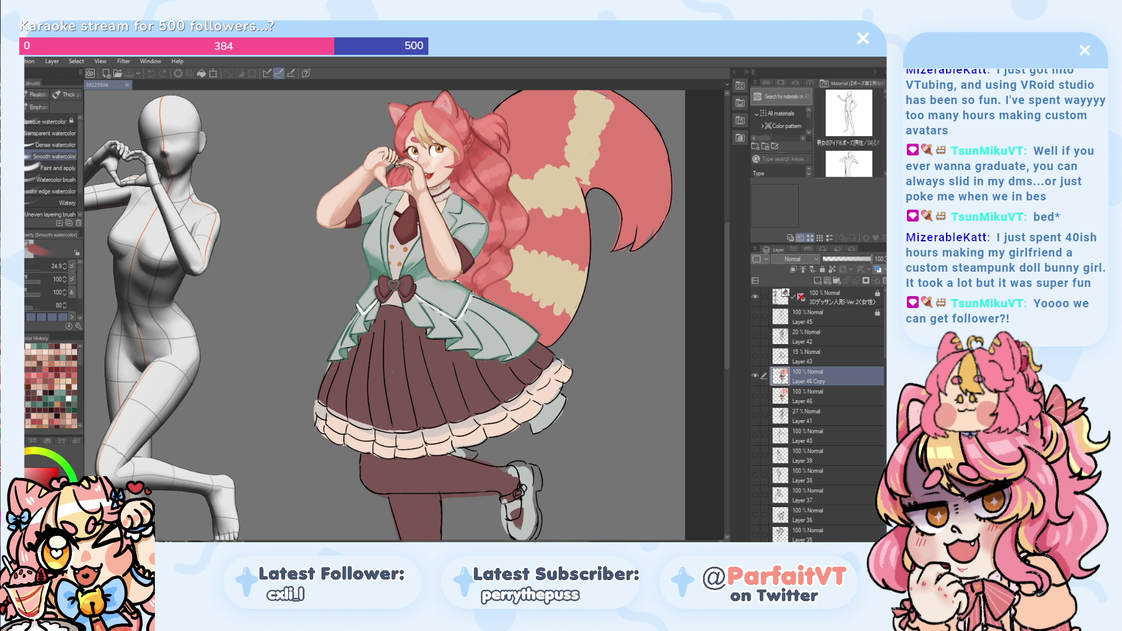
- Sample the skin tone beside the jaw and touch up the face edge below the side lock of hair
left_click(692, 342)
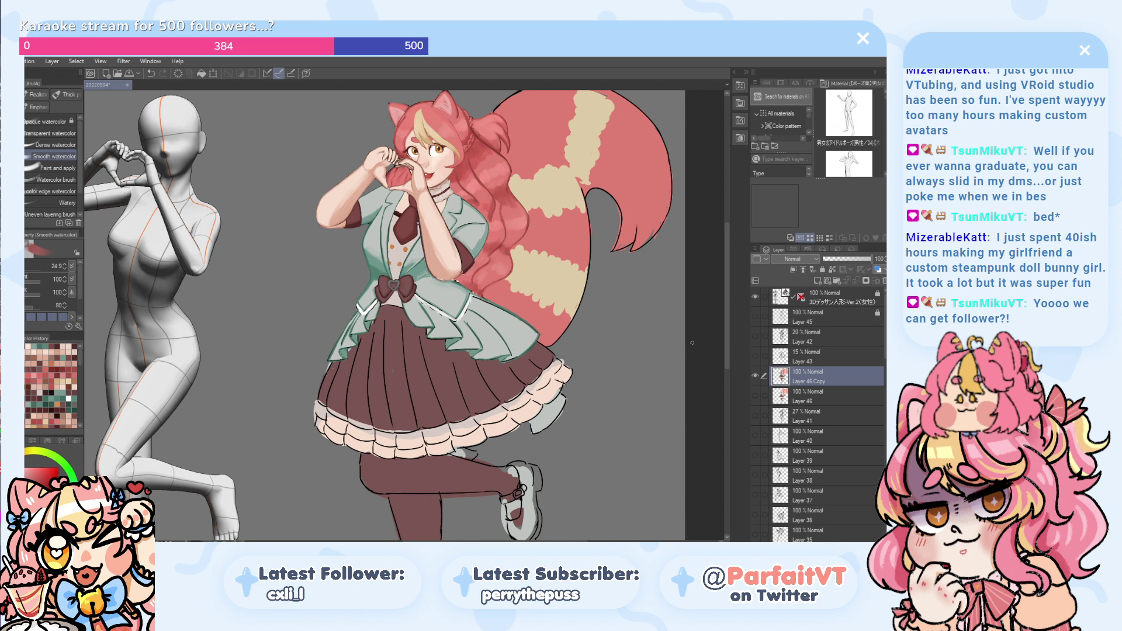
scroll(397, 329, "up", 5)
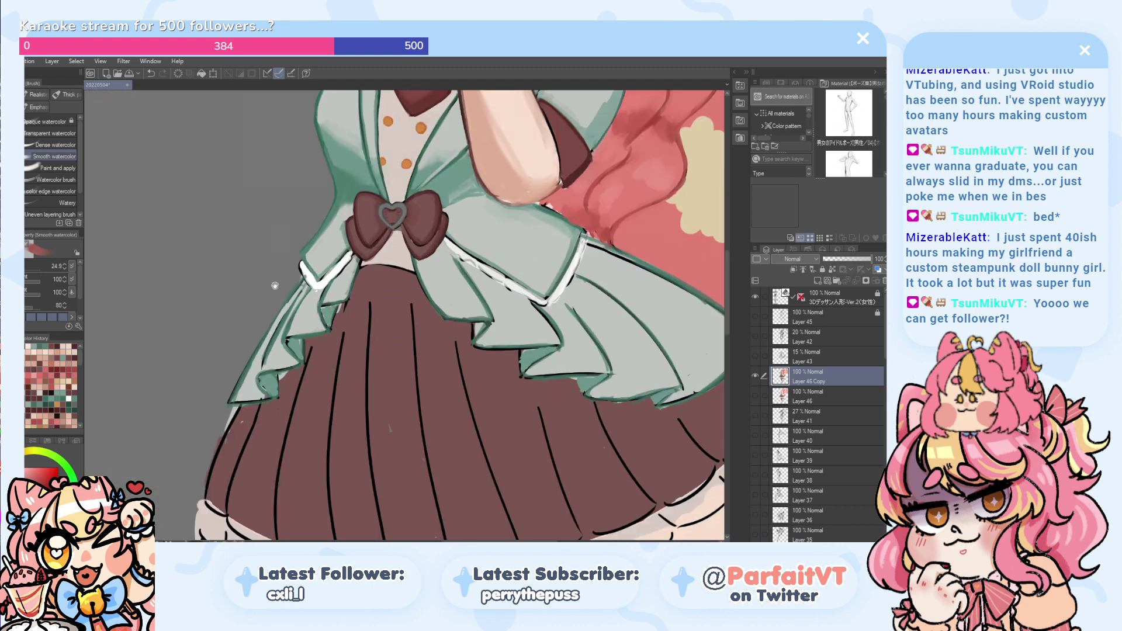
left_click_drag(275, 301, 133, 191)
left_click_drag(251, 241, 171, 518)
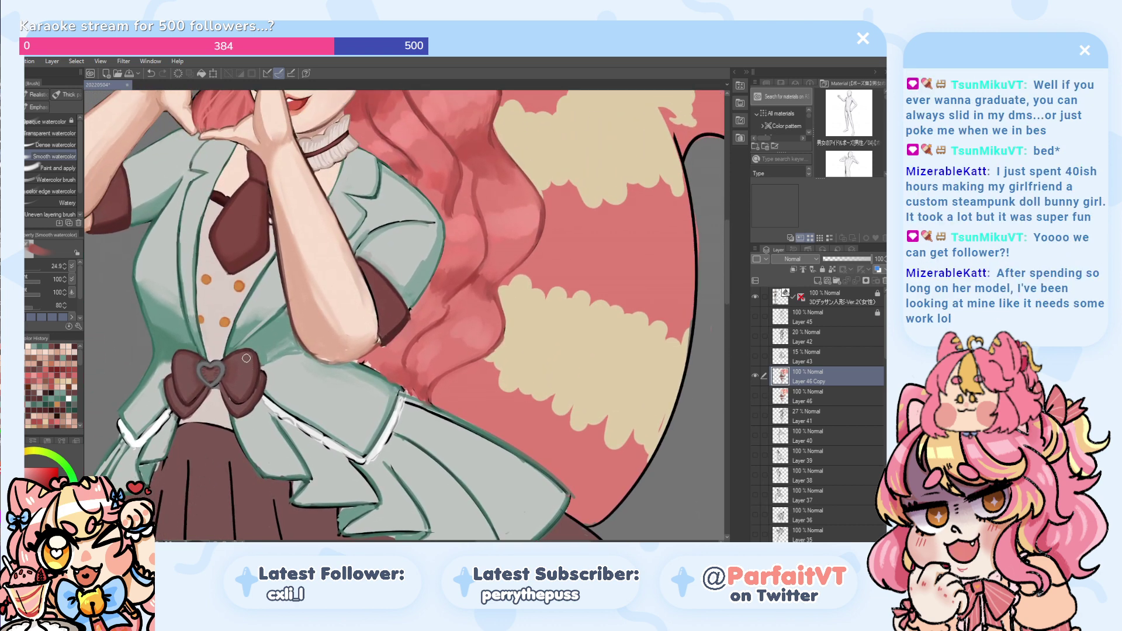
left_click_drag(246, 353, 260, 490)
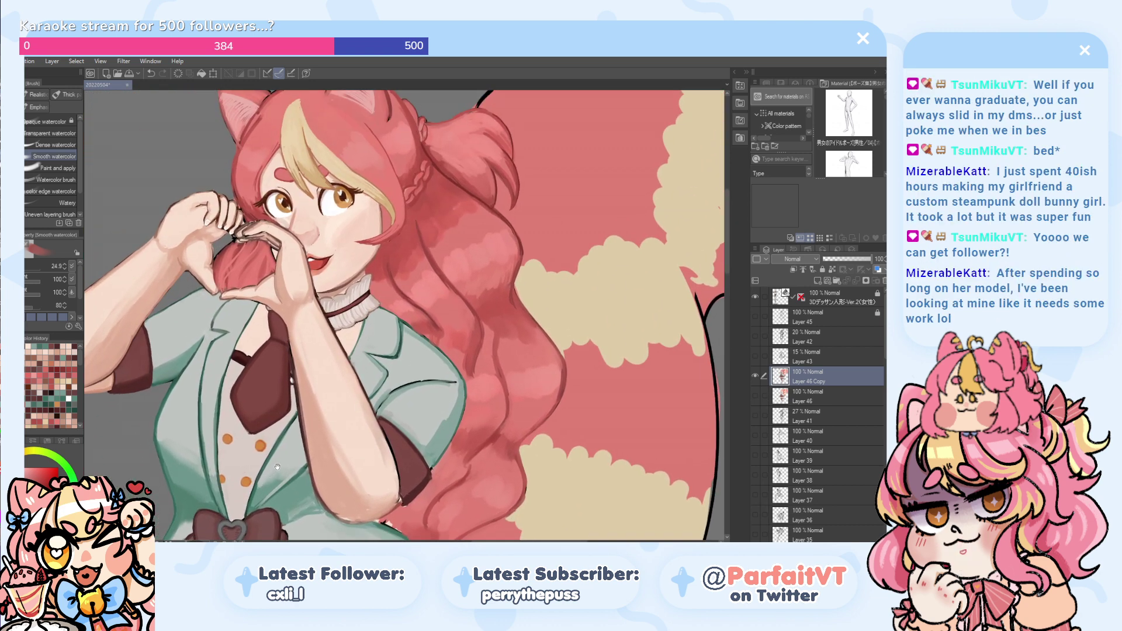
scroll(372, 244, "up", 2)
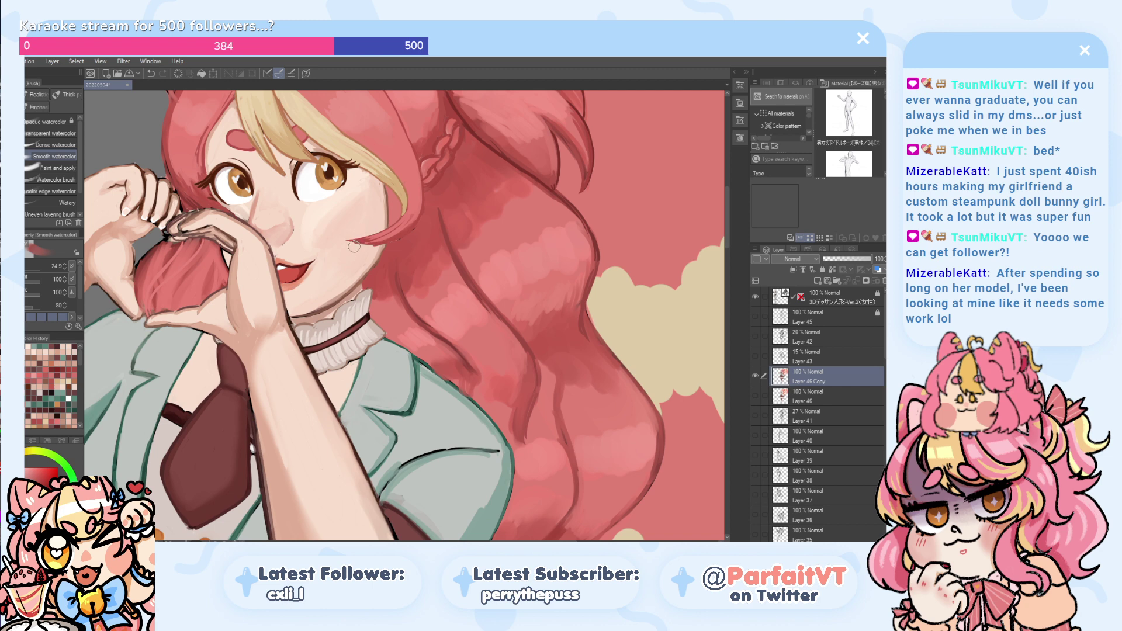
left_click(361, 281, "alt")
left_click_drag(361, 281, 362, 280)
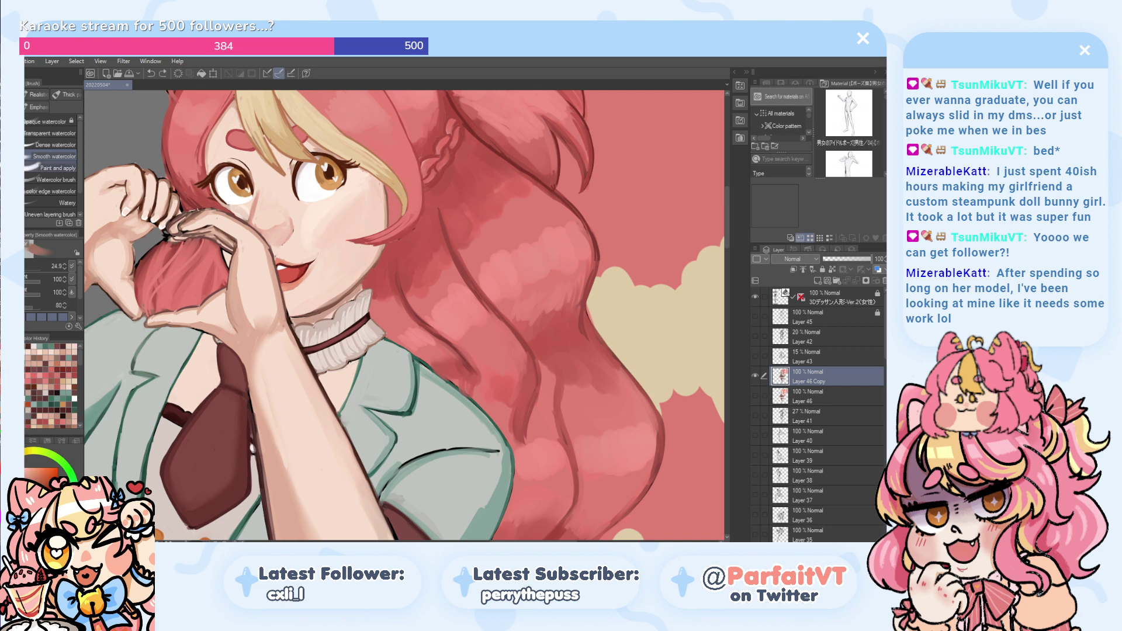
- Try to clean up the jacket's shoulder outline below the hair with the G-pen in a sampled jacket green
key("p")
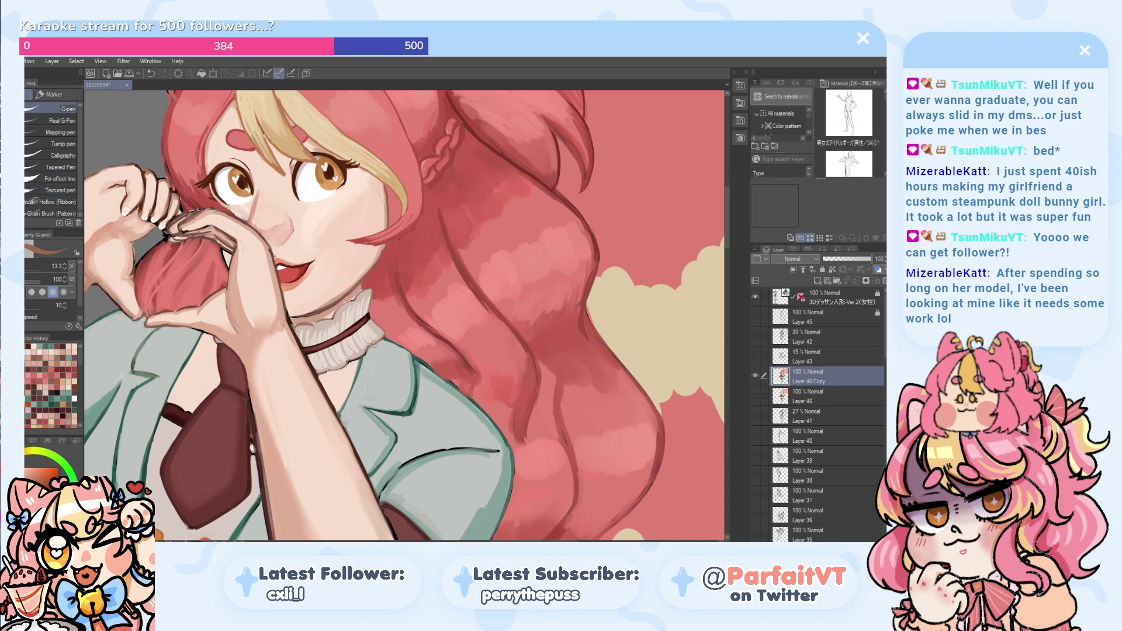
left_click(425, 361, "alt")
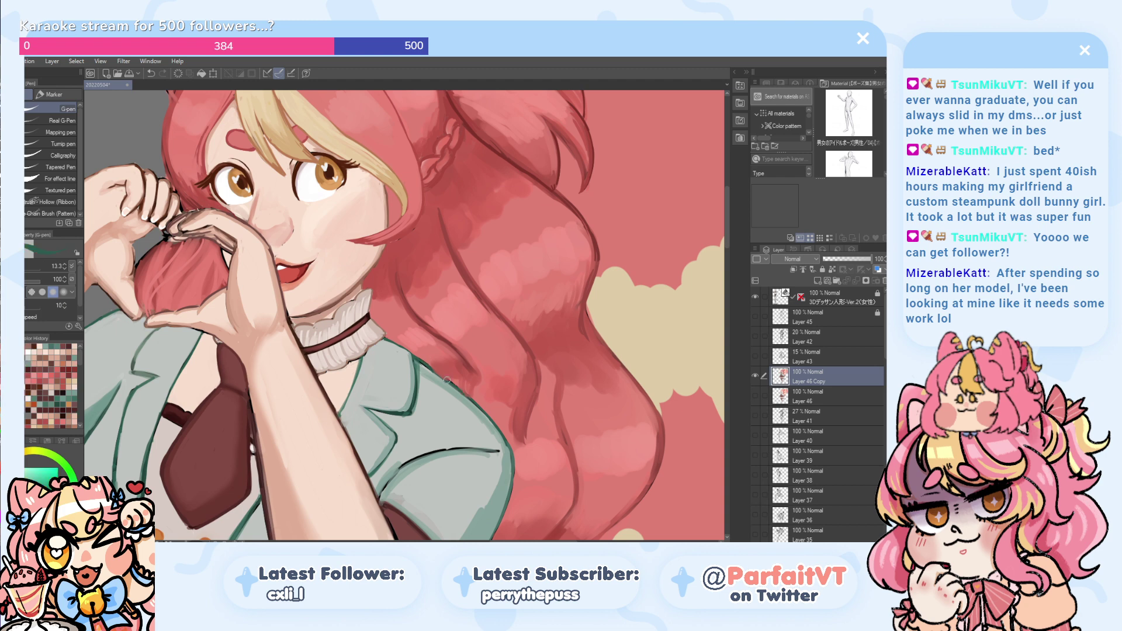
mouse_move(434, 372)
left_mouse_down()
mouse_move(452, 383)
mouse_move(429, 379)
left_mouse_up()
left_click(457, 398, "alt")
key("ctrl+z")
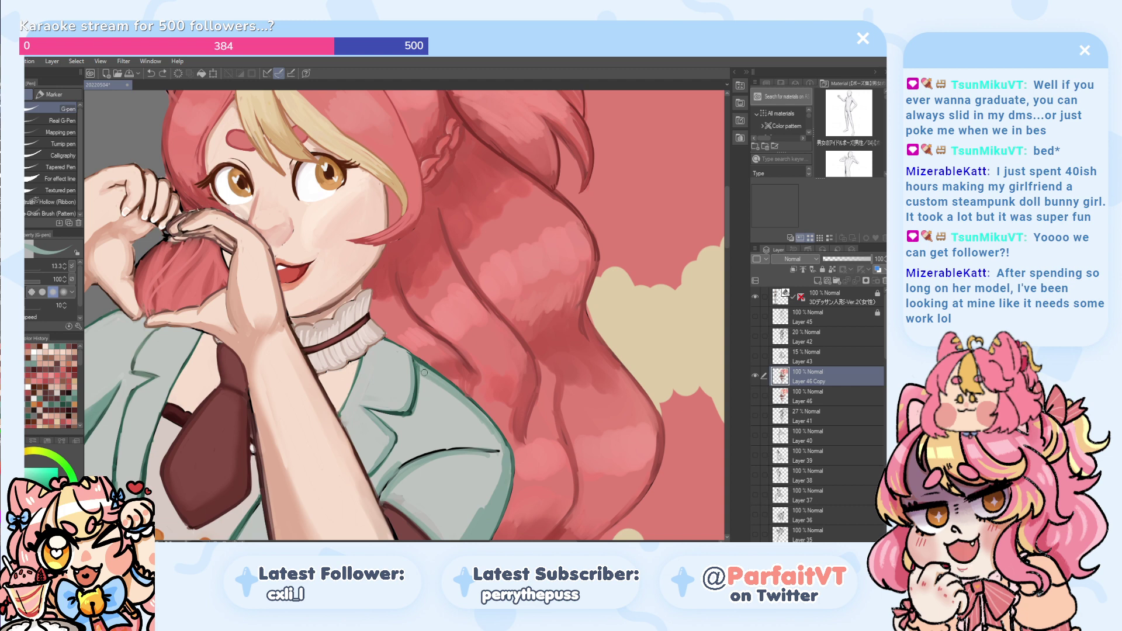
left_click(423, 367, "alt")
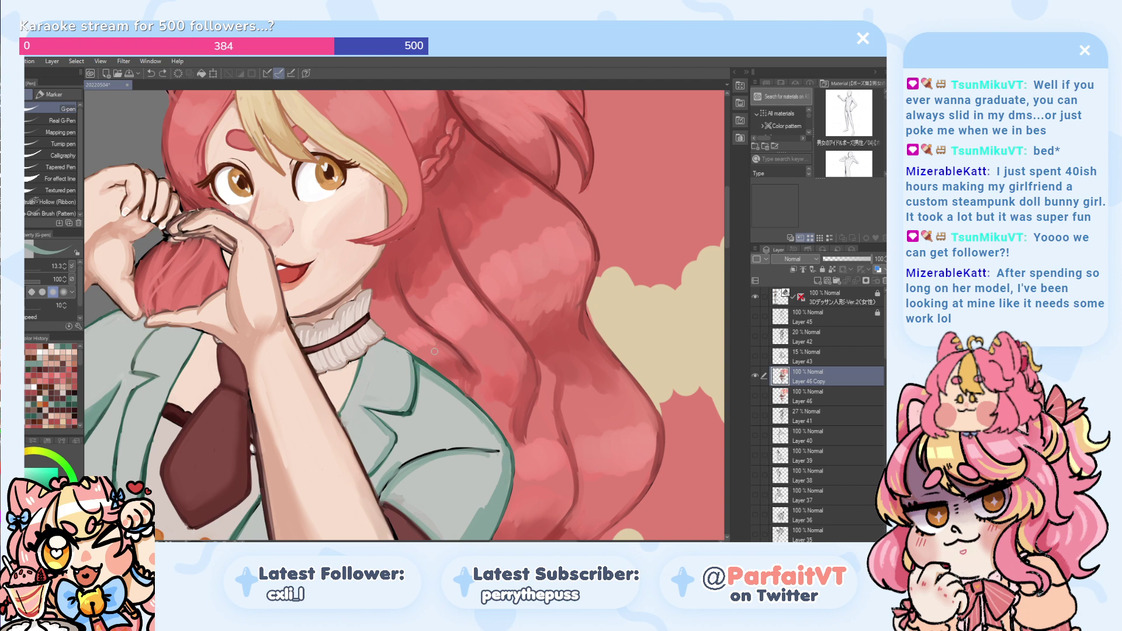
mouse_move(417, 359)
left_mouse_down()
mouse_move(415, 391)
mouse_move(413, 367)
left_mouse_up()
left_click(420, 360, "alt")
key("ctrl+z")
- Sample the dark maroon of the necktie as the drawing colour
scroll(351, 434, "down", 2)
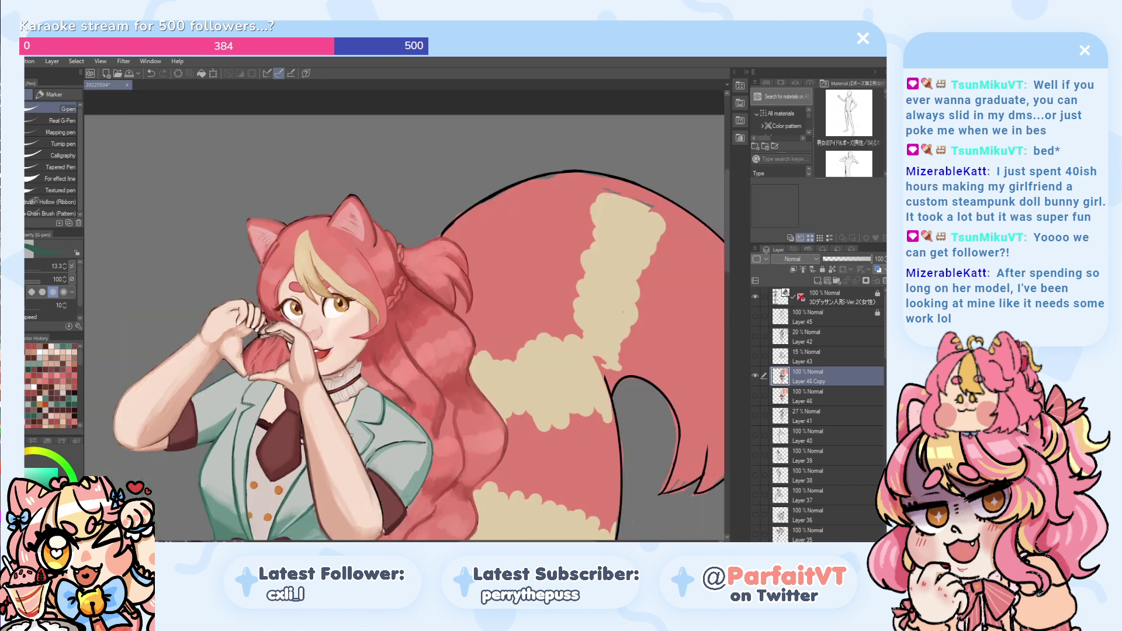
left_click_drag(270, 448, 318, 225)
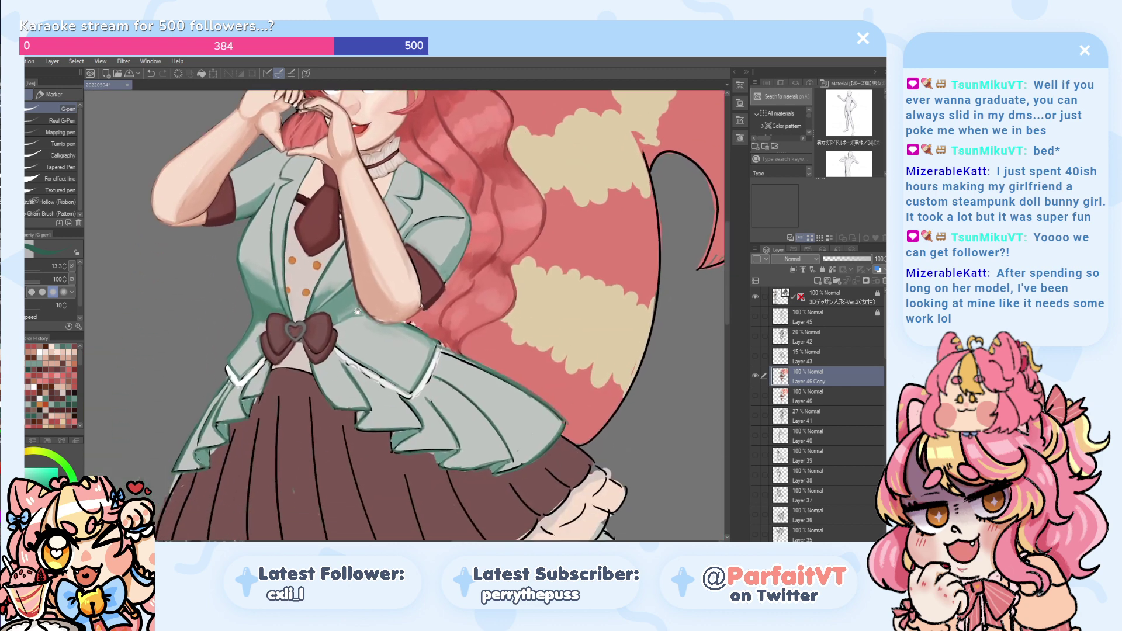
left_click_drag(356, 313, 297, 298)
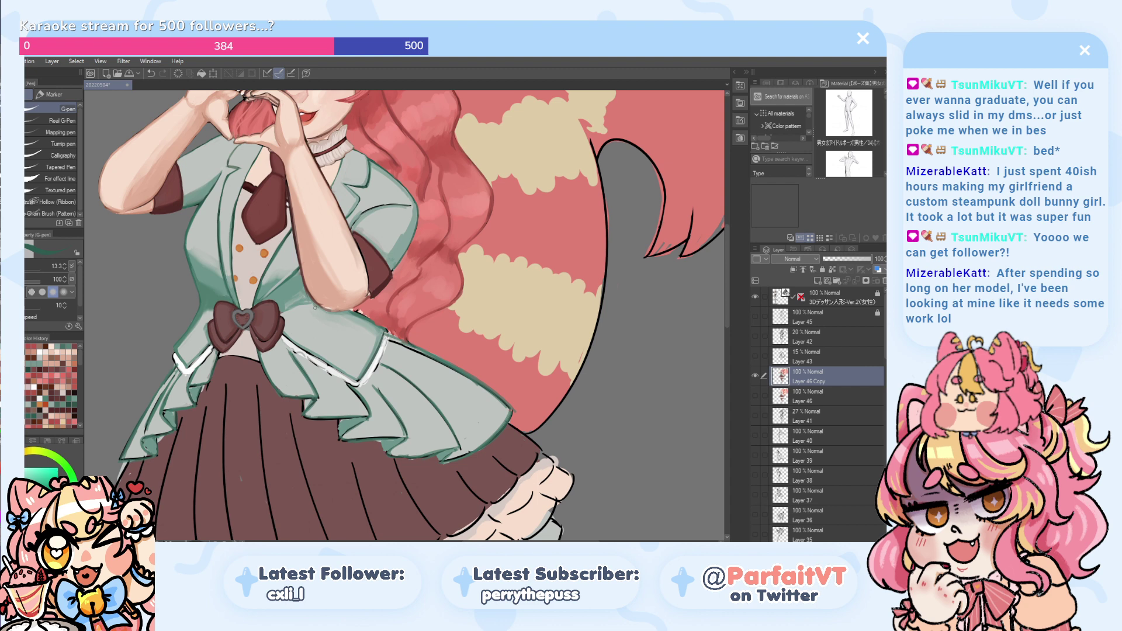
scroll(130, 339, "down", 5)
scroll(131, 343, "down", 1)
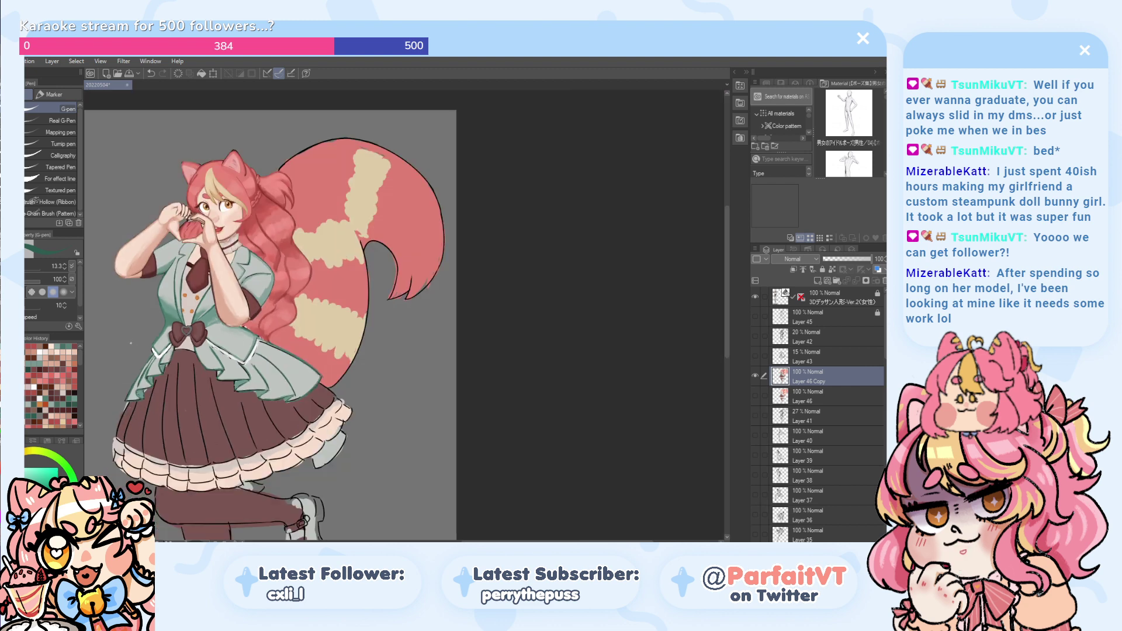
scroll(133, 344, "up", 1)
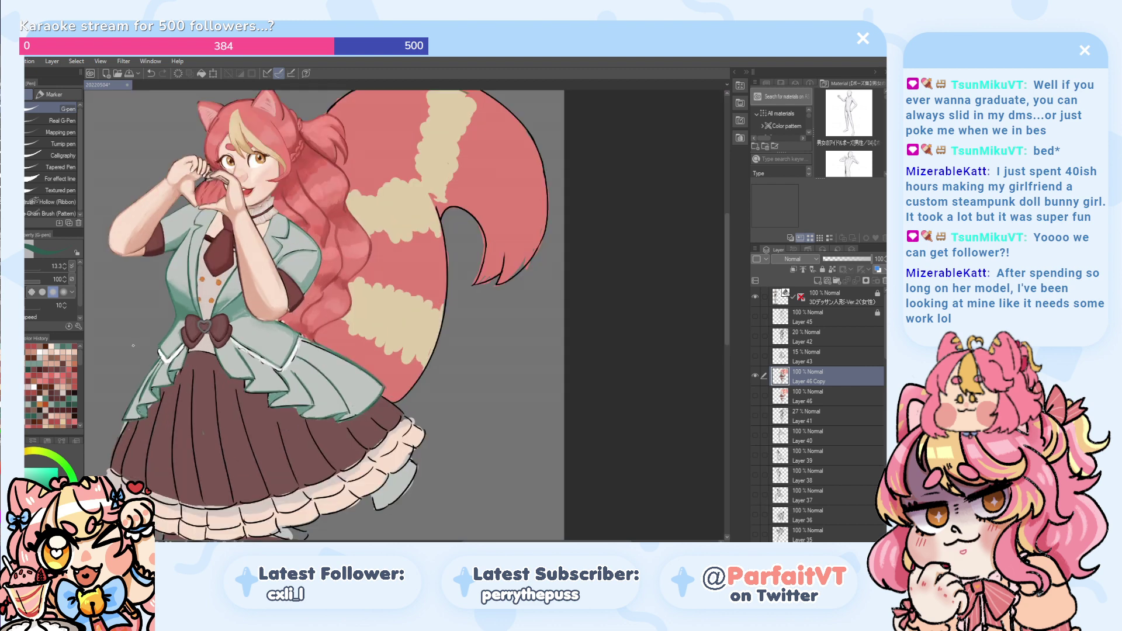
left_click_drag(134, 350, 296, 271)
left_click_drag(308, 399, 280, 337)
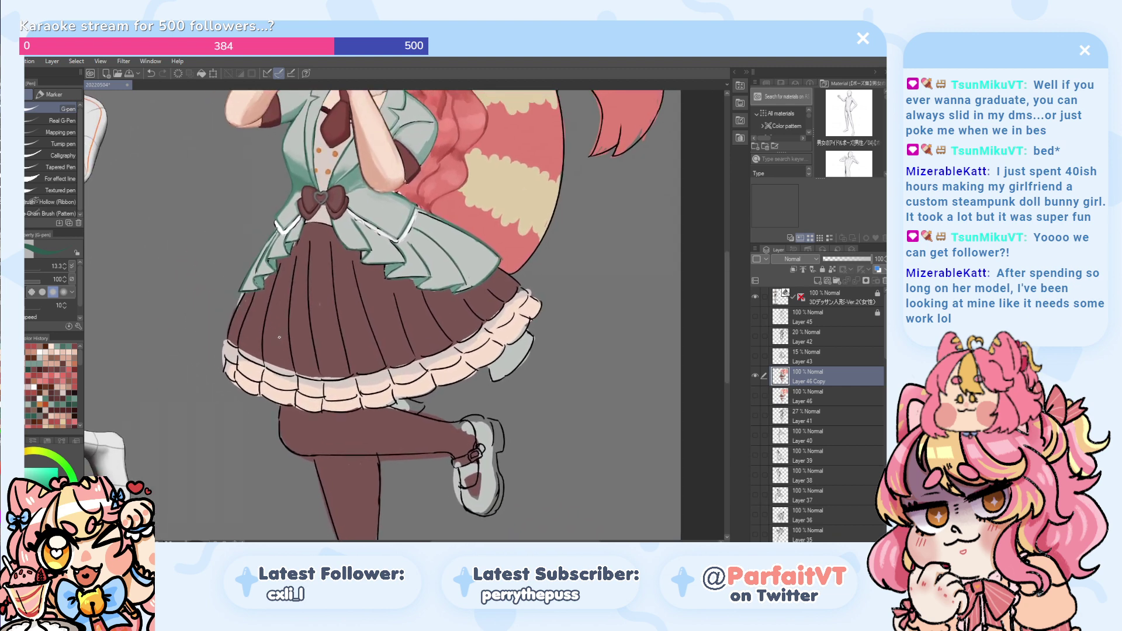
left_click(342, 139, "alt")
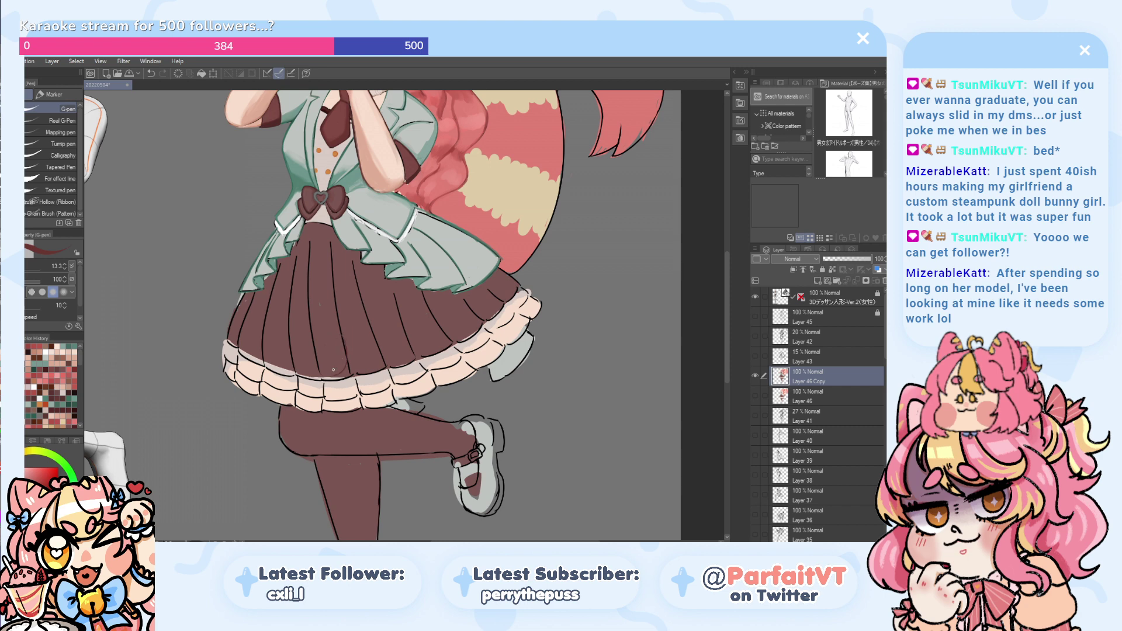
key("ctrl+z")
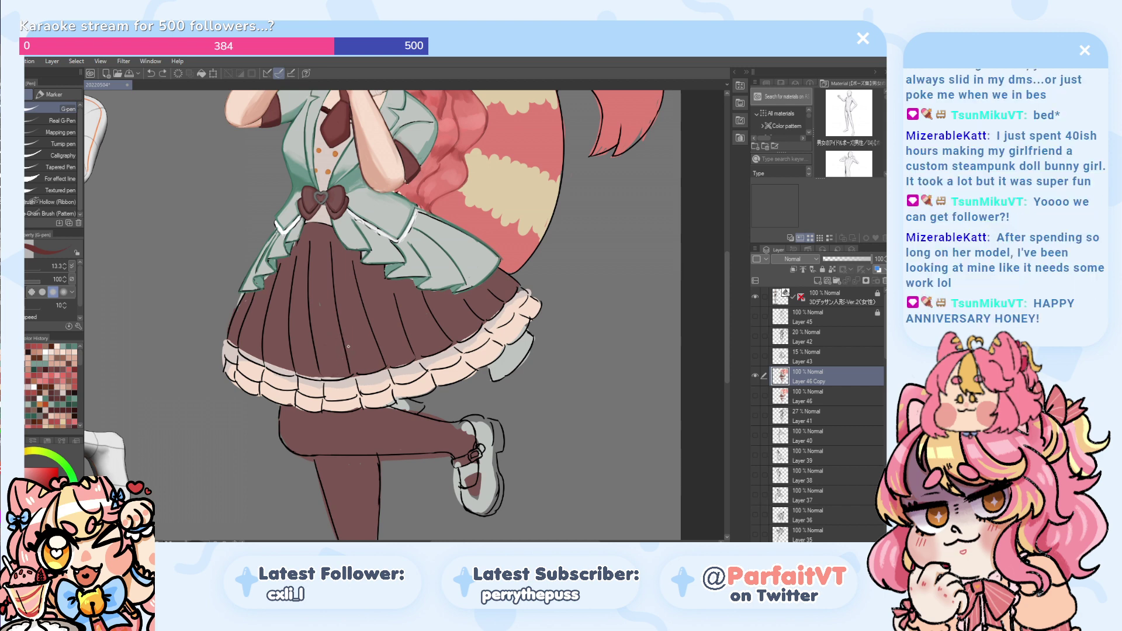
- Try to draw a maroon pleat line down the skirt, left of its centre, with the G-pen
left_click_drag(305, 259, 319, 383)
key("ctrl+z")
key("ctrl+z")
left_click_drag(308, 258, 318, 380)
key("ctrl+z")
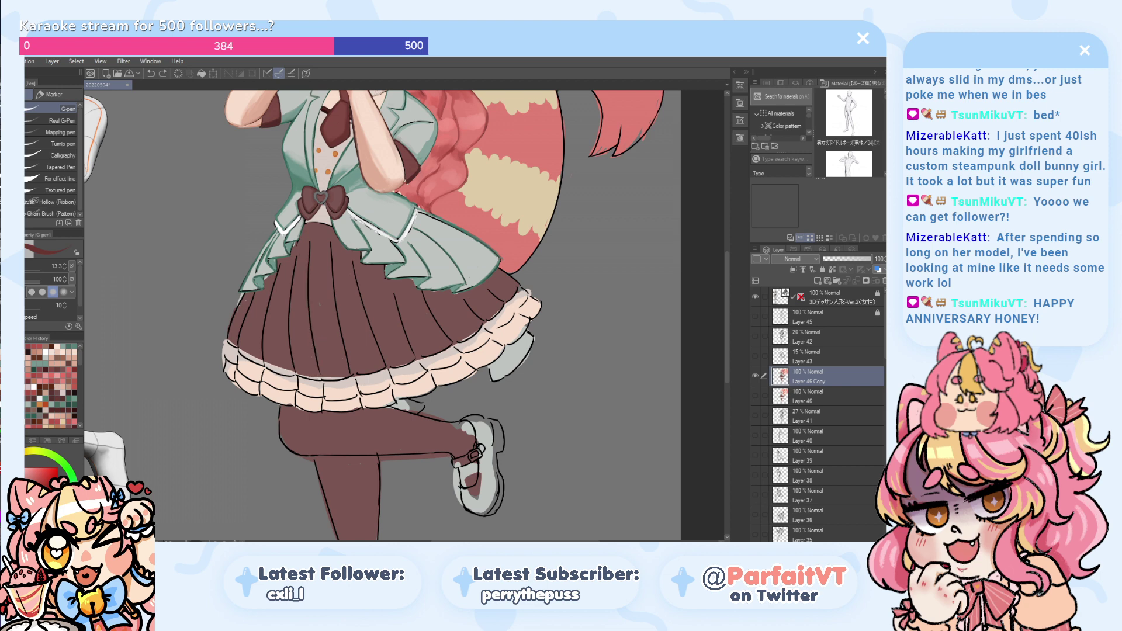
- Switch to the Dense watercolor brush and try maroon strokes over the skirt's central pleat line
key("b")
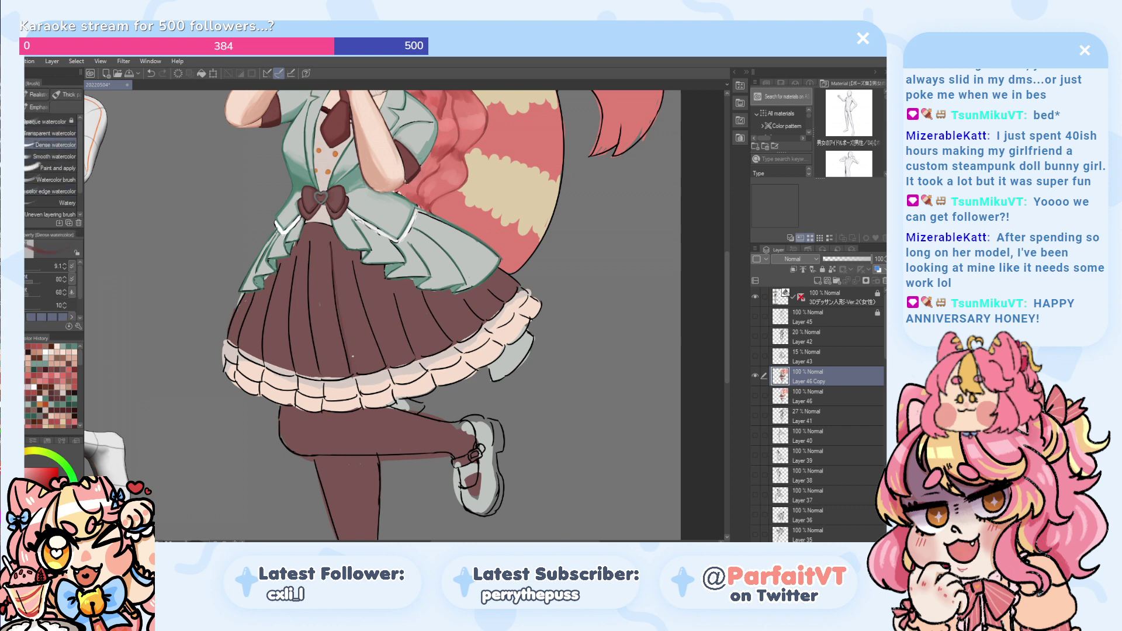
key("ctrl+z")
key("ctrl+z")
left_click_drag(331, 253, 353, 358)
key("ctrl+z")
key("ctrl+y")
key("ctrl+z")
left_click_drag(331, 265, 353, 372)
key("ctrl+z")
key("ctrl+z")
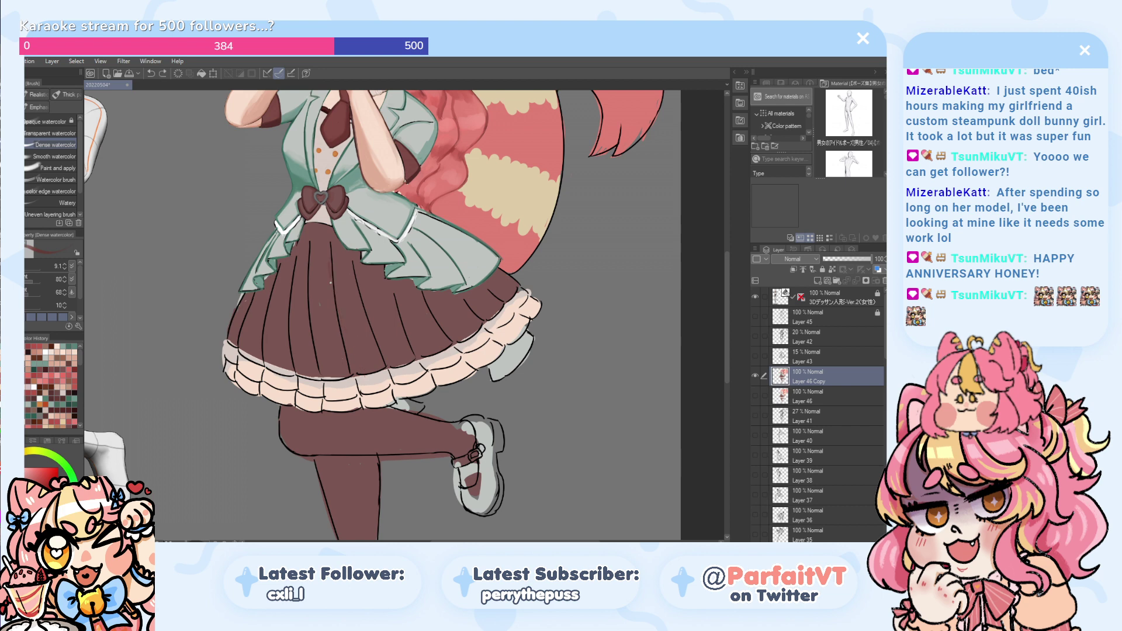
- Paint a maroon stroke along the skirt's central pleat line down to the hem, comparing it with the unpainted version
left_click_drag(330, 265, 350, 373)
key("ctrl+z")
key("ctrl+z")
left_click_drag(332, 263, 352, 373)
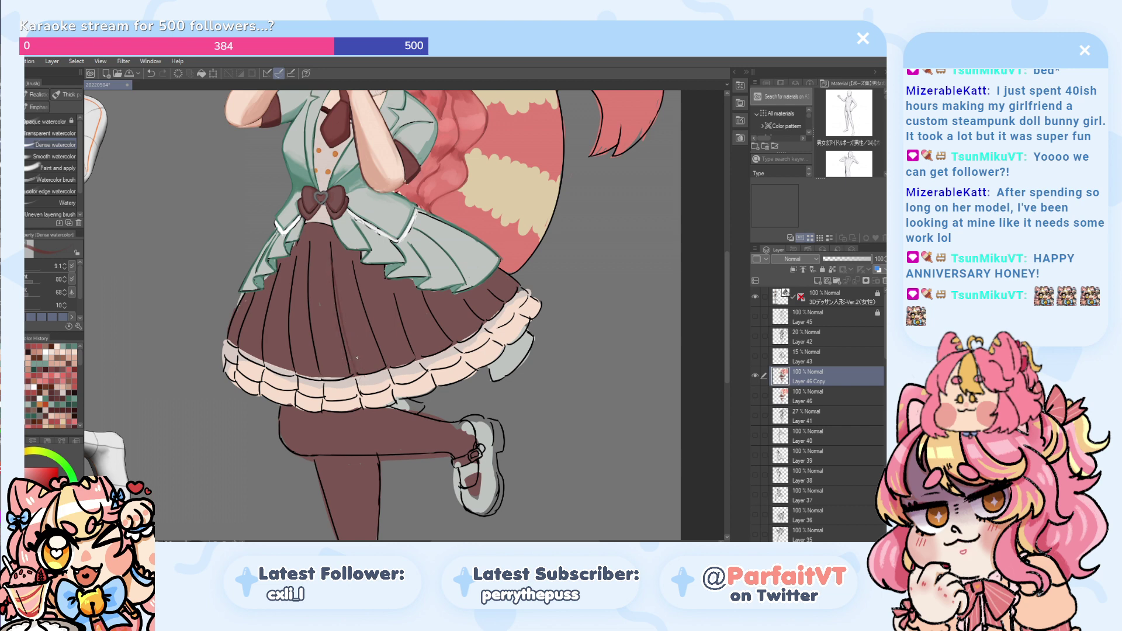
key("ctrl+z")
left_click_drag(332, 265, 351, 372)
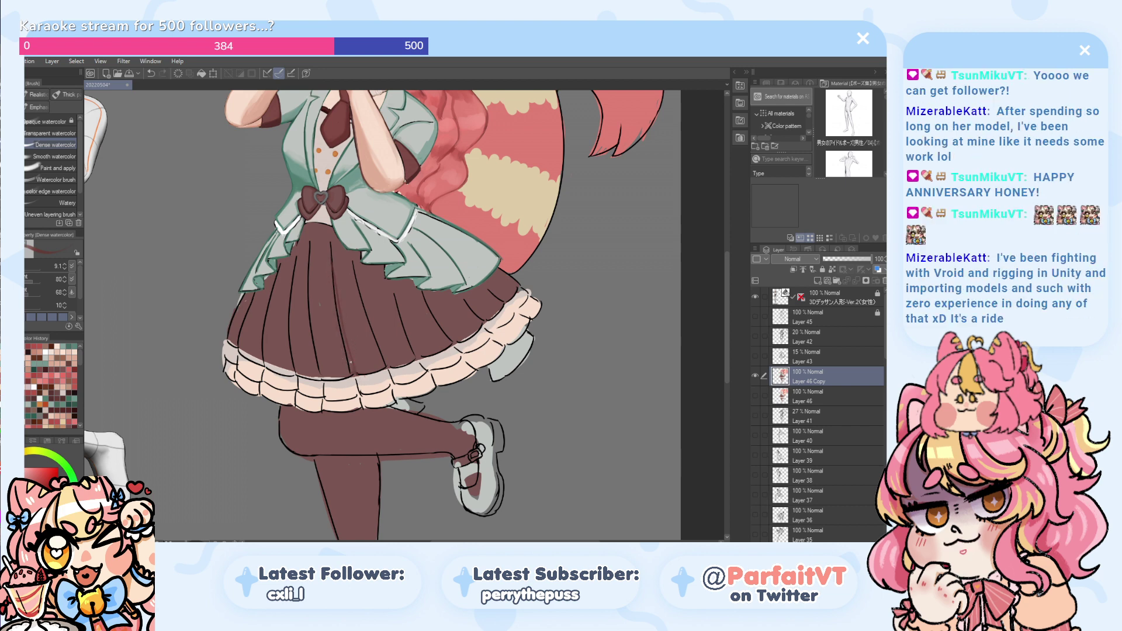
key("ctrl+z")
key("ctrl+y")
key("ctrl+z")
key("ctrl+y")
key("ctrl+z")
key("ctrl+y")
key("ctrl+z")
key("ctrl+y")
key("ctrl+z")
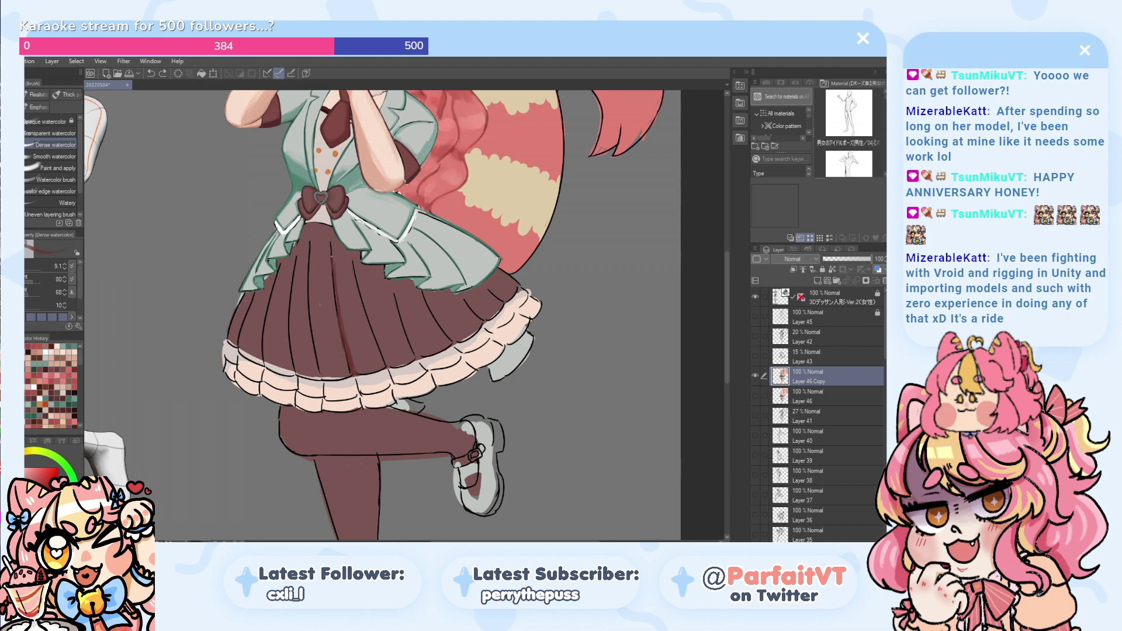
key("ctrl+z")
left_click(336, 271)
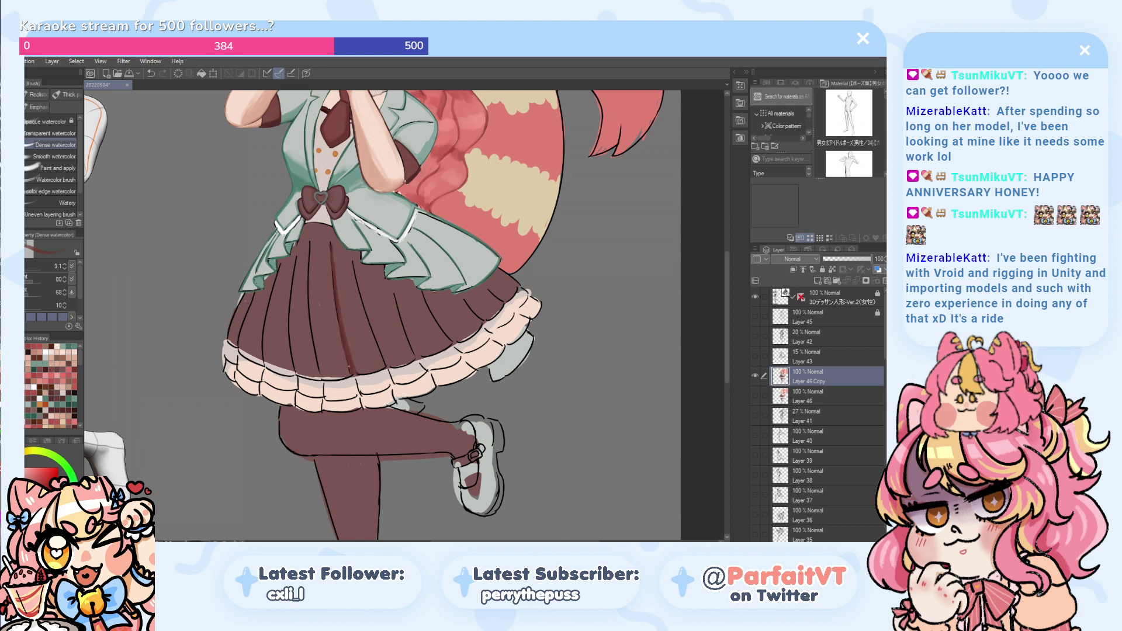
- Paint maroon over the first pleat line right of the skirt's centre, from the jacket ruffle to the hem
scroll(389, 369, "up", 2)
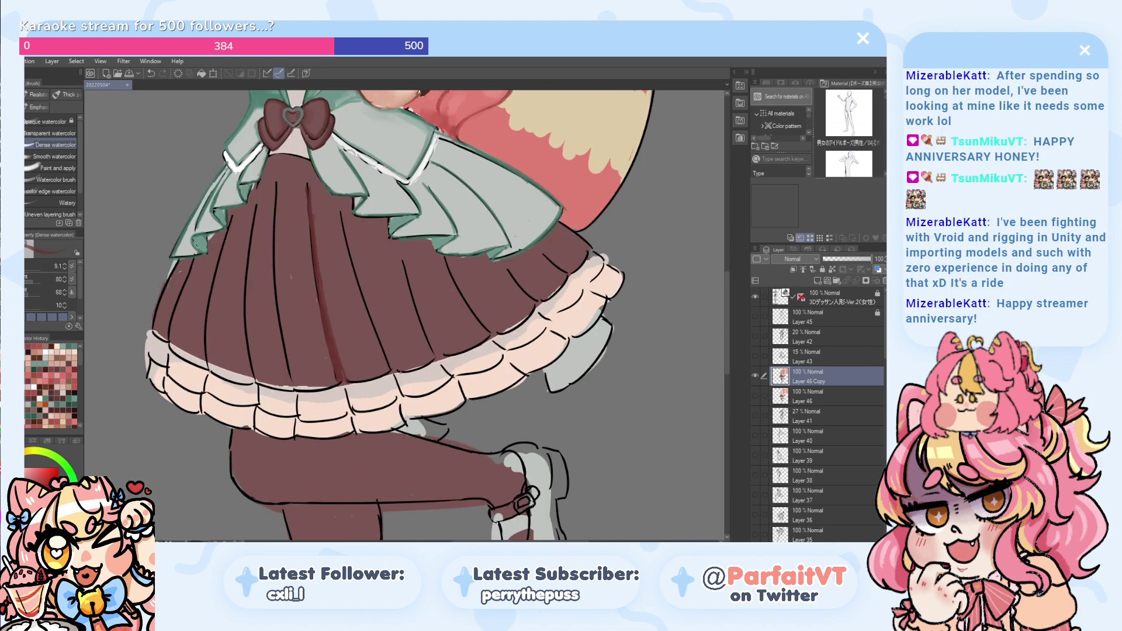
left_click_drag(398, 365, 377, 303)
key("ctrl+z")
mouse_move(355, 226)
left_mouse_down()
mouse_move(399, 333)
mouse_move(359, 256)
mouse_move(373, 299)
mouse_move(359, 232)
mouse_move(394, 361)
left_mouse_up()
key("ctrl+z")
key("ctrl+z")
key("ctrl+z")
left_click_drag(345, 219, 396, 365)
left_click_drag(358, 259, 367, 287)
key("ctrl+z")
left_click_drag(343, 211, 383, 367)
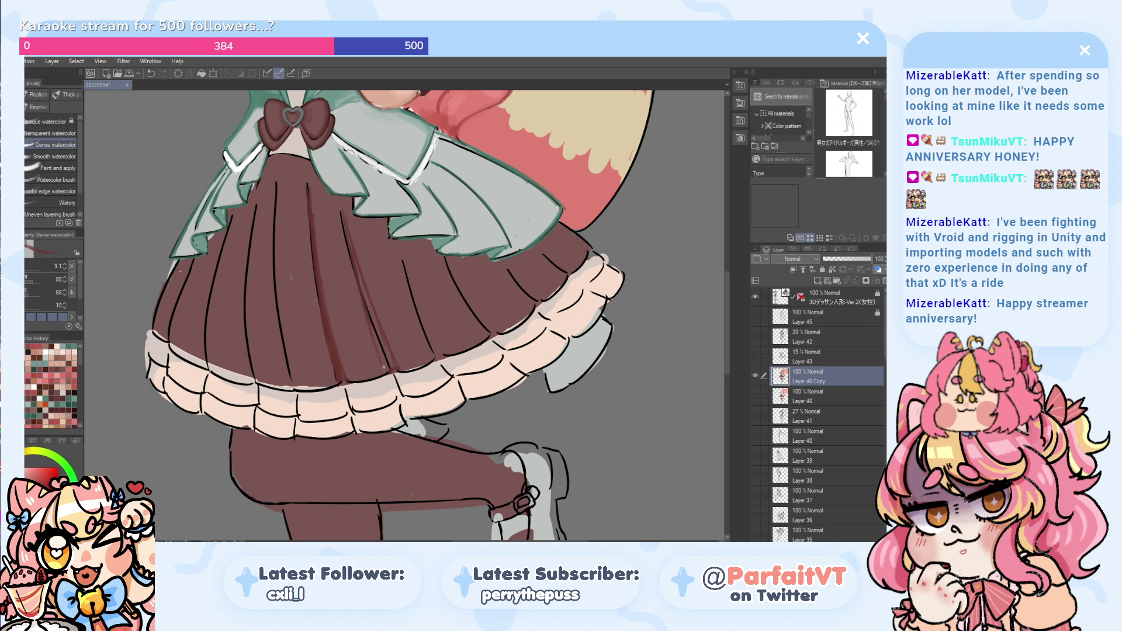
mouse_move(366, 301)
left_mouse_down()
mouse_move(355, 254)
mouse_move(393, 365)
left_mouse_up()
key("ctrl+z")
- Paint maroon over the first pleat line left of the skirt's centre, from the waist to the hem
left_click_drag(275, 185, 277, 280)
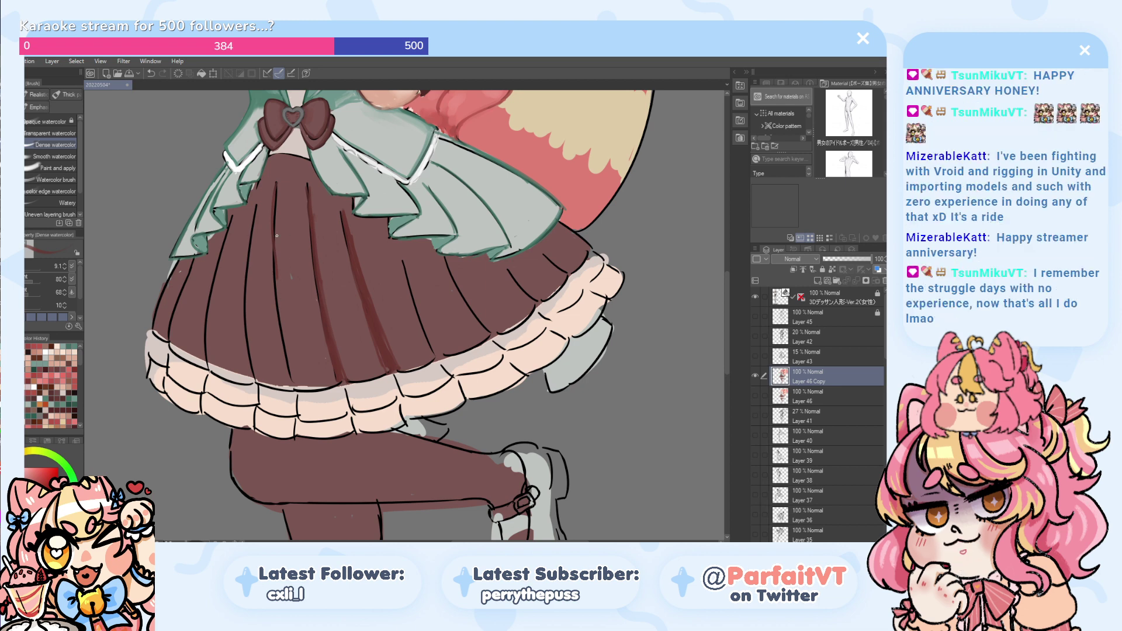
mouse_move(272, 232)
left_mouse_down()
mouse_move(275, 345)
mouse_move(276, 325)
mouse_move(291, 363)
left_mouse_up()
key("ctrl+z")
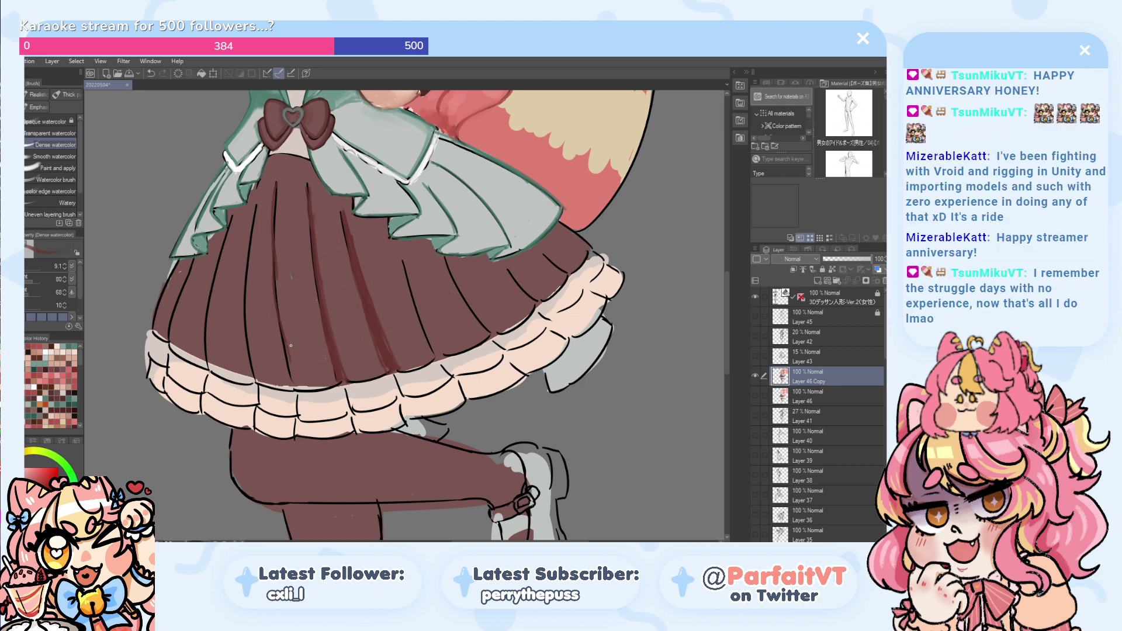
key("ctrl+z")
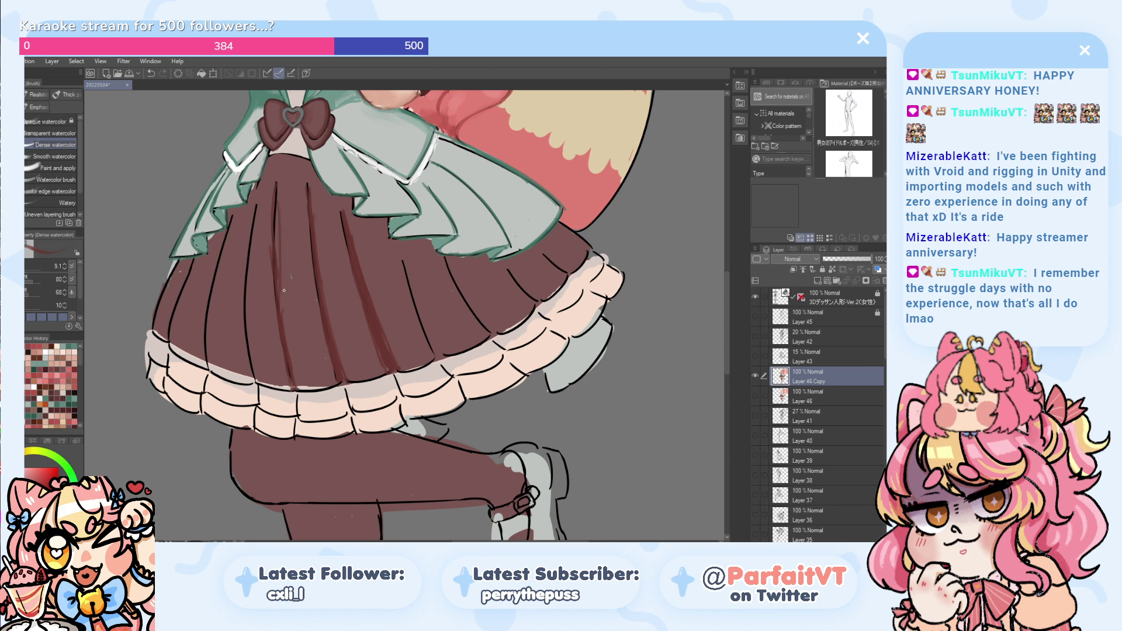
left_click_drag(279, 211, 278, 260)
- Paint maroon over the second pleat line right of the skirt's centre, below the jacket ruffle
left_click_drag(393, 240, 427, 338)
left_click_drag(403, 276, 422, 319)
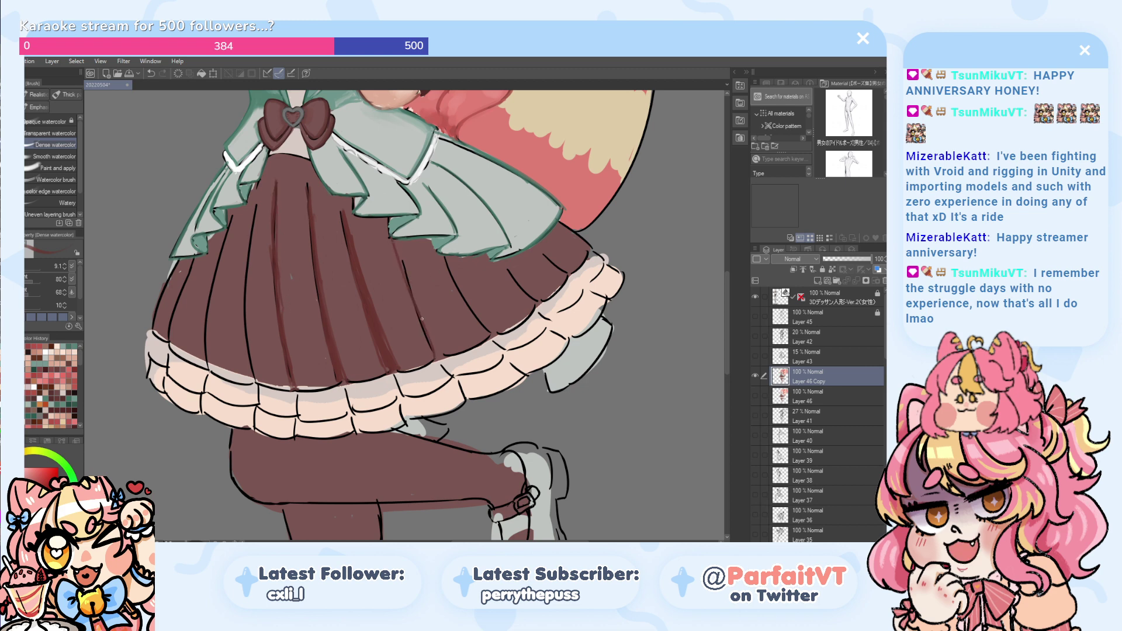
key("ctrl+z")
left_click_drag(402, 263, 433, 348)
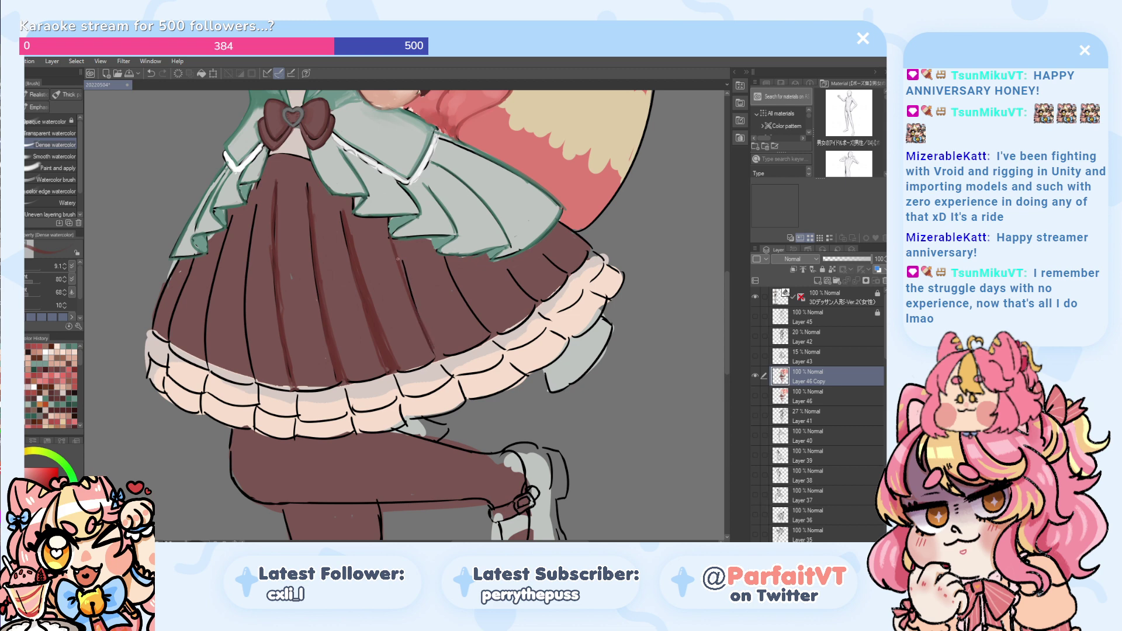
mouse_move(398, 258)
left_mouse_down()
mouse_move(447, 354)
mouse_move(435, 363)
mouse_move(446, 355)
mouse_move(413, 303)
left_mouse_up()
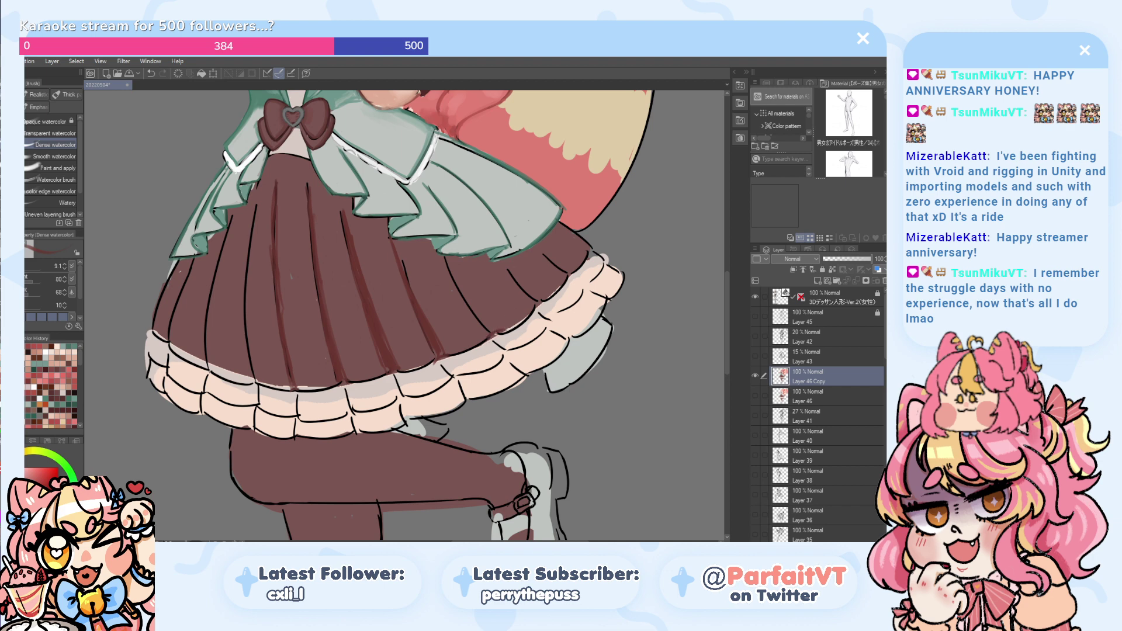
- Paint maroon over the third pleat line right of the skirt's centre, from the jacket ruffle to the hem
left_click_drag(502, 332, 447, 248)
key("ctrl+z")
left_click_drag(498, 329, 448, 255)
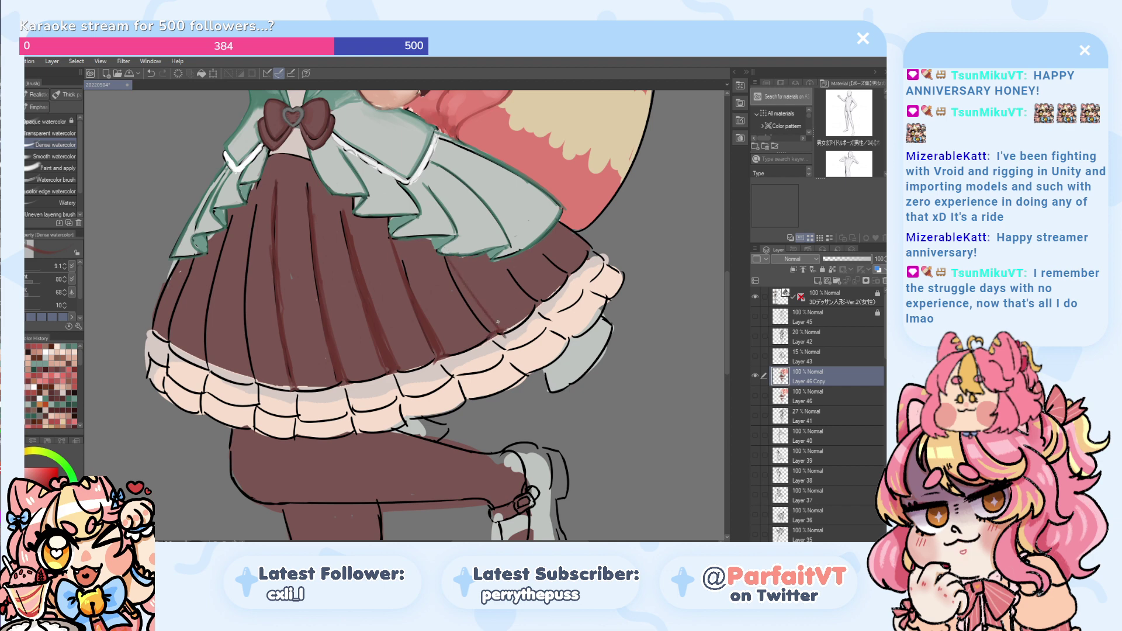
key("ctrl+z")
mouse_move(500, 327)
left_mouse_down()
mouse_move(443, 258)
mouse_move(449, 271)
left_mouse_up()
key("ctrl+z")
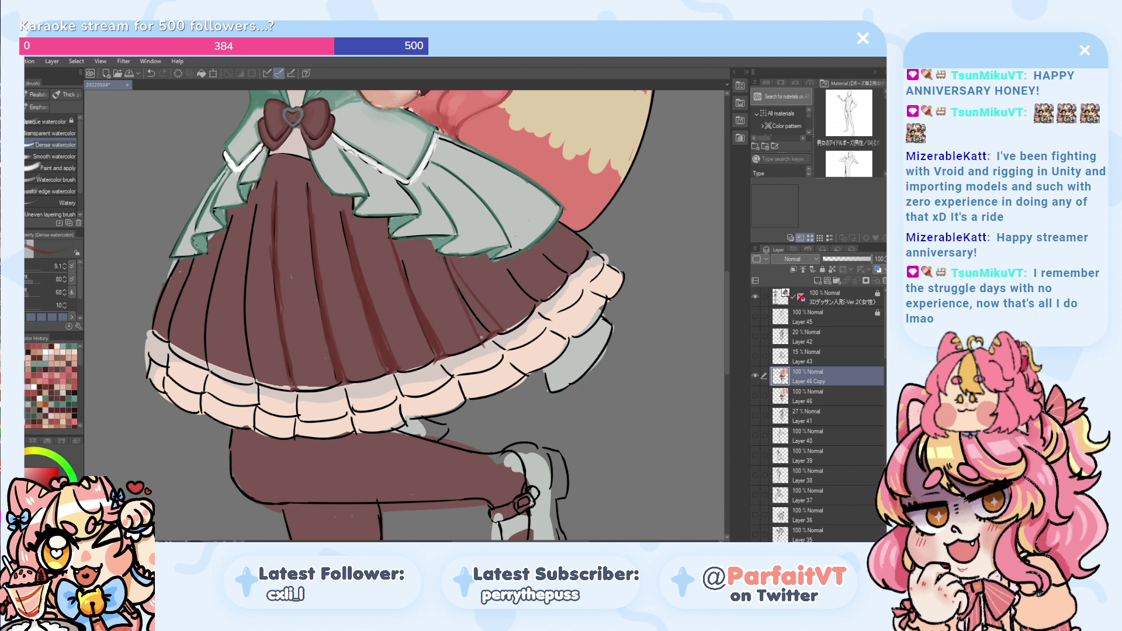
key("ctrl+z")
left_click_drag(480, 325, 447, 268)
- Paint maroon over the remaining pleat lines on the skirt's left side, from the jacket ruffle to the hem
left_click_drag(248, 300, 265, 366)
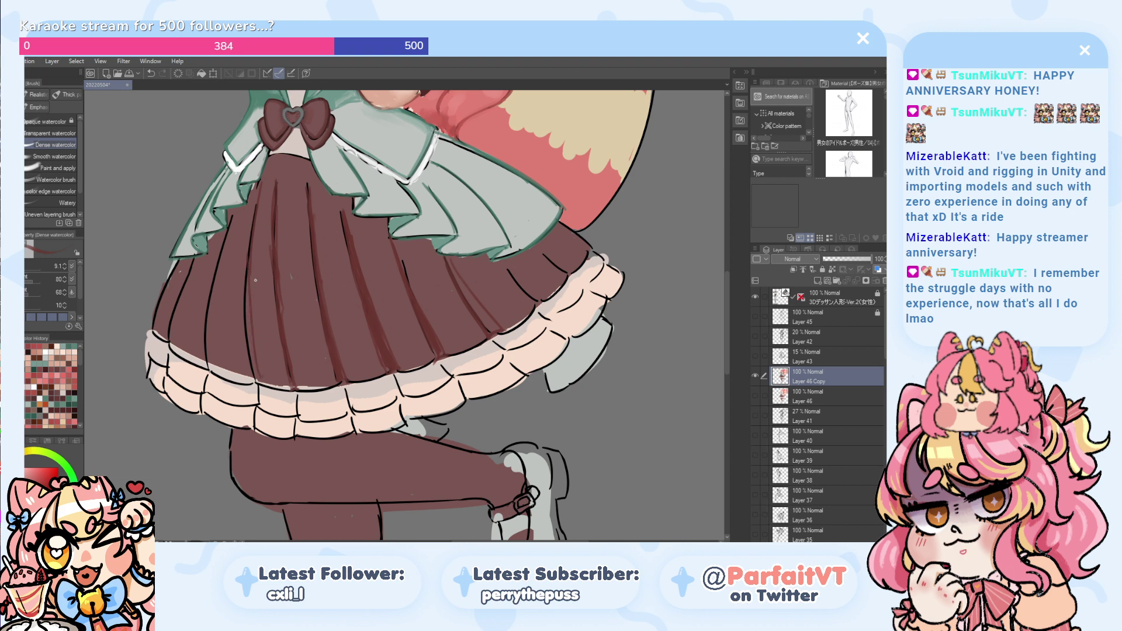
key("ctrl+z")
left_click_drag(249, 273, 255, 362)
left_click_drag(242, 382, 250, 366)
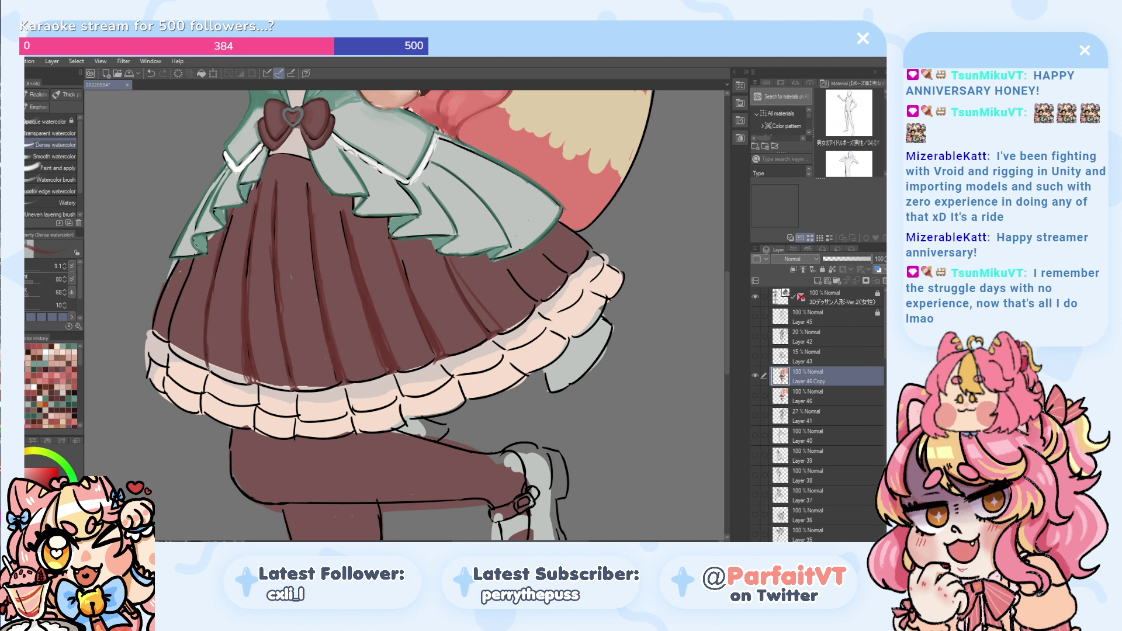
left_click_drag(209, 370, 214, 293)
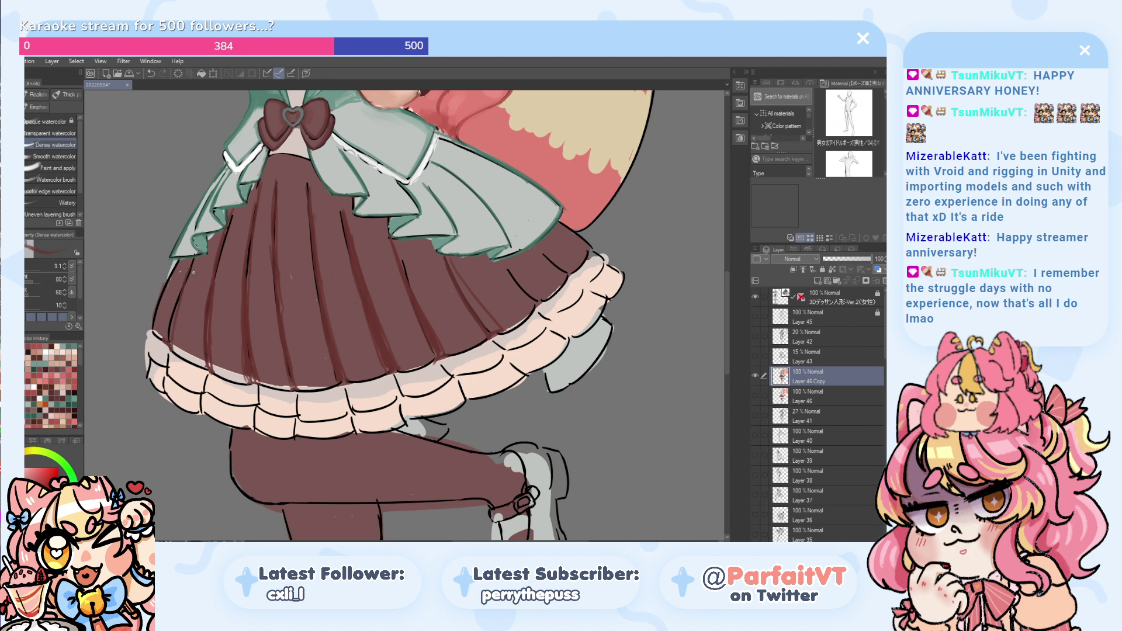
mouse_move(194, 260)
left_mouse_down()
mouse_move(173, 340)
mouse_move(185, 300)
mouse_move(169, 337)
left_mouse_up()
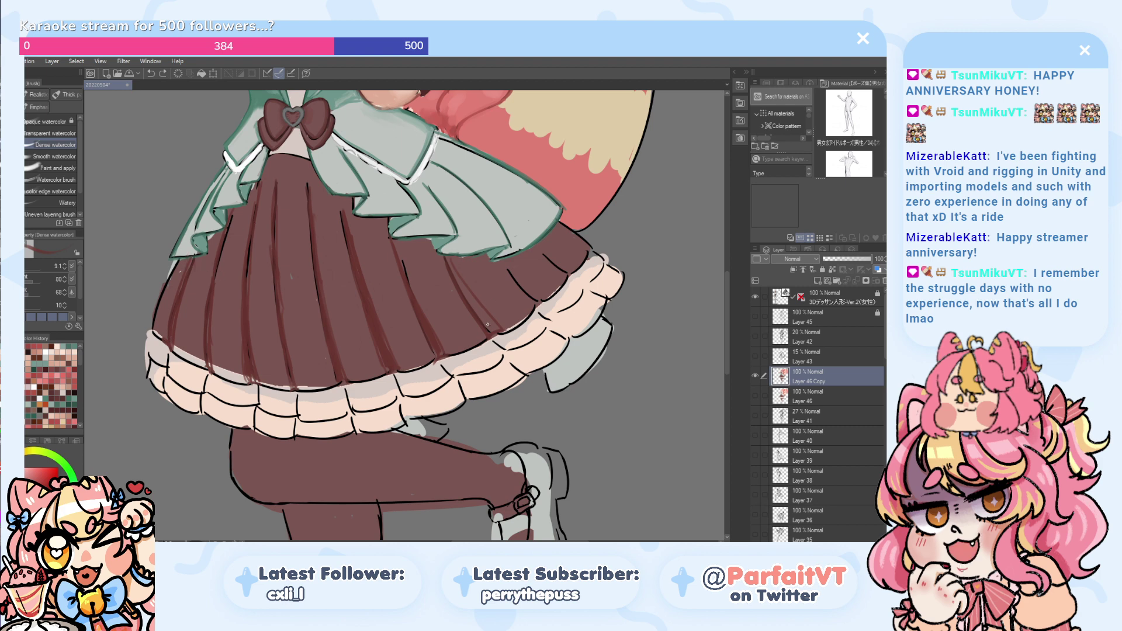
- Paint maroon over the remaining short pleat lines at the skirt's far right, below the jacket ruffle
left_click_drag(469, 301, 451, 267)
mouse_move(539, 295)
left_mouse_down()
mouse_move(506, 267)
mouse_move(534, 307)
mouse_move(503, 265)
mouse_move(523, 285)
left_mouse_up()
key("ctrl+z")
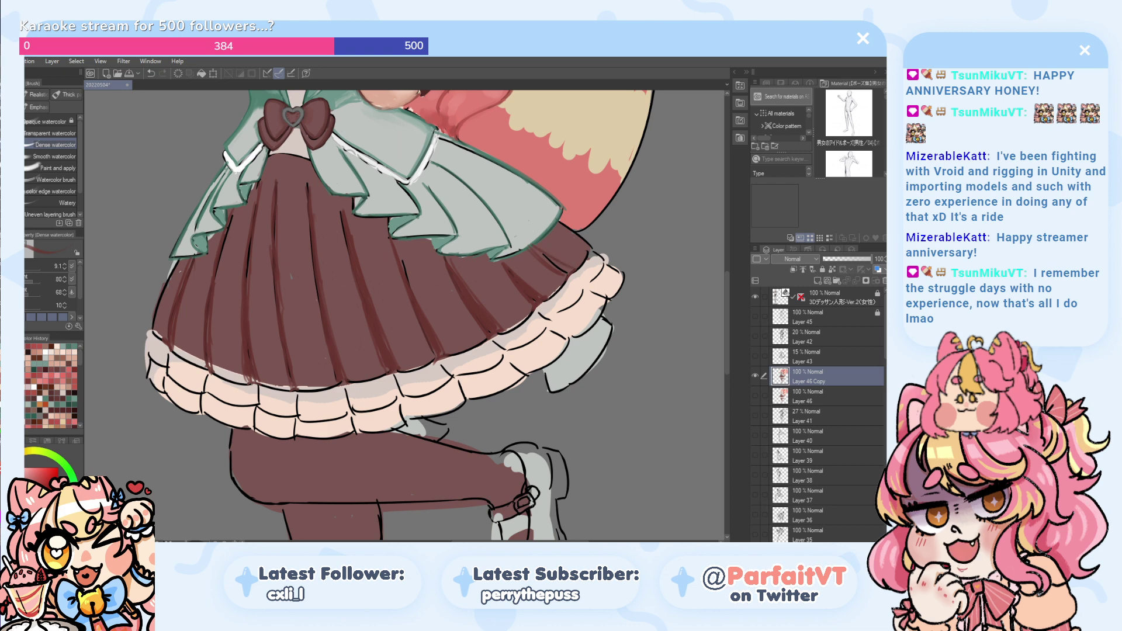
key("p")
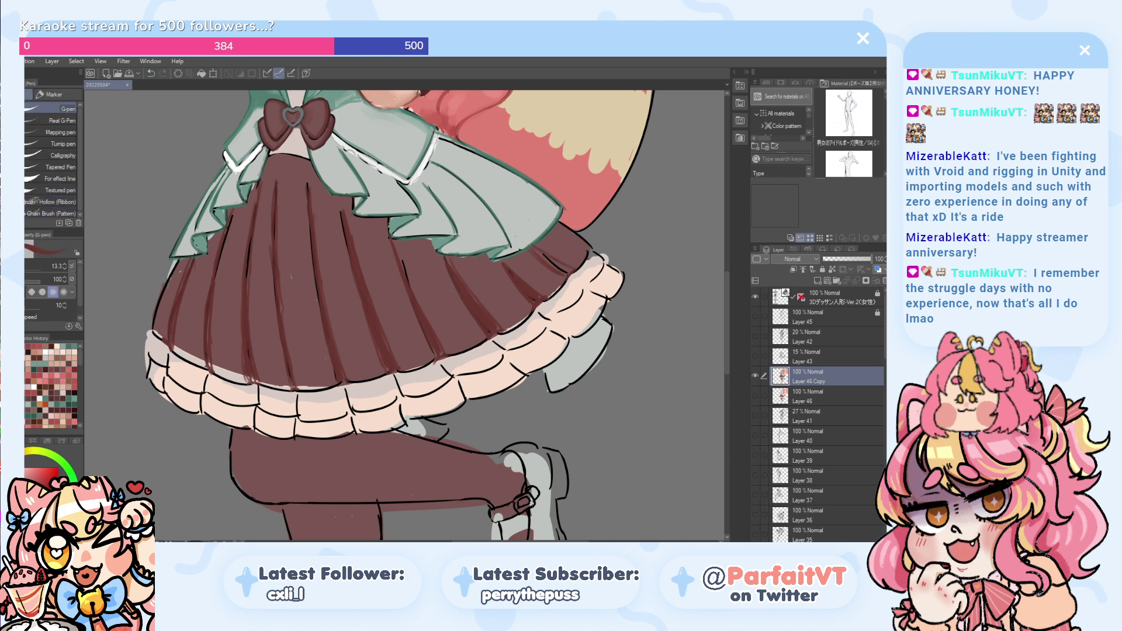
key("b")
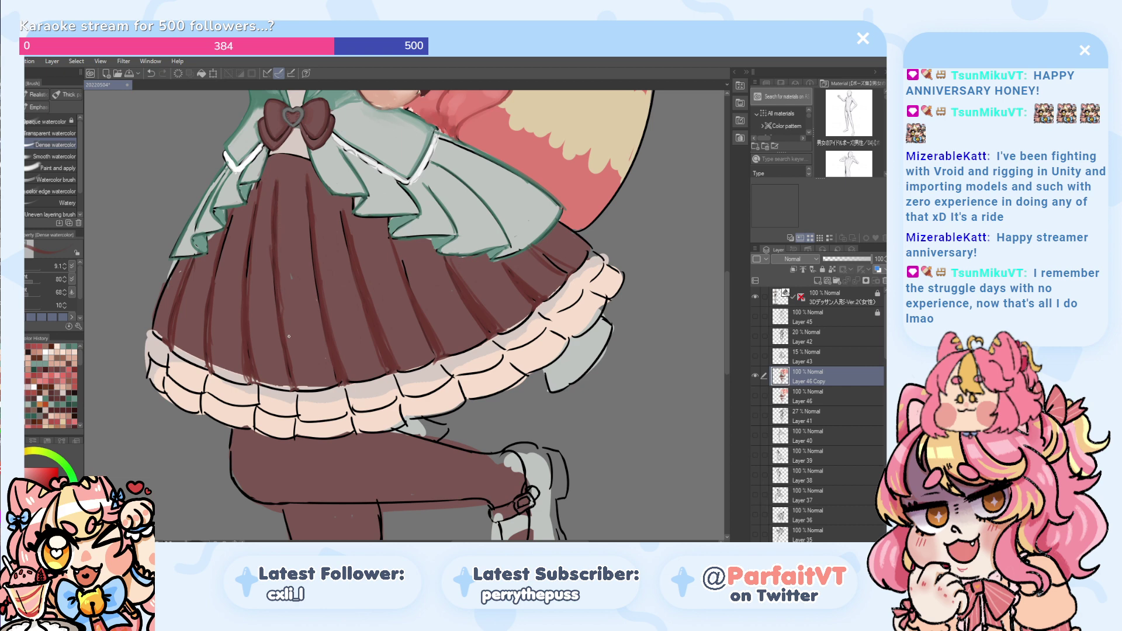
left_click_drag(284, 311, 294, 357)
key("ctrl+z")
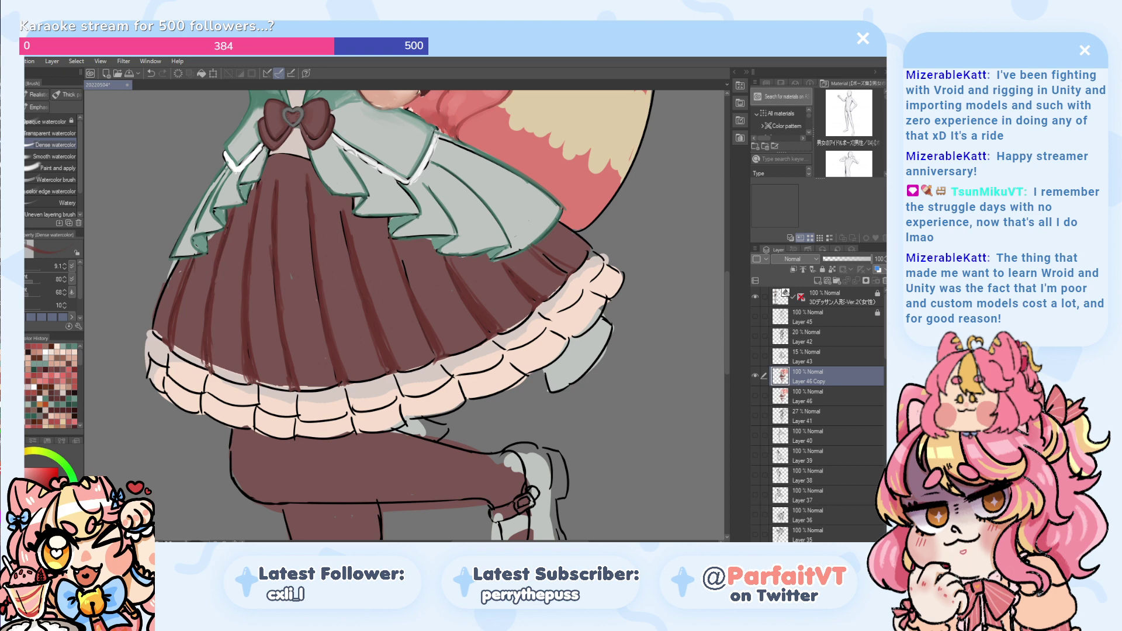
mouse_move(207, 336)
left_mouse_down()
mouse_move(209, 309)
mouse_move(202, 369)
left_mouse_up()
left_click_drag(204, 307, 202, 342)
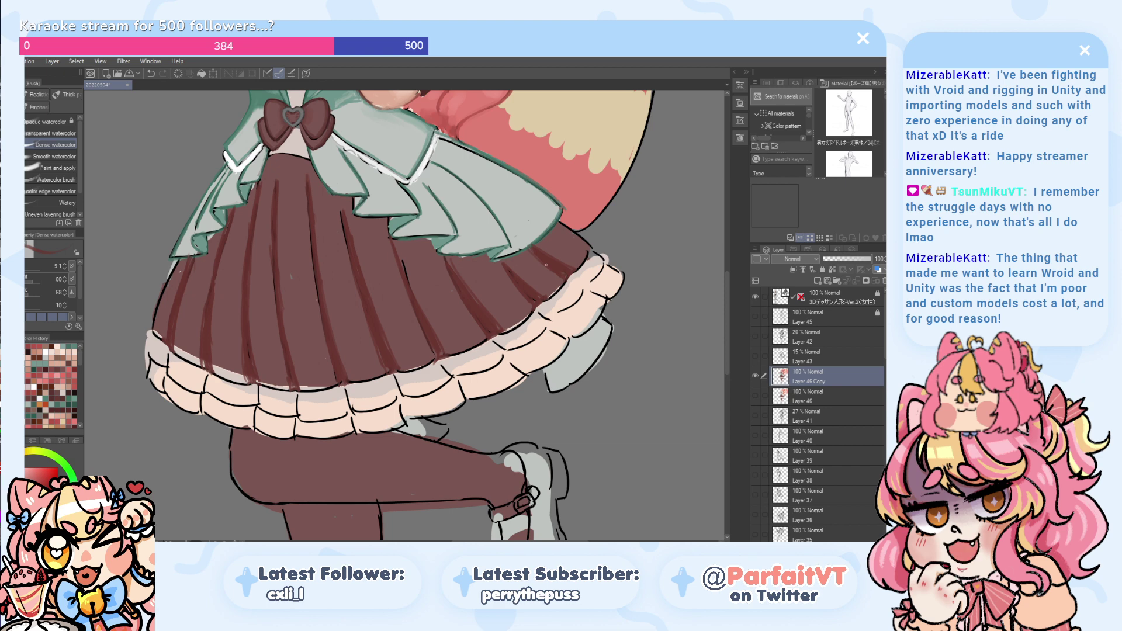
key("ctrl+z")
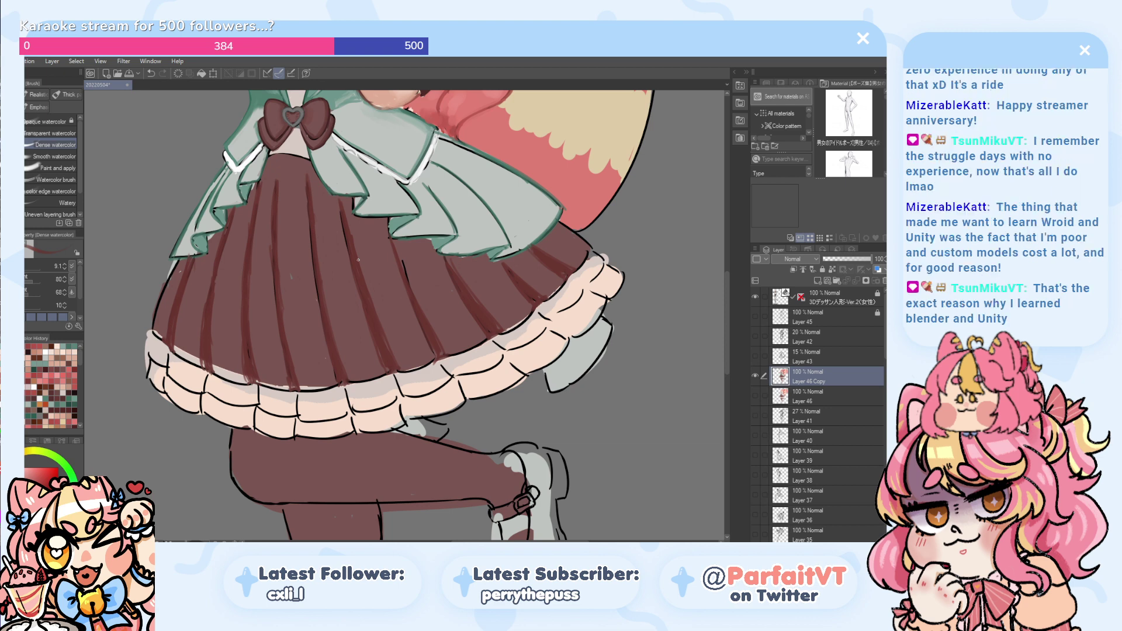
key("ctrl+z")
left_click_drag(226, 239, 213, 321)
key("ctrl+z")
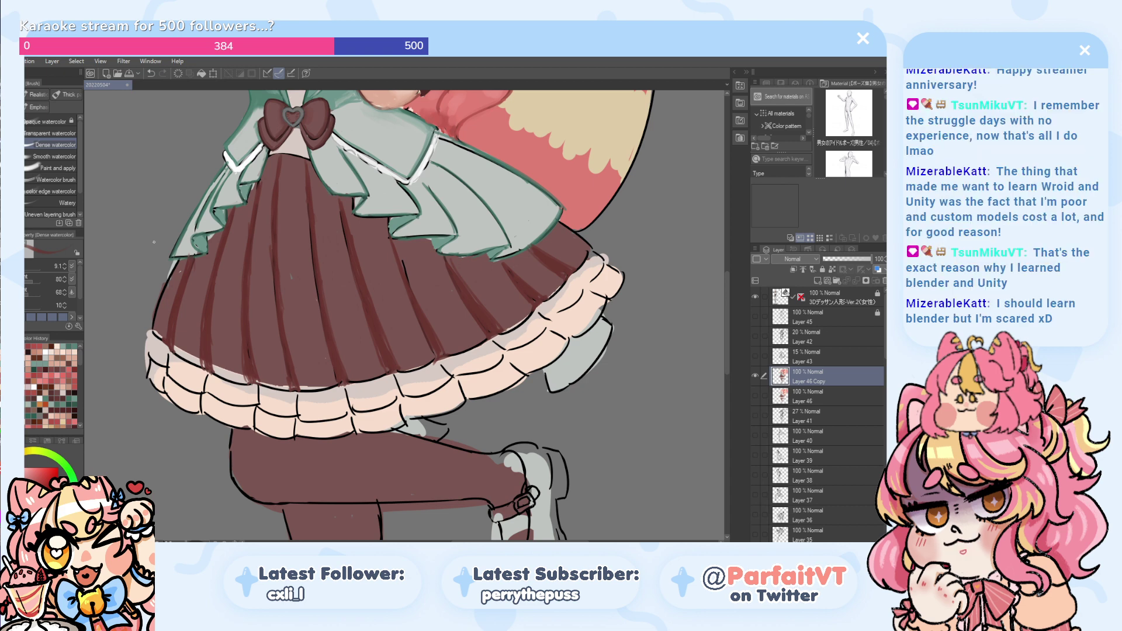
- Reinforce the first pleat line right of the skirt's centre in maroon with the Dense watercolor brush
left_click(35, 156)
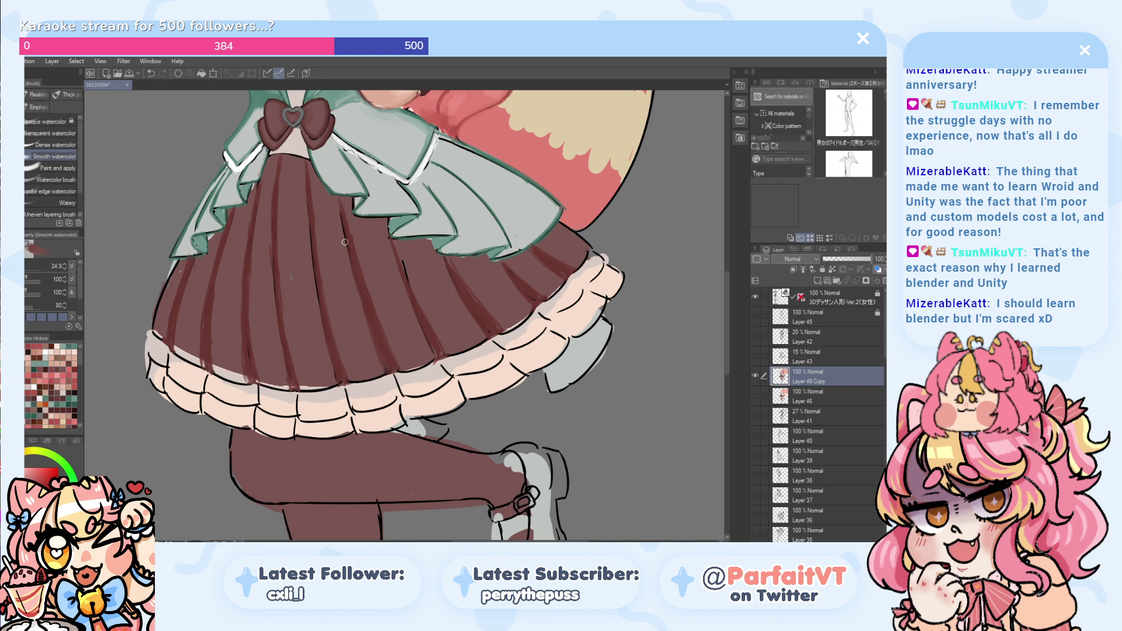
left_click(48, 145)
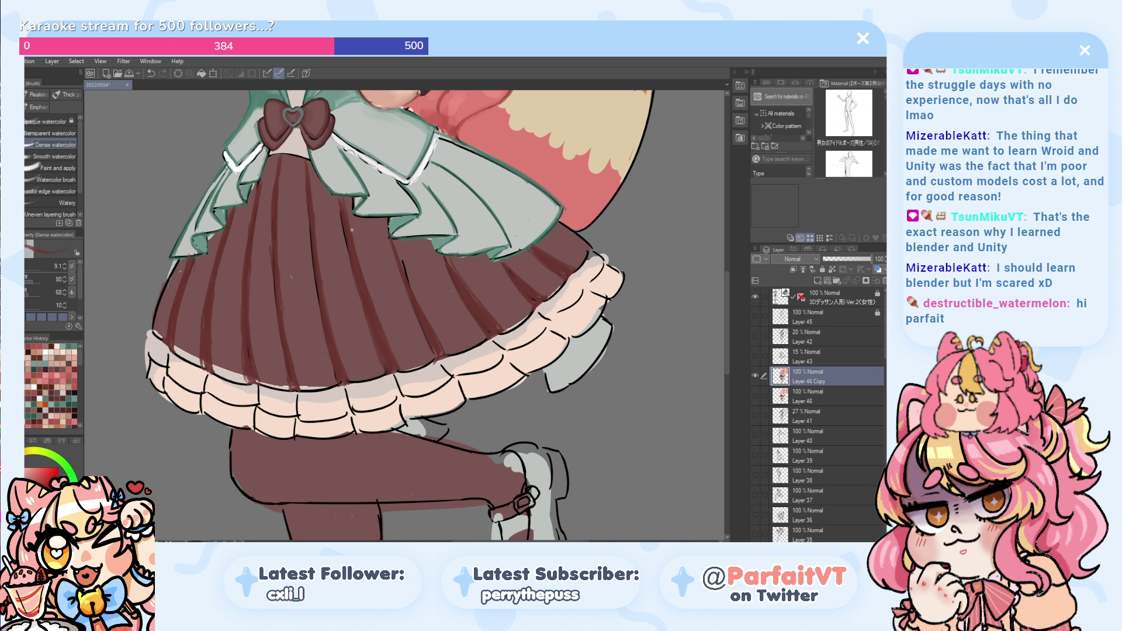
left_click_drag(358, 288, 375, 333)
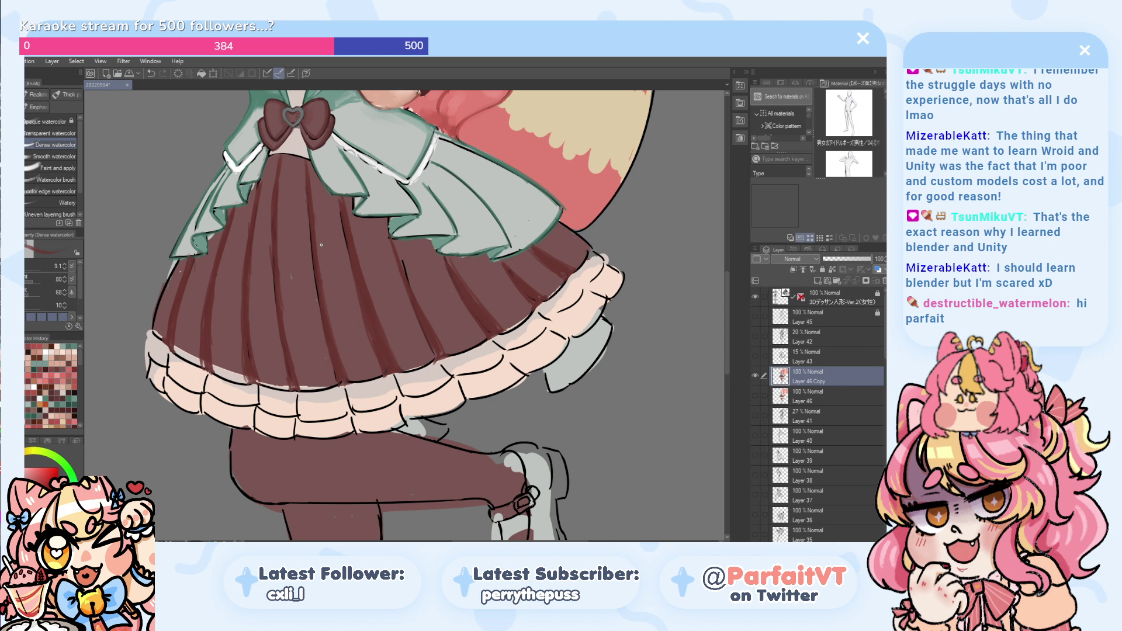
- Enlarge the Dense watercolor brush to 36.2 and fill the skirt panels right of the centre with maroon
left_click_drag(241, 163, 244, 276)
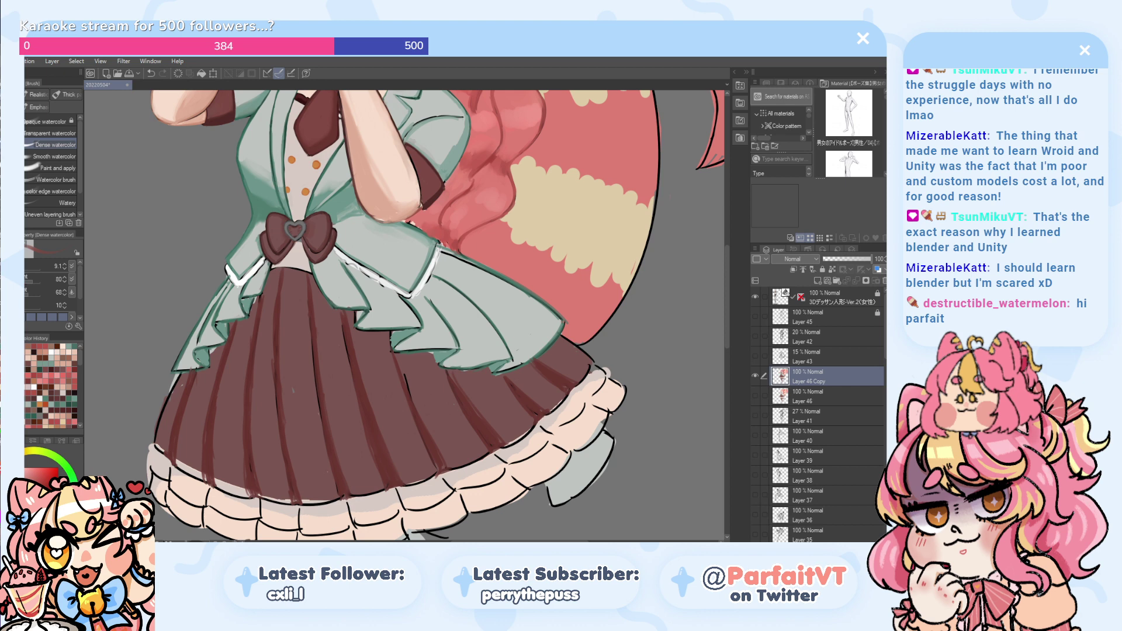
left_click_drag(404, 315, 410, 315, "ctrl+alt")
left_click_drag(325, 324, 343, 424)
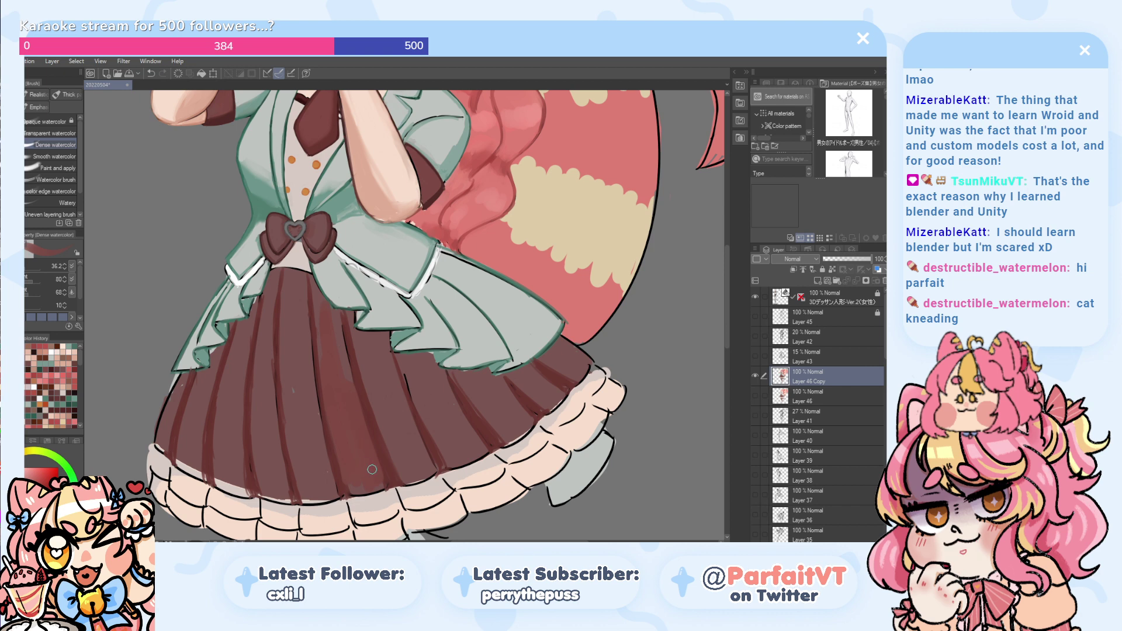
key("ctrl+z")
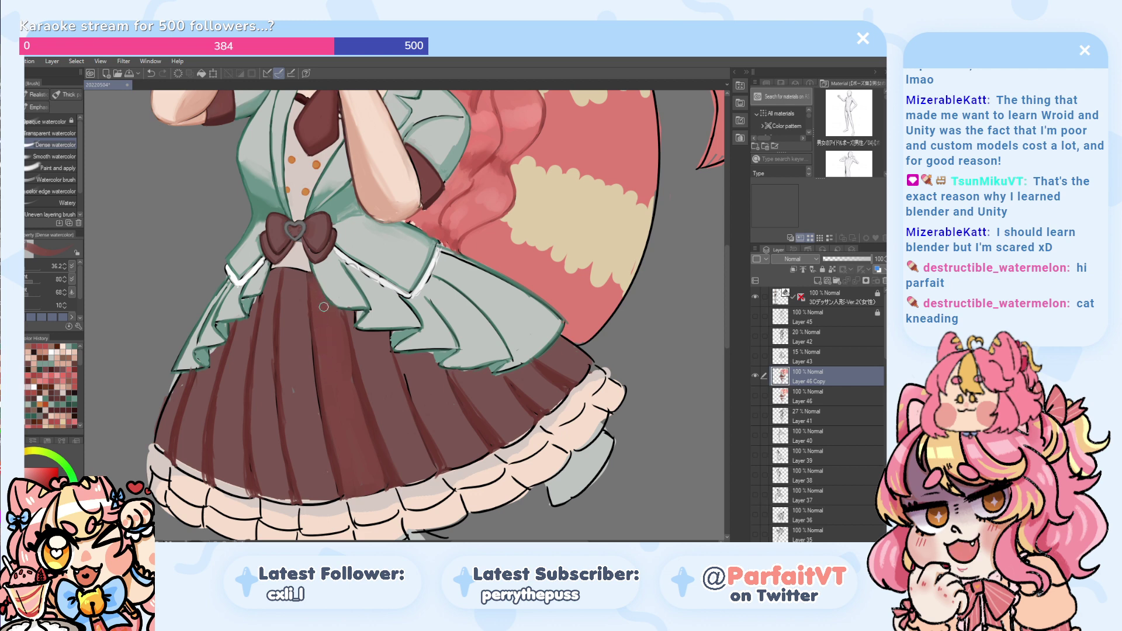
key("ctrl+z")
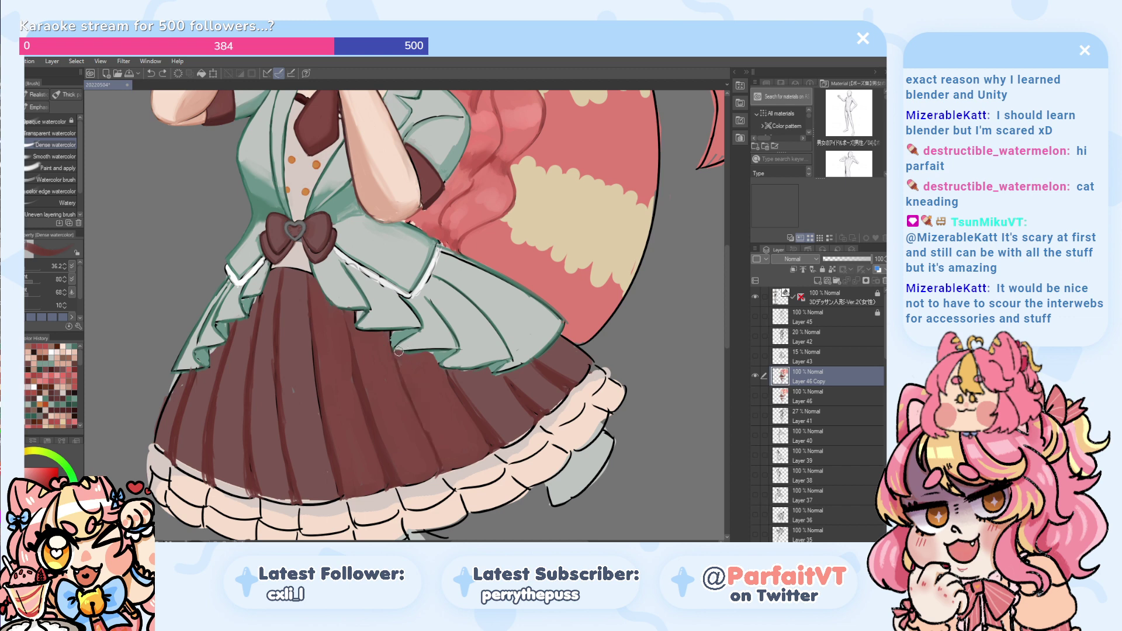
left_click_drag(399, 352, 442, 460)
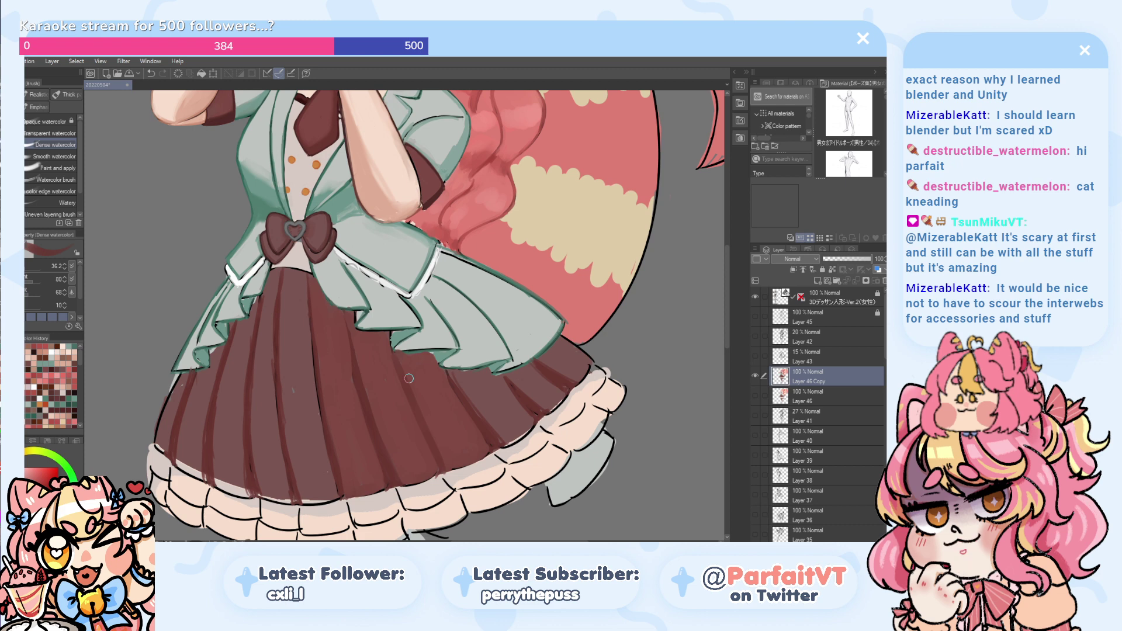
- Sample the skirt's maroon and fill the central panel below the bow down to the hem
left_click(282, 316, "alt")
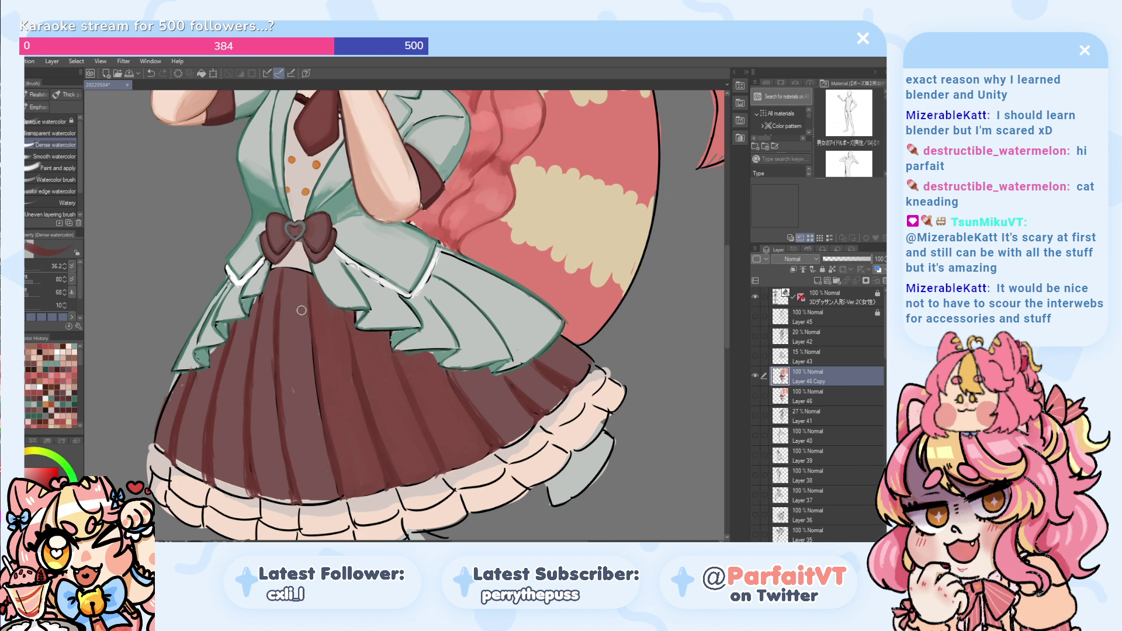
mouse_move(298, 286)
left_mouse_down()
mouse_move(310, 435)
mouse_move(312, 307)
mouse_move(311, 415)
mouse_move(299, 416)
left_mouse_up()
key("ctrl+z")
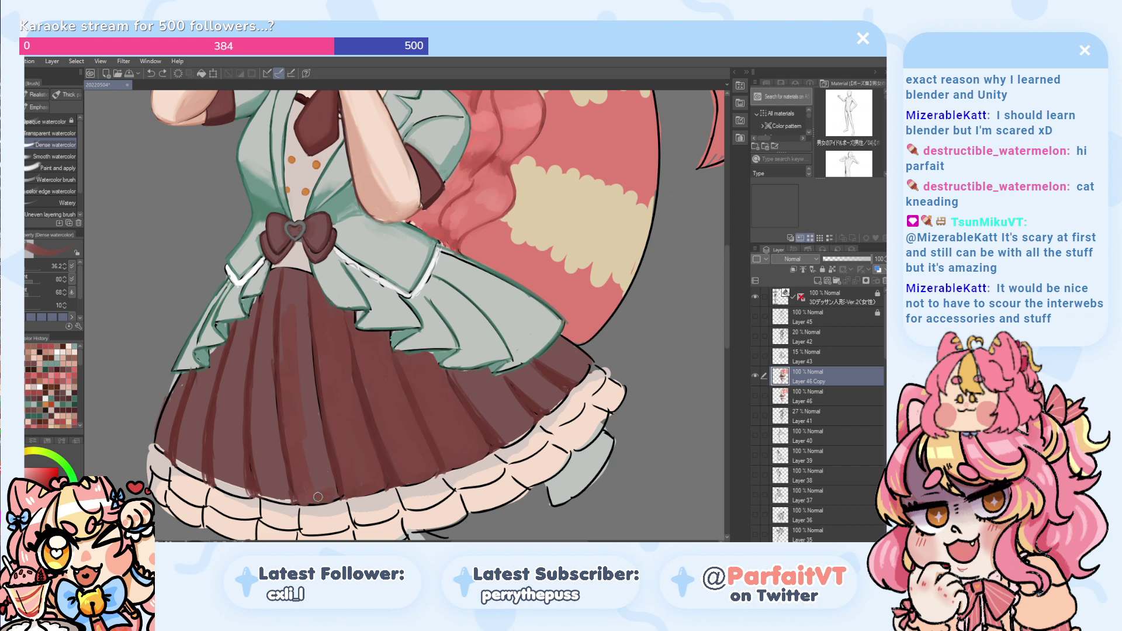
left_click_drag(331, 488, 322, 427)
key("ctrl+z")
mouse_move(328, 490)
left_mouse_down()
mouse_move(315, 418)
mouse_move(327, 488)
mouse_move(316, 420)
mouse_move(332, 486)
mouse_move(315, 456)
left_mouse_up()
mouse_move(314, 396)
left_mouse_down()
mouse_move(297, 304)
mouse_move(318, 410)
left_mouse_up()
key("ctrl+z")
key("ctrl+z")
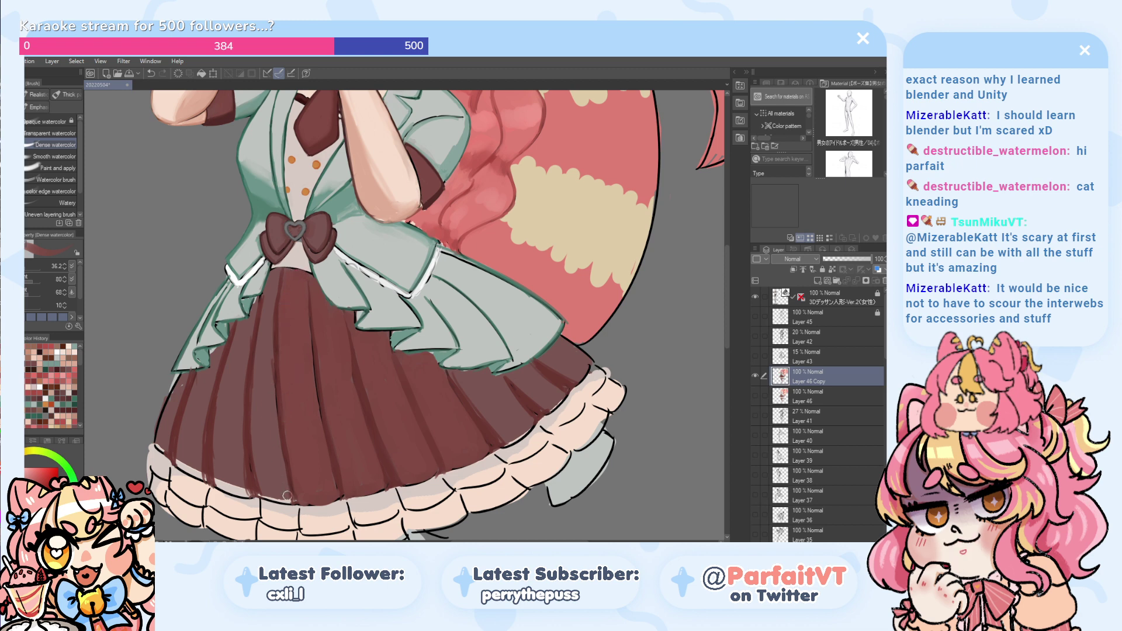
- Fill the skirt panel just left of the centre with maroon, from the waist to the hem
mouse_move(271, 429)
left_mouse_down()
mouse_move(283, 483)
mouse_move(264, 454)
mouse_move(258, 489)
left_mouse_up()
left_click_drag(264, 346, 270, 440)
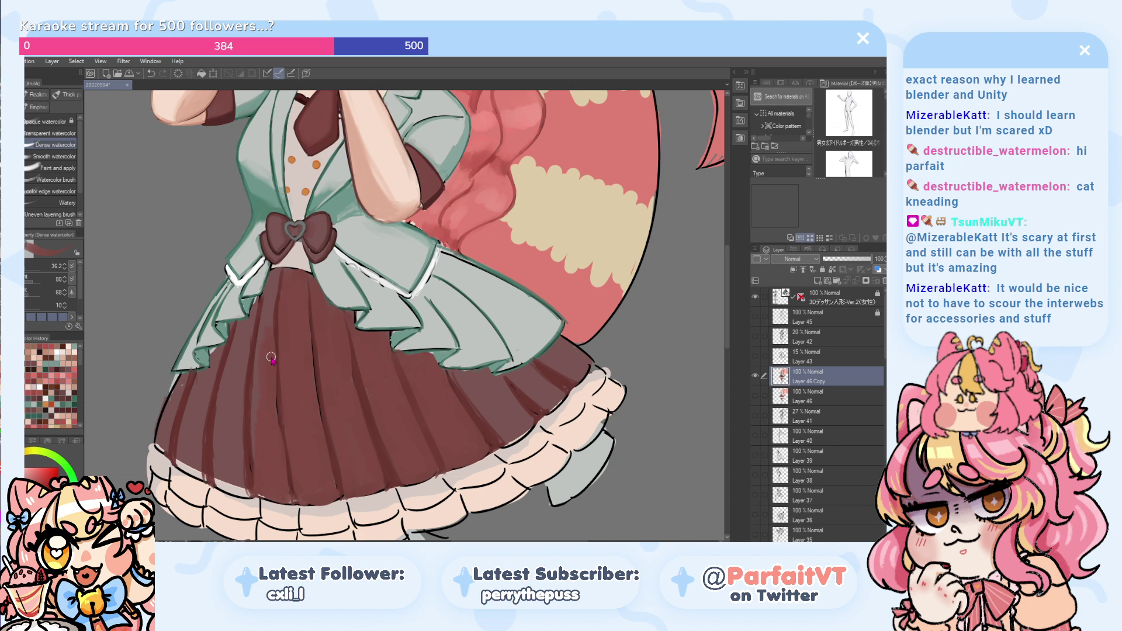
left_click_drag(271, 357, 277, 445)
left_click_drag(274, 314, 268, 366)
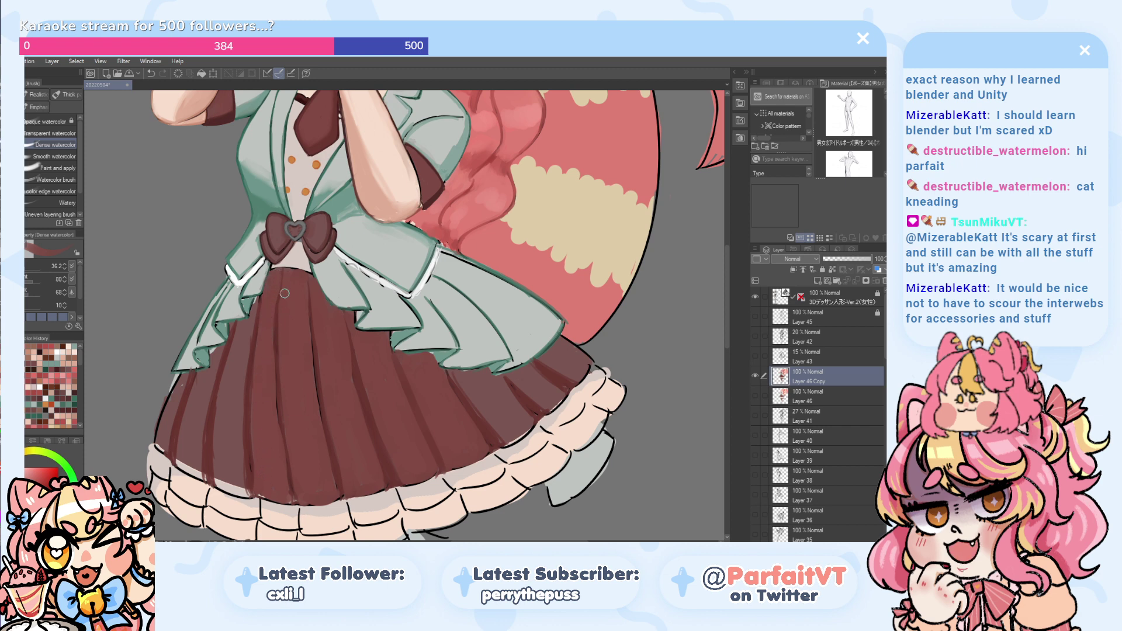
- Extend the maroon fill into the next skirt panel on the left, down to the ruffled hem
mouse_move(239, 498)
left_mouse_down()
mouse_move(224, 477)
mouse_move(245, 495)
left_mouse_up()
key("ctrl+z")
key("ctrl+z")
mouse_move(237, 489)
left_mouse_down()
mouse_move(217, 477)
mouse_move(246, 496)
left_mouse_up()
left_click_drag(238, 415, 241, 476)
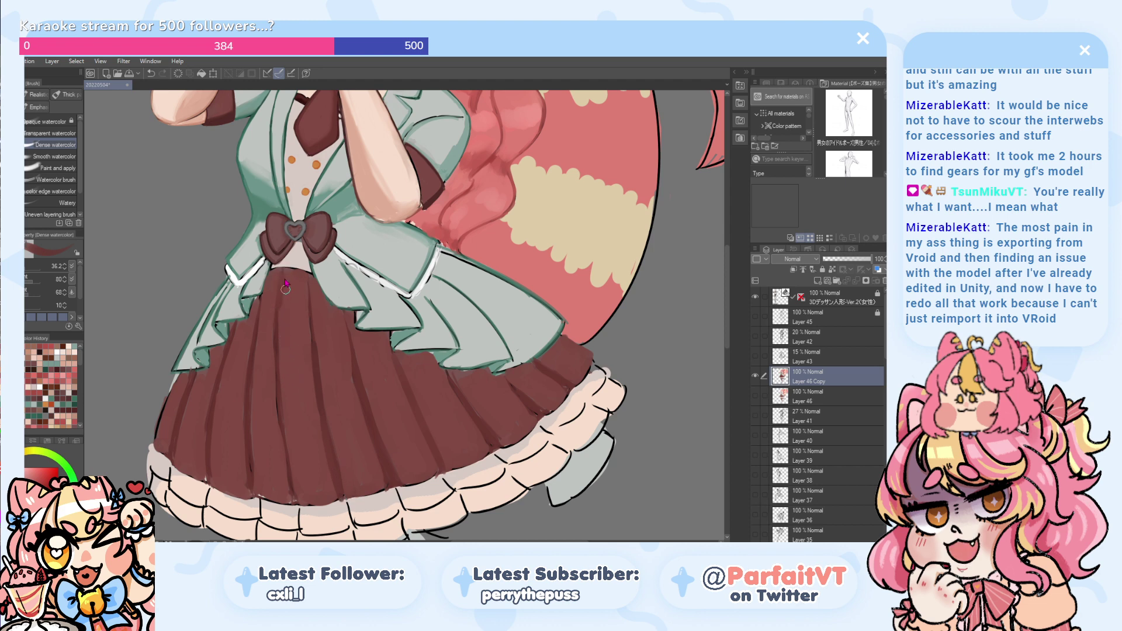
- Touch up the maroon on the central pleat fold where it meets the hem
left_click_drag(277, 302, 304, 501)
key("ctrl+z")
left_click_drag(282, 455, 295, 501)
left_click_drag(248, 407, 252, 491)
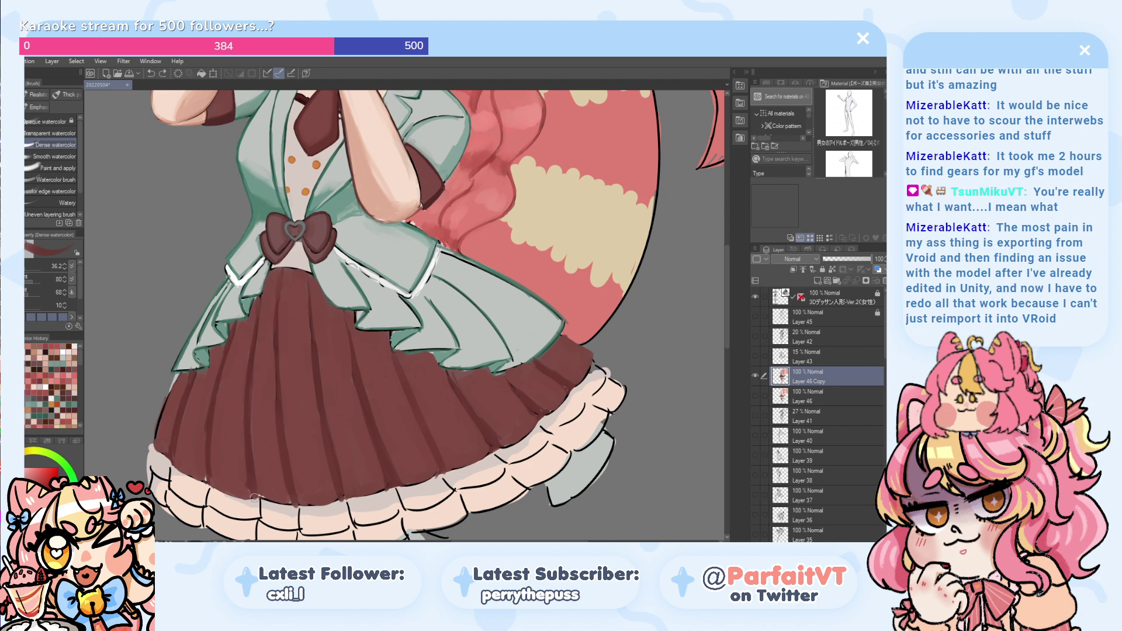
key("ctrl+z")
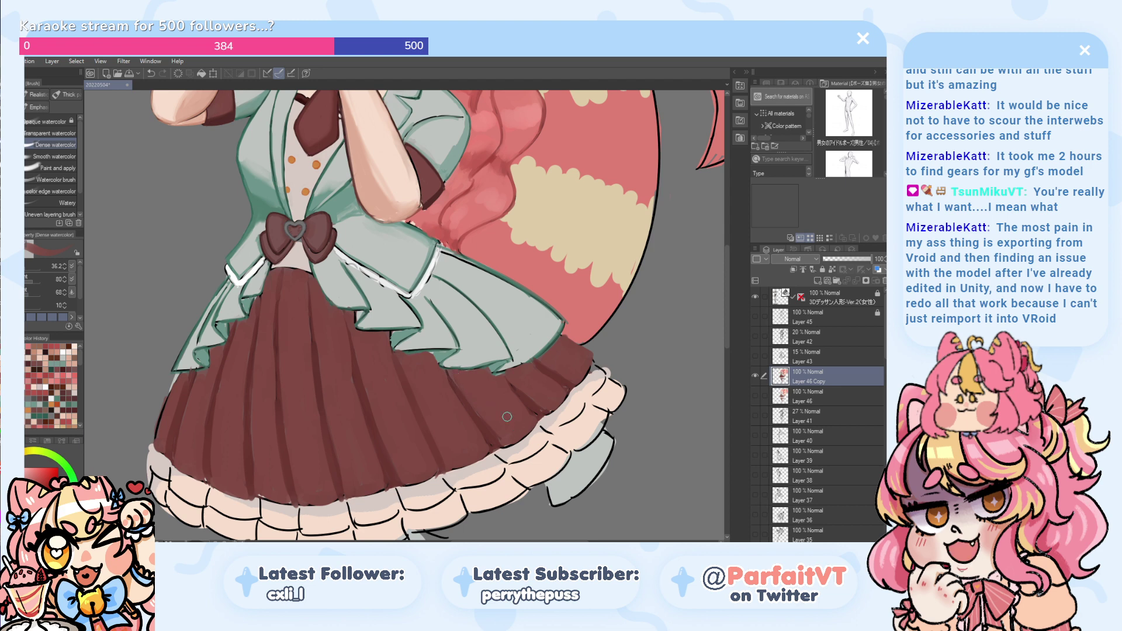
- Paint maroon over the black outline along the skirt's left edge, below the jacket ruffle
left_click_drag(316, 321, 324, 394)
key("ctrl+z")
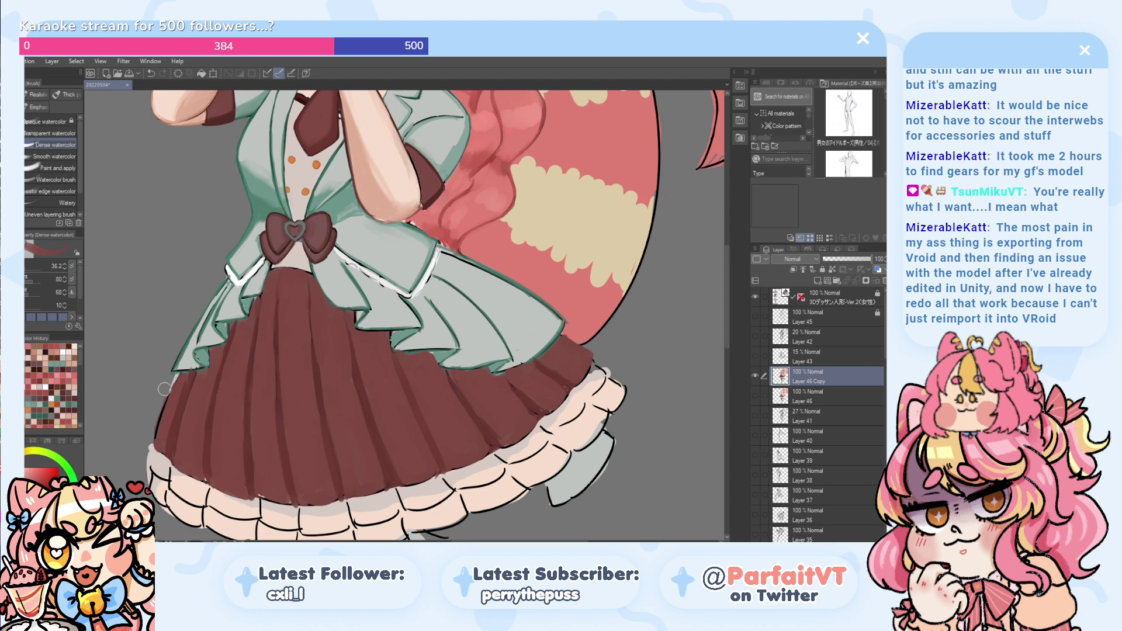
mouse_move(167, 383)
left_mouse_down()
mouse_move(162, 407)
mouse_move(170, 386)
mouse_move(169, 404)
mouse_move(203, 405)
left_mouse_up()
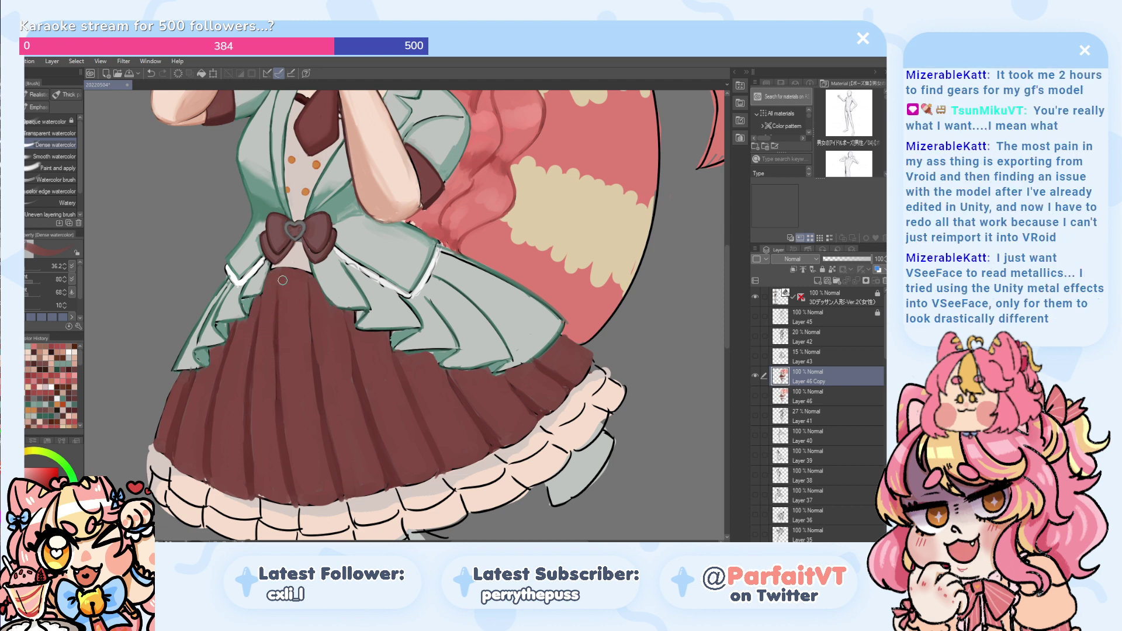
- Touch up the pleat lines at the skirt's centre and near its right hem with the G-pen in sampled maroon
left_click(365, 398, "alt")
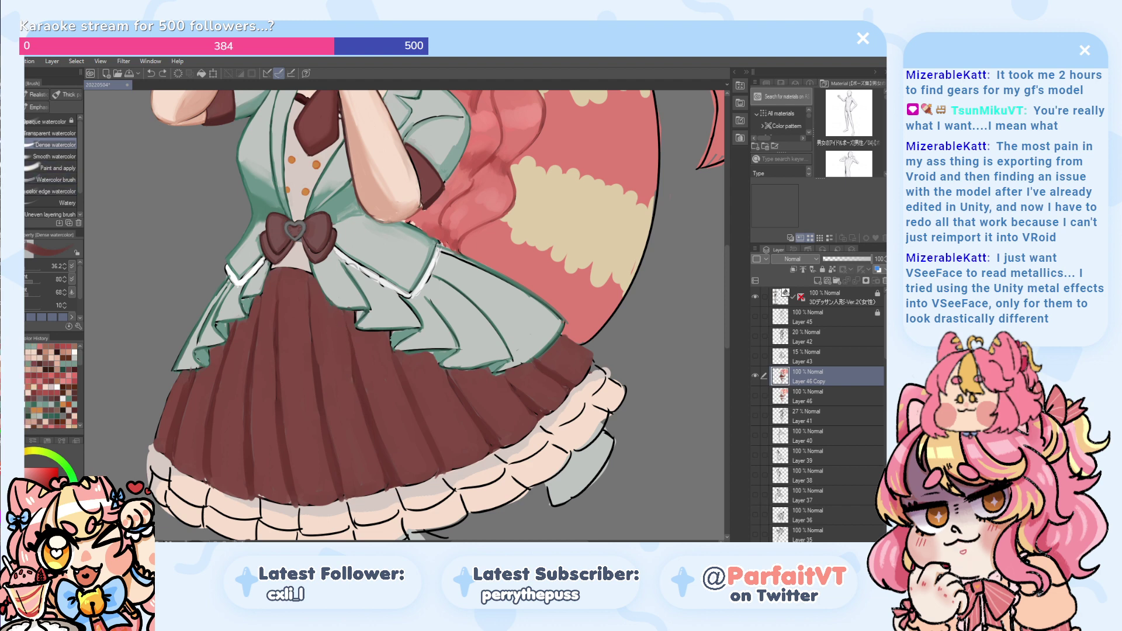
key("p")
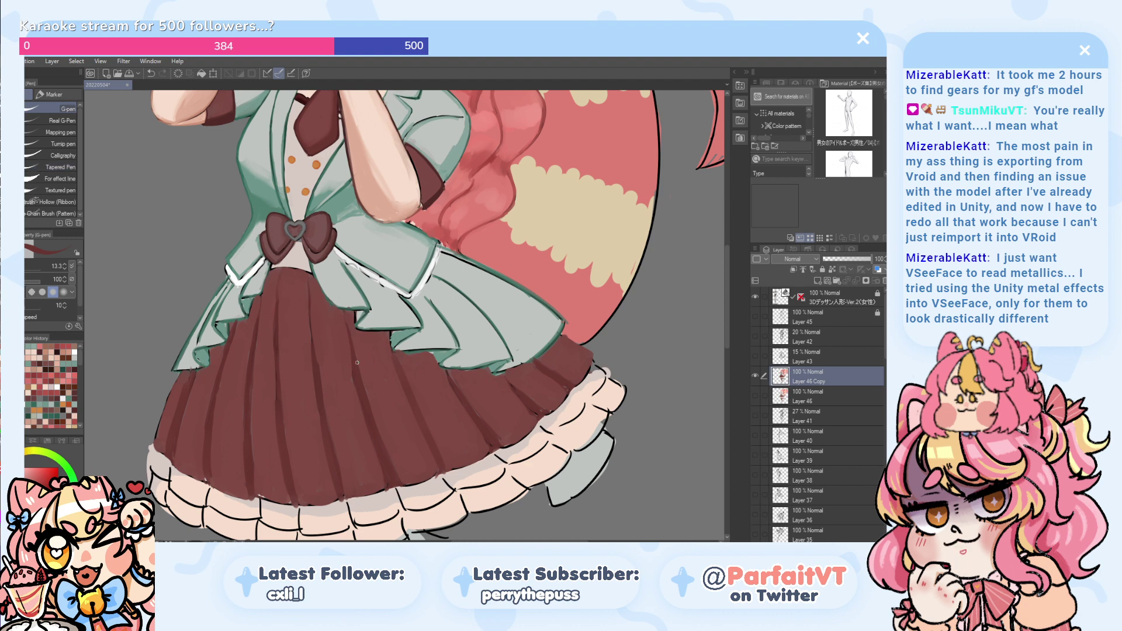
left_click_drag(350, 336, 358, 380)
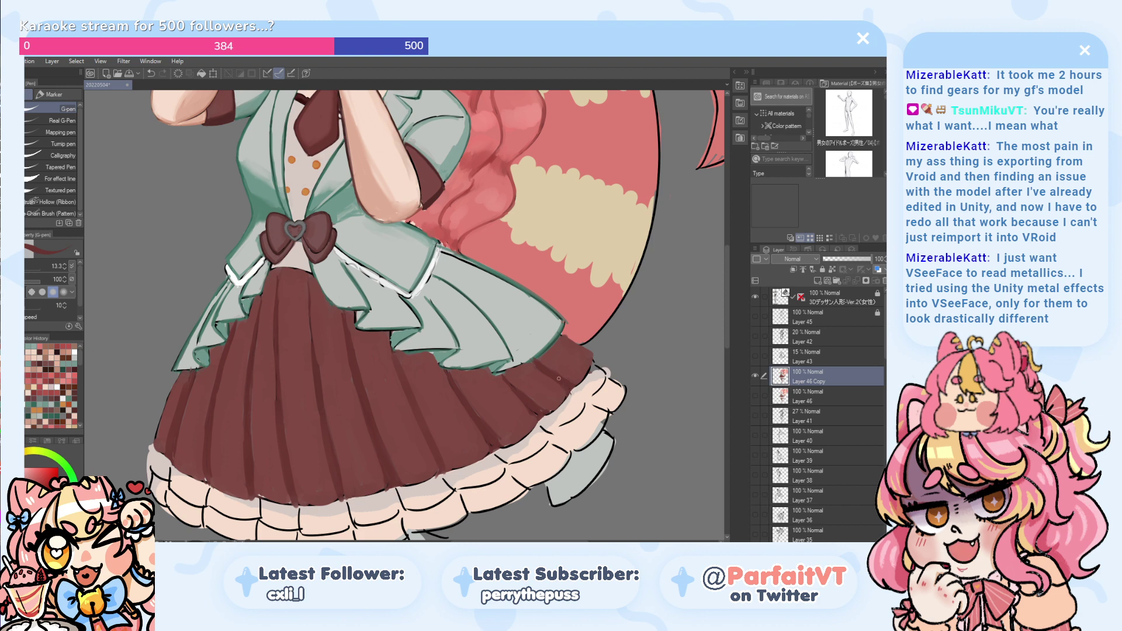
key("ctrl+z")
left_click_drag(558, 381, 537, 363)
left_click_drag(311, 349, 310, 329)
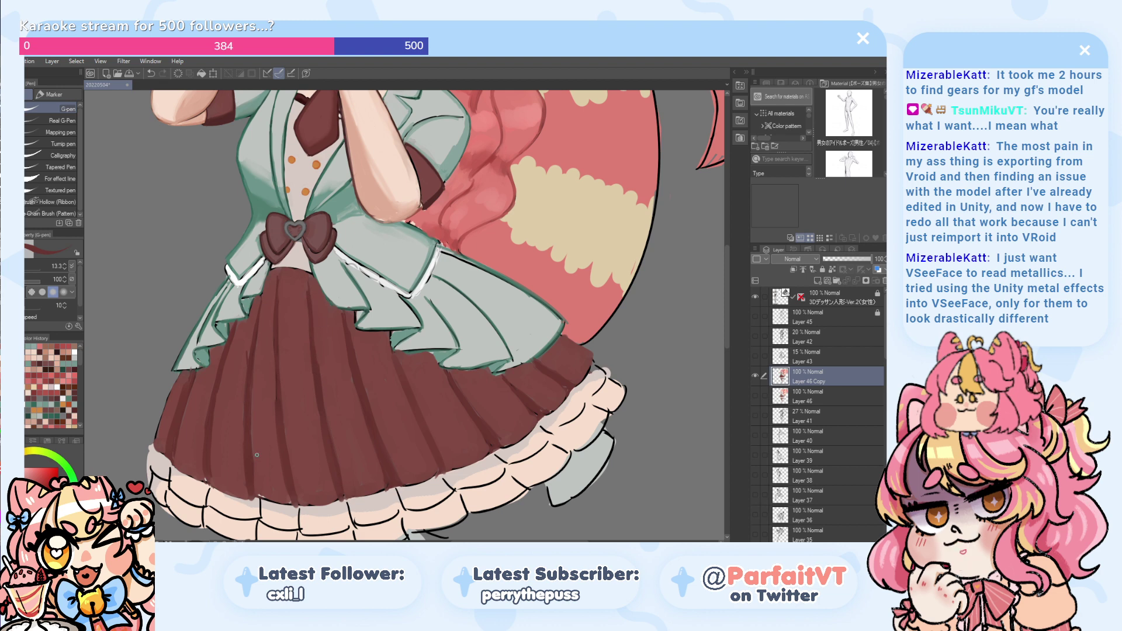
- Refine the maroon around the skirt's central hem and along its waistline under the bow
key("ctrl+z")
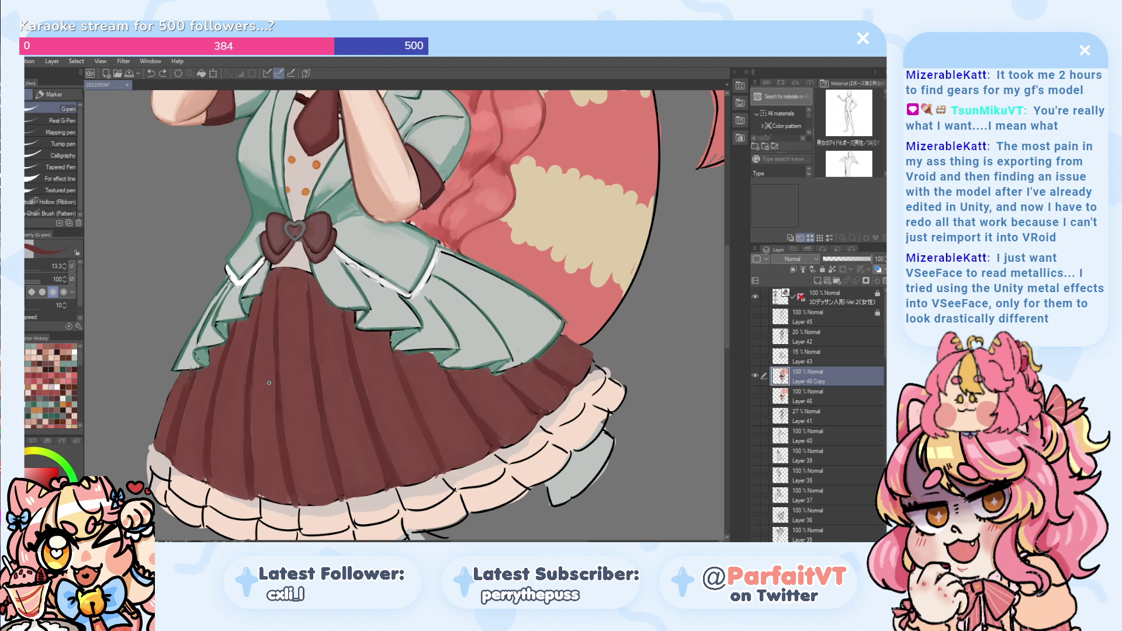
mouse_move(287, 478)
left_mouse_down()
mouse_move(287, 508)
mouse_move(283, 494)
left_mouse_up()
key("ctrl+z")
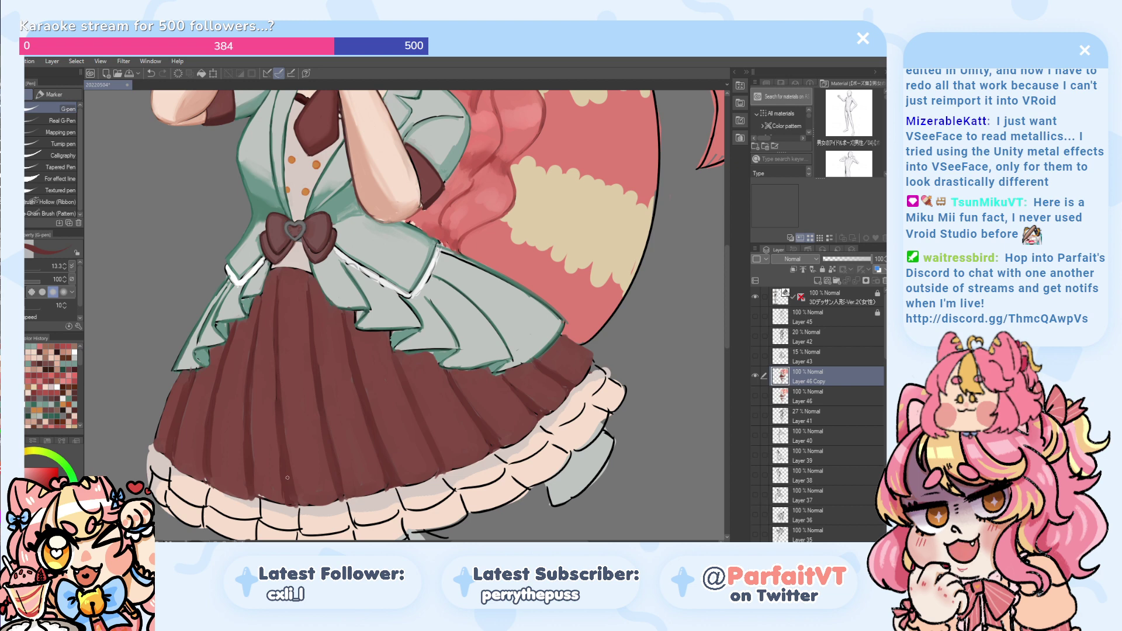
left_click_drag(273, 269, 285, 273)
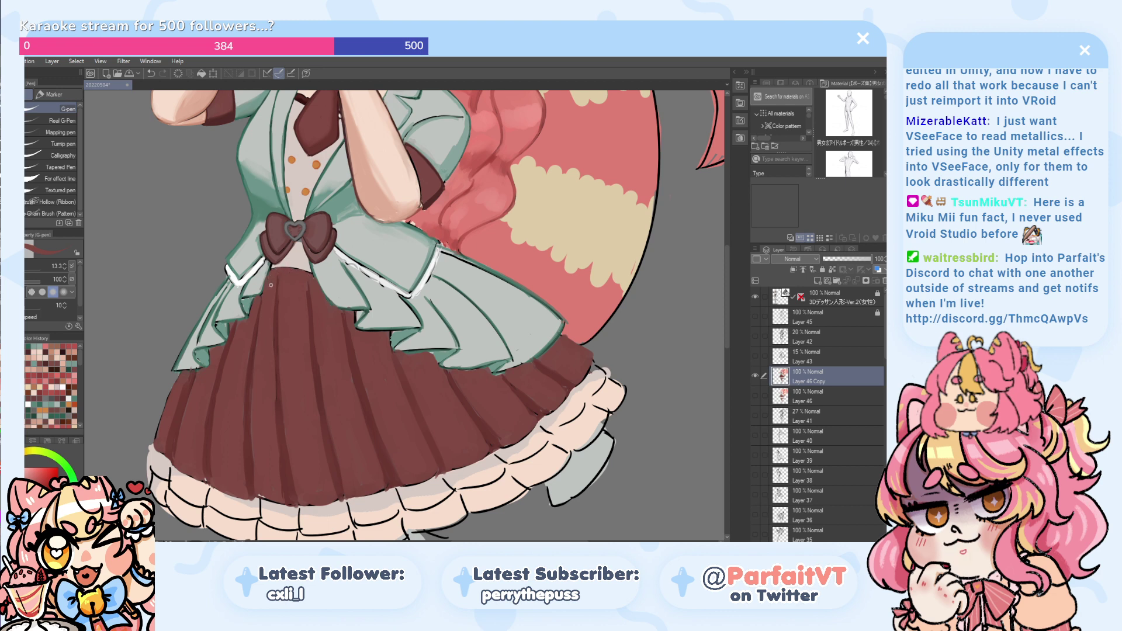
- Rework the fold stroke just below the skirt's waist in resampled maroon, comparing the skirt with and without it
left_click(317, 343, "alt")
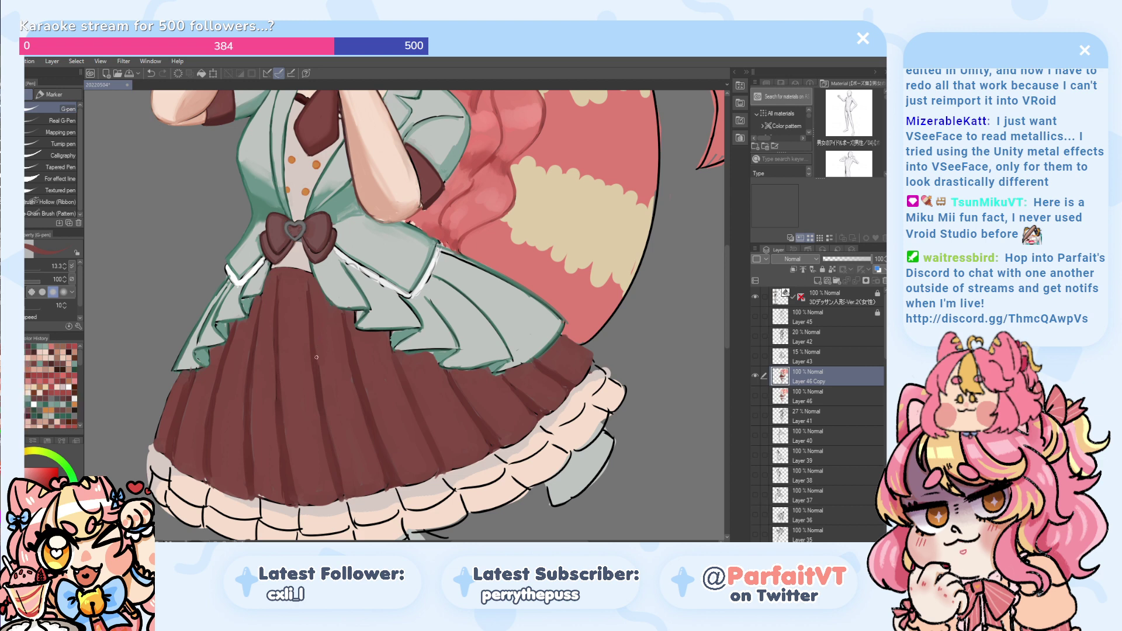
key("ctrl+z")
left_click_drag(308, 284, 305, 296)
key("ctrl+z")
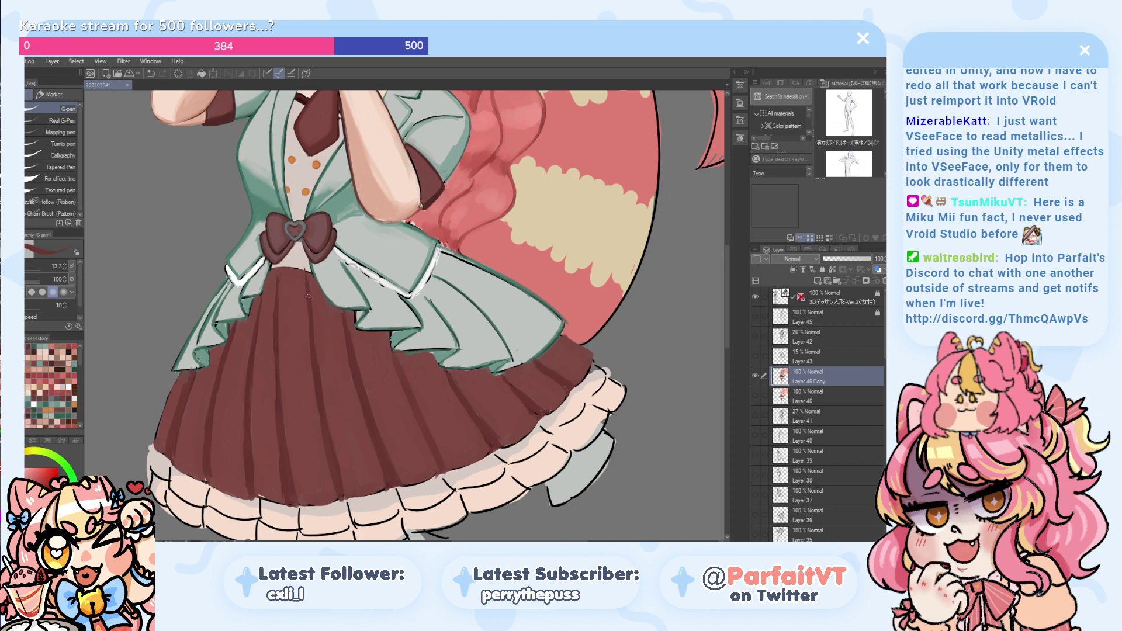
key("ctrl+z")
key("ctrl+y")
key("ctrl+z")
key("ctrl+y")
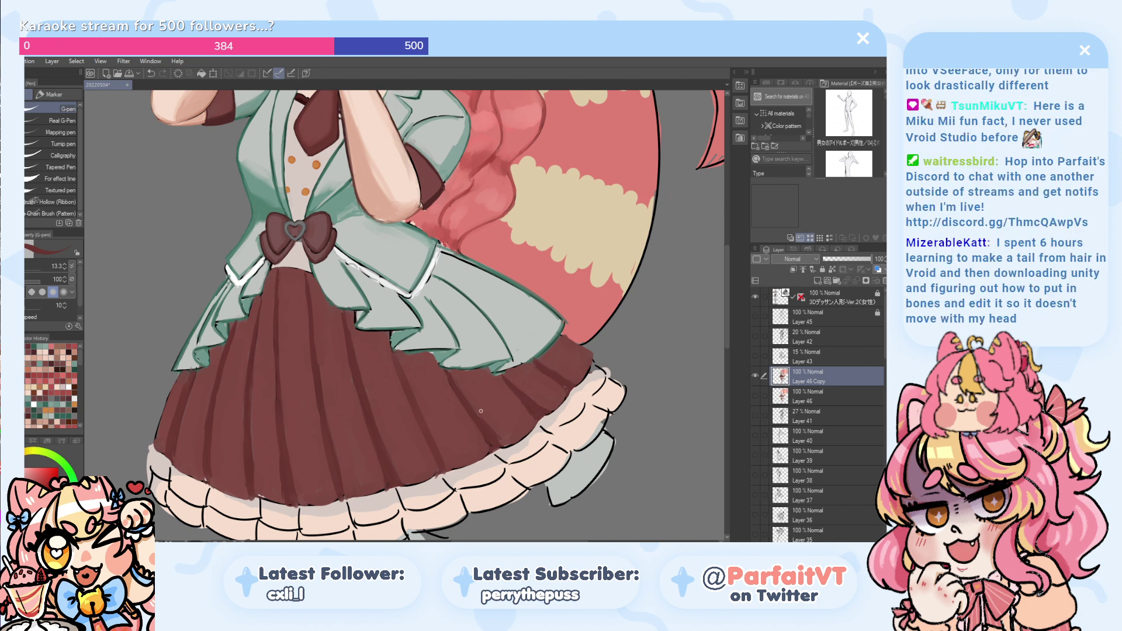
- Paint sampled coat greens over the black lines on the lower edges and folds of both coat ruffles
left_click(551, 340, "alt")
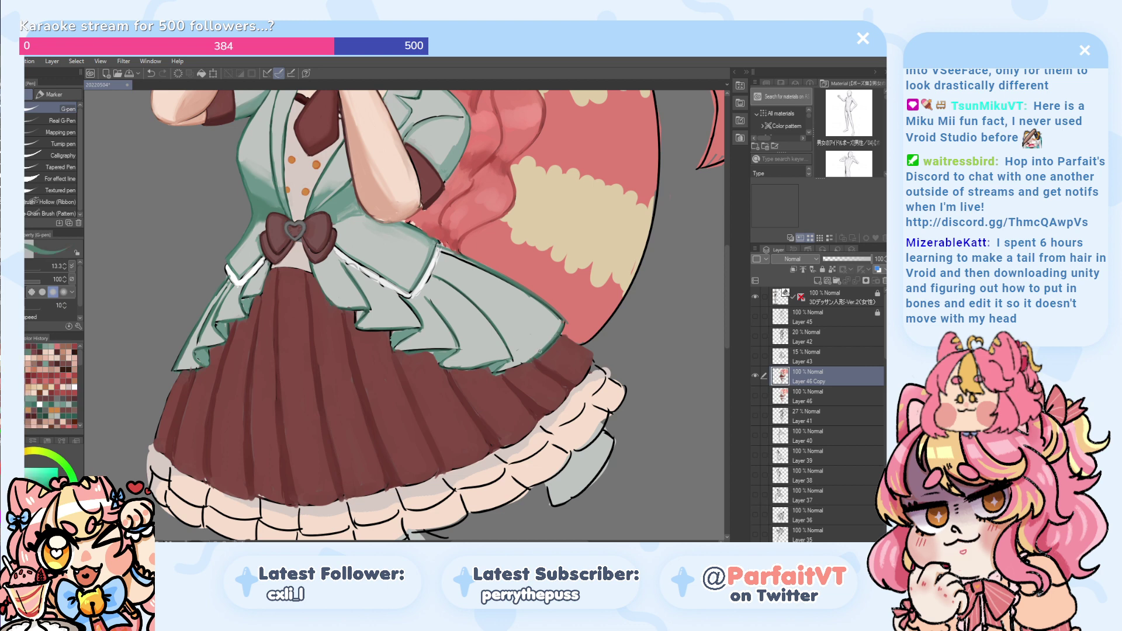
left_click_drag(526, 362, 505, 374)
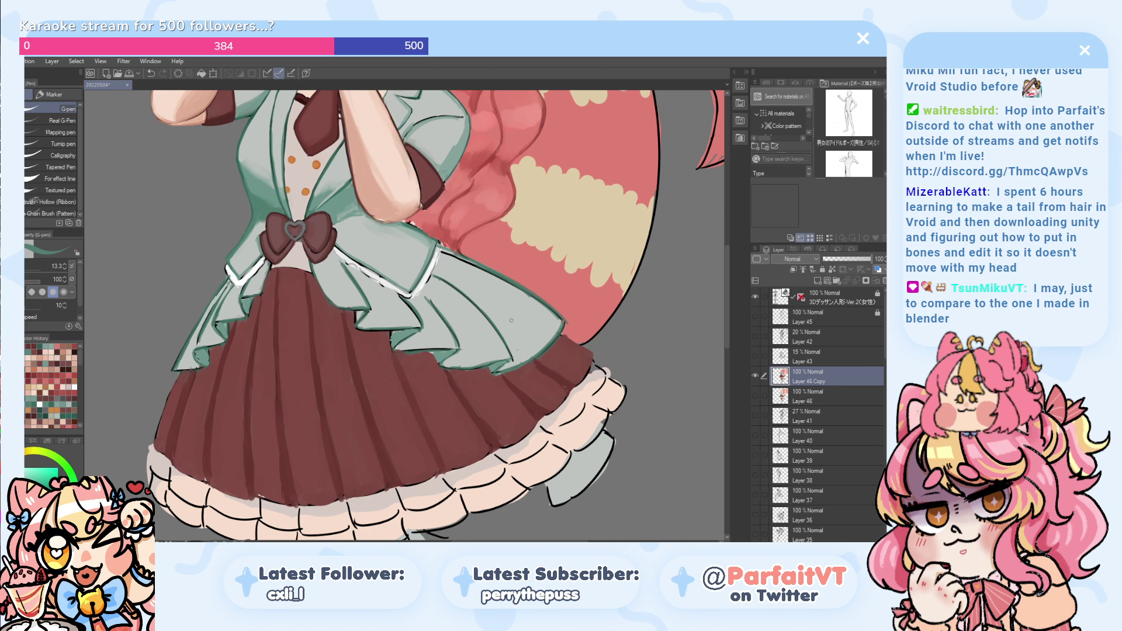
left_click(252, 302, "alt")
left_click_drag(255, 298, 243, 300)
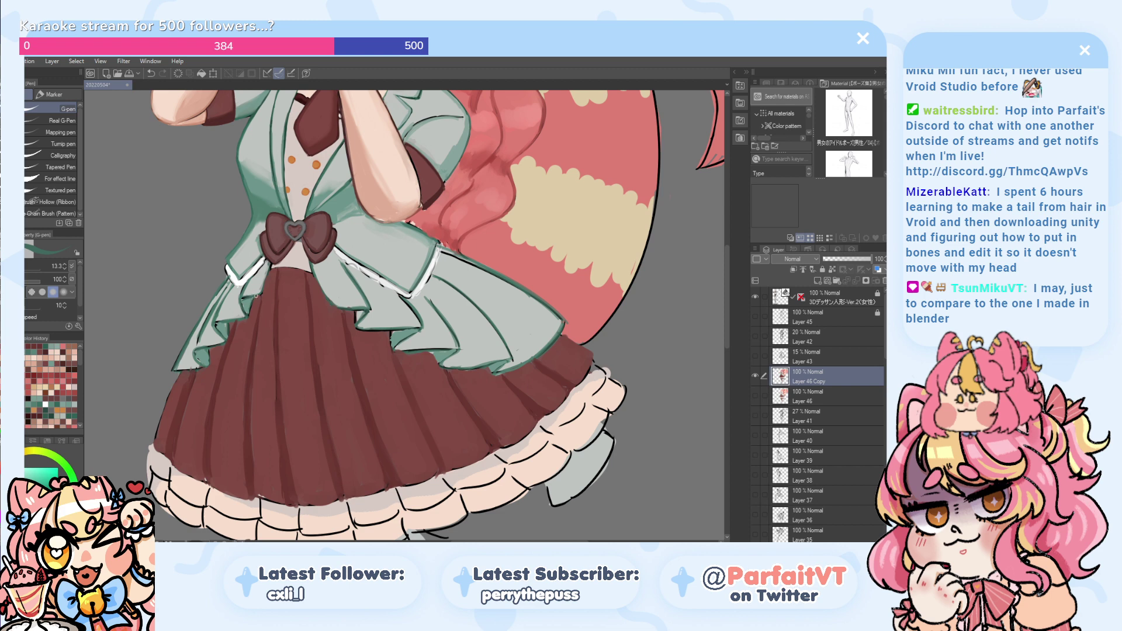
left_click(346, 308, "alt")
left_click_drag(344, 308, 347, 311)
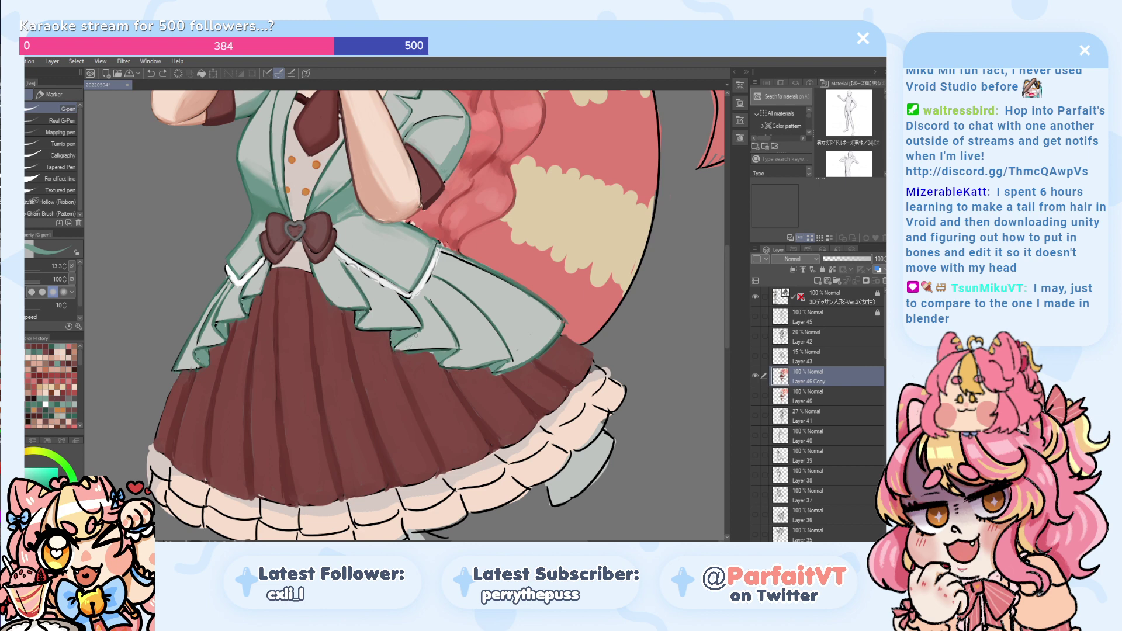
mouse_move(412, 331)
left_mouse_down()
mouse_move(395, 353)
mouse_move(438, 364)
left_mouse_up()
key("ctrl+z")
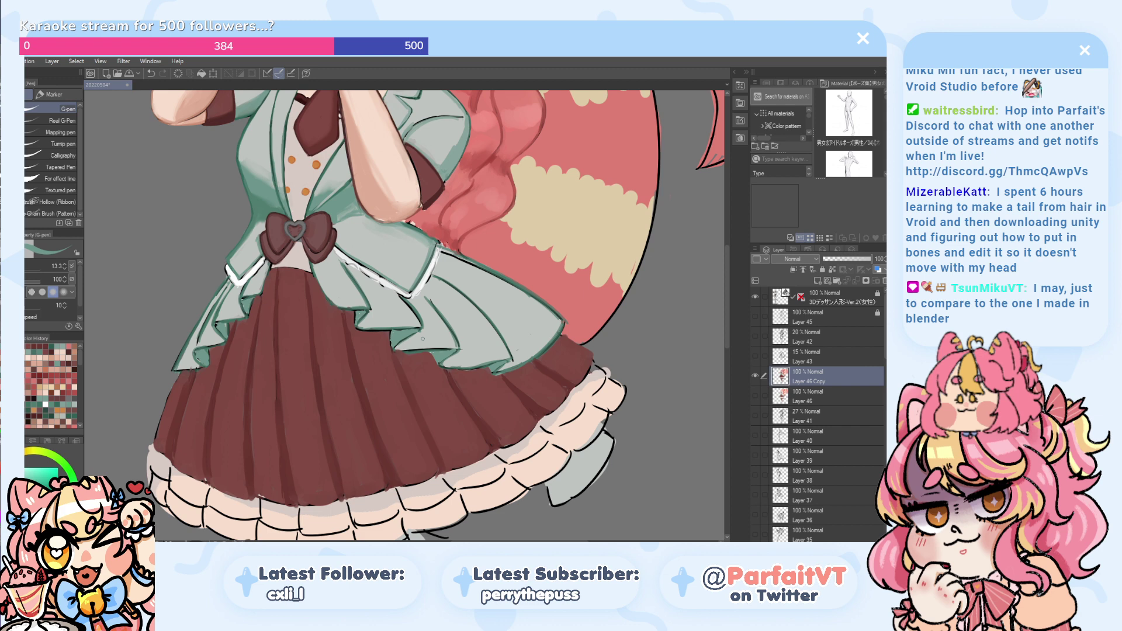
- Paint over the black outline along the upper edge of the right coat ruffle with the sampled coat colour
left_click(493, 300, "alt")
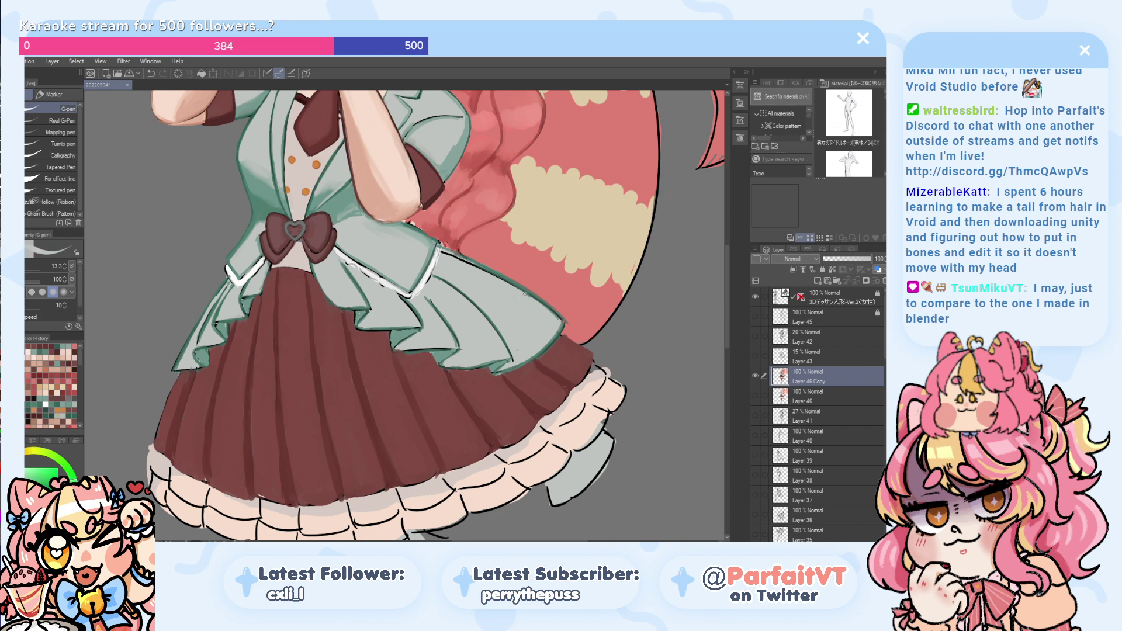
left_click_drag(528, 295, 459, 262)
key("ctrl+z")
left_click_drag(537, 300, 484, 271)
left_click_drag(560, 321, 550, 307)
mouse_move(483, 268)
left_mouse_down()
mouse_move(452, 254)
mouse_move(467, 261)
left_mouse_up()
key("ctrl+z")
key("ctrl+z")
scroll(234, 188, "up", 1)
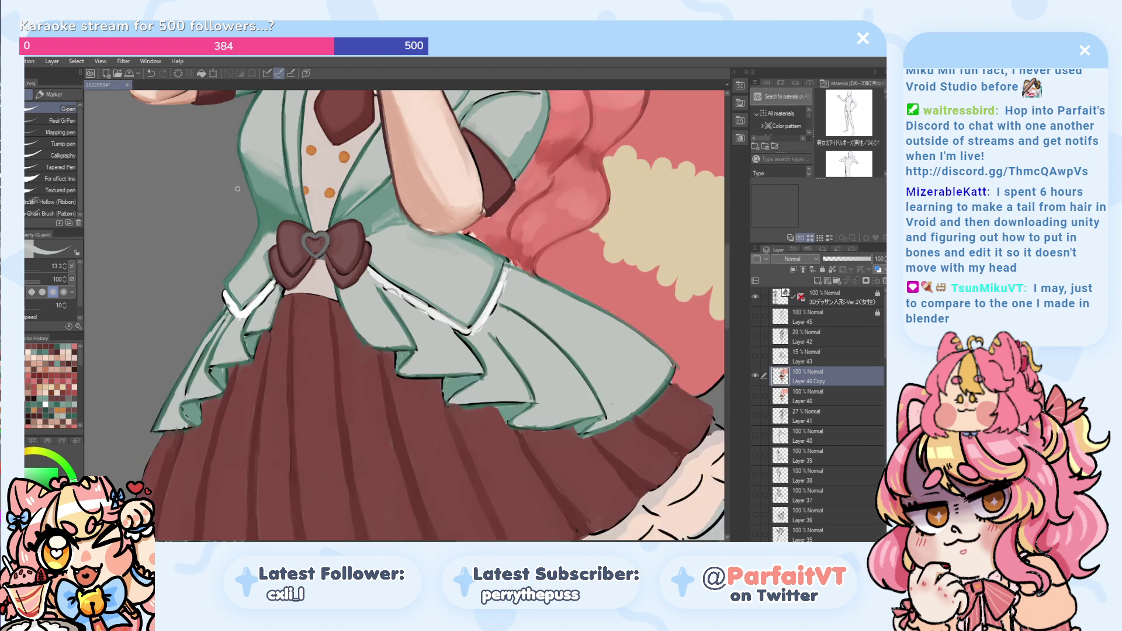
- Clean up the edge above the right flap's white trim and the outer tip of the left flap
left_click(415, 306, "alt")
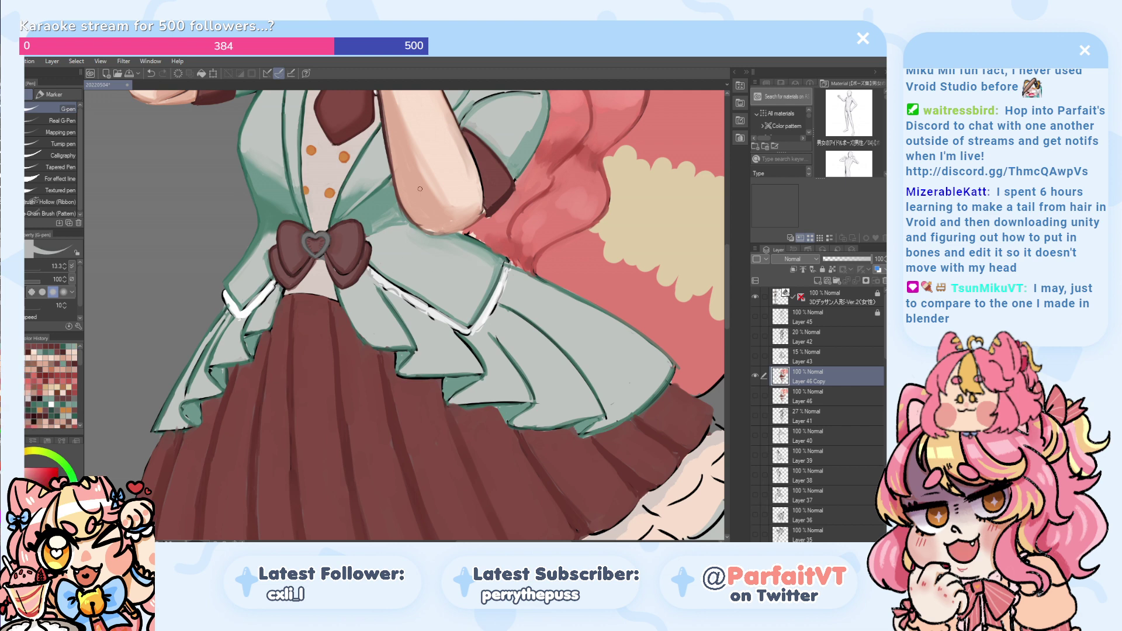
left_click(377, 275, "alt")
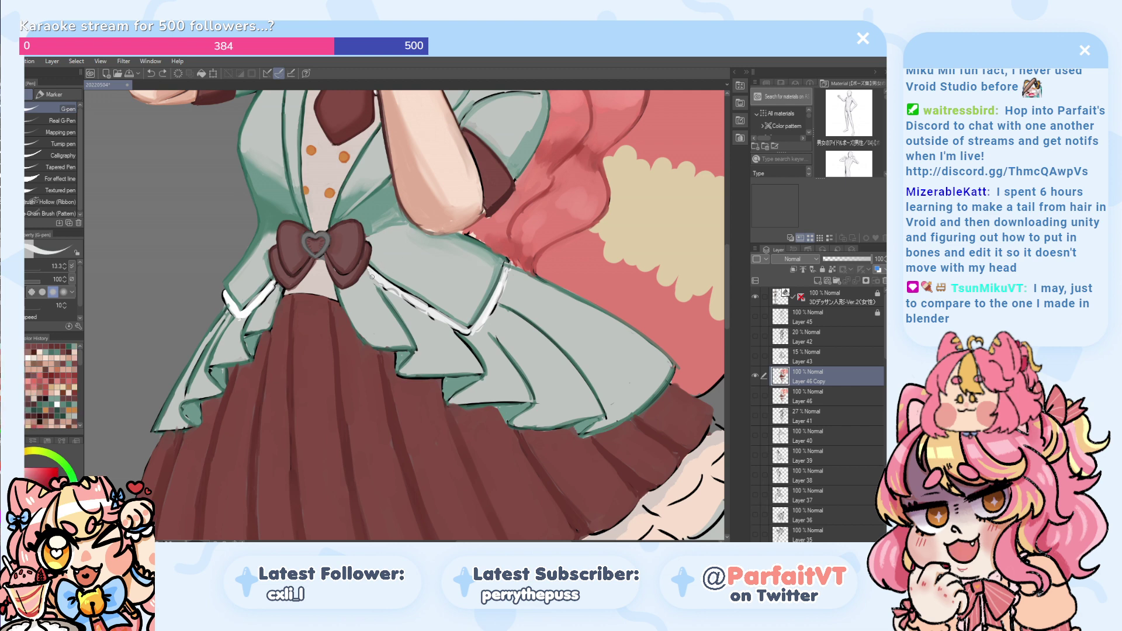
left_click_drag(370, 273, 385, 289)
key("ctrl+z")
key("ctrl+z")
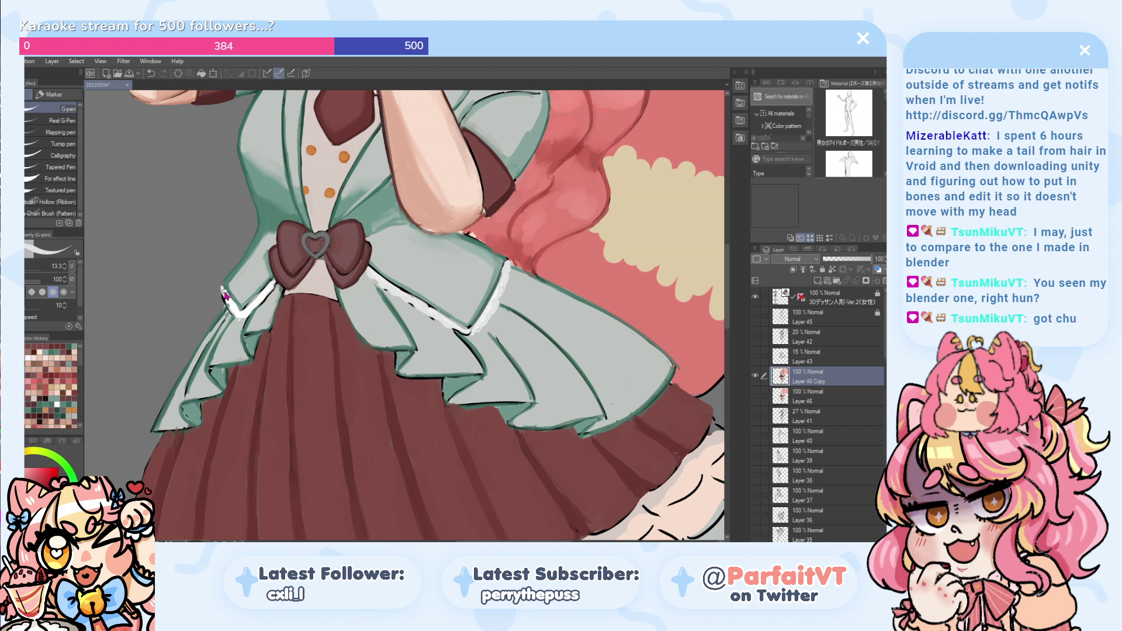
left_click_drag(225, 292, 223, 287)
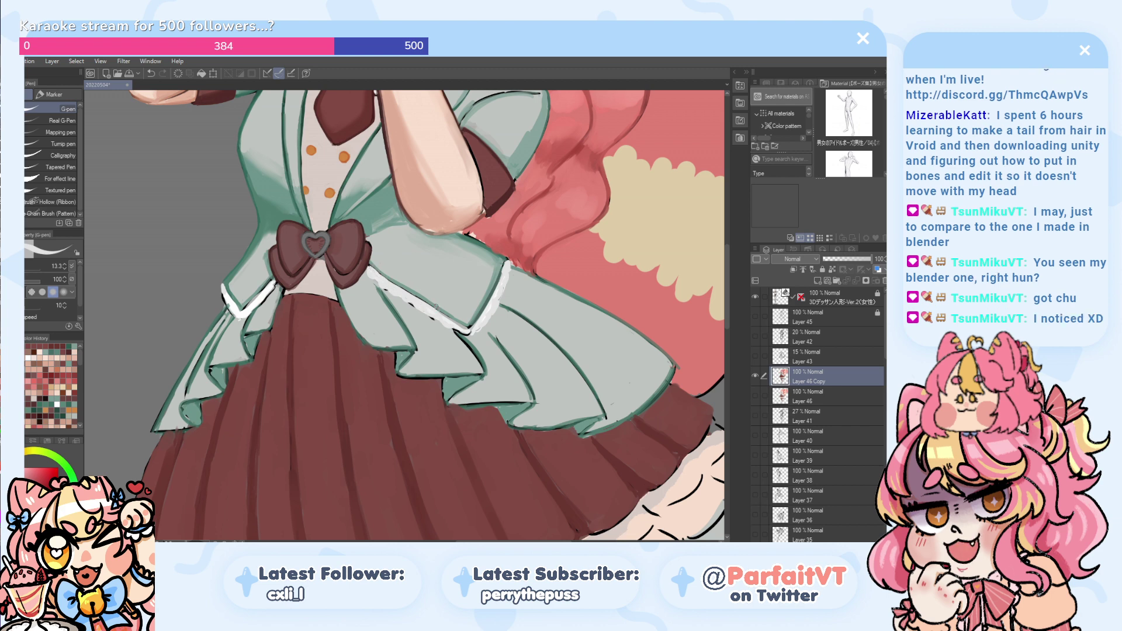
- Refine the green border at the right coat flap's lower corner and along its outer edge beside the white trim
left_click(434, 306, "alt")
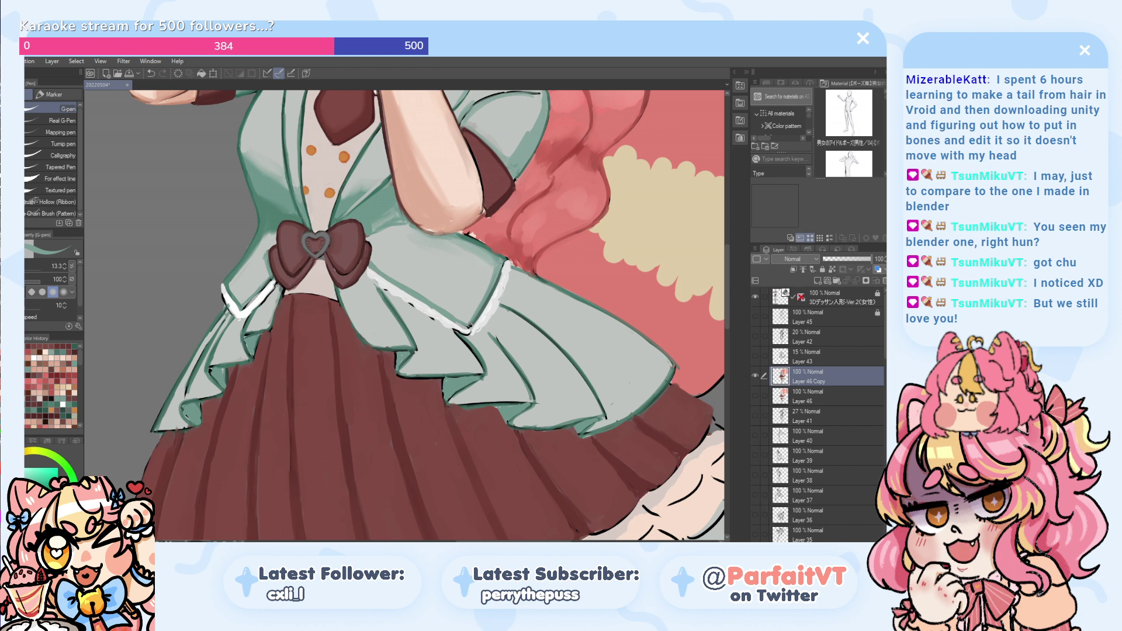
left_click_drag(471, 326, 464, 330)
key("ctrl+z")
key("ctrl+z")
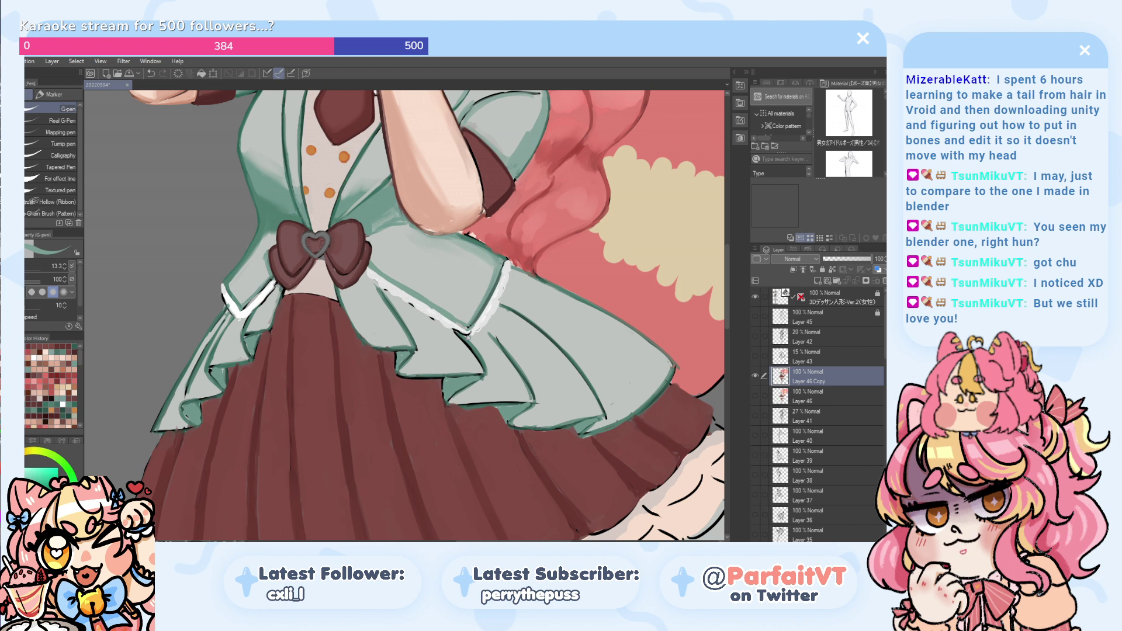
left_click(496, 281, "alt")
left_click_drag(499, 277, 505, 258)
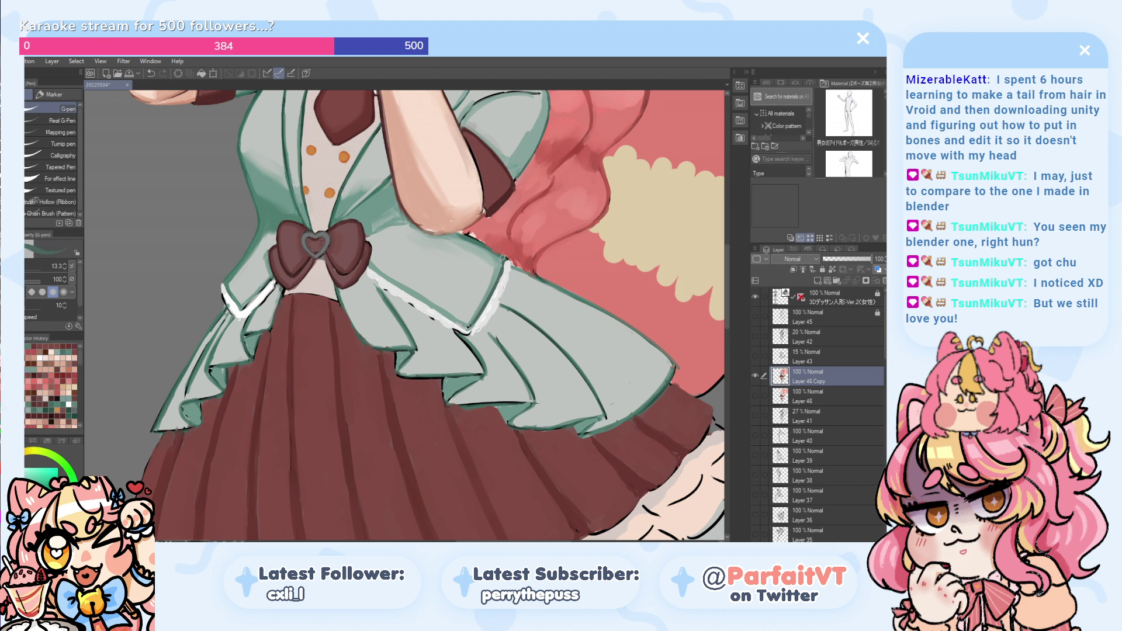
key("ctrl+z")
key("ctrl+y")
left_click(270, 168, "alt")
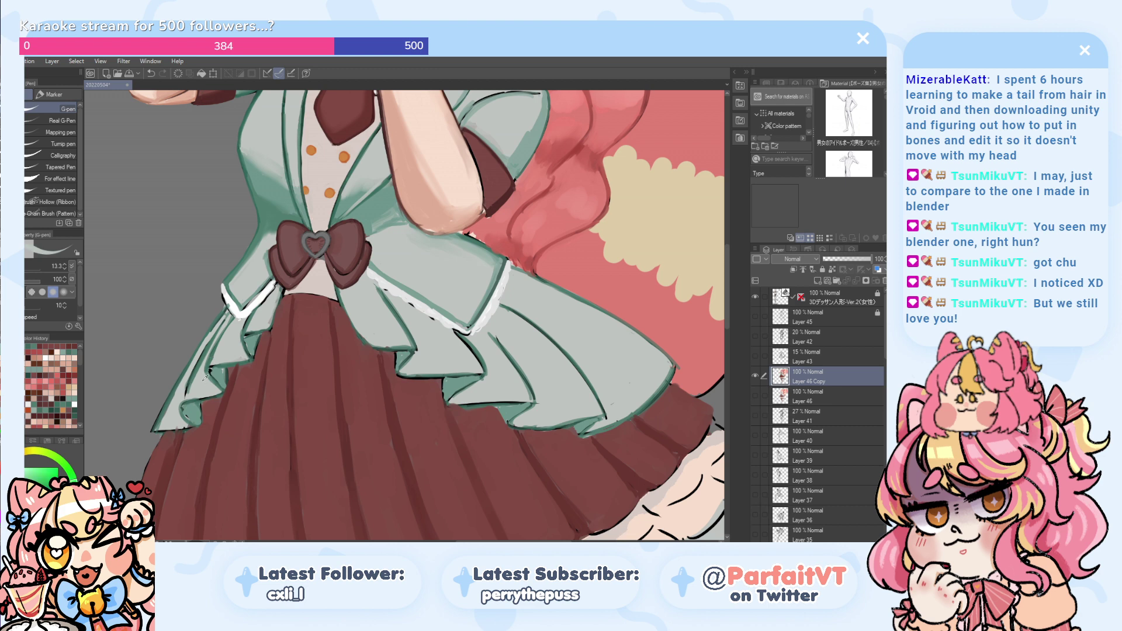
left_click_drag(217, 335, 198, 374)
key("ctrl+z")
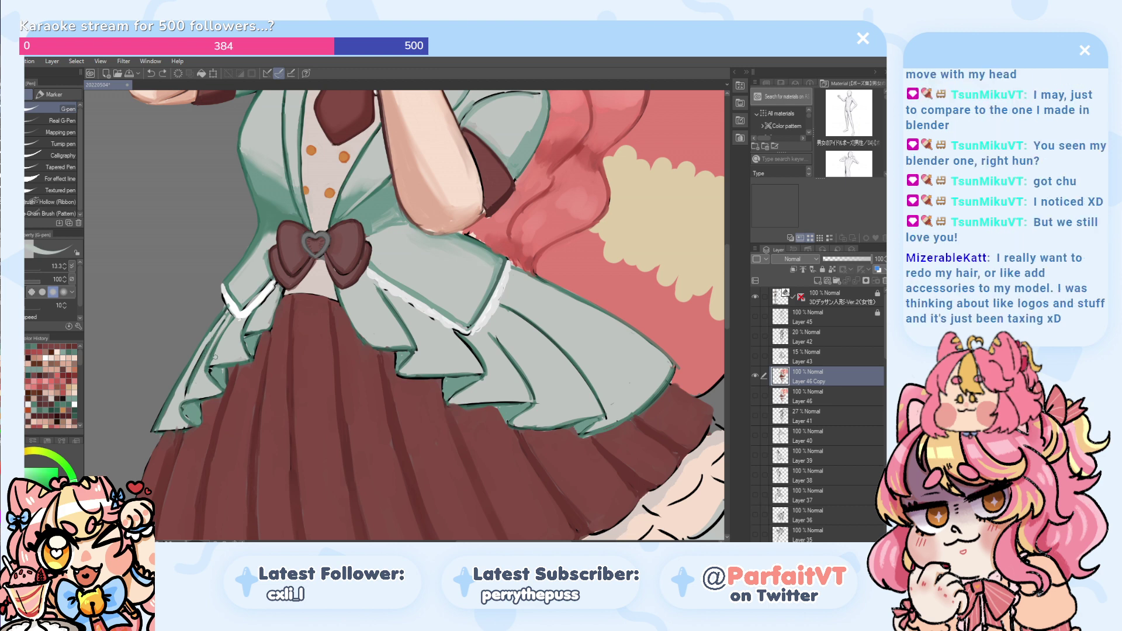
mouse_move(214, 340)
left_mouse_down()
mouse_move(196, 384)
mouse_move(214, 336)
mouse_move(190, 395)
left_mouse_up()
key("ctrl+z")
left_click(216, 406, "alt")
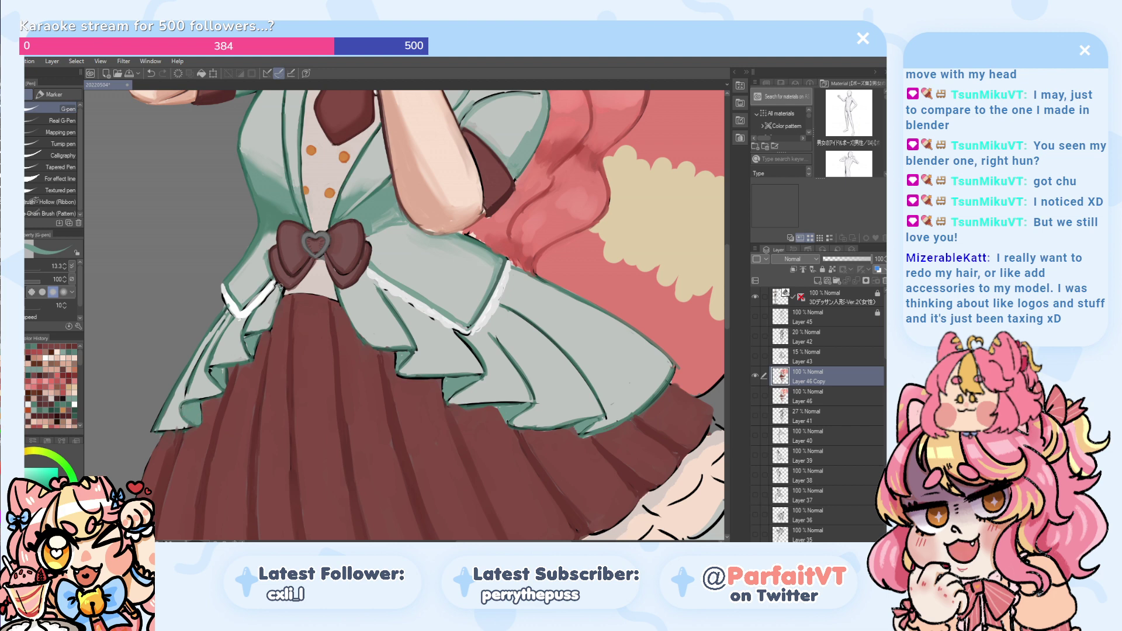
- Paint over the black fold lines of the coat ruffle beneath the right flap in sampled coat colours
left_click(266, 317, "alt")
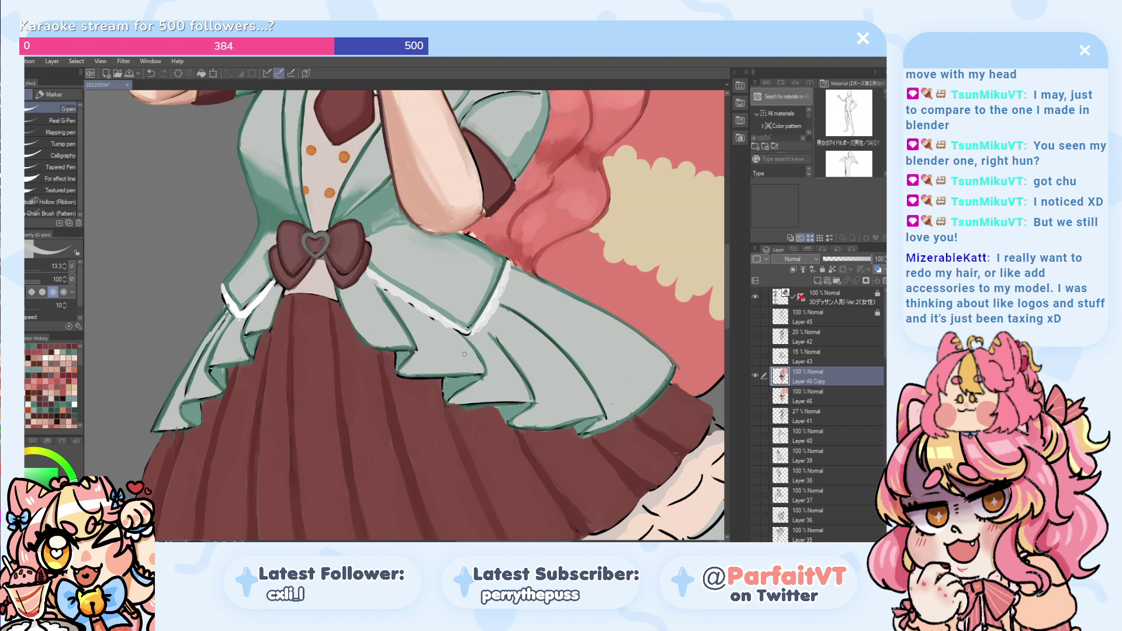
left_click(407, 349, "alt")
left_click_drag(407, 350, 397, 370)
key("ctrl+z")
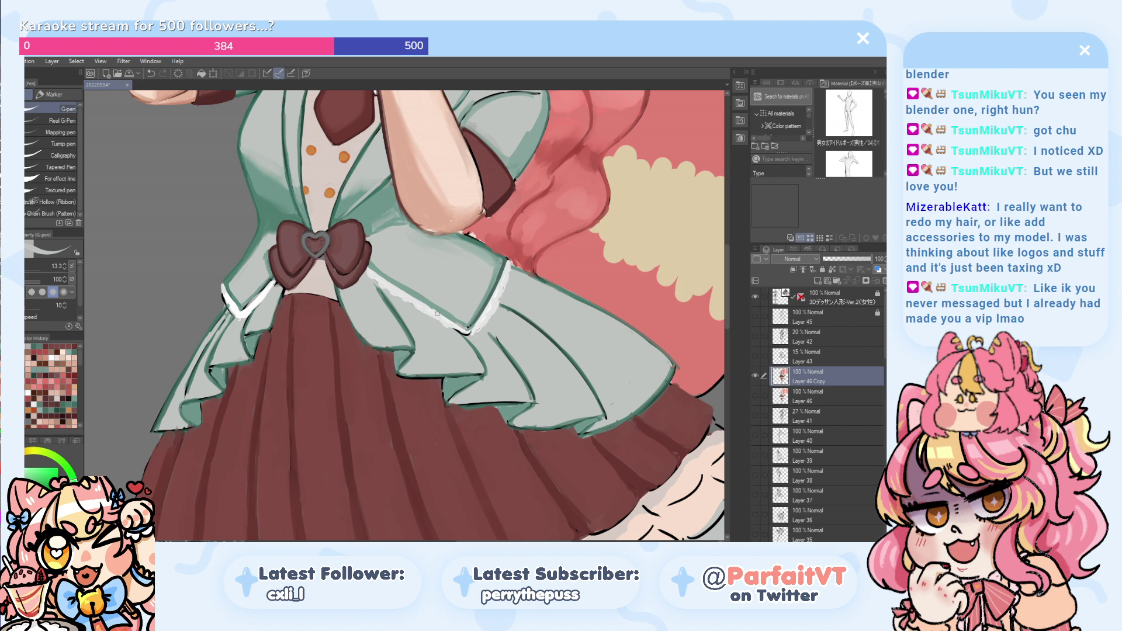
- Touch up the white trim at the left flap's tip and the right flap's lower corner with sampled white
left_click(230, 301, "alt")
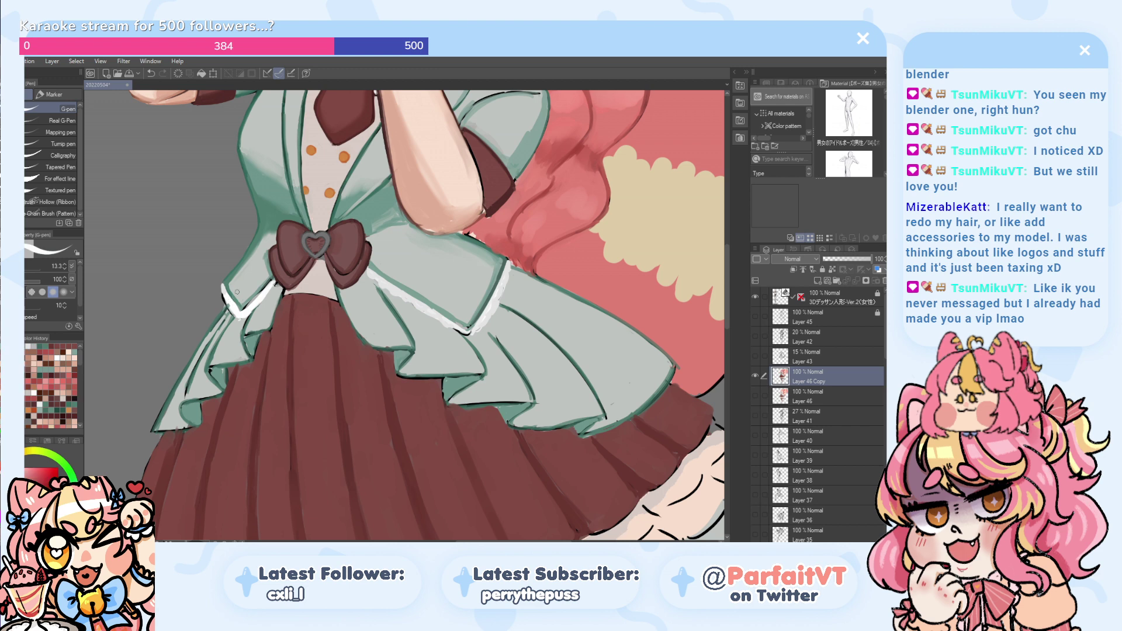
left_click_drag(230, 304, 222, 286)
key("ctrl+z")
mouse_move(472, 331)
left_mouse_down()
mouse_move(505, 274)
mouse_move(467, 333)
left_mouse_up()
key("ctrl+z")
key("ctrl+z")
key("ctrl+z")
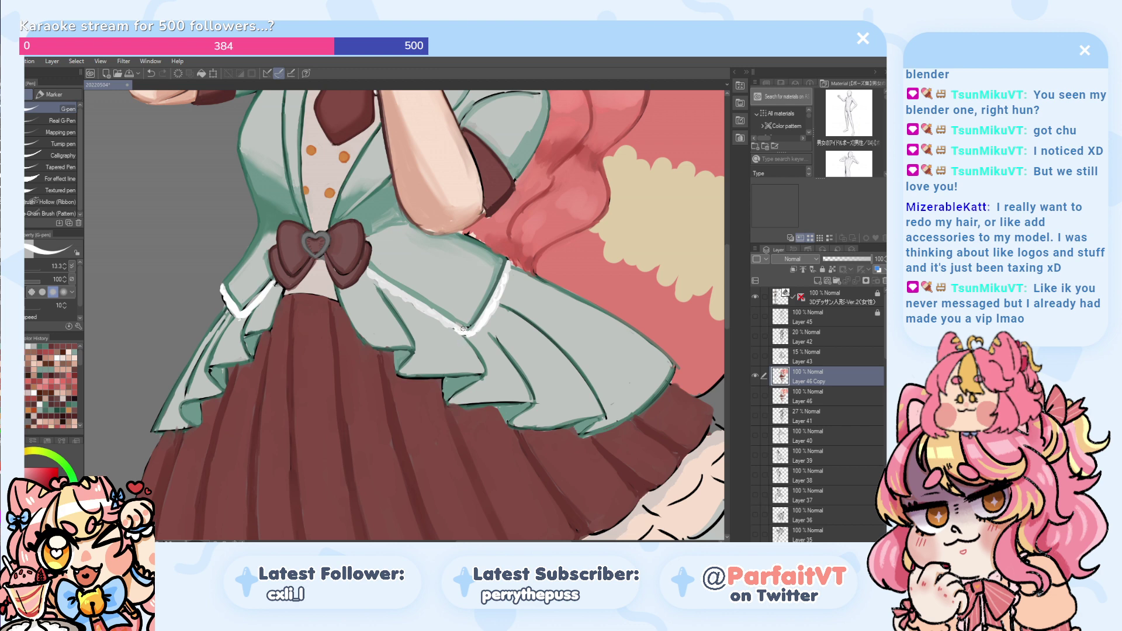
- Paint over the black outline on the right coat flap's upper edge beneath the elbow, using sampled pink and coat green
left_click(484, 237, "alt")
scroll(484, 236, "up", 2)
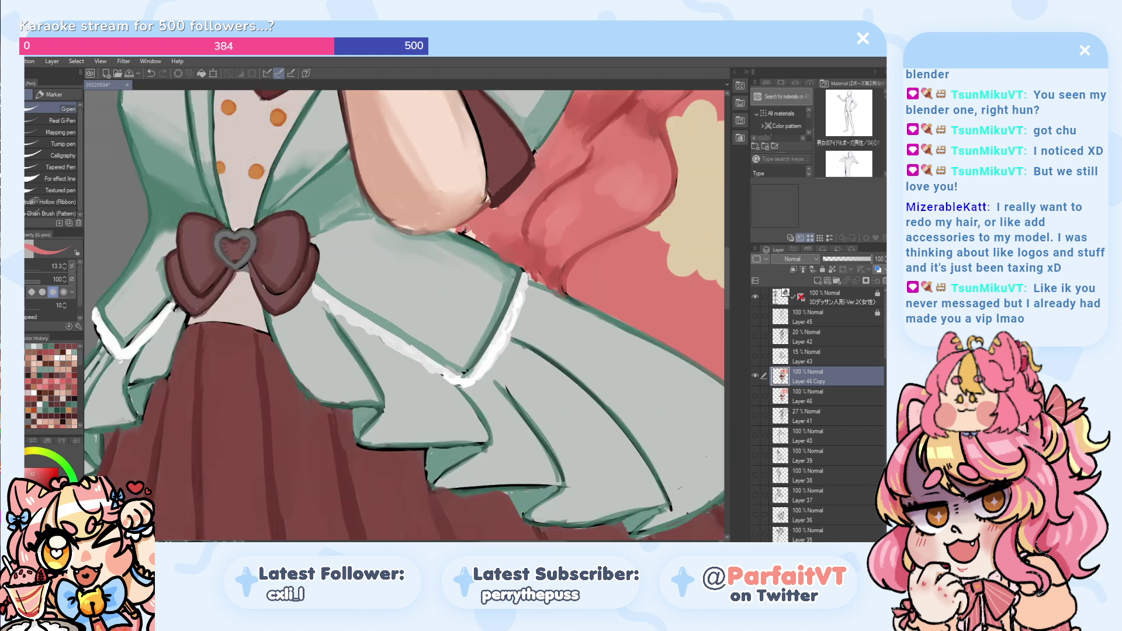
mouse_move(480, 242)
left_mouse_down()
mouse_move(433, 226)
mouse_move(452, 225)
left_mouse_up()
key("ctrl+z")
key("ctrl+z")
key("ctrl+z")
key("ctrl+z")
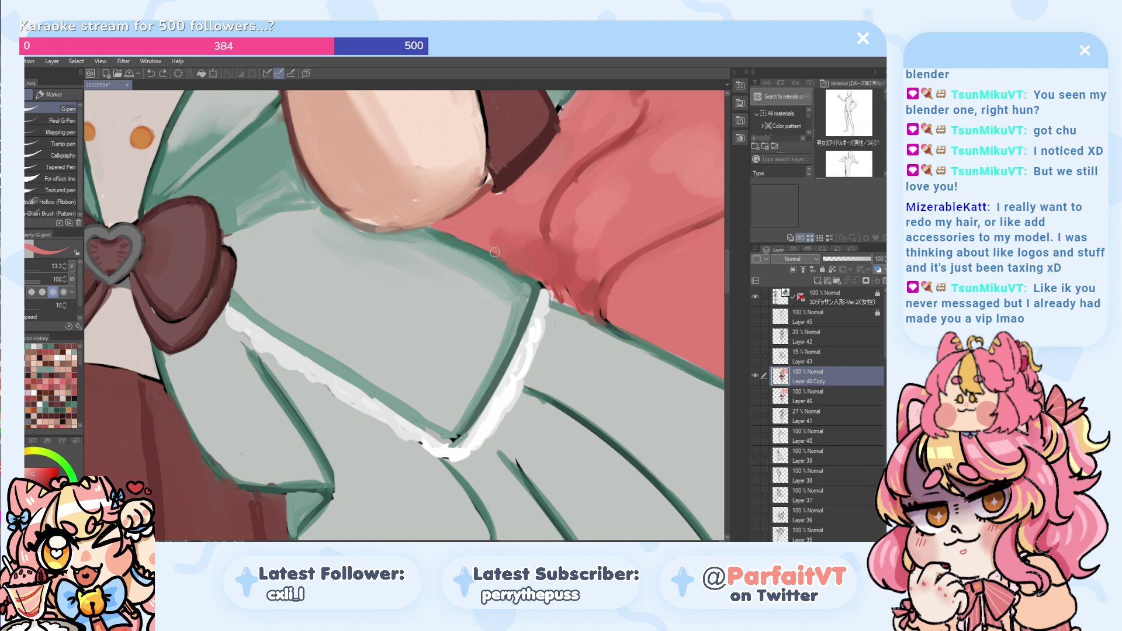
left_click(449, 231, "alt")
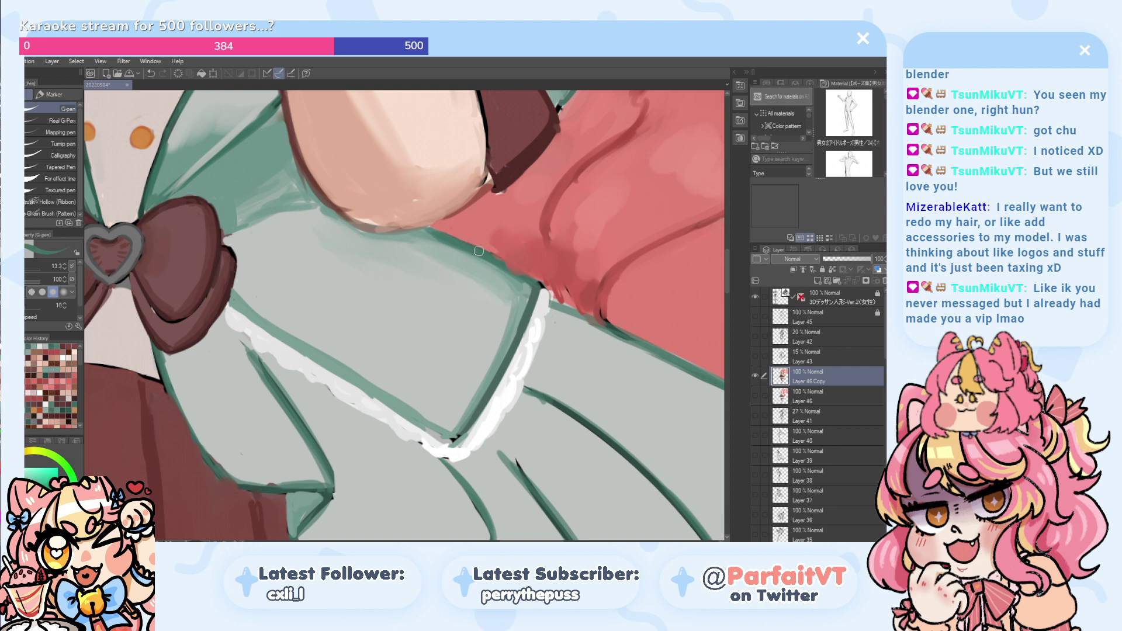
left_click_drag(448, 233, 517, 269)
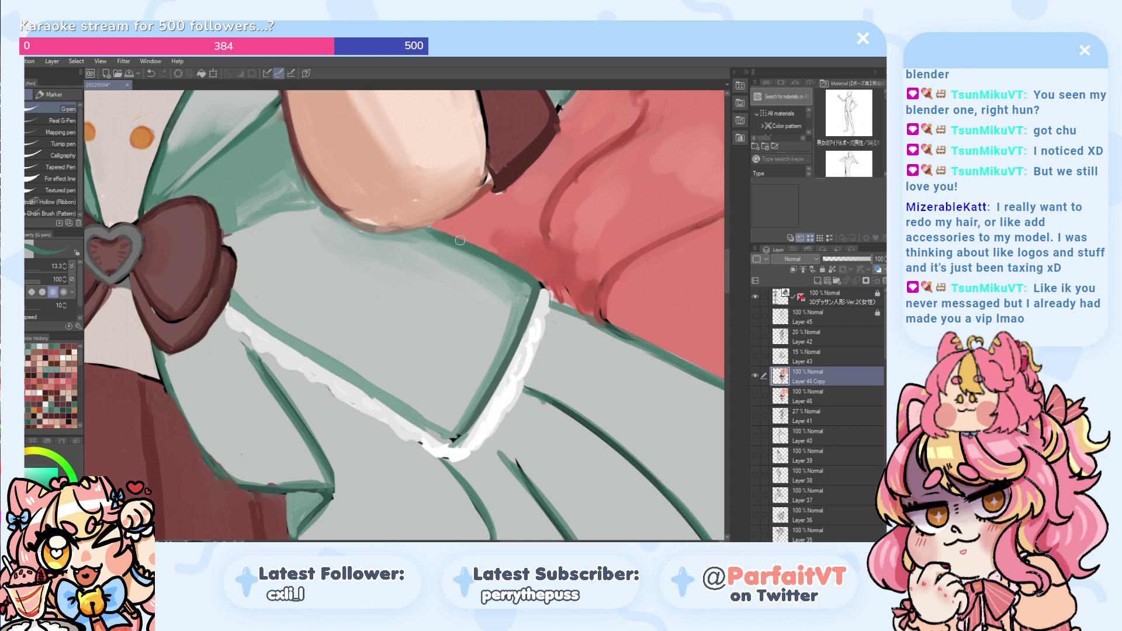
- Try darker outline strokes along the underside of the elbow above the coat flap, using sampled reddish-brown tones
scroll(460, 241, "down", 2)
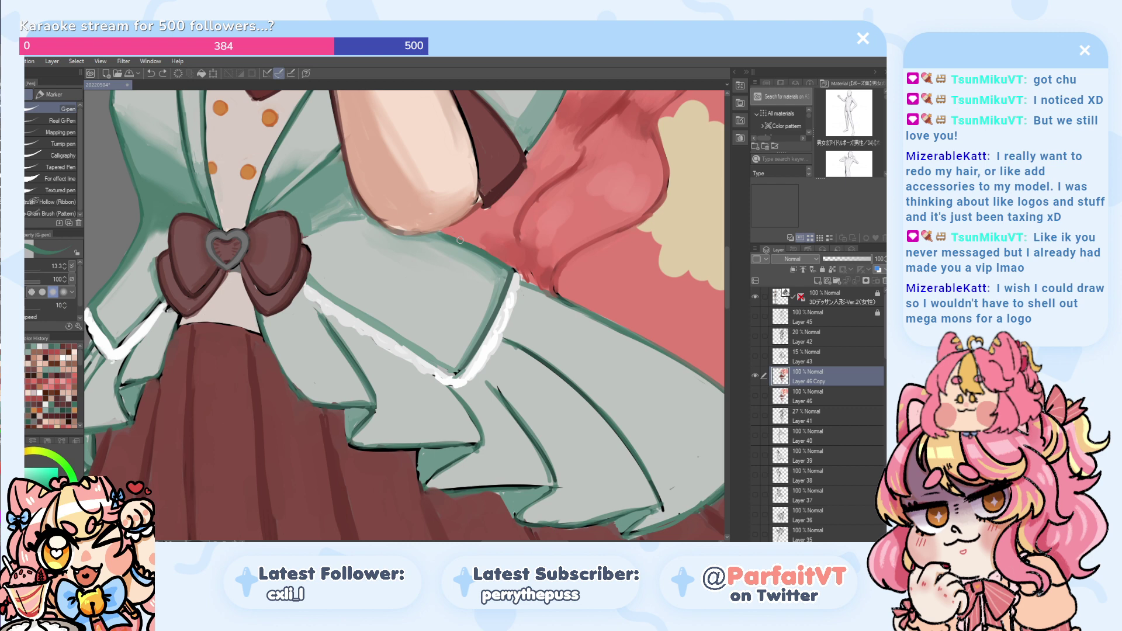
scroll(460, 240, "down", 2)
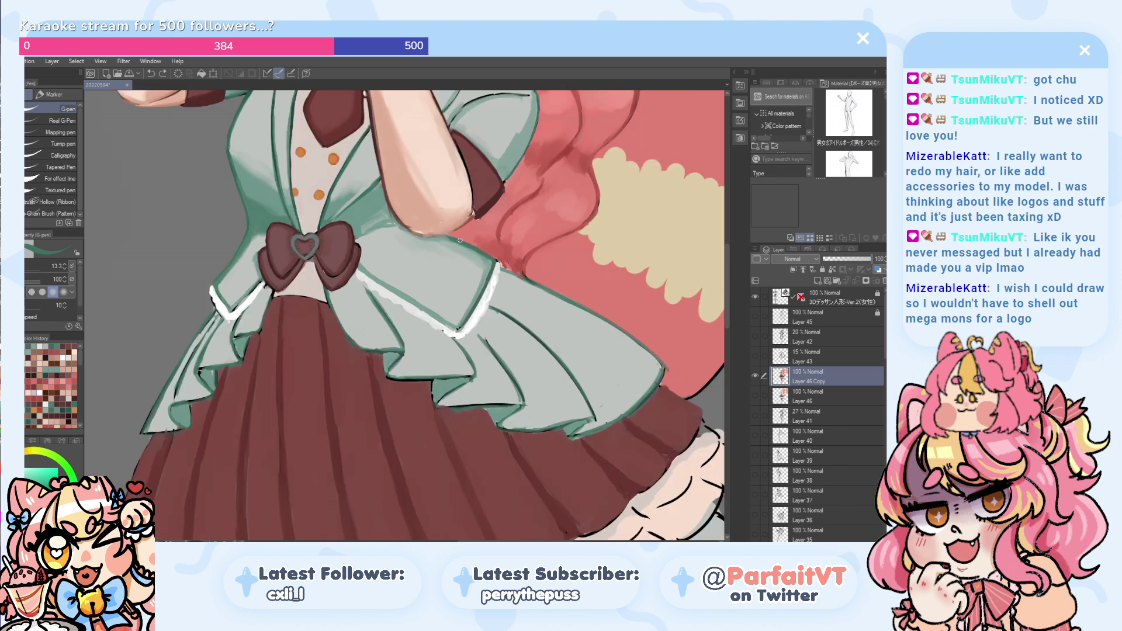
scroll(460, 241, "up", 2)
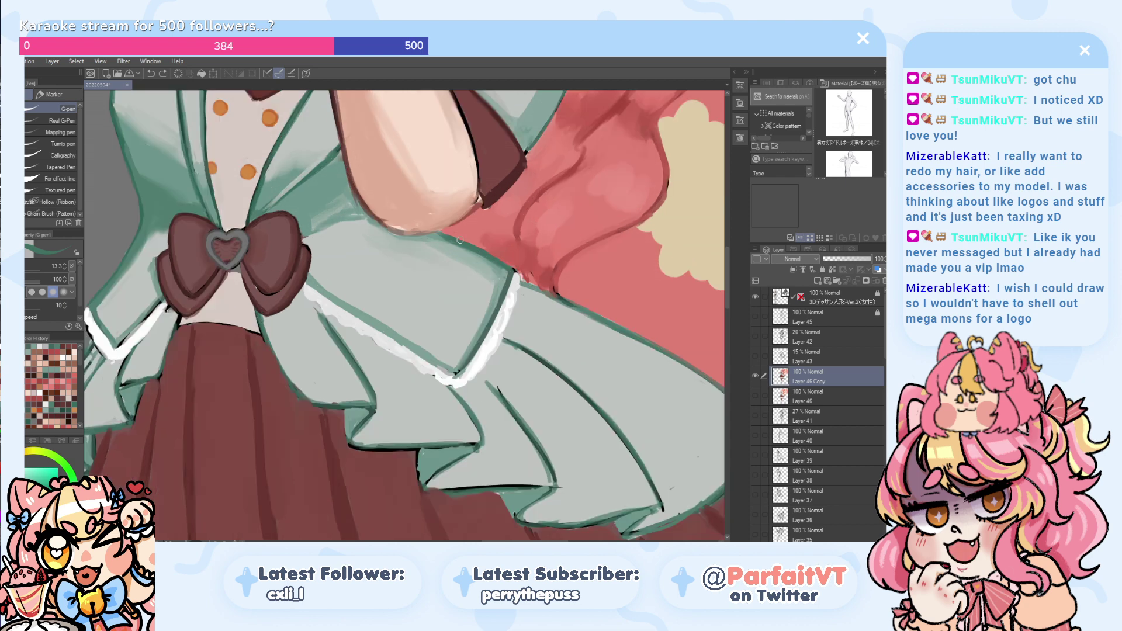
left_click(363, 198, "alt")
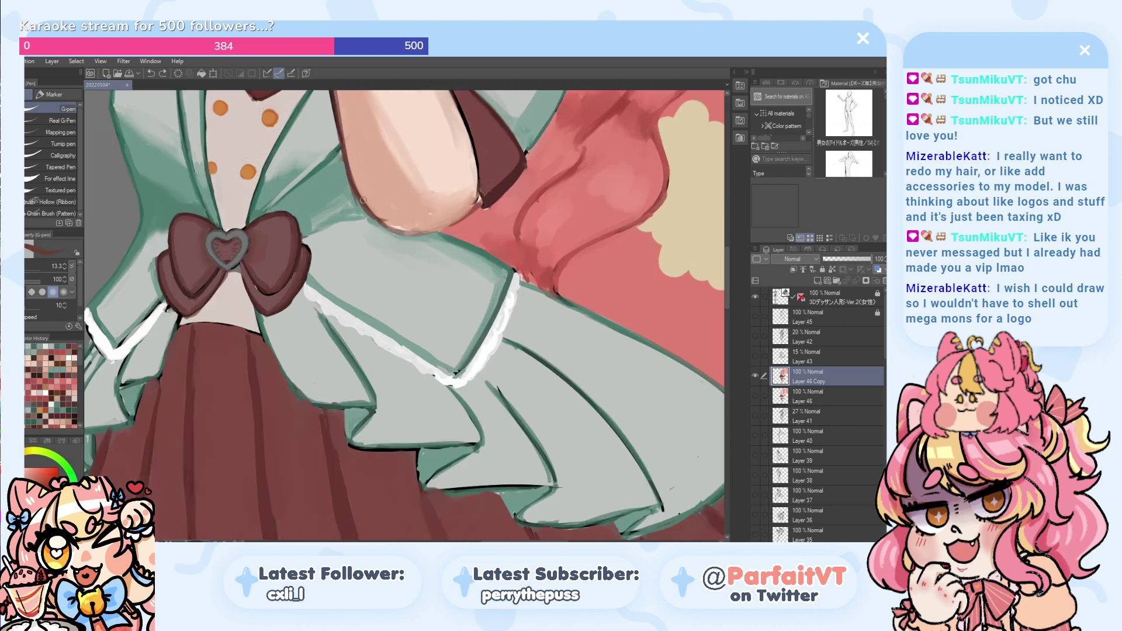
left_click_drag(468, 208, 402, 234)
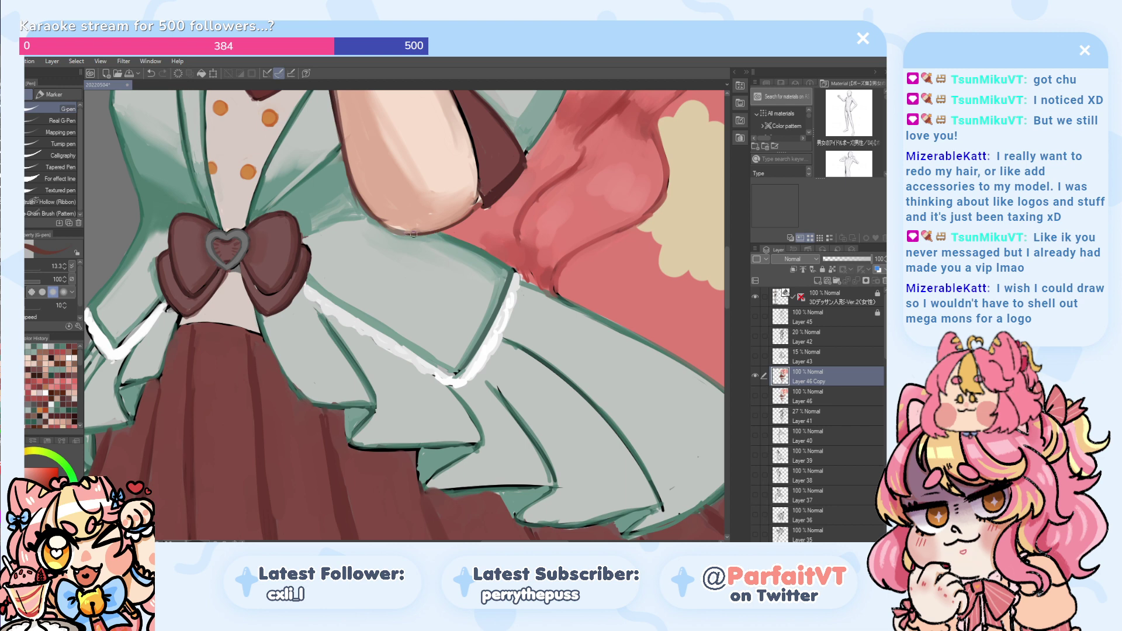
key("ctrl+z")
left_click(473, 212, "alt")
left_click_drag(477, 207, 434, 227)
key("ctrl+z")
left_click(476, 209, "alt")
key("ctrl+z")
key("ctrl+z")
key("ctrl+z")
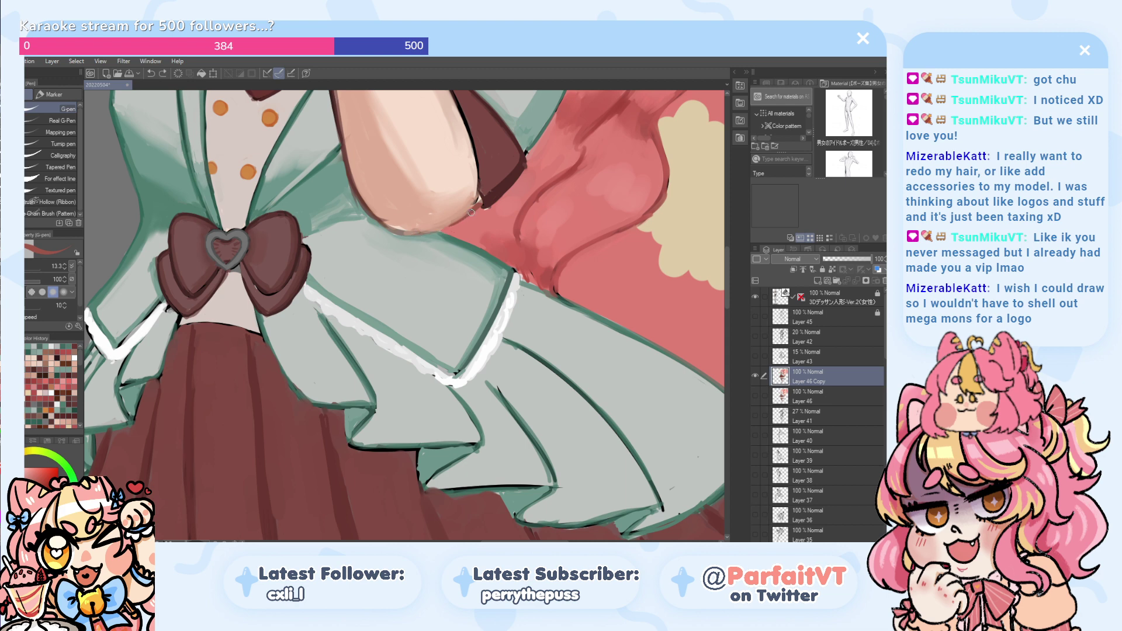
- Refine the forearm's rounded lower edge at the elbow with brush strokes, and sample the arm's skin tone
mouse_move(462, 218)
left_mouse_down()
mouse_move(407, 234)
mouse_move(437, 194)
mouse_move(389, 175)
mouse_move(383, 210)
mouse_move(353, 114)
mouse_move(384, 215)
mouse_move(412, 235)
mouse_move(376, 220)
mouse_move(395, 220)
mouse_move(388, 232)
mouse_move(368, 208)
mouse_move(397, 232)
mouse_move(377, 219)
left_mouse_up()
key("ctrl+z")
key("ctrl+z")
key("ctrl+z")
key("ctrl+z")
key("ctrl+z")
key("ctrl+z")
left_click(369, 187, "alt")
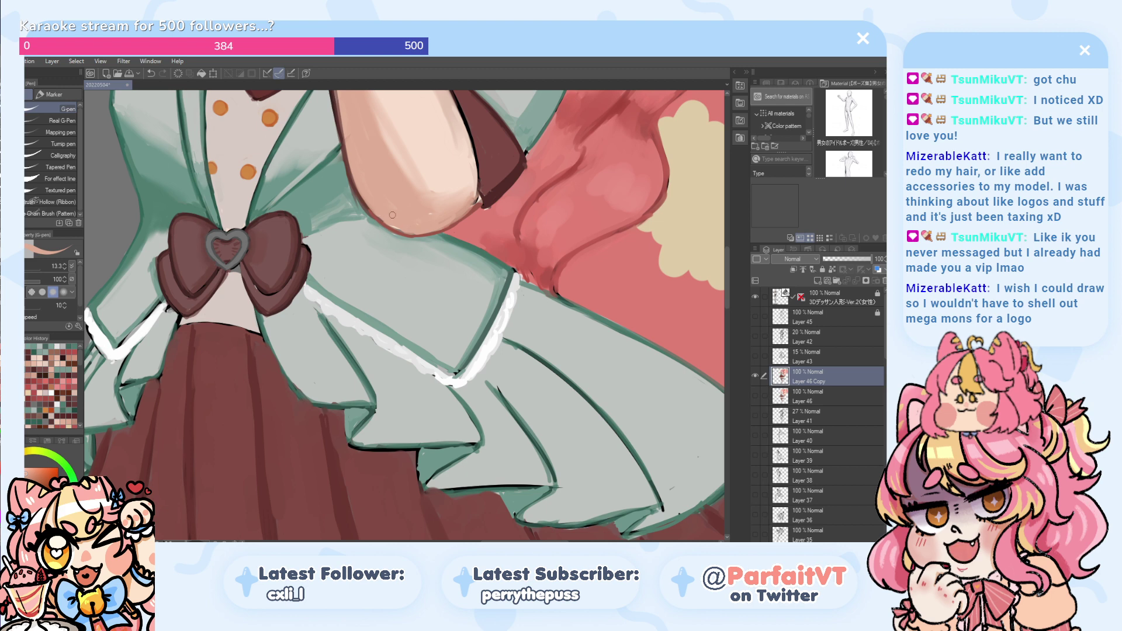
- Inspect the whole illustration from the face and hands to the coat, skirt, legs and tail for unfinished areas
scroll(392, 215, "down", 8)
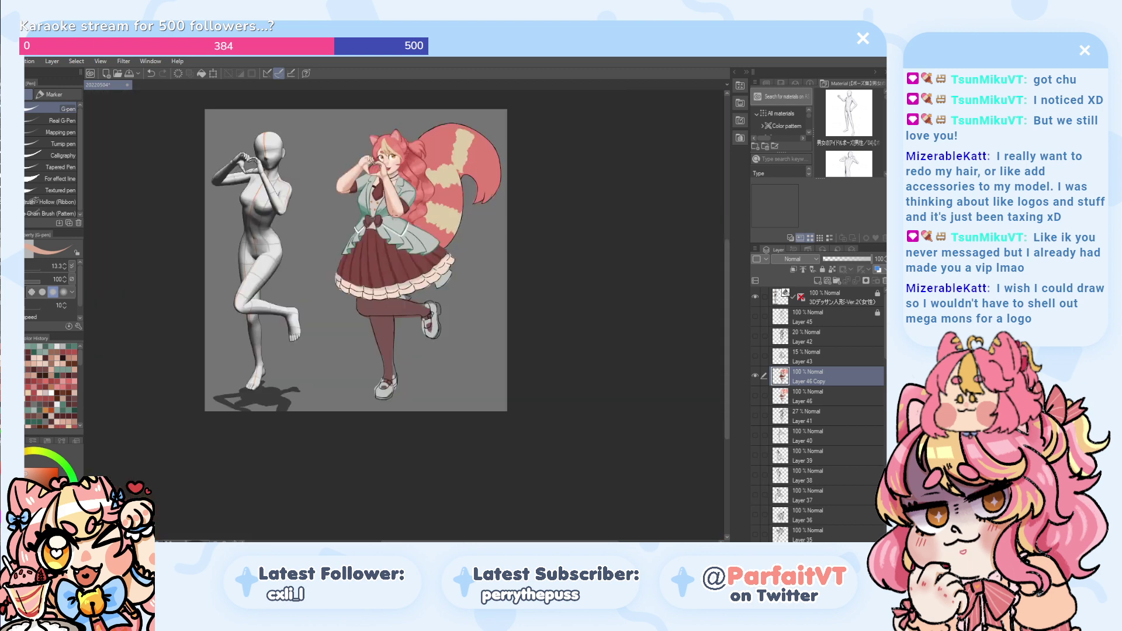
scroll(375, 193, "up", 6)
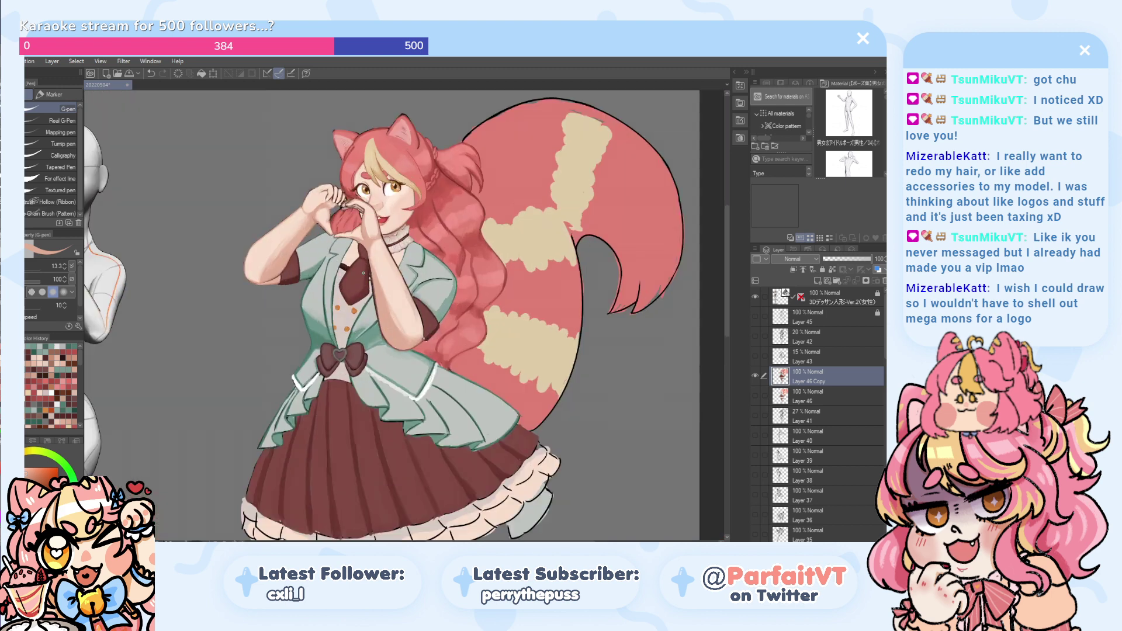
scroll(363, 273, "up", 2)
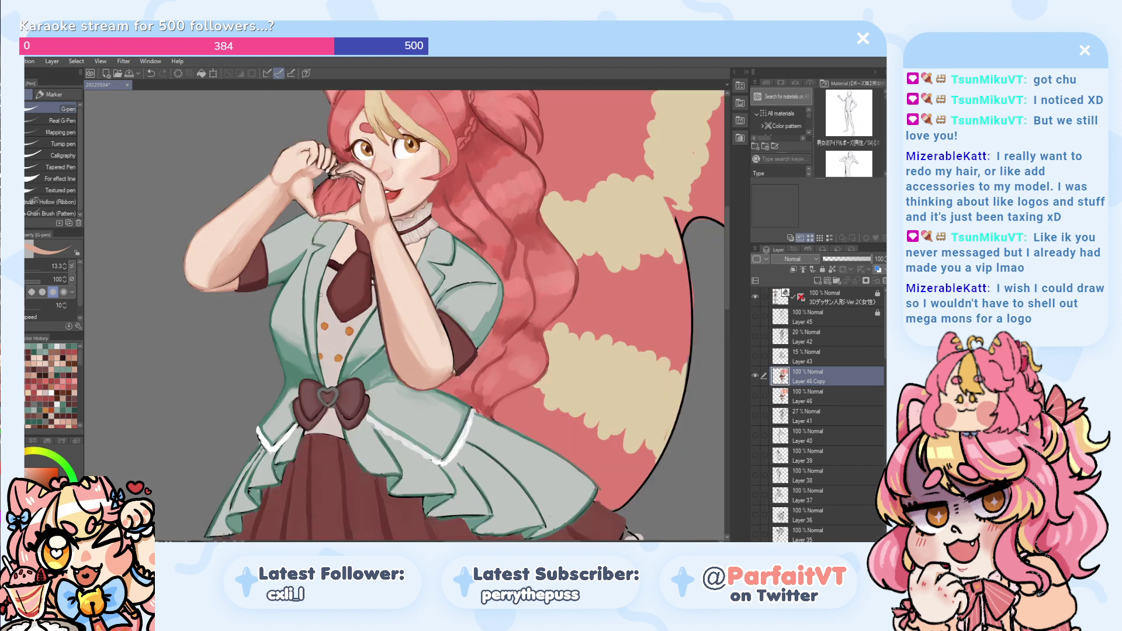
scroll(408, 103, "up", 3)
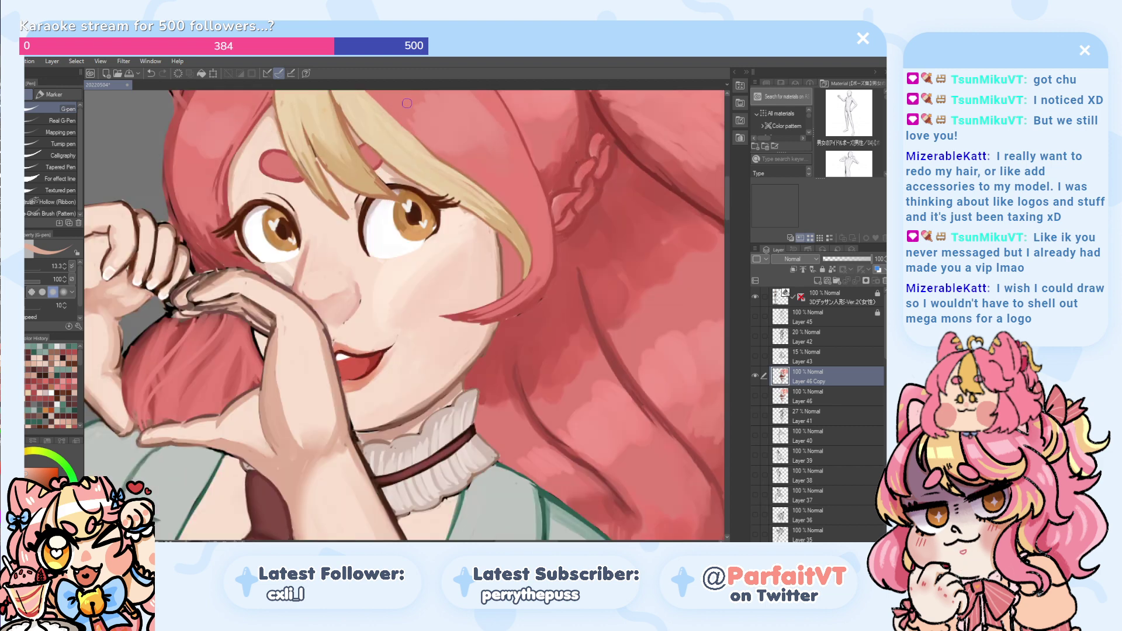
scroll(407, 103, "down", 4)
scroll(364, 240, "down", 5)
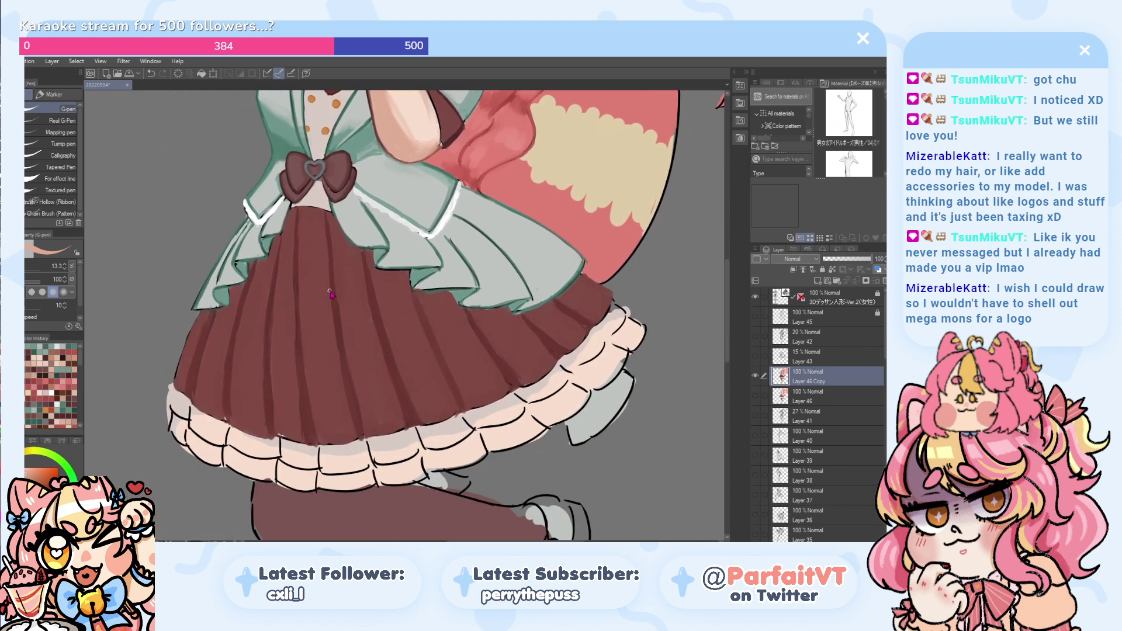
scroll(330, 293, "down", 2)
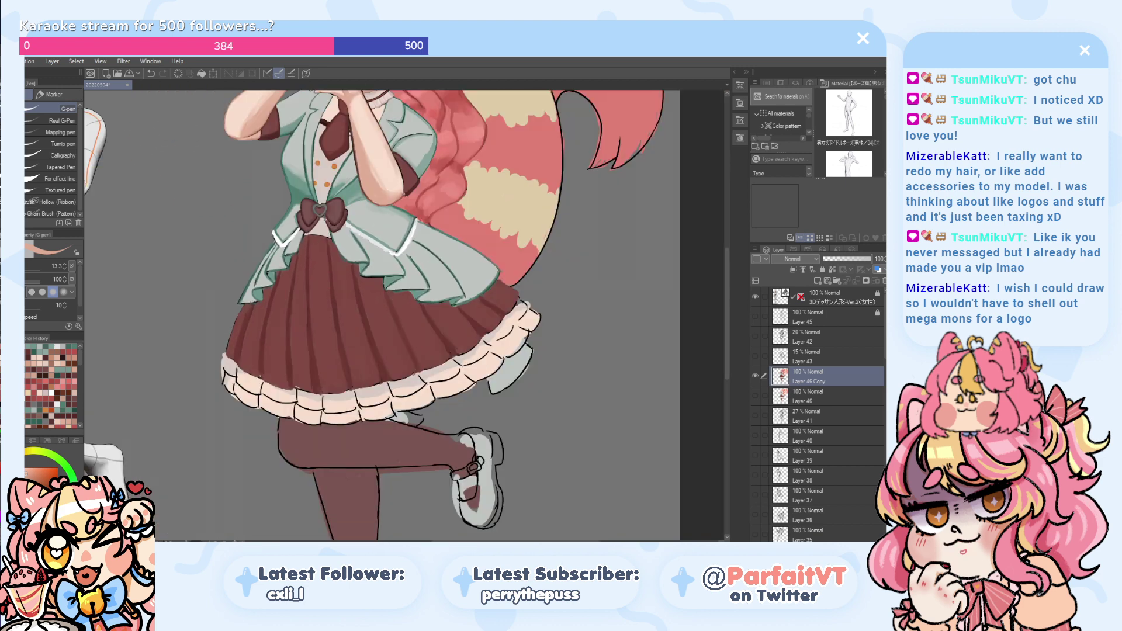
left_click_drag(320, 196, 356, 333)
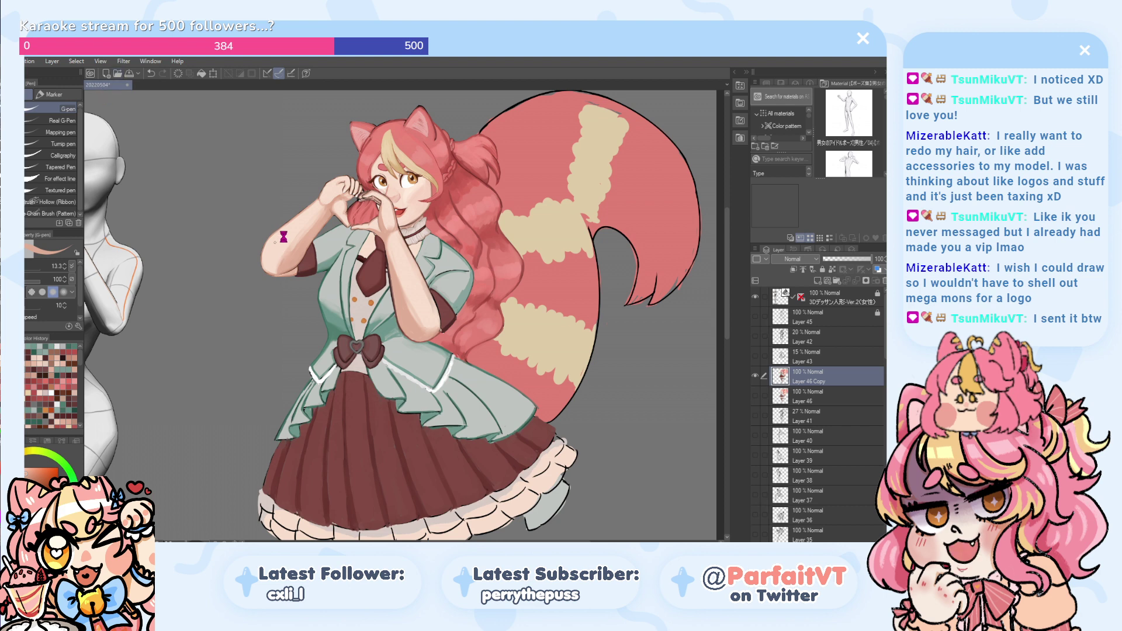
left_click_drag(298, 279, 281, 155)
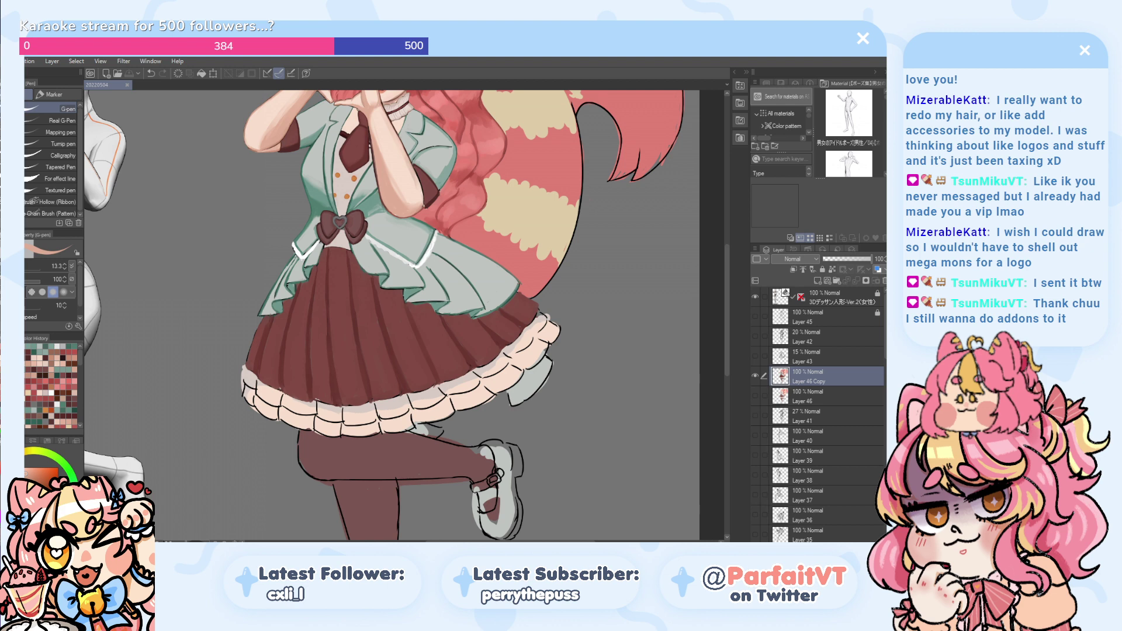
left_click_drag(728, 321, 731, 273)
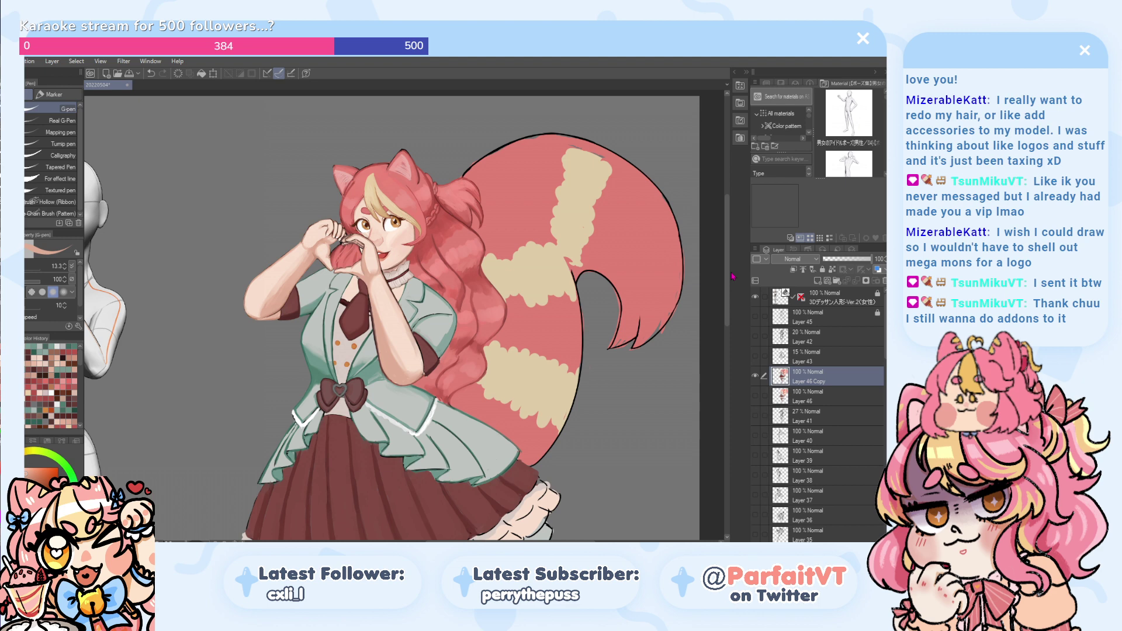
left_click_drag(729, 250, 728, 270)
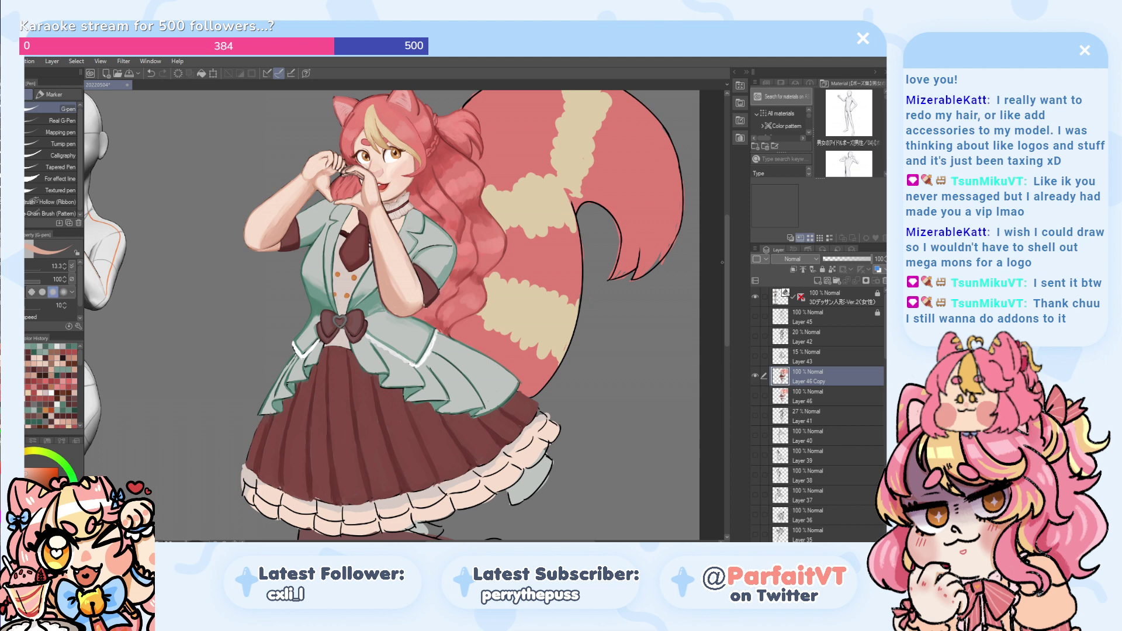
- Paint over the skirt's upper edge between the coat ruffle's tip and the tail base
scroll(521, 417, "up", 3)
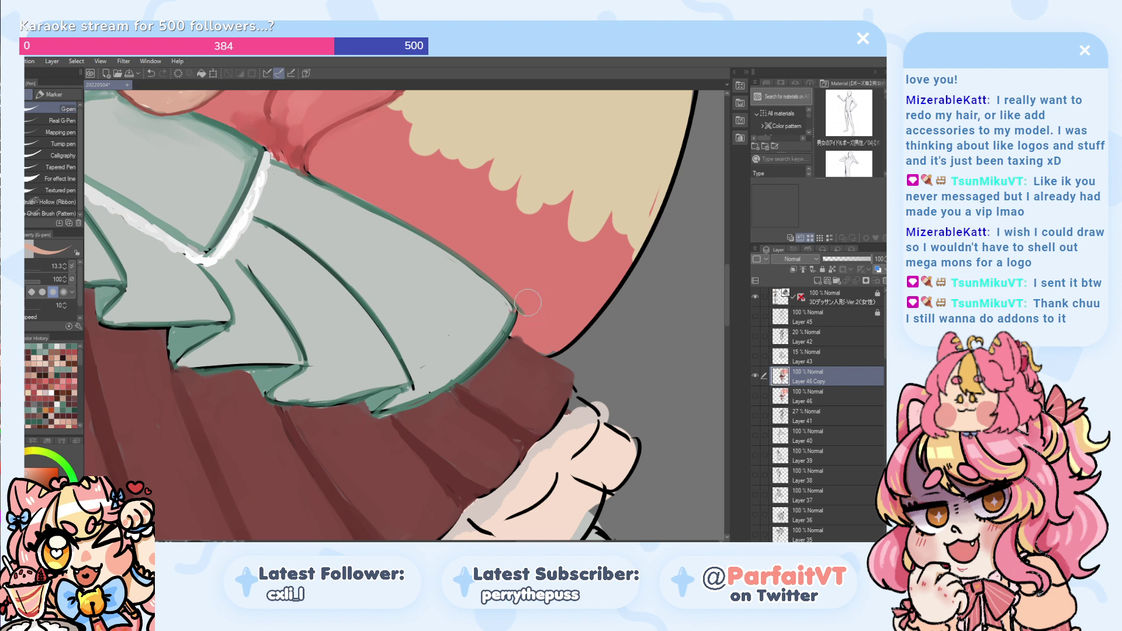
mouse_move(582, 380)
left_mouse_down()
mouse_move(511, 334)
mouse_move(583, 390)
mouse_move(515, 338)
left_mouse_up()
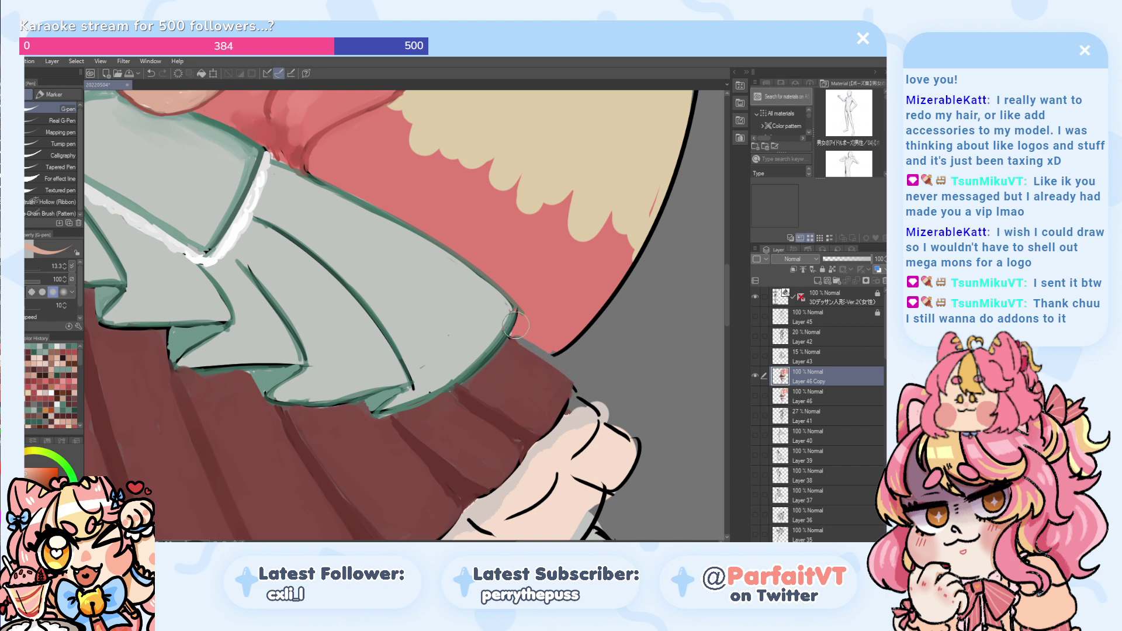
scroll(515, 324, "down", 5)
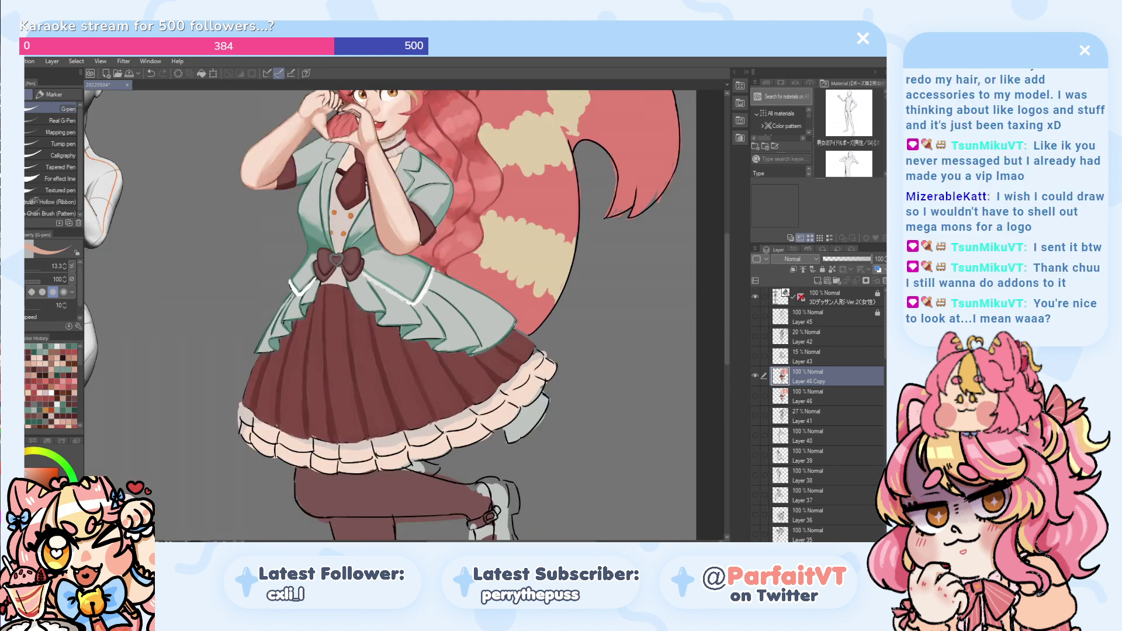
scroll(531, 319, "up", 3)
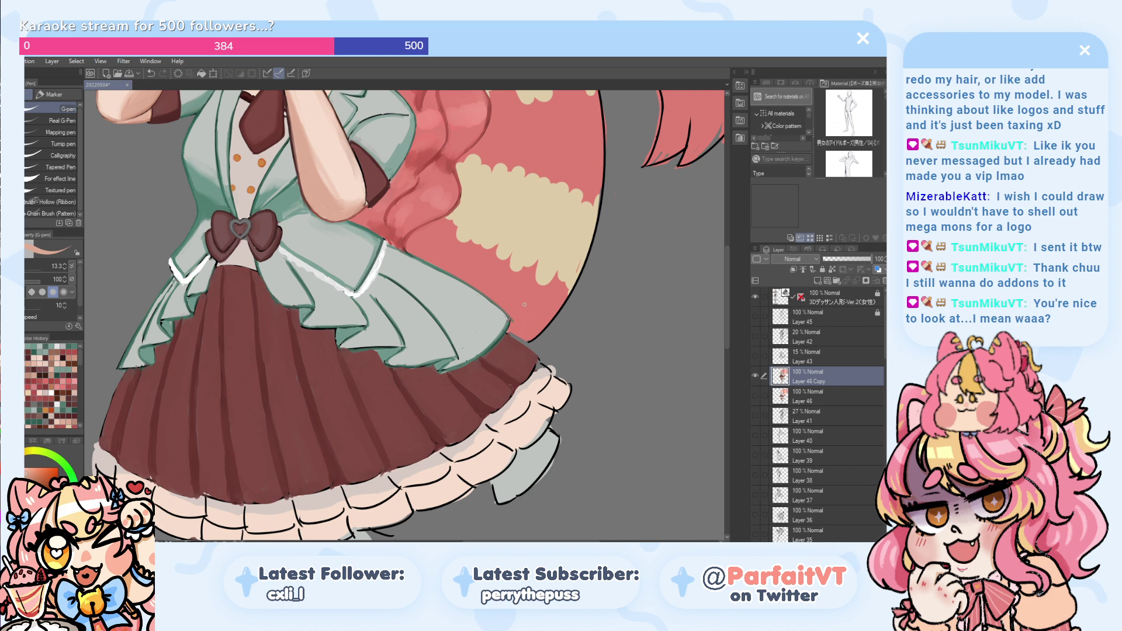
- Paint over the black outline at the lower end of the tail above the skirt in sampled tail pink
left_click(521, 310, "alt")
scroll(531, 294, "up", 3)
left_click(548, 333, "alt")
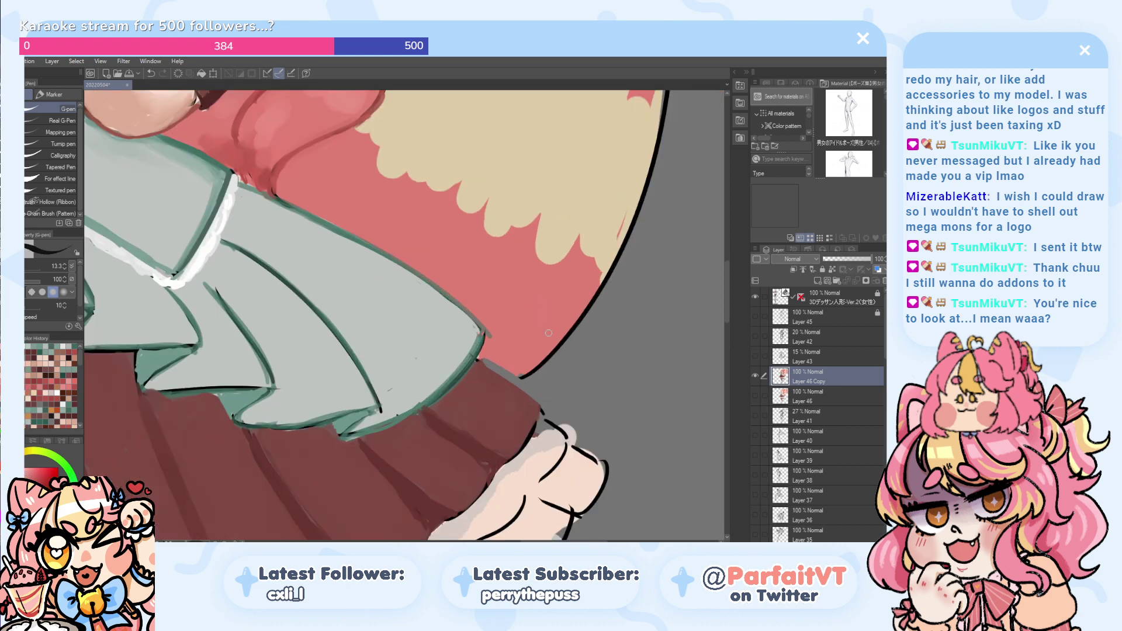
left_click_drag(547, 361, 514, 382)
key("ctrl+z")
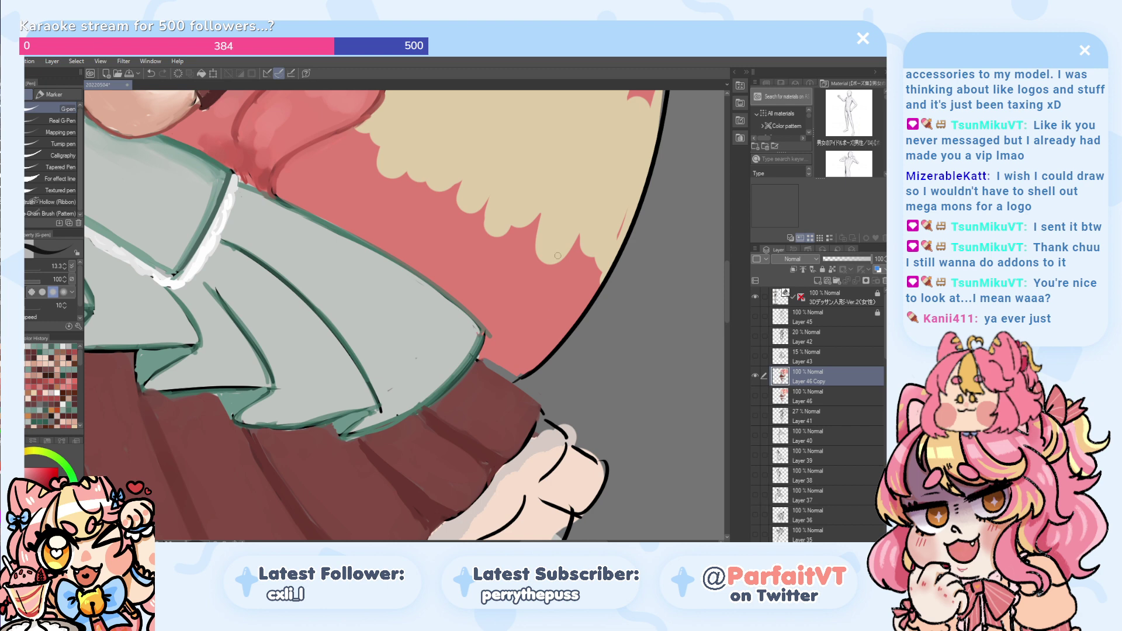
mouse_move(516, 383)
left_mouse_down()
mouse_move(548, 360)
mouse_move(523, 373)
mouse_move(557, 329)
mouse_move(554, 308)
mouse_move(548, 351)
mouse_move(516, 375)
mouse_move(553, 346)
mouse_move(513, 379)
mouse_move(583, 315)
left_mouse_up()
key("ctrl+z")
left_click(522, 367, "alt")
key("ctrl+z")
left_click_drag(556, 353, 603, 278)
key("ctrl+z")
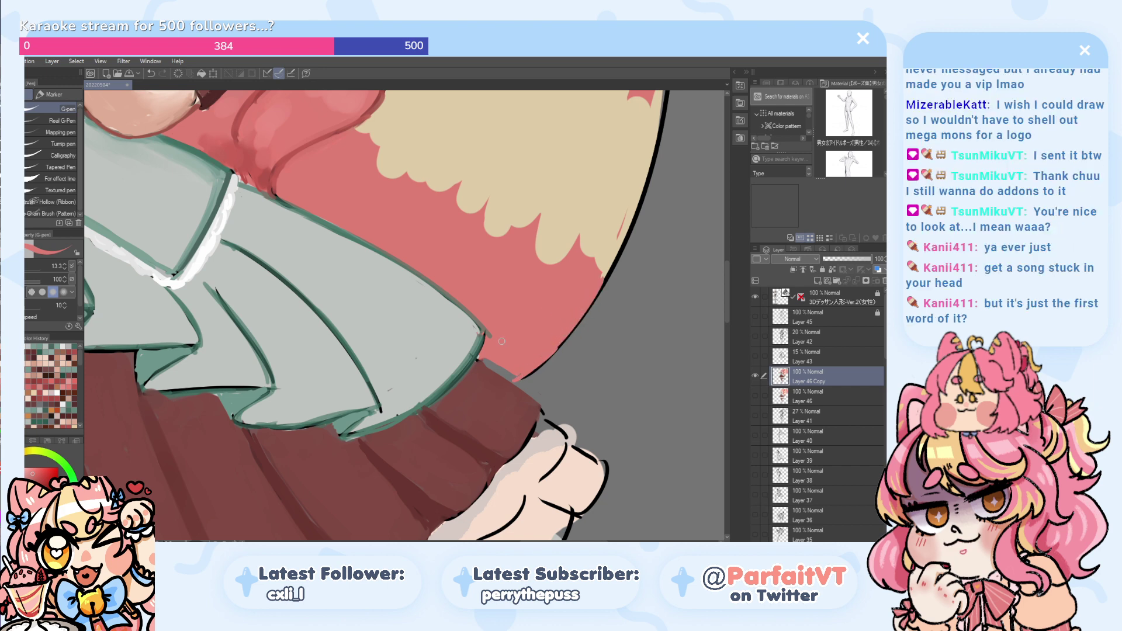
- Cover the greyish strip between the tail base and the skirt's upper edge with tail pink
mouse_move(517, 380)
left_mouse_down()
mouse_move(476, 354)
mouse_move(511, 380)
left_mouse_up()
key("ctrl+z")
key("ctrl+z")
key("ctrl+z")
key("ctrl+z")
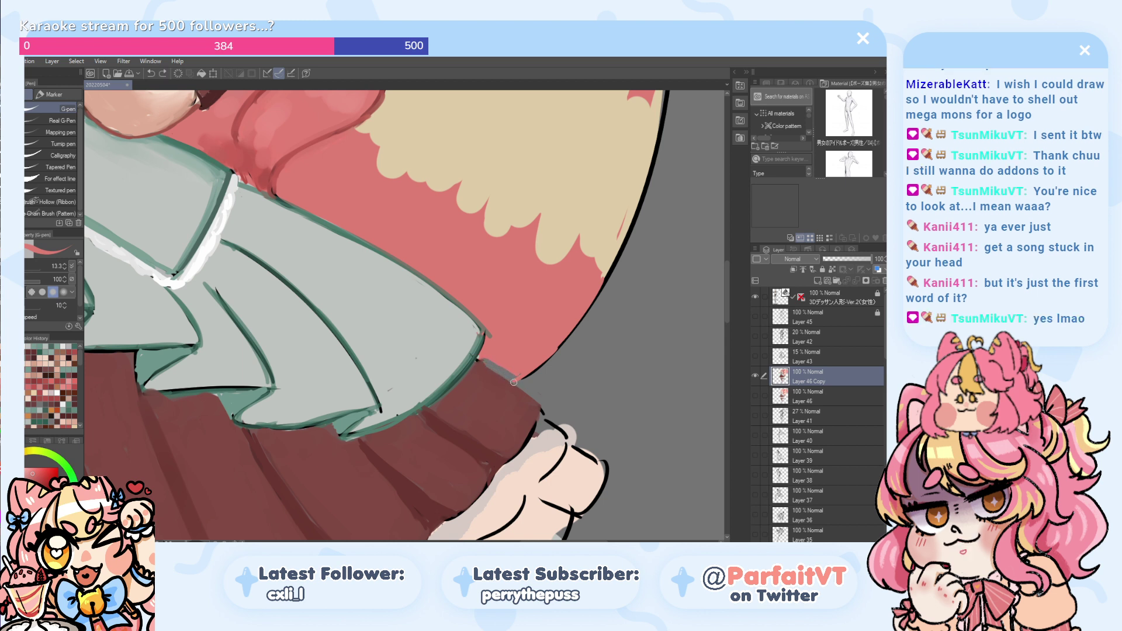
mouse_move(514, 382)
left_mouse_down()
mouse_move(480, 359)
mouse_move(502, 369)
left_mouse_up()
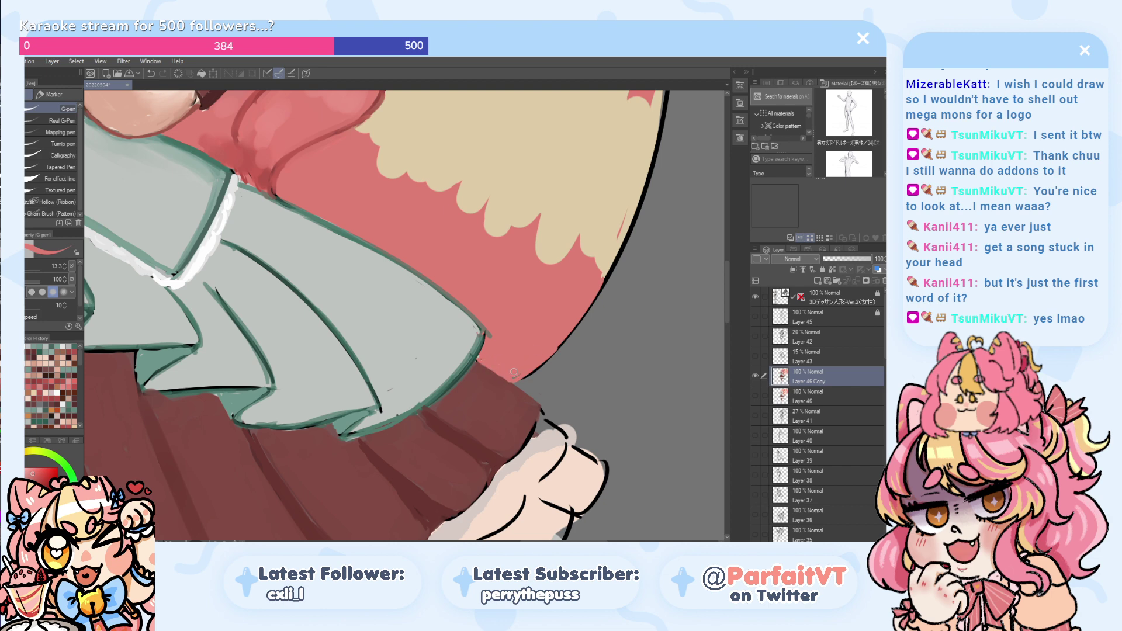
- Fill over the tail's lowest cream stripe with repeated vertical strokes in tail pink
scroll(513, 329, "down", 3)
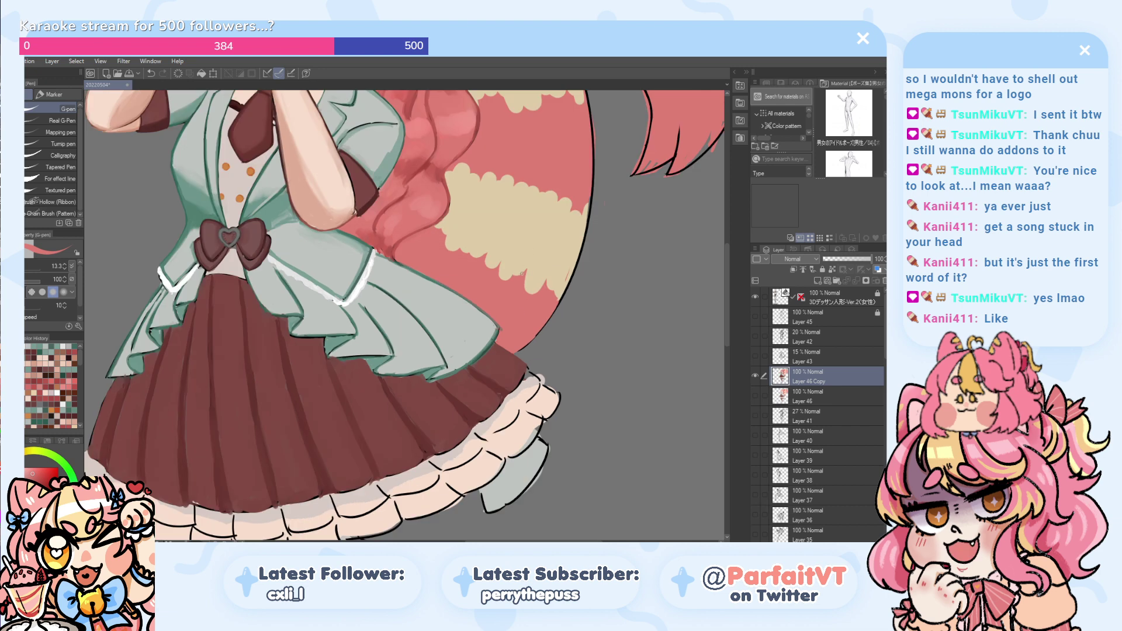
left_click_drag(542, 193, 526, 273)
left_click_drag(550, 194, 538, 291)
mouse_move(560, 200)
left_mouse_down()
mouse_move(543, 285)
mouse_move(552, 273)
left_mouse_up()
left_click_drag(567, 210, 549, 289)
mouse_move(576, 211)
left_mouse_down()
mouse_move(554, 287)
mouse_move(578, 211)
left_mouse_up()
left_click_drag(558, 296, 585, 210)
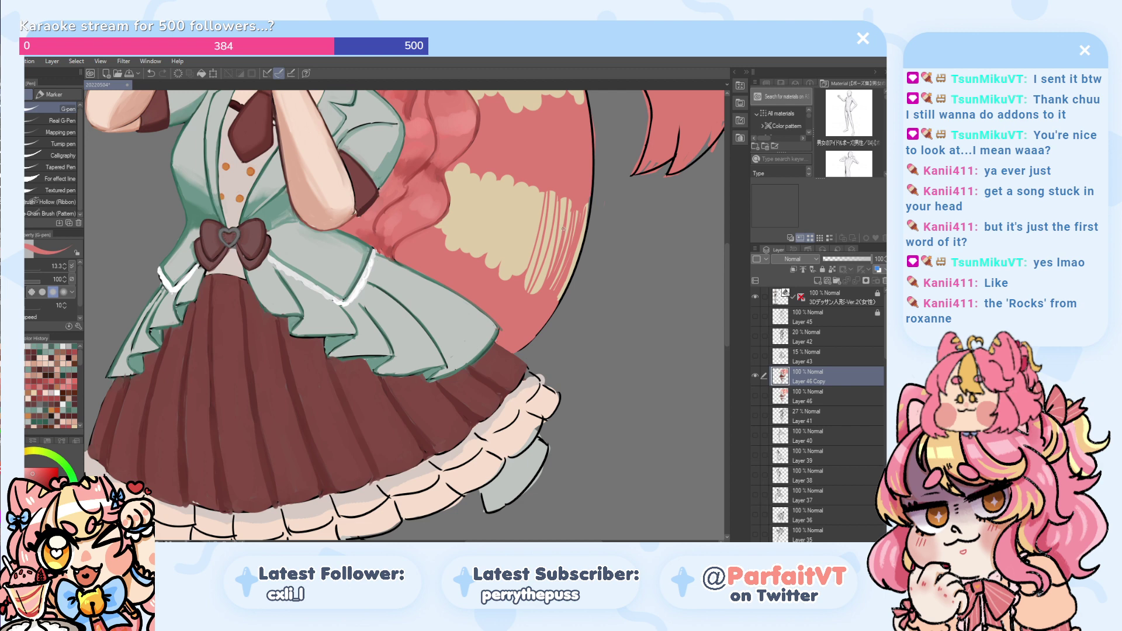
mouse_move(550, 231)
left_mouse_down()
mouse_move(556, 190)
mouse_move(550, 202)
mouse_move(515, 189)
mouse_move(464, 261)
mouse_move(447, 234)
left_mouse_up()
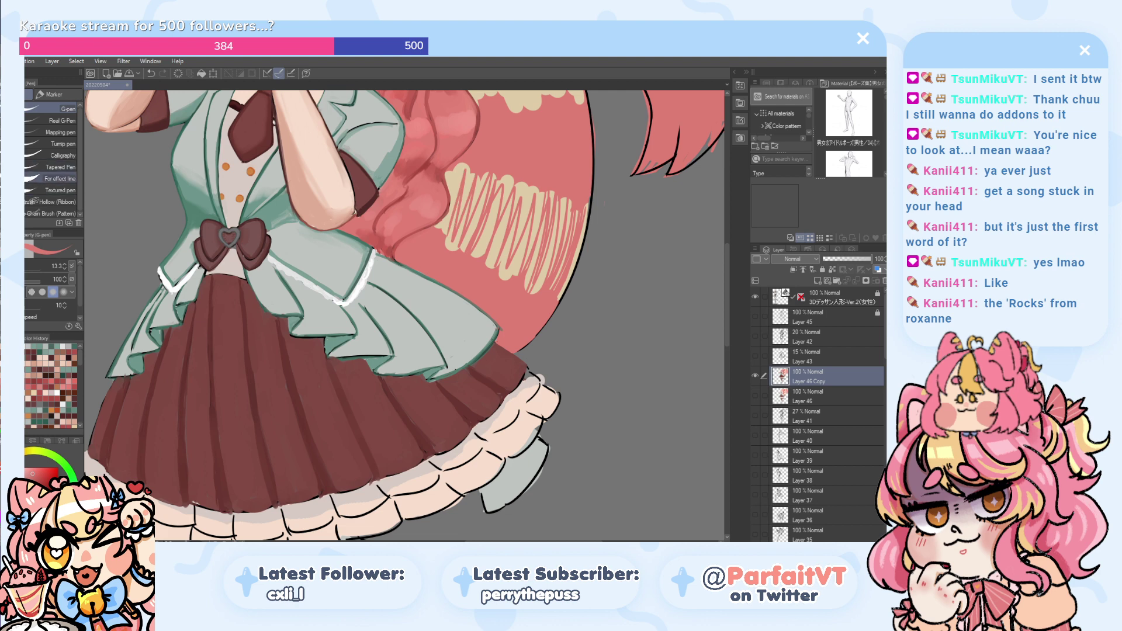
- Enlarge the brush to 87.1 and cover the rest of the tail's lowest cream stripe in pink
left_click(31, 267)
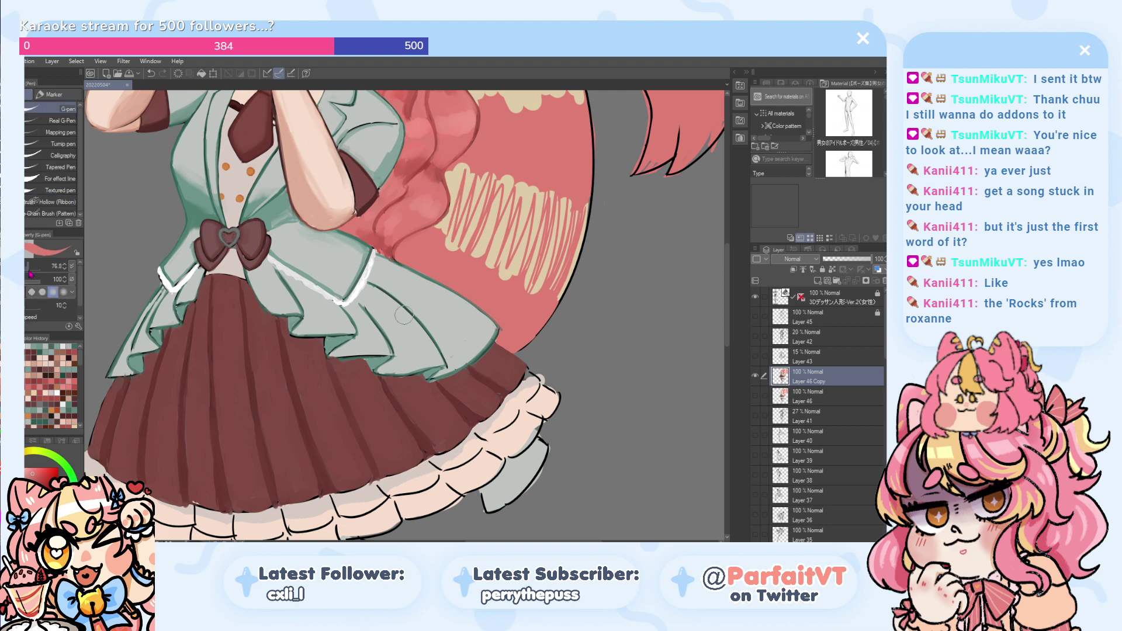
mouse_move(552, 193)
left_mouse_down()
mouse_move(523, 269)
mouse_move(526, 295)
mouse_move(576, 210)
mouse_move(550, 296)
mouse_move(587, 219)
mouse_move(554, 292)
left_mouse_up()
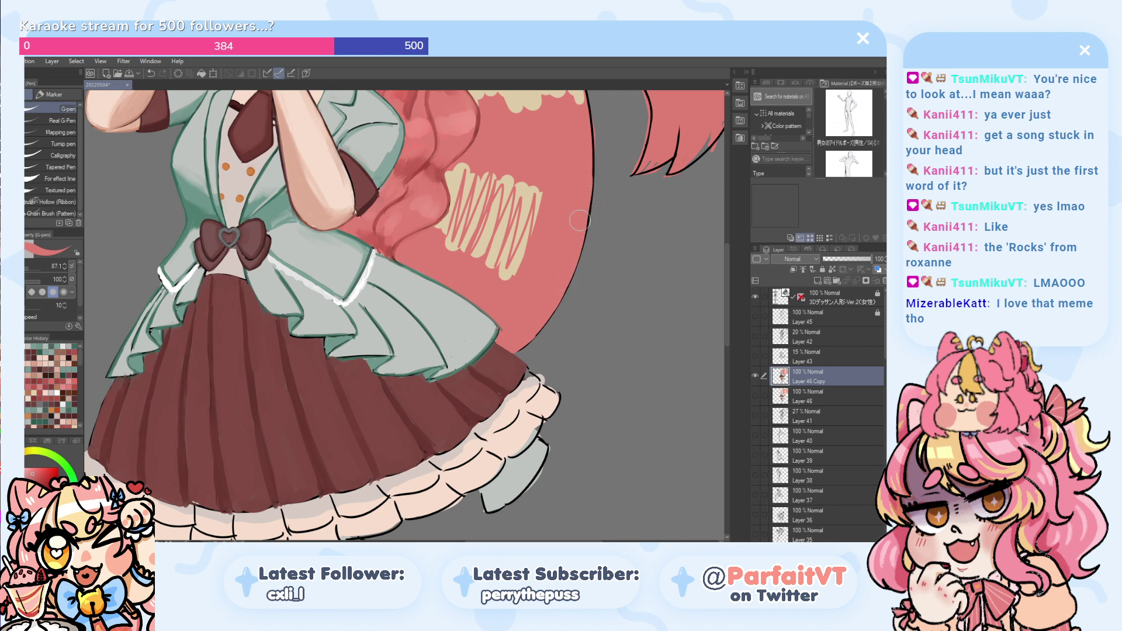
mouse_move(567, 224)
left_mouse_down()
mouse_move(514, 266)
mouse_move(503, 205)
mouse_move(516, 176)
mouse_move(496, 217)
mouse_move(501, 186)
mouse_move(518, 206)
mouse_move(513, 221)
mouse_move(437, 258)
mouse_move(473, 216)
mouse_move(430, 239)
mouse_move(476, 194)
left_mouse_up()
mouse_move(495, 170)
left_mouse_down()
mouse_move(471, 187)
mouse_move(457, 176)
mouse_move(464, 169)
mouse_move(456, 182)
mouse_move(455, 206)
left_mouse_up()
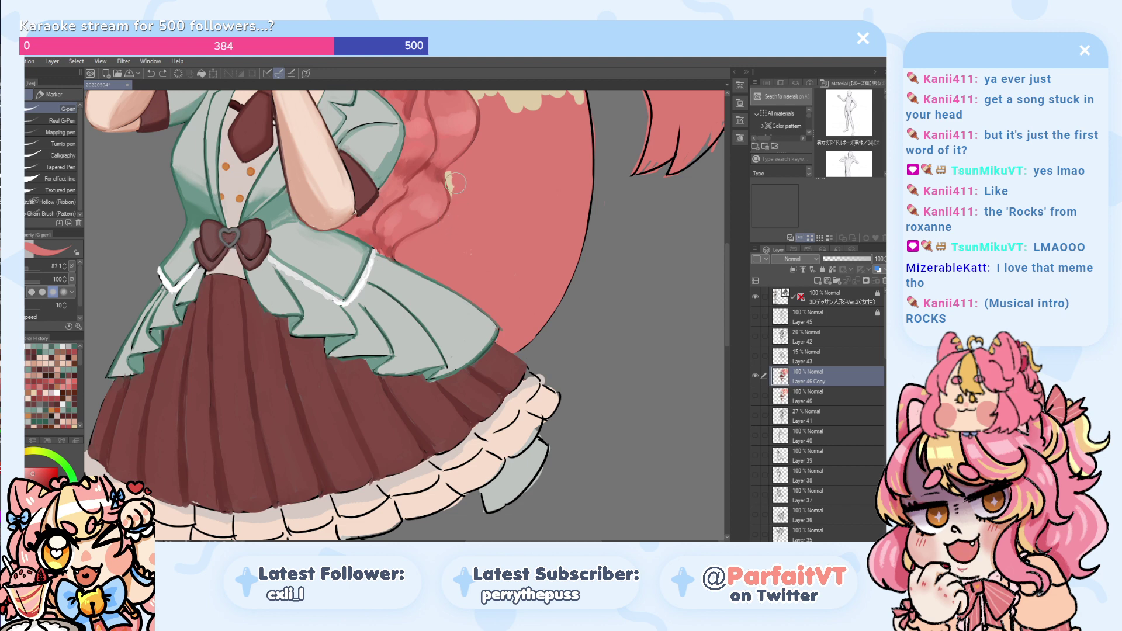
mouse_move(456, 183)
left_mouse_down()
mouse_move(459, 198)
mouse_move(449, 173)
mouse_move(453, 185)
left_mouse_up()
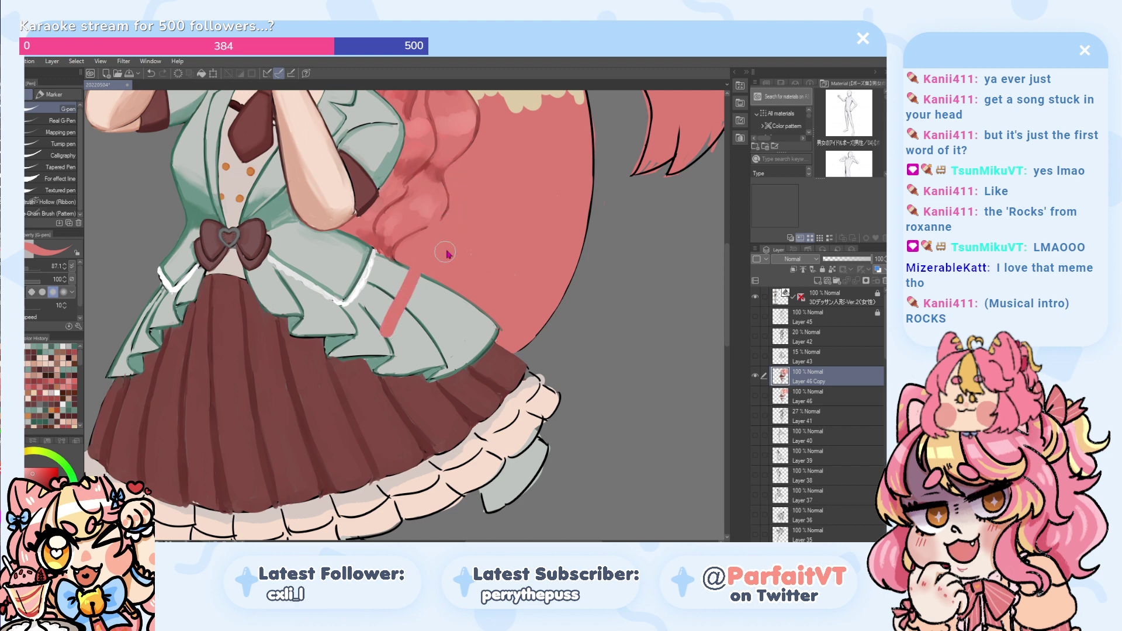
- Paint over the tail's remaining cream stripes in pink and undo the stray strokes
mouse_move(463, 196)
left_mouse_down()
mouse_move(412, 316)
mouse_move(412, 372)
left_mouse_up()
left_click_drag(439, 245, 449, 303)
left_click_drag(477, 267, 481, 293)
mouse_move(466, 236)
left_mouse_down()
mouse_move(473, 305)
mouse_move(464, 239)
mouse_move(477, 267)
left_mouse_up()
left_click_drag(494, 310, 488, 281)
mouse_move(479, 233)
left_mouse_down()
mouse_move(492, 310)
mouse_move(444, 233)
mouse_move(421, 222)
mouse_move(409, 304)
mouse_move(394, 247)
mouse_move(363, 250)
mouse_move(406, 313)
mouse_move(386, 295)
left_mouse_up()
key("ctrl+z")
key("ctrl+z")
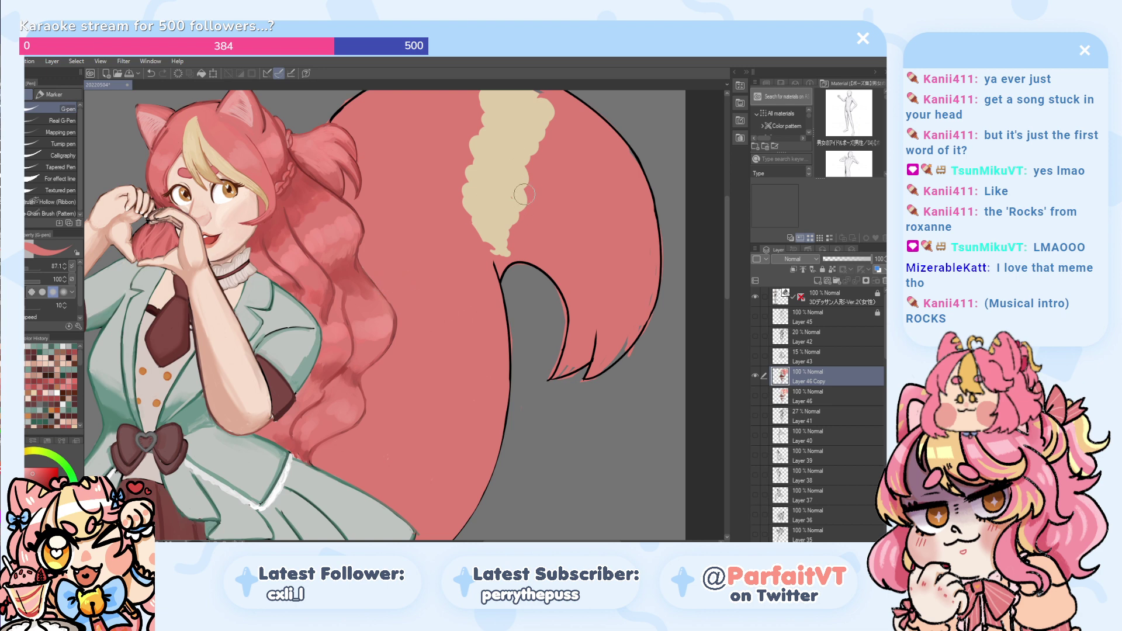
mouse_move(525, 193)
left_mouse_down()
mouse_move(474, 171)
mouse_move(511, 218)
mouse_move(491, 241)
mouse_move(504, 252)
mouse_move(506, 238)
mouse_move(479, 219)
mouse_move(483, 195)
mouse_move(485, 214)
mouse_move(463, 239)
mouse_move(484, 322)
mouse_move(517, 335)
mouse_move(433, 265)
mouse_move(536, 310)
mouse_move(554, 305)
mouse_move(482, 229)
mouse_move(460, 224)
mouse_move(510, 249)
left_mouse_up()
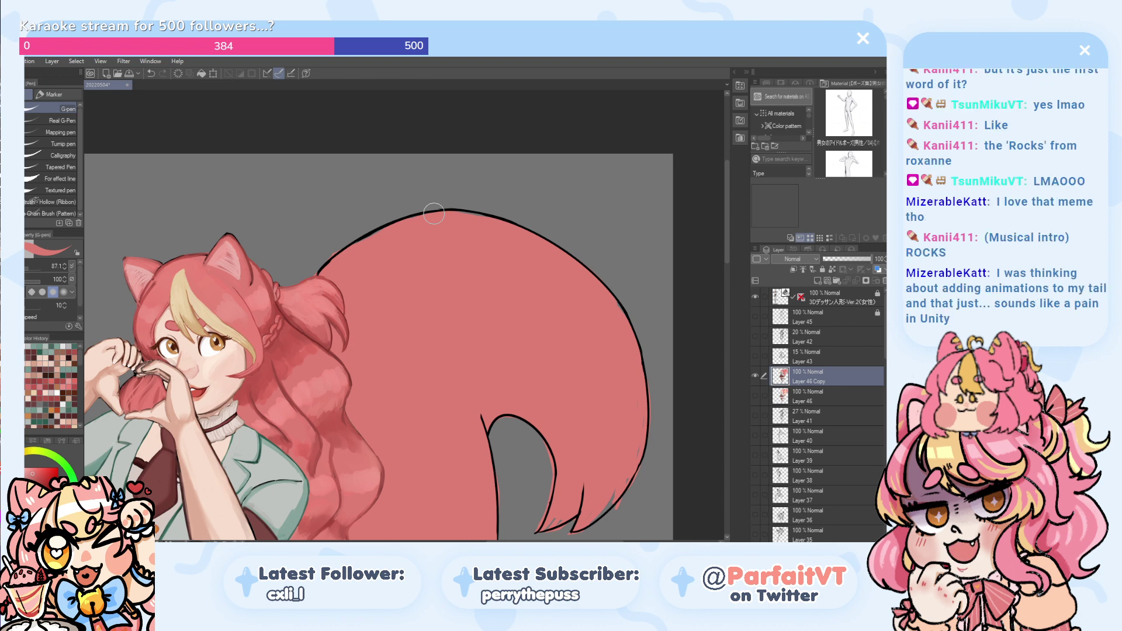
- Trim the black outline along the tail's upper curve with tail pink and undo the stray strokes
mouse_move(412, 219)
left_mouse_down()
mouse_move(370, 253)
mouse_move(409, 233)
mouse_move(360, 257)
mouse_move(389, 230)
mouse_move(347, 262)
mouse_move(390, 240)
mouse_move(354, 255)
left_mouse_up()
key("ctrl+z")
key("ctrl+z")
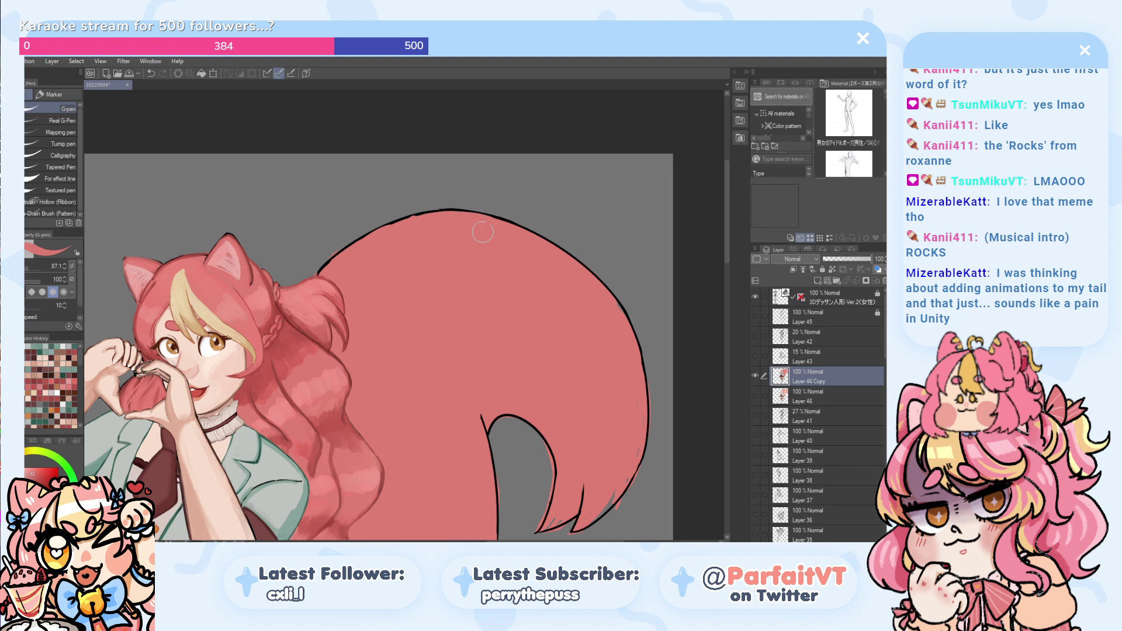
- Sample the cream of the skirt's ruffle trim and fill the greyish band along its upper edge with it
scroll(482, 232, "down", 3)
scroll(374, 441, "down", 3)
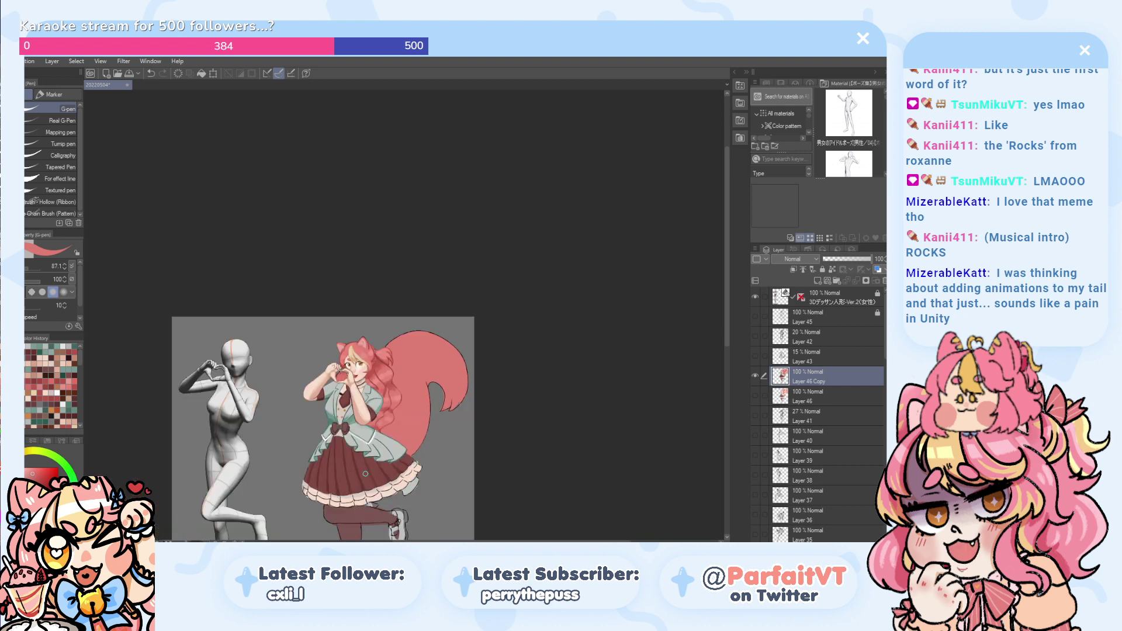
left_click_drag(332, 477, 357, 359)
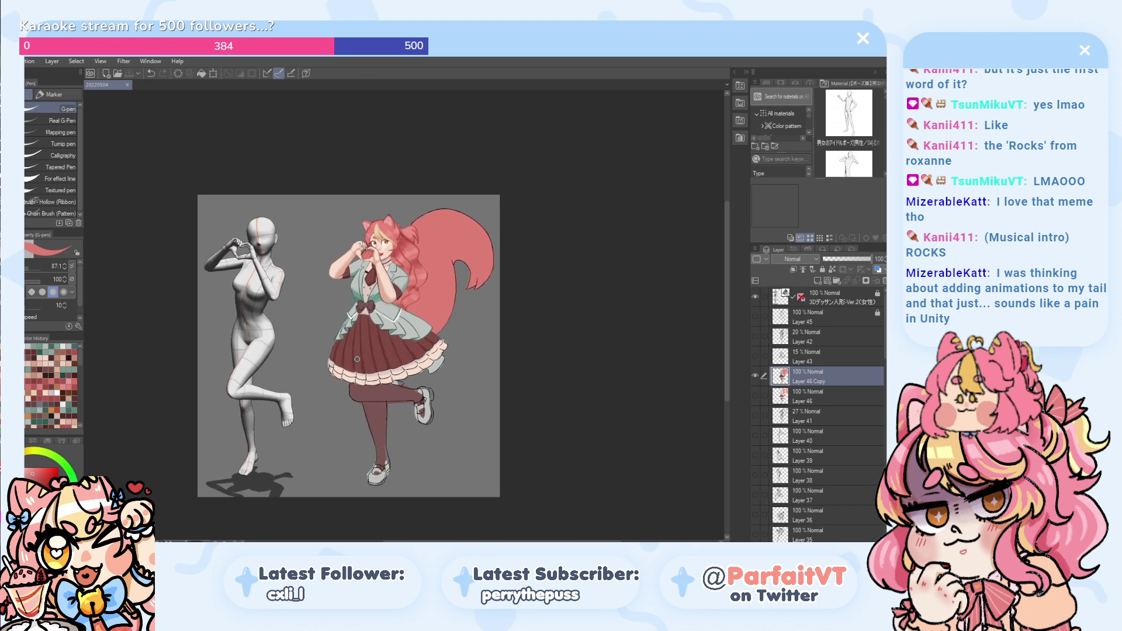
scroll(403, 269, "up", 4)
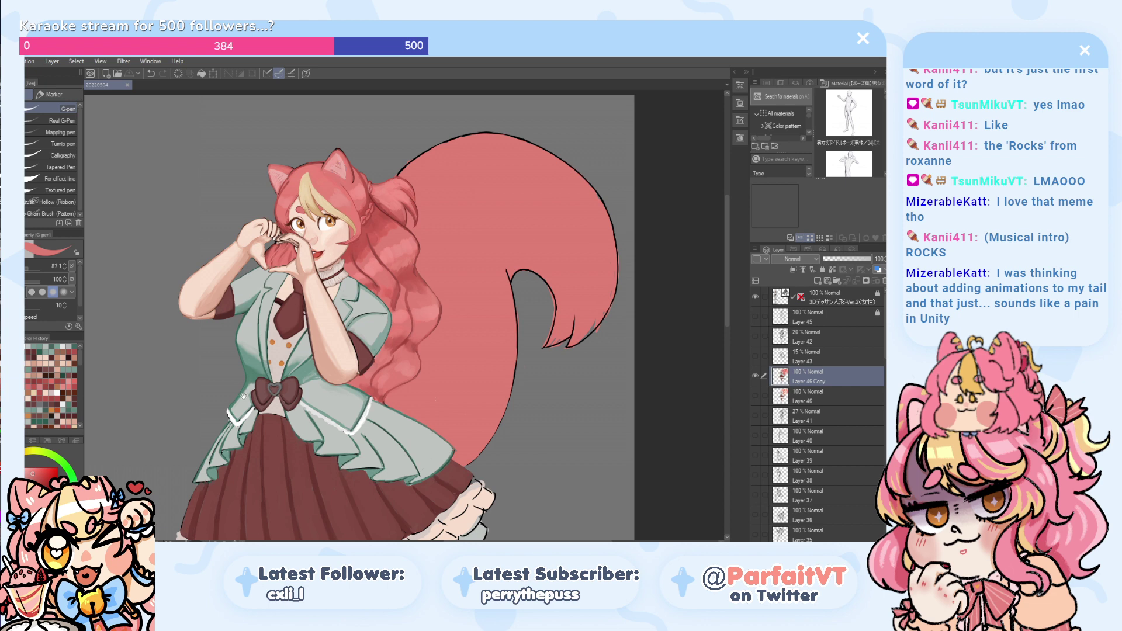
scroll(244, 397, "down", 10)
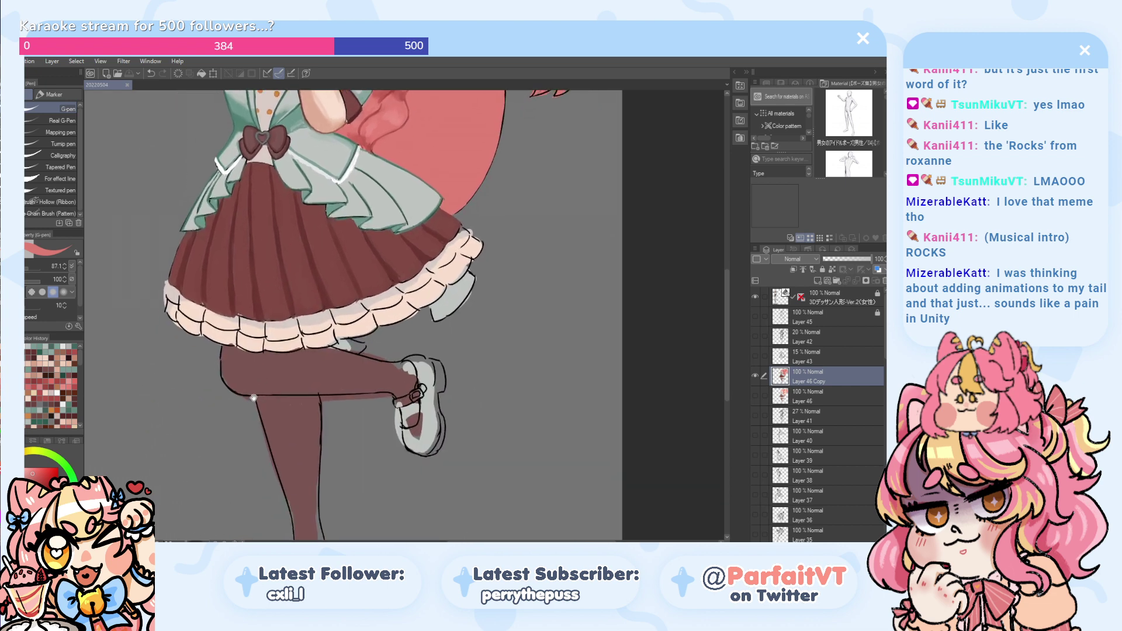
left_click_drag(253, 397, 272, 481)
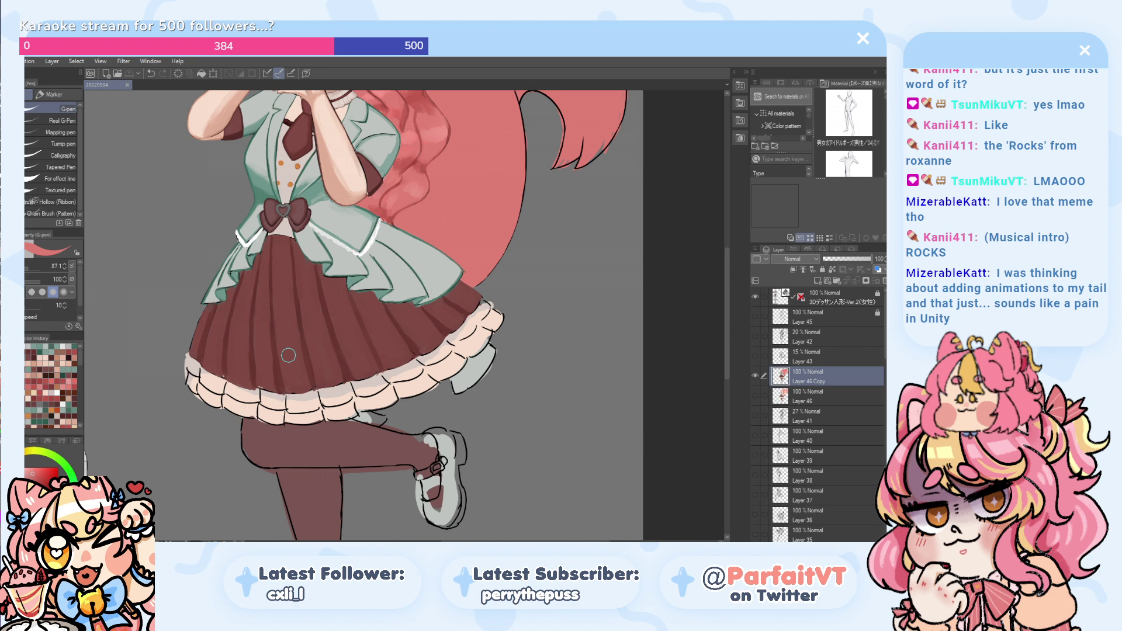
scroll(488, 311, "up", 3)
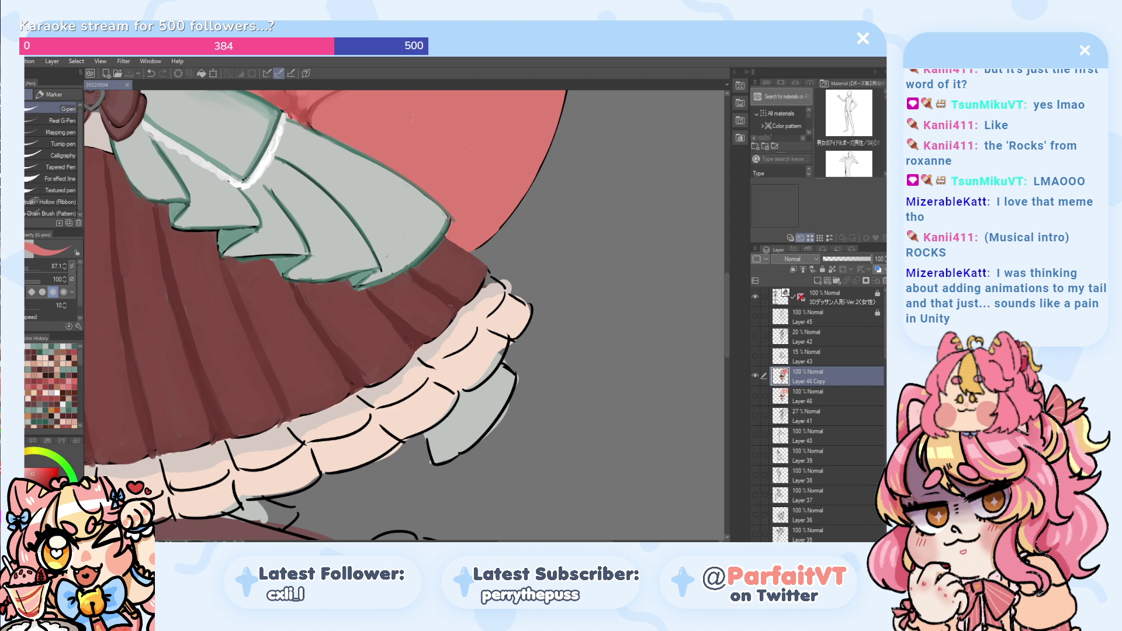
left_click_drag(506, 283, 532, 302)
left_click(424, 410, "alt")
mouse_move(486, 297)
left_mouse_down()
mouse_move(458, 341)
mouse_move(486, 289)
mouse_move(403, 380)
mouse_move(357, 406)
mouse_move(385, 392)
mouse_move(245, 453)
mouse_move(275, 435)
mouse_move(229, 454)
mouse_move(372, 374)
mouse_move(404, 380)
mouse_move(285, 408)
mouse_move(301, 403)
mouse_move(292, 391)
mouse_move(263, 409)
mouse_move(243, 395)
mouse_move(257, 397)
mouse_move(242, 372)
mouse_move(175, 381)
mouse_move(234, 386)
mouse_move(126, 356)
mouse_move(103, 328)
mouse_move(117, 347)
mouse_move(101, 335)
mouse_move(112, 368)
mouse_move(151, 400)
left_mouse_up()
key("ctrl+z")
key("ctrl+z")
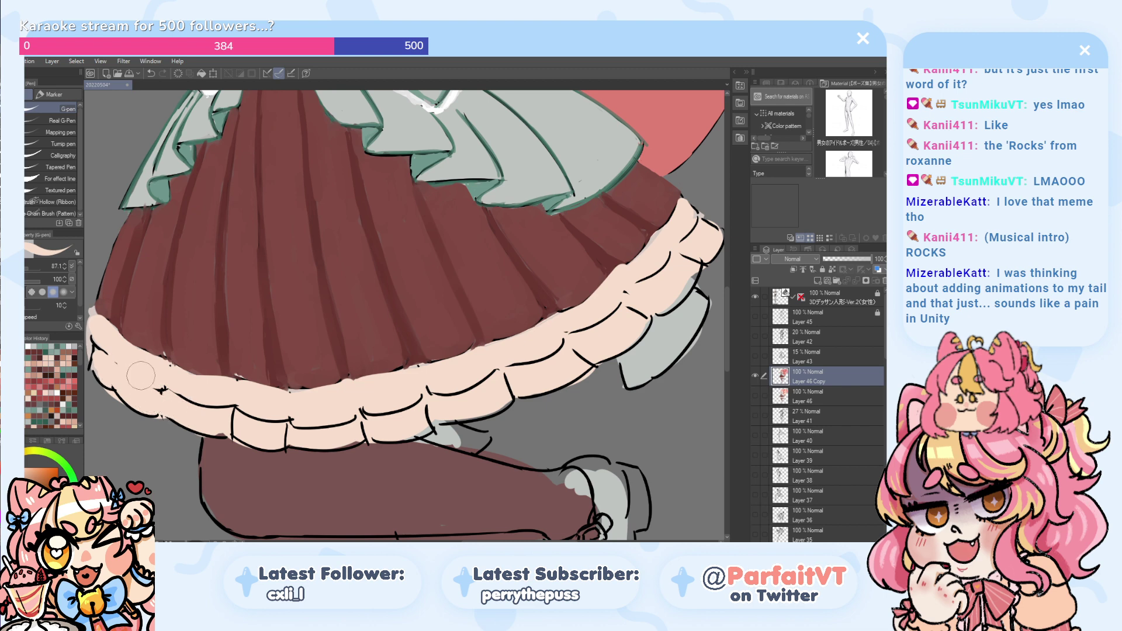
- Paint over the black fold lines inside the ruffle trim in cream, leaving a plain band along the hem
mouse_move(221, 414)
left_mouse_down()
mouse_move(250, 427)
mouse_move(391, 439)
mouse_move(292, 431)
mouse_move(414, 415)
mouse_move(377, 412)
mouse_move(386, 425)
mouse_move(558, 377)
mouse_move(512, 386)
mouse_move(535, 385)
mouse_move(622, 320)
mouse_move(587, 350)
left_mouse_up()
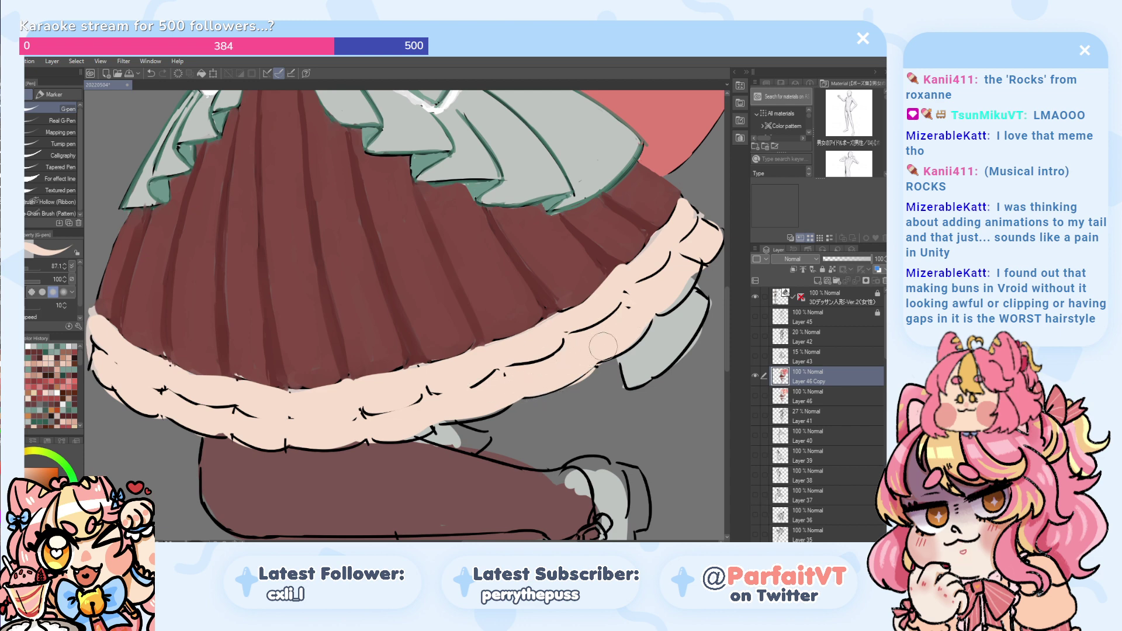
left_click_drag(691, 262, 633, 317)
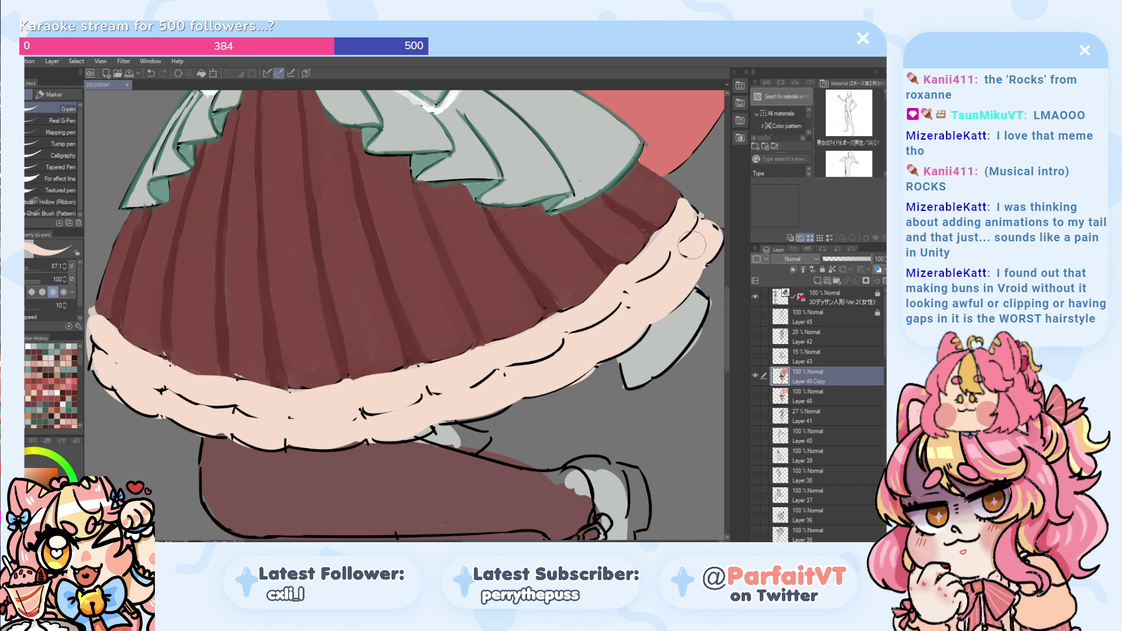
mouse_move(346, 407)
left_mouse_down()
mouse_move(562, 354)
mouse_move(629, 308)
mouse_move(687, 234)
left_mouse_up()
left_click_drag(222, 409, 279, 402)
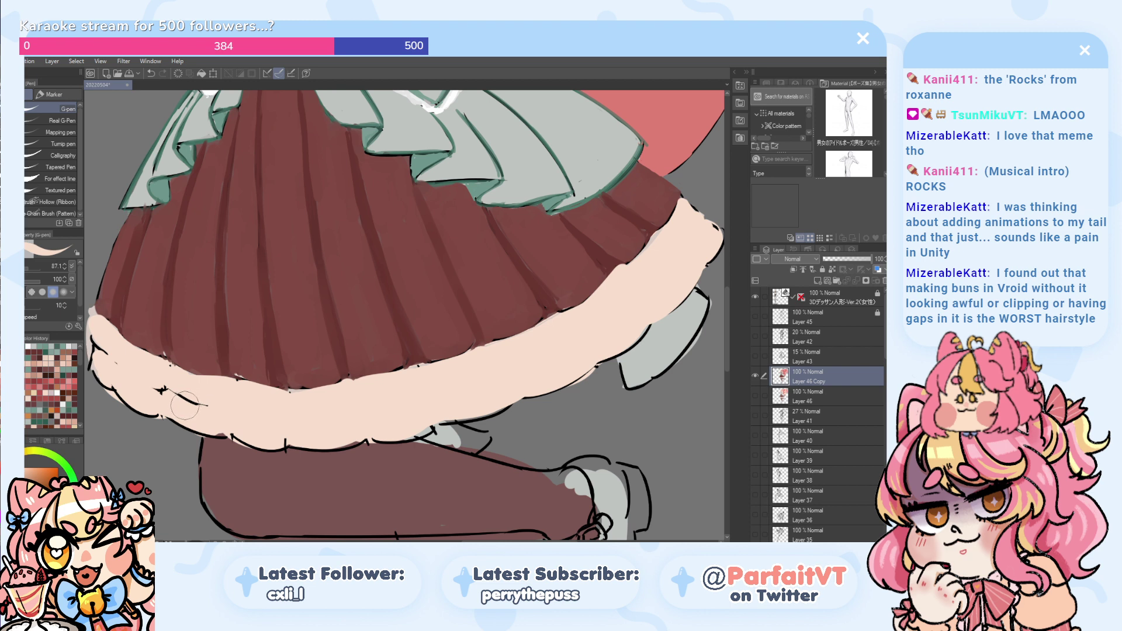
left_click_drag(193, 405, 150, 391)
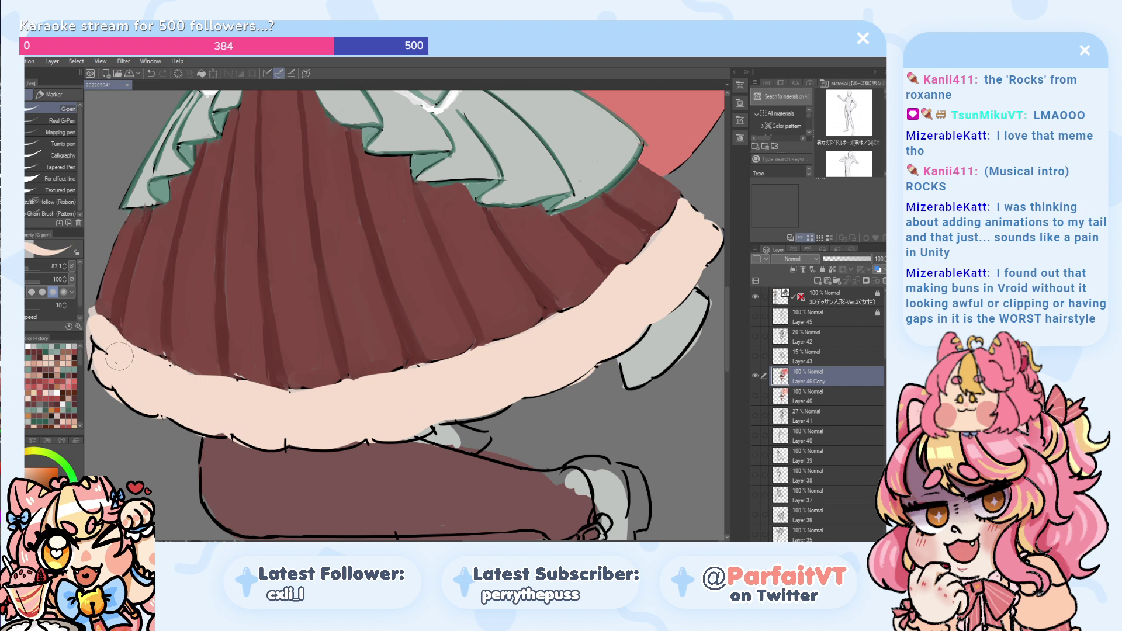
mouse_move(119, 356)
left_mouse_down()
mouse_move(100, 345)
mouse_move(121, 366)
left_mouse_up()
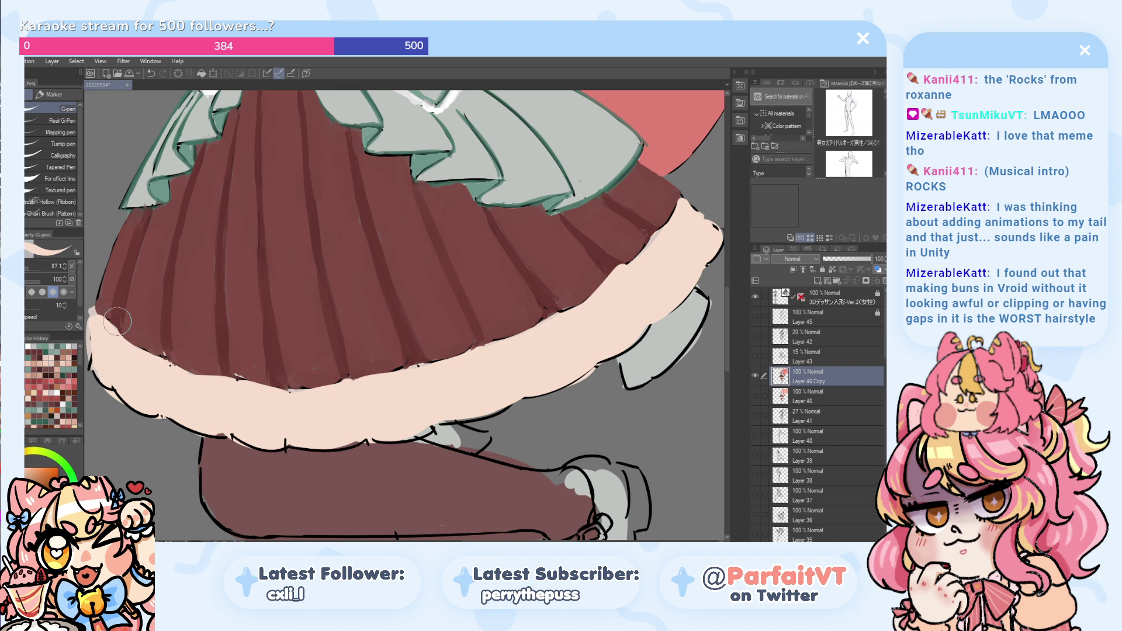
- Cover the black outline and grey remnants at the trim's left end with cream, rounding off its edge
left_click_drag(106, 341, 230, 361)
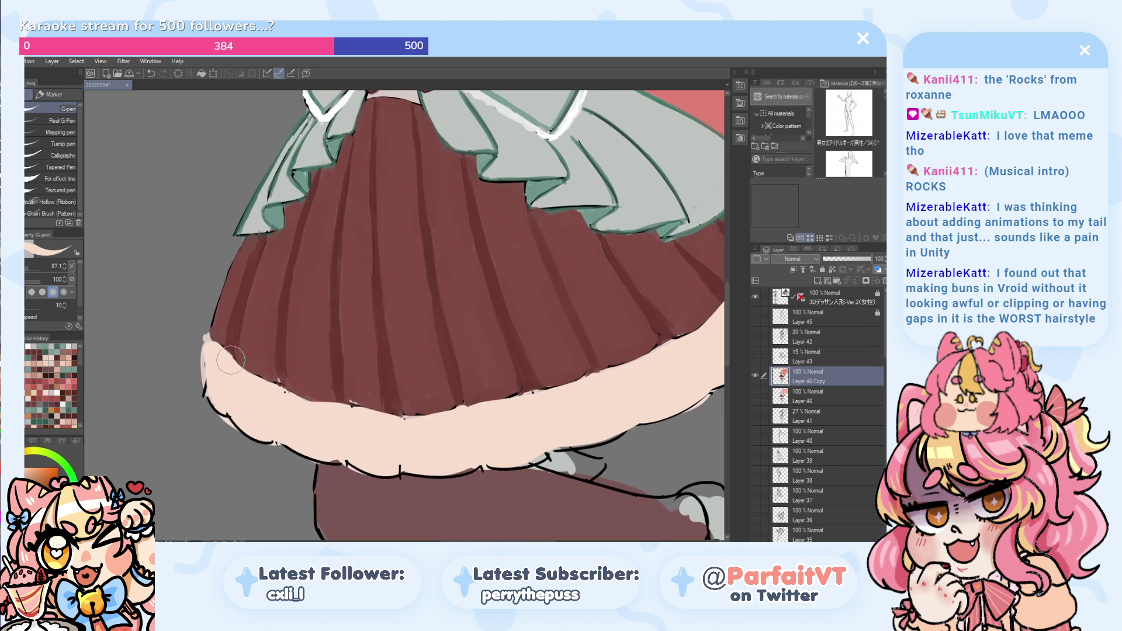
mouse_move(212, 321)
left_mouse_down()
mouse_move(192, 397)
mouse_move(206, 352)
mouse_move(202, 397)
left_mouse_up()
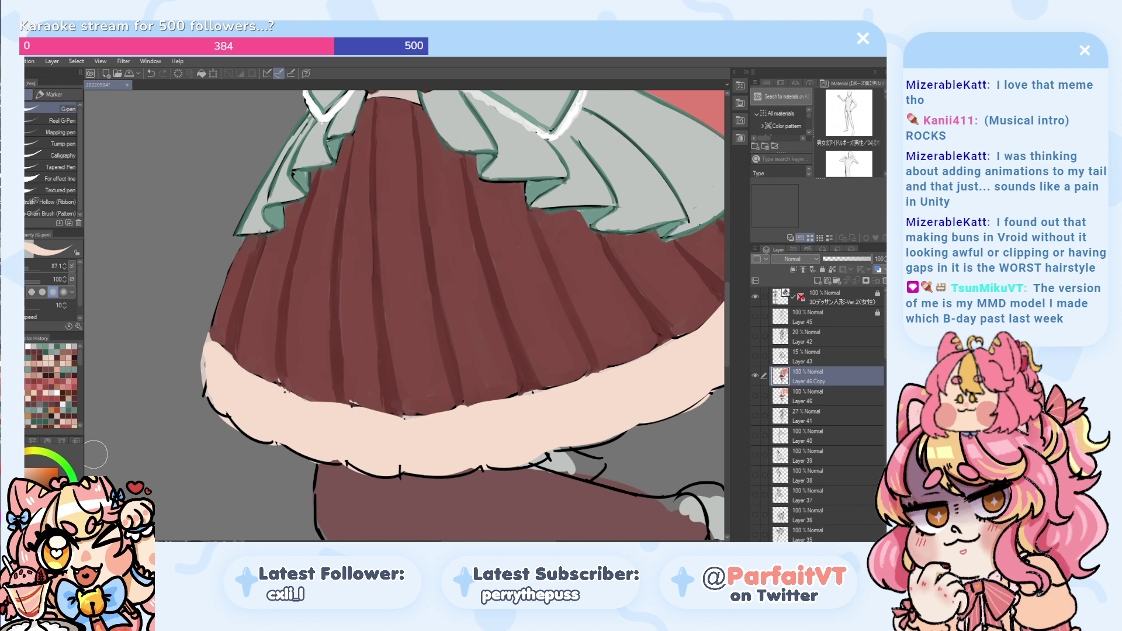
mouse_move(207, 374)
left_mouse_down()
mouse_move(202, 392)
mouse_move(205, 358)
mouse_move(208, 377)
left_mouse_up()
scroll(209, 378, "down", 2)
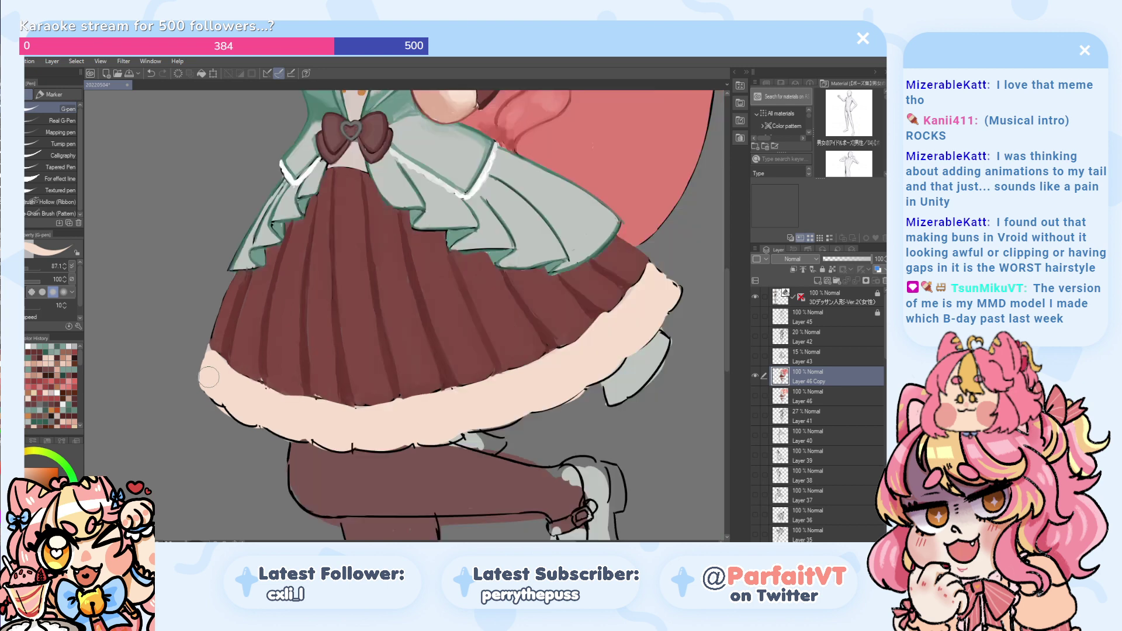
scroll(210, 392, "up", 1)
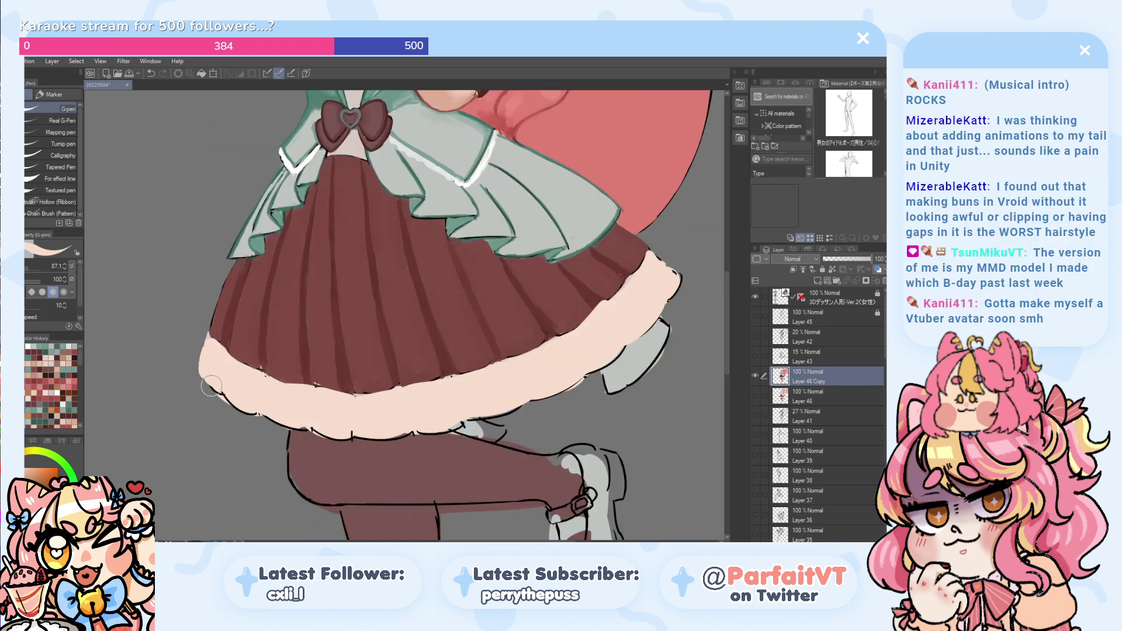
scroll(206, 387, "up", 2)
scroll(204, 385, "down", 2)
scroll(204, 386, "up", 2)
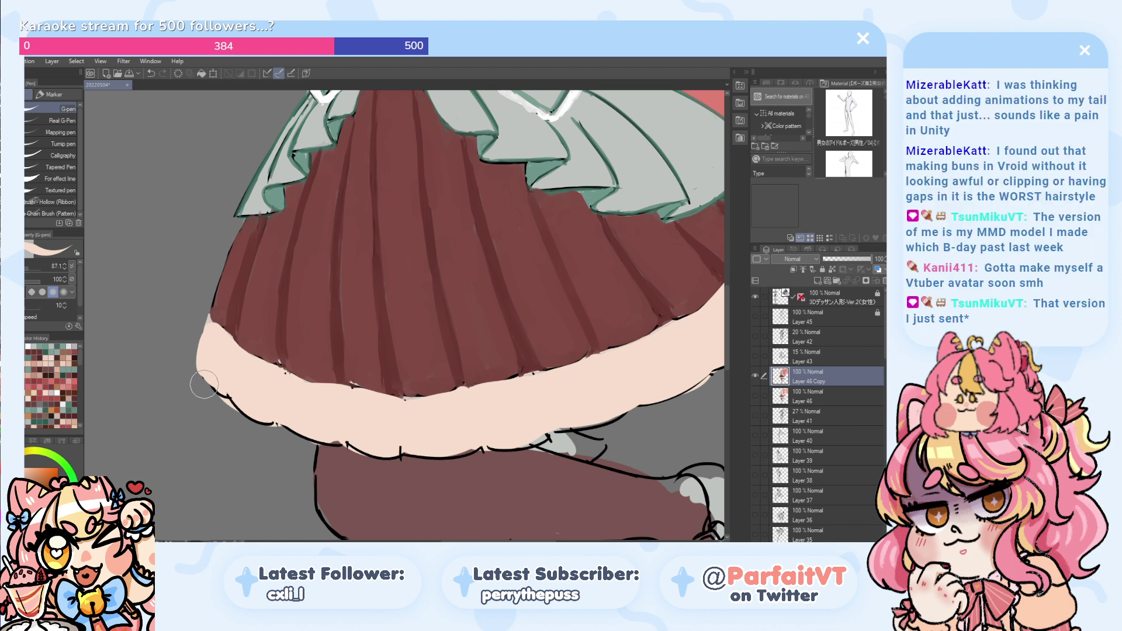
- Sample the skirt's maroon and paint over the black outline on the skirt's left side
left_click(265, 311, "alt")
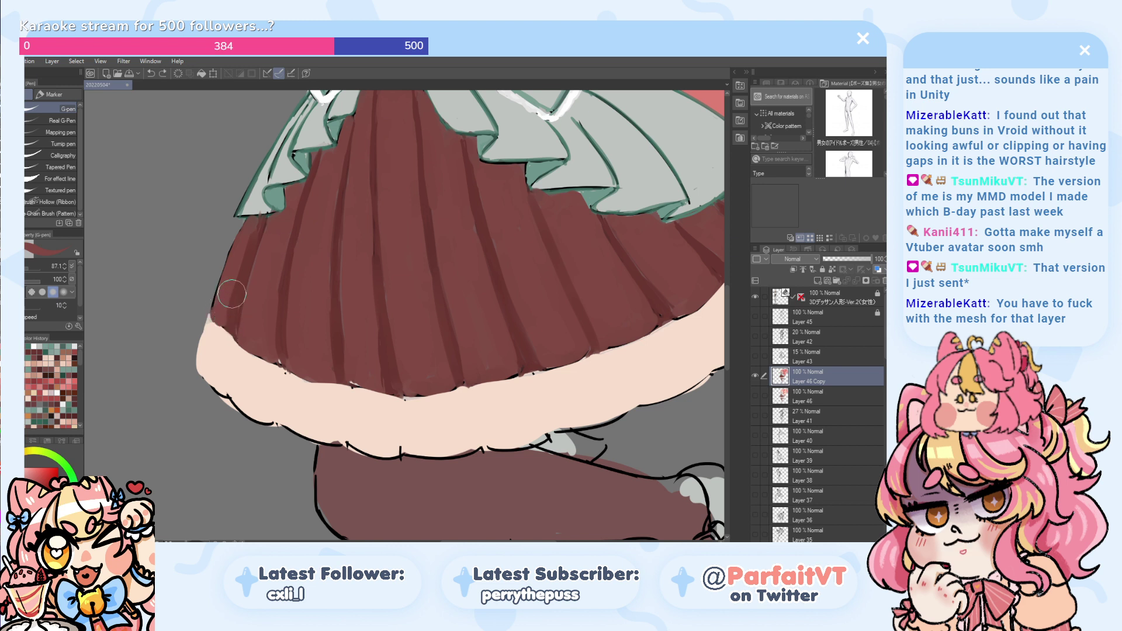
mouse_move(232, 293)
left_mouse_down()
mouse_move(229, 343)
mouse_move(215, 317)
mouse_move(221, 302)
mouse_move(213, 334)
mouse_move(217, 304)
left_mouse_up()
mouse_move(238, 265)
left_mouse_down()
mouse_move(242, 237)
mouse_move(222, 315)
mouse_move(236, 304)
mouse_move(238, 239)
left_mouse_up()
key("ctrl+z")
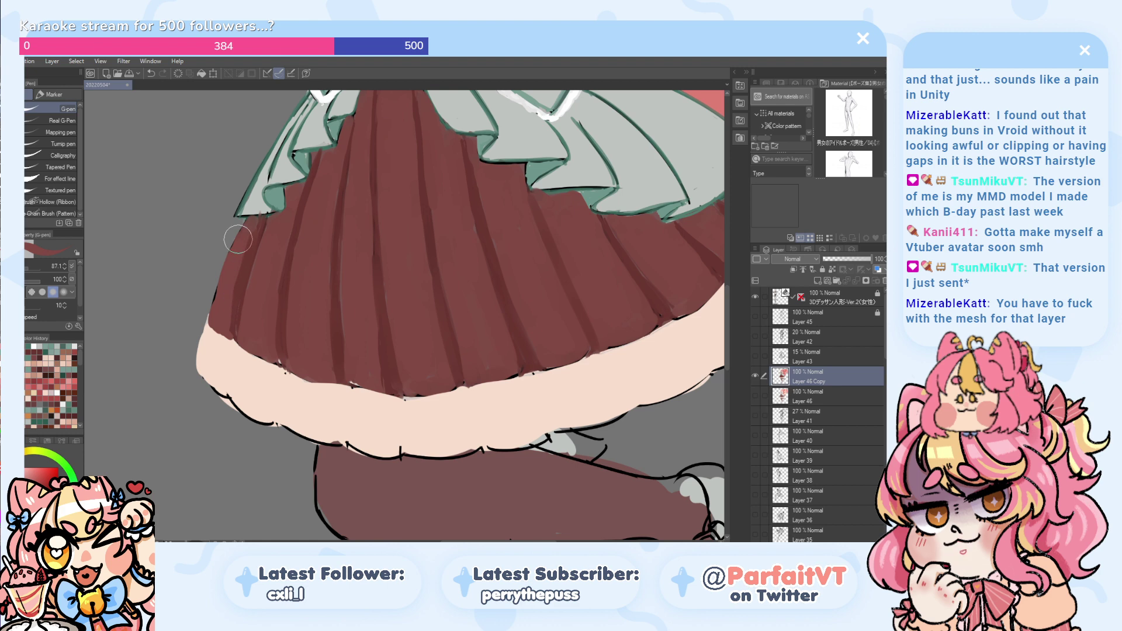
scroll(238, 239, "down", 3)
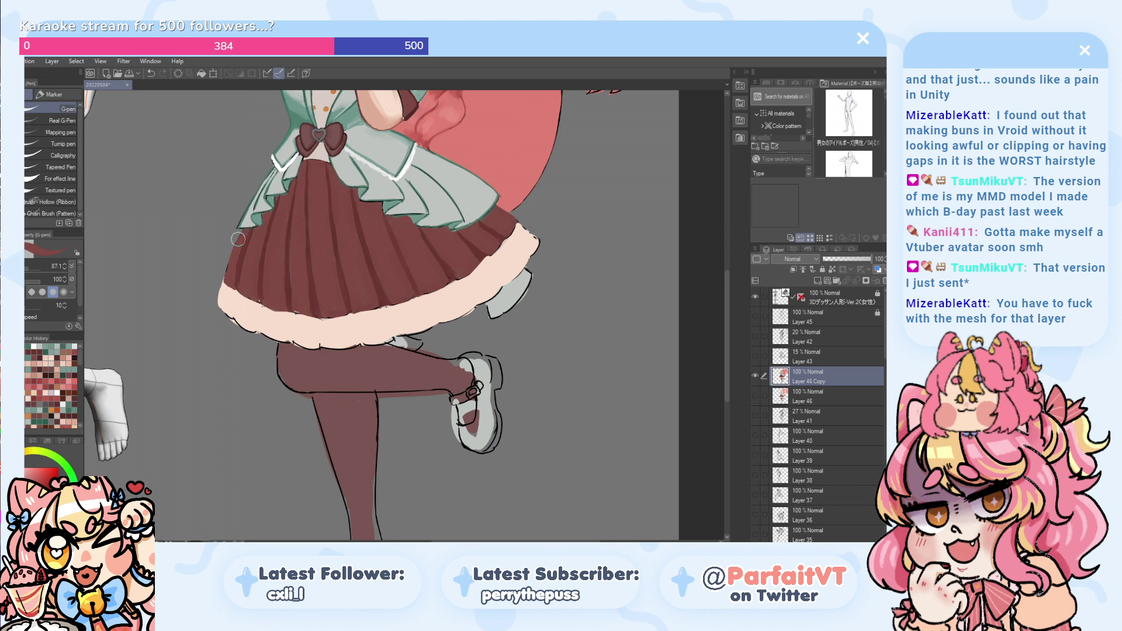
scroll(299, 175, "up", 2)
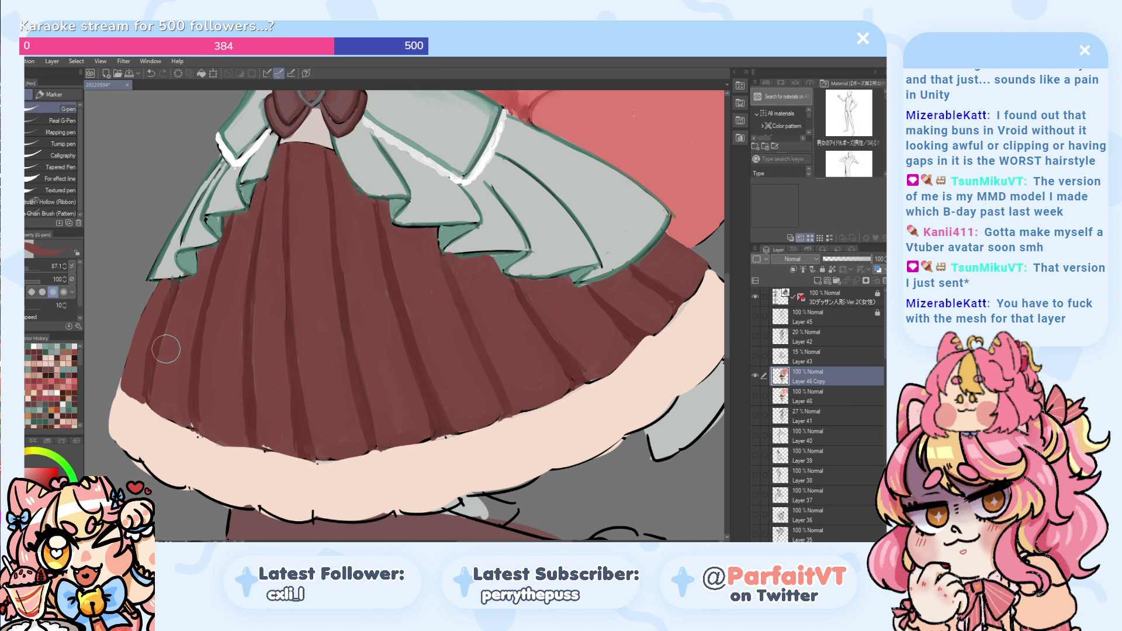
scroll(169, 354, "down", 1)
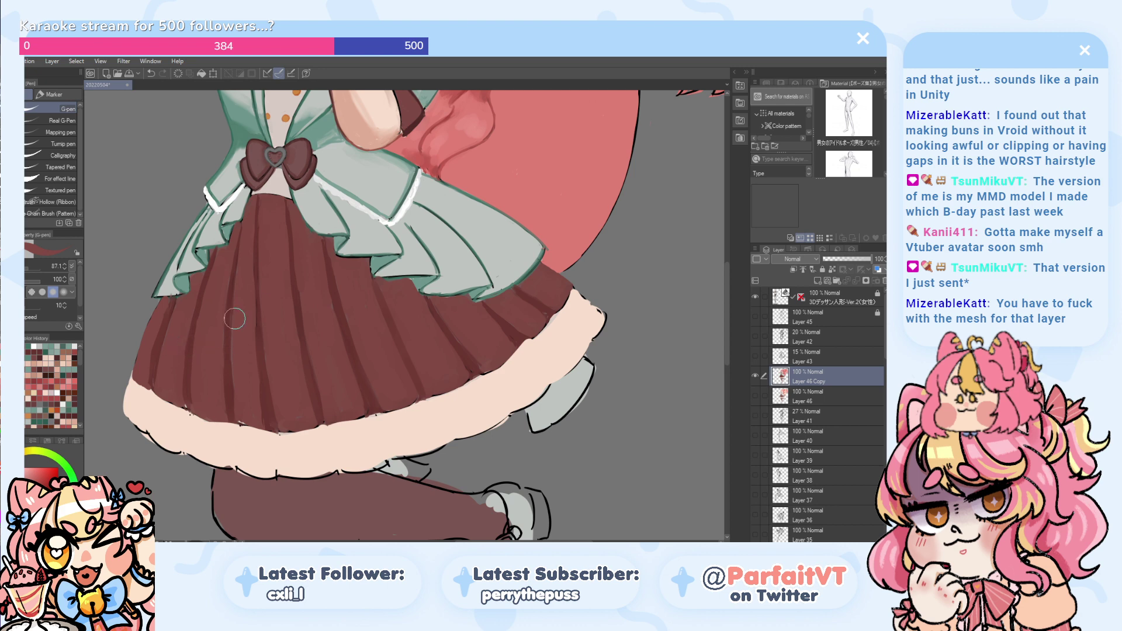
scroll(235, 329, "down", 1)
scroll(244, 328, "up", 1)
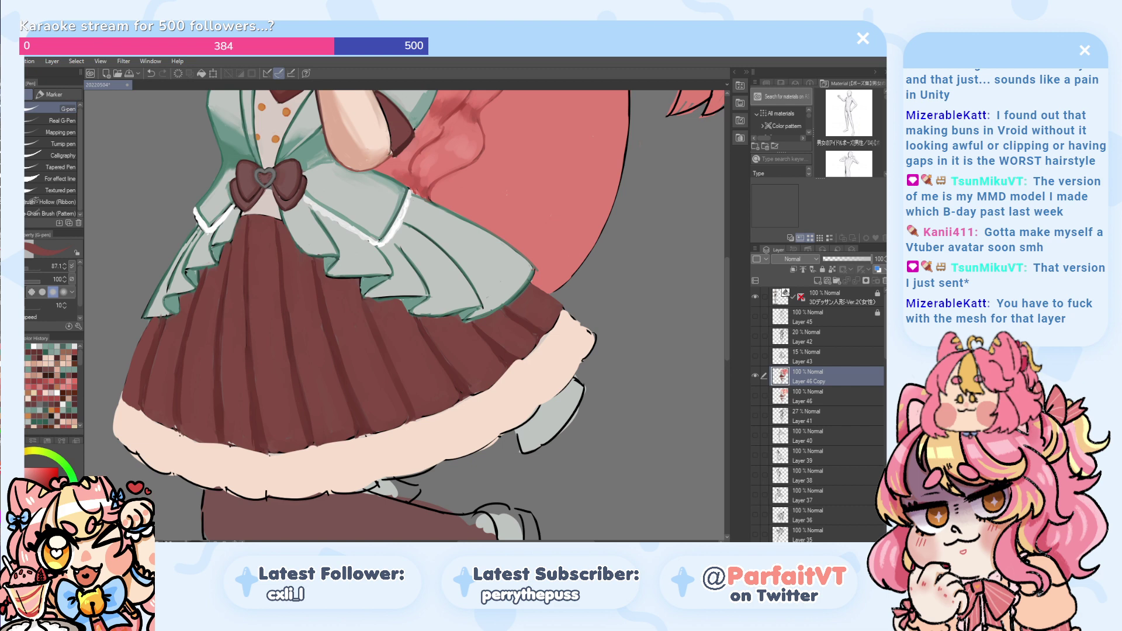
- Sample the trim's cream, darken it to tan and paint the first short fold marks below the skirt pleats, undoing stray strokes
left_click(346, 459, "alt")
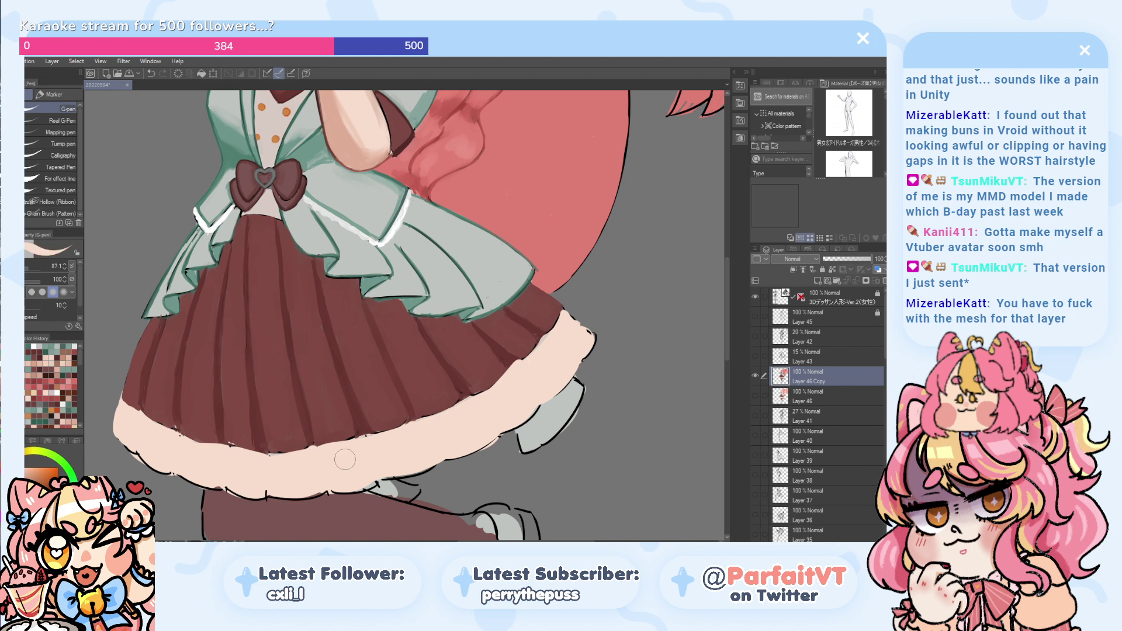
scroll(228, 365, "down", 2)
scroll(234, 377, "down", 1)
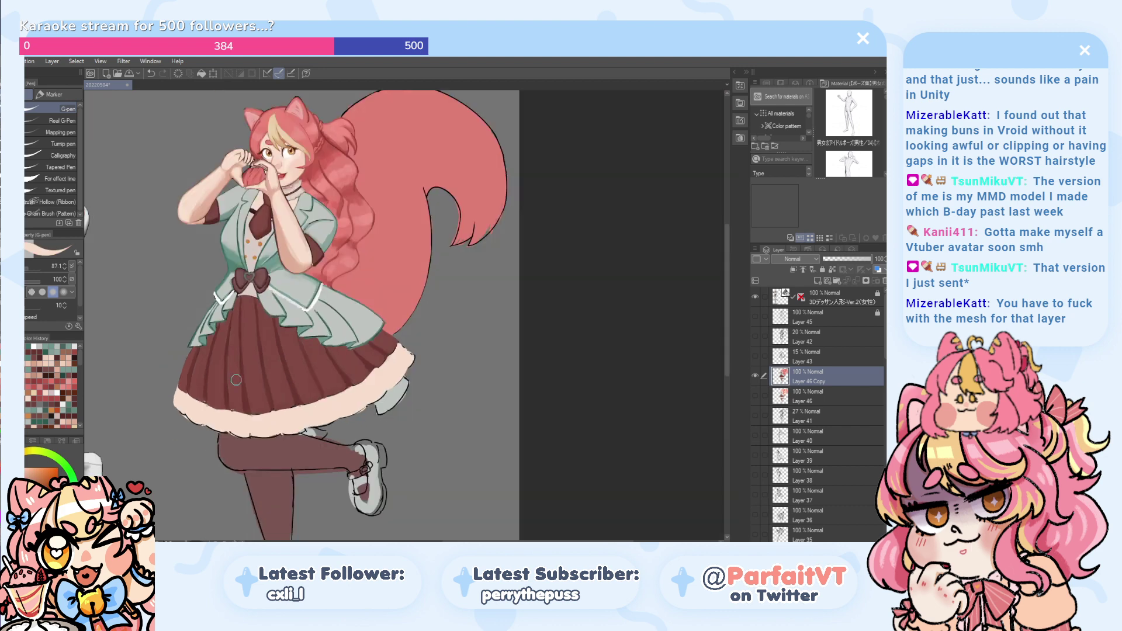
scroll(236, 380, "up", 1)
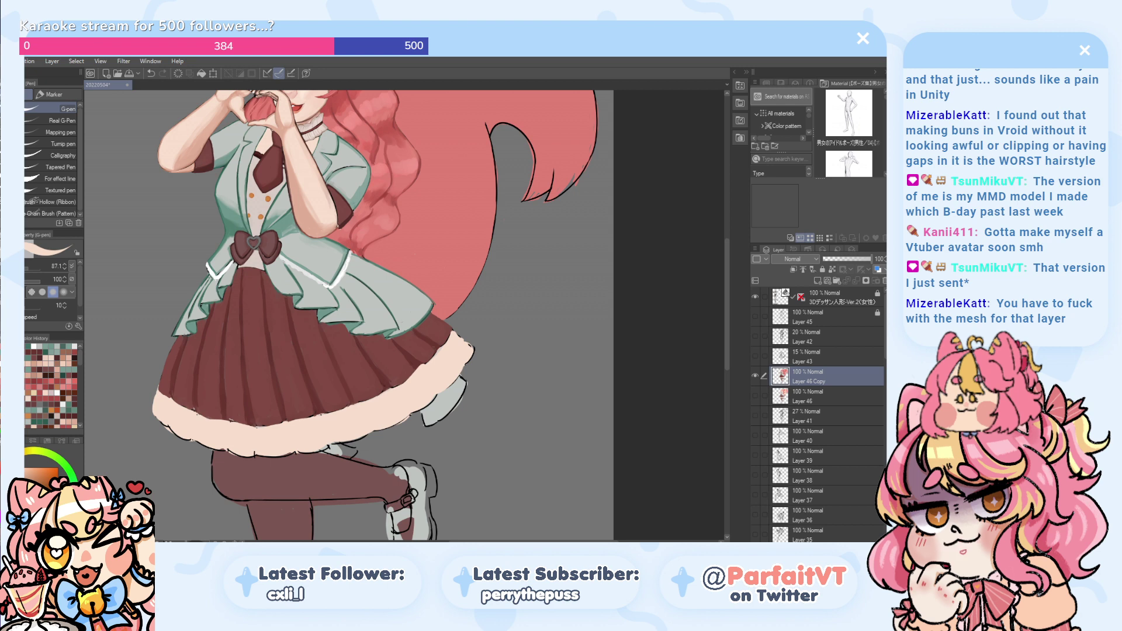
scroll(287, 404, "up", 2)
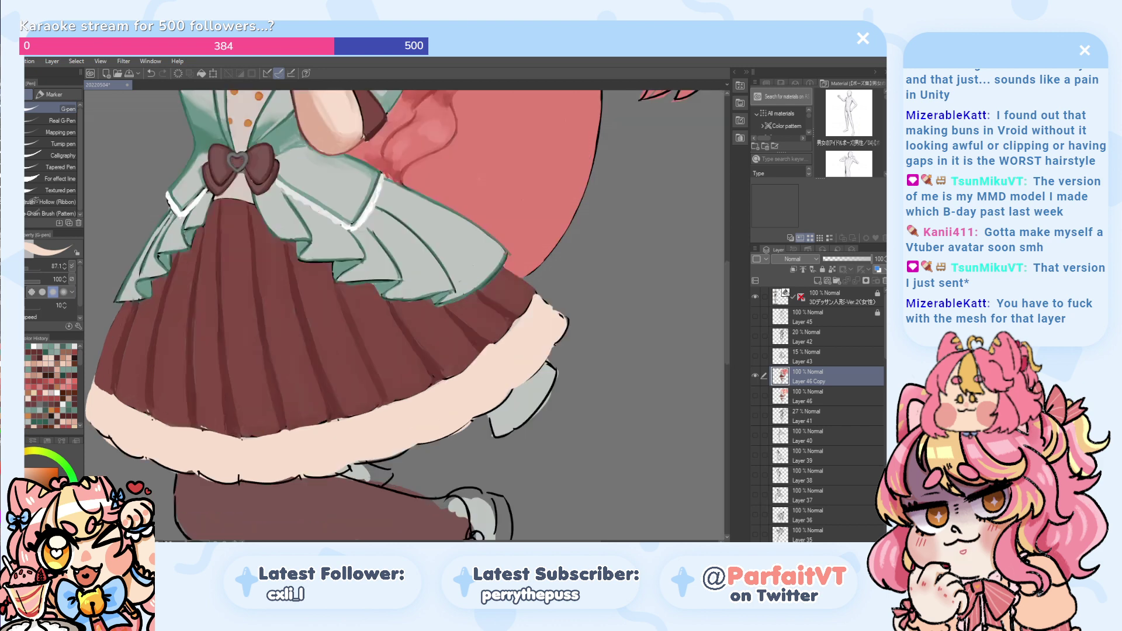
left_click_drag(26, 470, 26, 477)
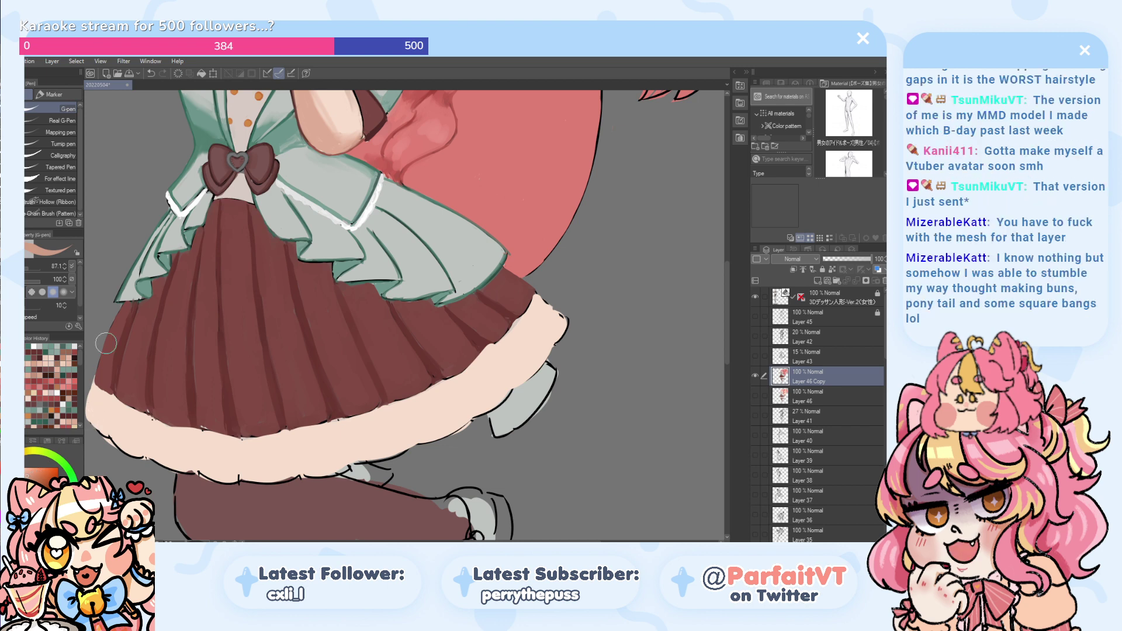
mouse_move(340, 421)
left_mouse_down()
mouse_move(348, 443)
mouse_move(338, 415)
mouse_move(346, 439)
mouse_move(395, 420)
left_mouse_up()
key("ctrl+z")
key("ctrl+z")
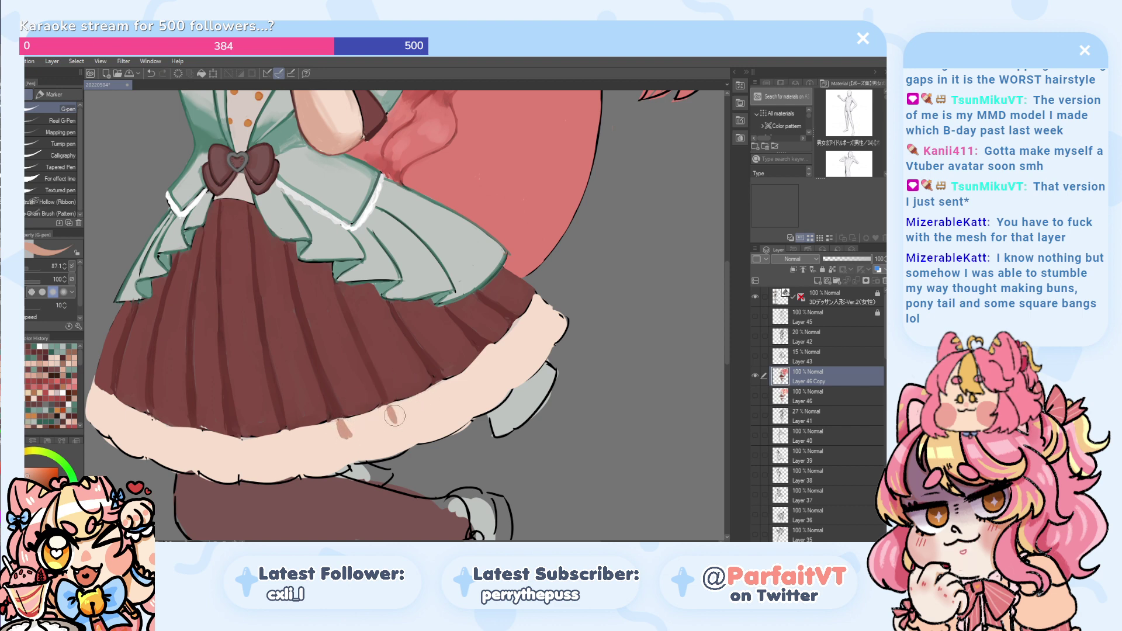
- Paint short tan fold marks under the remaining skirt pleats toward both ends of the cream trim
left_click_drag(443, 383, 452, 394)
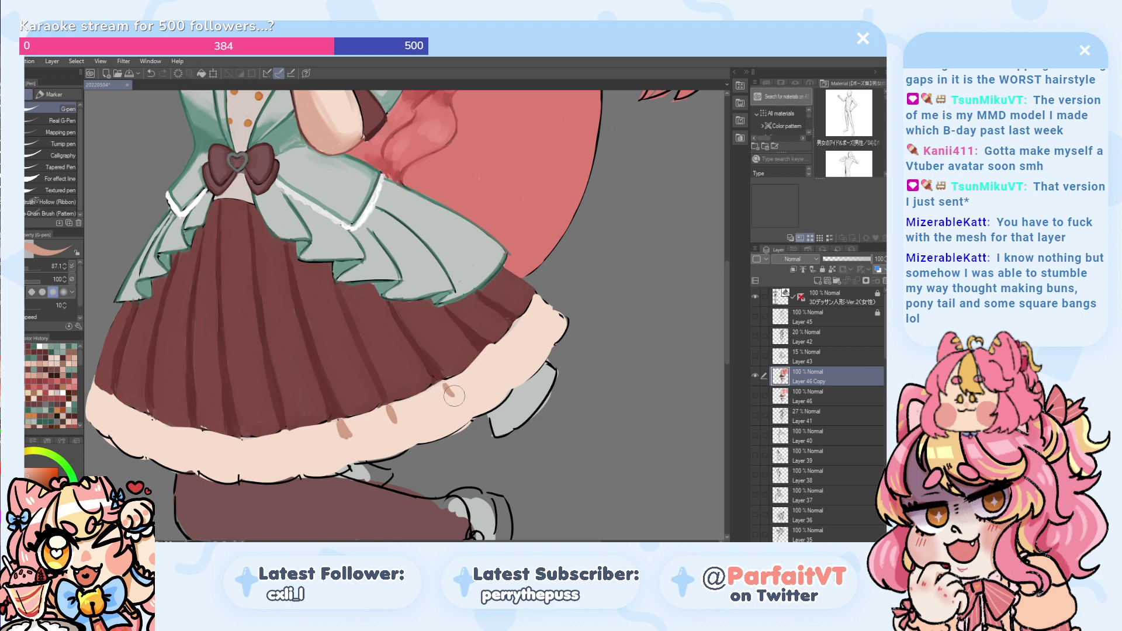
left_click_drag(488, 346, 498, 357)
left_click_drag(514, 316, 524, 329)
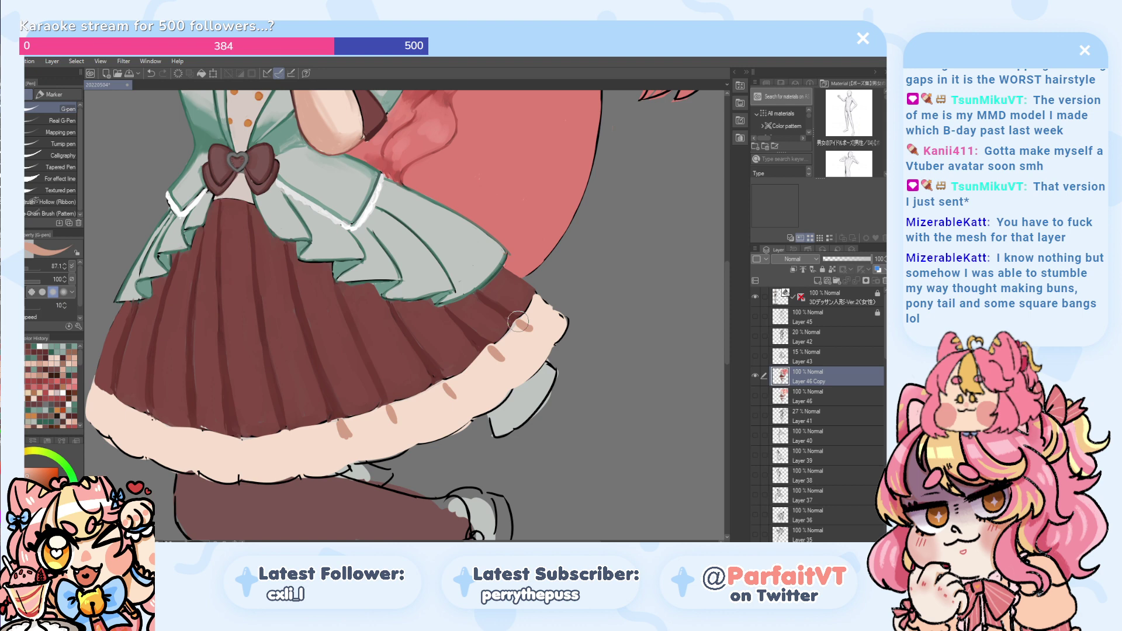
mouse_move(282, 432)
left_mouse_down()
mouse_move(293, 455)
mouse_move(283, 434)
mouse_move(288, 449)
mouse_move(192, 446)
mouse_move(193, 433)
mouse_move(148, 428)
mouse_move(149, 419)
mouse_move(148, 429)
mouse_move(111, 399)
left_mouse_up()
key("ctrl+z")
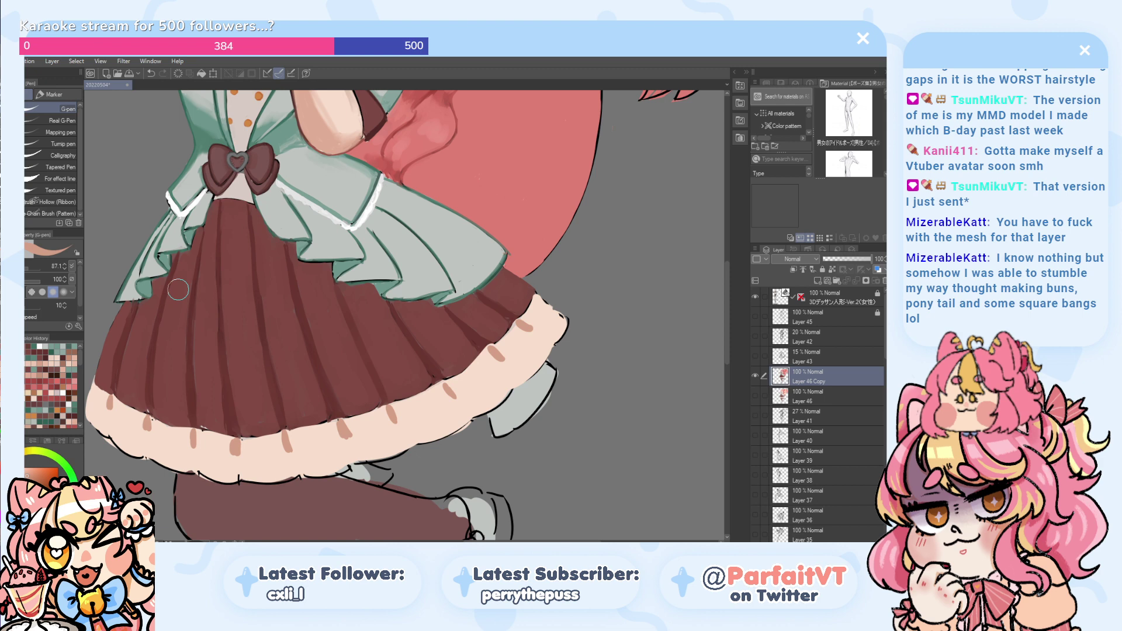
- Add narrower tan fold marks between the broad ones right of the trim's middle and undo the misplaced strokes
mouse_move(418, 410)
left_mouse_down()
mouse_move(416, 399)
mouse_move(428, 422)
left_mouse_up()
key("ctrl+z")
key("ctrl+z")
mouse_move(408, 402)
left_mouse_down()
mouse_move(412, 418)
mouse_move(432, 412)
left_mouse_up()
left_click_drag(466, 379, 471, 386)
key("ctrl+z")
key("ctrl+z")
key("ctrl+z")
- Reduce the G-pen size to about 32 and paint thin tan fold marks between the broad ones toward the trim's right end
left_click(26, 268)
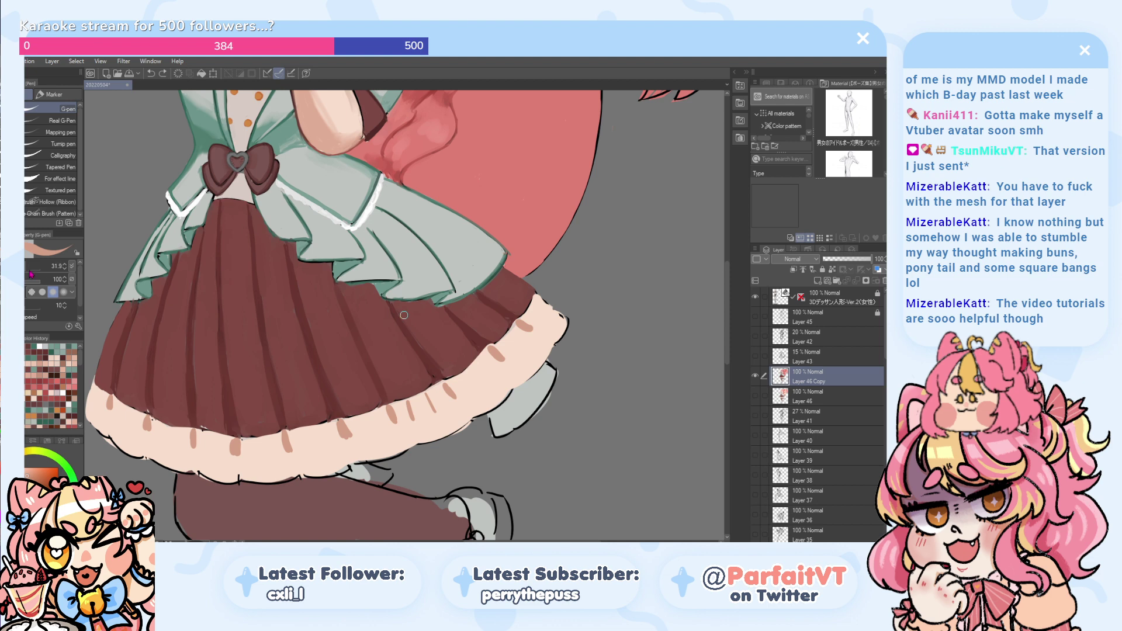
mouse_move(461, 379)
left_mouse_down()
mouse_move(475, 391)
mouse_move(468, 384)
mouse_move(514, 351)
left_mouse_up()
key("ctrl+z")
key("ctrl+z")
key("ctrl+z")
key("ctrl+z")
key("ctrl+z")
left_click_drag(504, 339, 512, 349)
key("ctrl+z")
key("ctrl+z")
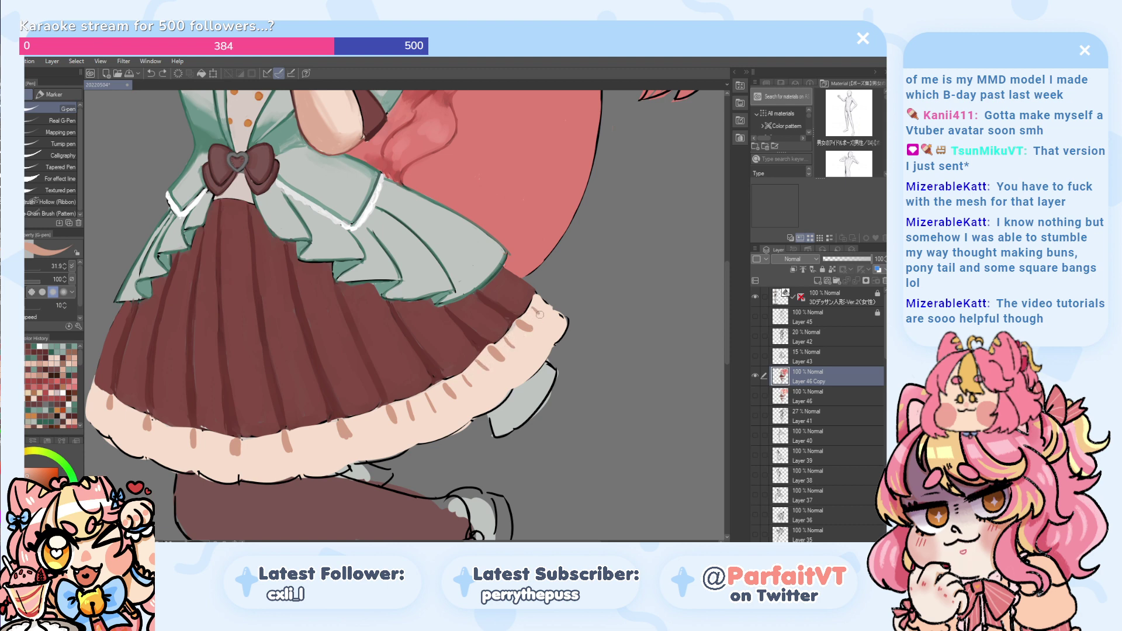
- Paint thin tan fold marks between the broad ones from right of the trim's middle across to its left end, undoing stray strokes
mouse_move(261, 453)
left_mouse_down()
mouse_move(259, 440)
mouse_move(311, 447)
mouse_move(376, 427)
left_mouse_up()
key("ctrl+z")
key("ctrl+z")
key("ctrl+z")
key("ctrl+z")
left_click_drag(206, 434, 218, 449)
key("ctrl+z")
key("ctrl+z")
left_click_drag(159, 425, 172, 441)
key("ctrl+z")
left_click_drag(123, 407, 129, 426)
key("ctrl+z")
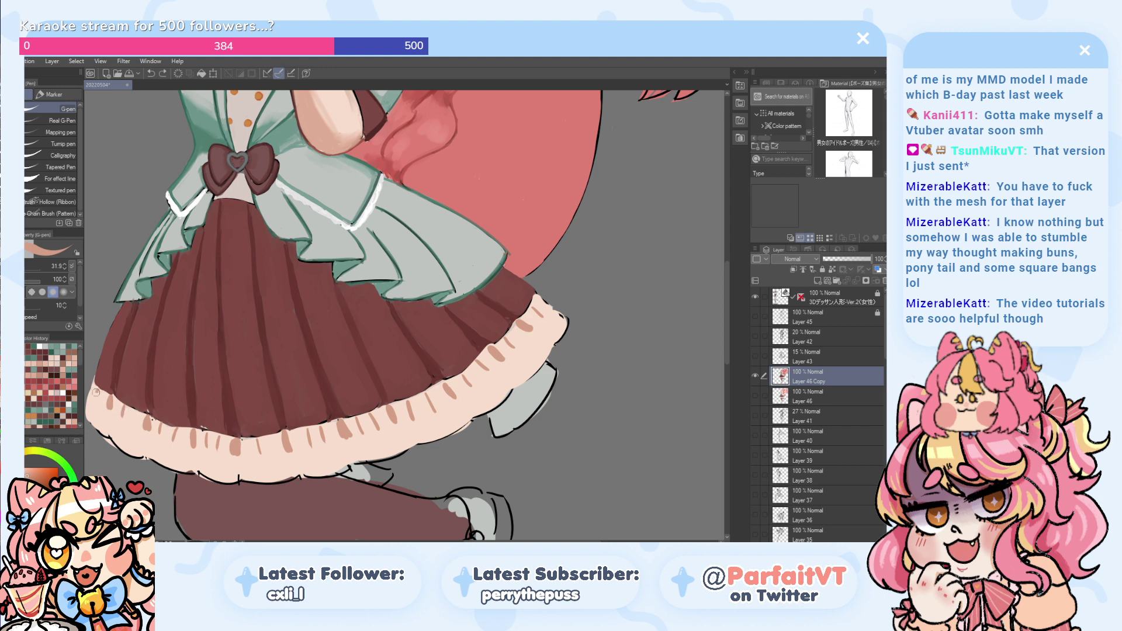
key("ctrl+z")
left_click_drag(96, 390, 103, 407)
- Sample the trim's cream and taper the tan fold marks from the middle to the left end, undoing misplaced strokes
mouse_move(271, 434)
left_mouse_down()
mouse_move(234, 458)
mouse_move(234, 443)
mouse_move(235, 463)
mouse_move(232, 429)
mouse_move(192, 440)
mouse_move(191, 430)
mouse_move(191, 460)
mouse_move(193, 428)
mouse_move(191, 457)
left_mouse_up()
left_click(235, 461, "alt")
key("ctrl+z")
key("ctrl+z")
key("ctrl+z")
key("ctrl+z")
key("ctrl+z")
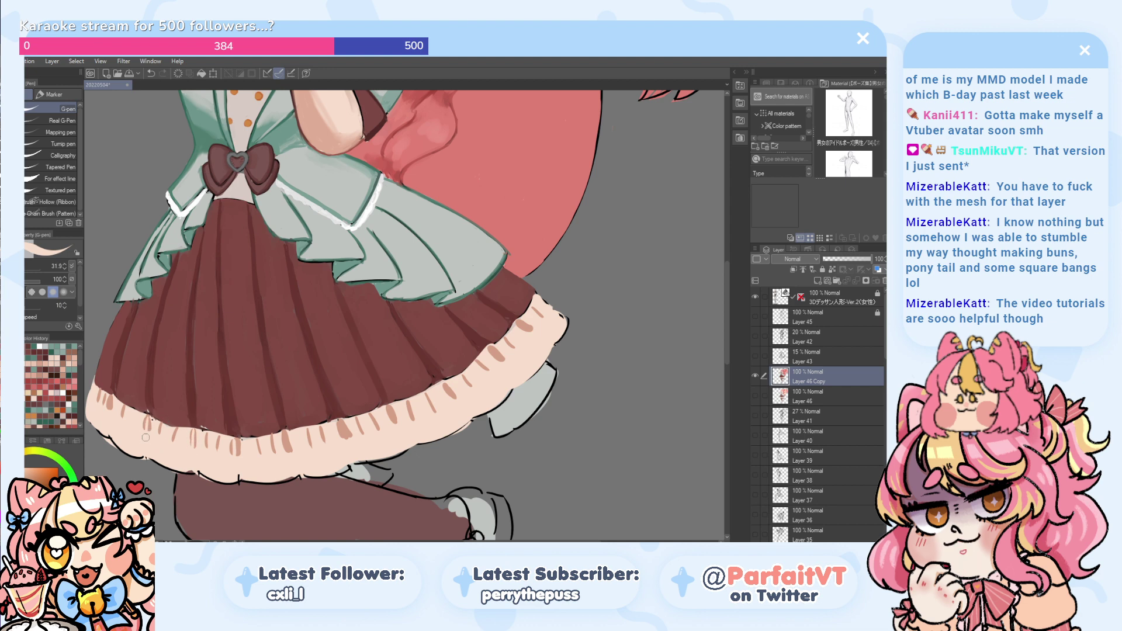
left_click_drag(150, 418, 144, 435)
key("ctrl+z")
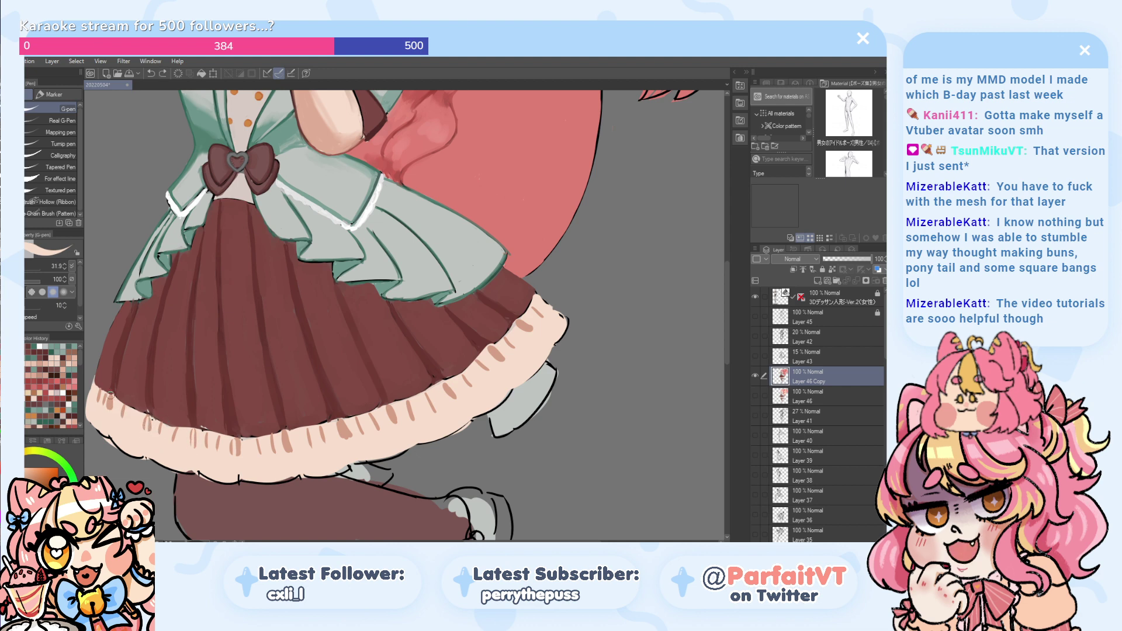
left_click_drag(111, 398, 109, 420)
key("ctrl+z")
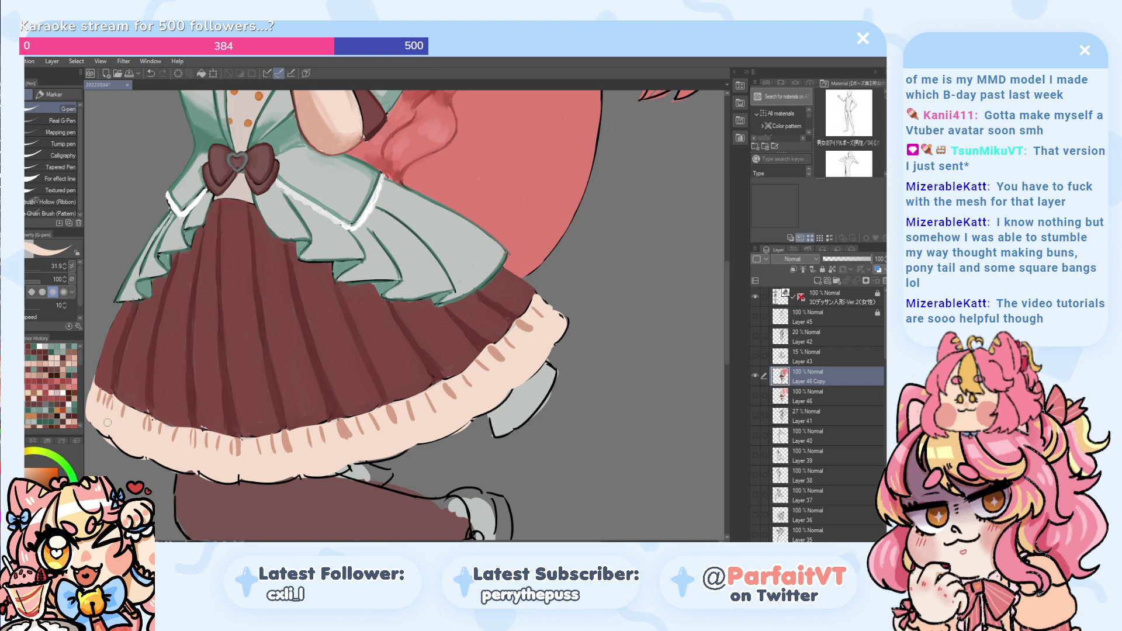
left_click(111, 401, "alt")
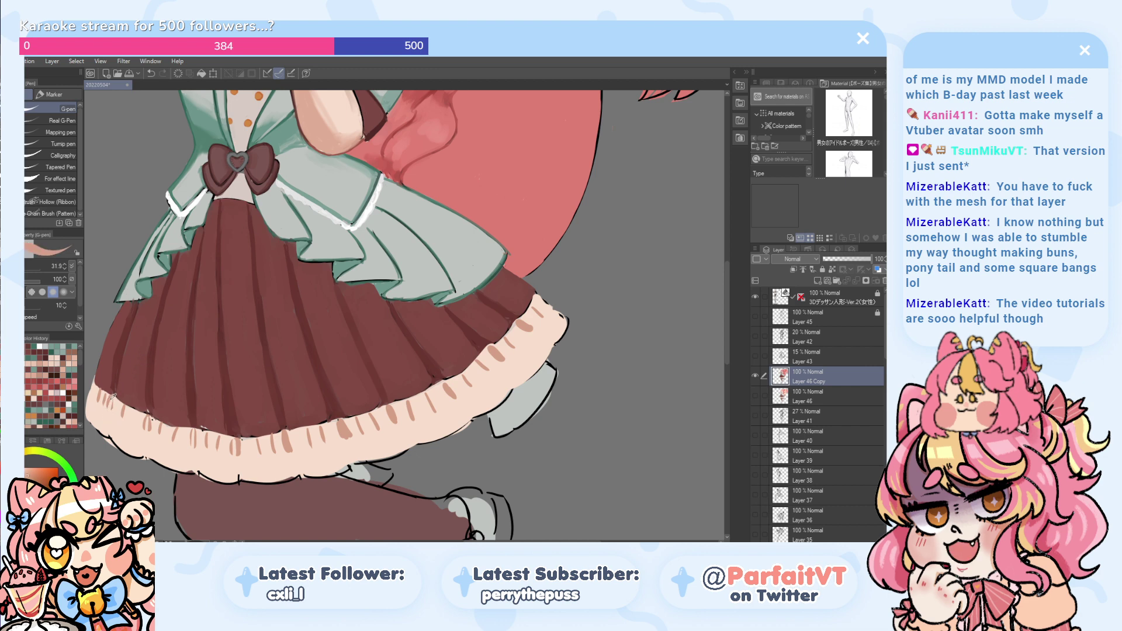
left_click_drag(114, 396, 115, 416)
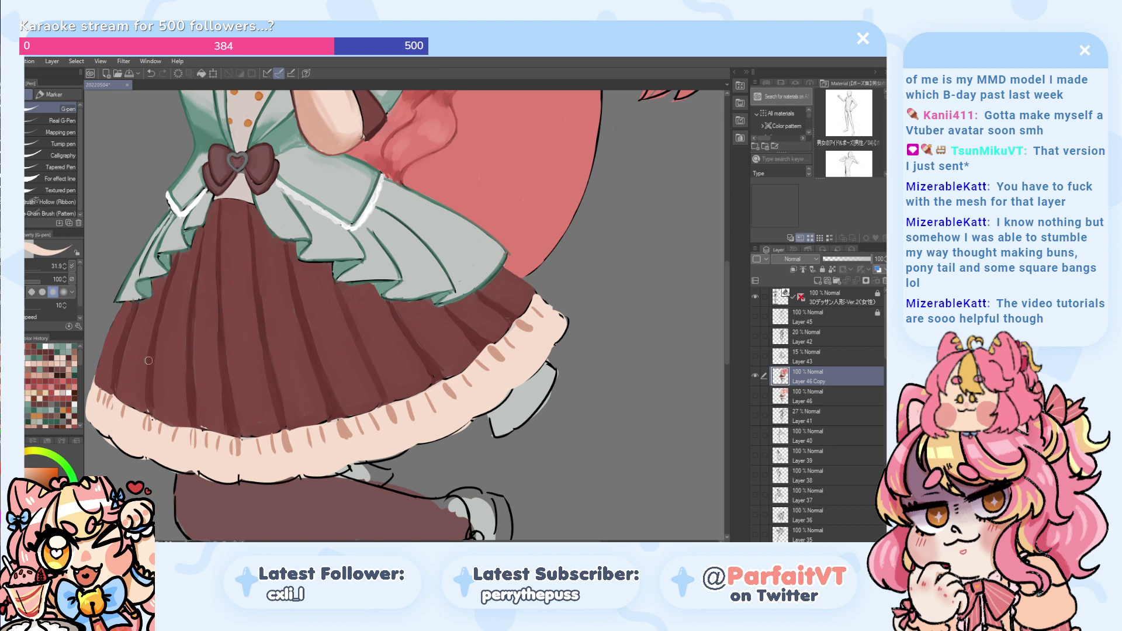
key("x")
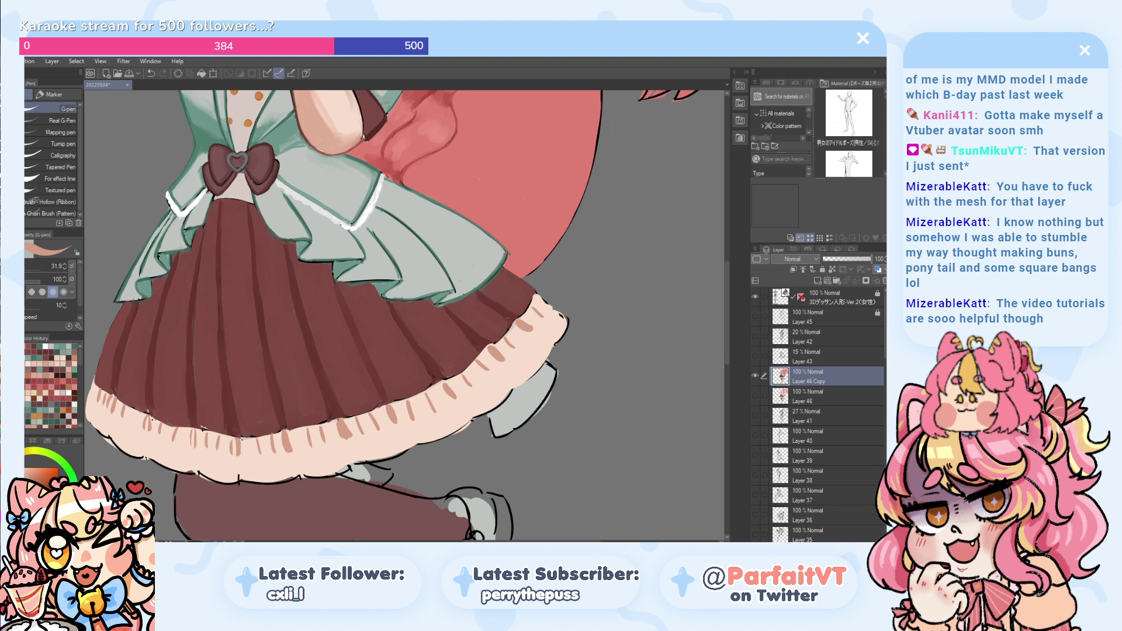
- Blend the fold marks at the trim's left end with cream using the Dense watercolor brush, undoing unwanted strokes
key("b")
left_click_drag(112, 409, 96, 408)
key("ctrl+z")
key("ctrl+z")
left_click(111, 420, "alt")
key("ctrl+z")
key("ctrl+z")
key("ctrl+z")
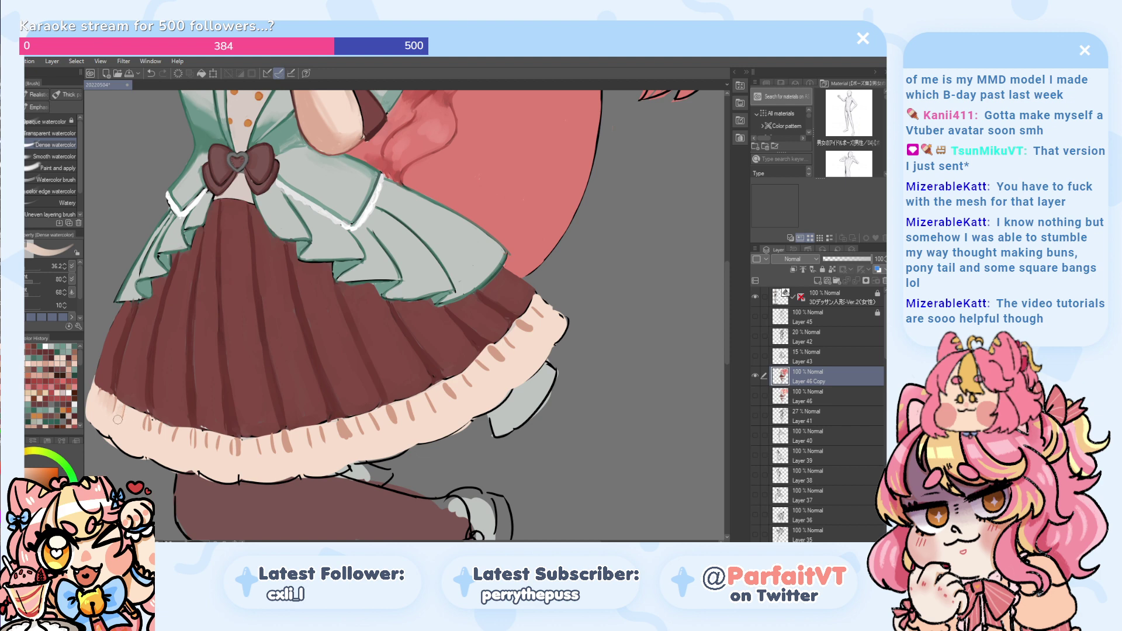
mouse_move(145, 419)
left_mouse_down()
mouse_move(143, 446)
mouse_move(144, 425)
left_mouse_up()
key("ctrl+z")
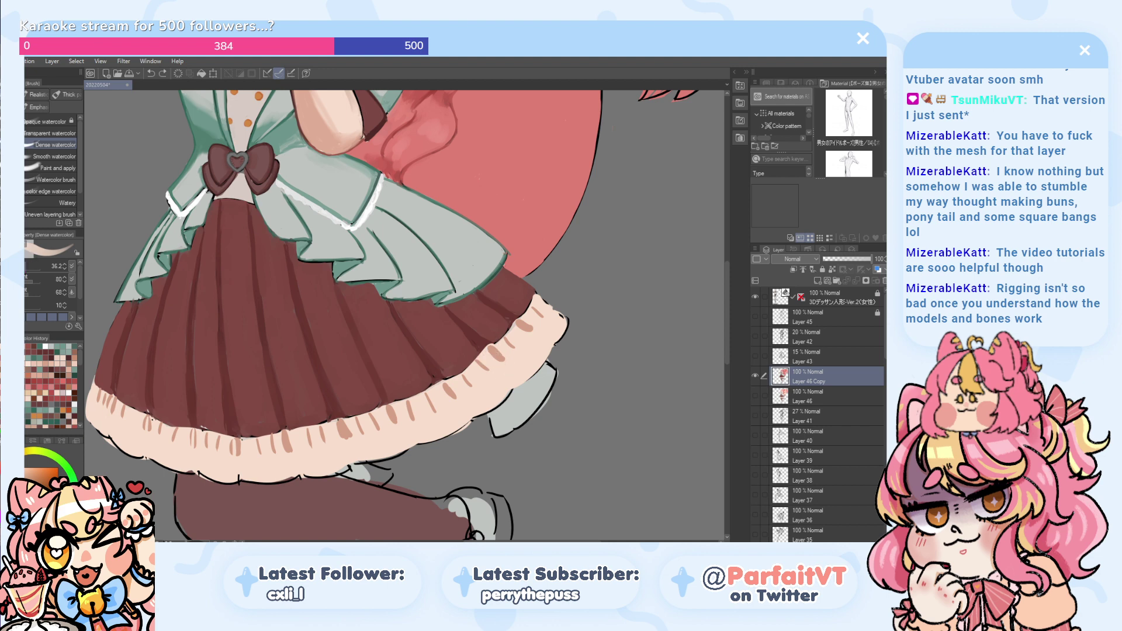
- Reduce the Dense watercolor brush to 19.3 and soften the broad fold marks along the right half of the trim
left_click_drag(28, 271, 26, 271)
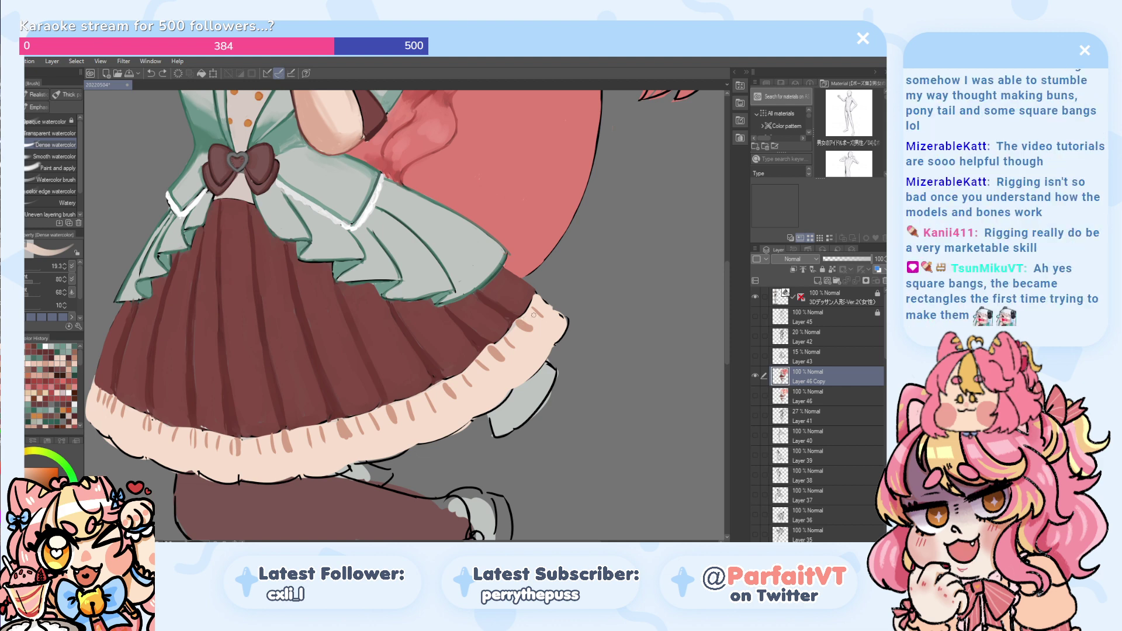
left_click_drag(518, 322, 532, 330)
key("ctrl+z")
key("ctrl+z")
left_click_drag(498, 354, 501, 358)
key("ctrl+z")
key("ctrl+z")
key("ctrl+z")
key("ctrl+z")
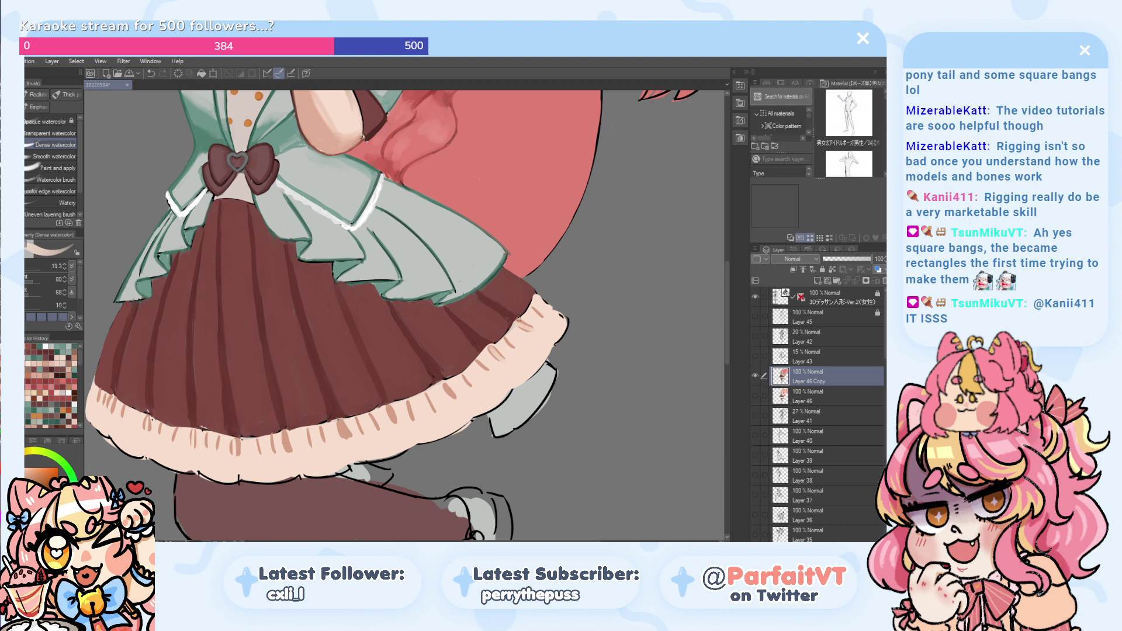
mouse_move(396, 425)
left_mouse_down()
mouse_move(389, 408)
mouse_move(396, 424)
left_mouse_up()
key("ctrl+z")
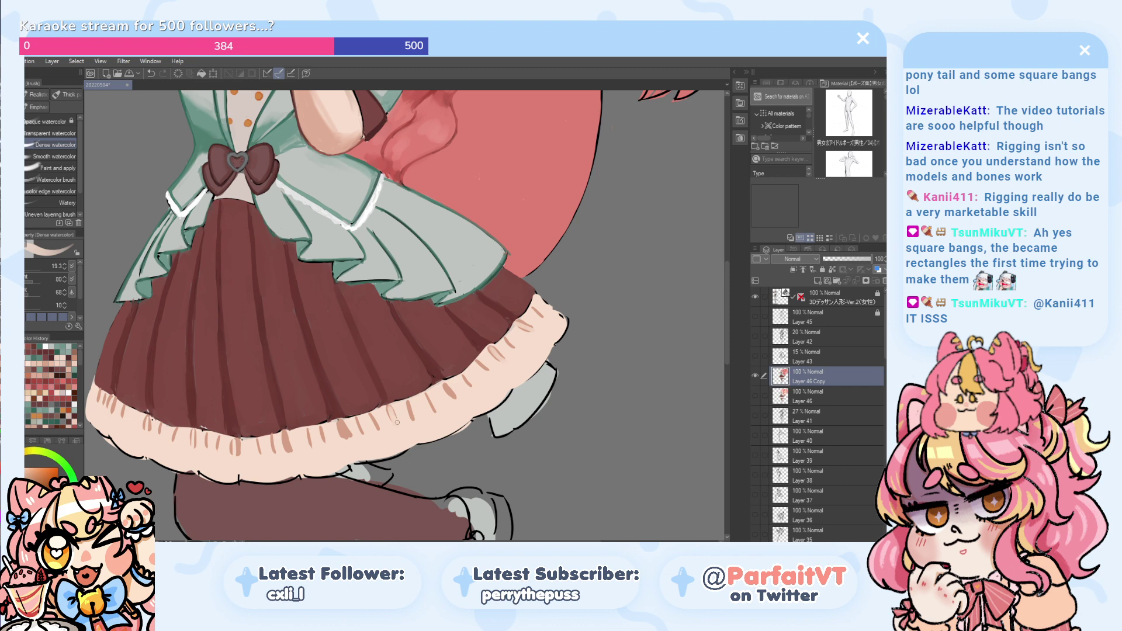
left_click_drag(454, 397, 441, 379)
key("ctrl+z")
key("ctrl+z")
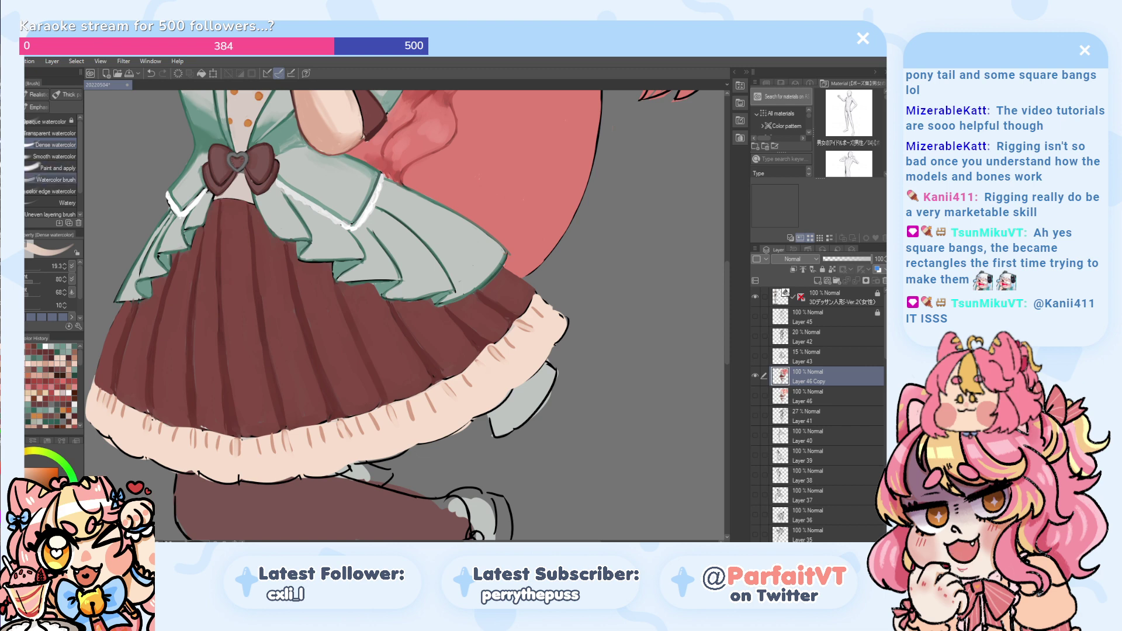
- With the G-pen, sample the fold tan and add more thin marks from the trim's left end to its middle
key("p")
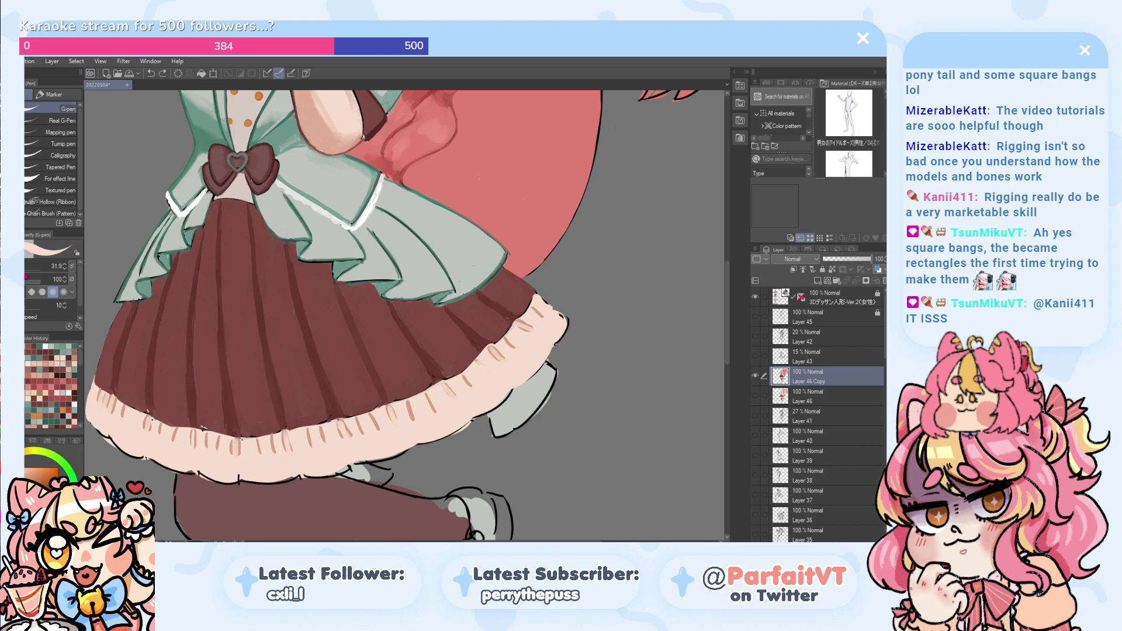
left_click(171, 423, "alt")
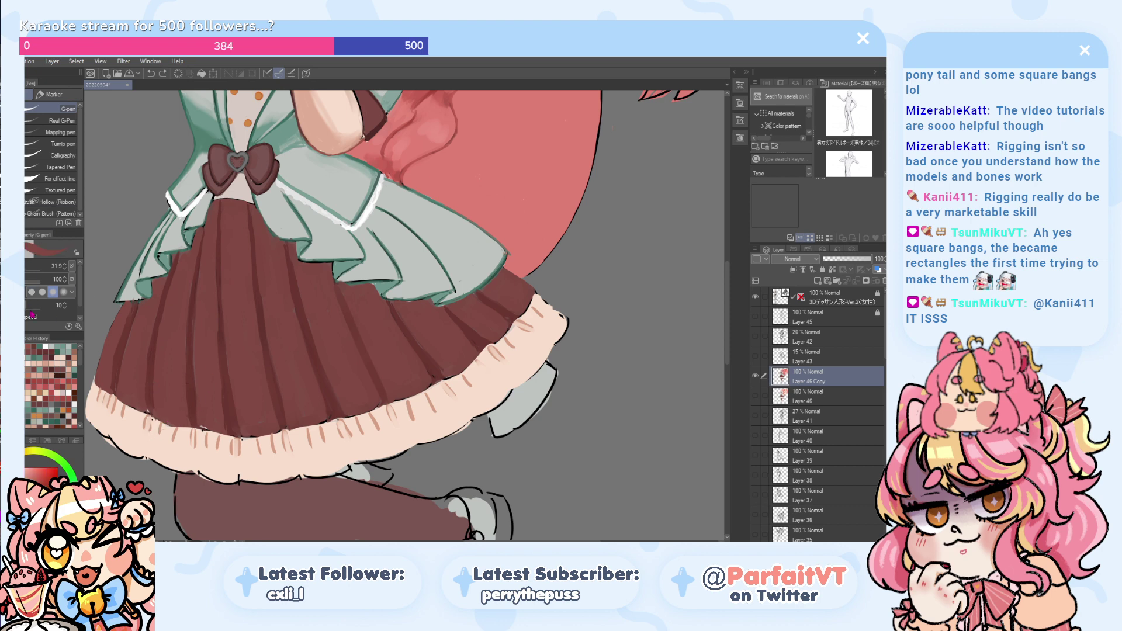
left_click(172, 429, "alt")
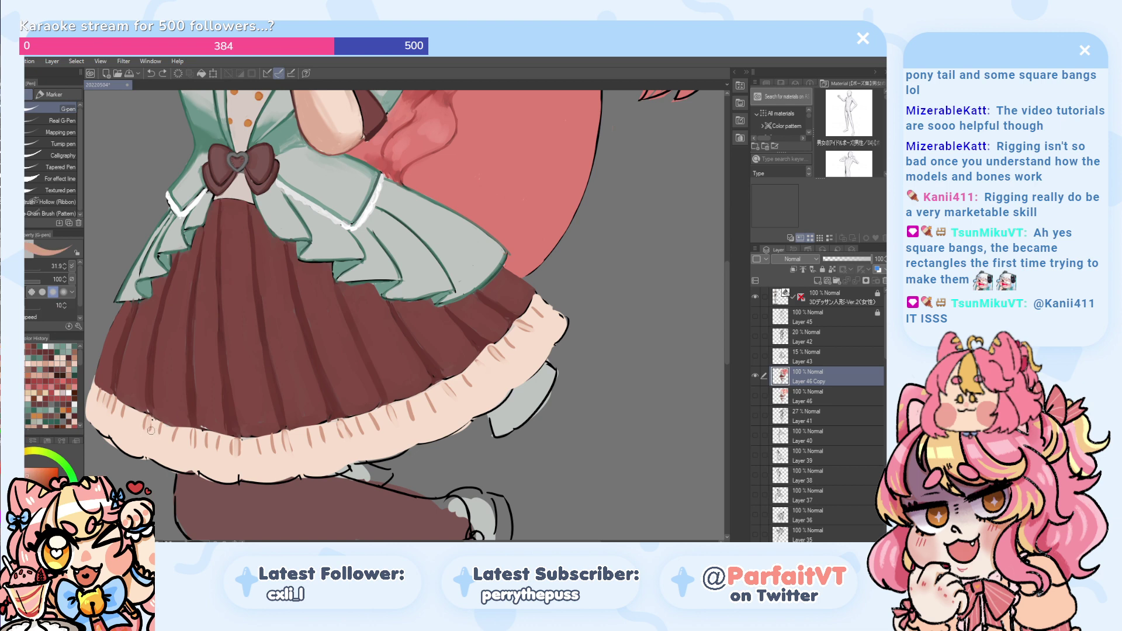
key("ctrl+z")
left_click_drag(150, 434, 152, 437)
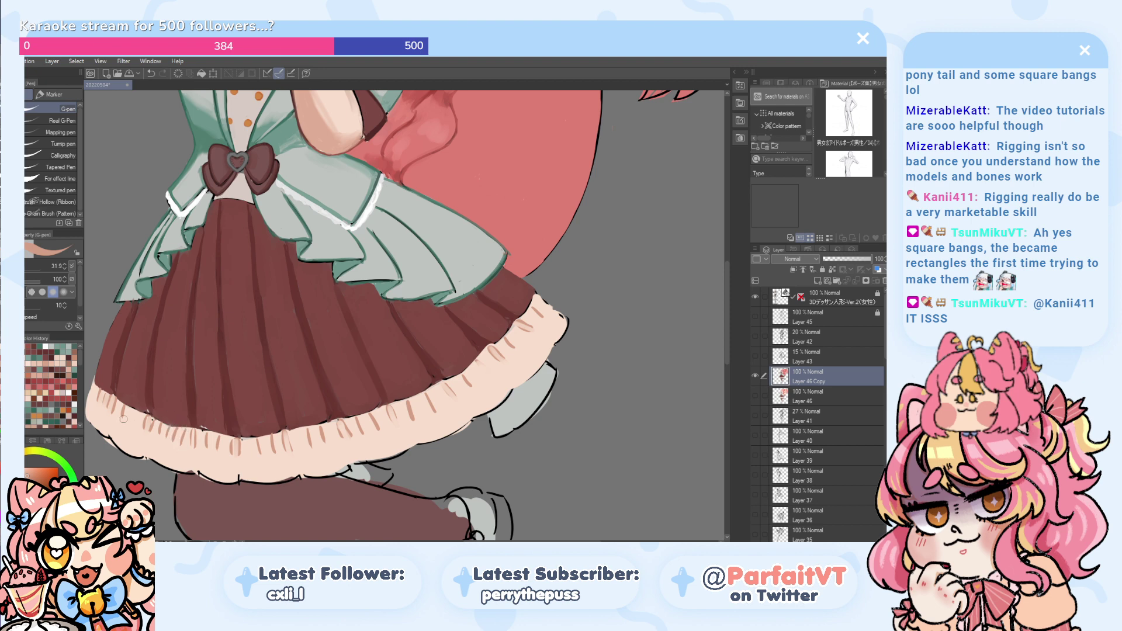
left_click_drag(135, 415, 128, 419)
key("ctrl+z")
key("ctrl+z")
key("ctrl+z")
mouse_move(250, 441)
left_mouse_down()
mouse_move(248, 453)
mouse_move(266, 453)
left_mouse_up()
key("ctrl+z")
key("ctrl+z")
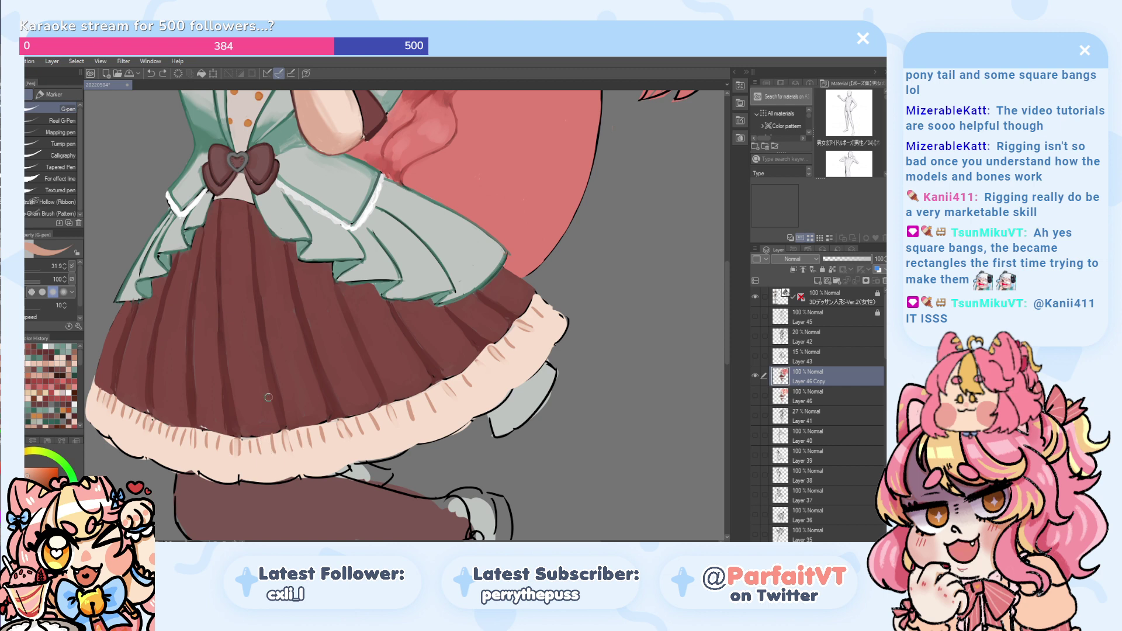
- Fill the remaining gaps with thin tan fold marks along the trim's right half and at its far left end
key("ctrl+z")
mouse_move(419, 403)
left_mouse_down()
mouse_move(392, 425)
mouse_move(390, 395)
mouse_move(402, 425)
mouse_move(394, 398)
mouse_move(399, 424)
mouse_move(398, 400)
mouse_move(479, 379)
mouse_move(497, 343)
mouse_move(494, 367)
left_mouse_up()
key("ctrl+z")
key("ctrl+z")
key("ctrl+z")
key("ctrl+z")
key("ctrl+z")
mouse_move(528, 334)
left_mouse_down()
mouse_move(516, 325)
mouse_move(530, 335)
mouse_move(527, 323)
left_mouse_up()
key("ctrl+z")
key("ctrl+z")
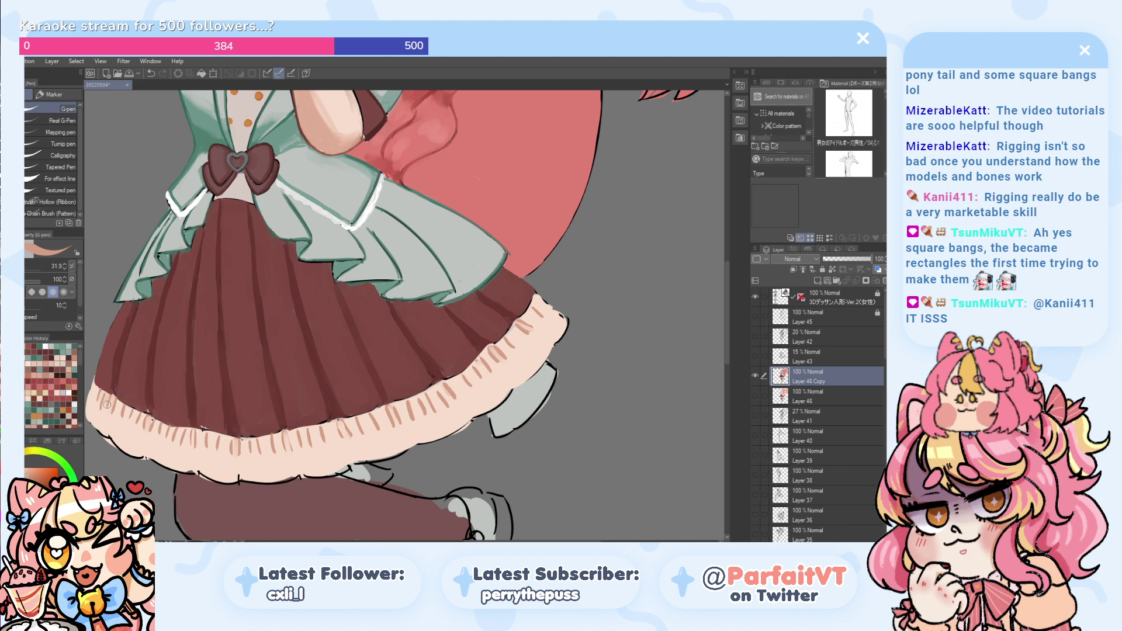
key("ctrl+z")
left_click_drag(101, 401, 102, 409)
key("ctrl+z")
- Draw a broken tan line beneath the fold marks along the trim from its right end to the left, undoing stray strokes
left_click_drag(547, 311, 519, 343)
key("ctrl+z")
key("ctrl+z")
key("ctrl+z")
key("ctrl+z")
key("ctrl+z")
mouse_move(525, 334)
left_mouse_down()
mouse_move(485, 386)
mouse_move(498, 370)
mouse_move(411, 430)
mouse_move(430, 424)
mouse_move(363, 443)
left_mouse_up()
key("ctrl+z")
key("ctrl+z")
key("ctrl+z")
key("ctrl+z")
key("ctrl+z")
key("ctrl+z")
key("ctrl+z")
key("ctrl+z")
key("ctrl+z")
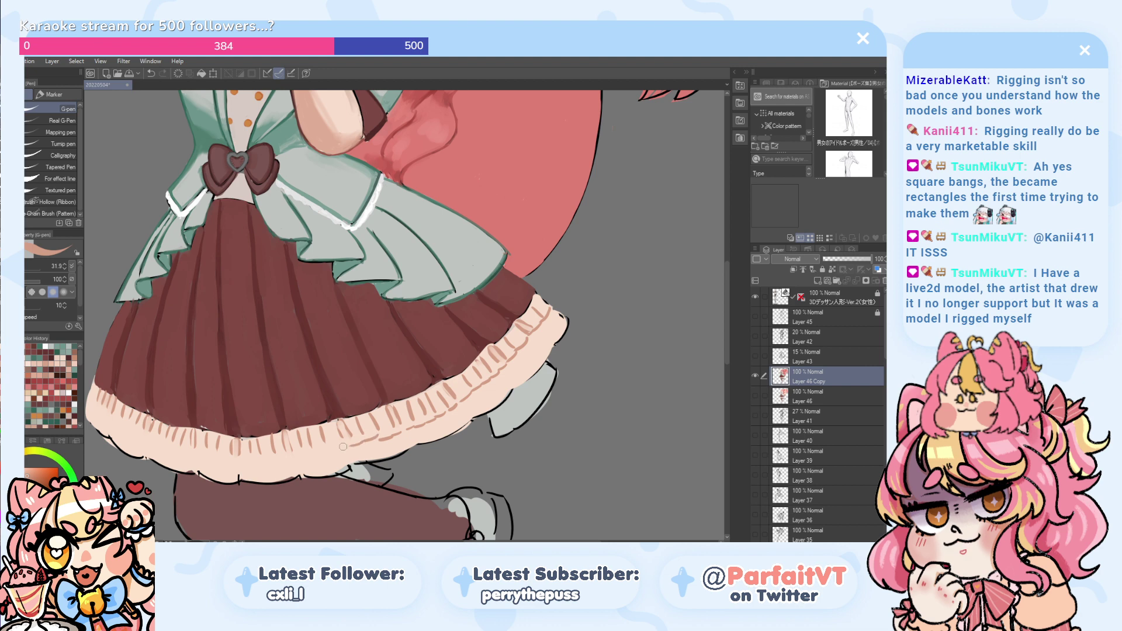
key("ctrl+z")
left_click_drag(342, 449, 300, 459)
key("ctrl+z")
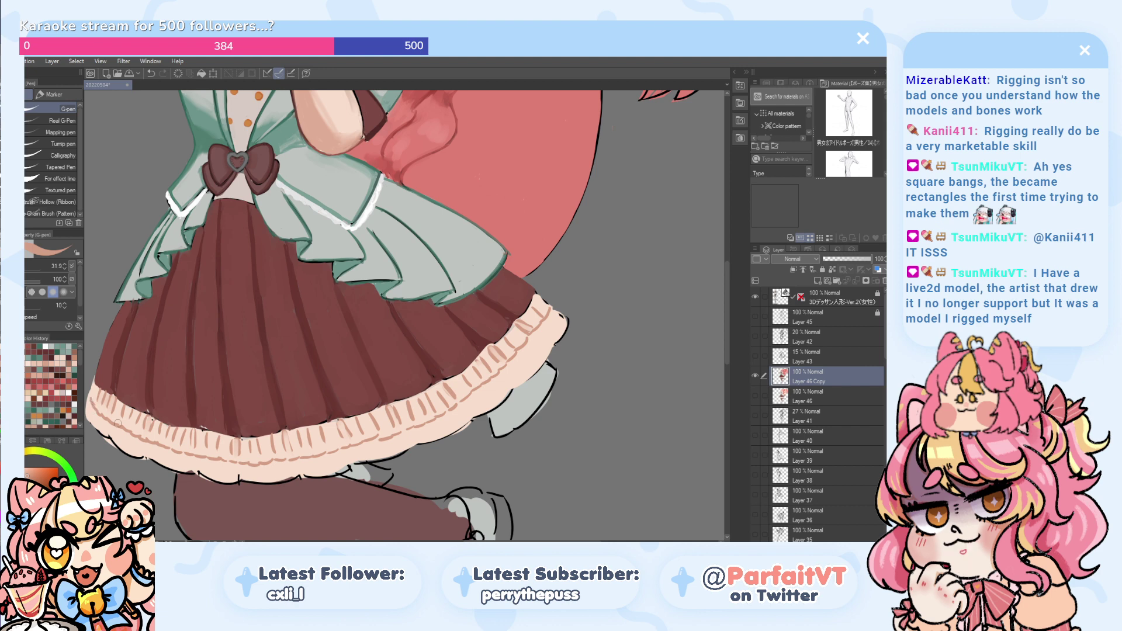
- Switch to the Dense watercolor brush and shade soft tan between the fold marks on the right part of the trim
key("p")
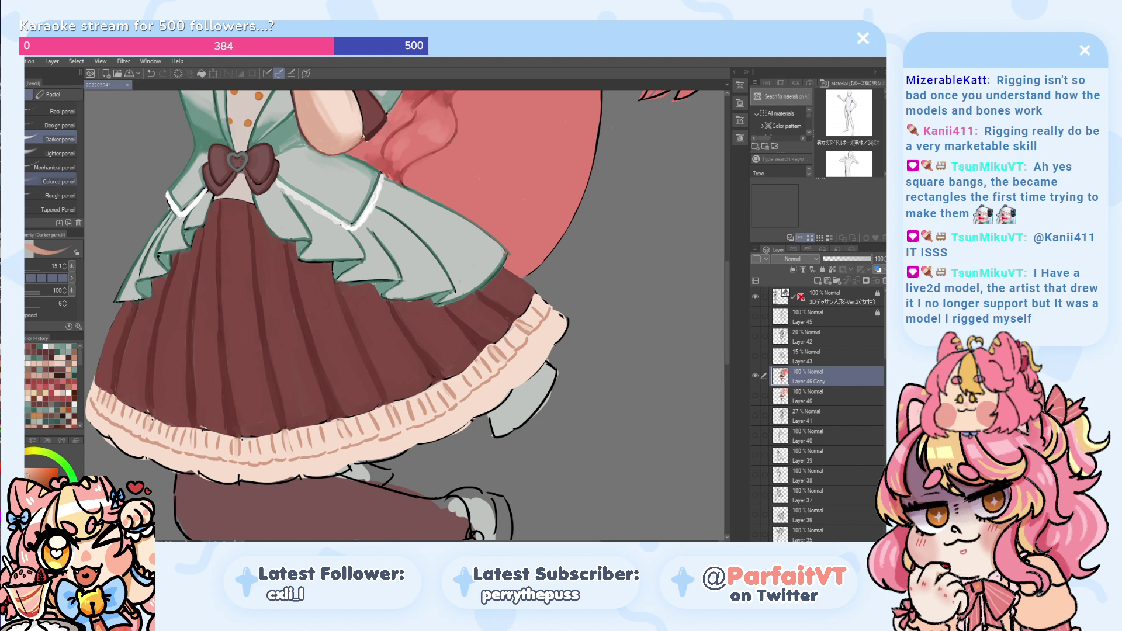
key("b")
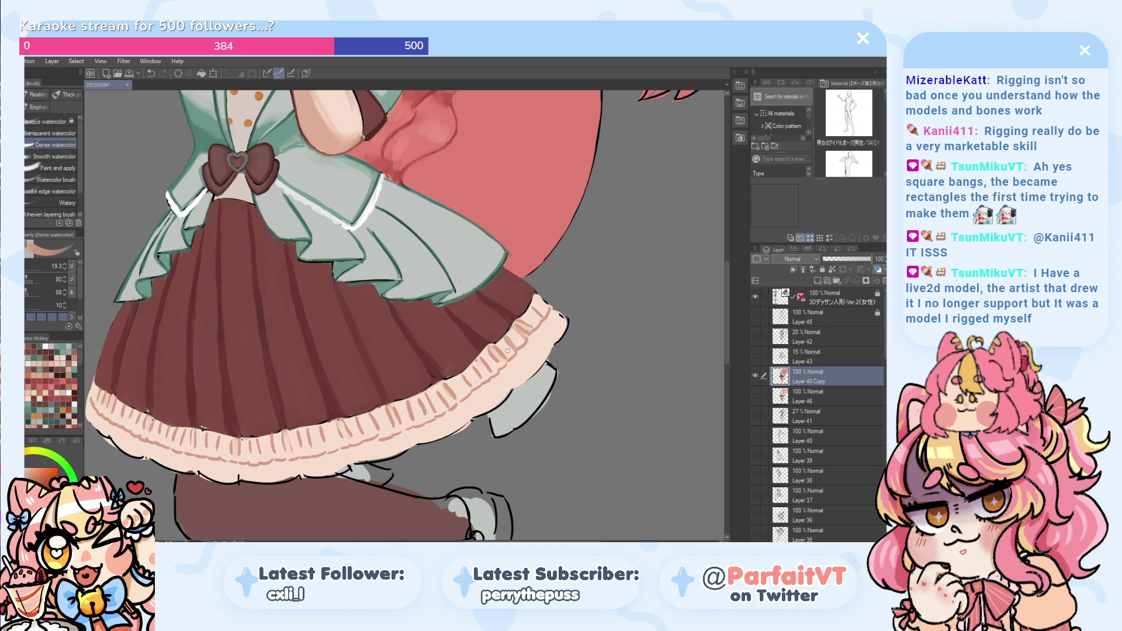
key("ctrl+z")
key("ctrl+z")
mouse_move(480, 383)
left_mouse_down()
mouse_move(479, 395)
mouse_move(477, 385)
mouse_move(453, 398)
left_mouse_up()
key("ctrl+z")
key("ctrl+z")
key("ctrl+z")
key("ctrl+z")
key("ctrl+z")
- Shade soft tan along the upper edge of the trim at its far right and far left ends
left_click_drag(547, 308, 540, 298)
key("ctrl+z")
key("ctrl+z")
mouse_move(94, 392)
left_mouse_down()
mouse_move(123, 406)
mouse_move(109, 397)
mouse_move(121, 424)
left_mouse_up()
key("ctrl+z")
key("ctrl+z")
key("ctrl+z")
key("ctrl+z")
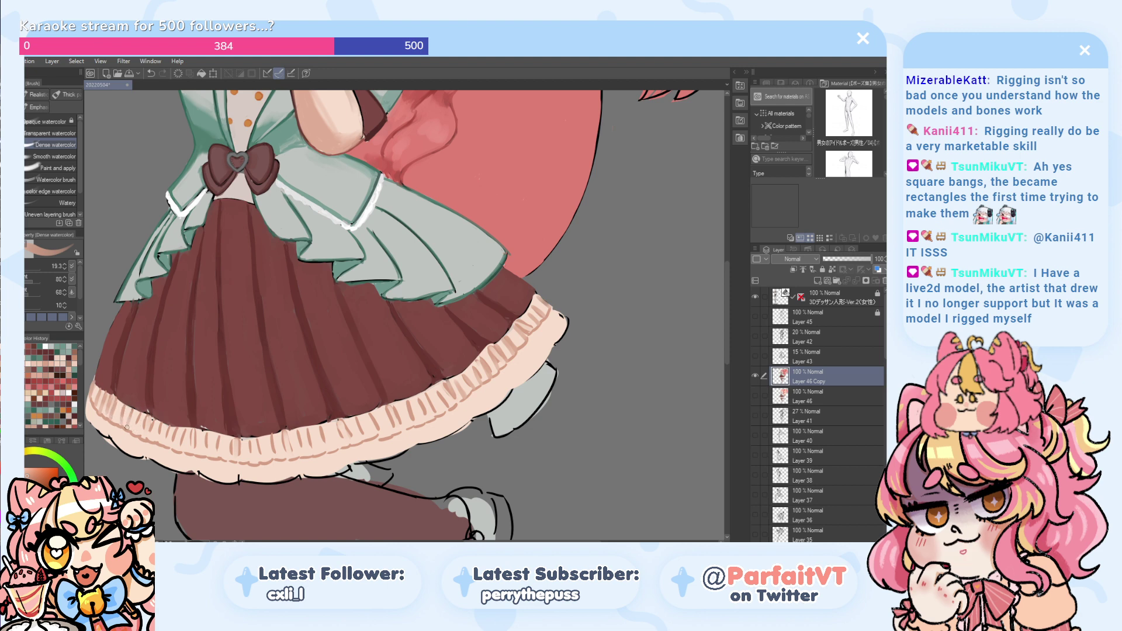
- Shade soft tan between the fold marks from the left part of the trim to just past its middle, undoing stray strokes
mouse_move(135, 415)
left_mouse_down()
mouse_move(159, 443)
mouse_move(175, 432)
mouse_move(182, 455)
mouse_move(193, 435)
mouse_move(194, 453)
mouse_move(200, 425)
mouse_move(193, 454)
mouse_move(196, 428)
mouse_move(193, 452)
mouse_move(193, 434)
mouse_move(215, 449)
mouse_move(209, 434)
mouse_move(205, 455)
mouse_move(207, 437)
mouse_move(218, 457)
mouse_move(222, 444)
mouse_move(252, 452)
mouse_move(233, 449)
mouse_move(242, 464)
mouse_move(302, 453)
mouse_move(313, 463)
mouse_move(352, 440)
left_mouse_up()
key("ctrl+z")
key("ctrl+z")
key("ctrl+z")
key("ctrl+z")
key("ctrl+z")
key("ctrl+z")
key("ctrl+z")
key("ctrl+z")
key("ctrl+z")
key("ctrl+z")
key("ctrl+z")
key("ctrl+z")
key("ctrl+z")
key("ctrl+z")
key("ctrl+z")
key("ctrl+z")
key("ctrl+z")
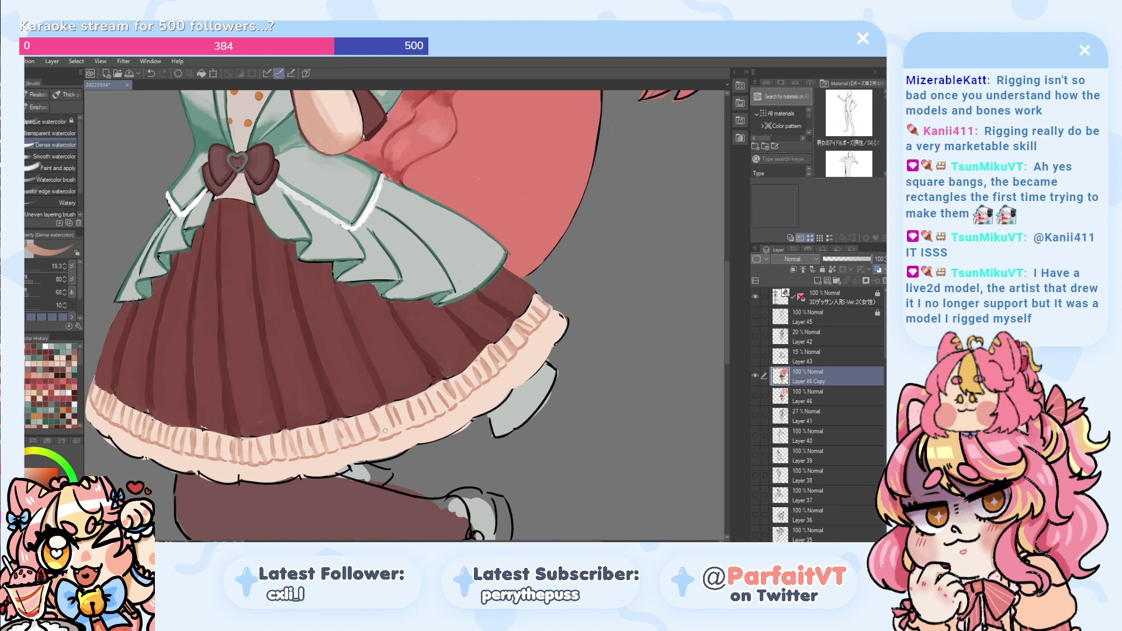
- Shade the gaps between the fold marks right of the trim's middle in soft tan to join the earlier shading
mouse_move(387, 411)
left_mouse_down()
mouse_move(422, 407)
mouse_move(404, 422)
mouse_move(432, 396)
mouse_move(409, 418)
mouse_move(404, 401)
mouse_move(442, 408)
left_mouse_up()
key("ctrl+z")
key("ctrl+z")
key("ctrl+z")
key("ctrl+z")
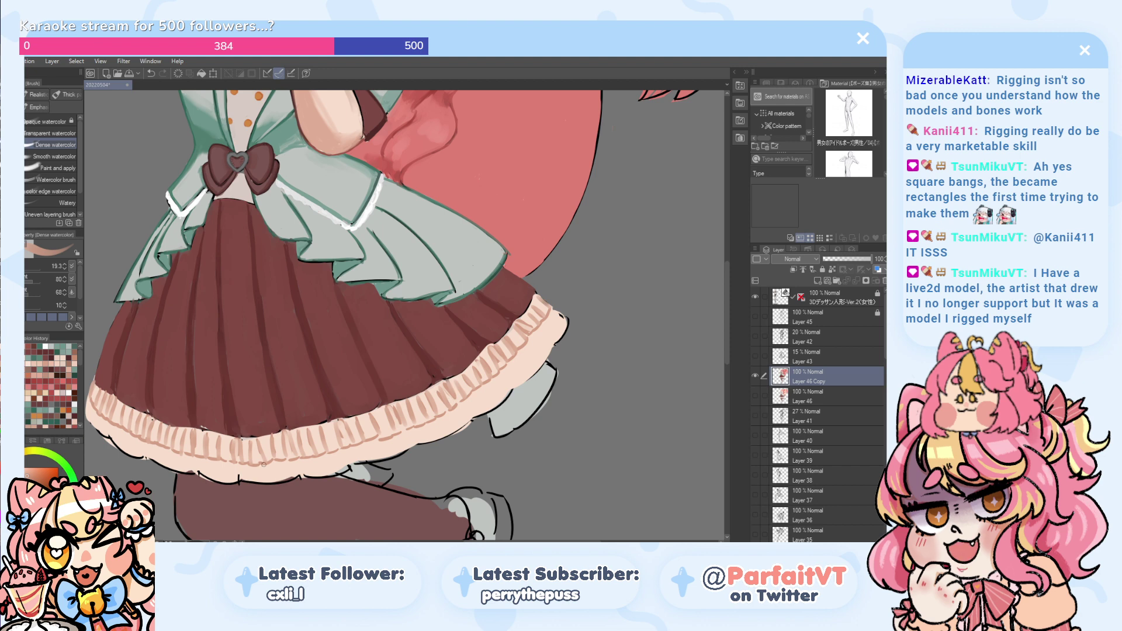
- Sample the trim's cream and soften the tan line beneath the fold marks on the right half with Dense watercolor
left_click(368, 454, "alt")
left_click_drag(408, 429, 487, 384)
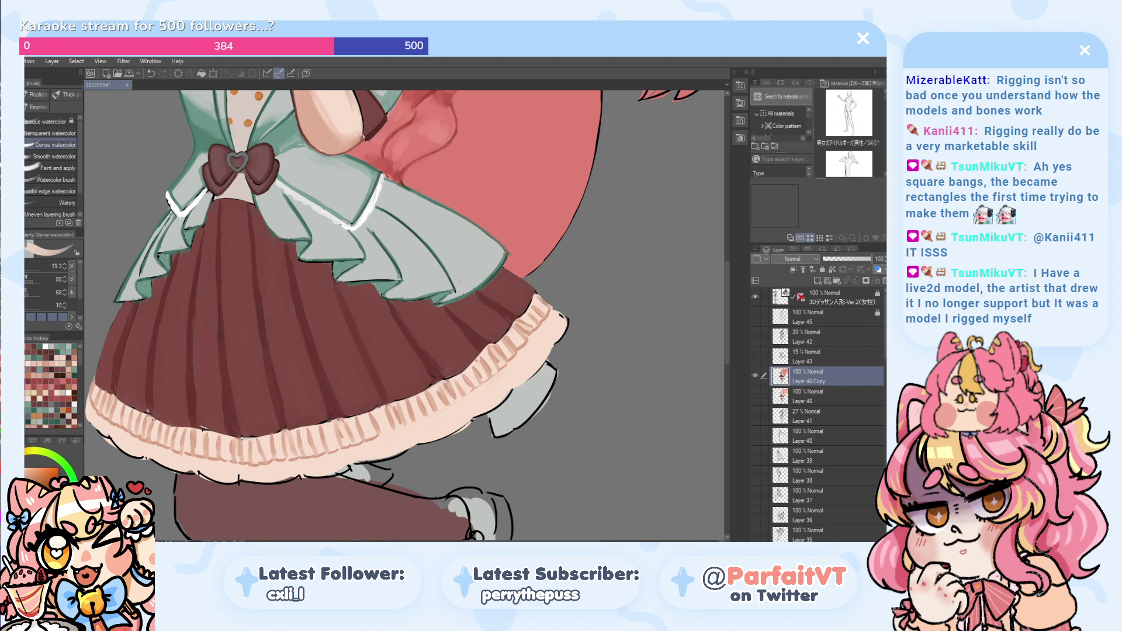
key("p")
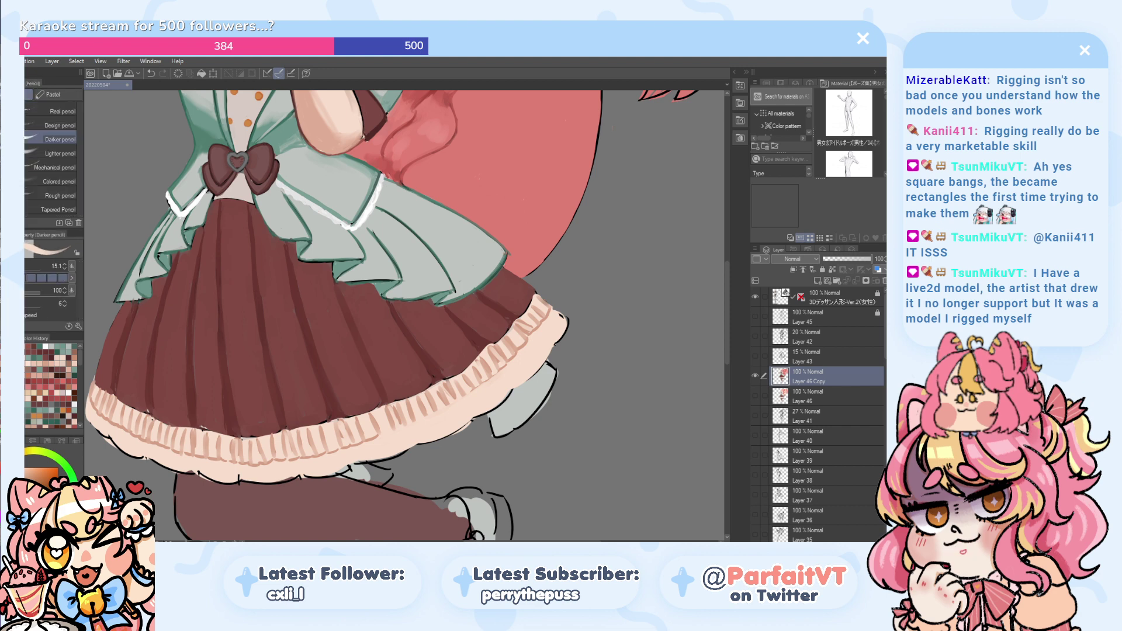
key("b")
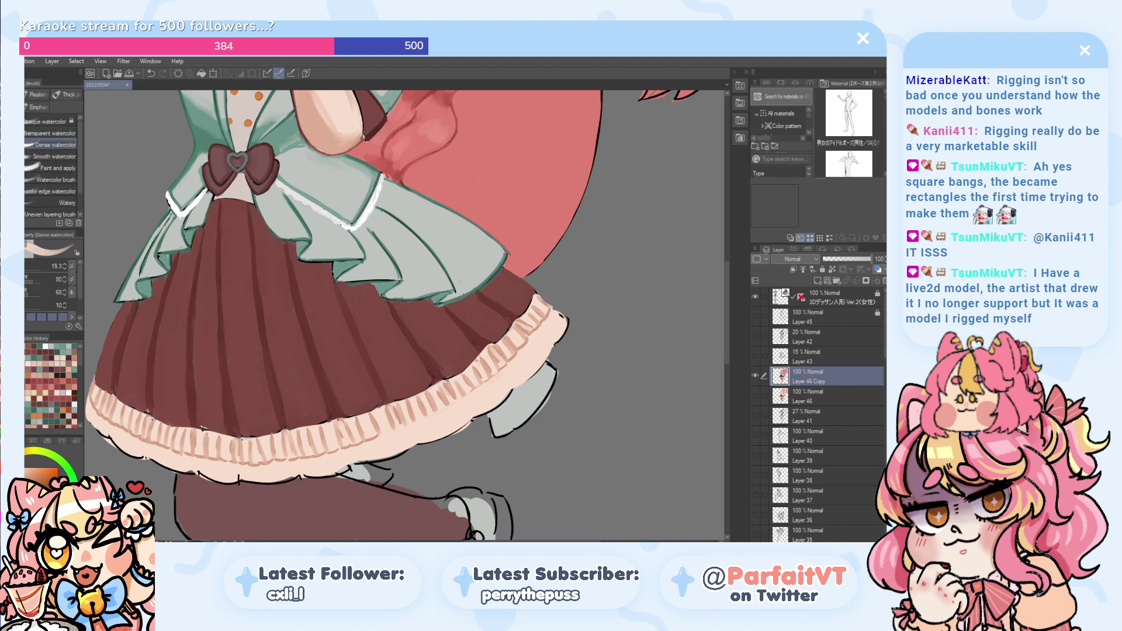
key("x")
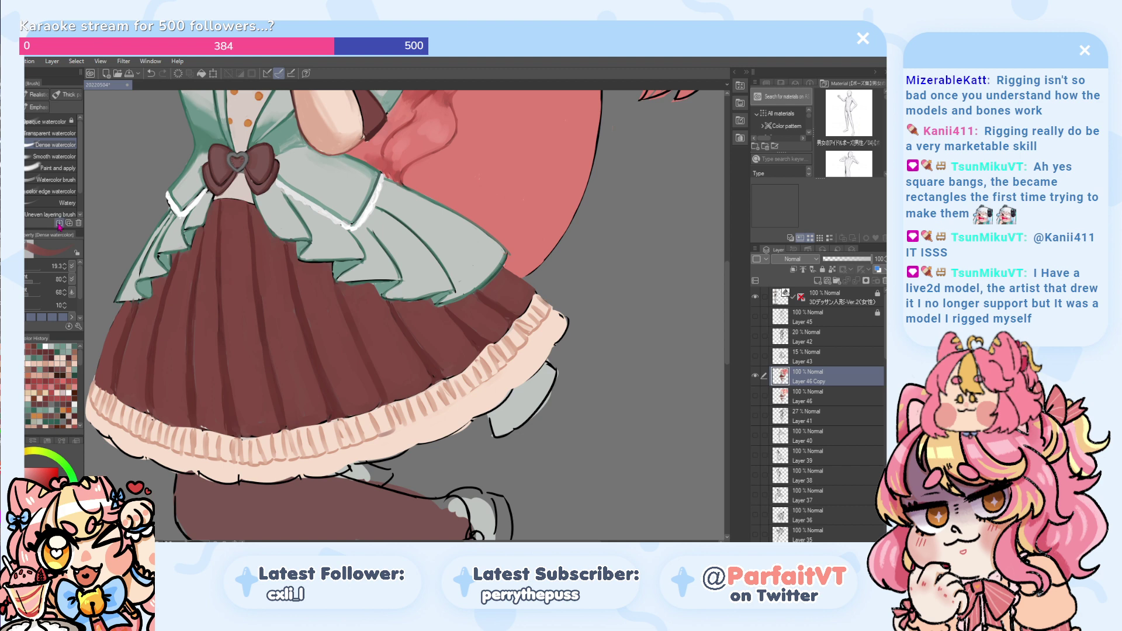
- Undo the last stroke, retouch the trim just right of its middle, and sample the tan there
key("ctrl+z")
key("x")
left_click_drag(389, 429, 377, 439)
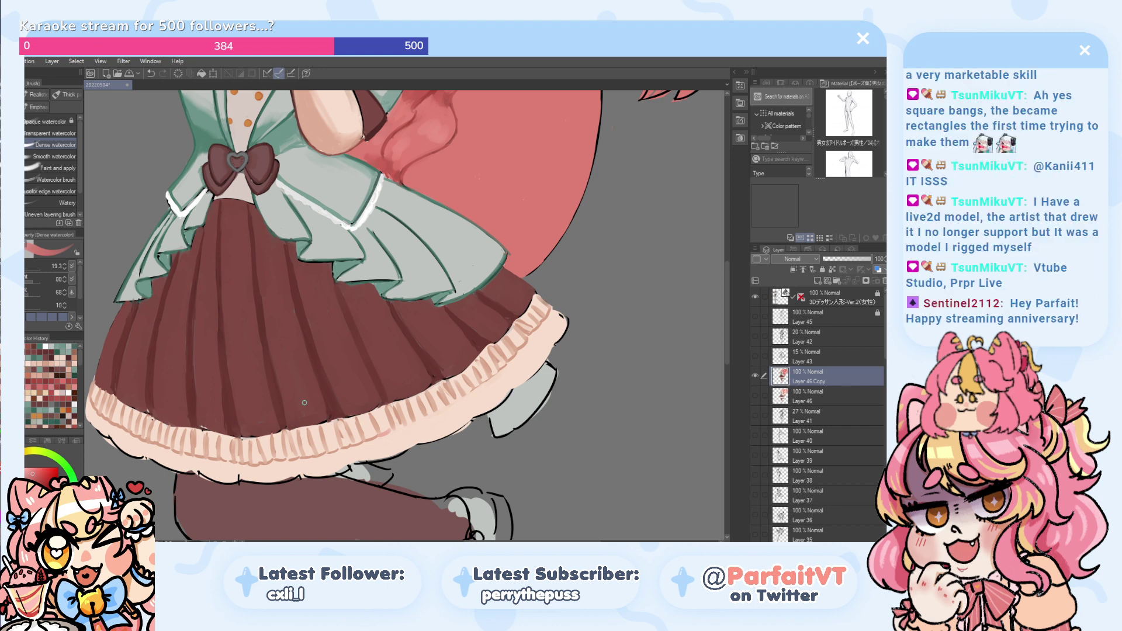
left_click(372, 440, "alt")
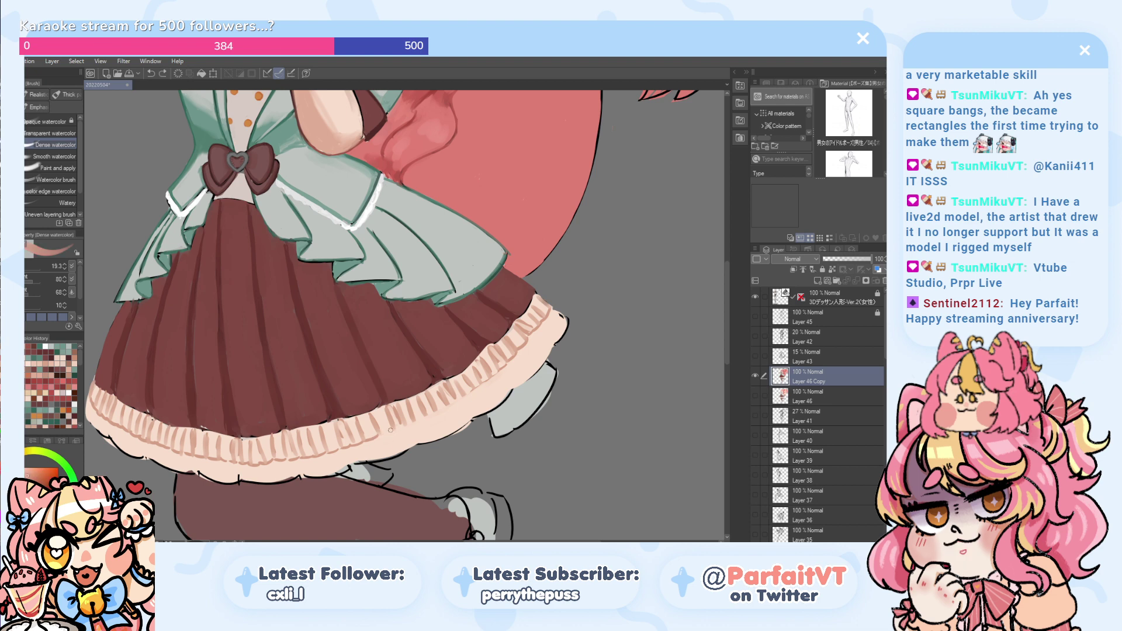
key("p")
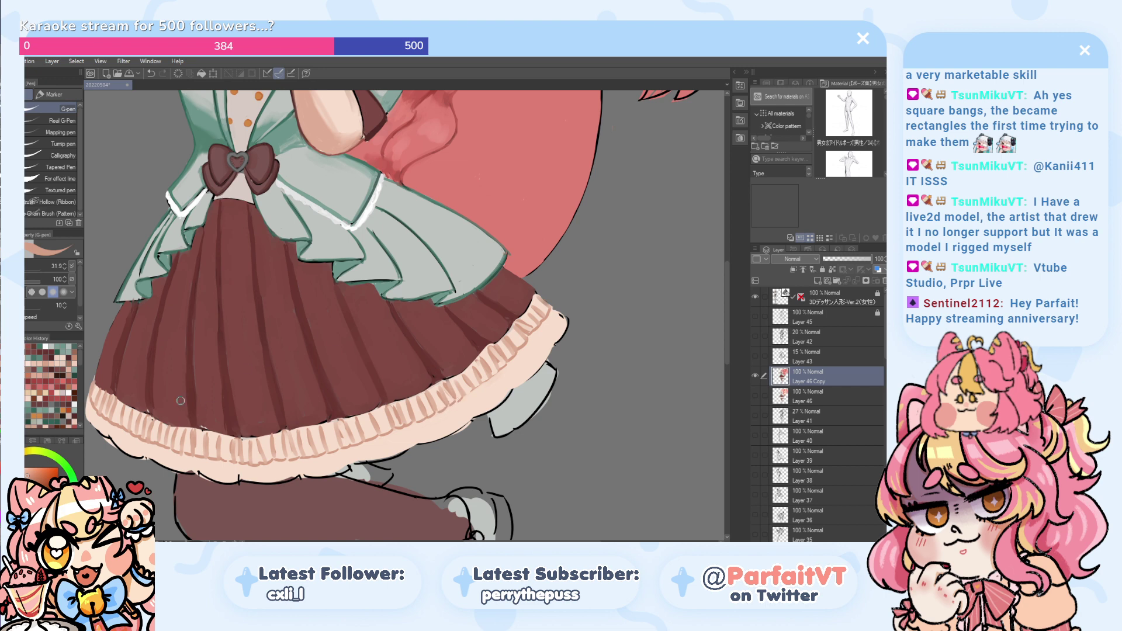
key("b")
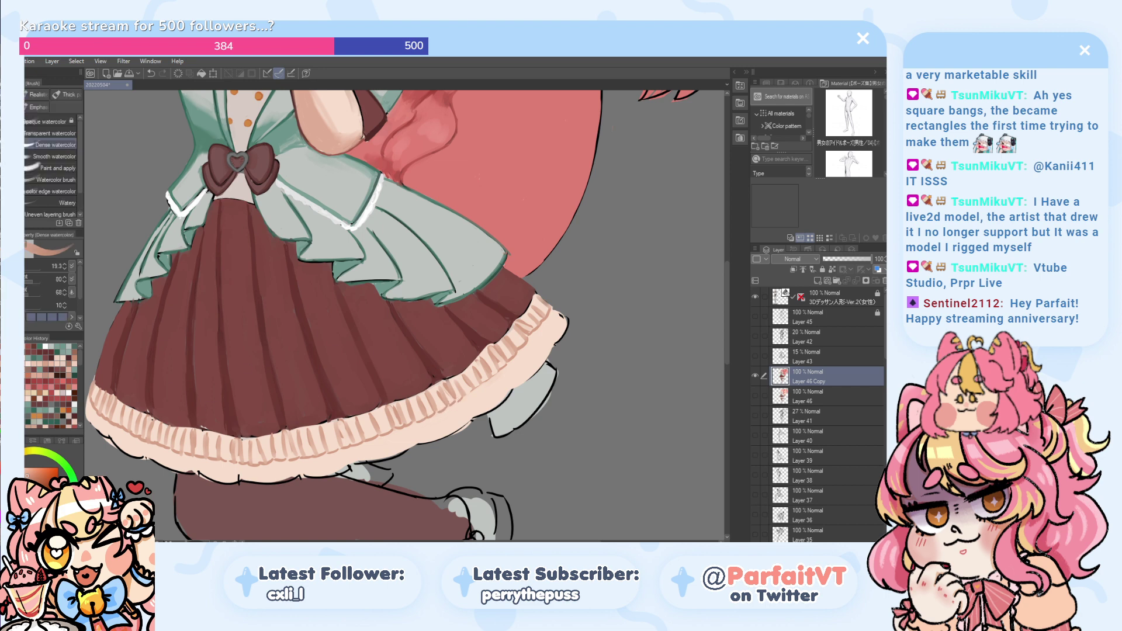
key("e")
key("b")
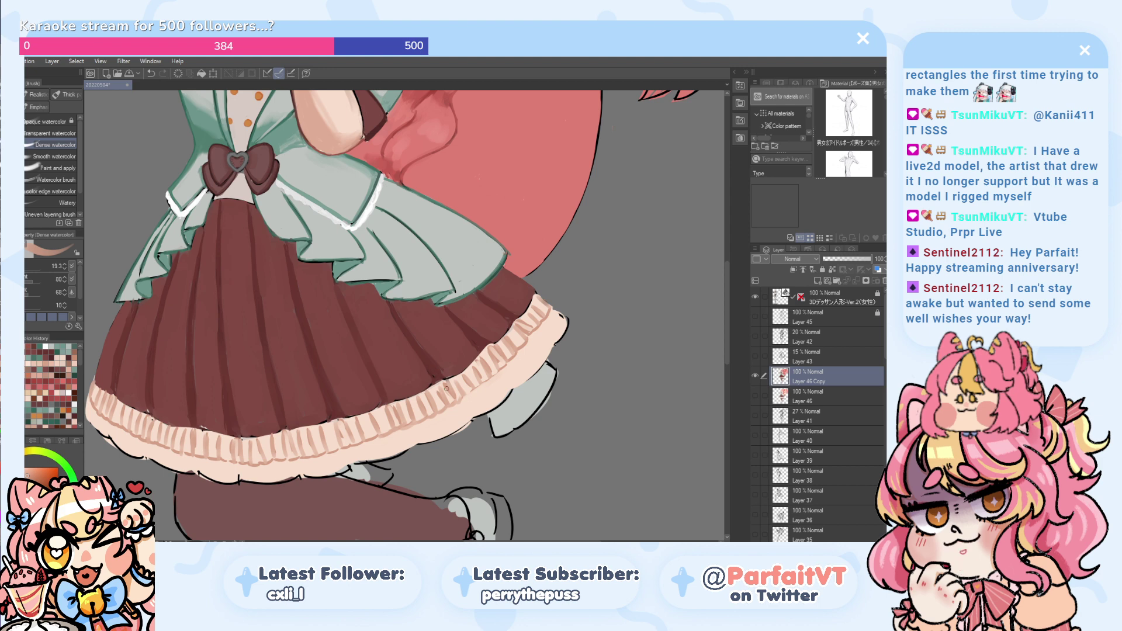
key("period")
key("period")
key("period")
key("period")
key("period")
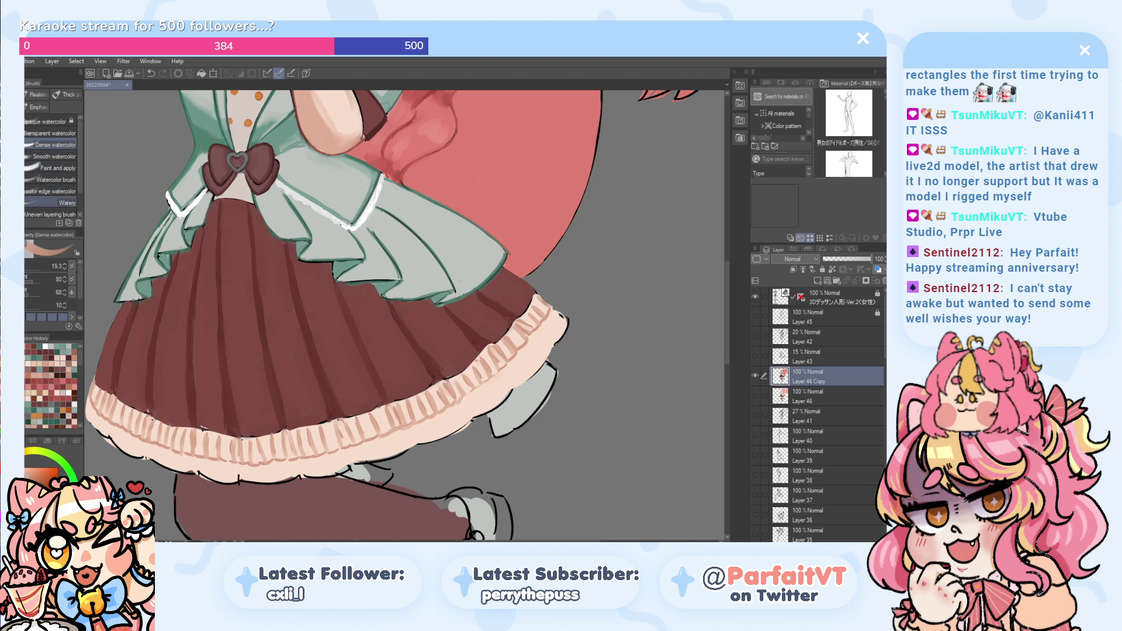
key("comma")
key("comma")
key("comma")
key("comma")
key("comma")
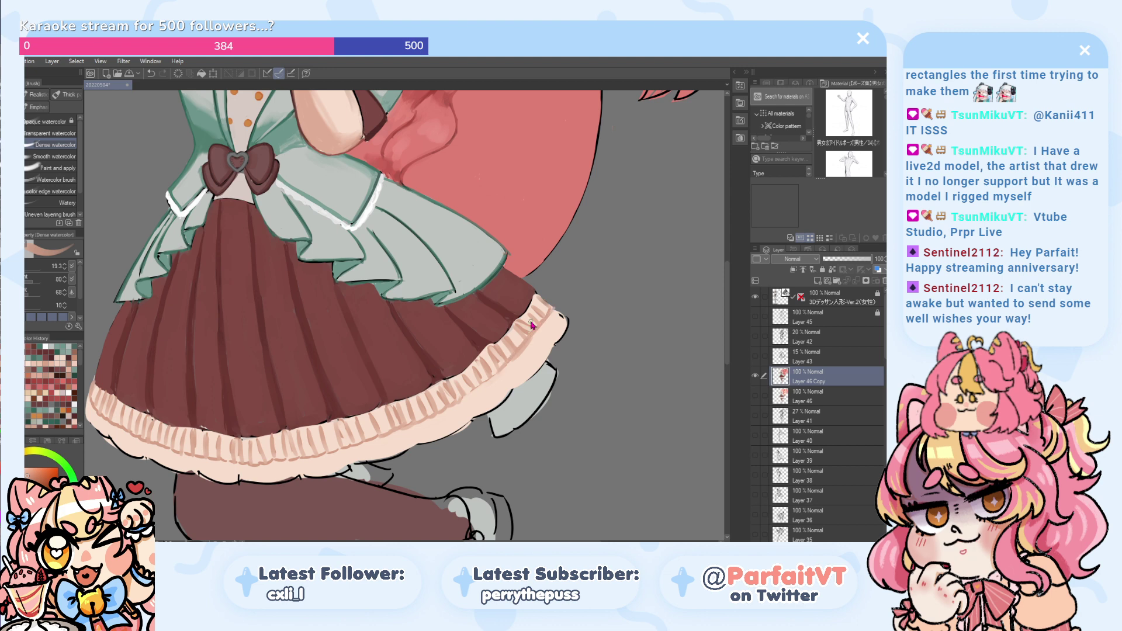
key("ctrl+z")
left_click_drag(502, 363, 549, 317)
key("ctrl+z")
left_click_drag(177, 431, 176, 453)
key("ctrl+z")
left_click(54, 156)
key("ctrl+z")
key("ctrl+z")
key("ctrl+z")
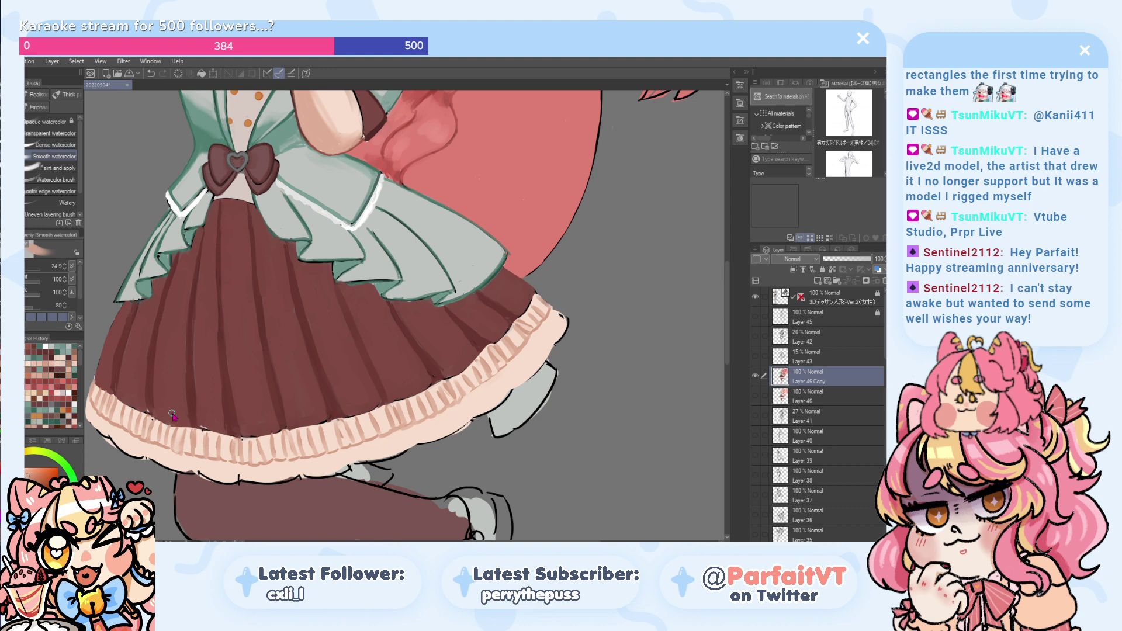
- Fill the gaps between the trim's fold marks with sampled tan from the left end to past the middle, using Dense watercolor
left_click(55, 144)
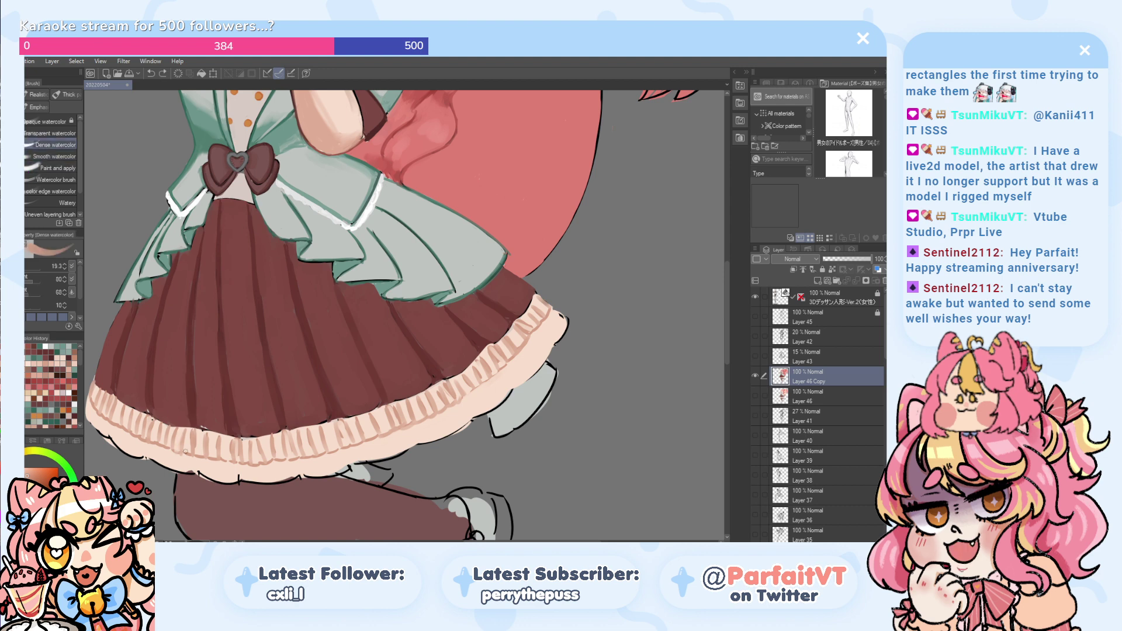
key("ctrl+z")
key("ctrl+z")
left_click_drag(188, 436, 187, 450)
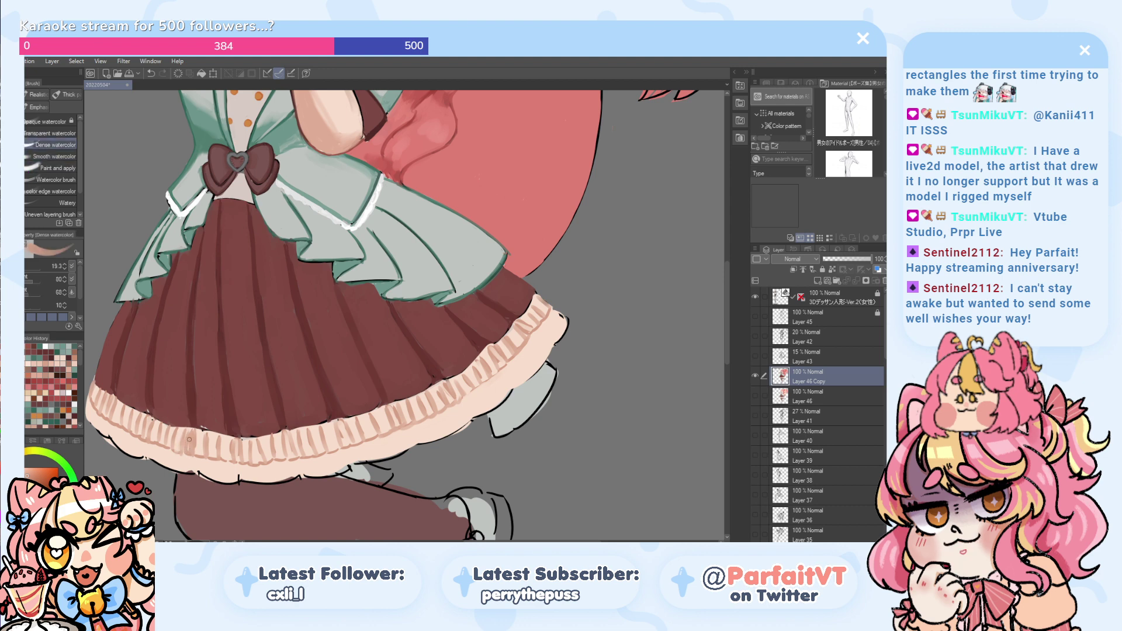
key("ctrl+z")
left_click(205, 450, "alt")
left_click_drag(188, 436, 184, 454)
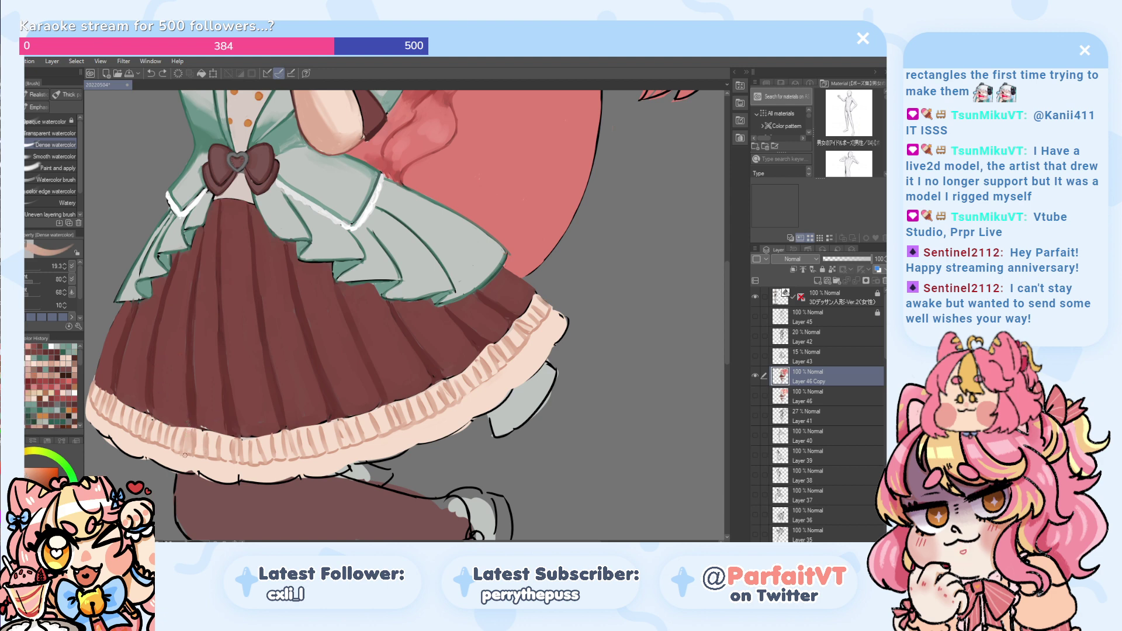
key("ctrl+z")
key("ctrl+z")
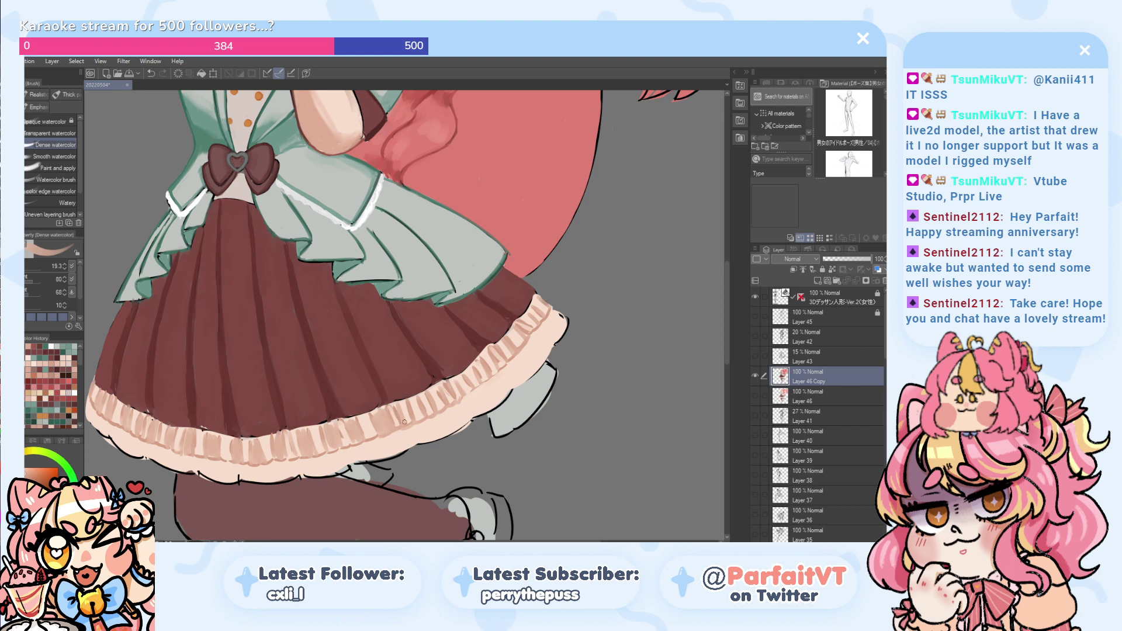
- Continue the tan shading between the fold marks up to the trim's far right end, undoing stray strokes
mouse_move(427, 413)
left_mouse_down()
mouse_move(443, 384)
mouse_move(446, 402)
mouse_move(446, 386)
mouse_move(463, 393)
mouse_move(455, 374)
mouse_move(488, 354)
mouse_move(466, 391)
mouse_move(463, 379)
mouse_move(483, 376)
mouse_move(494, 347)
mouse_move(503, 365)
mouse_move(503, 333)
mouse_move(519, 340)
mouse_move(531, 320)
mouse_move(517, 349)
mouse_move(512, 333)
mouse_move(521, 337)
mouse_move(536, 304)
left_mouse_up()
key("ctrl+z")
key("ctrl+z")
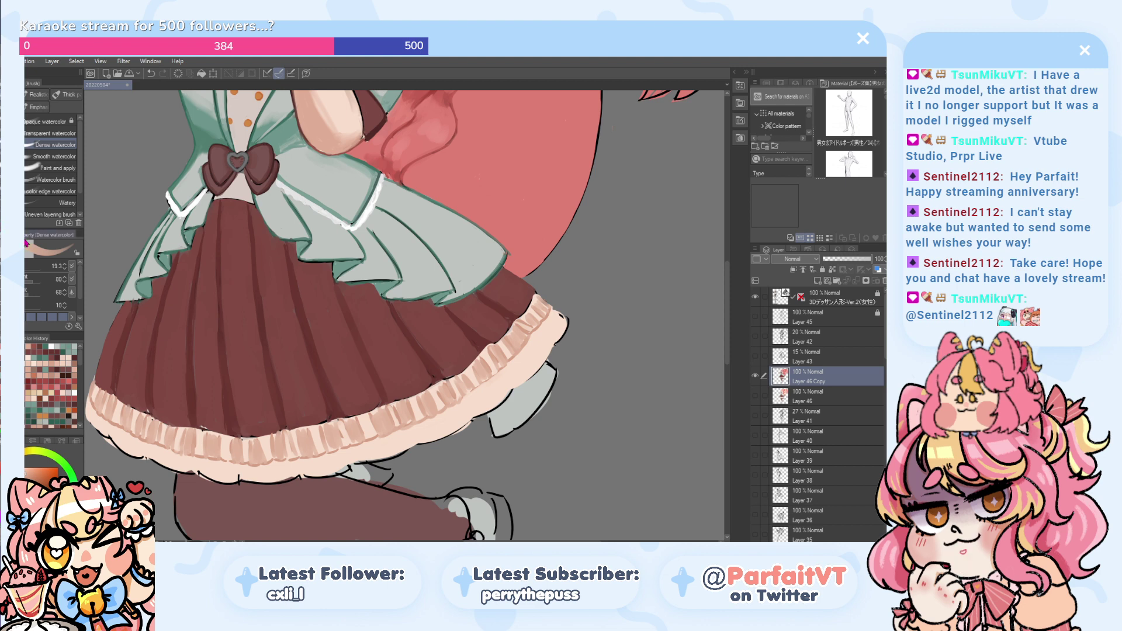
- Blend the tan fold marks into soft gathers along the whole trim with Smooth watercolor at brush size 41
left_click(30, 156)
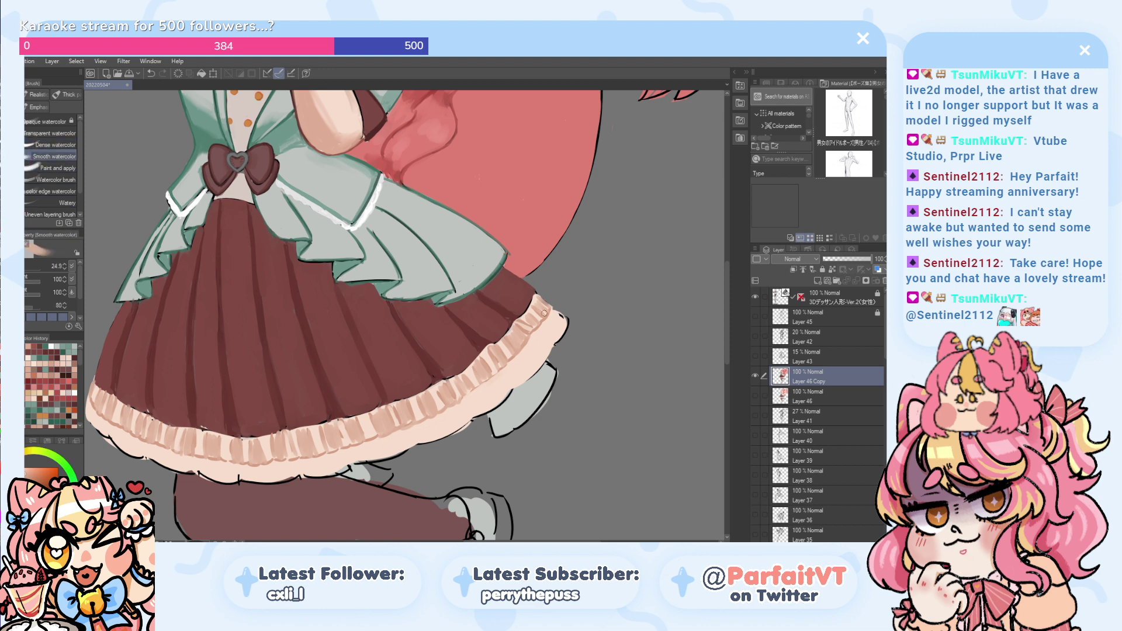
key("ctrl+z")
left_click(28, 272)
left_click_drag(504, 356, 505, 369)
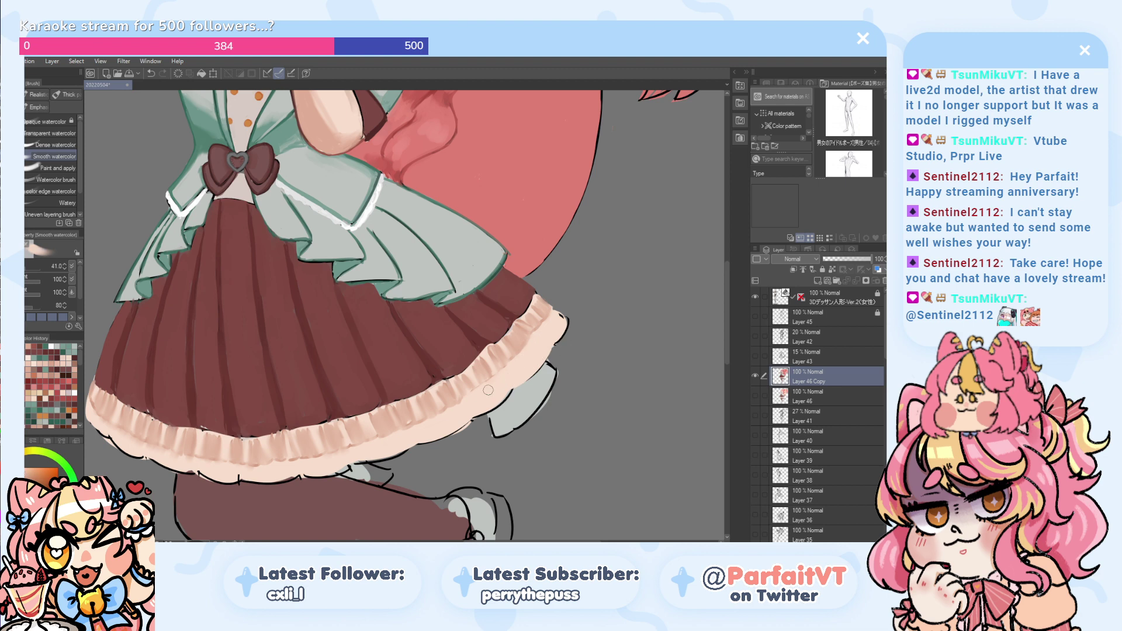
- Switch to Dense watercolor, pick a dark reddish brown from the color history, and try fold strokes at the trim's far right end
left_click(41, 145)
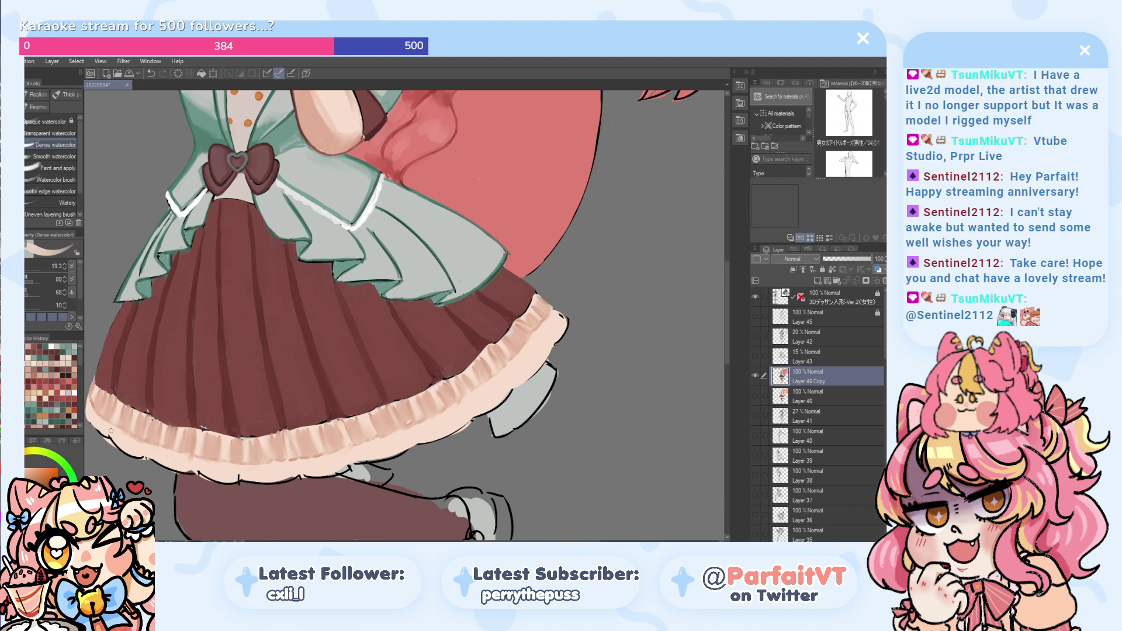
left_click(36, 352)
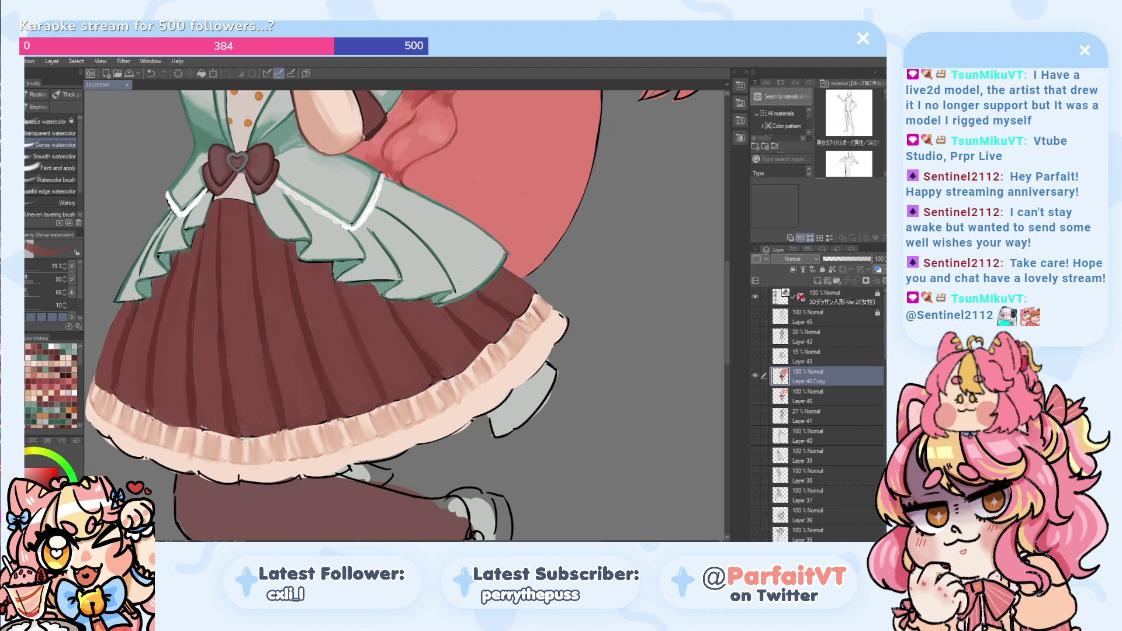
left_click_drag(536, 313, 540, 315)
mouse_move(532, 317)
left_mouse_down()
mouse_move(538, 332)
mouse_move(526, 333)
left_mouse_up()
key("ctrl+z")
key("ctrl+z")
key("ctrl+z")
key("ctrl+z")
key("ctrl+z")
- Paint reddish-brown fold lines over the gathers on the left part of the trim, undoing stray strokes
left_click_drag(92, 381, 91, 396)
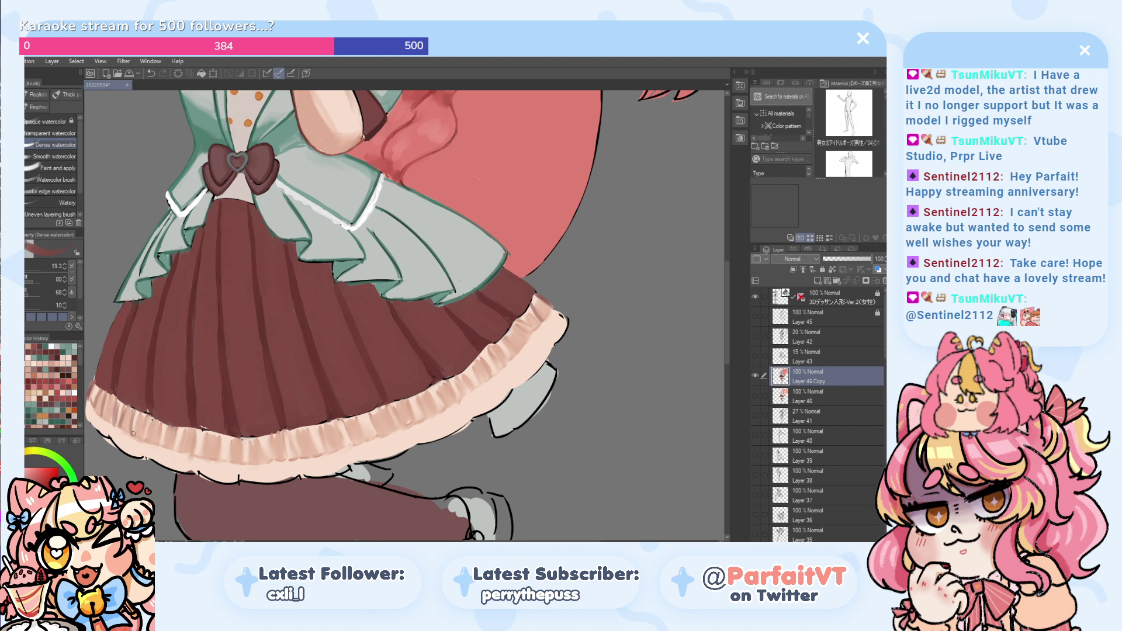
key("ctrl+z")
mouse_move(131, 415)
left_mouse_down()
mouse_move(149, 442)
mouse_move(152, 425)
mouse_move(149, 442)
mouse_move(118, 406)
mouse_move(114, 427)
mouse_move(119, 403)
mouse_move(115, 420)
mouse_move(150, 443)
mouse_move(153, 425)
mouse_move(151, 444)
mouse_move(151, 424)
mouse_move(156, 437)
mouse_move(166, 428)
mouse_move(152, 425)
mouse_move(150, 444)
mouse_move(153, 420)
mouse_move(150, 434)
mouse_move(167, 421)
mouse_move(164, 446)
left_mouse_up()
key("ctrl+z")
key("ctrl+z")
key("ctrl+z")
key("ctrl+z")
key("ctrl+z")
key("ctrl+z")
key("ctrl+z")
key("ctrl+z")
key("ctrl+z")
key("ctrl+z")
key("ctrl+z")
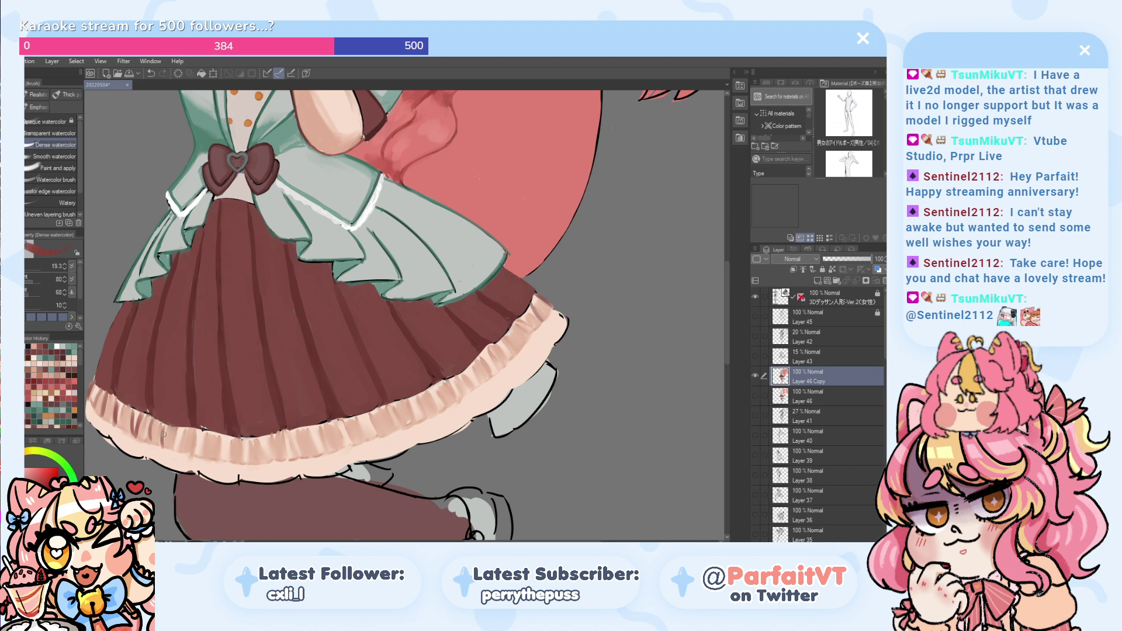
- Continue the reddish-brown fold lines over the gathers through the middle of the trim, undoing unwanted strokes
key("ctrl+z")
key("ctrl+z")
mouse_move(177, 433)
left_mouse_down()
mouse_move(190, 453)
mouse_move(194, 431)
mouse_move(230, 442)
mouse_move(202, 444)
mouse_move(204, 457)
mouse_move(218, 433)
mouse_move(218, 455)
mouse_move(221, 436)
mouse_move(221, 451)
mouse_move(295, 414)
mouse_move(232, 461)
mouse_move(236, 442)
mouse_move(249, 460)
mouse_move(282, 438)
mouse_move(268, 452)
mouse_move(262, 436)
mouse_move(266, 460)
mouse_move(267, 436)
mouse_move(279, 433)
mouse_move(286, 447)
mouse_move(313, 437)
mouse_move(301, 458)
mouse_move(298, 437)
mouse_move(309, 449)
mouse_move(311, 431)
mouse_move(321, 449)
mouse_move(314, 430)
mouse_move(300, 456)
mouse_move(298, 441)
mouse_move(344, 386)
mouse_move(422, 387)
mouse_move(342, 445)
left_mouse_up()
key("ctrl+z")
key("ctrl+z")
key("ctrl+z")
key("ctrl+z")
key("ctrl+z")
key("ctrl+z")
key("ctrl+z")
key("ctrl+z")
key("ctrl+z")
key("ctrl+z")
key("ctrl+z")
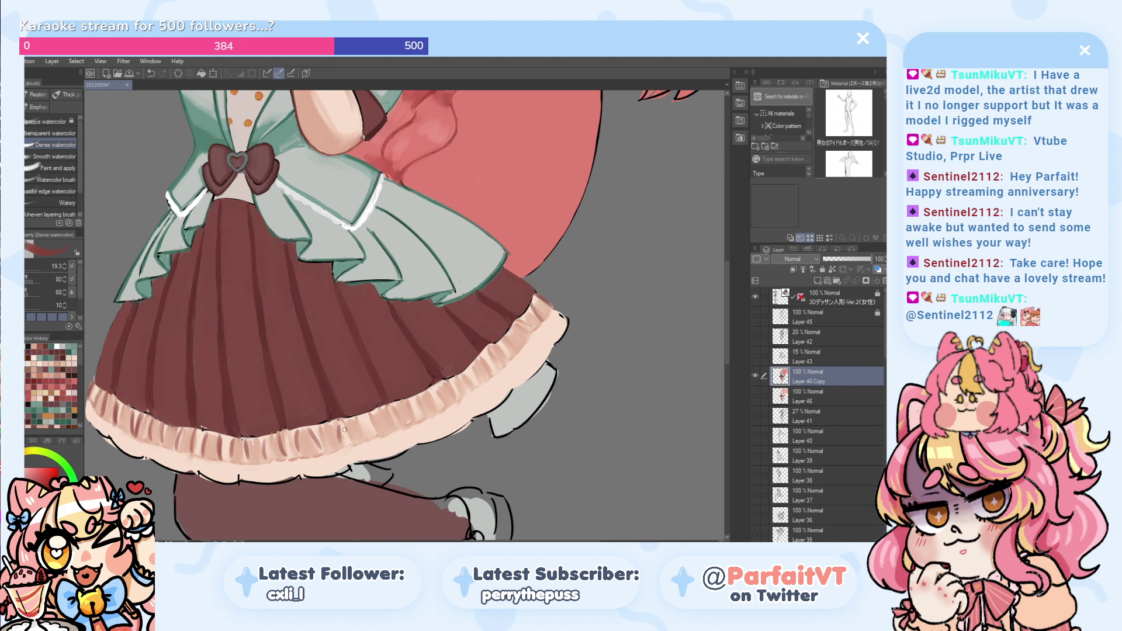
- Paint reddish-brown fold lines on the gathers from right of the middle to the trim's far right end
key("ctrl+z")
mouse_move(337, 423)
left_mouse_down()
mouse_move(341, 448)
mouse_move(337, 421)
mouse_move(336, 446)
mouse_move(337, 431)
mouse_move(351, 440)
mouse_move(346, 422)
mouse_move(355, 441)
mouse_move(354, 389)
mouse_move(394, 428)
mouse_move(370, 422)
mouse_move(368, 440)
mouse_move(365, 419)
mouse_move(367, 441)
mouse_move(364, 414)
mouse_move(384, 430)
left_mouse_up()
key("ctrl+z")
key("ctrl+z")
key("ctrl+z")
key("ctrl+z")
key("ctrl+z")
key("ctrl+z")
key("ctrl+z")
key("ctrl+z")
key("ctrl+z")
key("ctrl+z")
key("ctrl+z")
key("ctrl+z")
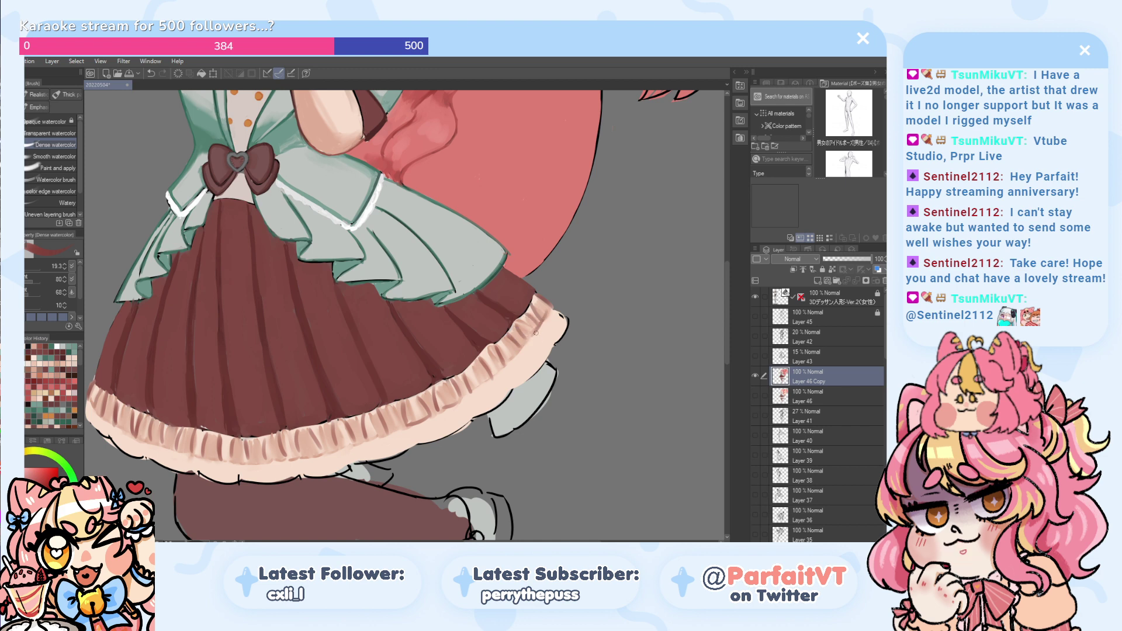
key("ctrl+z")
left_click_drag(551, 312, 544, 325)
- Define the gathers with further curved reddish-brown strokes from the trim's left end to right of its middle
mouse_move(91, 398)
left_mouse_down()
mouse_move(101, 420)
mouse_move(152, 444)
mouse_move(134, 443)
mouse_move(223, 464)
mouse_move(284, 466)
mouse_move(387, 436)
left_mouse_up()
key("ctrl+z")
key("ctrl+z")
key("ctrl+z")
key("ctrl+z")
key("ctrl+z")
key("ctrl+z")
key("ctrl+z")
key("ctrl+z")
key("ctrl+z")
key("ctrl+z")
key("ctrl+z")
key("ctrl+z")
key("ctrl+z")
key("ctrl+z")
key("ctrl+z")
key("ctrl+z")
key("ctrl+z")
key("ctrl+z")
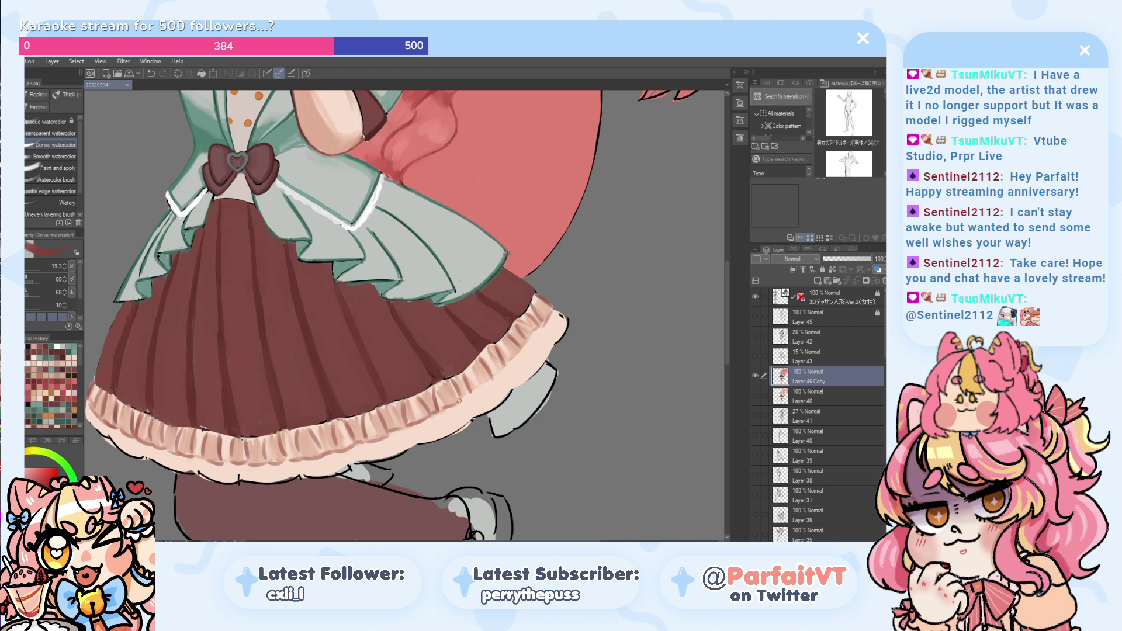
- Finish the curved reddish-brown strokes on the gathers at the trim's right end and check the whole figure
left_click_drag(458, 401, 556, 309)
key("ctrl+z")
key("ctrl+z")
key("ctrl+z")
key("ctrl+z")
left_click_drag(155, 391, 221, 384)
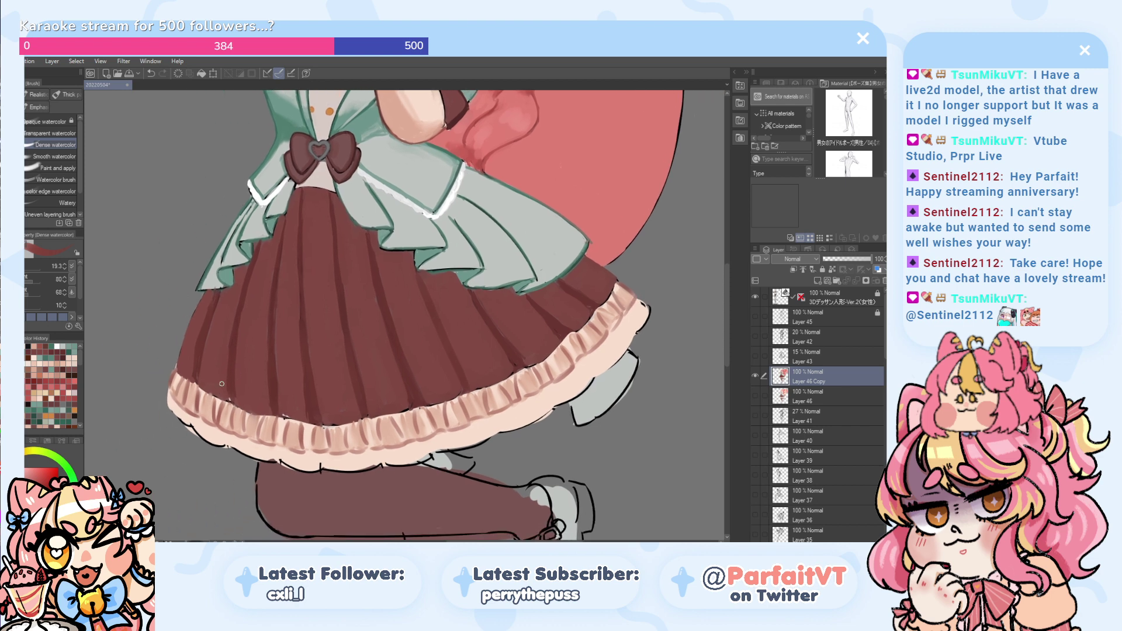
scroll(221, 384, "down", 6)
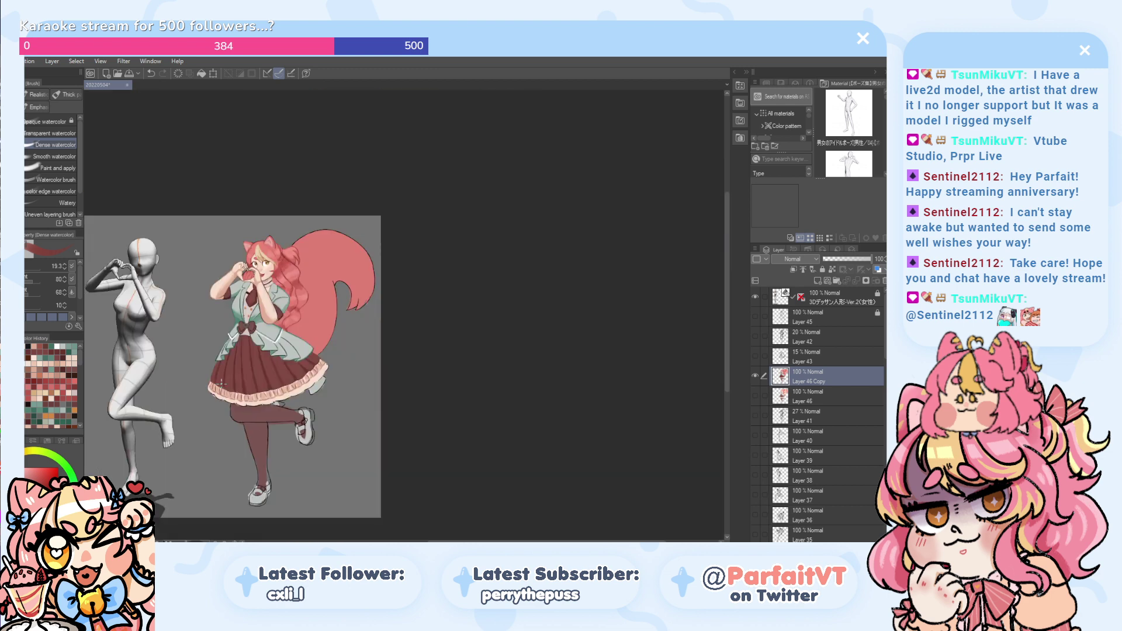
scroll(221, 384, "up", 6)
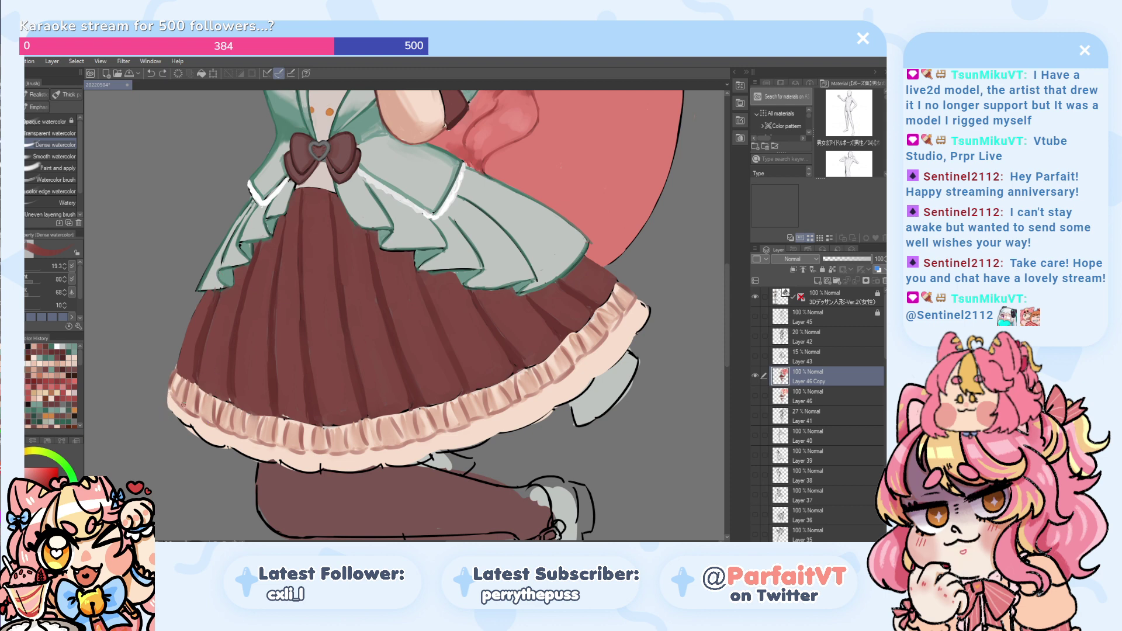
- Draw a curved reddish-brown stroke for the hem ruffle at the trim's far left end
mouse_move(169, 395)
left_mouse_down()
mouse_move(162, 418)
mouse_move(173, 425)
left_mouse_up()
key("ctrl+z")
key("ctrl+z")
- Outline the hem ruffle and its folds in reddish brown at the trim's right end, undoing unwanted strokes
mouse_move(633, 296)
left_mouse_down()
mouse_move(644, 321)
mouse_move(631, 341)
mouse_move(643, 325)
mouse_move(627, 322)
mouse_move(634, 339)
mouse_move(619, 330)
mouse_move(633, 342)
mouse_move(625, 356)
mouse_move(617, 346)
mouse_move(602, 377)
mouse_move(624, 356)
mouse_move(611, 364)
mouse_move(610, 343)
mouse_move(611, 367)
mouse_move(596, 376)
mouse_move(616, 360)
mouse_move(591, 377)
mouse_move(590, 354)
mouse_move(587, 389)
left_mouse_up()
key("ctrl+z")
key("ctrl+z")
key("ctrl+z")
key("ctrl+z")
key("ctrl+z")
key("ctrl+z")
key("ctrl+z")
key("ctrl+z")
key("ctrl+z")
key("ctrl+z")
key("ctrl+z")
key("ctrl+z")
key("ctrl+z")
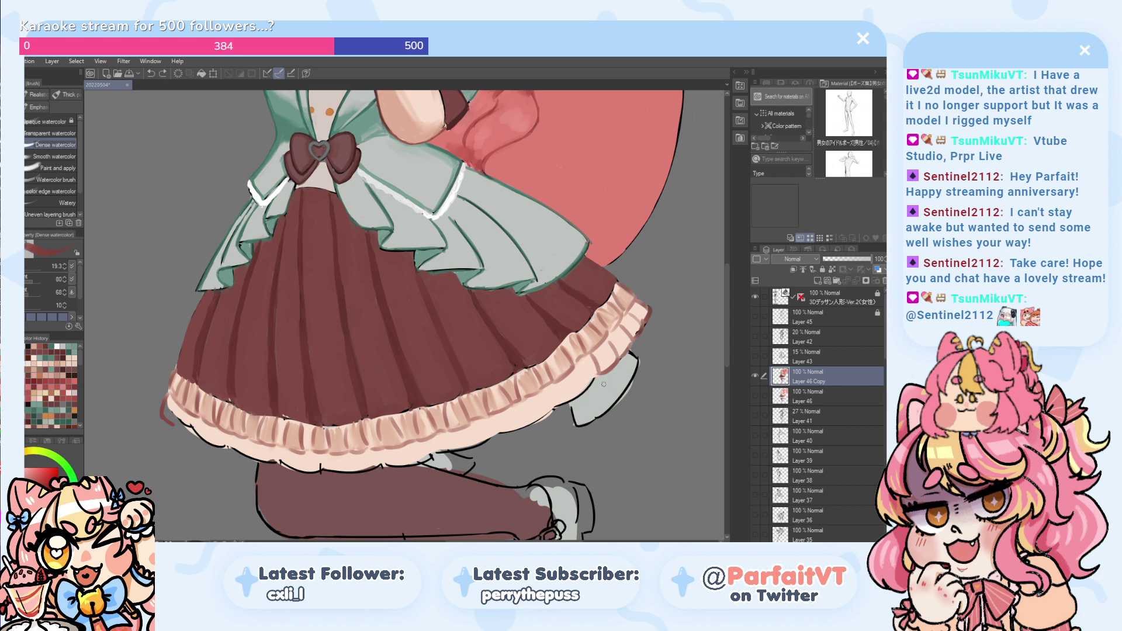
- Draw the next ruffle edge and fold line on the hem beside the raised shoe, redoing strokes as needed
mouse_move(594, 399)
left_mouse_down()
mouse_move(595, 378)
mouse_move(580, 394)
left_mouse_up()
key("ctrl+z")
key("ctrl+z")
key("ctrl+z")
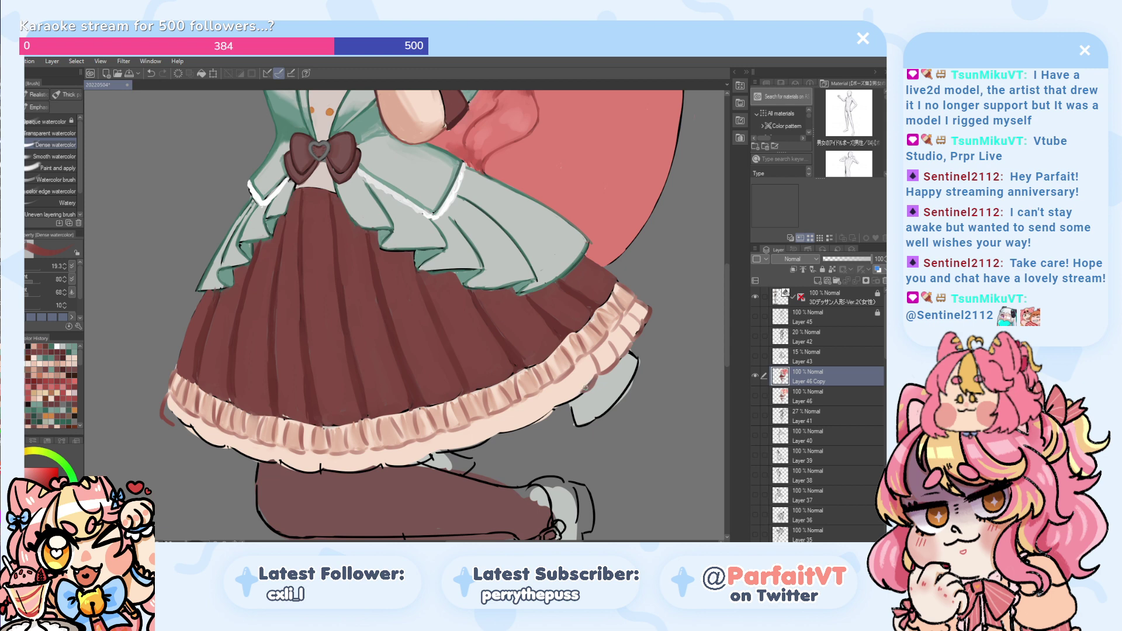
key("ctrl+z")
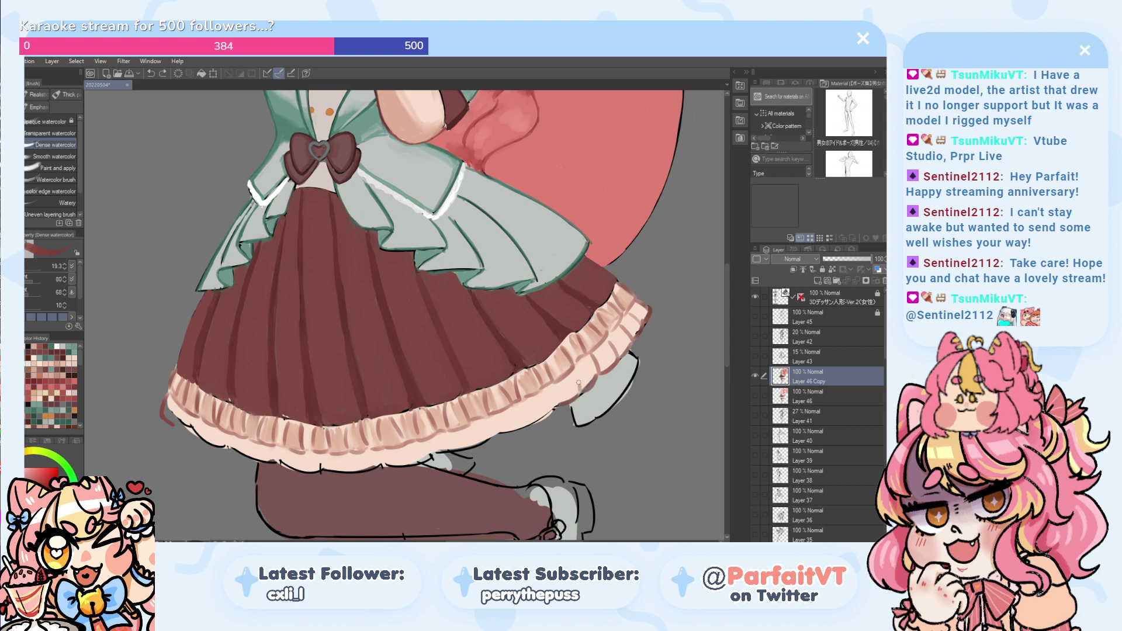
key("ctrl+z")
mouse_move(579, 382)
left_mouse_down()
mouse_move(589, 384)
mouse_move(580, 392)
left_mouse_up()
key("ctrl+z")
key("ctrl+z")
key("ctrl+z")
key("ctrl+z")
- Draw the reddish-brown fold and lower edge of the hem ruffle below the raised shoe's side, redoing unwanted strokes
mouse_move(576, 396)
left_mouse_down()
mouse_move(557, 406)
mouse_move(556, 387)
mouse_move(558, 404)
left_mouse_up()
key("ctrl+z")
mouse_move(571, 378)
left_mouse_down()
mouse_move(534, 424)
mouse_move(543, 417)
mouse_move(532, 396)
mouse_move(536, 417)
mouse_move(533, 397)
mouse_move(558, 417)
left_mouse_up()
key("ctrl+z")
key("ctrl+z")
key("ctrl+z")
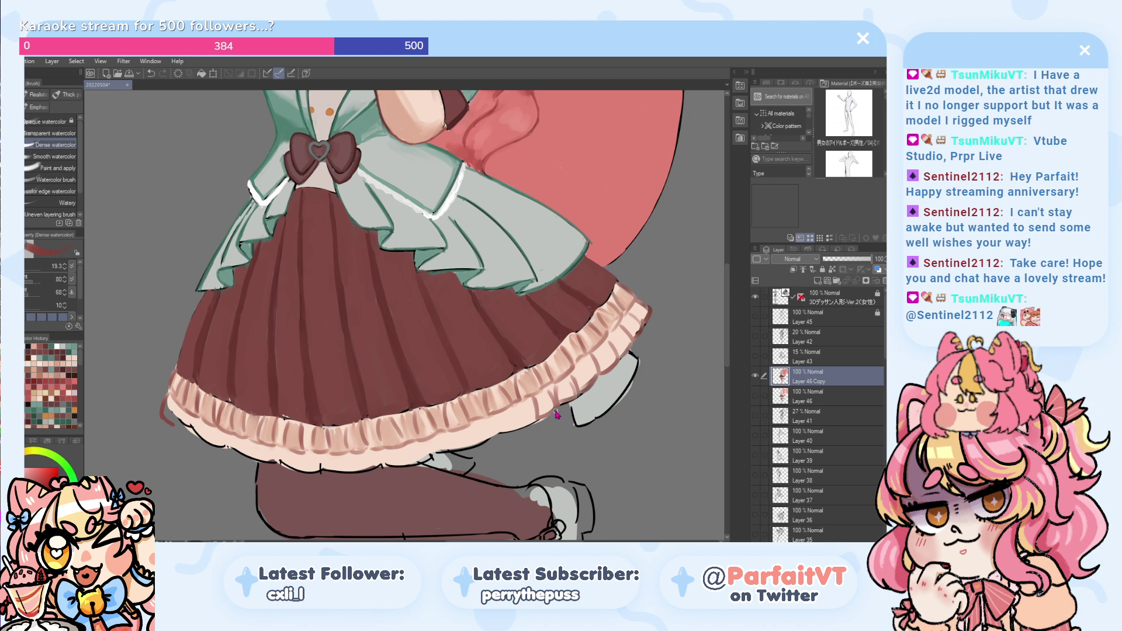
key("ctrl+z")
- Draw the next reddish-brown fold lines and ruffle edge on the hem between the raised shoe and the bent knee
mouse_move(512, 409)
left_mouse_down()
mouse_move(516, 428)
mouse_move(491, 438)
left_mouse_up()
key("ctrl+z")
mouse_move(490, 438)
left_mouse_down()
mouse_move(492, 418)
mouse_move(507, 412)
mouse_move(472, 445)
mouse_move(465, 432)
mouse_move(483, 425)
left_mouse_up()
key("ctrl+z")
key("ctrl+z")
key("ctrl+z")
- Outline the hem ruffle's lower edge and folds in reddish brown across the bent leg toward the skirt's centre
mouse_move(488, 442)
left_mouse_down()
mouse_move(443, 437)
mouse_move(442, 451)
mouse_move(467, 451)
mouse_move(454, 429)
mouse_move(431, 458)
mouse_move(420, 441)
mouse_move(419, 463)
mouse_move(437, 441)
mouse_move(388, 446)
mouse_move(400, 464)
mouse_move(413, 458)
mouse_move(396, 465)
mouse_move(411, 447)
mouse_move(375, 456)
mouse_move(400, 459)
mouse_move(326, 423)
mouse_move(336, 453)
mouse_move(365, 468)
mouse_move(381, 465)
mouse_move(368, 468)
mouse_move(371, 452)
mouse_move(370, 470)
mouse_move(387, 464)
mouse_move(385, 448)
mouse_move(348, 473)
left_mouse_up()
key("ctrl+z")
key("ctrl+z")
key("ctrl+z")
key("ctrl+z")
key("ctrl+z")
key("ctrl+z")
key("ctrl+z")
key("ctrl+z")
key("ctrl+z")
- Draw the reddish-brown folds and scalloped edge of the hem ruffle at the skirt's lowest point, redoing strokes as needed
mouse_move(349, 453)
left_mouse_down()
mouse_move(330, 472)
mouse_move(345, 473)
mouse_move(328, 471)
mouse_move(326, 450)
mouse_move(326, 469)
mouse_move(350, 468)
mouse_move(330, 474)
mouse_move(325, 455)
mouse_move(308, 473)
left_mouse_up()
key("ctrl+z")
key("ctrl+z")
key("ctrl+z")
key("ctrl+z")
key("ctrl+z")
key("ctrl+z")
key("ctrl+z")
key("ctrl+z")
left_click_drag(301, 431, 299, 436)
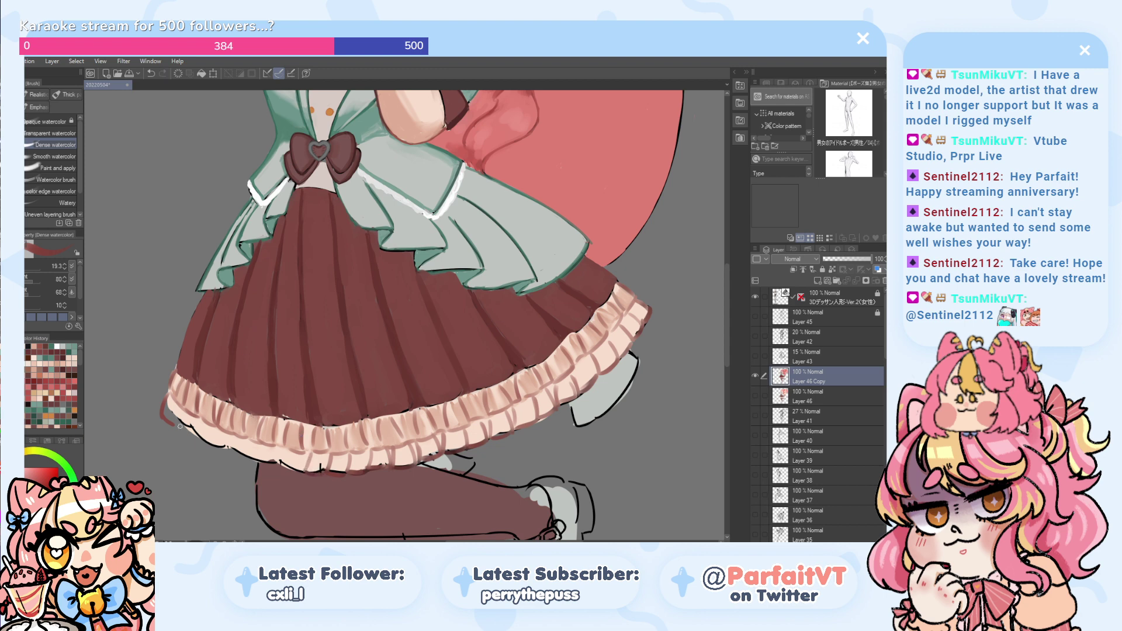
- Outline the hem ruffle along the skirt's left side in reddish brown, redoing unwanted strokes
key("ctrl+z")
mouse_move(180, 426)
left_mouse_down()
mouse_move(227, 457)
mouse_move(264, 467)
mouse_move(278, 458)
mouse_move(246, 459)
mouse_move(273, 464)
left_mouse_up()
key("ctrl+z")
key("ctrl+z")
key("ctrl+z")
key("ctrl+z")
key("ctrl+z")
key("ctrl+z")
- Close the gap in the ruffle outline left of the hem's lowest point and add the remaining folds at the left end
left_click_drag(287, 454, 302, 473)
key("ctrl+z")
key("ctrl+z")
mouse_move(178, 423)
left_mouse_down()
mouse_move(243, 447)
mouse_move(233, 437)
mouse_move(258, 466)
left_mouse_up()
key("ctrl+z")
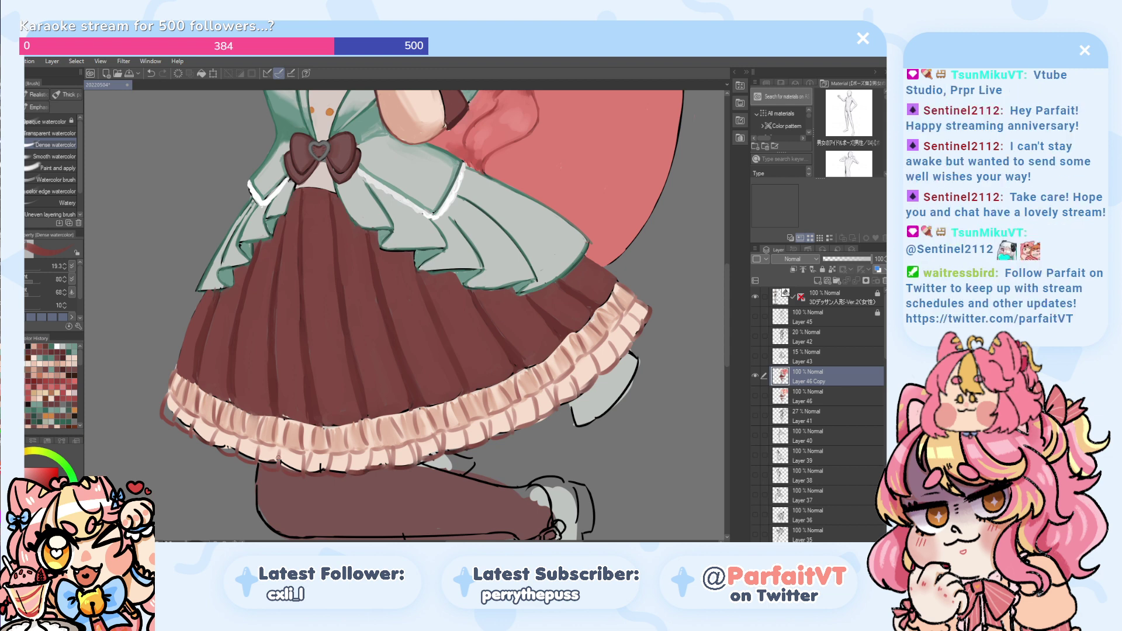
- Sample the trim's peach tone and shade the hem ruffle's folds from its left end to the middle
left_click(519, 386, "alt")
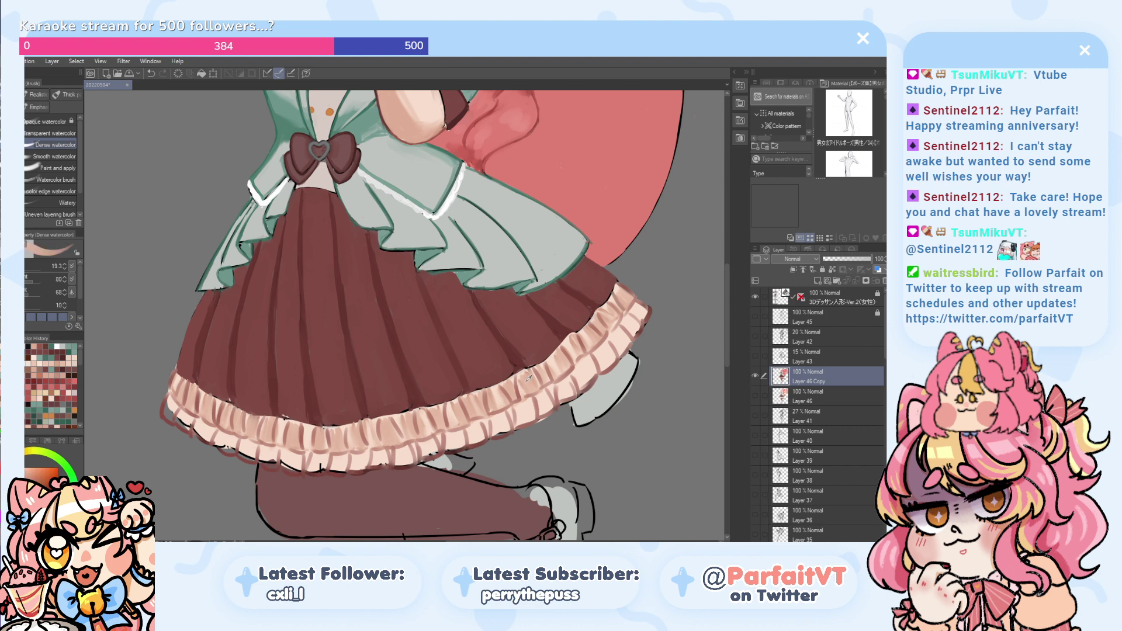
left_click_drag(229, 449, 214, 442)
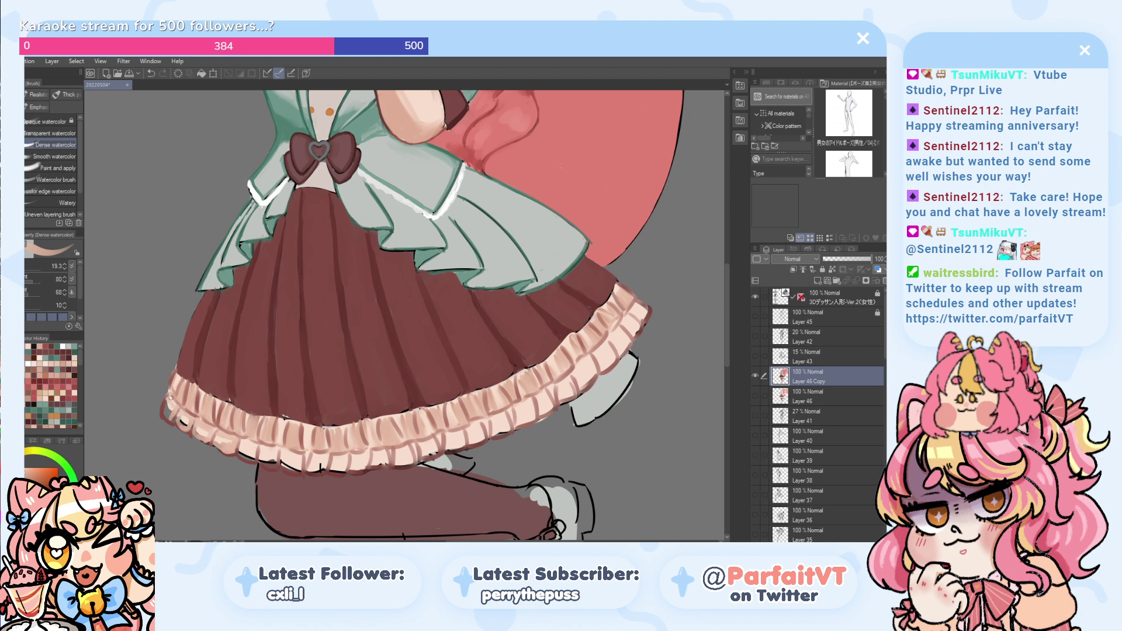
left_click_drag(167, 397, 168, 416)
key("ctrl+z")
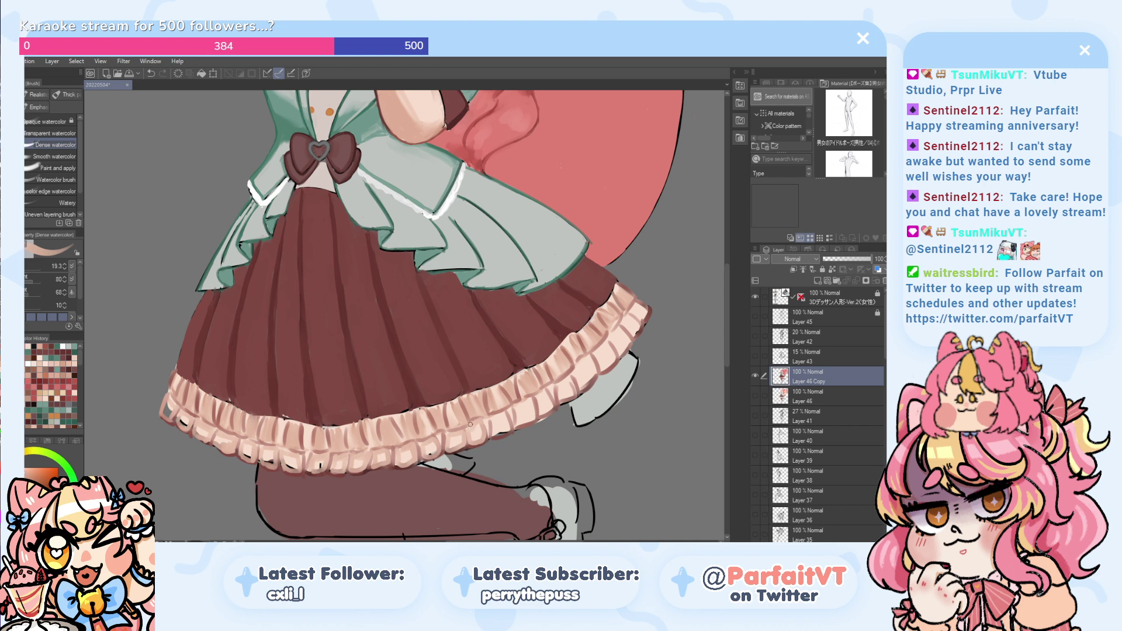
- Paint peach shading and light highlights on the hem ruffle's folds toward its right end
left_click_drag(291, 364, 174, 406)
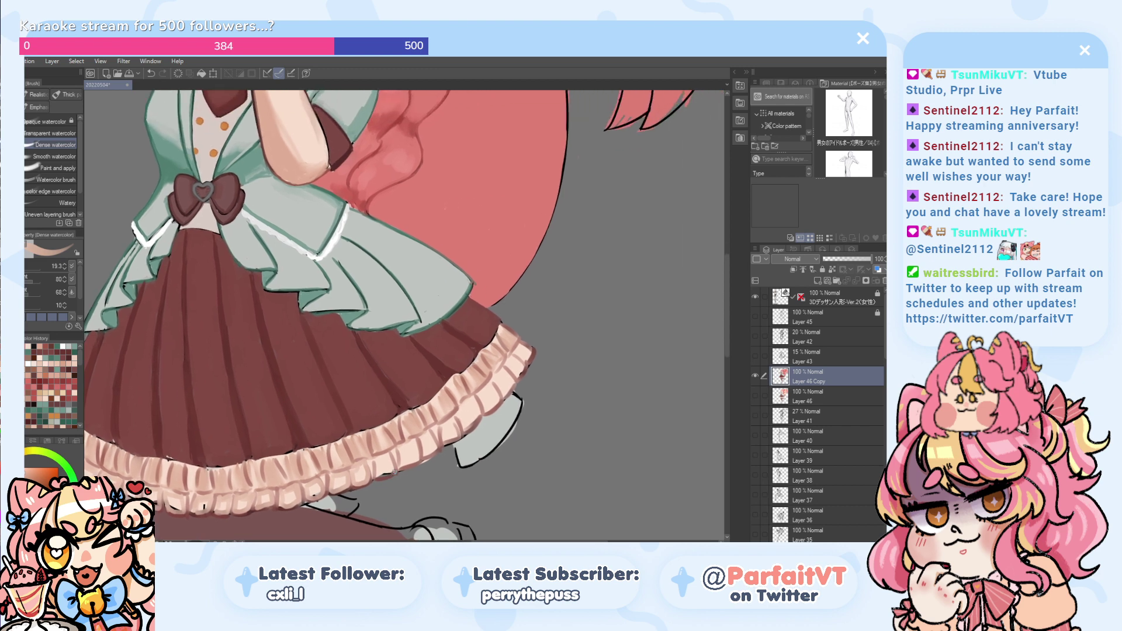
key("ctrl+z")
left_click_drag(398, 467, 415, 460)
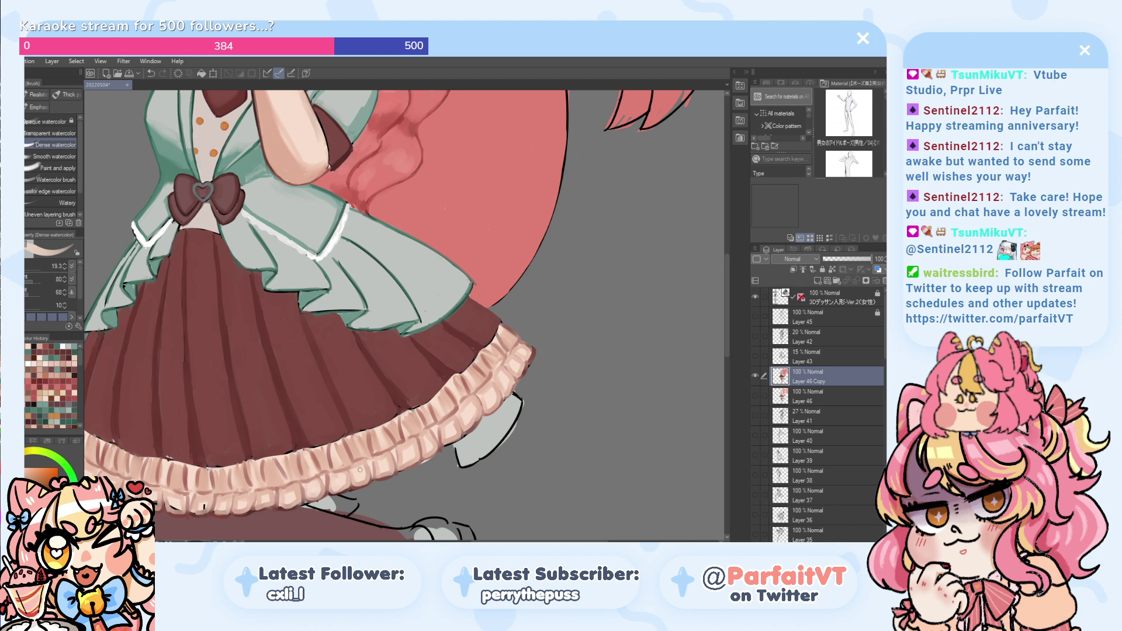
left_click_drag(187, 386, 265, 351)
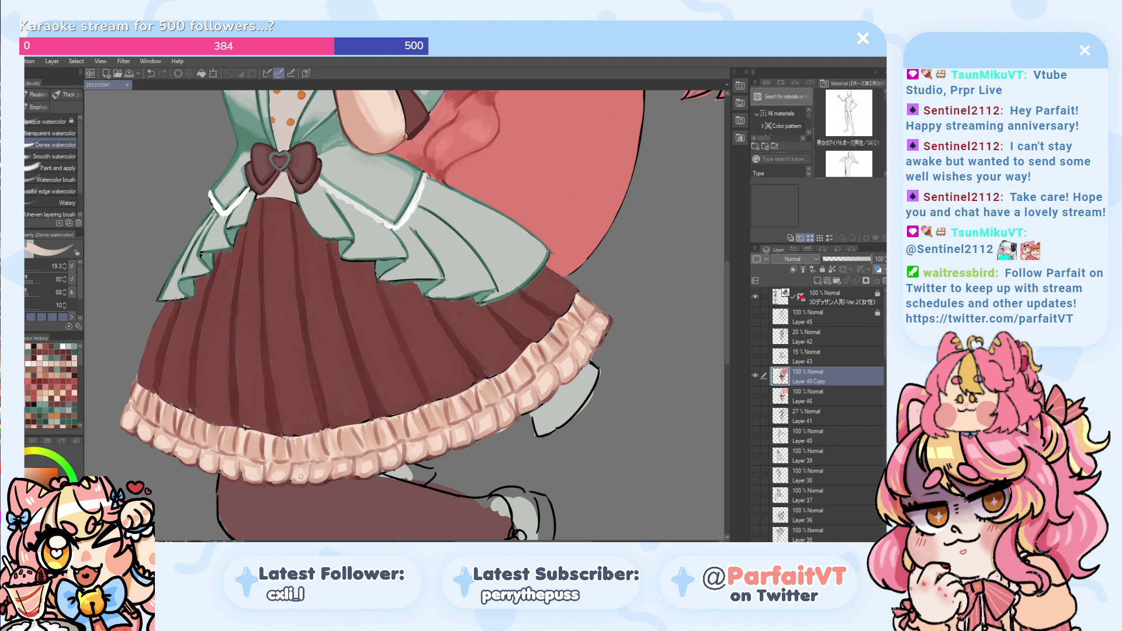
key("ctrl+z")
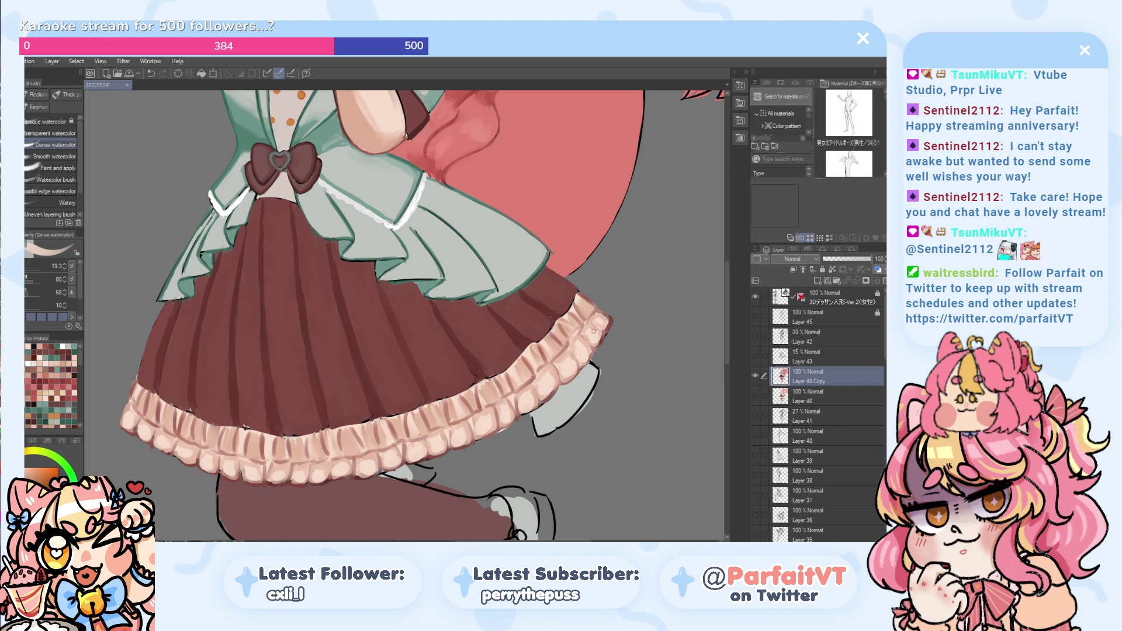
- Sample the reddish brown and redraw the hem ruffle's folds with the G-pen, starting at the left end
scroll(596, 318, "down", 1)
scroll(160, 388, "down", 1)
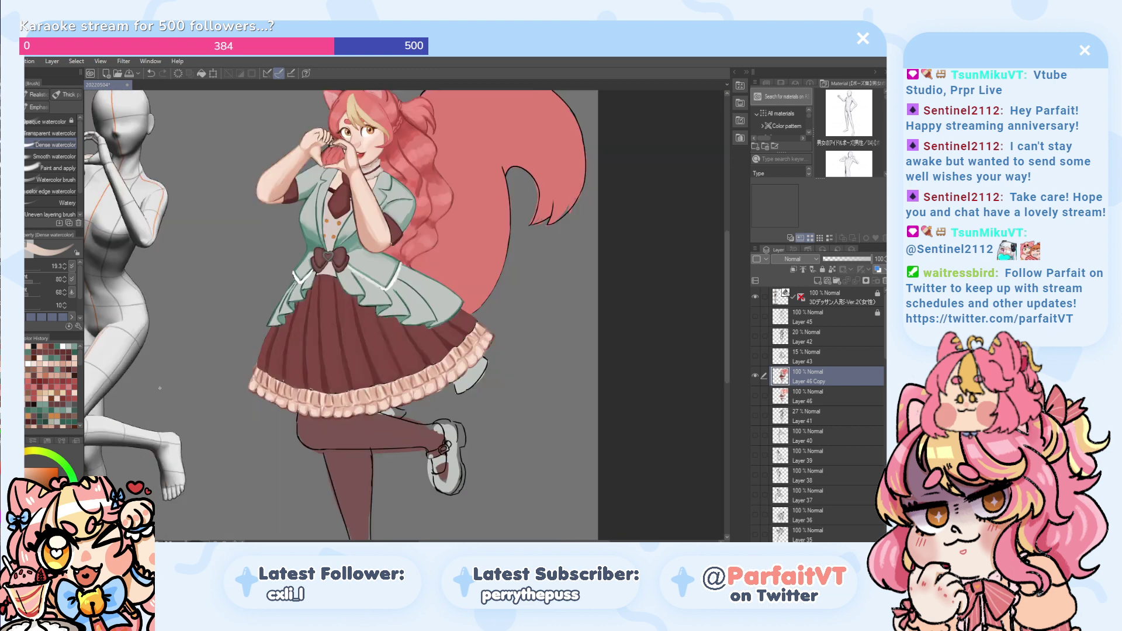
scroll(174, 391, "up", 1)
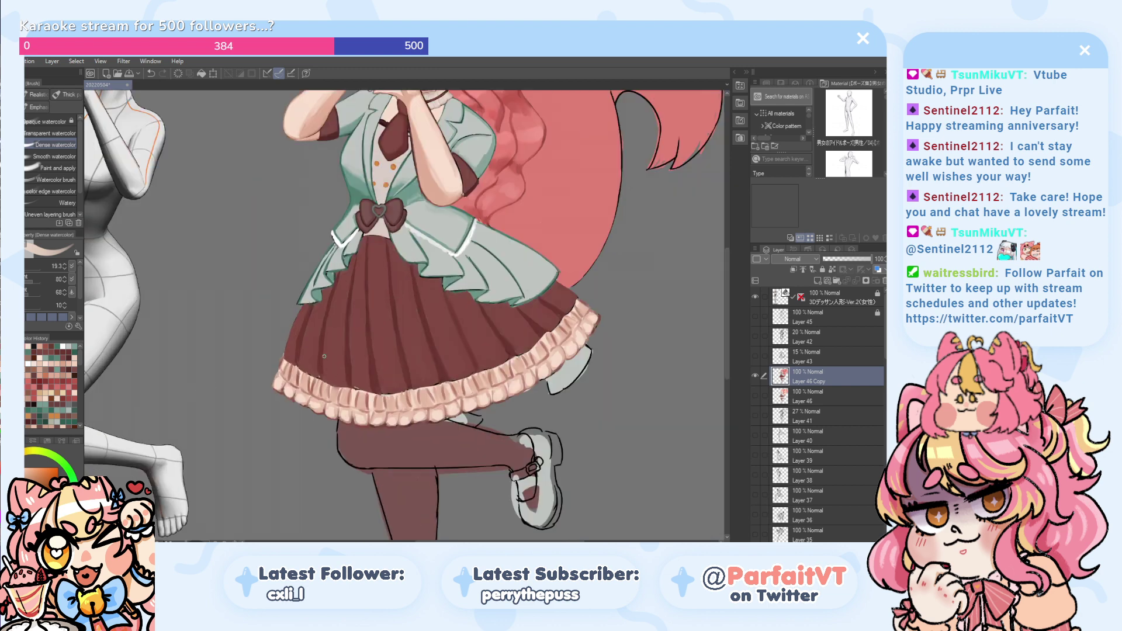
scroll(279, 384, "up", 1)
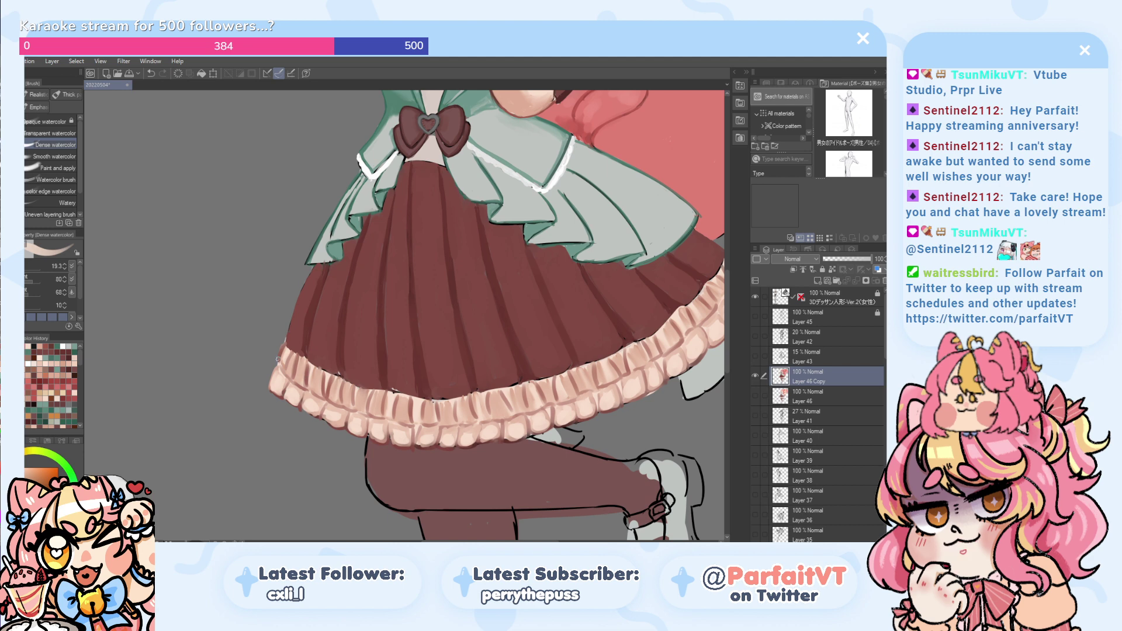
left_click(287, 392, "alt")
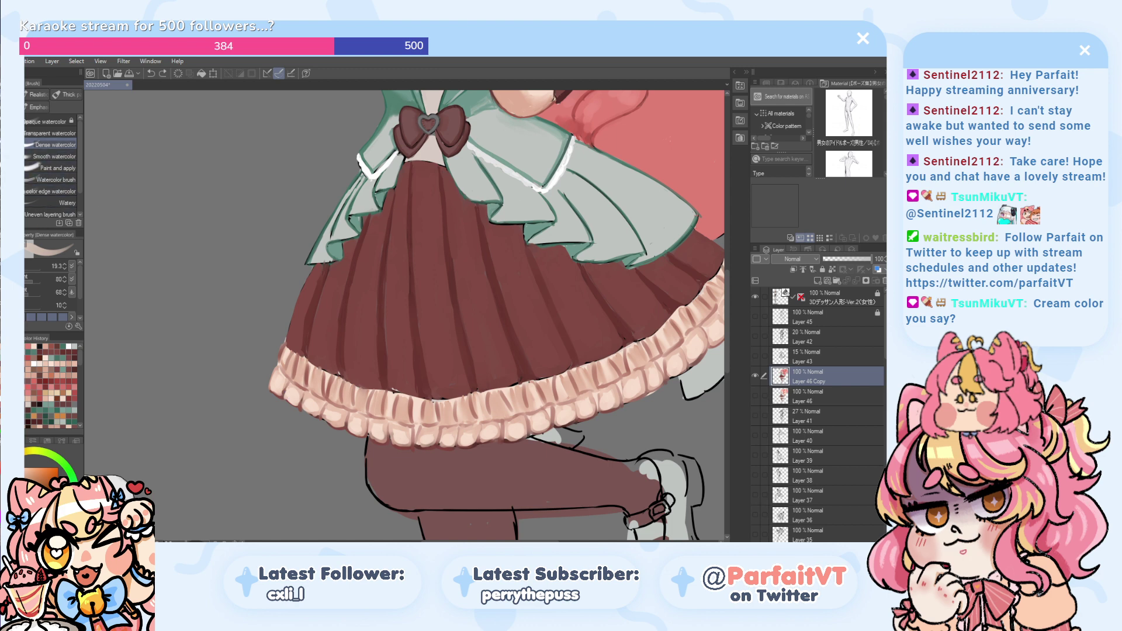
key("p")
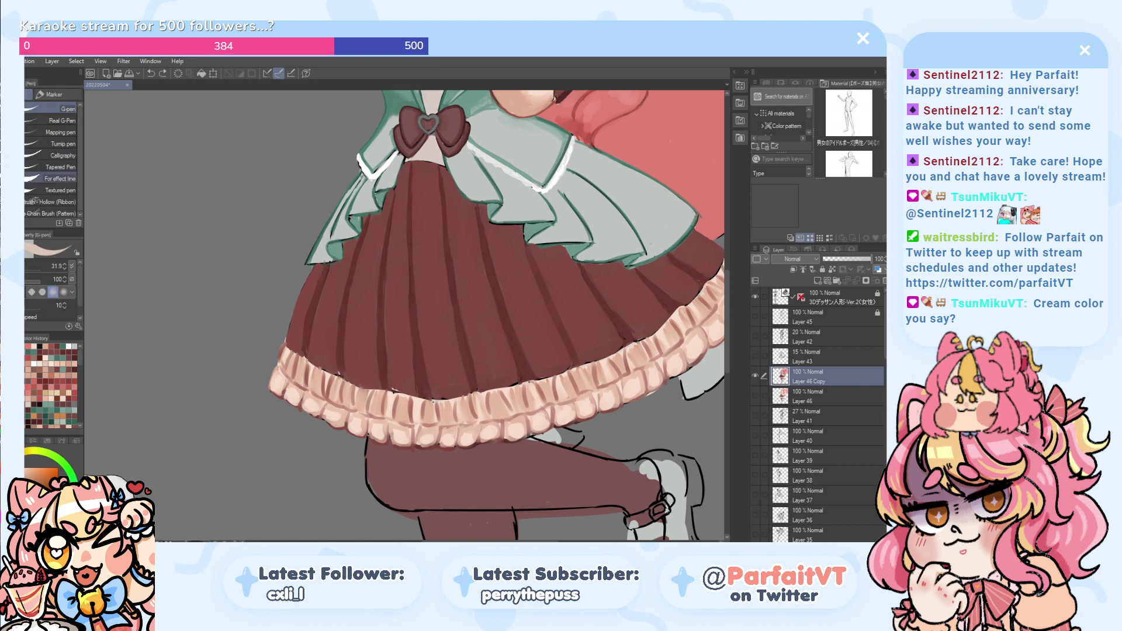
left_click(285, 390, "alt")
left_click_drag(285, 382, 285, 396)
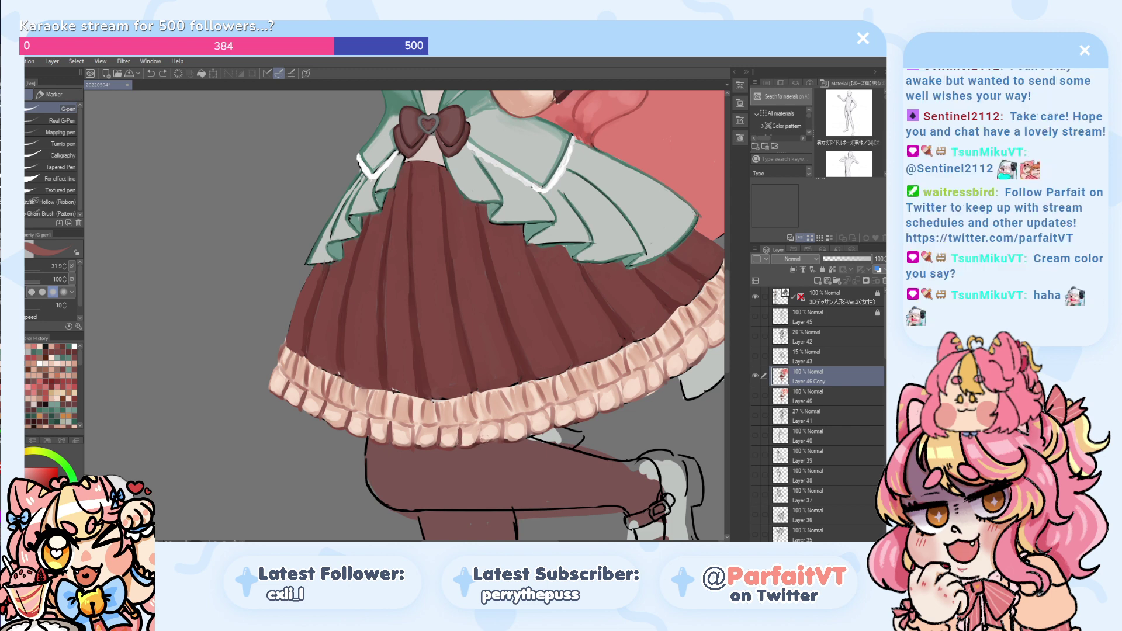
- Define the hem ruffle's folds in reddish brown with the G-pen from the middle toward the raised shoe, undoing unwanted strokes
left_click_drag(482, 427, 481, 441)
key("ctrl+z")
left_click_drag(529, 431, 534, 419)
key("ctrl+z")
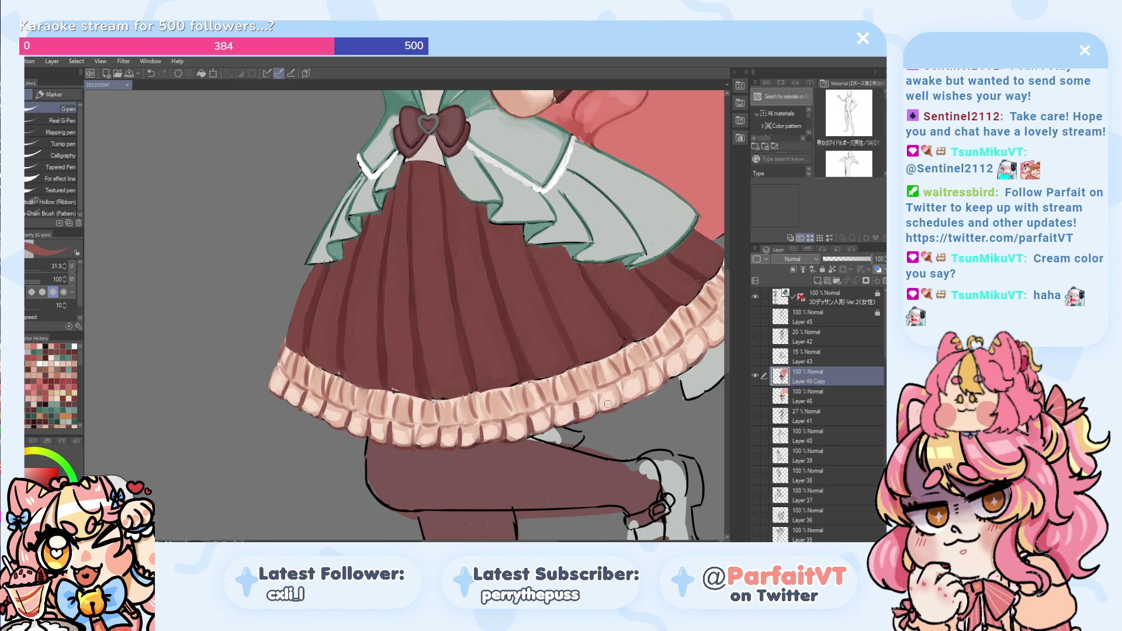
mouse_move(599, 395)
left_mouse_down()
mouse_move(600, 407)
mouse_move(626, 404)
mouse_move(621, 383)
left_mouse_up()
key("ctrl+z")
key("ctrl+z")
key("ctrl+z")
key("ctrl+z")
key("ctrl+z")
- Draw reddish-brown G-pen folds on the hem ruffle just left of the raised shoe
left_click_drag(349, 371, 161, 420)
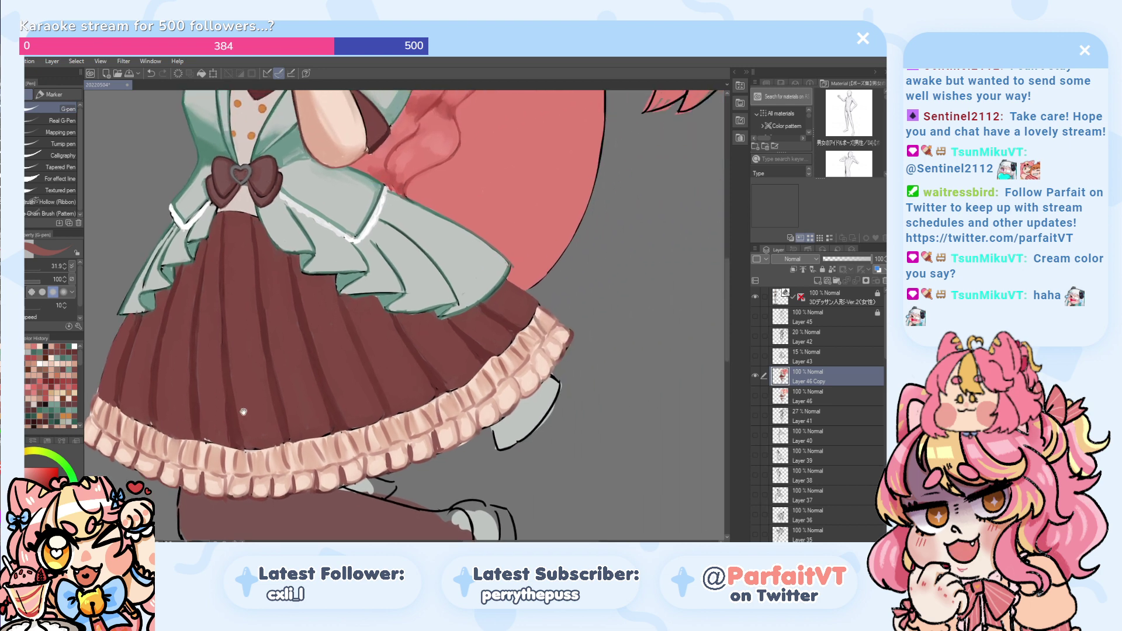
mouse_move(457, 421)
left_mouse_down()
mouse_move(463, 442)
mouse_move(460, 422)
mouse_move(480, 426)
left_mouse_up()
key("ctrl+z")
key("ctrl+z")
key("ctrl+z")
key("ctrl+z")
- Extend the G-pen fold lines along the hem ruffle above the raised shoe, redoing strokes as needed
mouse_move(479, 411)
left_mouse_down()
mouse_move(522, 392)
mouse_move(503, 414)
mouse_move(496, 399)
mouse_move(503, 415)
mouse_move(497, 396)
mouse_move(509, 403)
mouse_move(549, 364)
mouse_move(566, 369)
mouse_move(519, 393)
left_mouse_up()
key("ctrl+z")
key("ctrl+z")
key("ctrl+z")
key("ctrl+z")
key("ctrl+z")
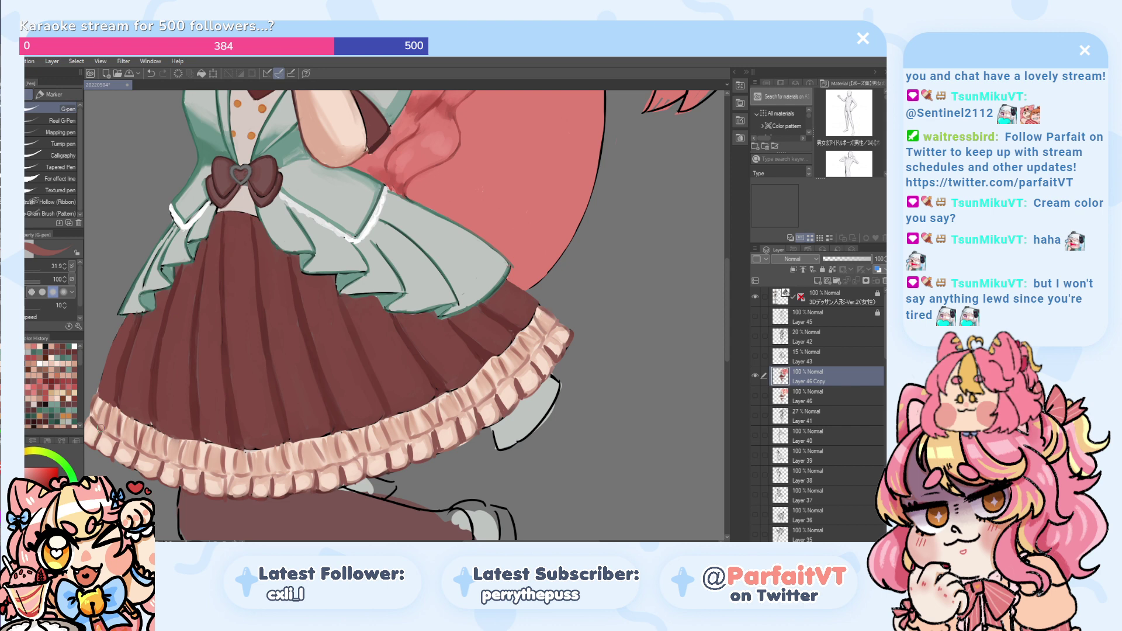
- Draw a reddish-brown line with the G-pen along the seam between the upper trim and the hem ruffle
key("ctrl+z")
mouse_move(559, 318)
left_mouse_down()
mouse_move(525, 370)
mouse_move(526, 359)
mouse_move(469, 411)
mouse_move(374, 456)
mouse_move(393, 450)
mouse_move(273, 475)
left_mouse_up()
key("ctrl+z")
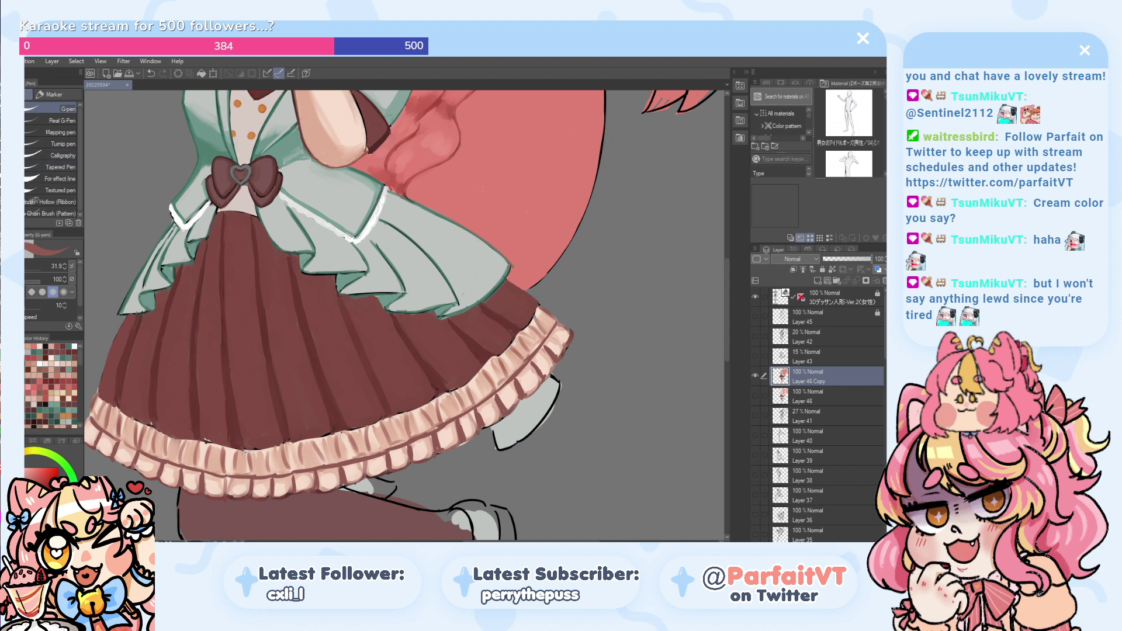
- Stroke along the seam between the two ruffle tiers at the right end with the Dense watercolor brush, undoing unwanted strokes
key("b")
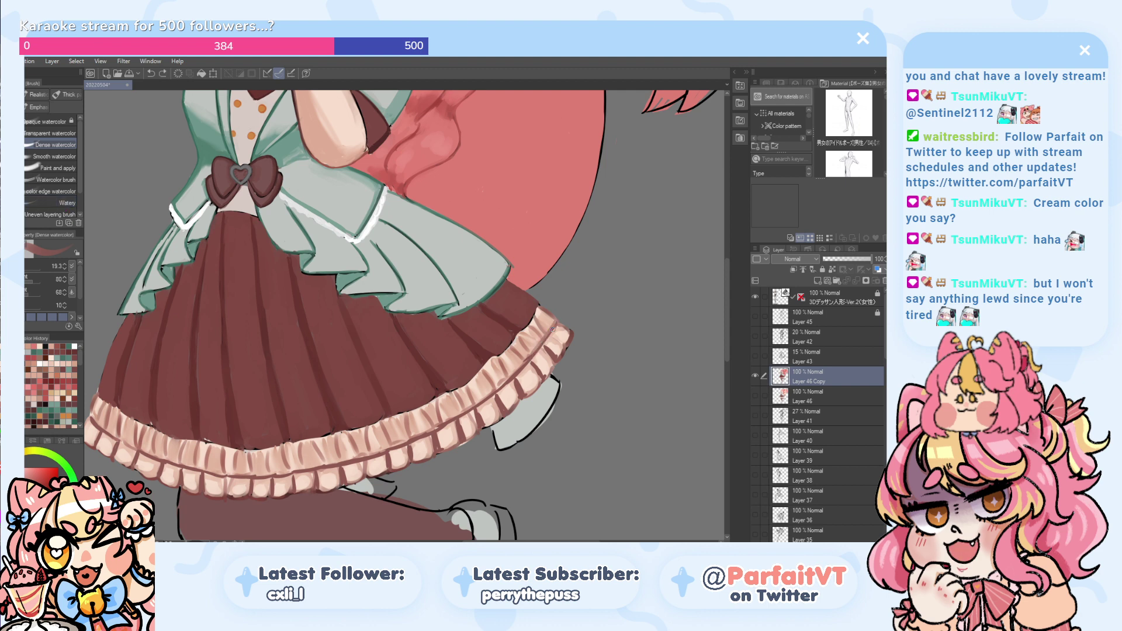
mouse_move(552, 329)
left_mouse_down()
mouse_move(486, 403)
mouse_move(467, 409)
left_mouse_up()
key("ctrl+z")
left_click_drag(518, 367, 477, 399)
left_click_drag(516, 370, 482, 398)
key("ctrl+z")
key("ctrl+z")
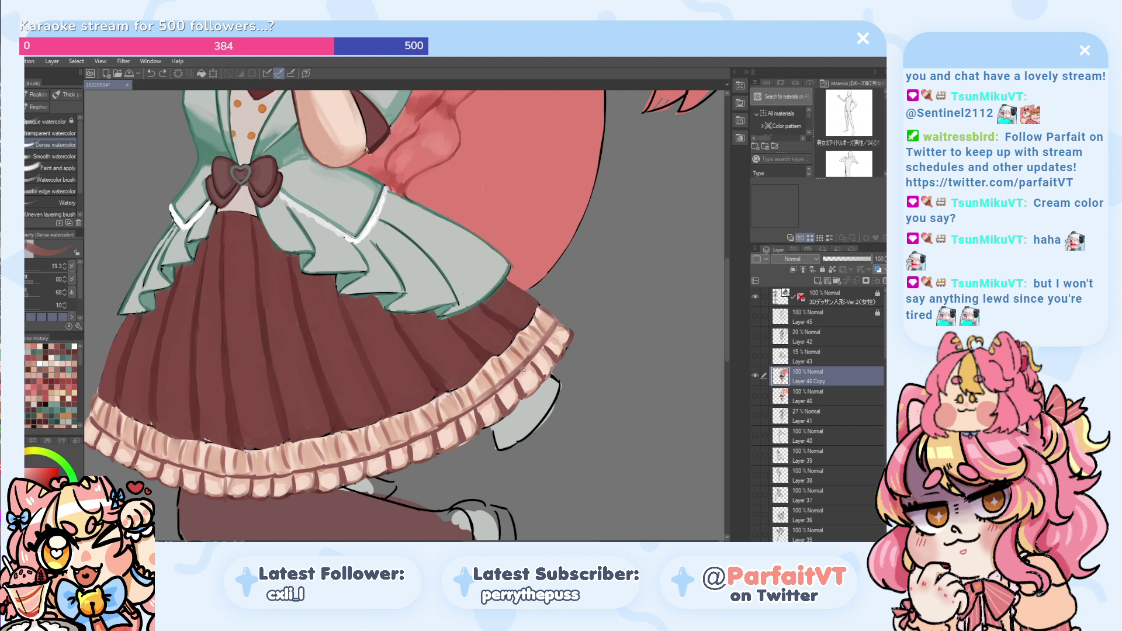
- Redraw the watercolor seam line above the raised shoe with a longer stroke between the ruffle tiers
left_click_drag(529, 353, 490, 391)
key("ctrl+z")
left_click_drag(539, 348, 447, 427)
key("ctrl+z")
key("ctrl+z")
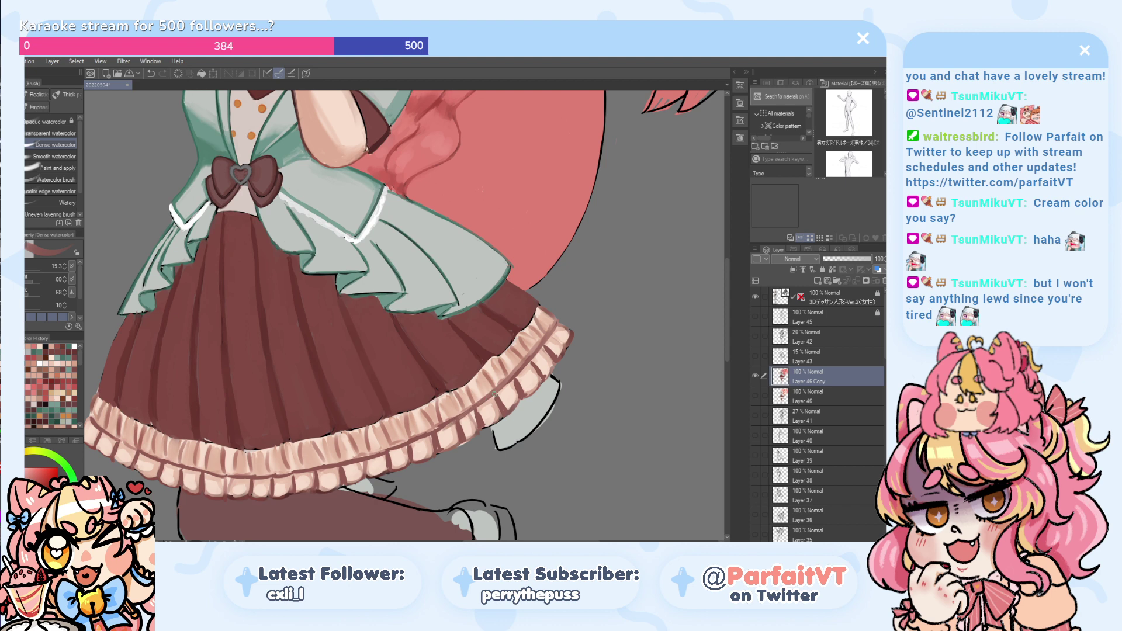
- Retry a short watercolor stroke on the seam just left of the raised shoe
key("ctrl+z")
left_click_drag(501, 385, 453, 418)
key("ctrl+z")
key("ctrl+z")
key("ctrl+z")
- Rework the seam between the ruffle tiers from the skirt's right tip down toward the bent leg in reddish brown
left_click_drag(518, 360, 454, 417)
key("ctrl+z")
left_click_drag(543, 336, 474, 398)
key("ctrl+z")
mouse_move(548, 331)
left_mouse_down()
mouse_move(457, 417)
mouse_move(480, 406)
mouse_move(443, 416)
left_mouse_up()
key("ctrl+z")
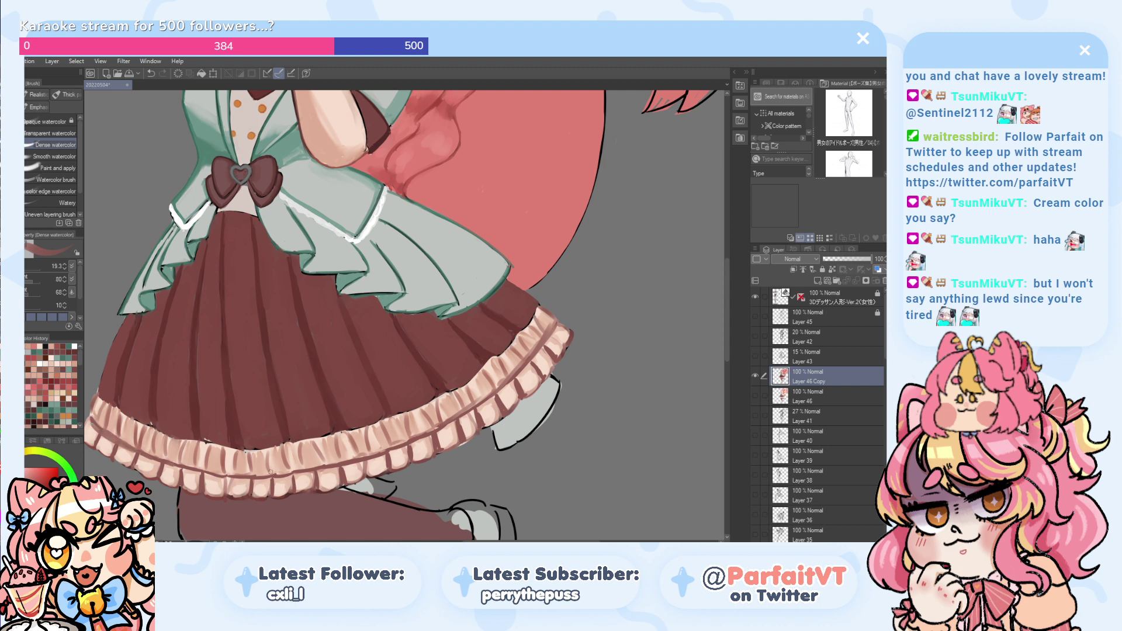
- Draw the reddish-brown seam line between the ruffle tiers across the skirt's left and middle, redoing unwanted strokes
mouse_move(171, 464)
left_mouse_down()
mouse_move(251, 475)
mouse_move(240, 476)
mouse_move(329, 462)
left_mouse_up()
key("ctrl+z")
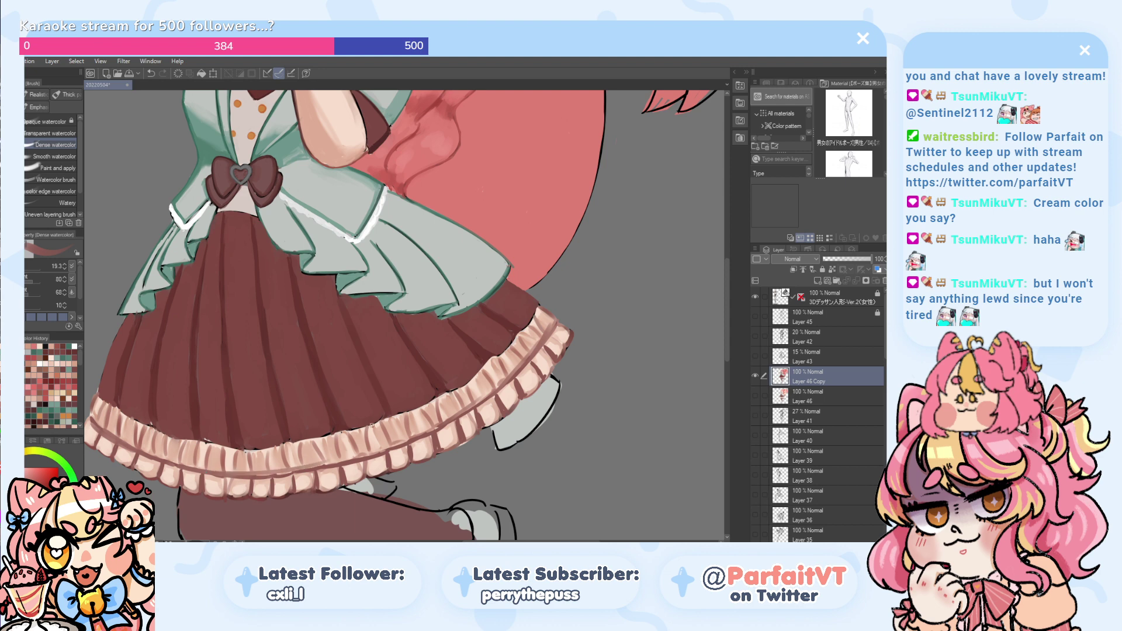
key("ctrl+z")
left_click_drag(255, 474, 358, 460)
key("ctrl+z")
mouse_move(292, 473)
left_mouse_down()
mouse_move(402, 440)
mouse_move(383, 463)
mouse_move(488, 392)
left_mouse_up()
key("ctrl+z")
key("ctrl+z")
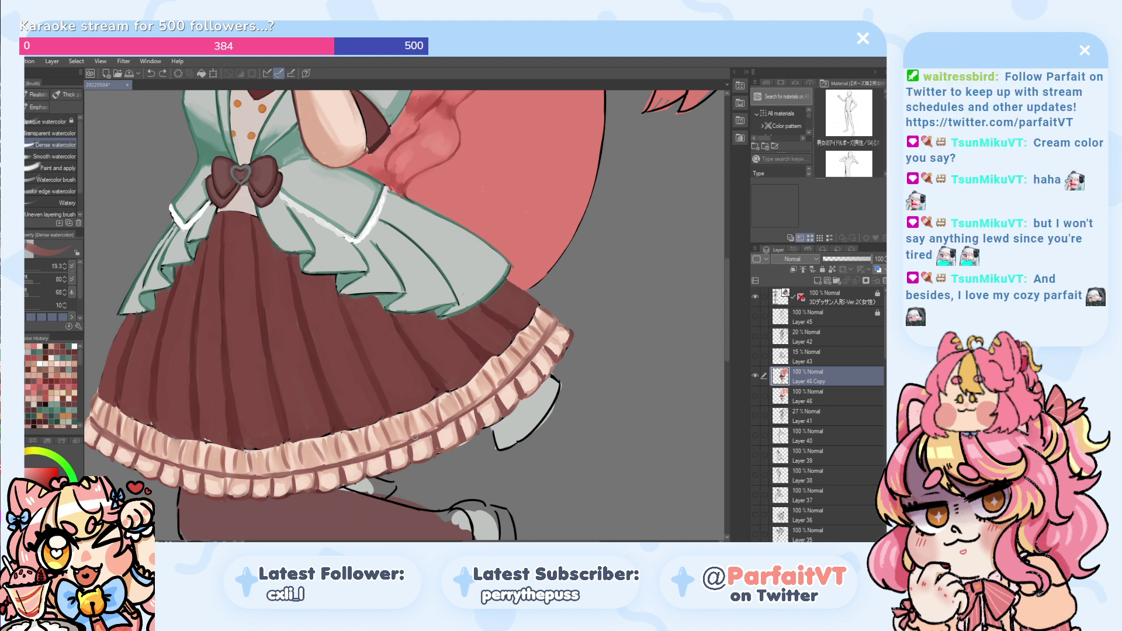
- Continue the reddish-brown seam line from the skirt's middle up toward its right end
mouse_move(403, 444)
left_mouse_down()
mouse_move(464, 410)
mouse_move(387, 451)
mouse_move(513, 388)
left_mouse_up()
key("ctrl+z")
key("ctrl+z")
mouse_move(383, 453)
left_mouse_down()
mouse_move(454, 417)
mouse_move(531, 354)
mouse_move(513, 371)
left_mouse_up()
key("ctrl+z")
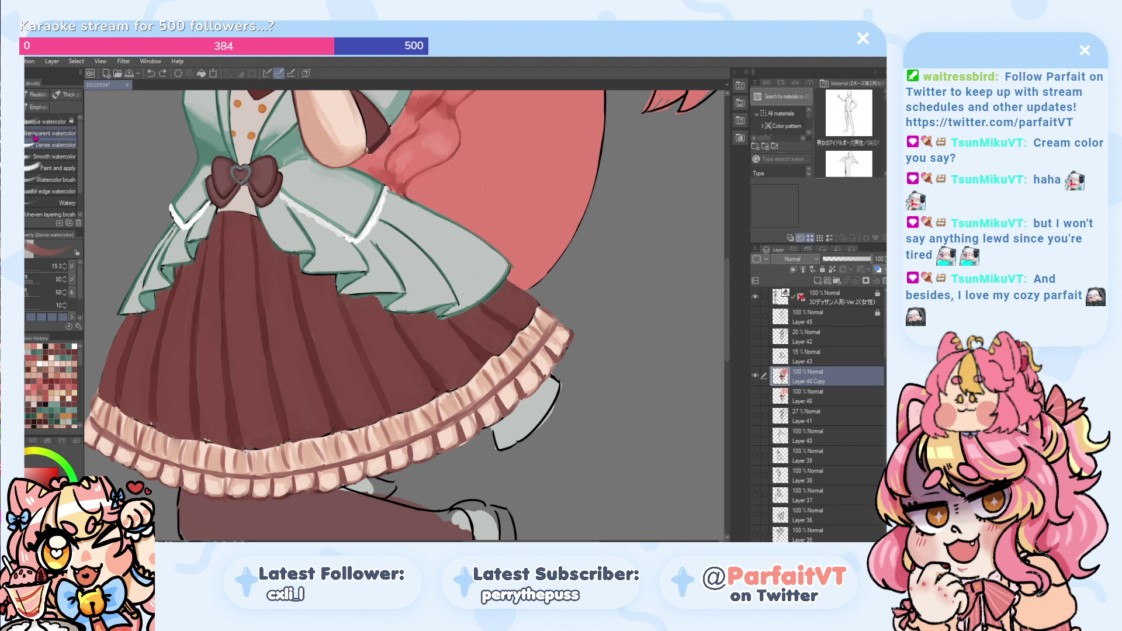
left_click(54, 156)
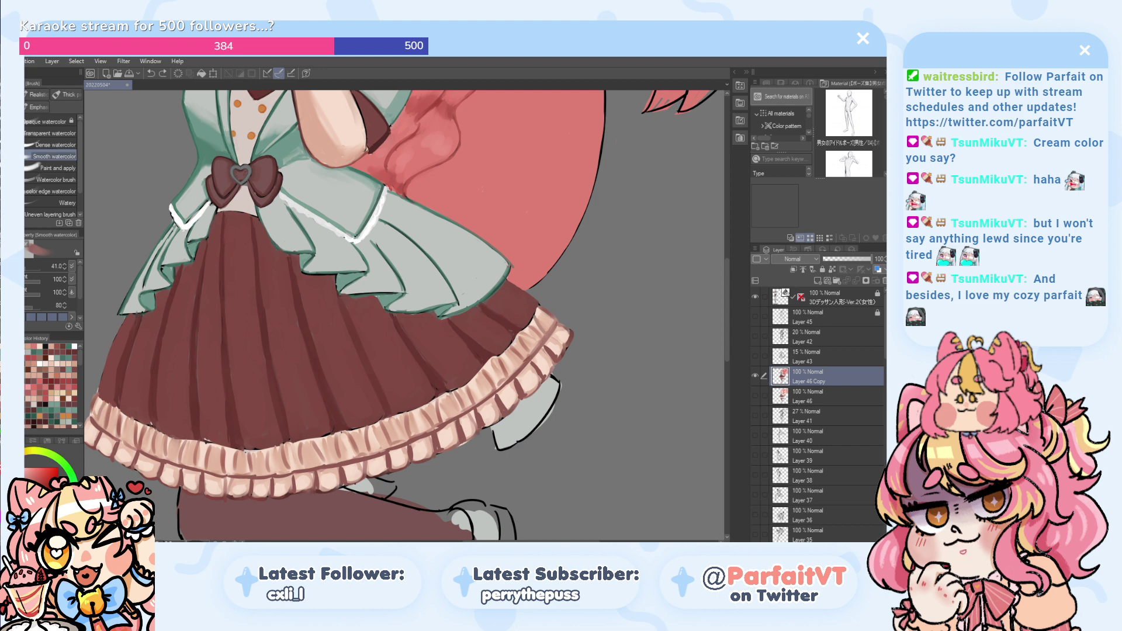
left_click(32, 268)
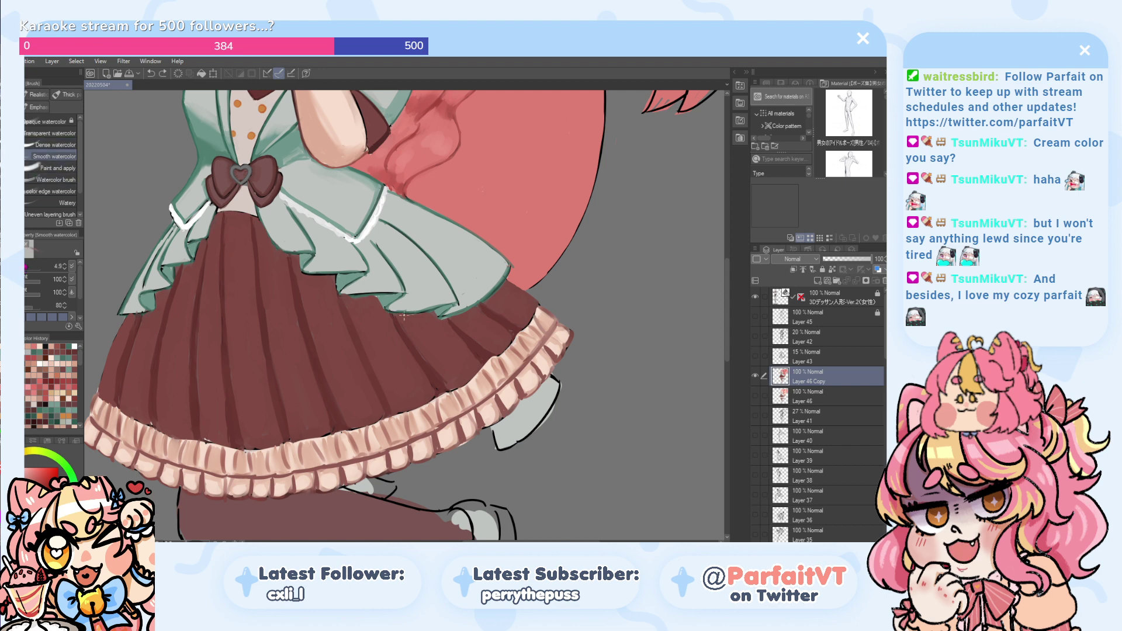
key("]")
key("]")
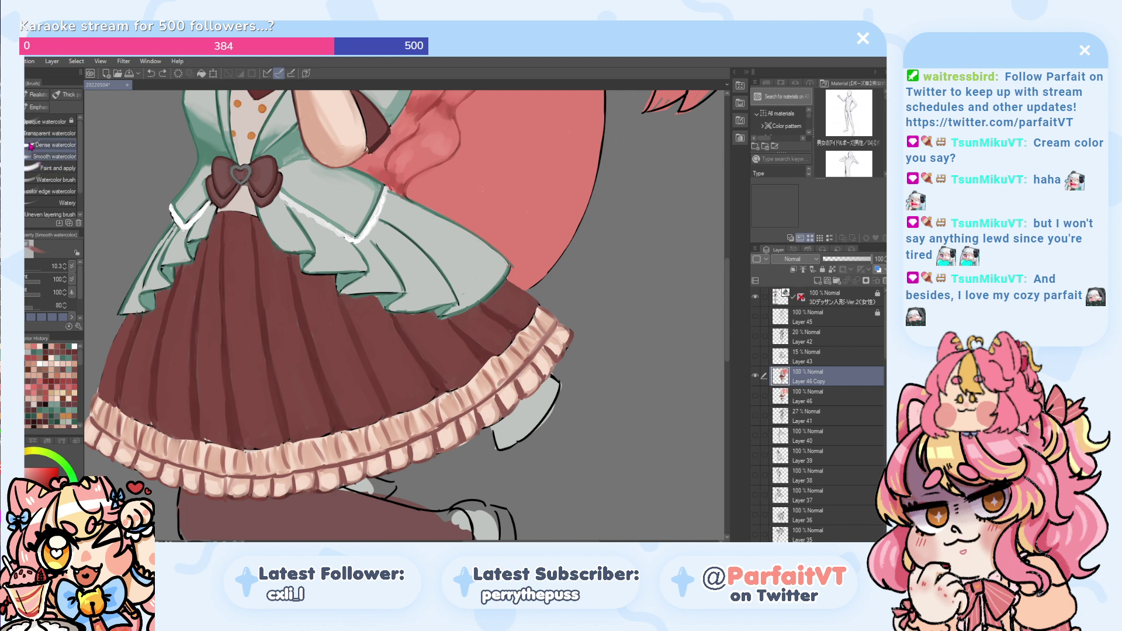
left_click(56, 145)
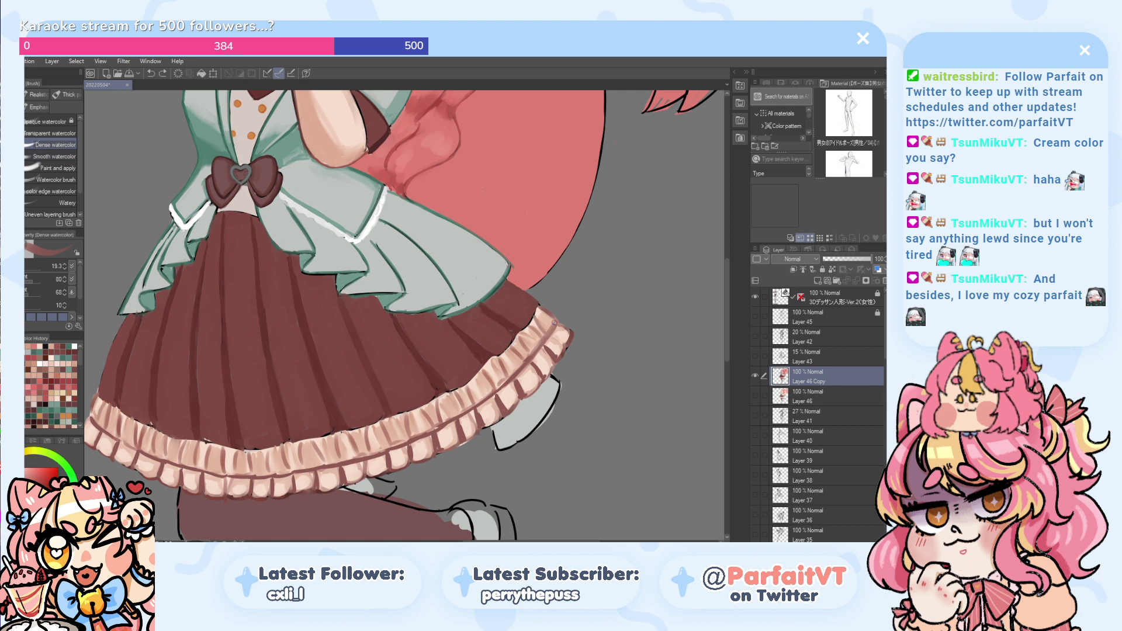
- Darken the seam and fold bases at the trim's right tip with Dense watercolor, undoing unwanted strokes
mouse_move(555, 325)
left_mouse_down()
mouse_move(484, 408)
mouse_move(508, 382)
mouse_move(466, 398)
mouse_move(488, 393)
mouse_move(449, 421)
mouse_move(472, 408)
mouse_move(463, 415)
mouse_move(463, 389)
mouse_move(496, 369)
left_mouse_up()
key("ctrl+z")
key("ctrl+z")
key("ctrl+z")
key("ctrl+z")
key("ctrl+z")
key("ctrl+z")
key("ctrl+z")
key("ctrl+z")
key("ctrl+z")
- Deepen the gather lines on the upper trim's right half in reddish brown and check the whole figure
mouse_move(501, 381)
left_mouse_down()
mouse_move(486, 344)
mouse_move(539, 327)
mouse_move(527, 359)
mouse_move(522, 350)
mouse_move(532, 320)
left_mouse_up()
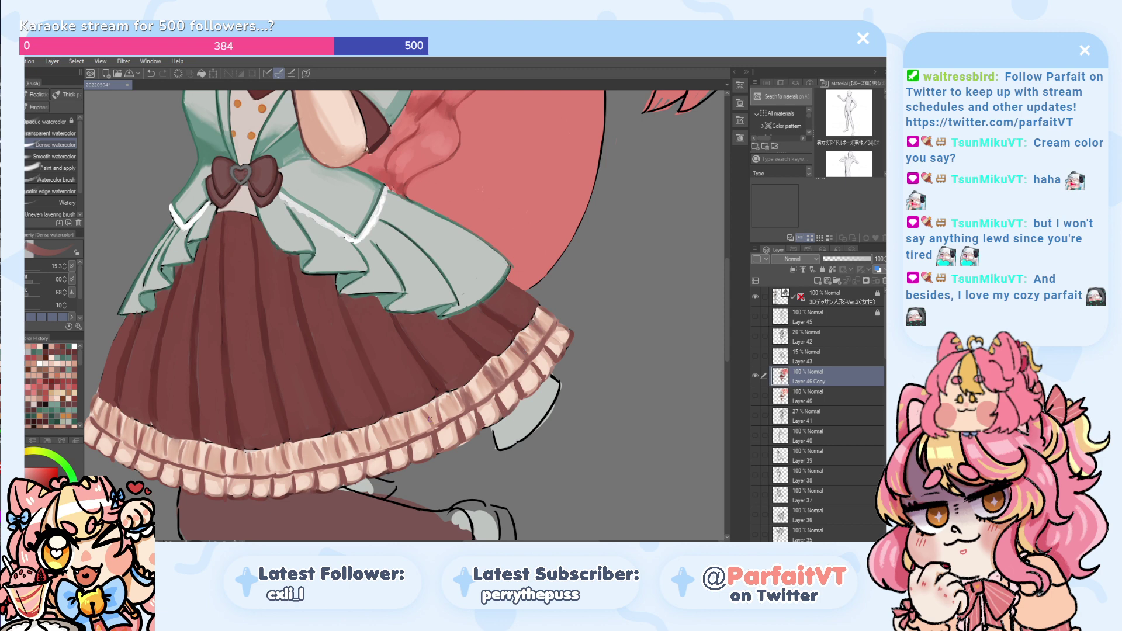
left_click_drag(430, 419, 426, 404)
key("ctrl+z")
key("ctrl+z")
key("ctrl+z")
key("ctrl+z")
key("ctrl+z")
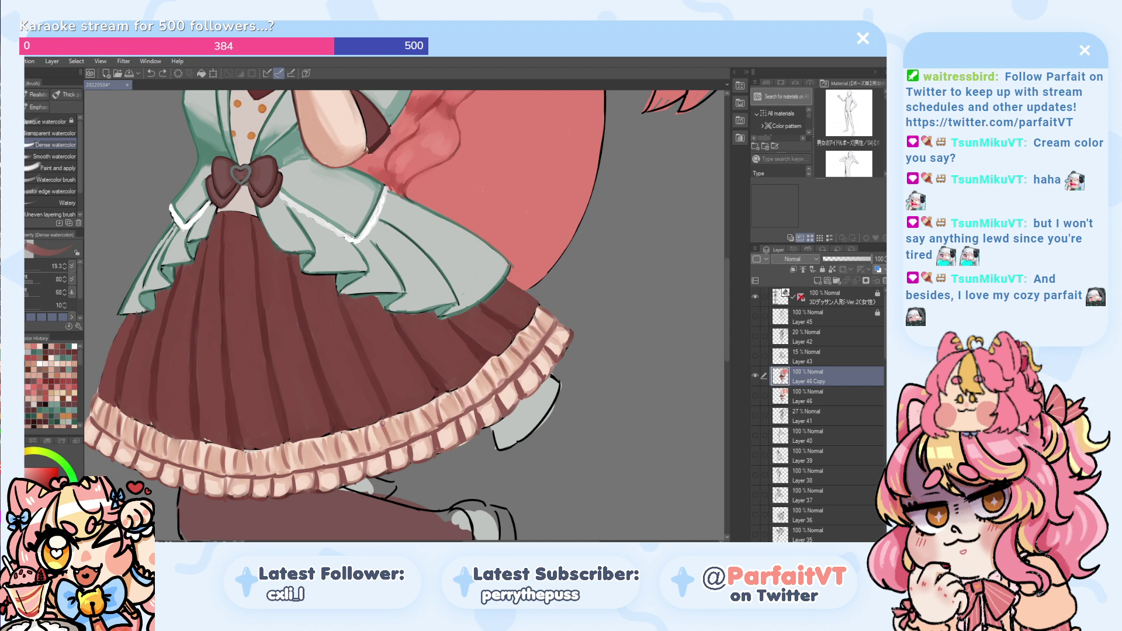
scroll(383, 422, "down", 6)
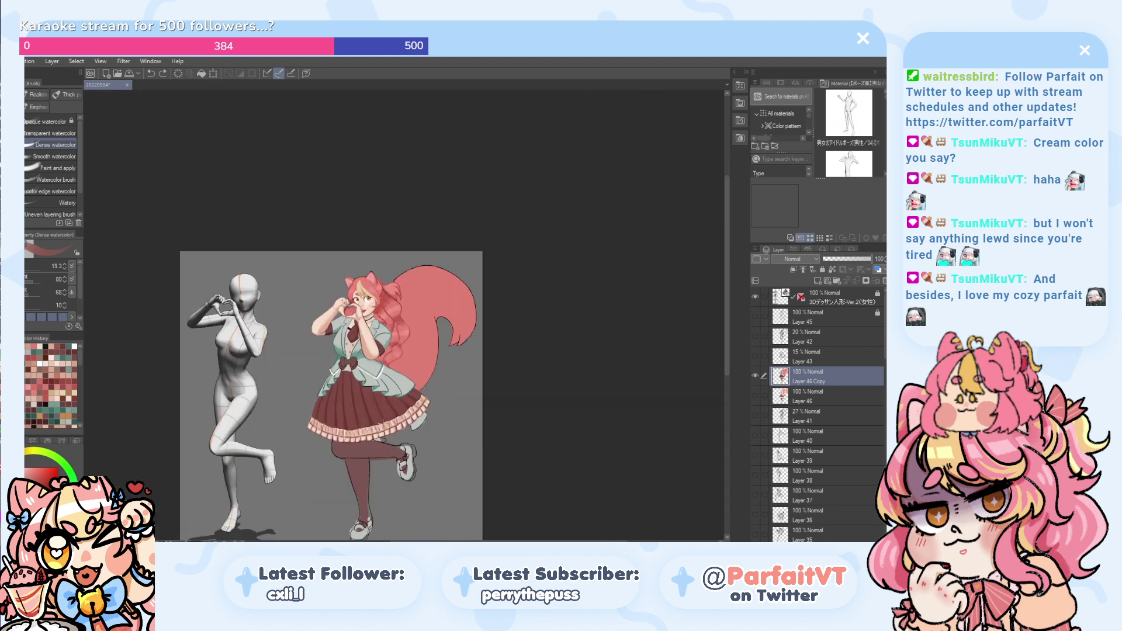
scroll(383, 422, "up", 6)
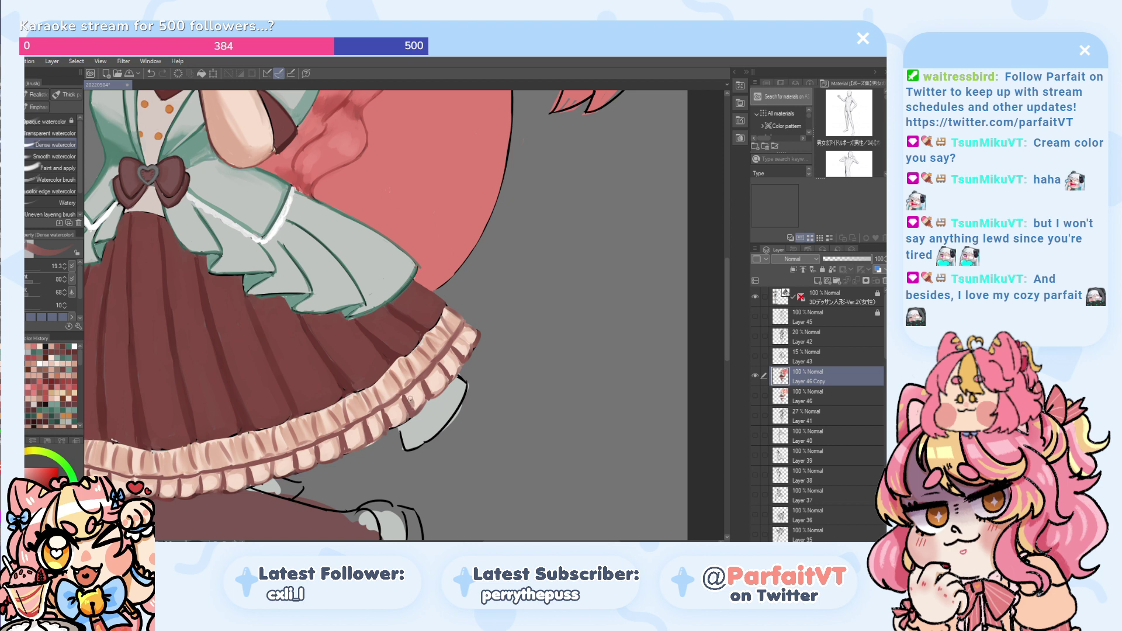
- Lighten the lower ruffle's right half and middle with light peach sampled from the trim, undoing unwanted strokes
left_click(410, 410, "alt")
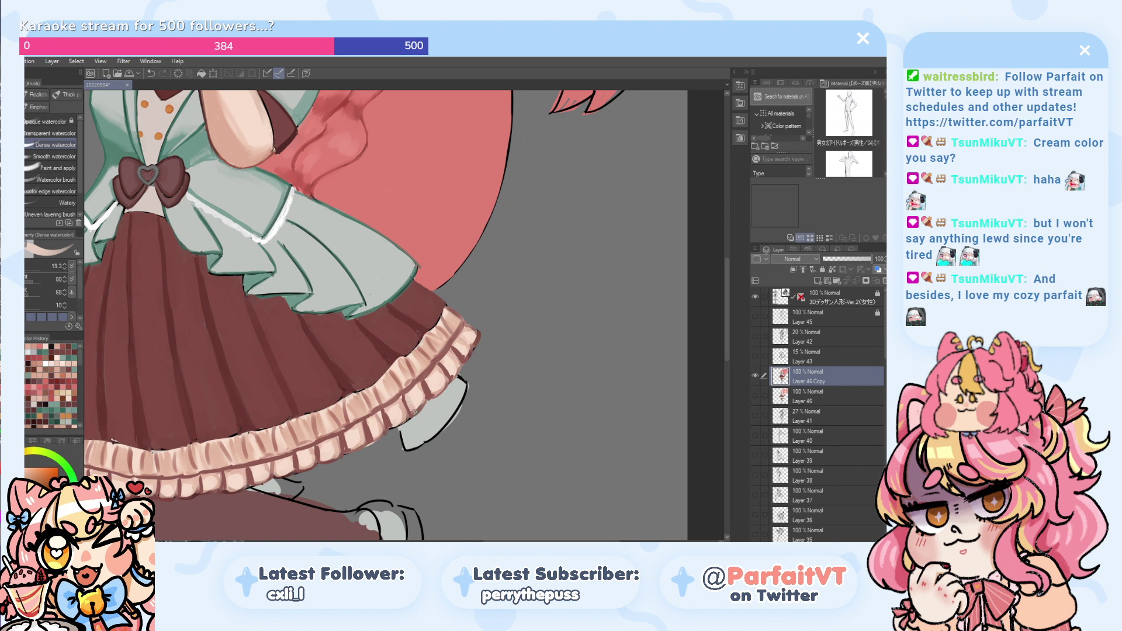
mouse_move(420, 393)
left_mouse_down()
mouse_move(452, 387)
mouse_move(429, 397)
mouse_move(427, 382)
mouse_move(444, 381)
mouse_move(443, 364)
mouse_move(451, 377)
mouse_move(445, 360)
mouse_move(468, 345)
left_mouse_up()
mouse_move(318, 454)
left_mouse_down()
mouse_move(345, 435)
mouse_move(356, 446)
mouse_move(348, 450)
mouse_move(347, 439)
mouse_move(369, 441)
mouse_move(364, 426)
mouse_move(379, 433)
mouse_move(380, 415)
mouse_move(366, 421)
mouse_move(391, 426)
left_mouse_up()
key("ctrl+z")
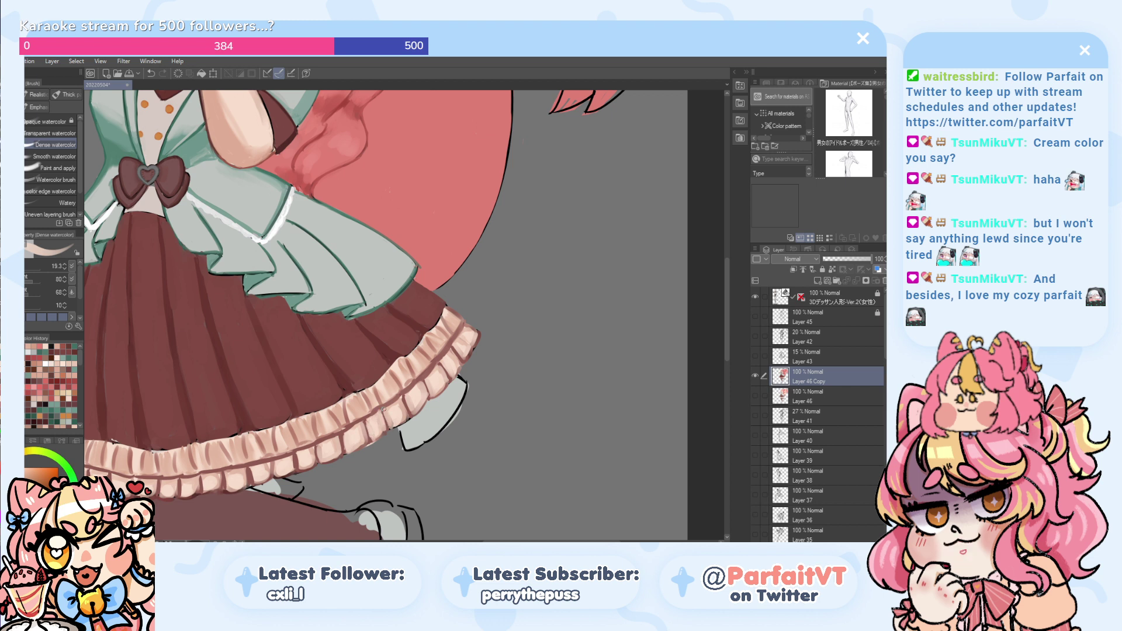
mouse_move(210, 456)
left_mouse_down()
mouse_move(225, 490)
mouse_move(226, 477)
mouse_move(228, 489)
mouse_move(252, 483)
mouse_move(250, 457)
mouse_move(266, 471)
mouse_move(251, 480)
mouse_move(253, 470)
mouse_move(254, 481)
mouse_move(274, 478)
mouse_move(339, 411)
mouse_move(299, 467)
left_mouse_up()
key("ctrl+z")
key("ctrl+z")
key("ctrl+z")
key("ctrl+z")
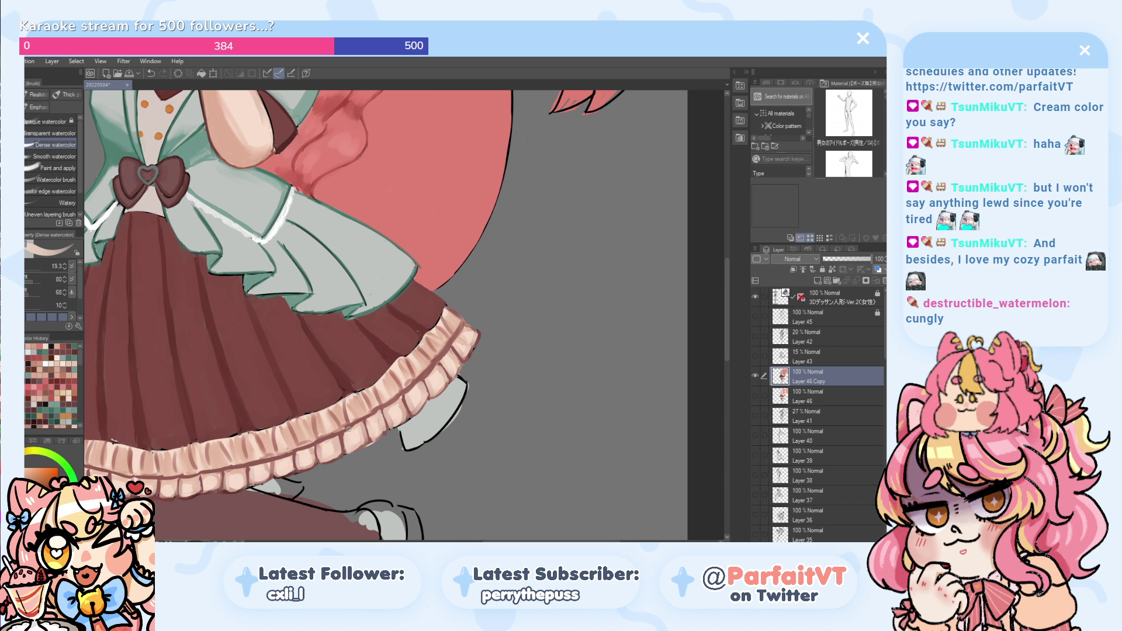
- Try light peach touch-ups on the lower ruffle's left end and undo them
left_click_drag(153, 423, 287, 383)
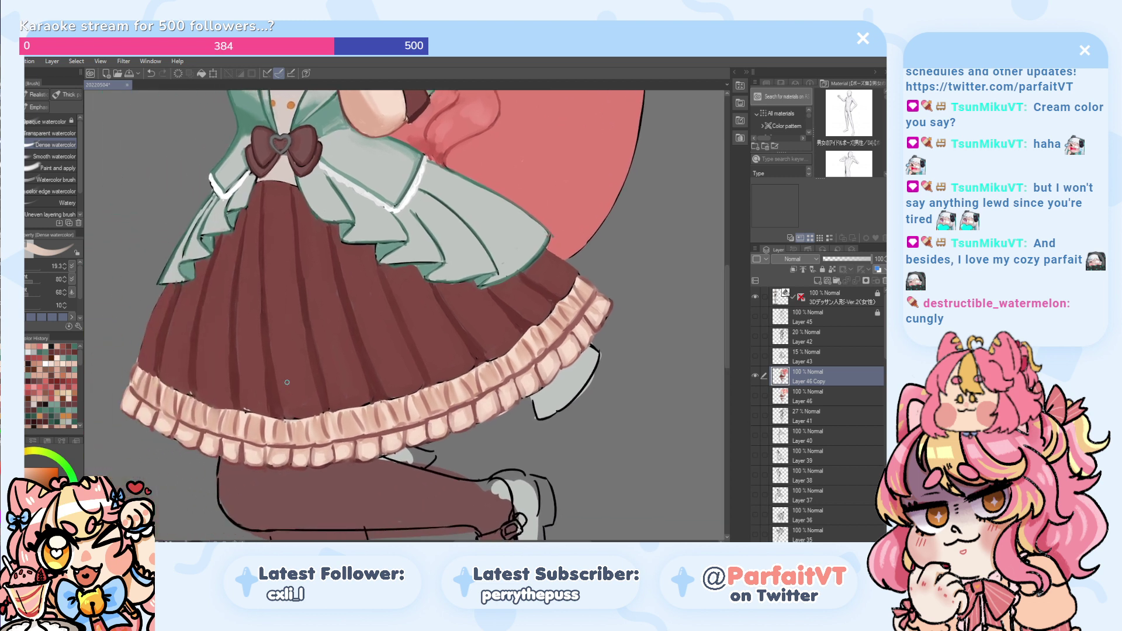
left_click_drag(137, 402, 134, 414)
key("ctrl+z")
key("ctrl+z")
left_click_drag(152, 413, 149, 424)
key("ctrl+z")
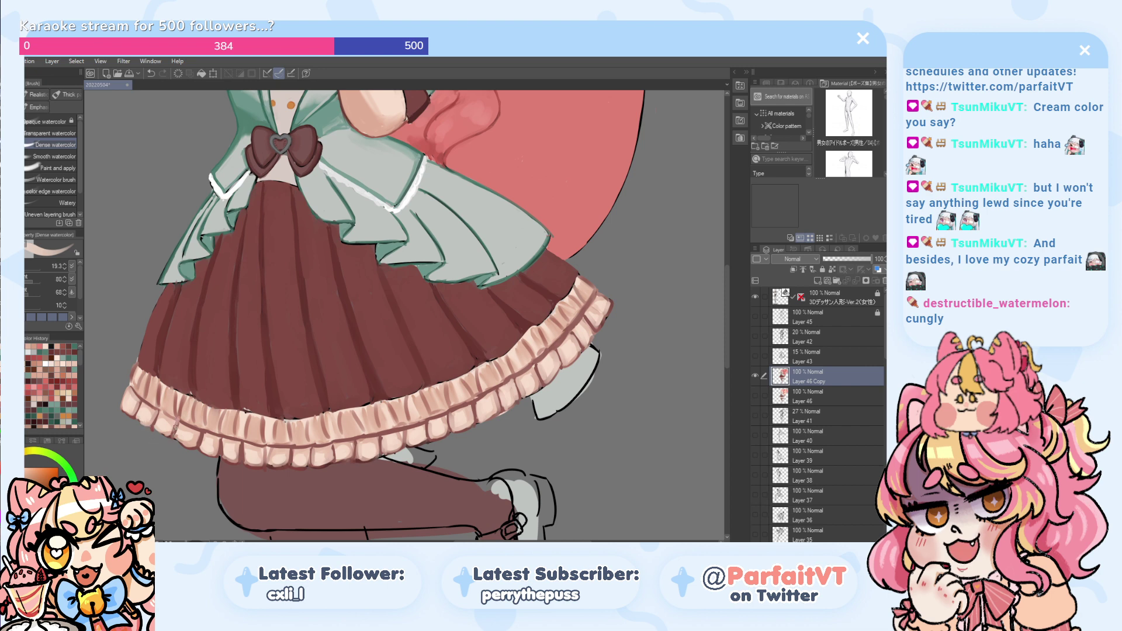
- Check the skirt and trim against the whole figure and save the illustration
scroll(167, 413, "down", 6)
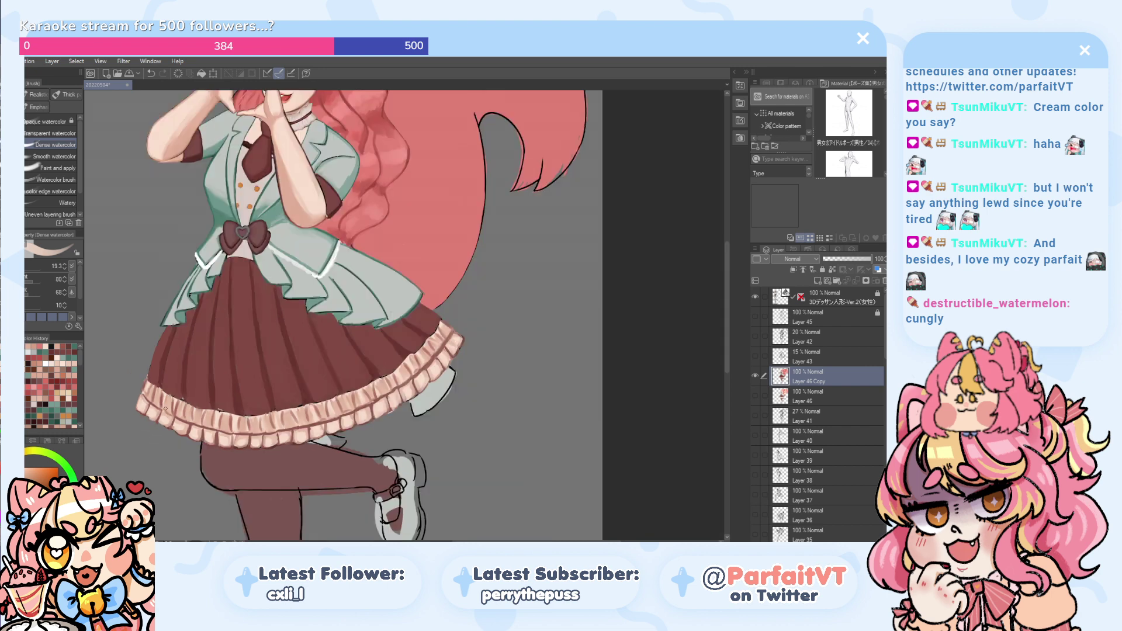
scroll(167, 380, "up", 6)
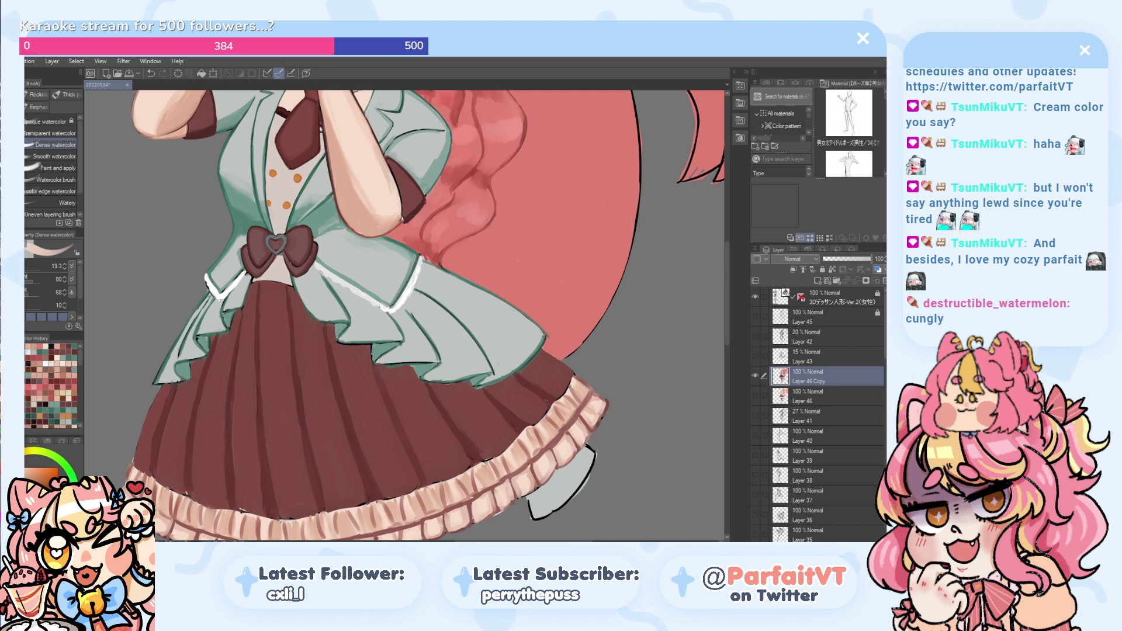
left_click_drag(249, 400, 268, 341)
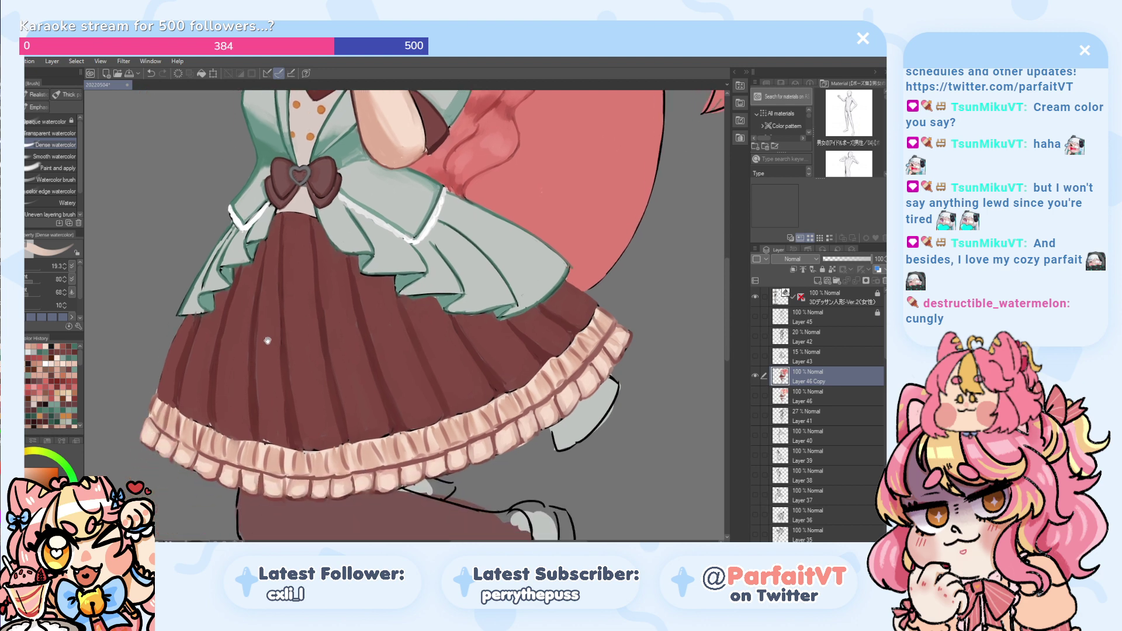
scroll(223, 335, "down", 3)
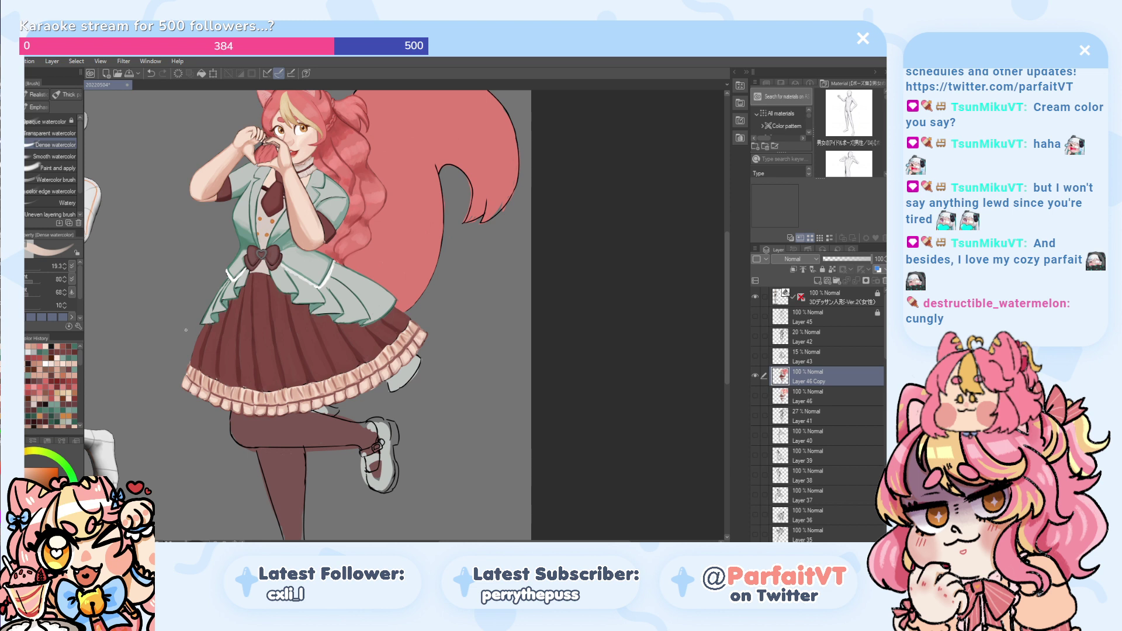
left_click_drag(188, 334, 140, 481)
left_click_drag(182, 420, 149, 323)
key("ctrl+s")
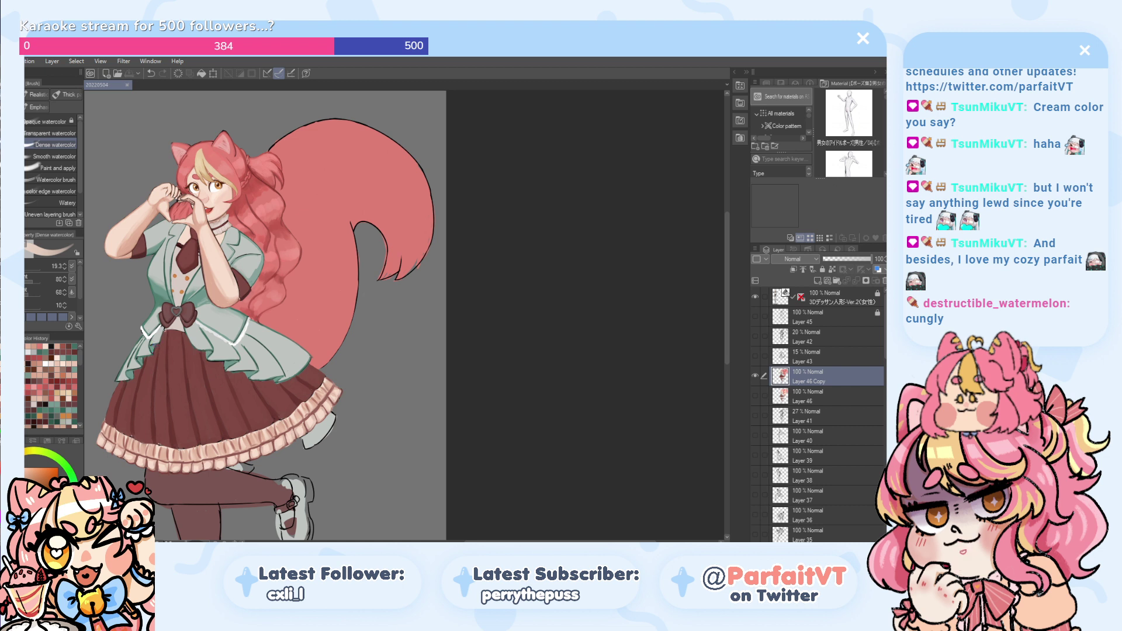
- Try fold strokes down the middle of the skirt in a dark red-brown based on the skirt colour and undo them
left_click(173, 369)
left_click(173, 369, "alt")
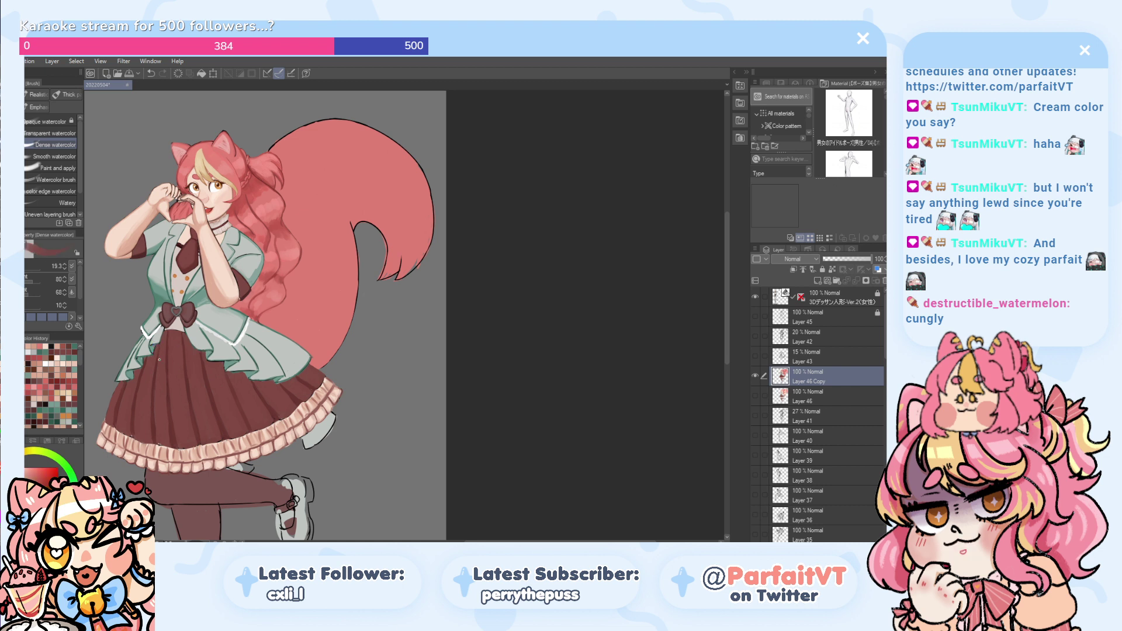
left_click(32, 480)
left_click_drag(171, 384, 172, 415)
key("ctrl+z")
key("ctrl+z")
key("ctrl+z")
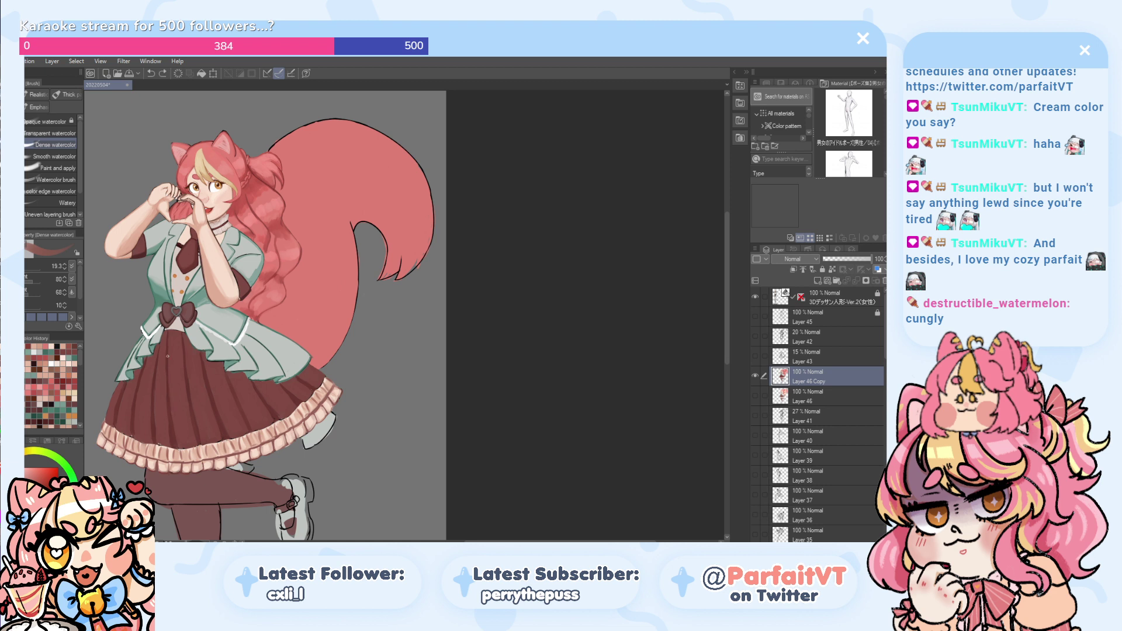
key("ctrl+z")
mouse_move(170, 357)
left_mouse_down()
mouse_move(176, 427)
mouse_move(174, 349)
mouse_move(183, 439)
mouse_move(175, 377)
mouse_move(176, 454)
left_mouse_up()
key("ctrl+z")
key("ctrl+z")
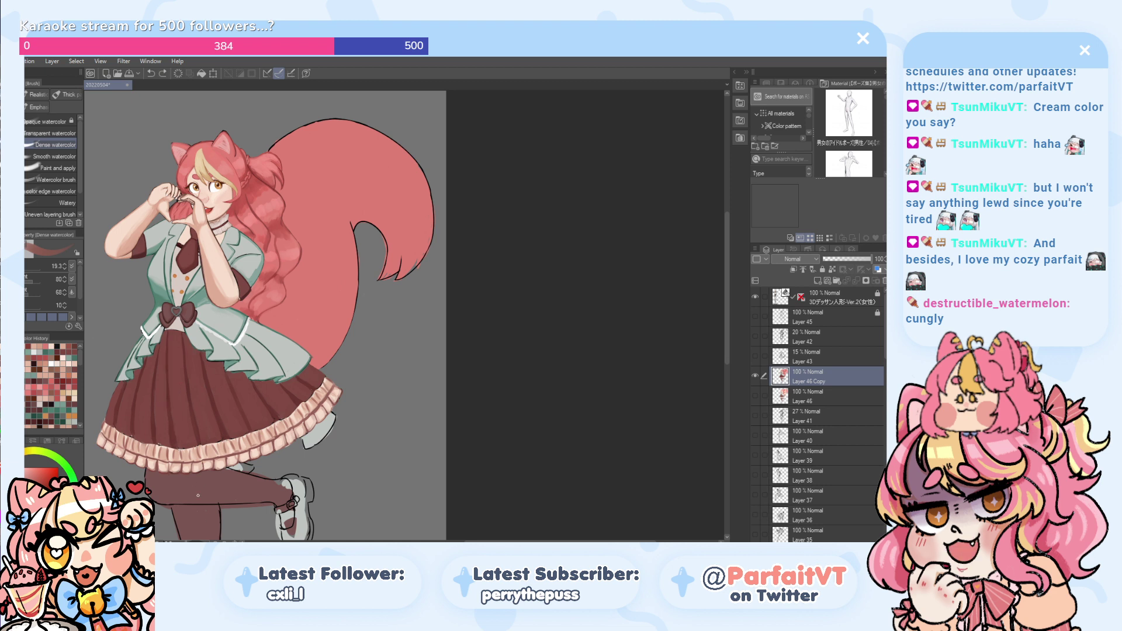
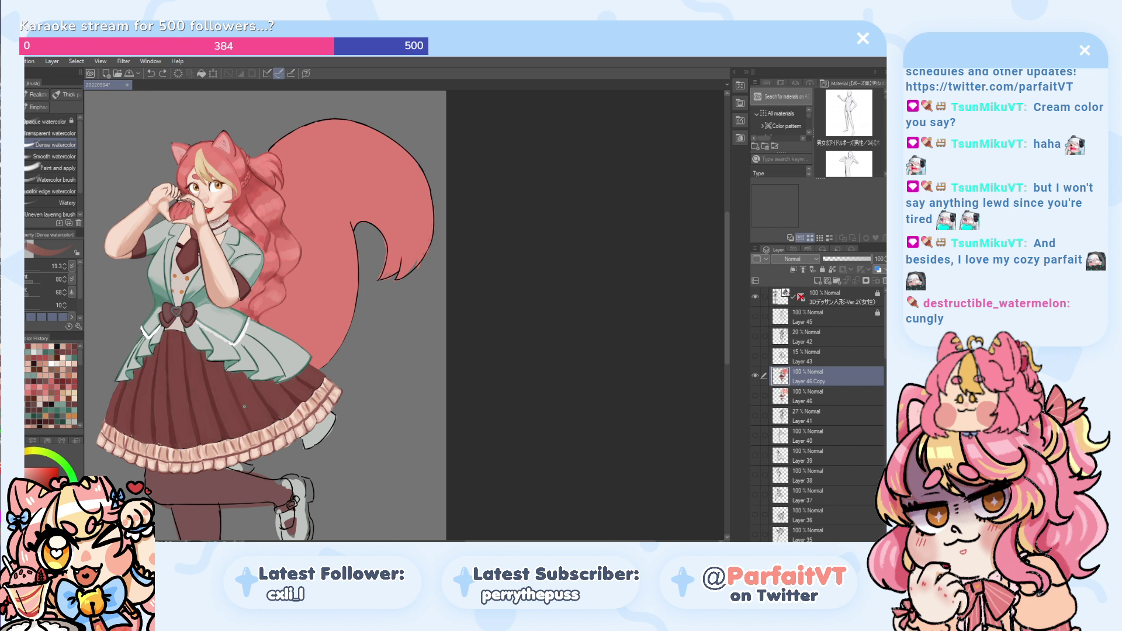
- Sample the darker red from the hair and test it as a fill on the tail, undoing the patchy fill
left_click(237, 449, "alt")
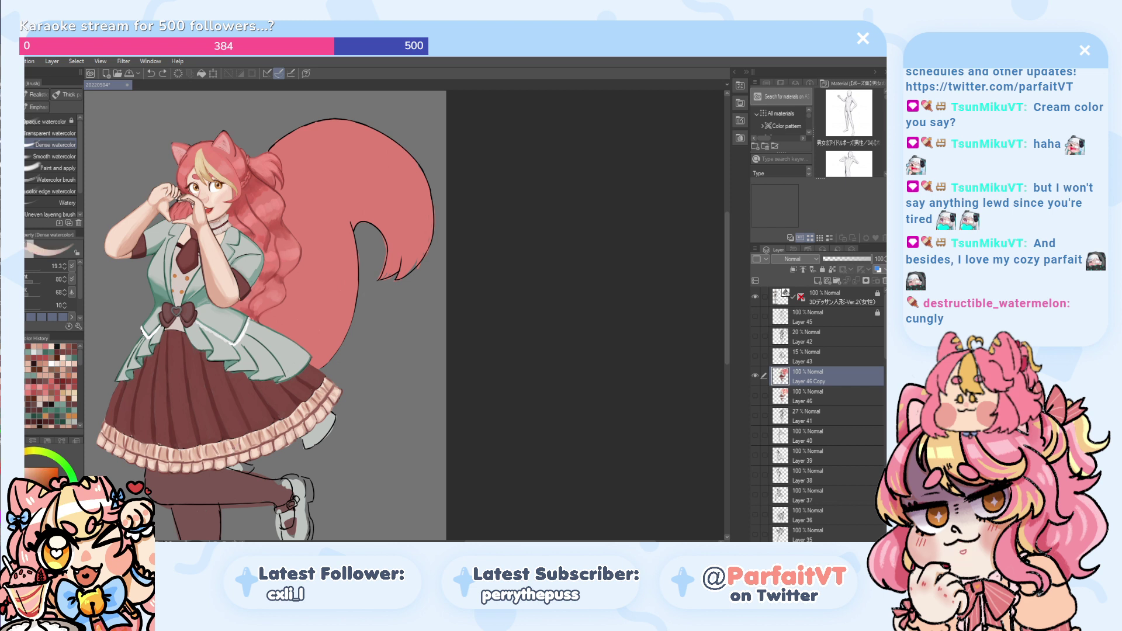
left_click(234, 449, "alt")
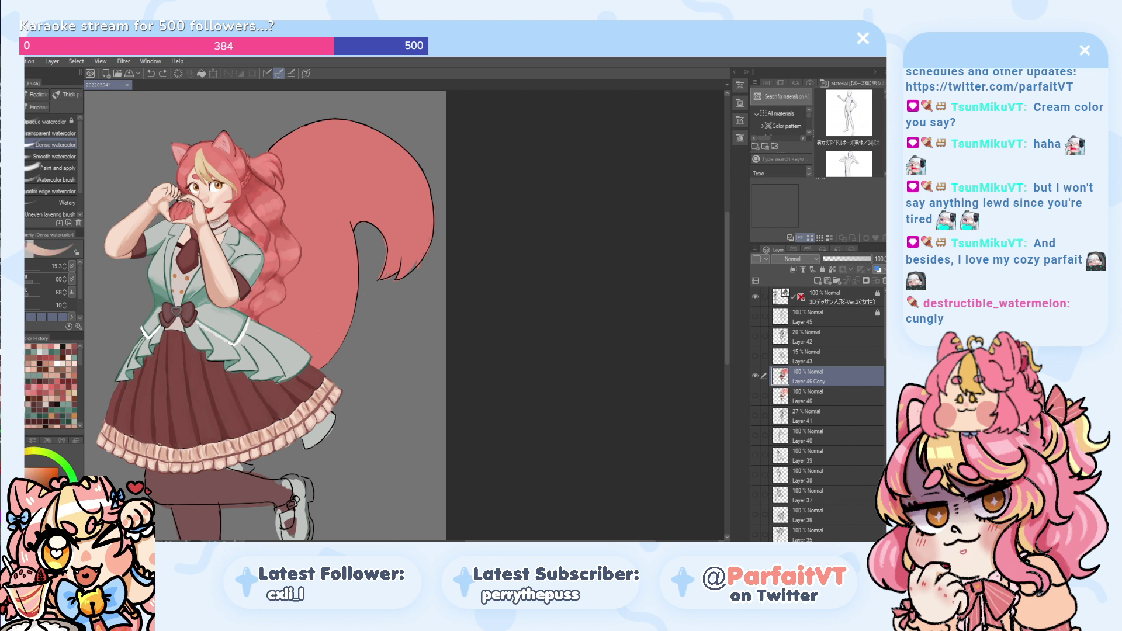
left_click(280, 264, "alt")
left_click_drag(292, 248, 286, 256)
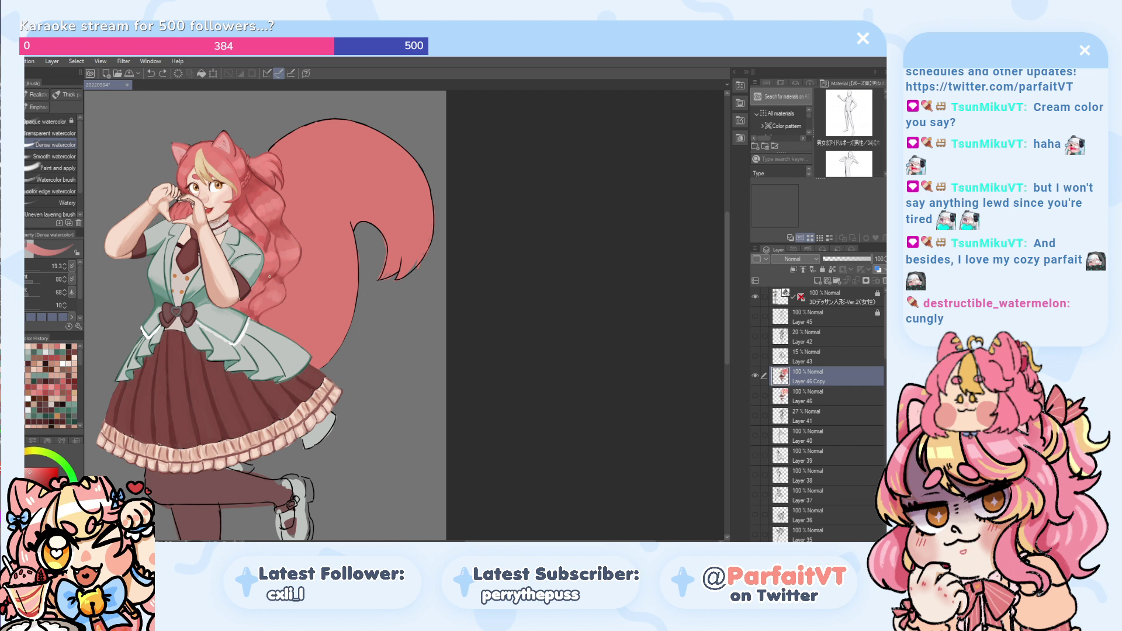
left_click(269, 277, "alt")
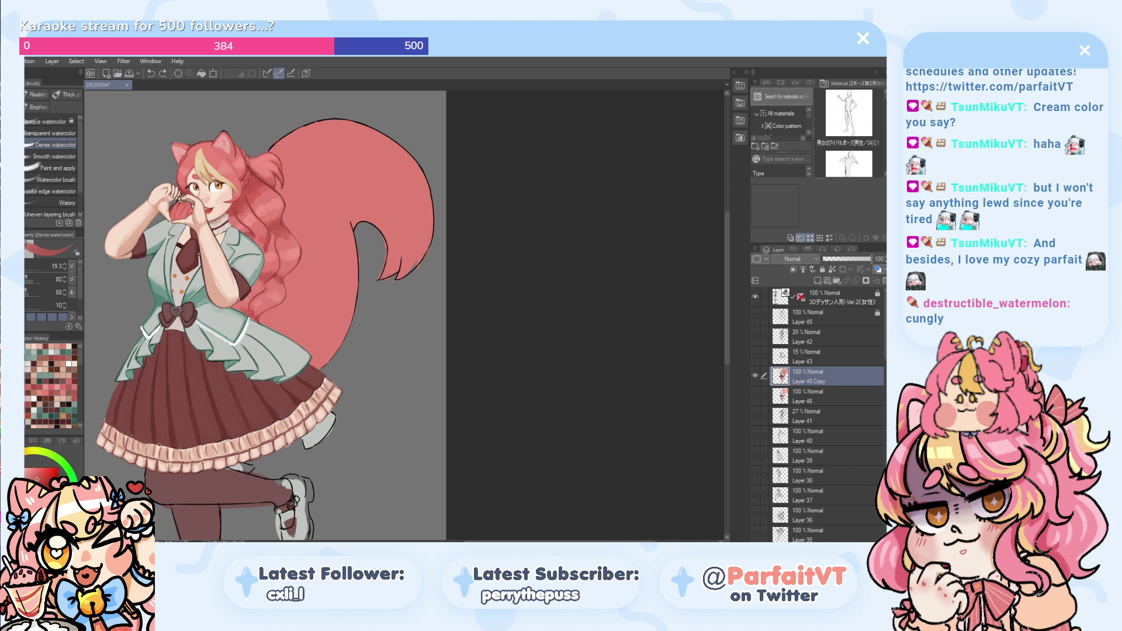
key("g")
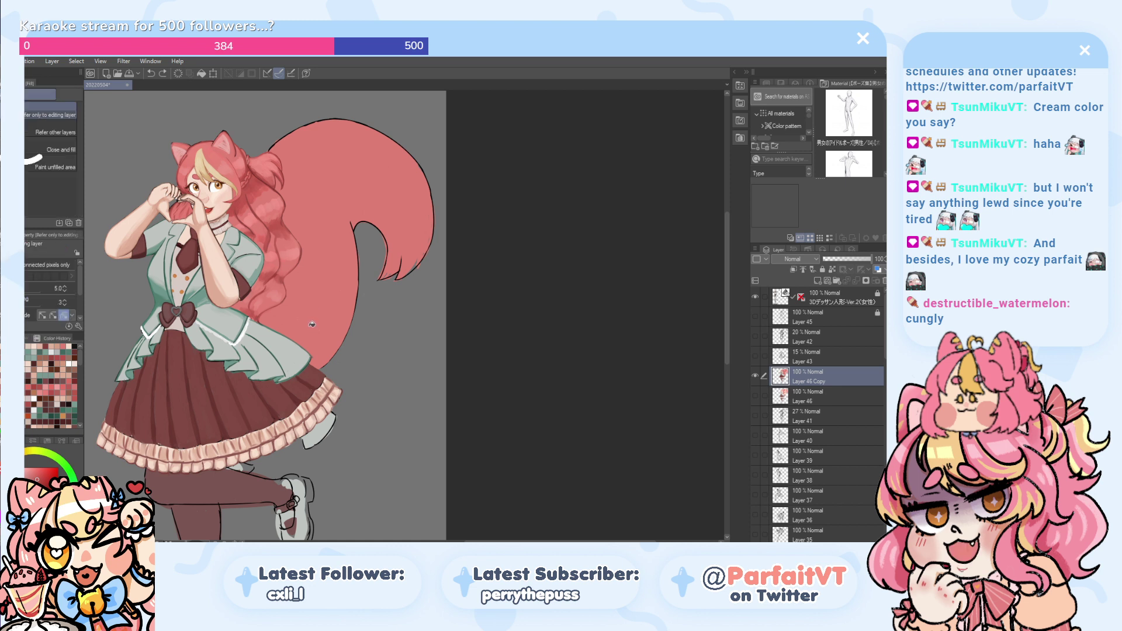
left_click(305, 335)
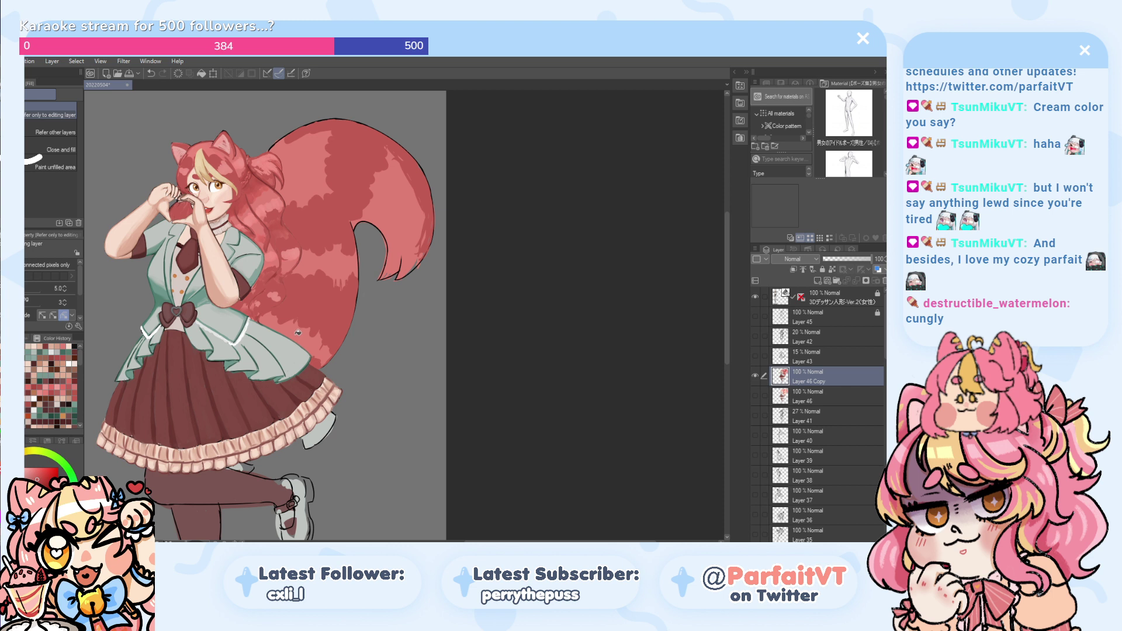
key("ctrl+z")
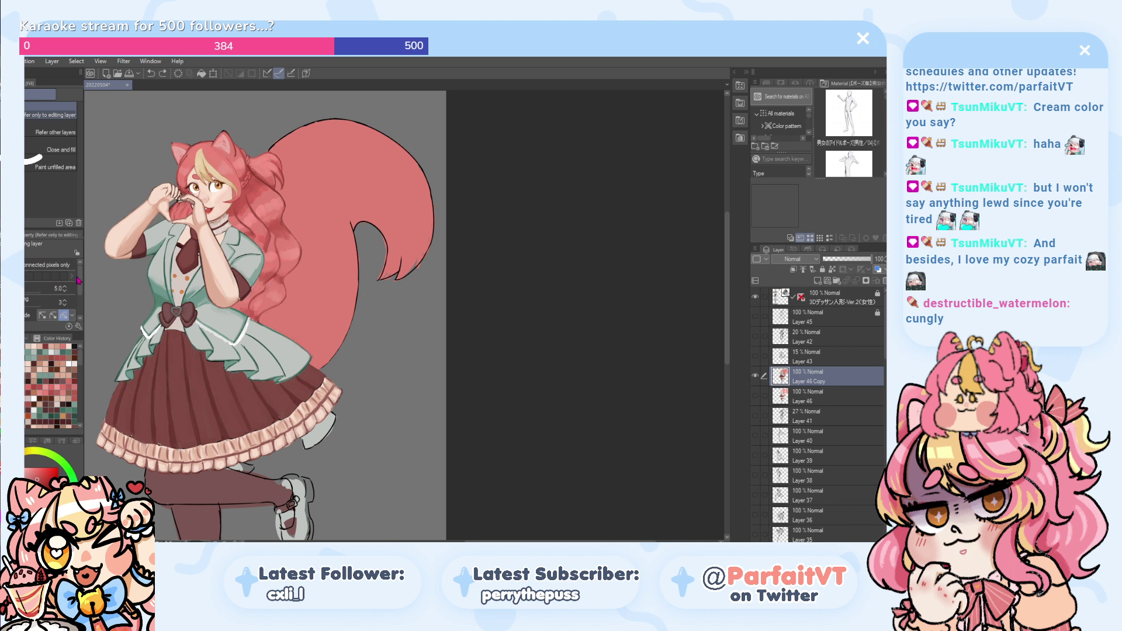
- Raise the fill tolerance to 10.0 and fill the whole tail with the darker hair red
mouse_move(80, 279)
left_mouse_down()
mouse_move(80, 301)
mouse_move(80, 279)
left_mouse_up()
left_click(66, 288)
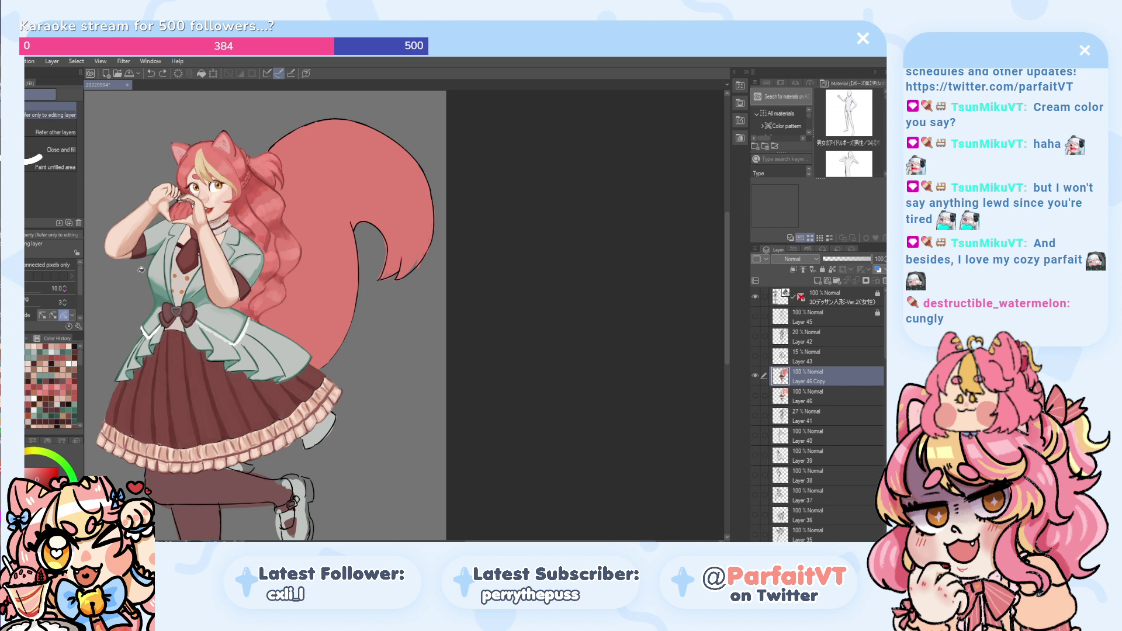
left_click(285, 320)
left_click(286, 322)
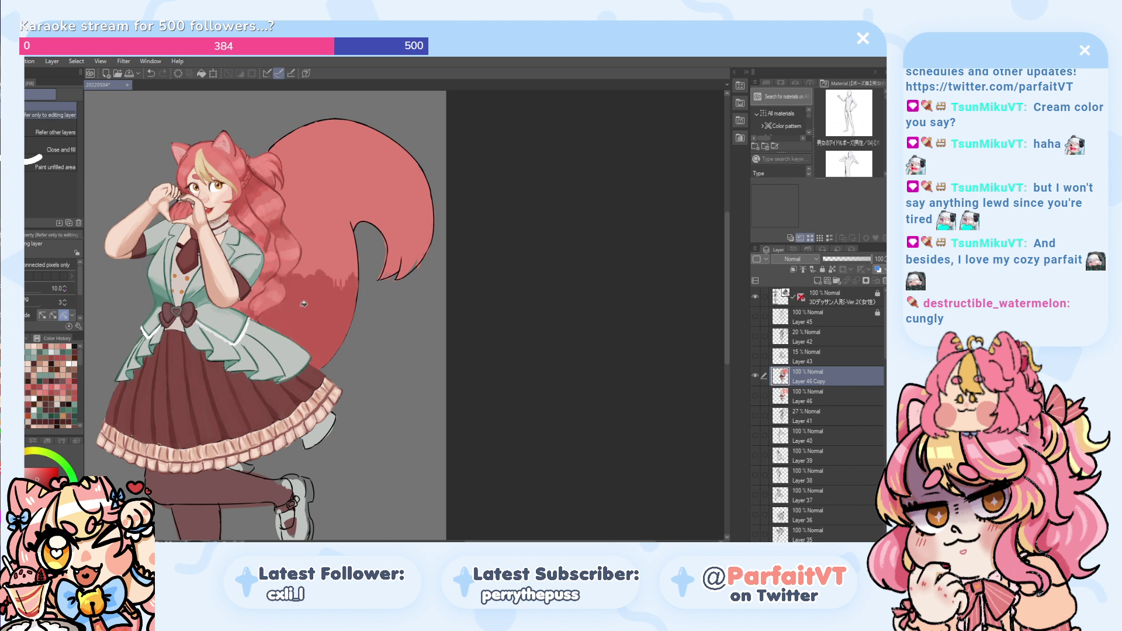
left_click(321, 262)
left_click(333, 217)
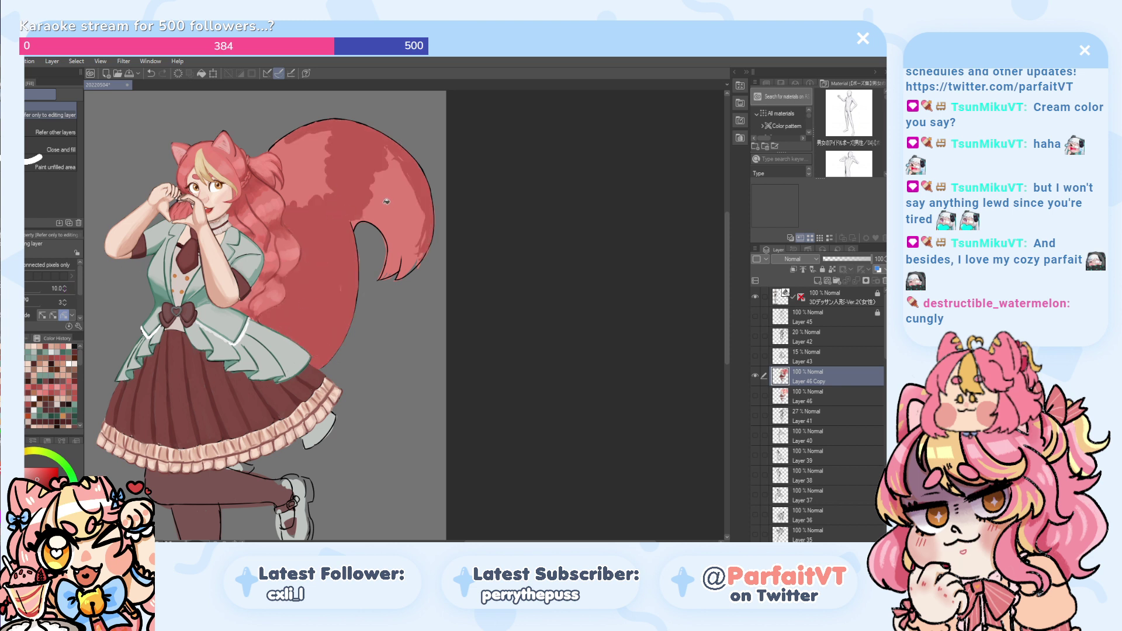
left_click(374, 205)
left_click(322, 177)
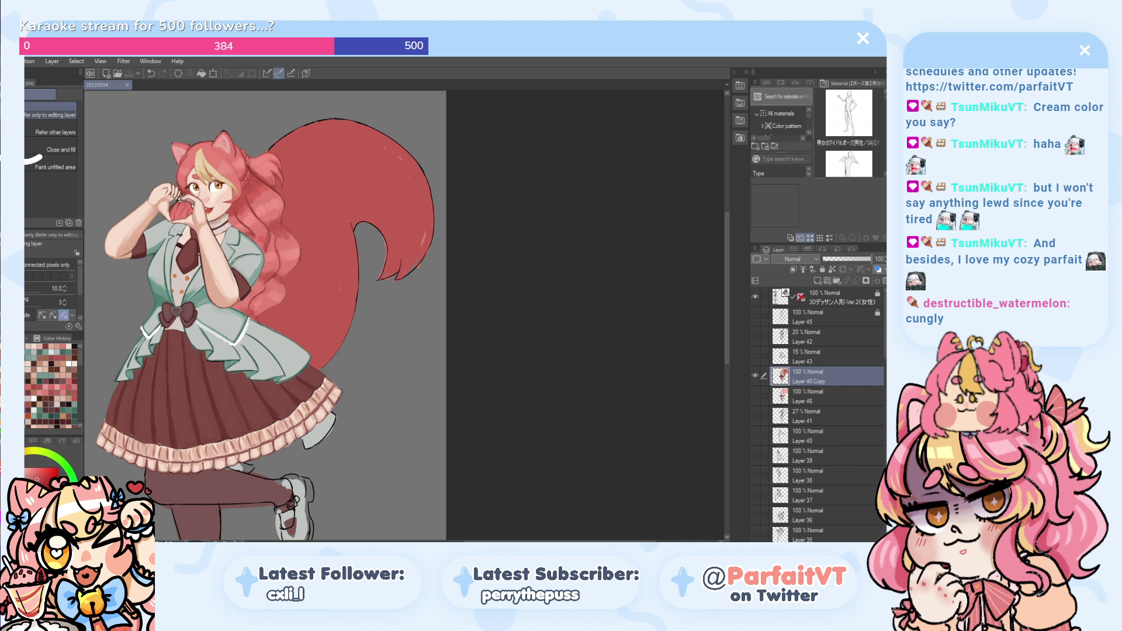
- Paint lighter pink fur strokes across the lower tail with Dense watercolor, using a colour sampled from the hair
left_click(285, 242, "alt")
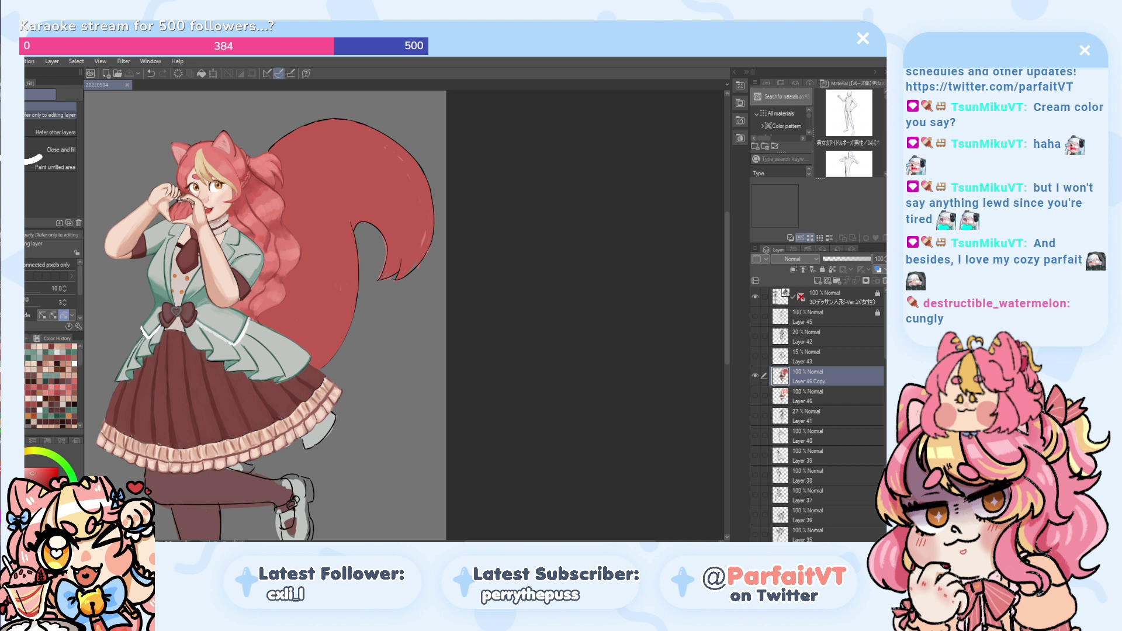
key("p")
left_click_drag(348, 273, 334, 321)
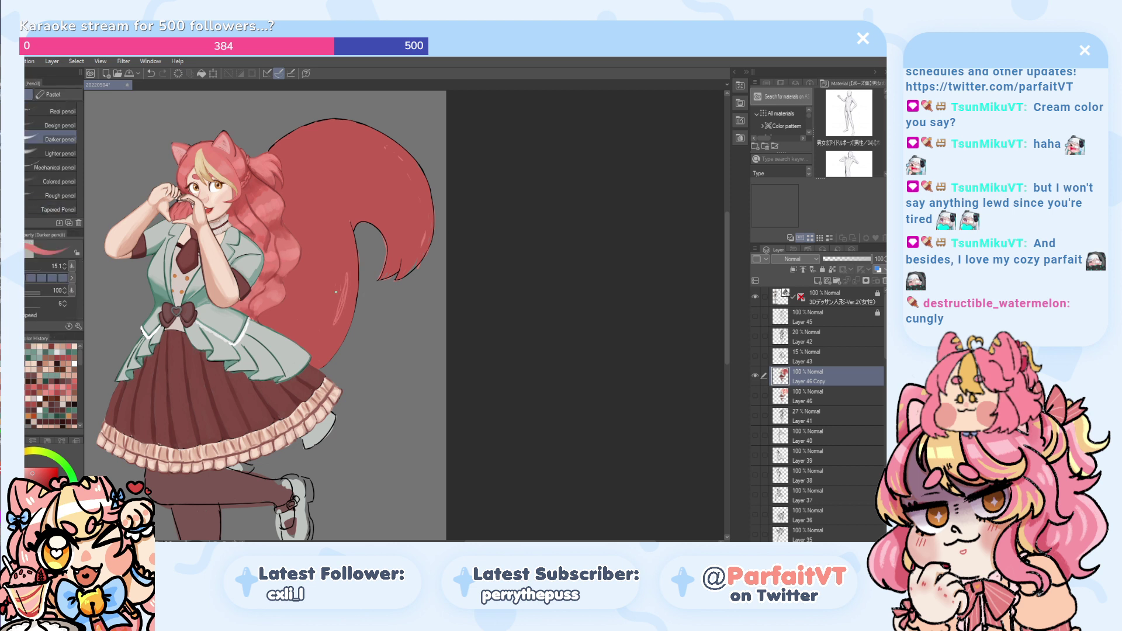
key("b")
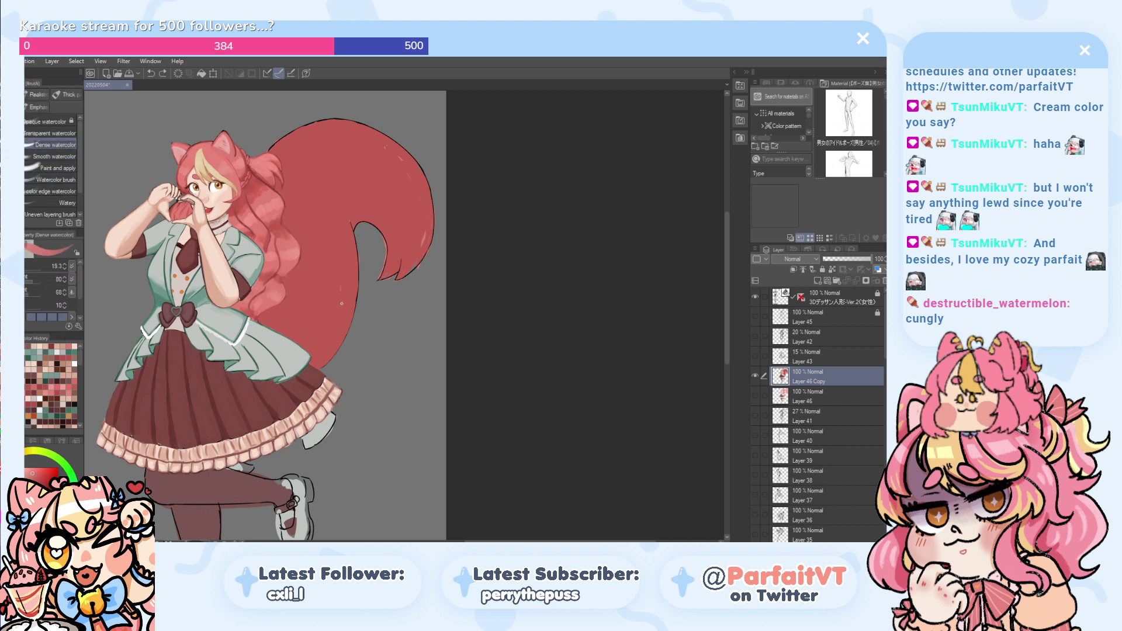
mouse_move(348, 270)
left_mouse_down()
mouse_move(336, 329)
mouse_move(345, 324)
mouse_move(336, 292)
mouse_move(294, 296)
left_mouse_up()
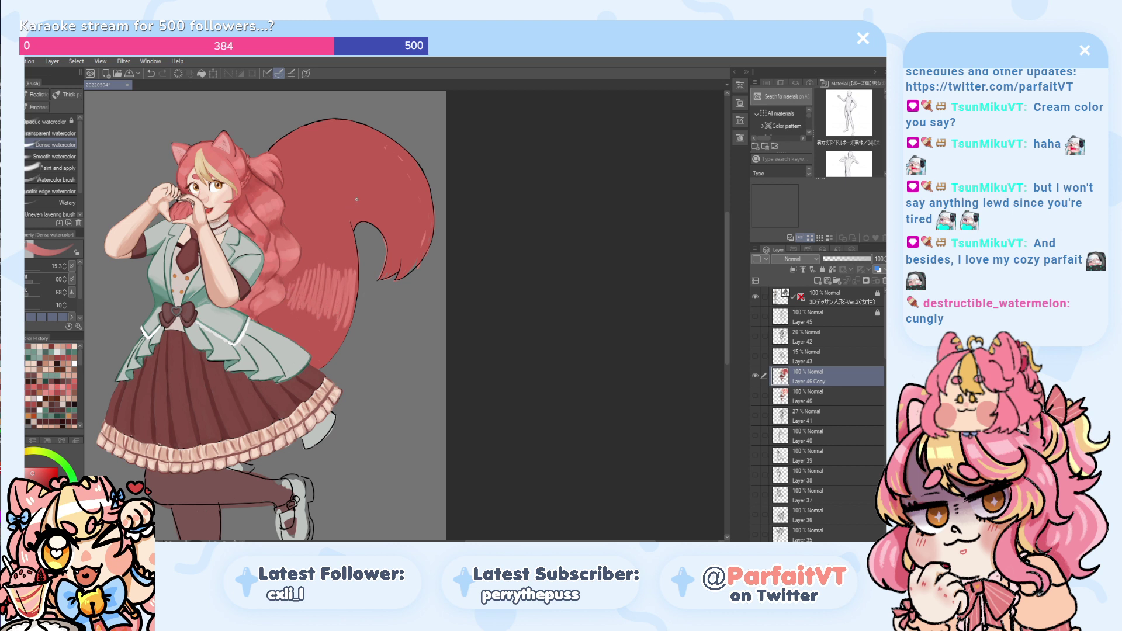
- Try lighter pink fur strokes across the middle and upper tail and undo them
mouse_move(357, 199)
left_mouse_down()
mouse_move(344, 231)
mouse_move(344, 209)
mouse_move(331, 212)
mouse_move(349, 180)
mouse_move(329, 218)
mouse_move(343, 187)
mouse_move(318, 213)
mouse_move(346, 173)
mouse_move(318, 212)
mouse_move(330, 183)
mouse_move(311, 199)
mouse_move(343, 160)
mouse_move(318, 200)
mouse_move(326, 163)
mouse_move(313, 180)
mouse_move(305, 171)
mouse_move(324, 150)
mouse_move(297, 166)
left_mouse_up()
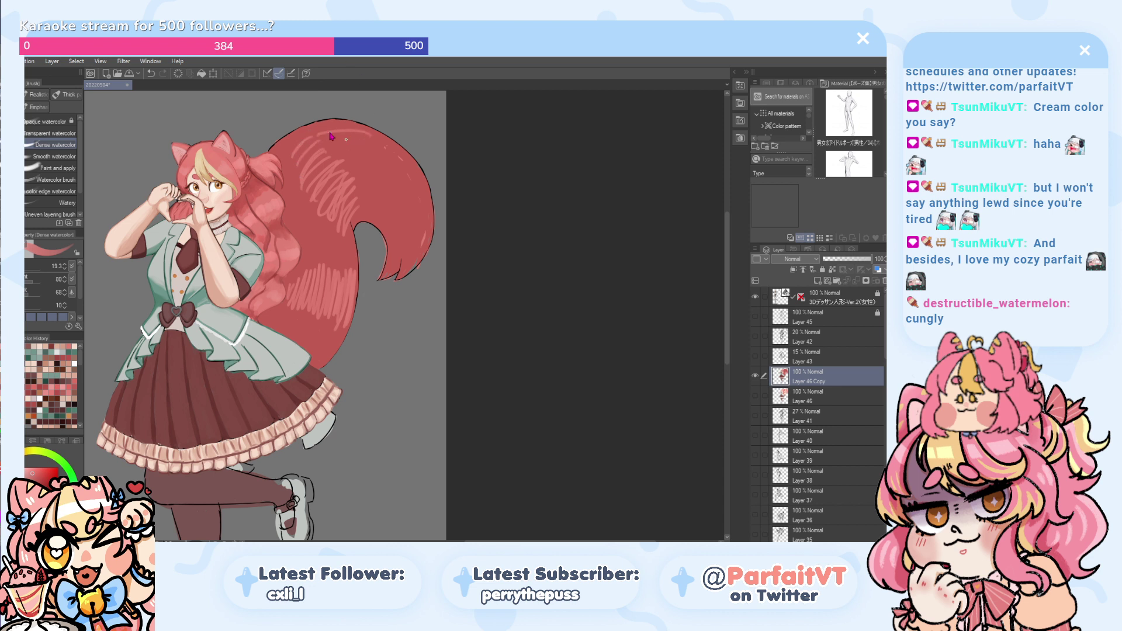
key("ctrl+z")
key("ctrl+z")
key("ctrl+z")
key("ctrl+z")
key("ctrl+z")
key("ctrl+z")
key("ctrl+z")
key("ctrl+z")
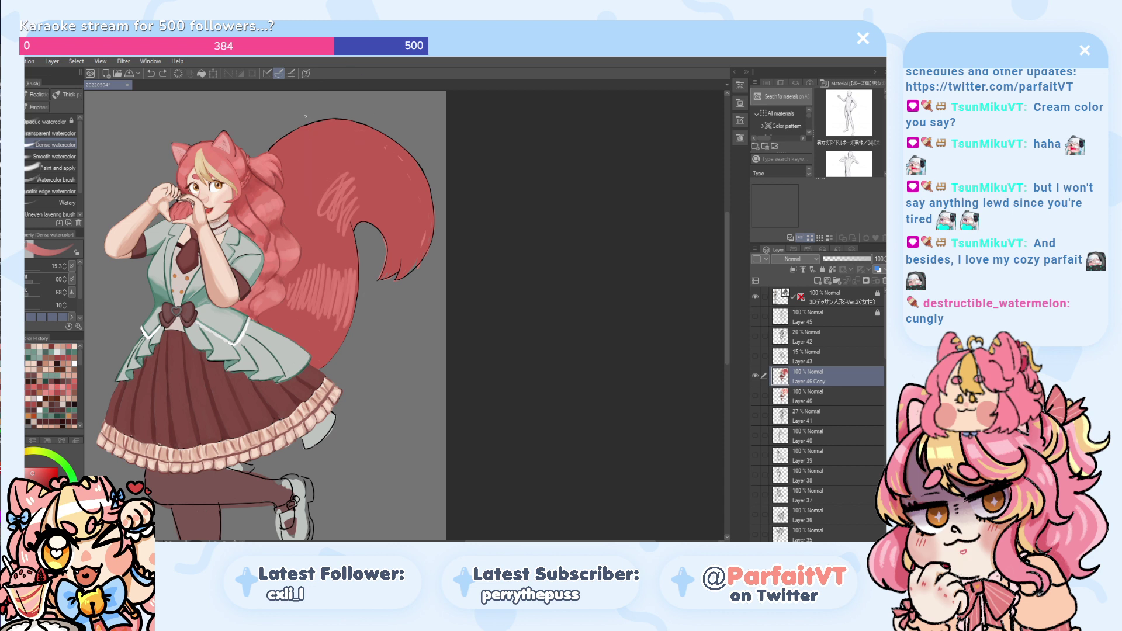
key("ctrl+z")
key("ctrl+z")
key("ctrl+y")
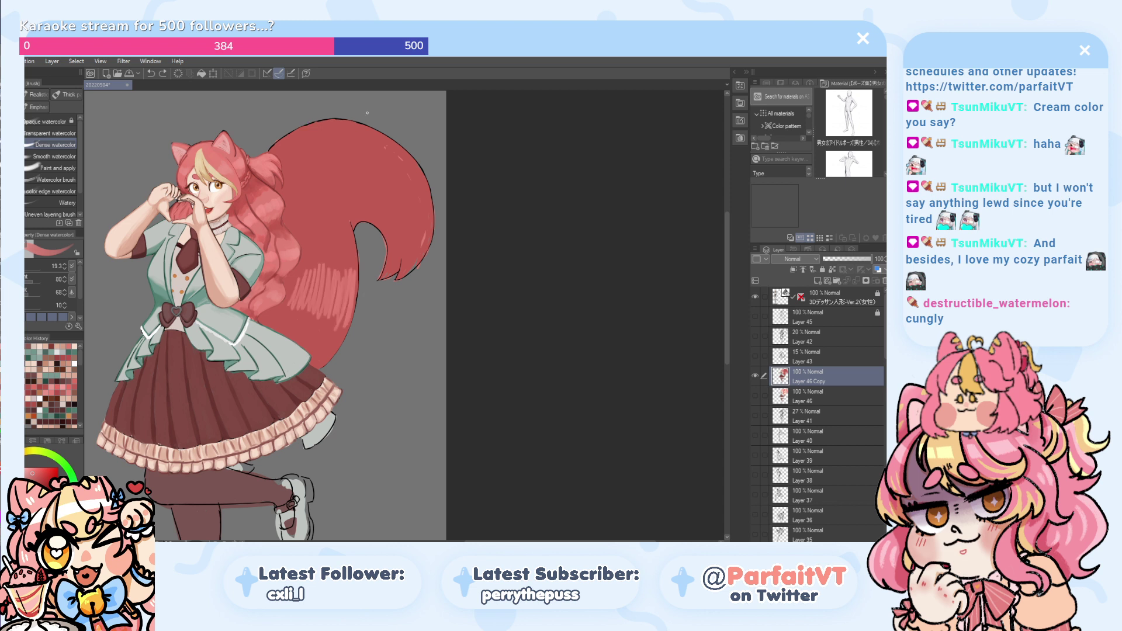
key("ctrl+z")
- Paint lighter pink fur streaks along the tail's upper curve and outer edge, and sample another red from the hair
mouse_move(360, 145)
left_mouse_down()
mouse_move(306, 141)
mouse_move(326, 155)
mouse_move(315, 160)
left_mouse_up()
mouse_move(344, 131)
left_mouse_down()
mouse_move(317, 159)
mouse_move(332, 130)
mouse_move(307, 156)
left_mouse_up()
left_click_drag(333, 130, 293, 148)
mouse_move(309, 126)
left_mouse_down()
mouse_move(291, 140)
mouse_move(303, 144)
mouse_move(298, 158)
mouse_move(328, 124)
left_mouse_up()
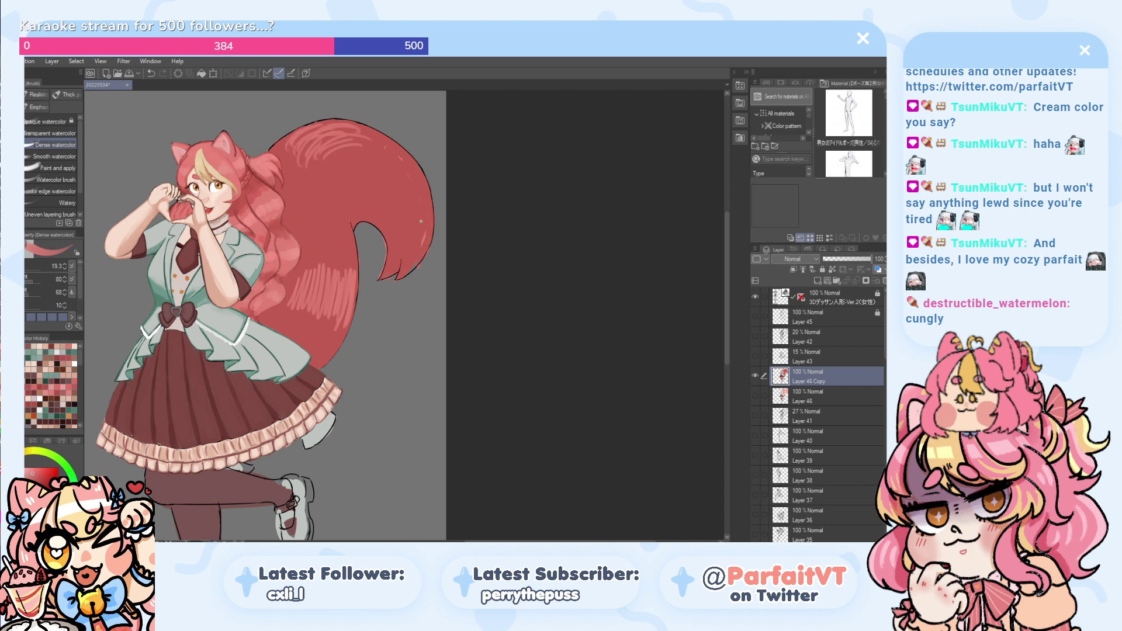
left_click_drag(404, 173, 421, 222)
mouse_move(409, 175)
left_mouse_down()
mouse_move(422, 220)
mouse_move(424, 205)
left_mouse_up()
left_click_drag(351, 130, 386, 143)
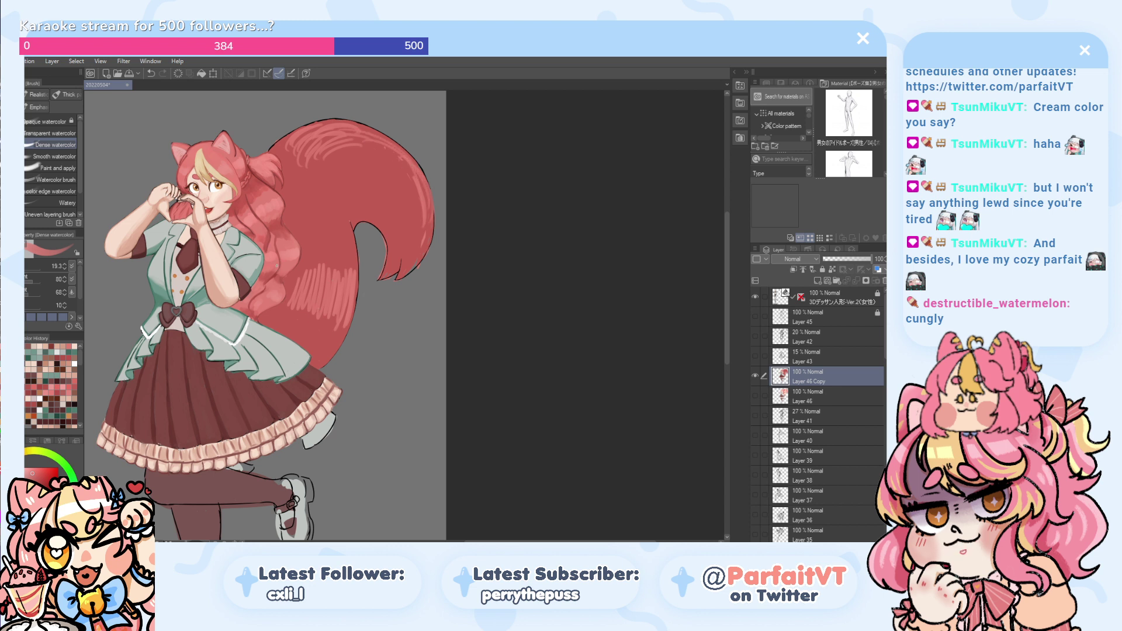
left_click(252, 190, "alt")
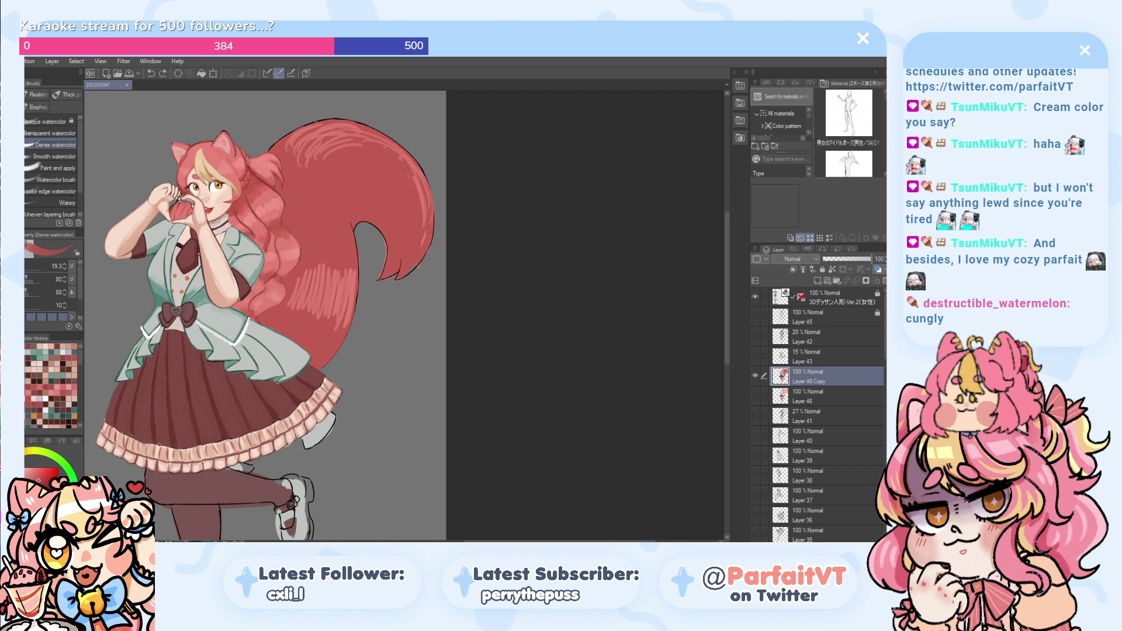
- Sample a red from the hair, darken it, and paint short dark fur strokes at the tail's lower end beside the jacket
left_click(270, 237, "alt")
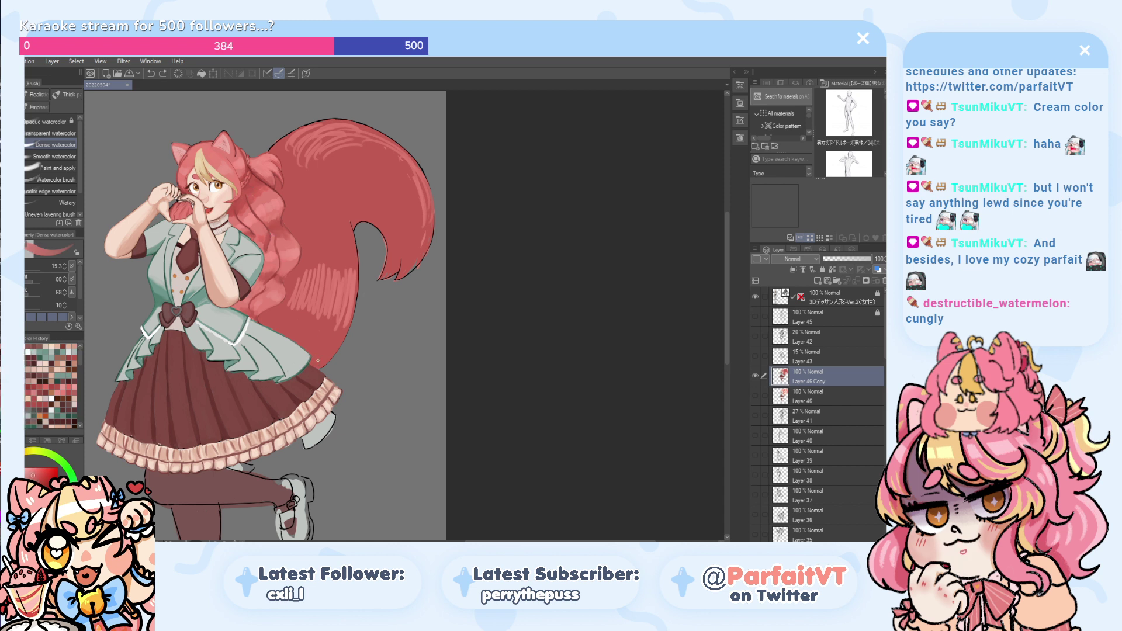
key("ctrl+z")
left_click(272, 238, "alt")
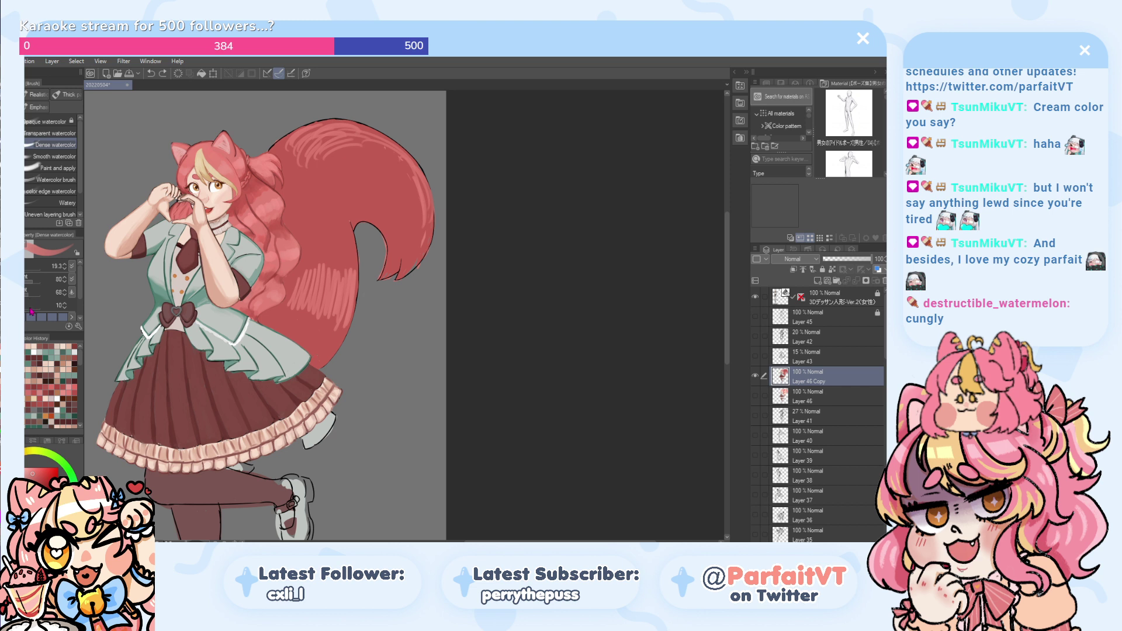
left_click(296, 261, "alt")
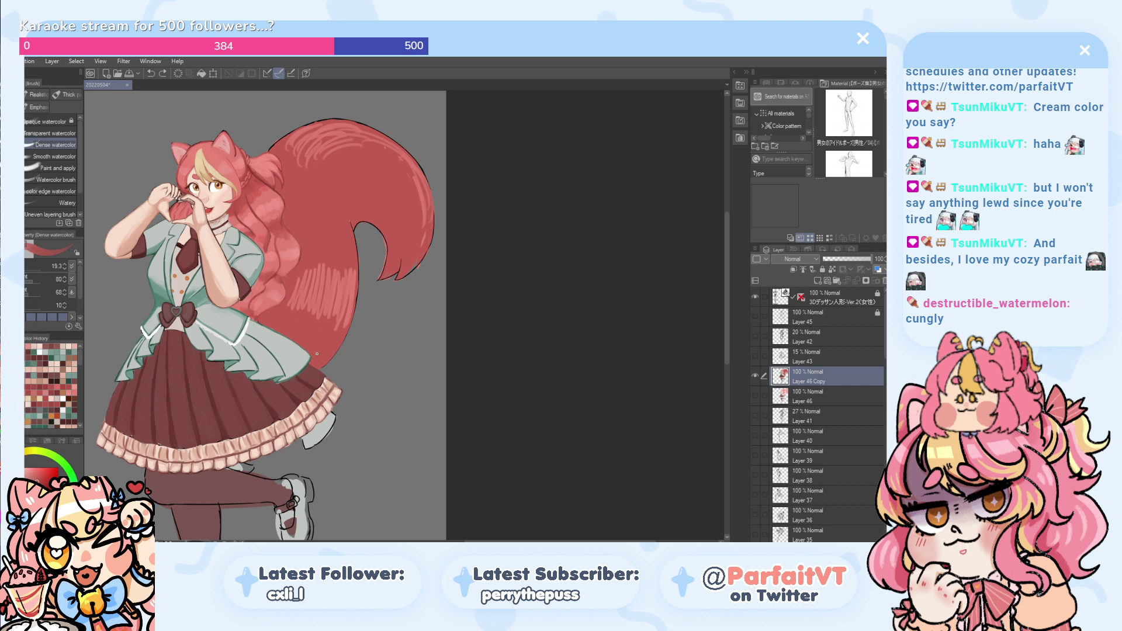
key("ctrl+z")
left_click_drag(38, 480, 44, 481)
left_click_drag(311, 362, 319, 357)
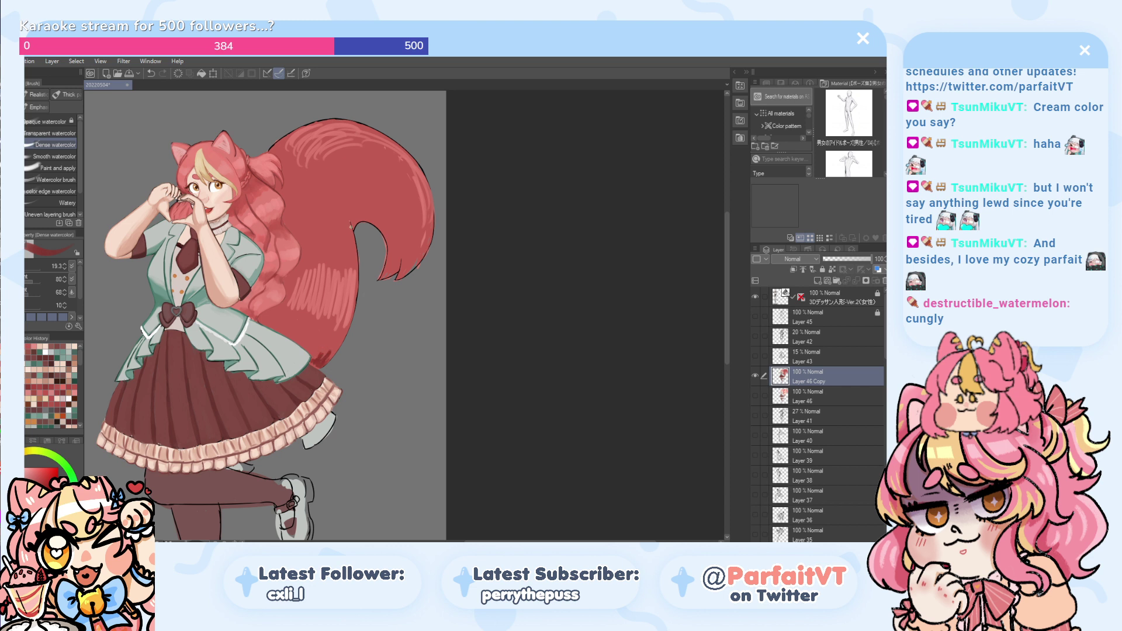
- Paint dark red fur strokes along the tail's inner bend and down the inner edge of its curled tip
mouse_move(356, 219)
left_mouse_down()
mouse_move(349, 240)
mouse_move(337, 230)
left_mouse_up()
key("ctrl+z")
mouse_move(337, 202)
left_mouse_down()
mouse_move(333, 229)
mouse_move(324, 223)
left_mouse_up()
left_click_drag(323, 197, 318, 220)
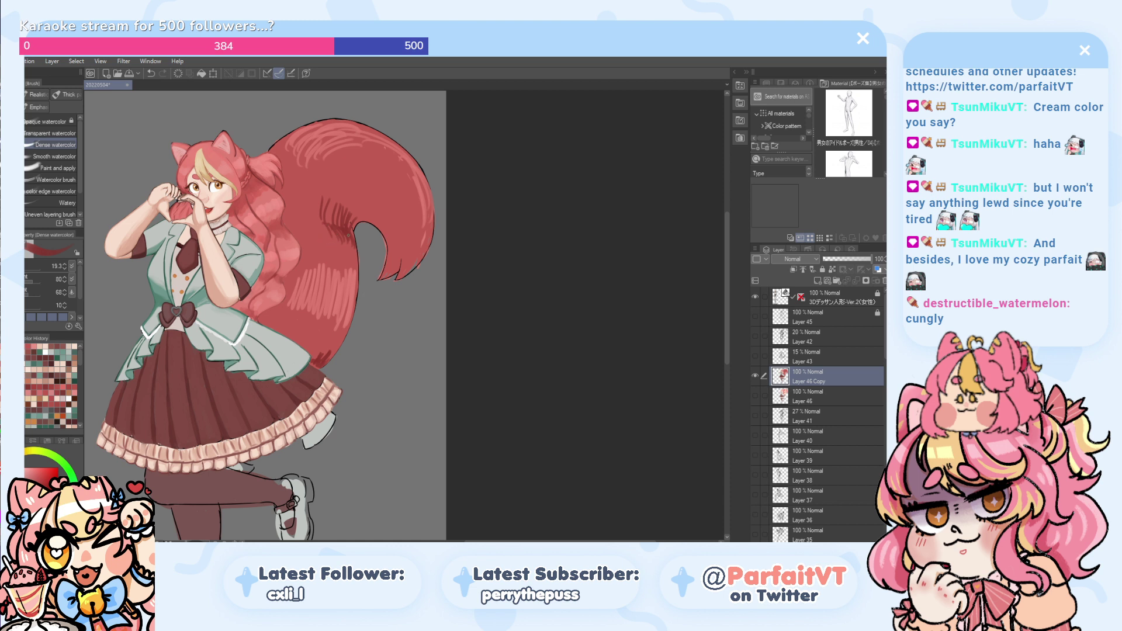
mouse_move(390, 260)
left_mouse_down()
mouse_move(379, 230)
mouse_move(391, 245)
mouse_move(394, 236)
mouse_move(357, 215)
left_mouse_up()
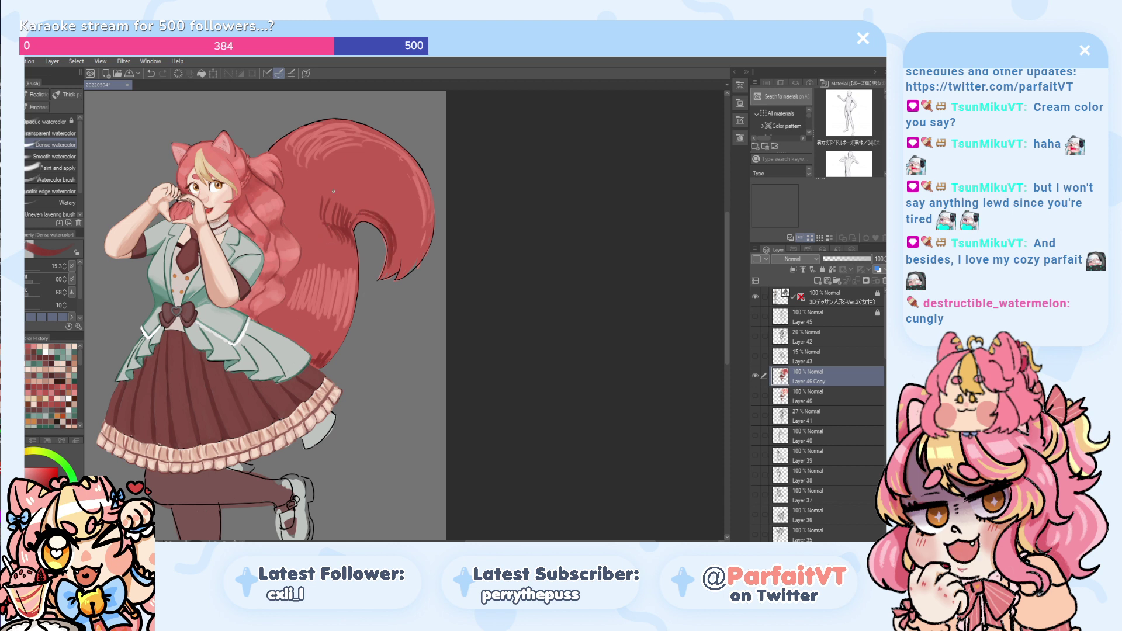
- Switch to Smooth watercolor with brush size 52.7 and soften the dark shading around the tail's inner bend
left_click(54, 156)
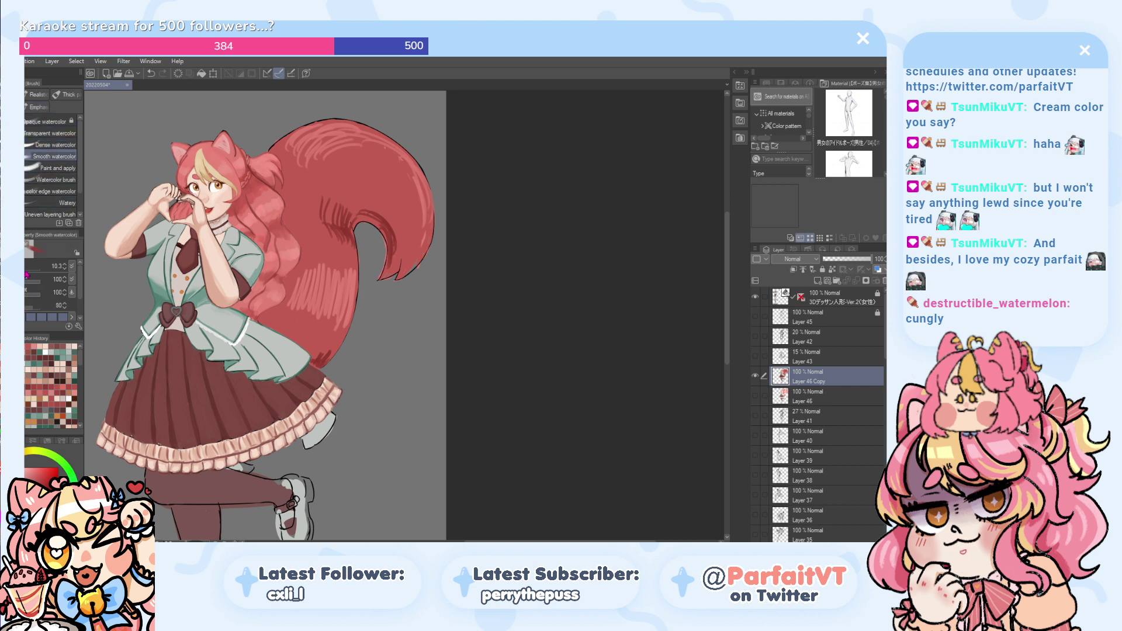
key("bracketright")
mouse_move(385, 242)
left_mouse_down()
mouse_move(374, 214)
mouse_move(367, 223)
mouse_move(361, 192)
mouse_move(391, 231)
mouse_move(329, 201)
left_mouse_up()
key("ctrl+z")
mouse_move(325, 201)
left_mouse_down()
mouse_move(324, 247)
mouse_move(324, 214)
mouse_move(346, 250)
mouse_move(337, 214)
mouse_move(352, 252)
mouse_move(326, 215)
mouse_move(324, 235)
mouse_move(335, 225)
mouse_move(345, 241)
mouse_move(345, 228)
mouse_move(349, 256)
mouse_move(351, 242)
mouse_move(342, 275)
left_mouse_up()
key("ctrl+z")
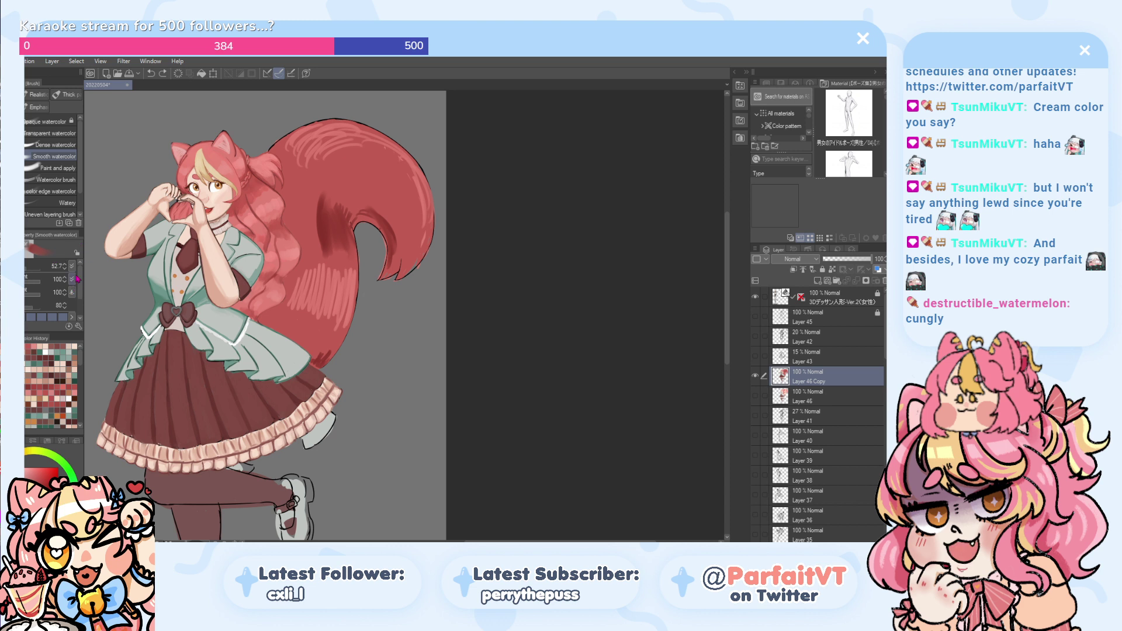
- Set the brush's paint amount to 82 and density to 66, and blend the inner shading down into the tail's pink highlight
left_click(31, 285)
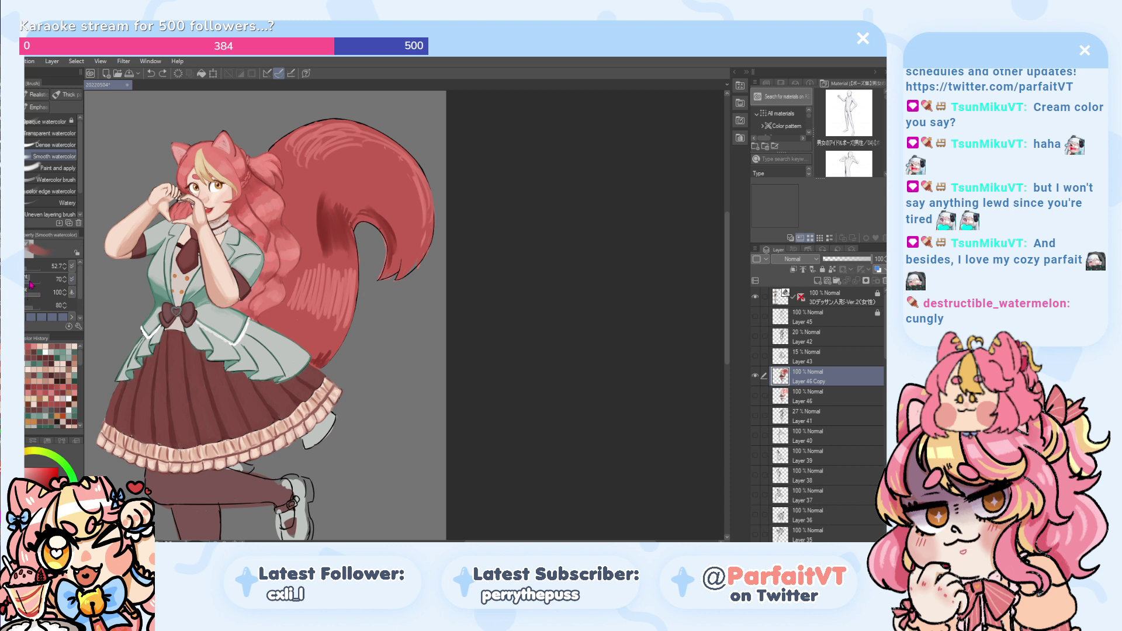
left_click(30, 282)
left_click_drag(35, 294, 28, 294)
left_click_drag(28, 286, 37, 287)
mouse_move(321, 229)
left_mouse_down()
mouse_move(310, 258)
mouse_move(329, 229)
mouse_move(349, 276)
mouse_move(346, 242)
mouse_move(330, 280)
mouse_move(353, 237)
left_mouse_up()
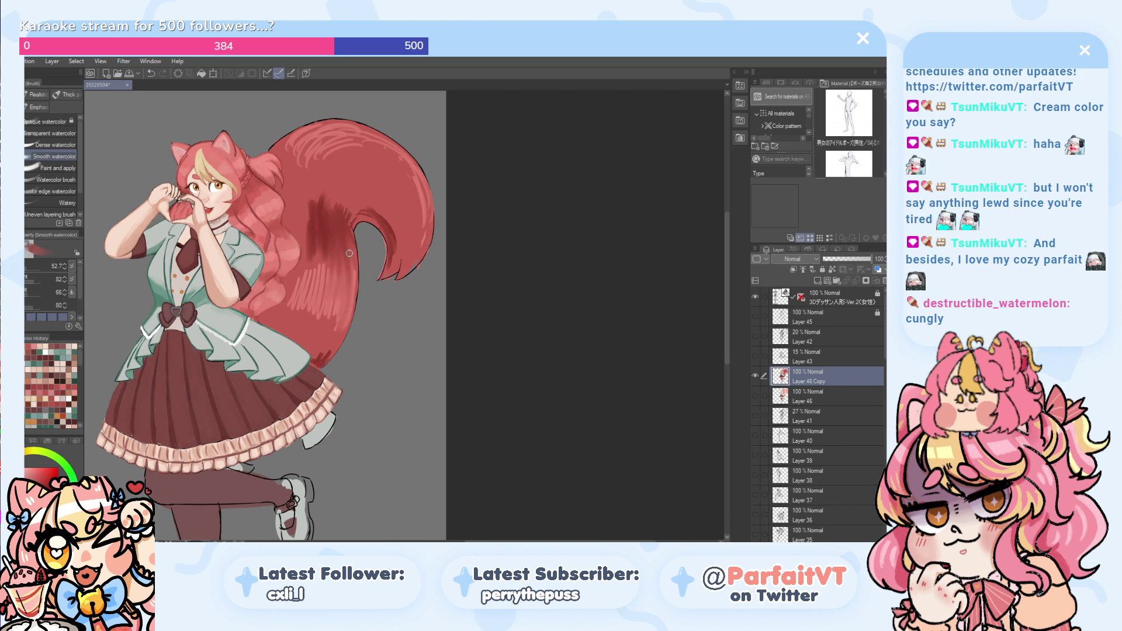
mouse_move(331, 268)
left_mouse_down()
mouse_move(305, 309)
mouse_move(308, 268)
mouse_move(303, 304)
left_mouse_up()
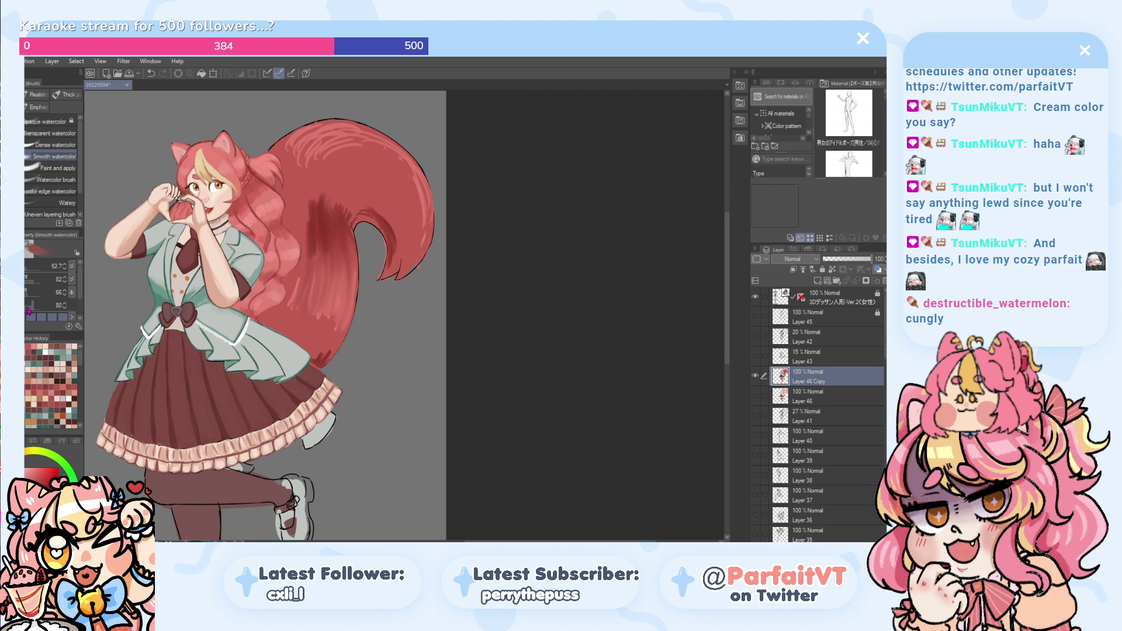
- Lower the brush's colour stretch to 50 and try blending strokes over the tail's pink highlight
left_click_drag(30, 310, 28, 310)
left_click_drag(338, 265, 324, 318)
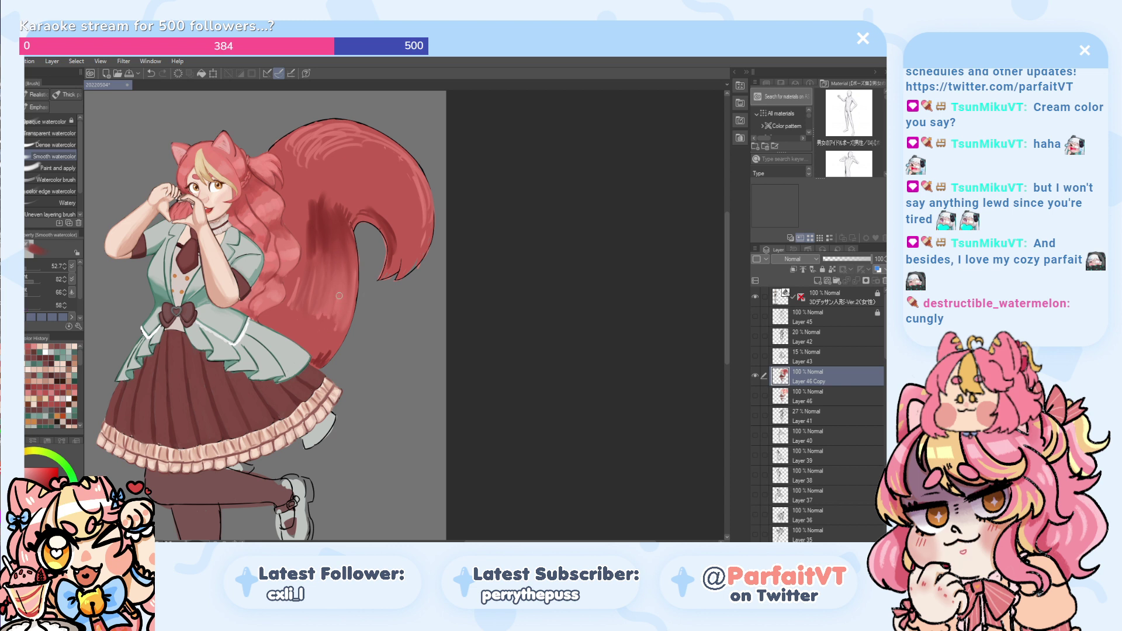
key("ctrl+z")
left_click(338, 295, "alt")
mouse_move(351, 262)
left_mouse_down()
mouse_move(336, 293)
mouse_move(325, 257)
mouse_move(301, 293)
left_mouse_up()
key("ctrl+z")
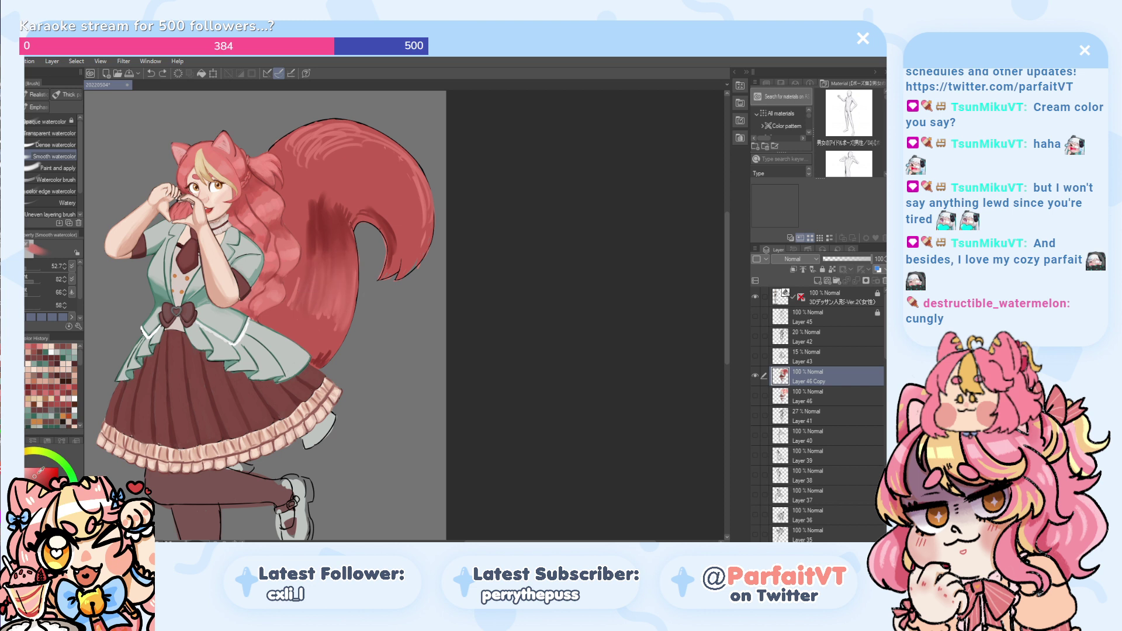
- Sample the tail's pink, lighten it, and repaint the lower tail highlight with soft strokes
left_click(39, 478)
mouse_move(331, 306)
left_mouse_down()
mouse_move(331, 296)
mouse_move(309, 316)
left_mouse_up()
key("ctrl+z")
left_click(342, 302, "alt")
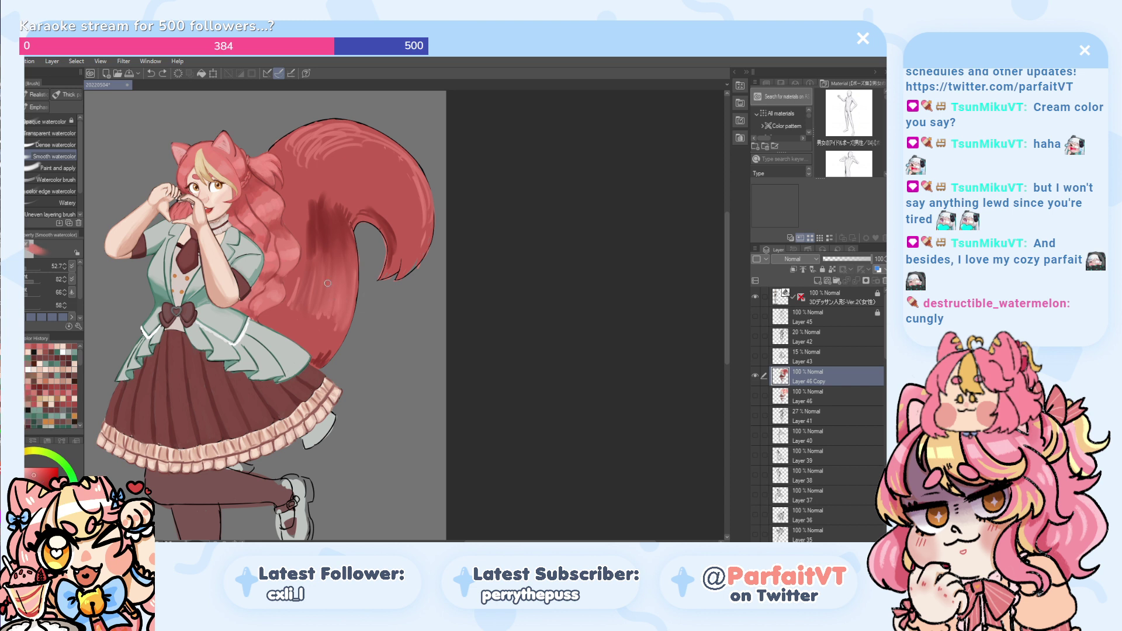
left_click(31, 473)
mouse_move(339, 281)
left_mouse_down()
mouse_move(340, 330)
mouse_move(352, 298)
mouse_move(343, 275)
mouse_move(317, 305)
mouse_move(318, 270)
mouse_move(297, 298)
left_mouse_up()
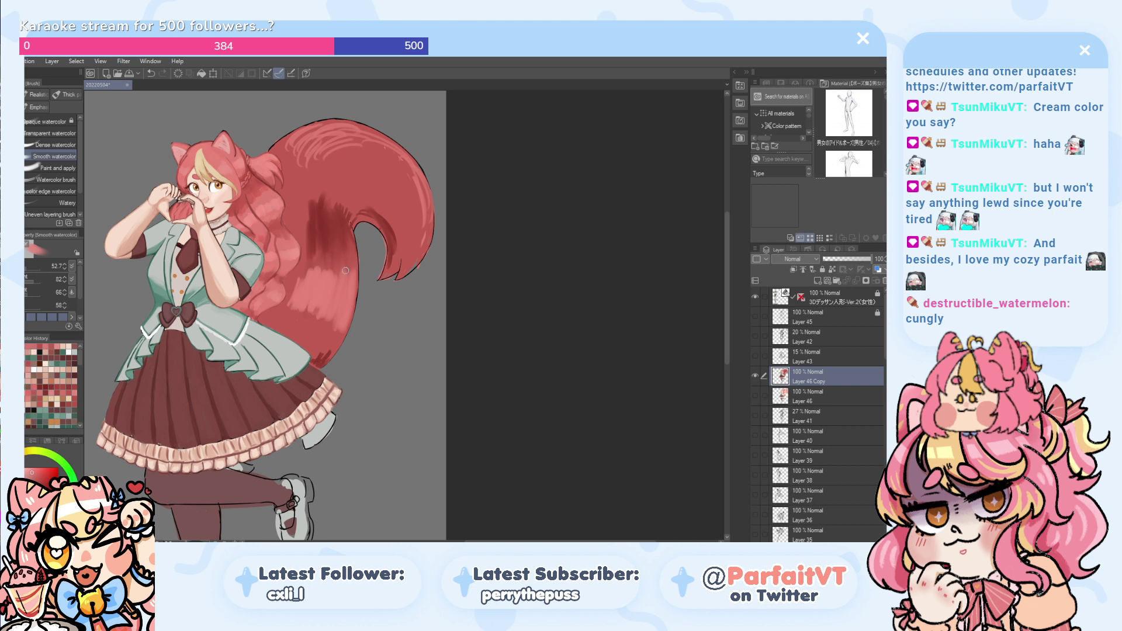
- Try strokes over the dark shading in the middle of the tail with resampled reds and undo them
left_click_drag(337, 245, 309, 260)
key("ctrl+z")
left_click(331, 223, "alt")
scroll(332, 219, "up", 3)
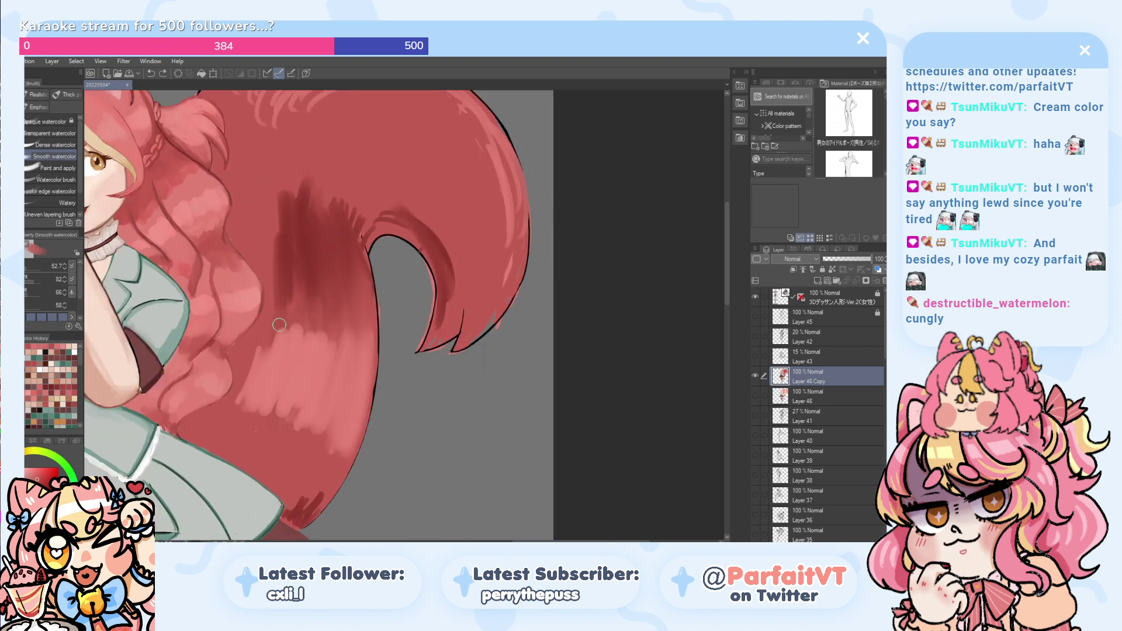
left_click(322, 223, "alt")
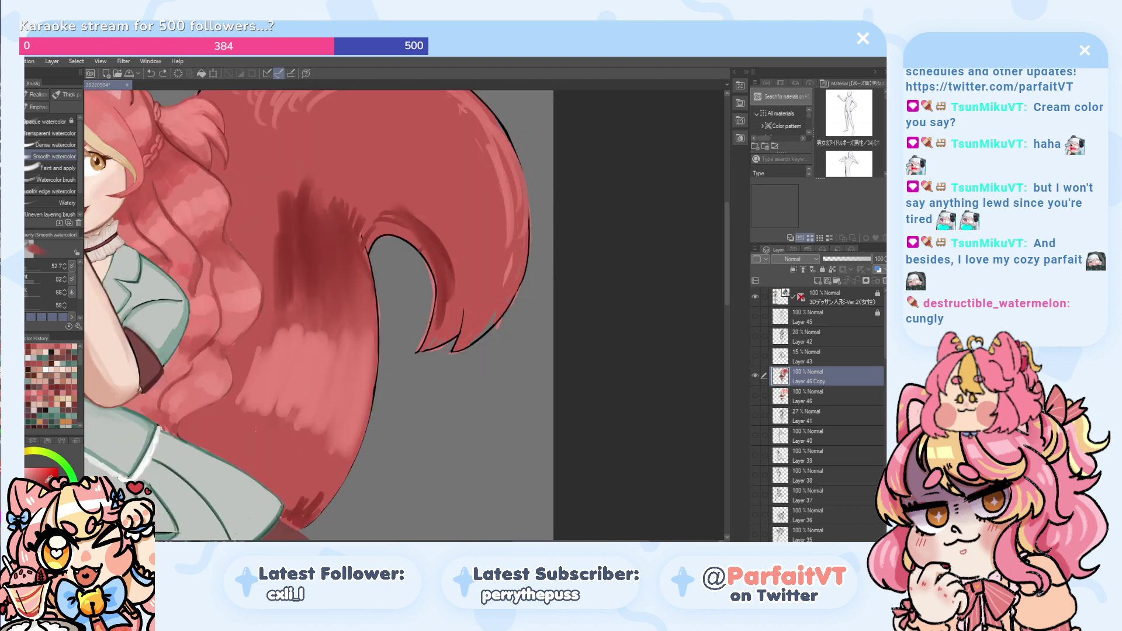
left_click(47, 483)
mouse_move(338, 232)
left_mouse_down()
mouse_move(346, 282)
mouse_move(357, 268)
mouse_move(360, 284)
mouse_move(324, 216)
mouse_move(281, 286)
mouse_move(290, 255)
left_mouse_up()
key("ctrl+z")
- Sample the shading colour, shift it to a deeper red, and paint over the shadows at the tail's inner bend and curled tip
left_click(287, 230, "alt")
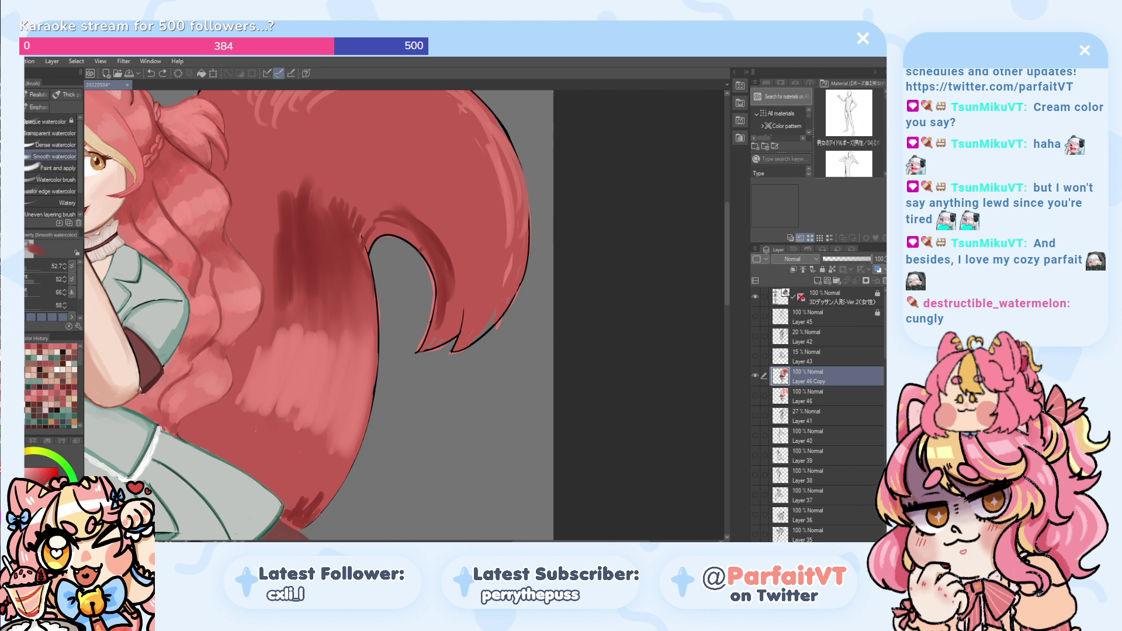
left_click(59, 475)
mouse_move(286, 210)
left_mouse_down()
mouse_move(321, 275)
mouse_move(329, 208)
mouse_move(364, 299)
left_mouse_up()
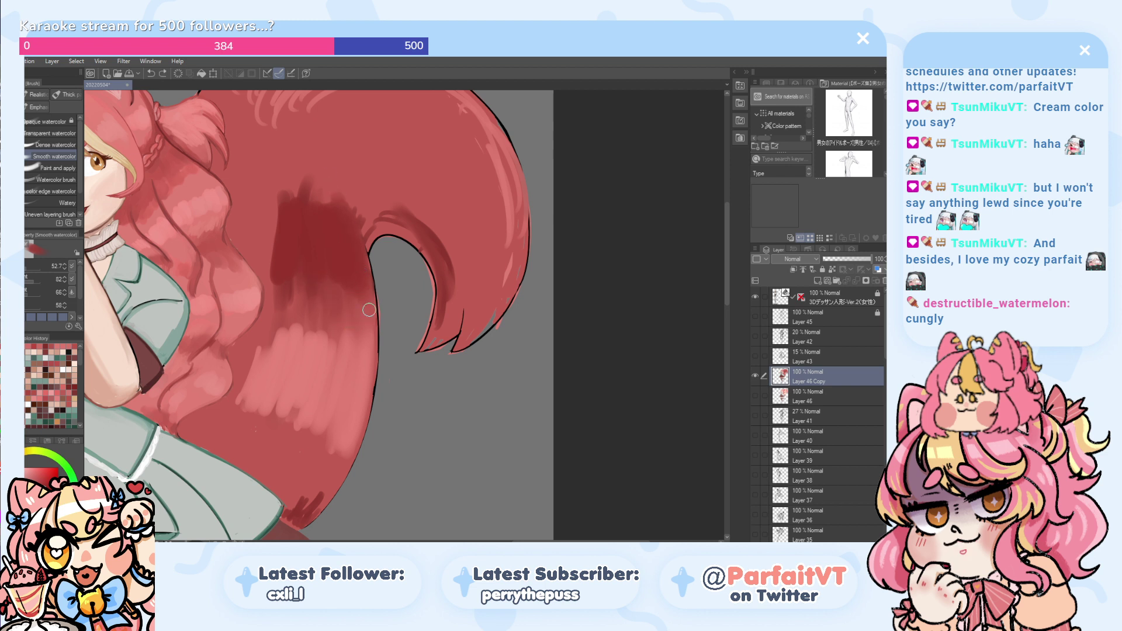
mouse_move(439, 333)
left_mouse_down()
mouse_move(449, 268)
mouse_move(437, 236)
mouse_move(452, 306)
mouse_move(431, 248)
mouse_move(383, 224)
left_mouse_up()
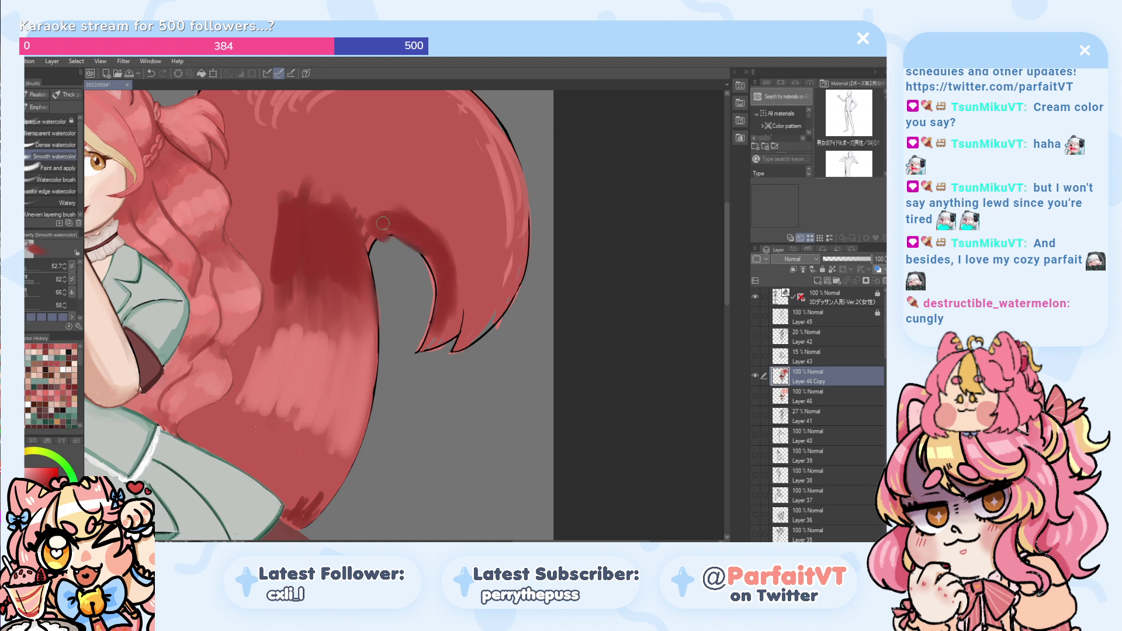
- Blend the dark shadow's lower edge and the pink highlight band on the lower tail with sampled reds, using Smooth watercolor
scroll(203, 282, "down", 1)
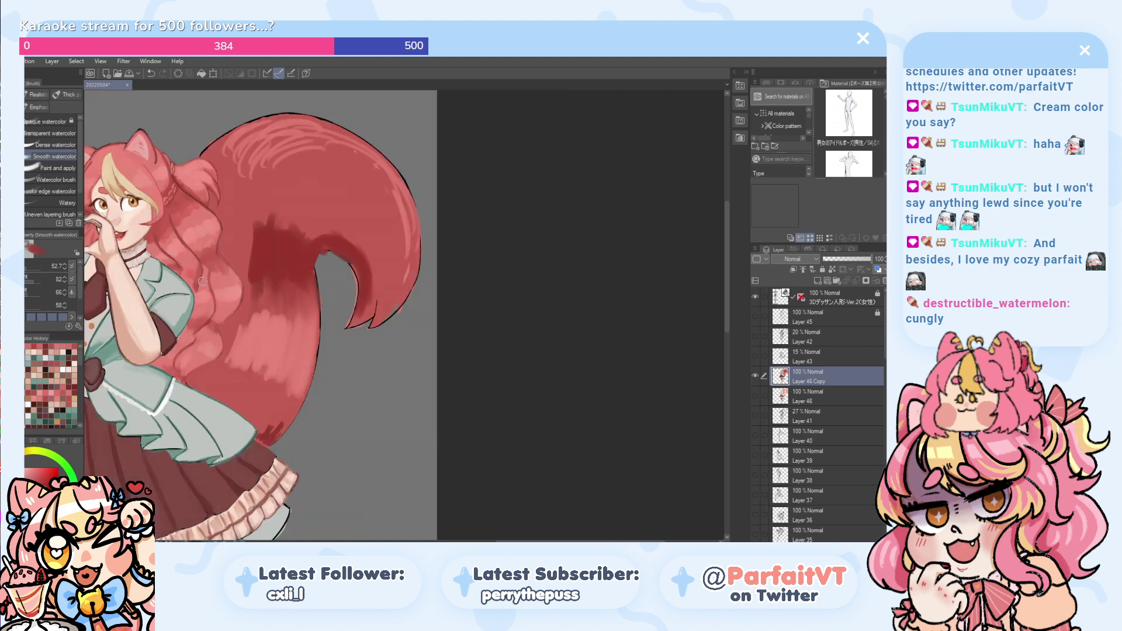
scroll(359, 247, "down", 1)
scroll(358, 246, "up", 1)
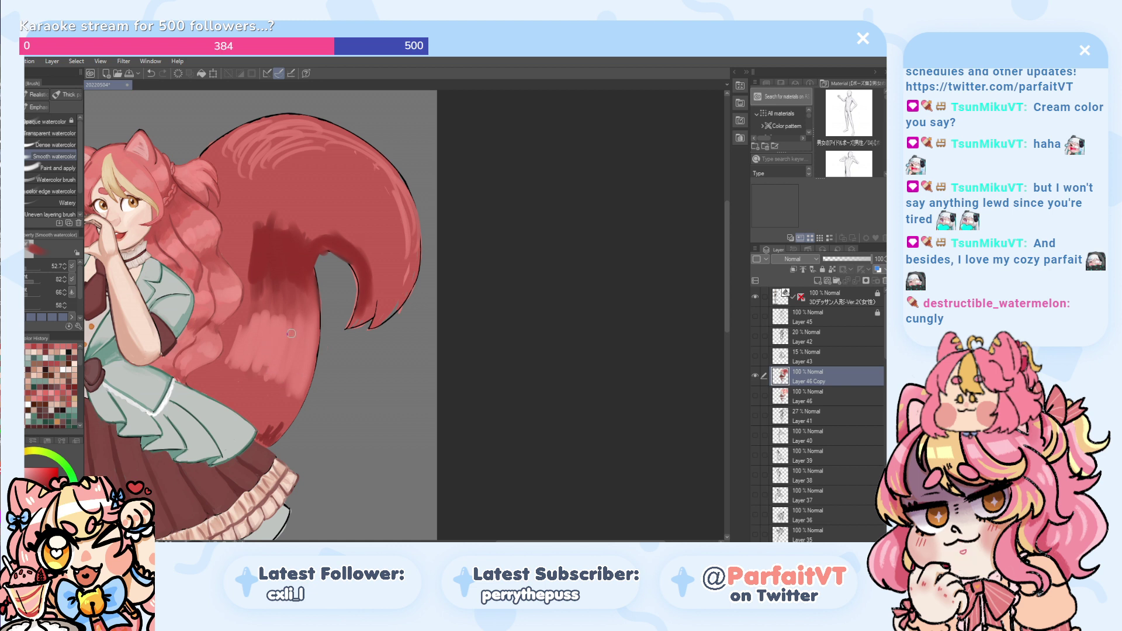
left_click(252, 211, "alt")
mouse_move(258, 305)
left_mouse_down()
mouse_move(266, 284)
mouse_move(283, 296)
left_mouse_up()
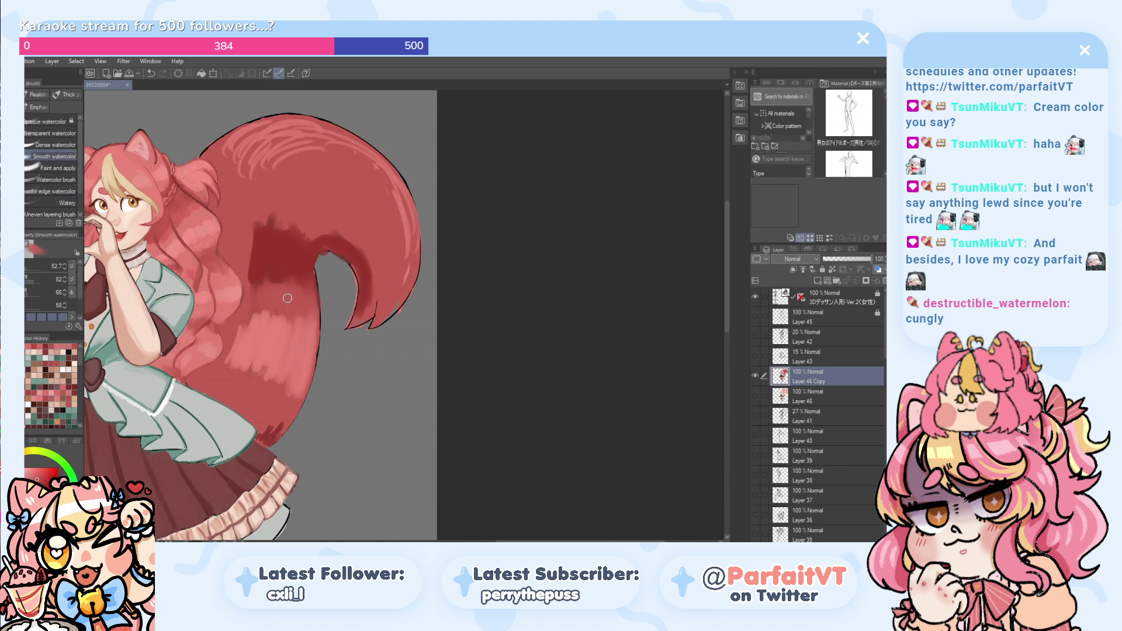
left_click_drag(265, 280, 250, 301)
left_click(293, 351, "alt")
left_click_drag(290, 374, 288, 398)
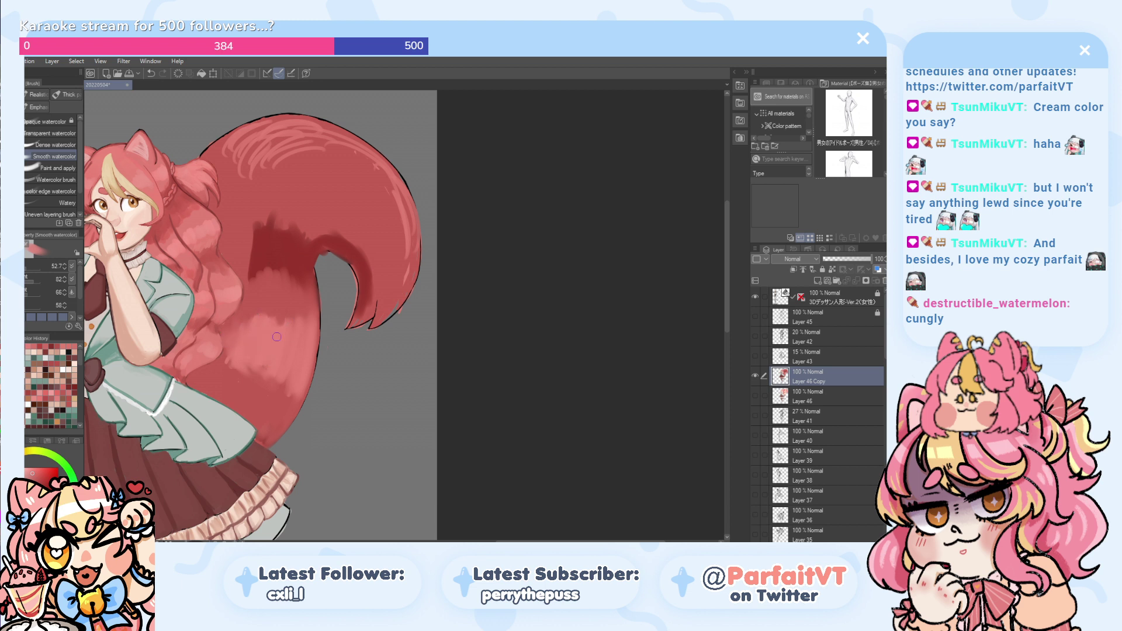
mouse_move(247, 272)
left_mouse_down()
mouse_move(268, 237)
mouse_move(269, 253)
mouse_move(255, 241)
mouse_move(237, 262)
mouse_move(262, 234)
mouse_move(254, 271)
mouse_move(259, 231)
mouse_move(245, 273)
left_mouse_up()
key("ctrl+z")
- Soften and widen the upper edge of the dark shadow inside the tail's curve with sampled dark red
left_click(267, 246, "alt")
mouse_move(290, 224)
left_mouse_down()
mouse_move(325, 228)
mouse_move(281, 216)
mouse_move(312, 238)
mouse_move(304, 217)
left_mouse_up()
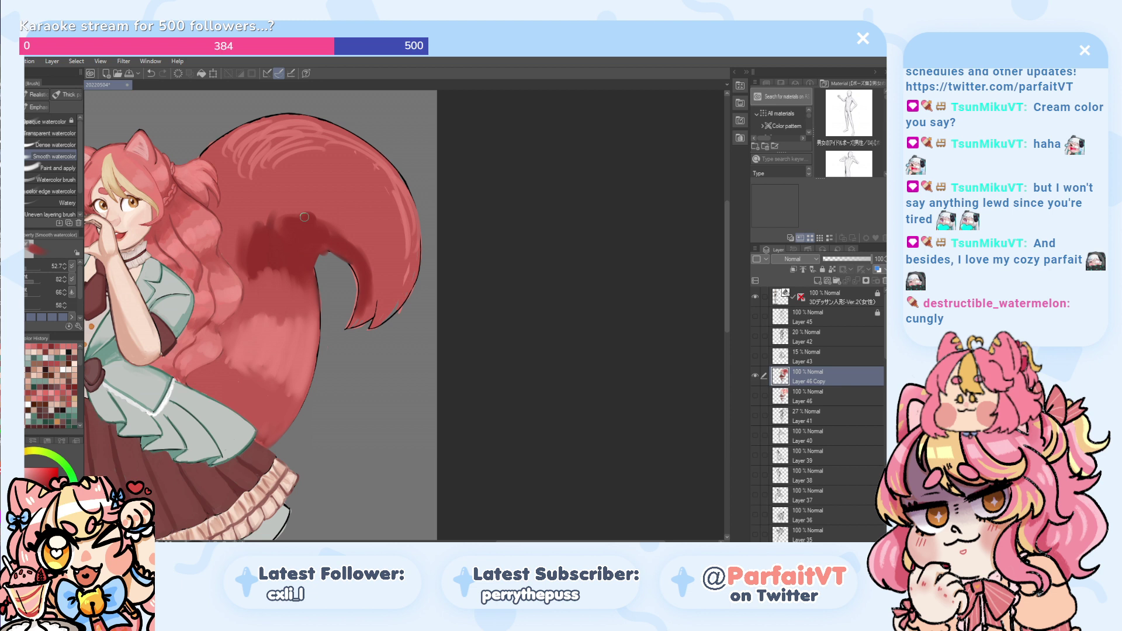
mouse_move(305, 217)
left_mouse_down()
mouse_move(349, 246)
mouse_move(289, 200)
mouse_move(314, 226)
left_mouse_up()
left_click_drag(331, 268, 321, 254)
key("ctrl+z")
left_click(311, 179, "alt")
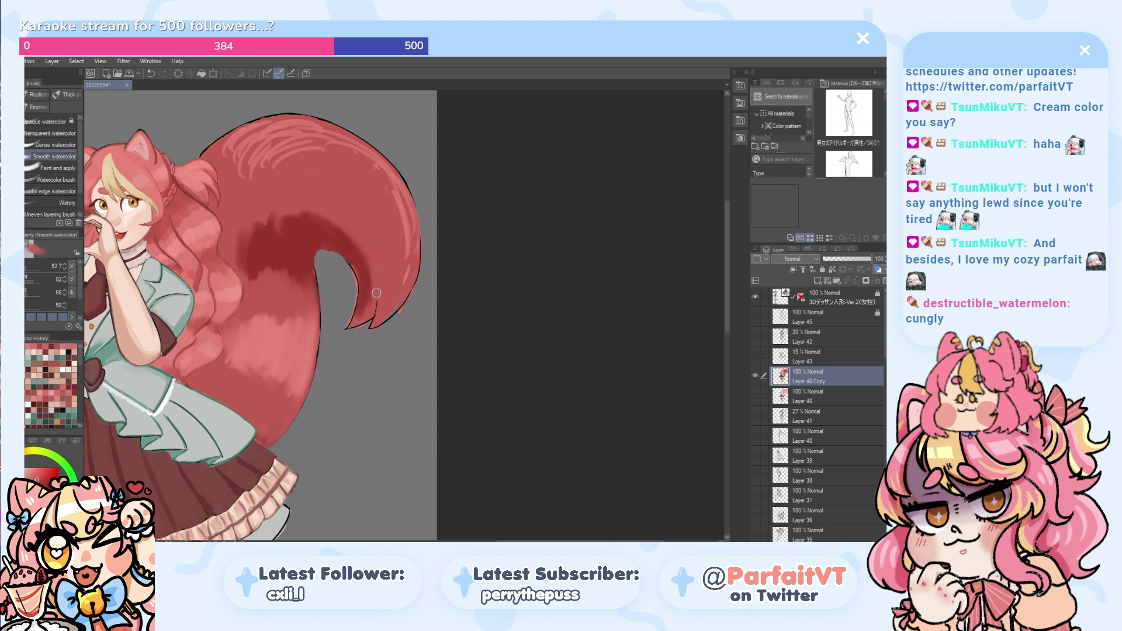
- Paint sampled light red along the tail's outer curve, blending the highlight streaks and covering the black outline
left_click(402, 182, "alt")
left_click_drag(406, 237, 406, 222)
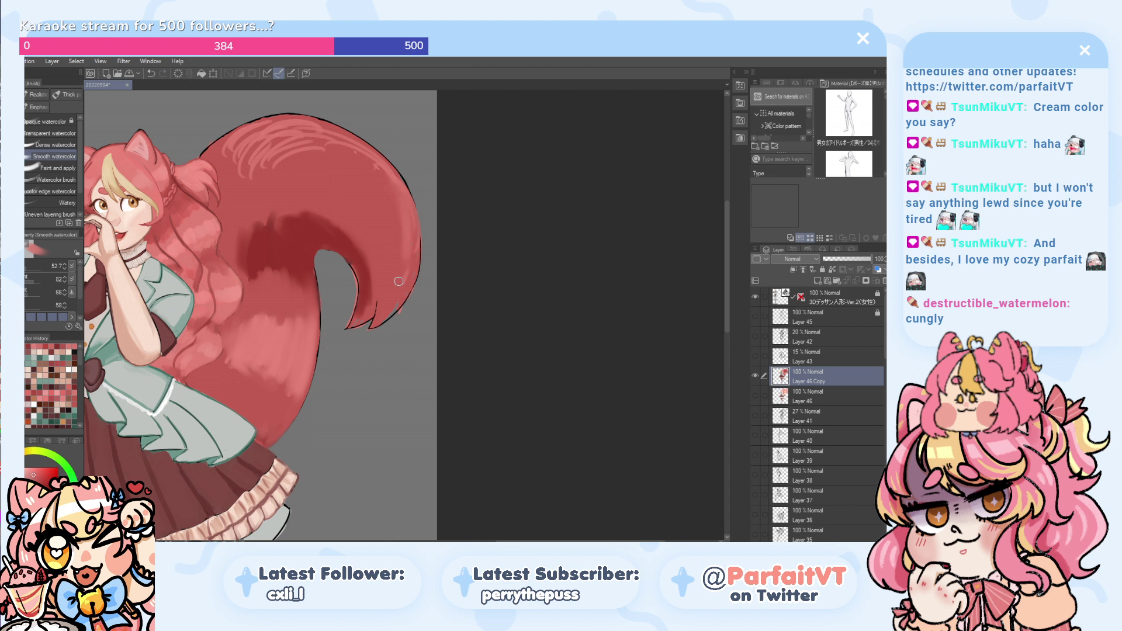
left_click_drag(367, 170, 321, 132)
mouse_move(402, 179)
left_mouse_down()
mouse_move(327, 129)
mouse_move(345, 141)
mouse_move(290, 162)
mouse_move(335, 143)
mouse_move(273, 158)
mouse_move(252, 153)
mouse_move(261, 128)
mouse_move(233, 137)
left_mouse_up()
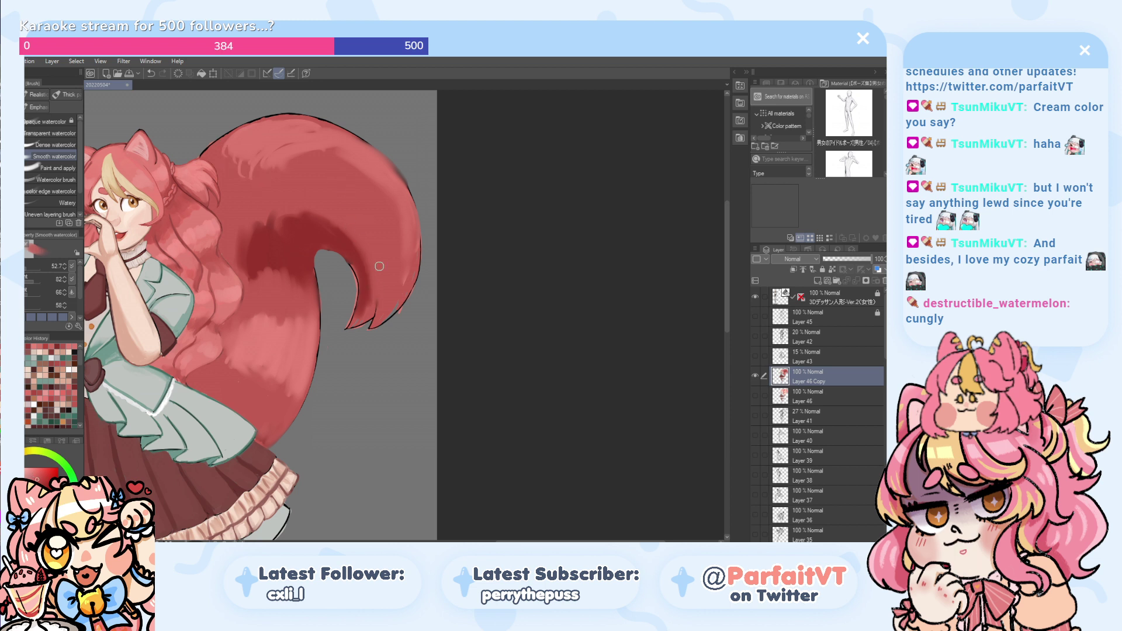
mouse_move(376, 169)
left_mouse_down()
mouse_move(358, 180)
mouse_move(296, 148)
left_mouse_up()
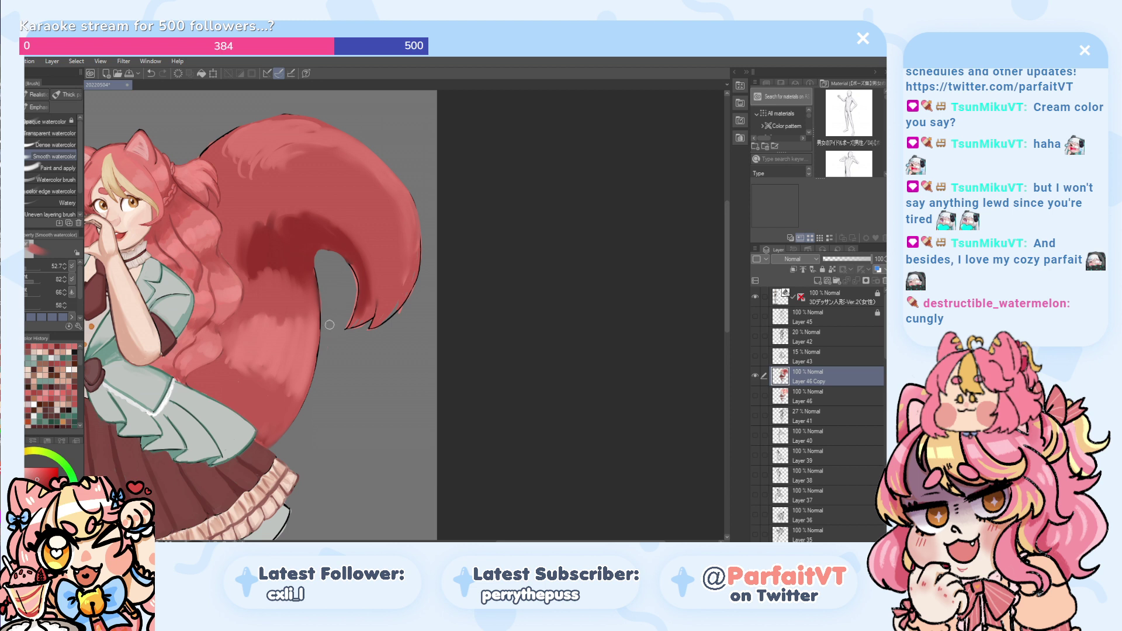
- Paint pink fur strokes across the highlight band on the lower tail with the Dense watercolor brush
left_click(191, 226, "alt")
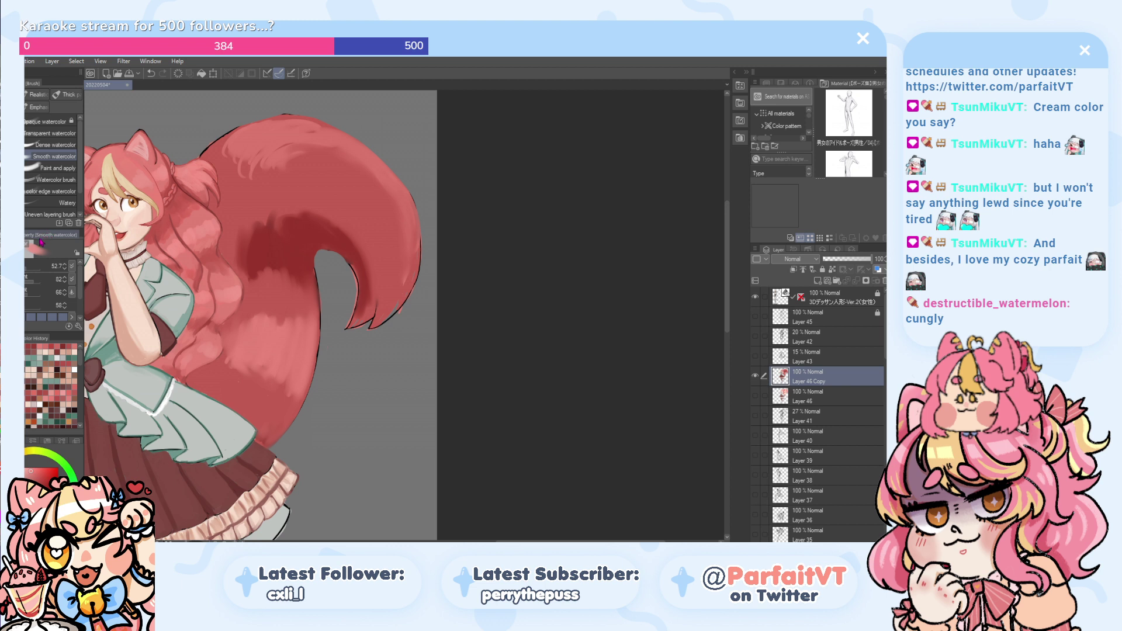
left_click(56, 144)
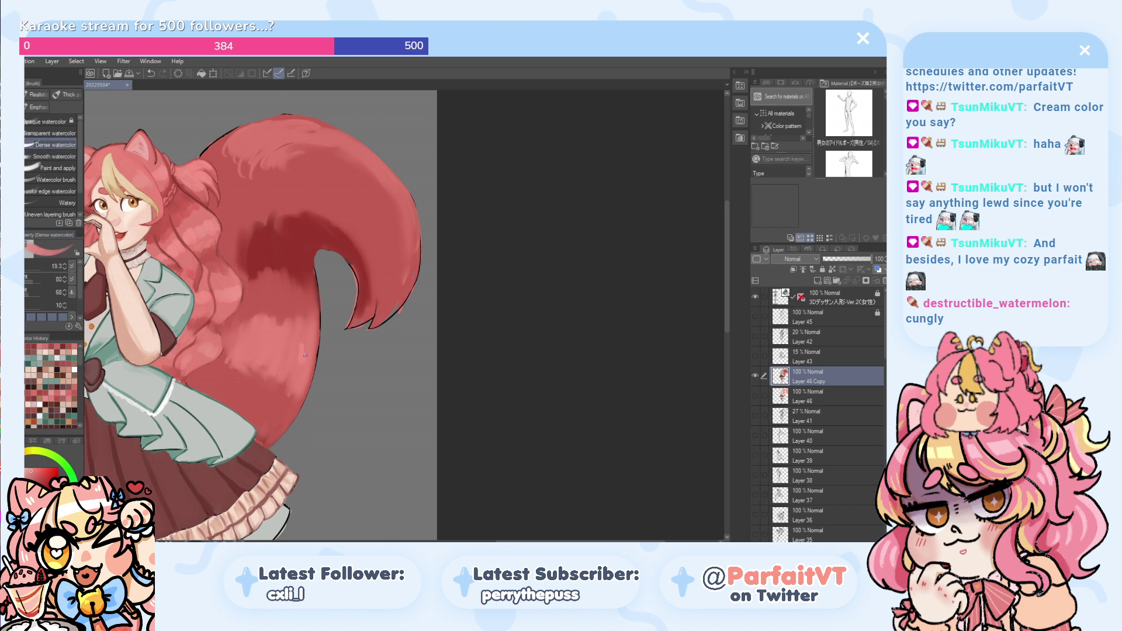
mouse_move(295, 364)
left_mouse_down()
mouse_move(280, 337)
mouse_move(272, 351)
mouse_move(259, 338)
mouse_move(230, 342)
left_mouse_up()
- Add fine fur strokes along the upper and lower edges of the pink highlight band with sampled reds
left_click(312, 322, "alt")
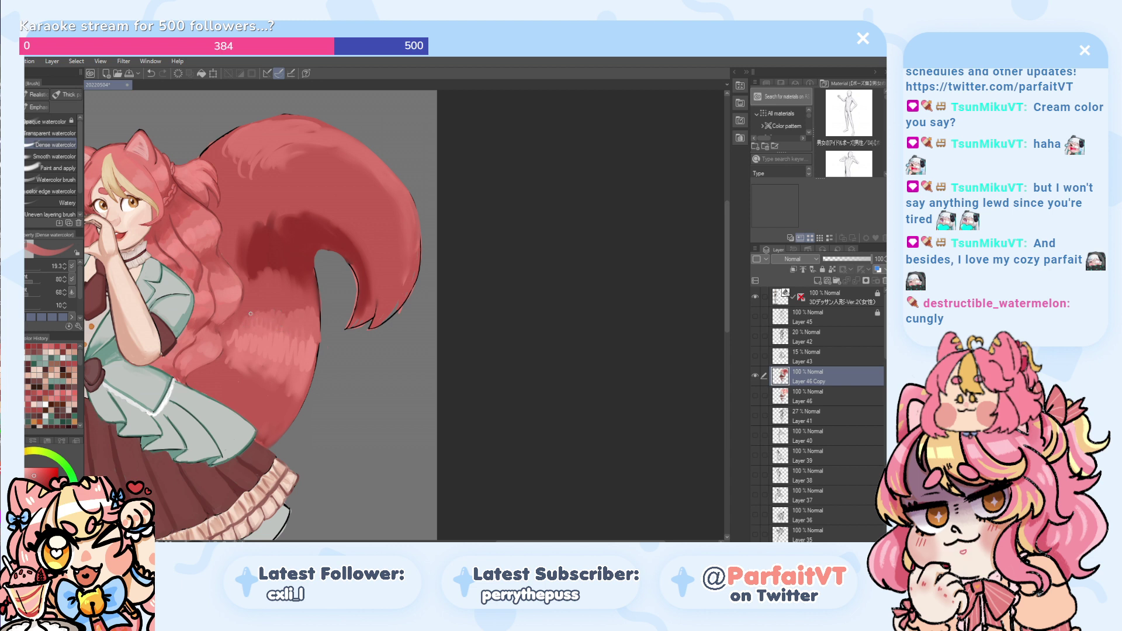
left_click_drag(317, 308, 304, 280)
key("ctrl+z")
key("ctrl+z")
left_click(310, 289, "alt")
left_click_drag(299, 290, 291, 274)
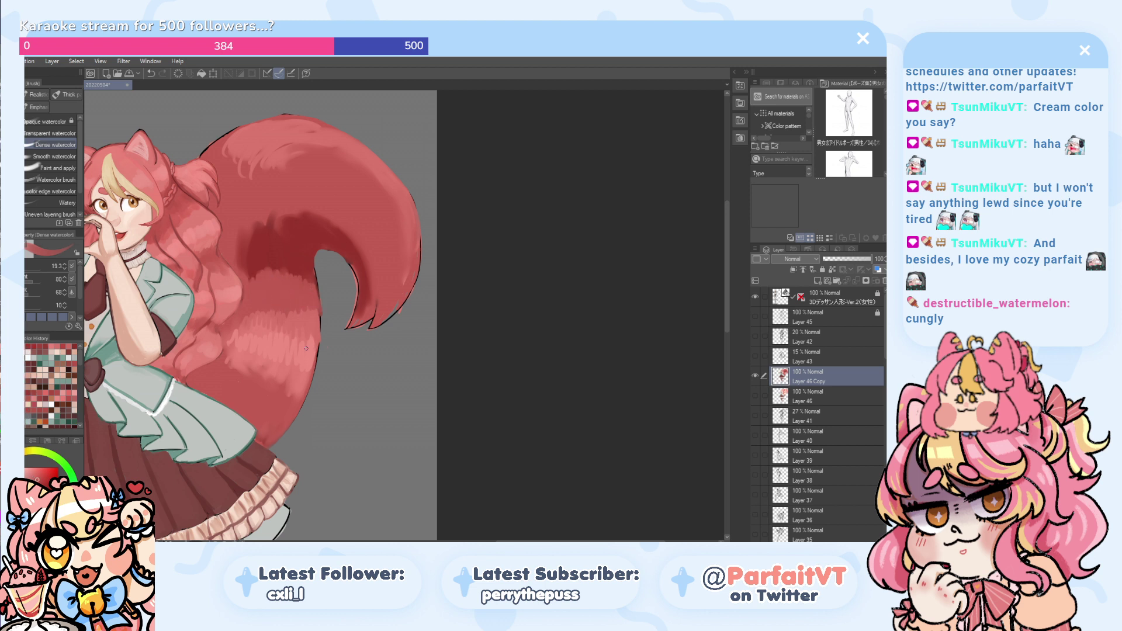
left_click(308, 376, "alt")
left_click_drag(305, 381, 301, 398)
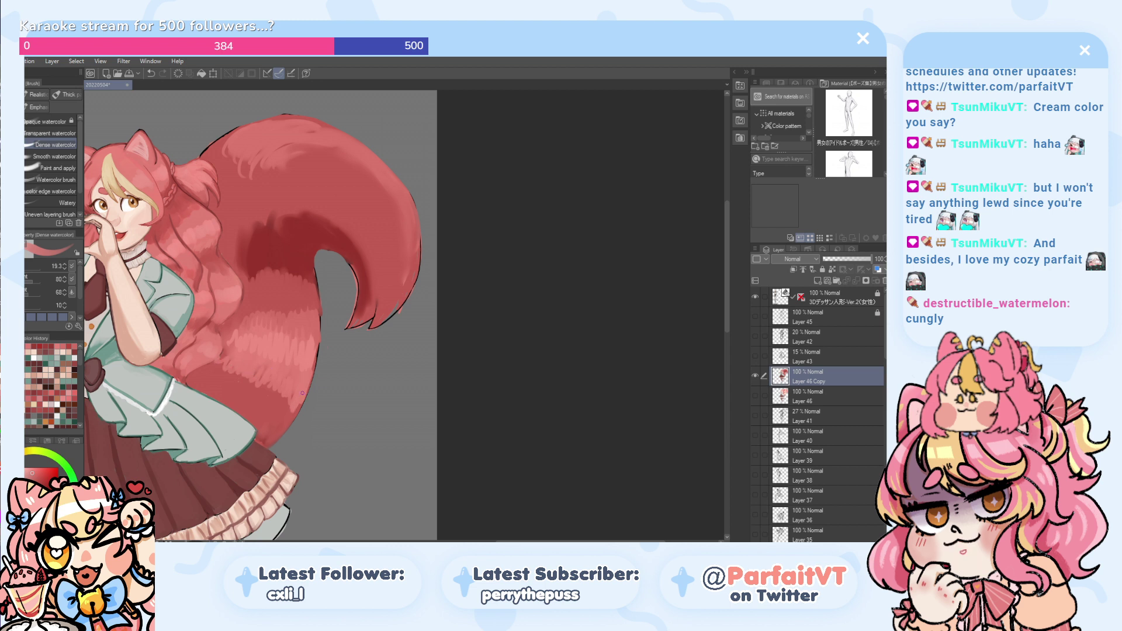
- Paint dark red fur strokes along the edges of the shadow under the tail's curve
left_click(339, 246, "alt")
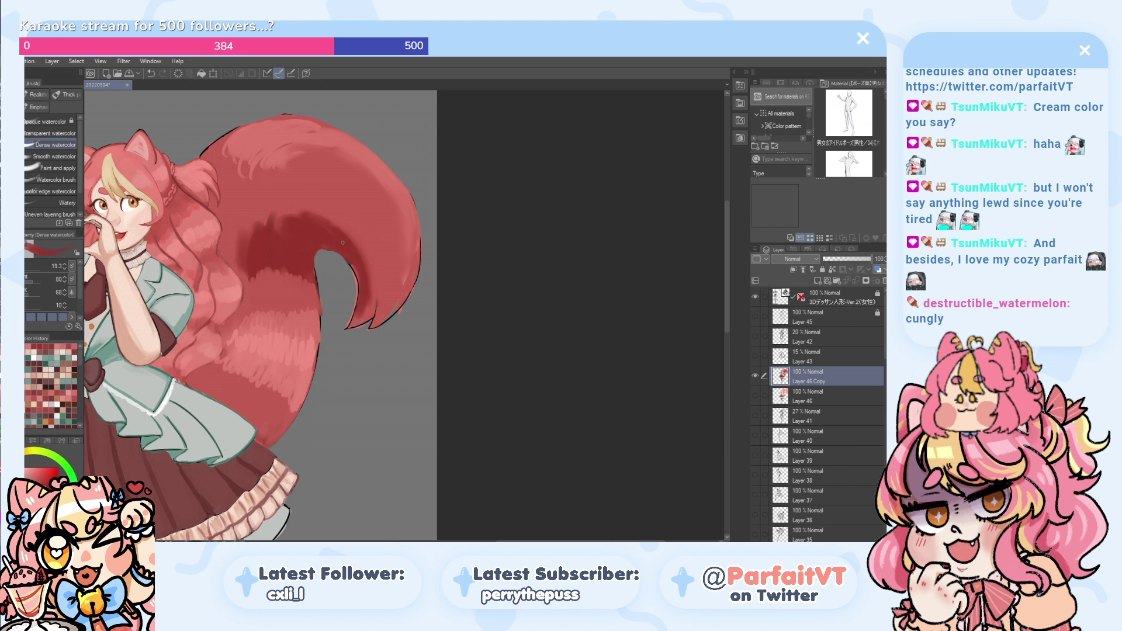
mouse_move(355, 217)
left_mouse_down()
mouse_move(323, 216)
mouse_move(355, 244)
mouse_move(313, 214)
mouse_move(272, 217)
mouse_move(251, 241)
left_mouse_up()
key("ctrl+z")
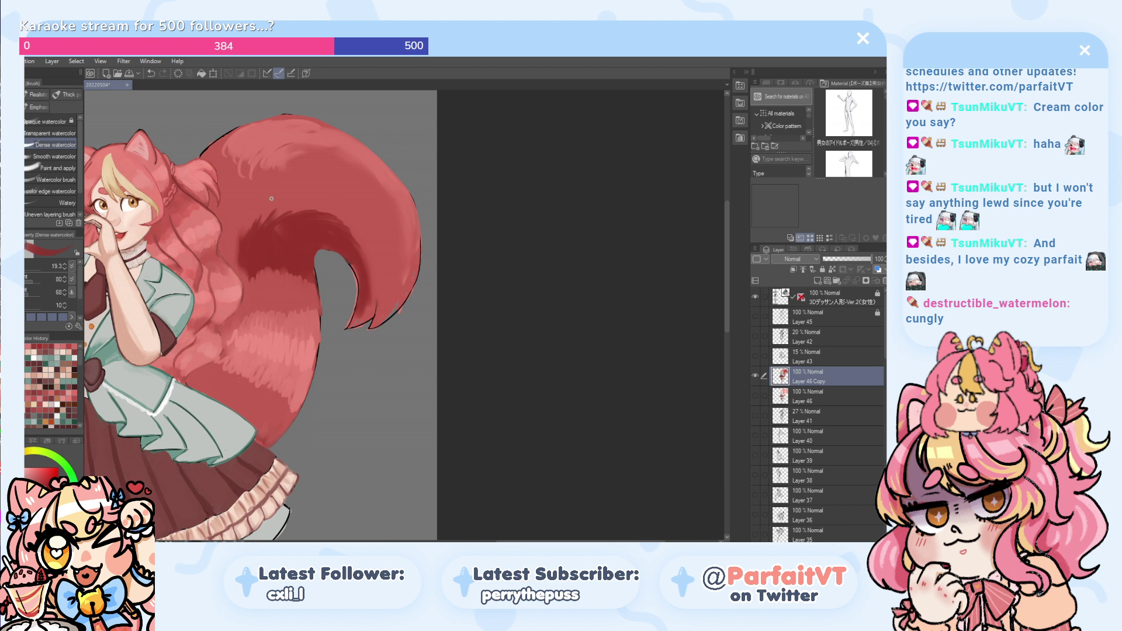
mouse_move(370, 283)
left_mouse_down()
mouse_move(362, 261)
mouse_move(334, 255)
left_mouse_up()
left_click(281, 184, "alt")
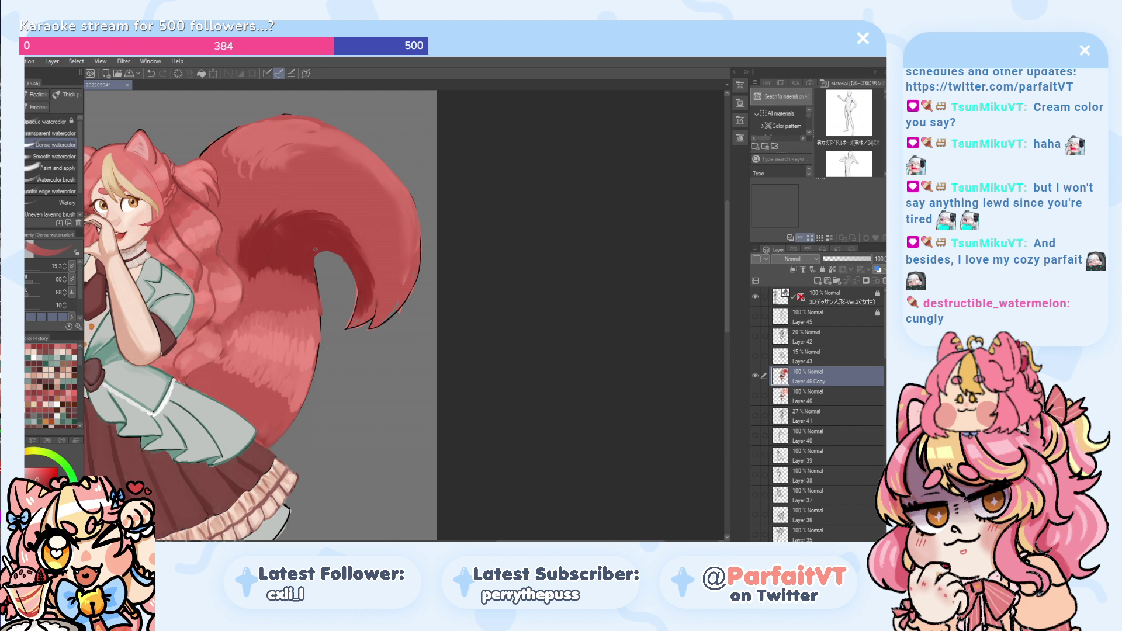
key("ctrl+z")
mouse_move(315, 250)
left_mouse_down()
mouse_move(313, 283)
mouse_move(310, 274)
left_mouse_up()
mouse_move(308, 247)
left_mouse_down()
mouse_move(307, 274)
mouse_move(293, 276)
mouse_move(305, 284)
mouse_move(307, 273)
left_mouse_up()
key("ctrl+z")
key("ctrl+z")
key("ctrl+z")
key("ctrl+z")
key("ctrl+z")
key("ctrl+z")
key("ctrl+z")
mouse_move(242, 235)
left_mouse_down()
mouse_move(247, 279)
mouse_move(243, 270)
left_mouse_up()
key("ctrl+z")
left_click_drag(306, 219, 341, 241)
key("ctrl+z")
key("ctrl+z")
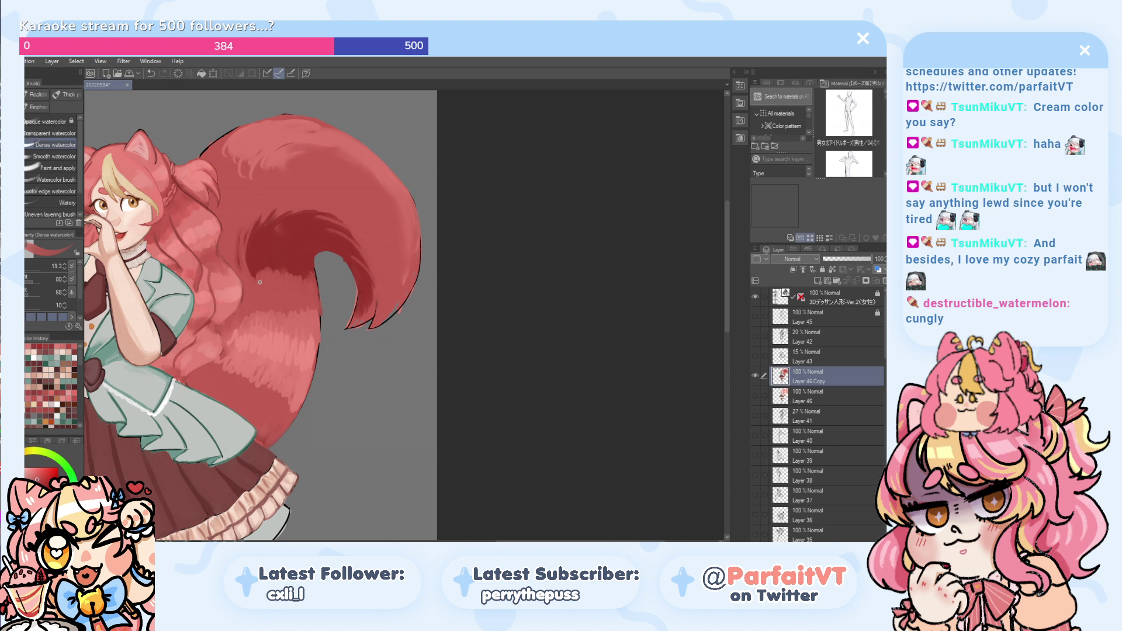
- Paint sampled light red fur strokes over the outline along the tail's outer side and across its top
left_click(387, 175, "alt")
mouse_move(393, 200)
left_mouse_down()
mouse_move(404, 261)
mouse_move(398, 246)
left_mouse_up()
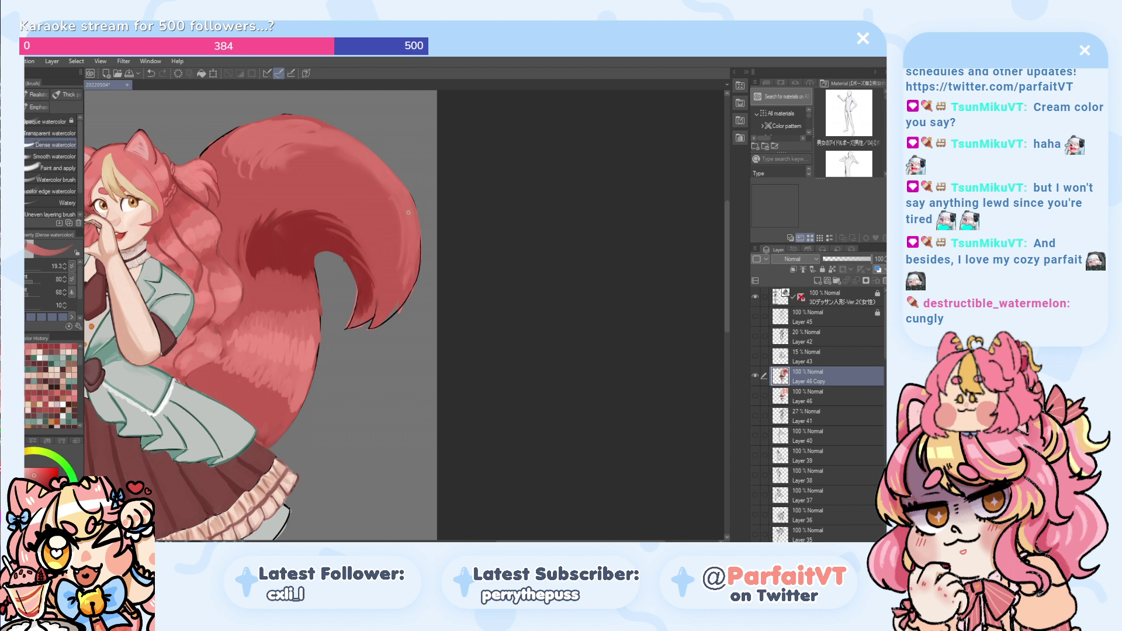
left_click_drag(422, 219, 425, 239)
left_click_drag(415, 191, 383, 161)
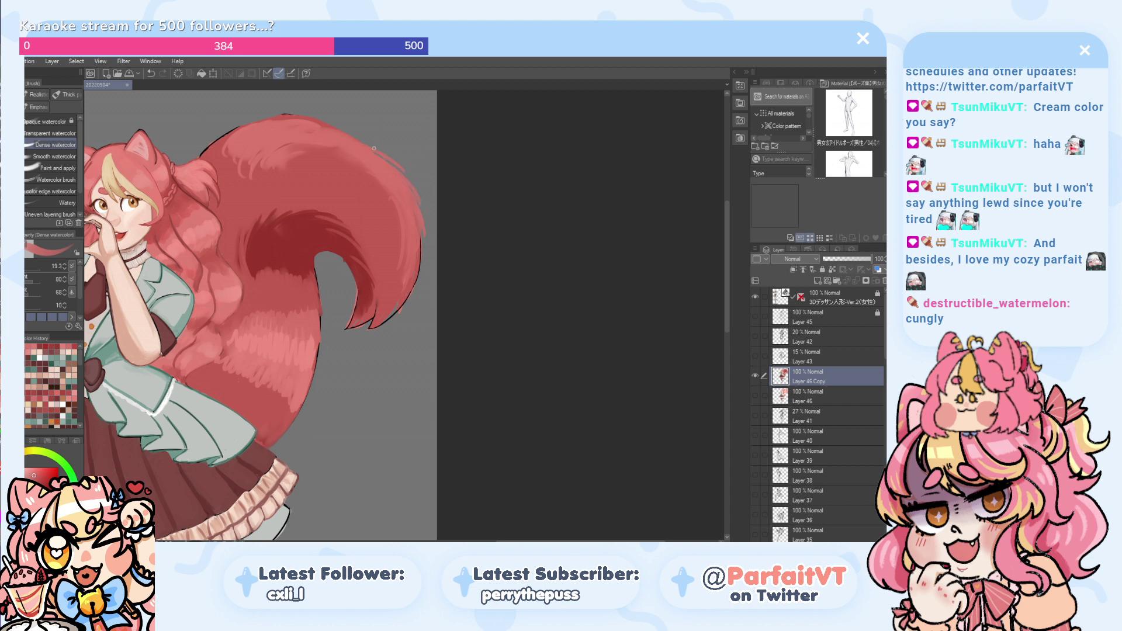
mouse_move(358, 133)
left_mouse_down()
mouse_move(275, 116)
mouse_move(217, 148)
left_mouse_up()
key("ctrl+z")
left_click_drag(270, 115, 220, 138)
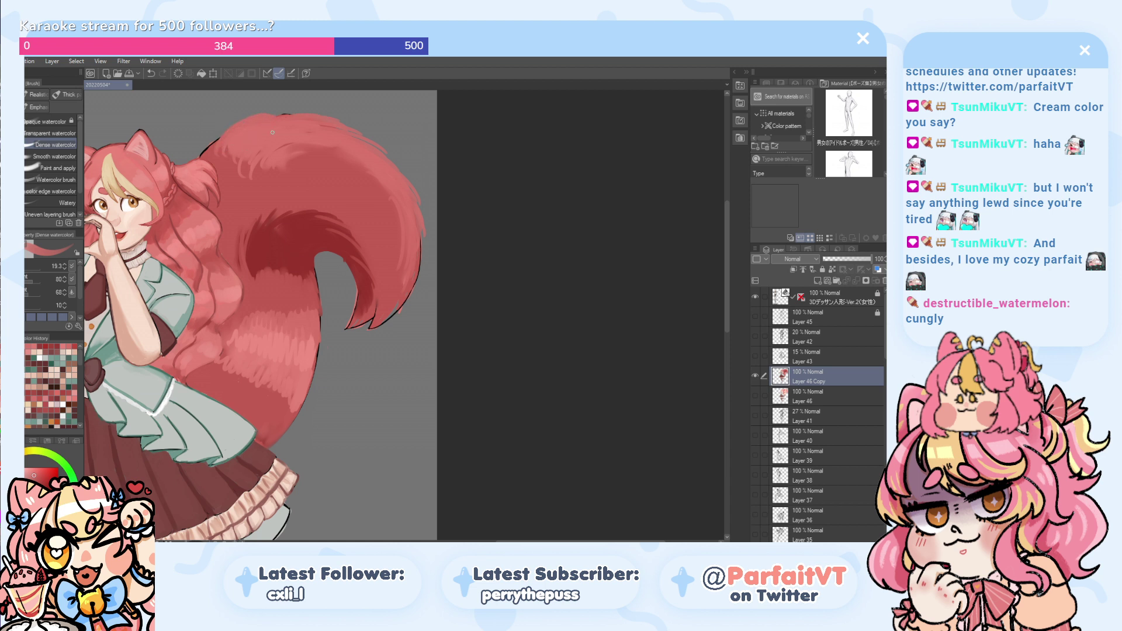
- Touch up the transition between the dark shadow and the pink highlight band with sampled tail colours
left_click(273, 274, "alt")
left_click(285, 269, "alt")
left_click_drag(264, 271, 261, 283)
key("ctrl+z")
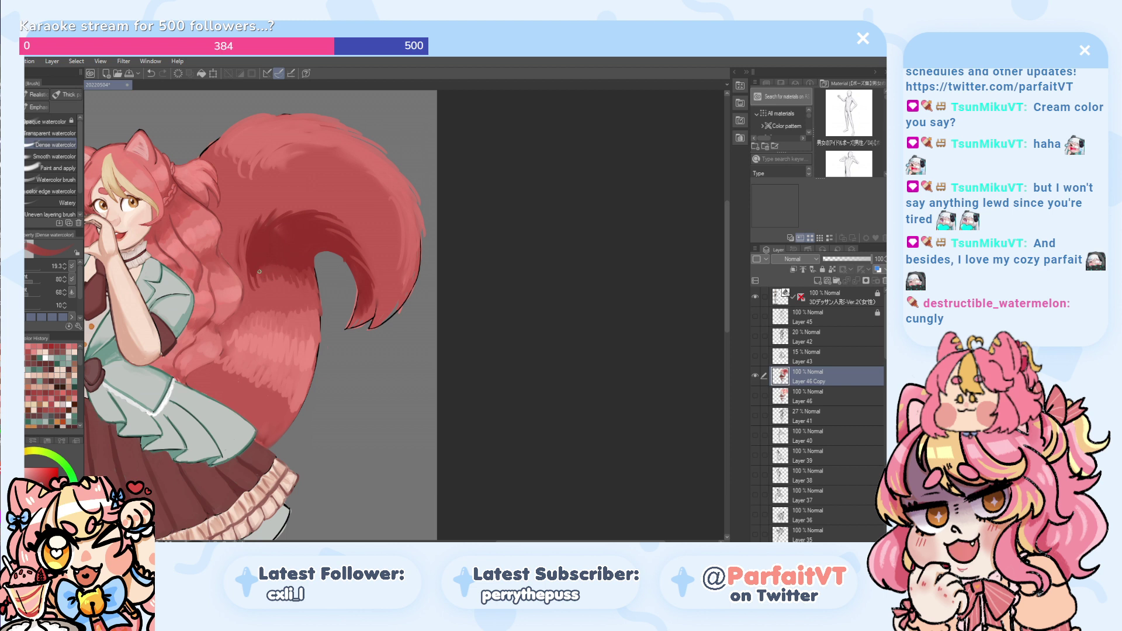
left_click(303, 315, "alt")
left_click(307, 313)
left_click(288, 275, "alt")
left_click(285, 273)
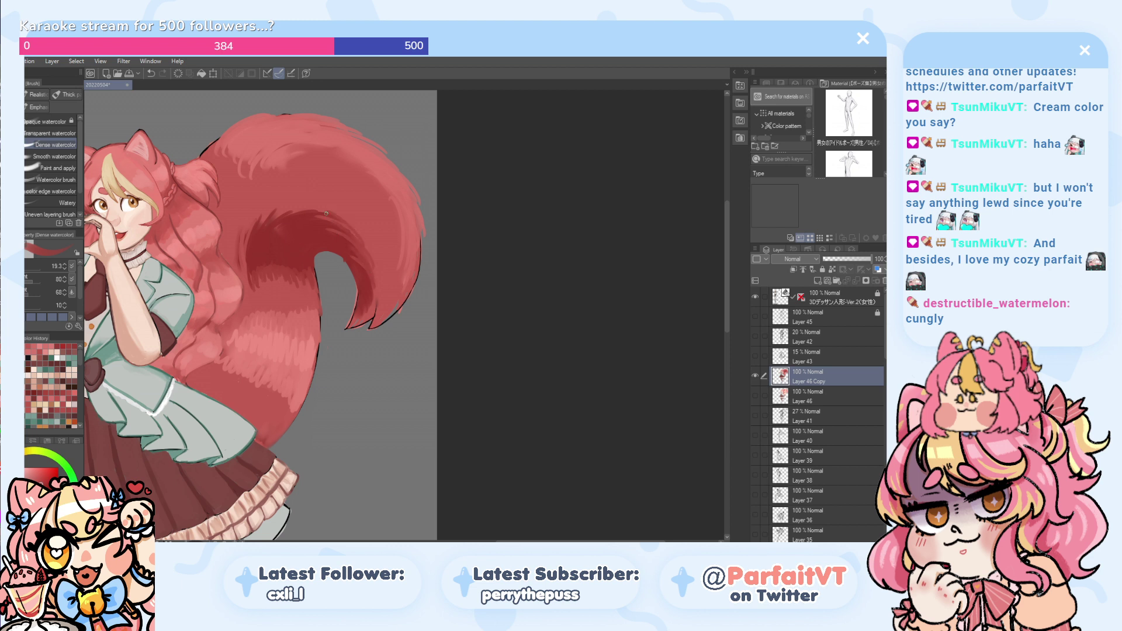
- Extend the light red fur strokes over the remaining outline at the tail's upper base and down its outer edge towards the tip
left_click(245, 130, "alt")
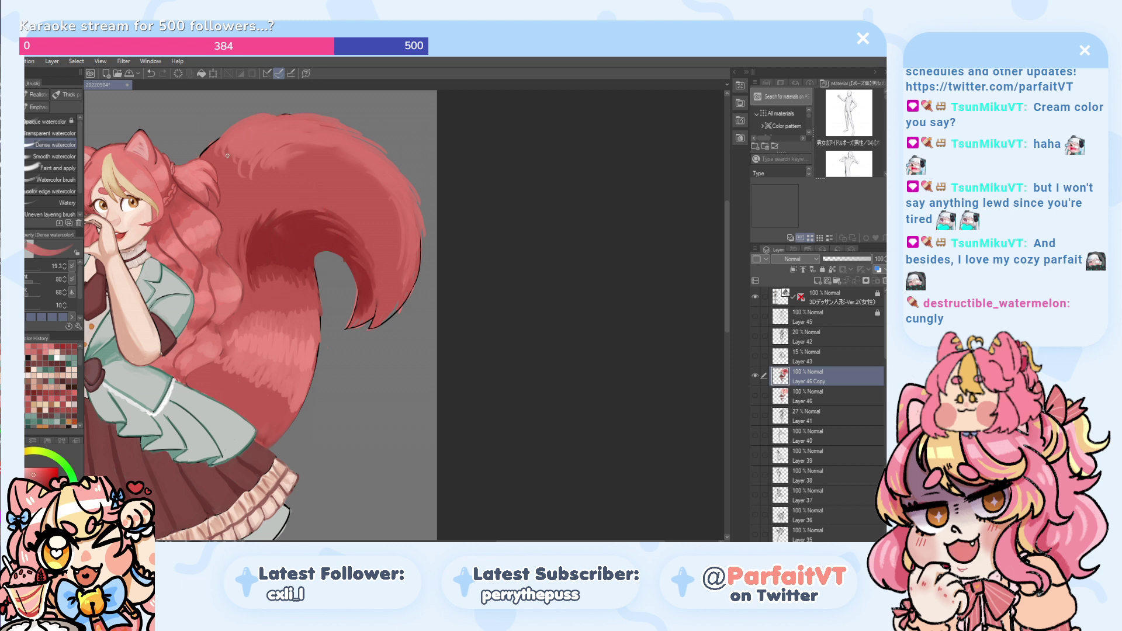
left_click_drag(221, 138, 207, 151)
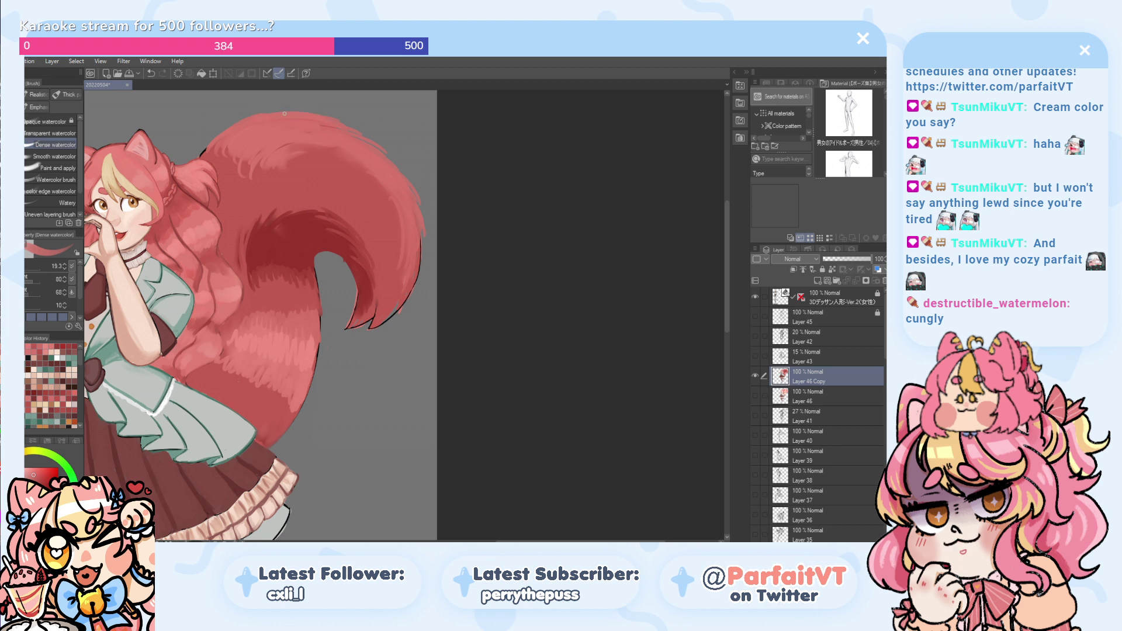
left_click_drag(418, 250, 412, 285)
key("ctrl+z")
left_click_drag(422, 241, 418, 277)
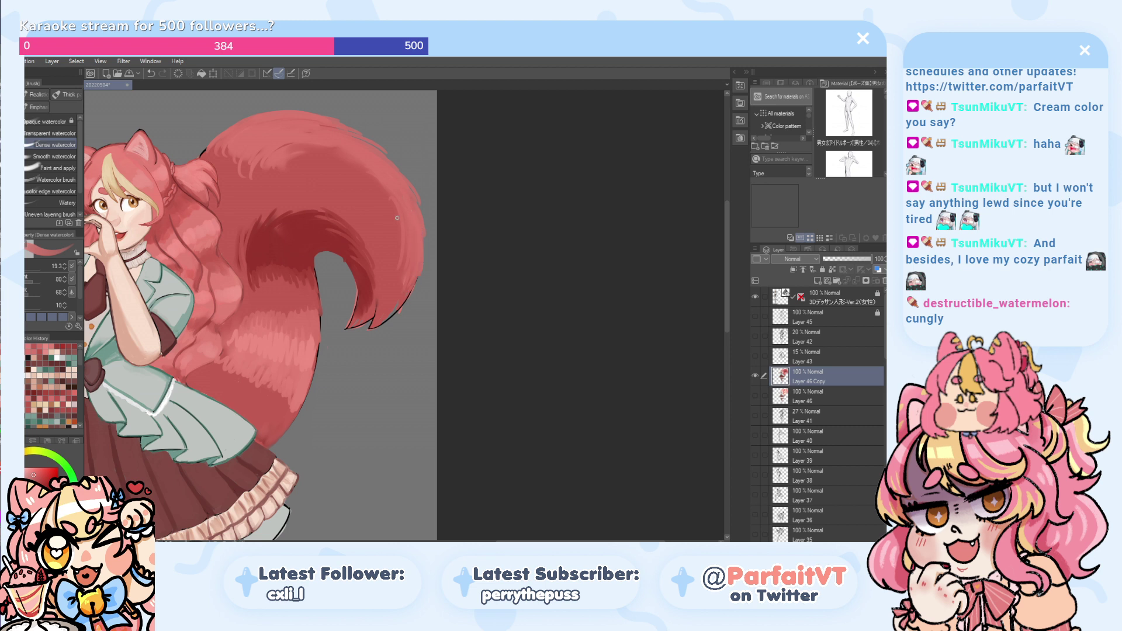
left_click(390, 276, "alt")
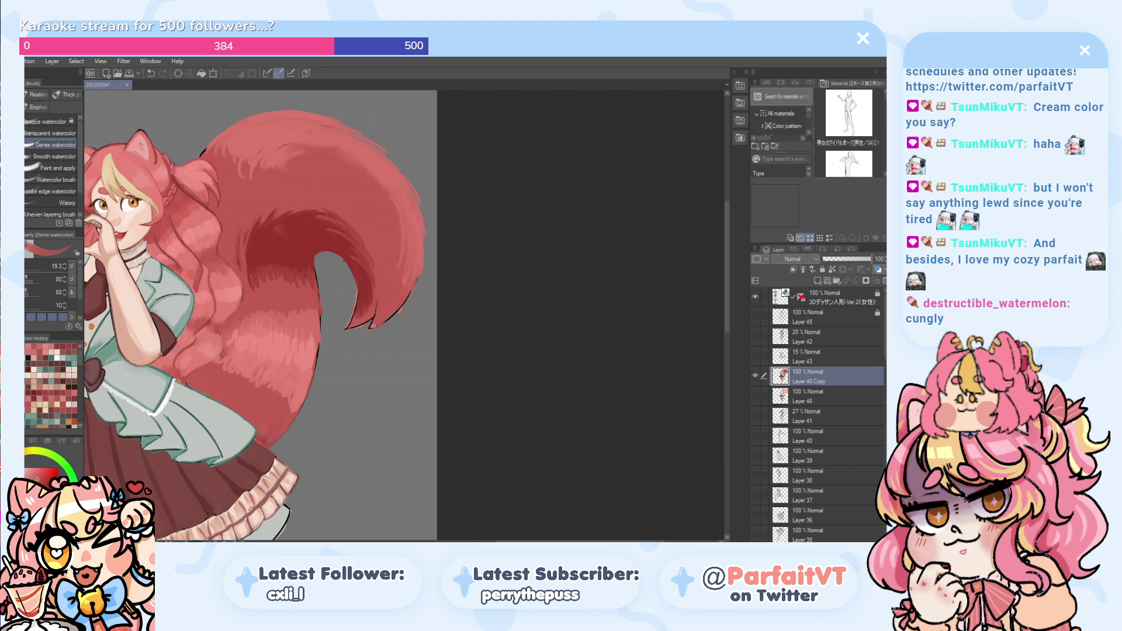
left_click_drag(412, 290, 392, 317)
- Paint fur strokes on the lower tail below the pink highlight band with a sampled red
scroll(375, 287, "down", 1)
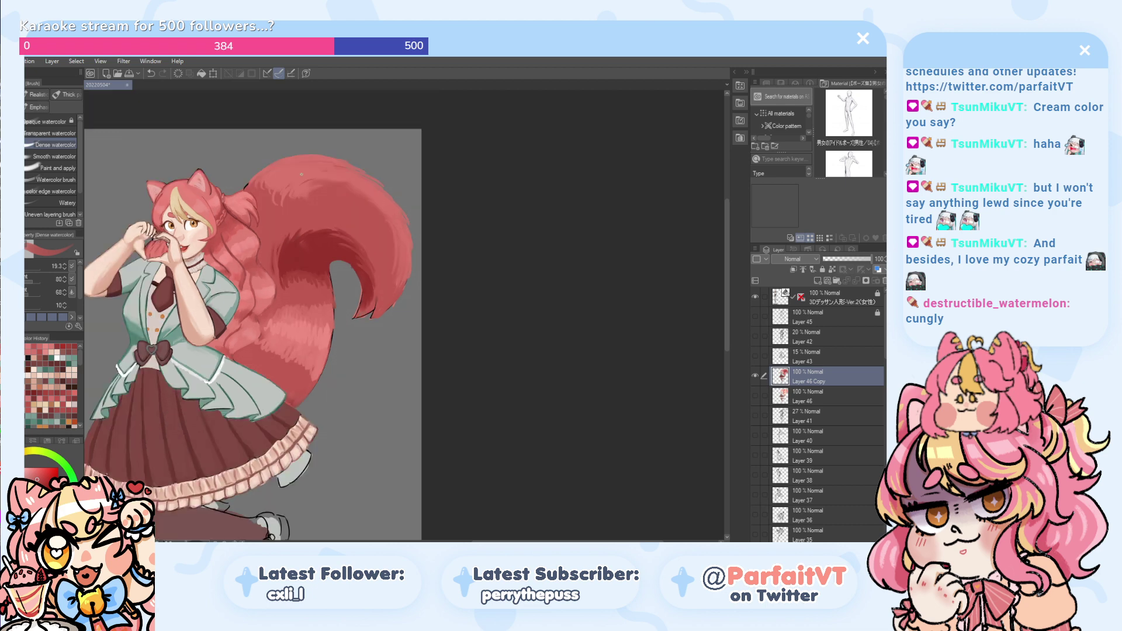
scroll(301, 174, "up", 1)
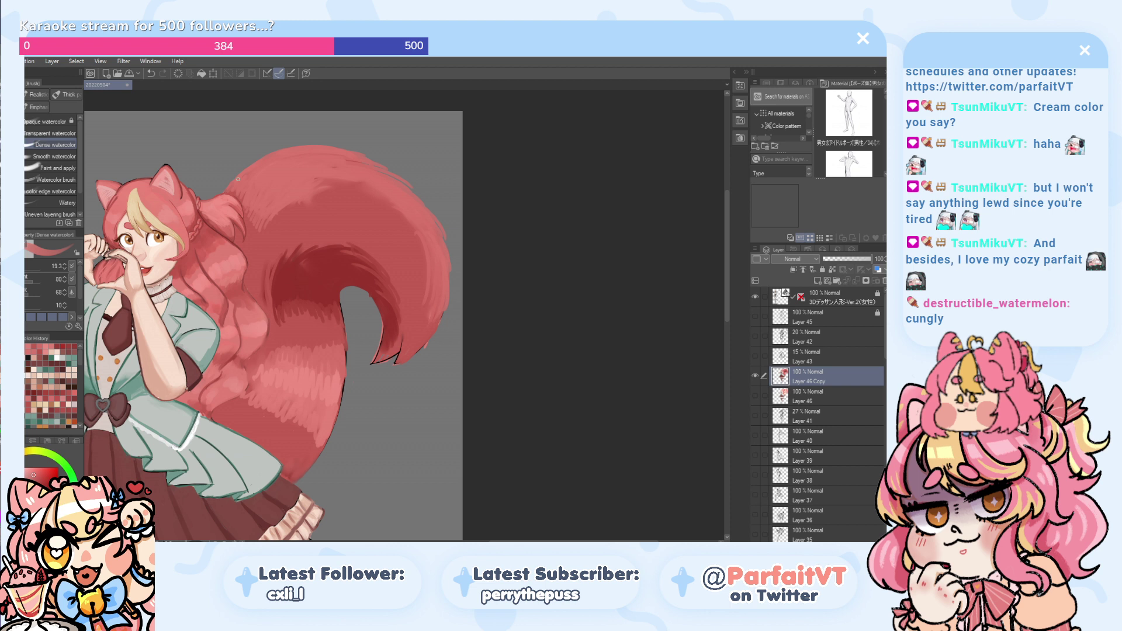
left_click(316, 416, "alt")
left_click_drag(315, 426, 312, 444)
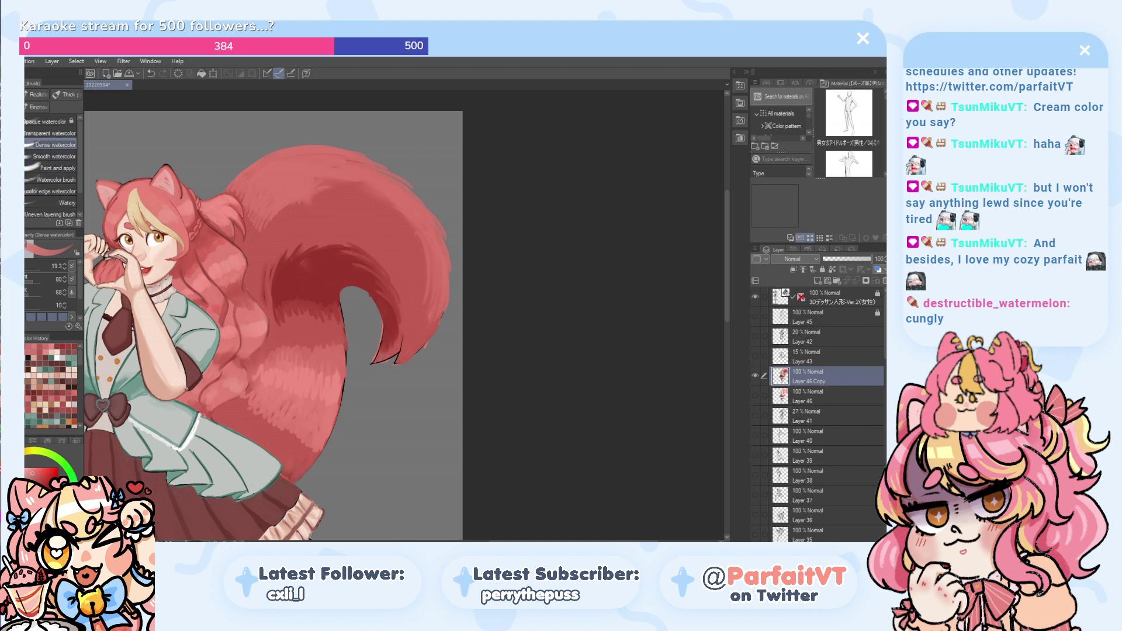
- Blend the lower tail with Transparent watercolor at brush size 31.9, covering the outline along its inner edge beside the highlight band
left_click(67, 135)
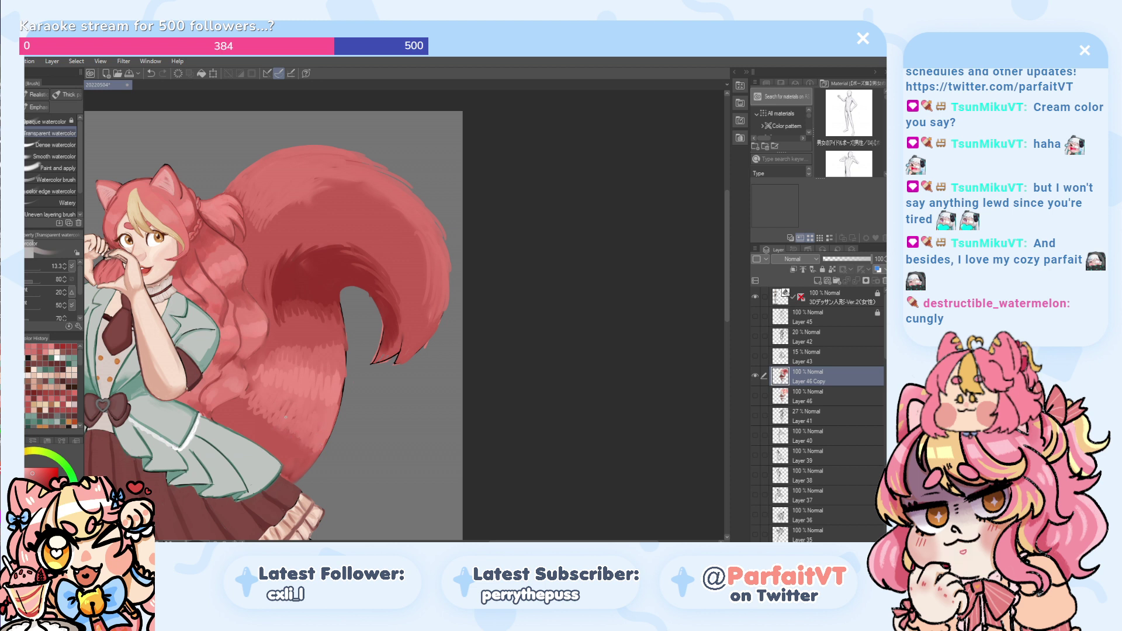
left_click(29, 272)
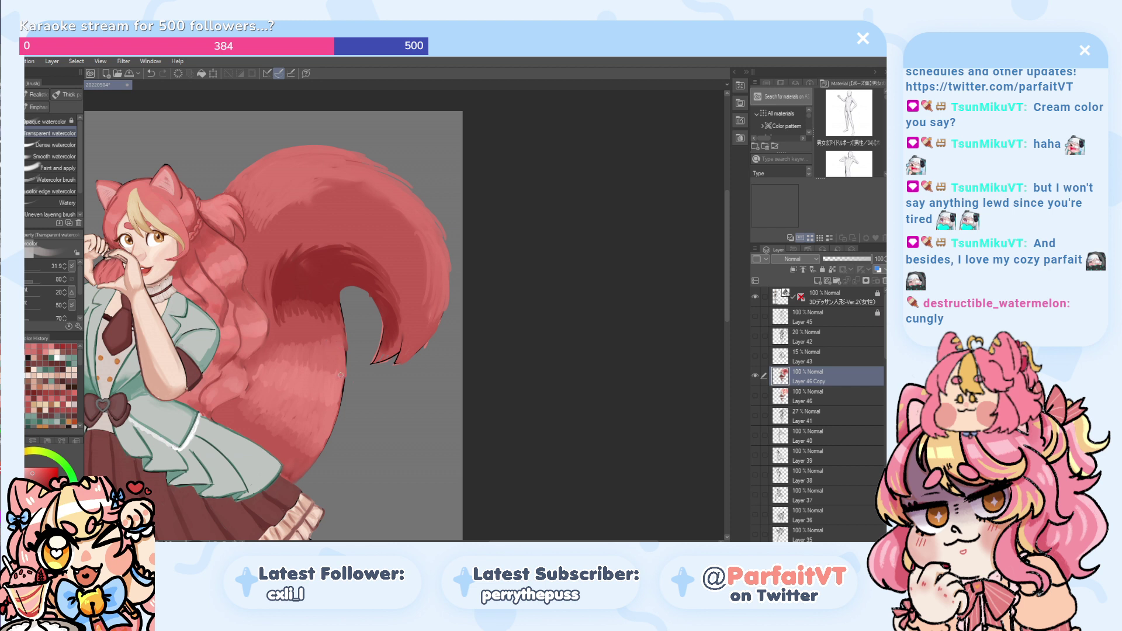
left_click_drag(345, 368, 345, 338)
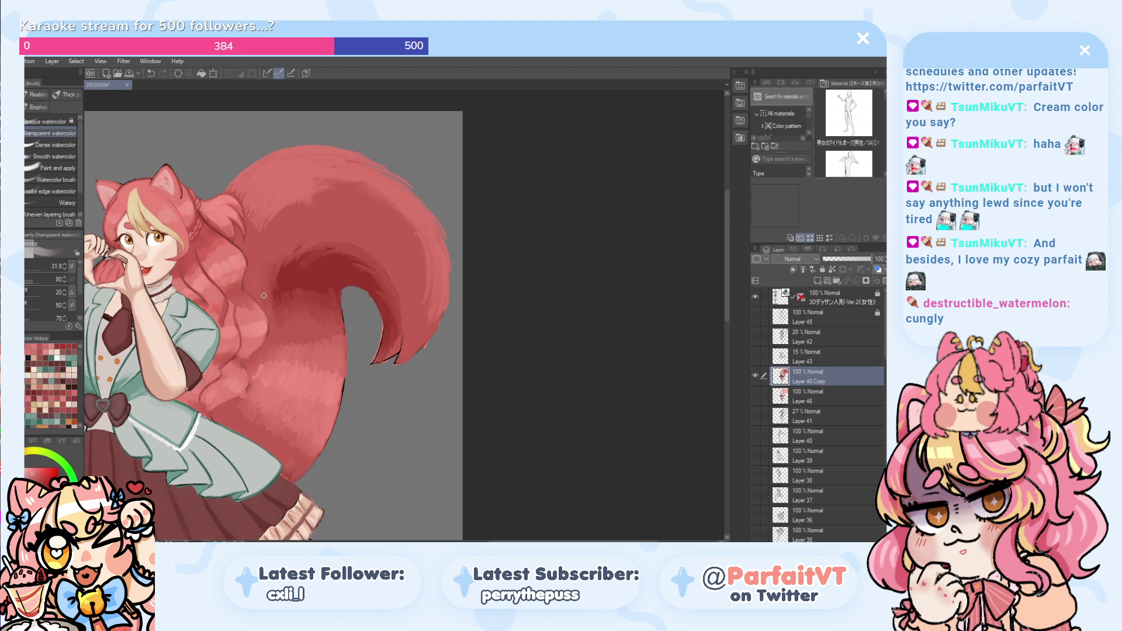
left_click(309, 277, "alt")
left_click_drag(309, 277, 271, 277)
key("ctrl+z")
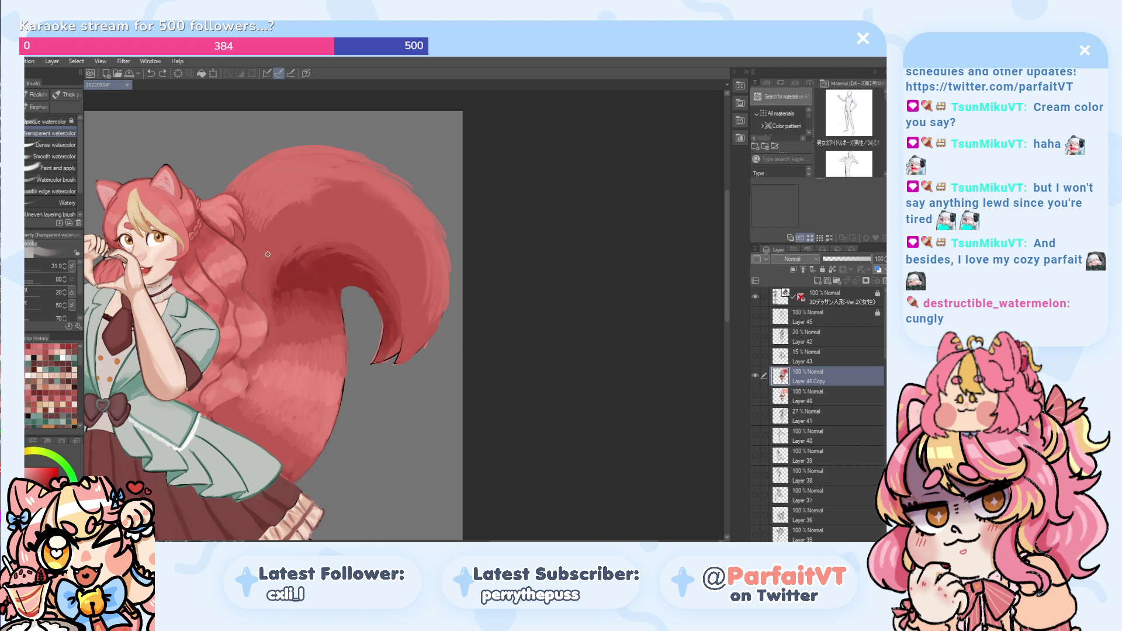
- Refine the wavy edge of the hair where it overlaps the tail with Dense watercolor at brush size 19.3
left_click(56, 144)
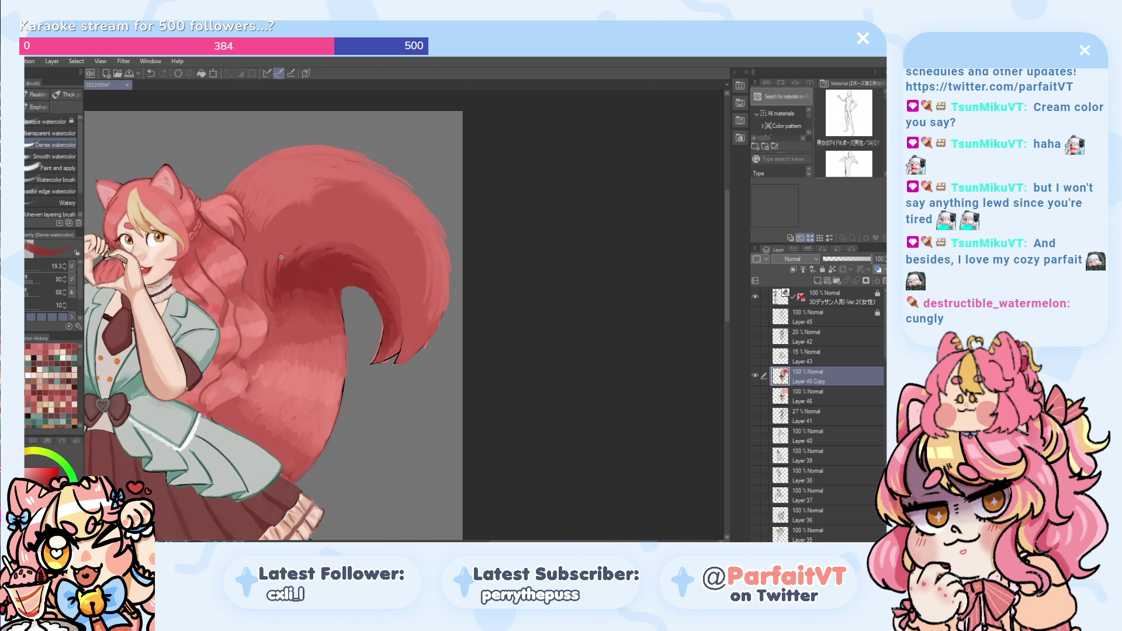
key("ctrl+z")
scroll(247, 266, "up", 3)
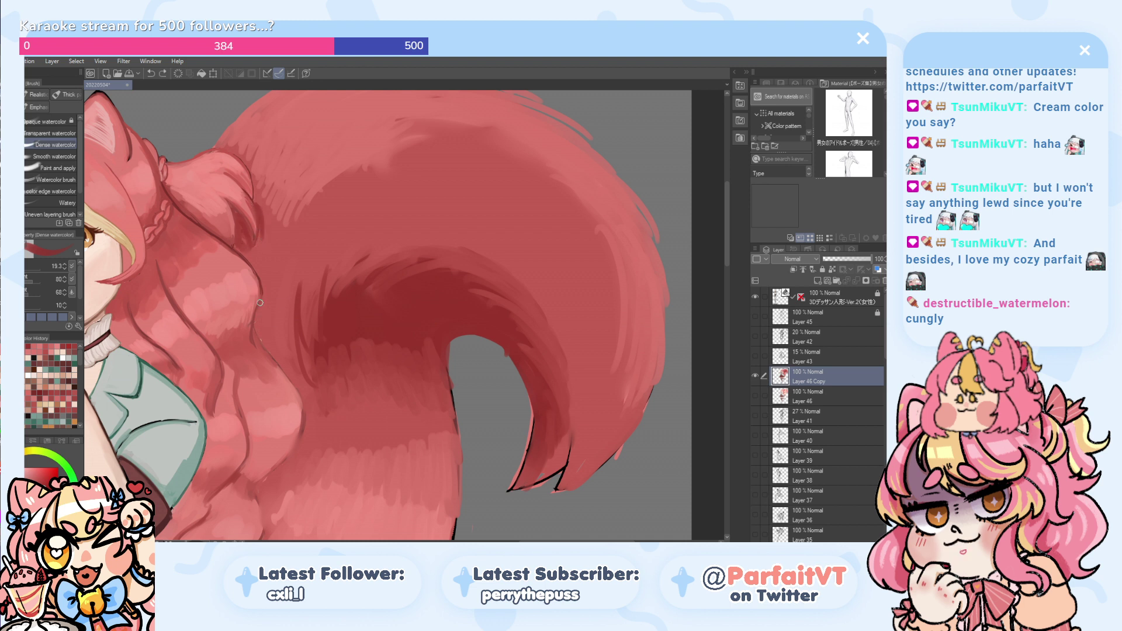
scroll(264, 337, "down", 2)
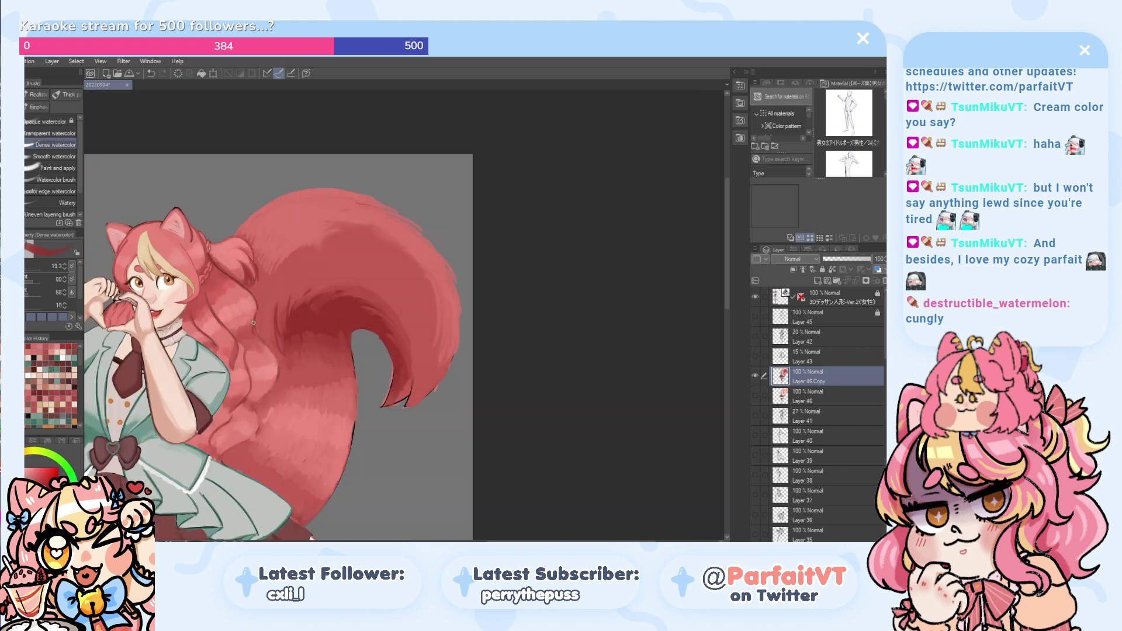
scroll(254, 323, "up", 1)
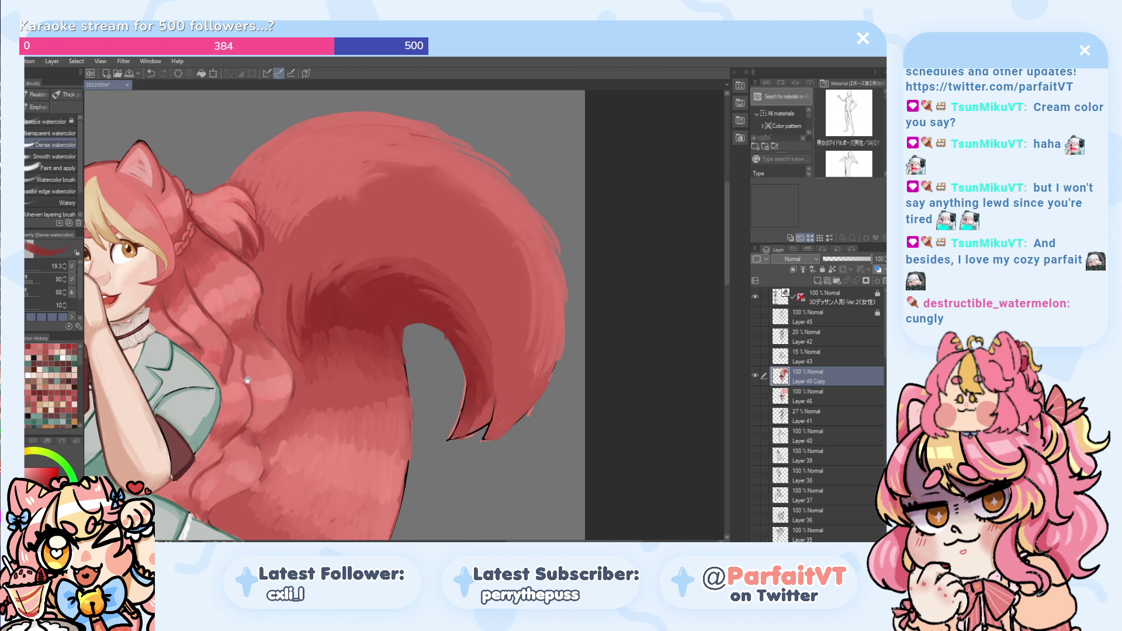
scroll(251, 361, "up", 1)
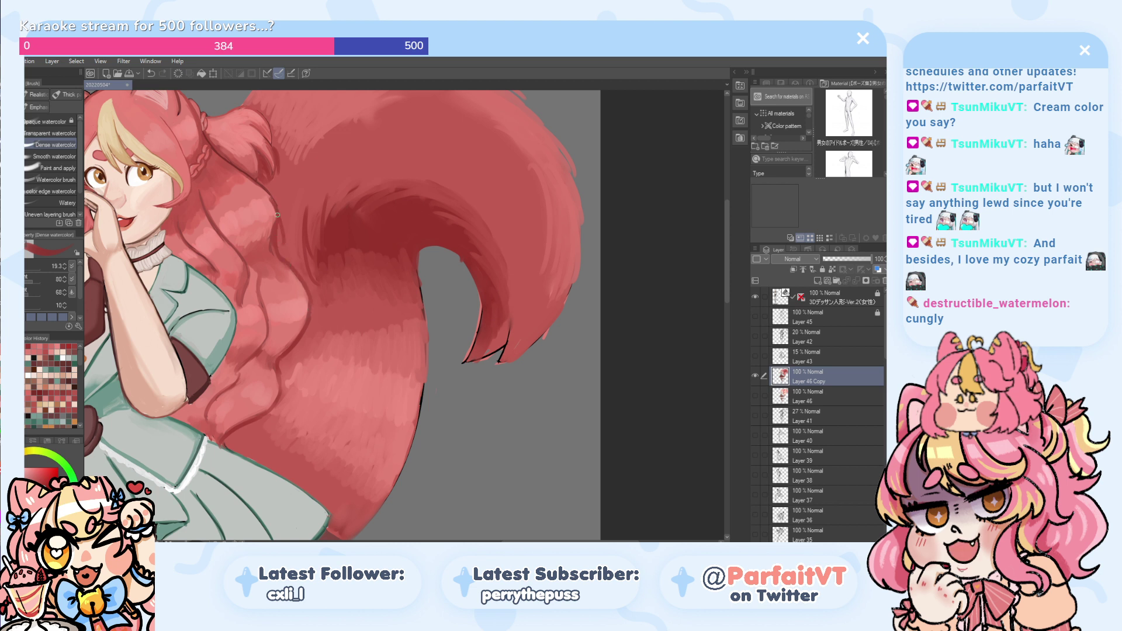
key("ctrl+z")
left_click_drag(267, 187, 278, 223)
key("ctrl+z")
key("ctrl+z")
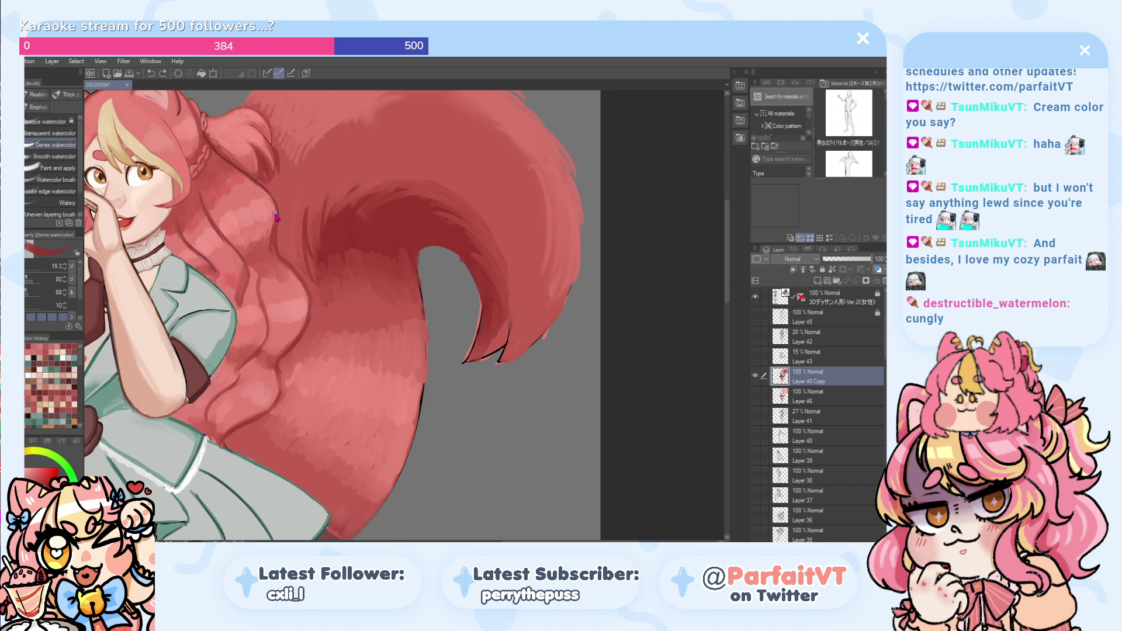
key("ctrl+z")
left_click_drag(261, 181, 273, 196)
- Blend the hair's edge and the adjoining tail shading with Transparent watercolor at brush size 31.9, and save the file
left_click(50, 134)
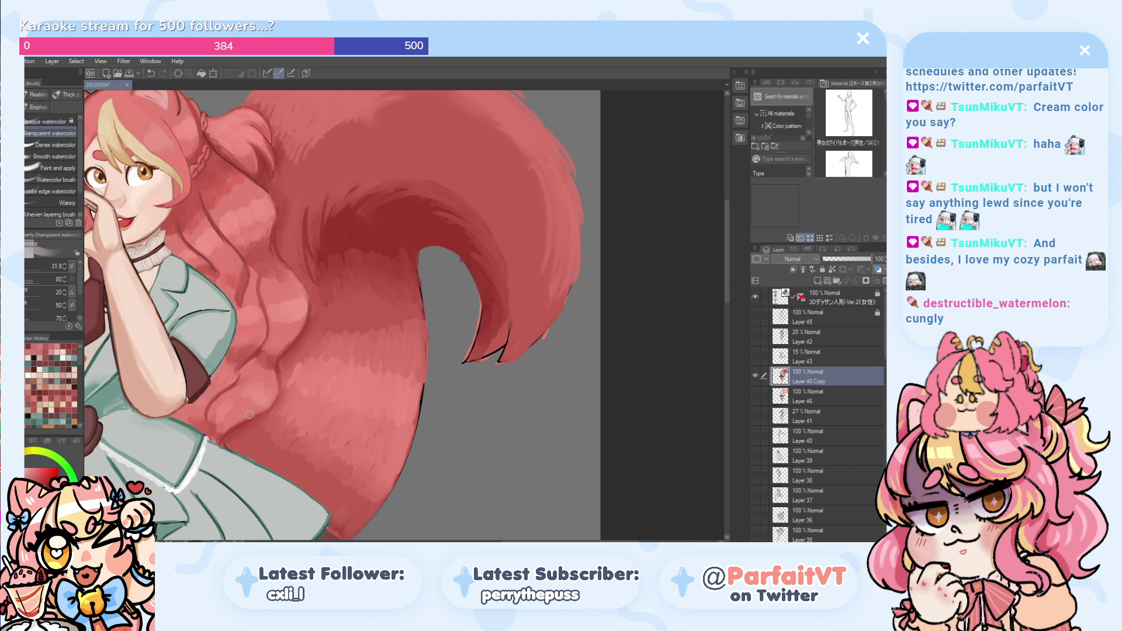
scroll(249, 414, "down", 5)
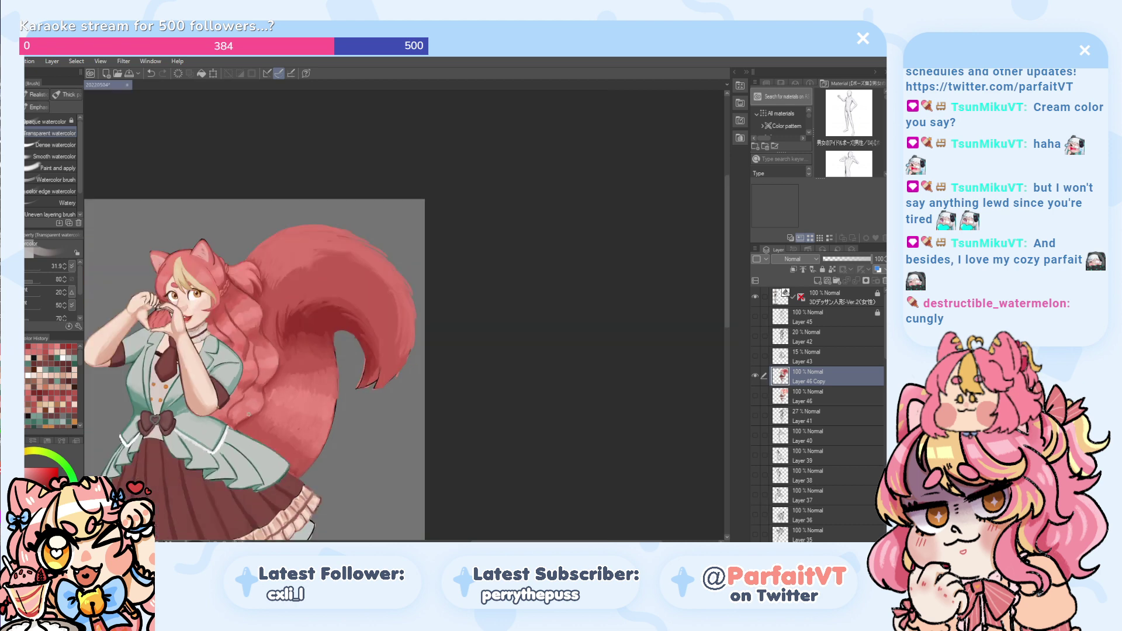
scroll(249, 415, "up", 1)
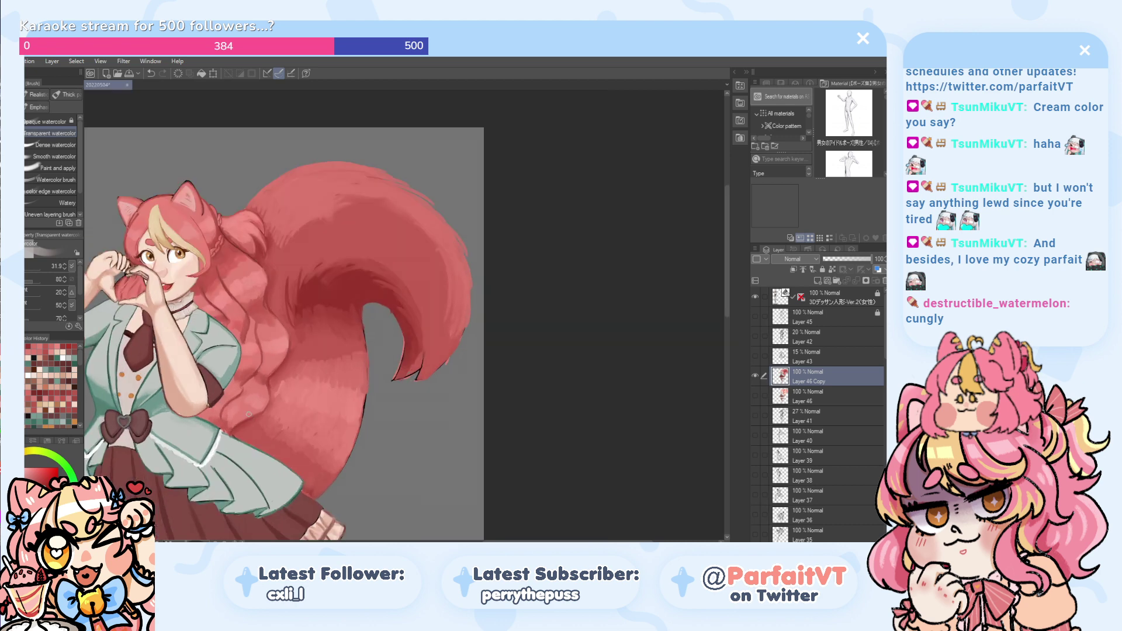
left_click(290, 258, "alt")
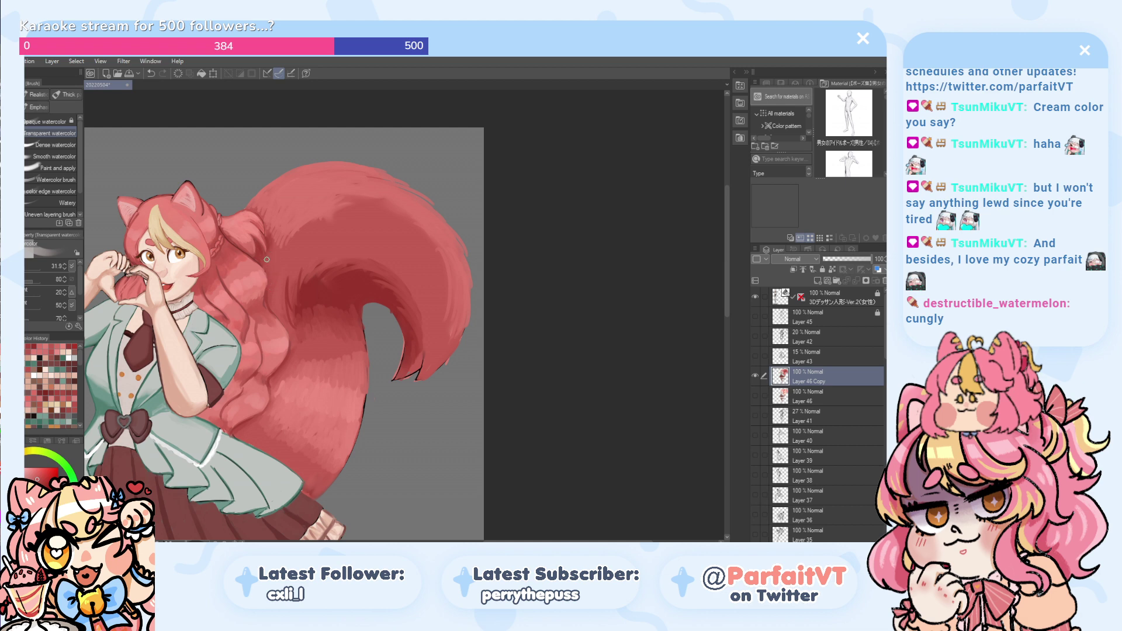
scroll(260, 254, "up", 2)
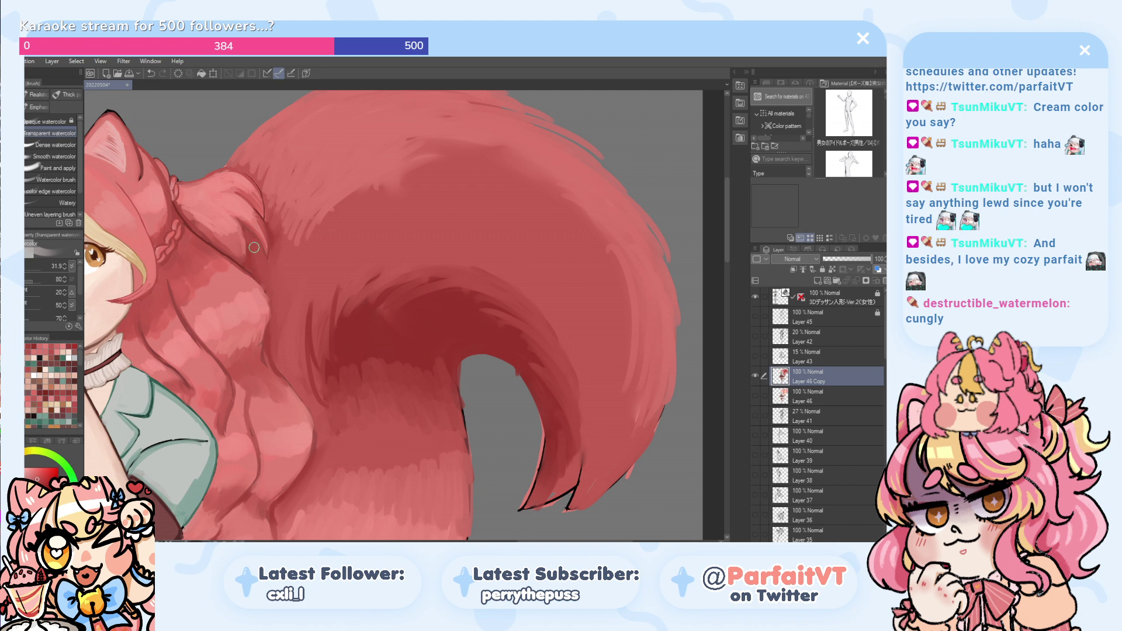
scroll(243, 234, "down", 5)
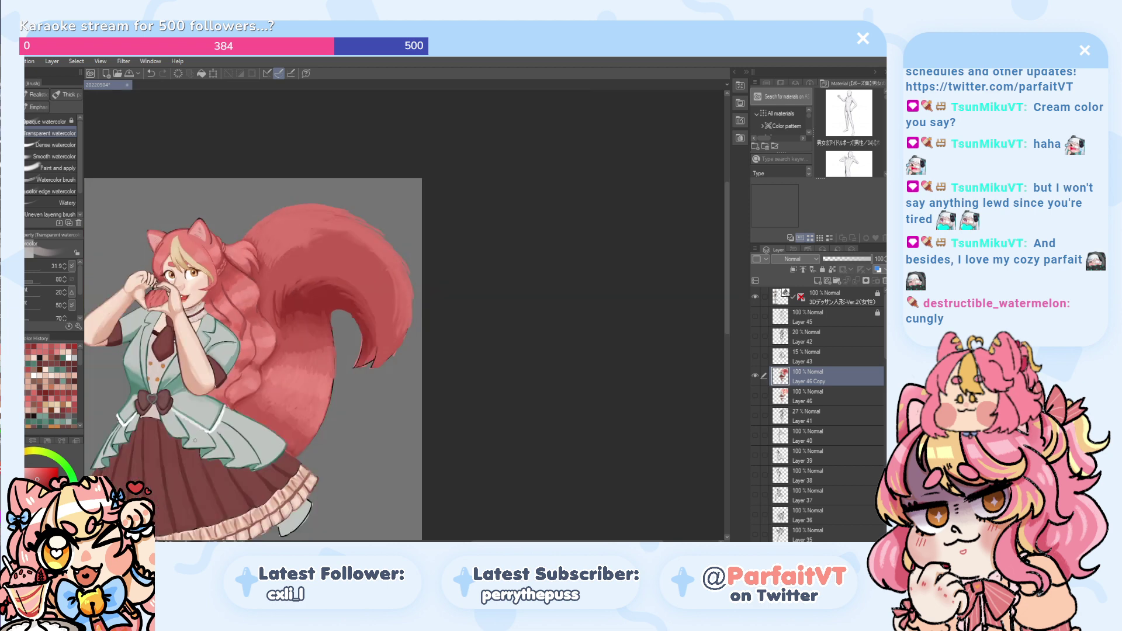
scroll(174, 386, "down", 2)
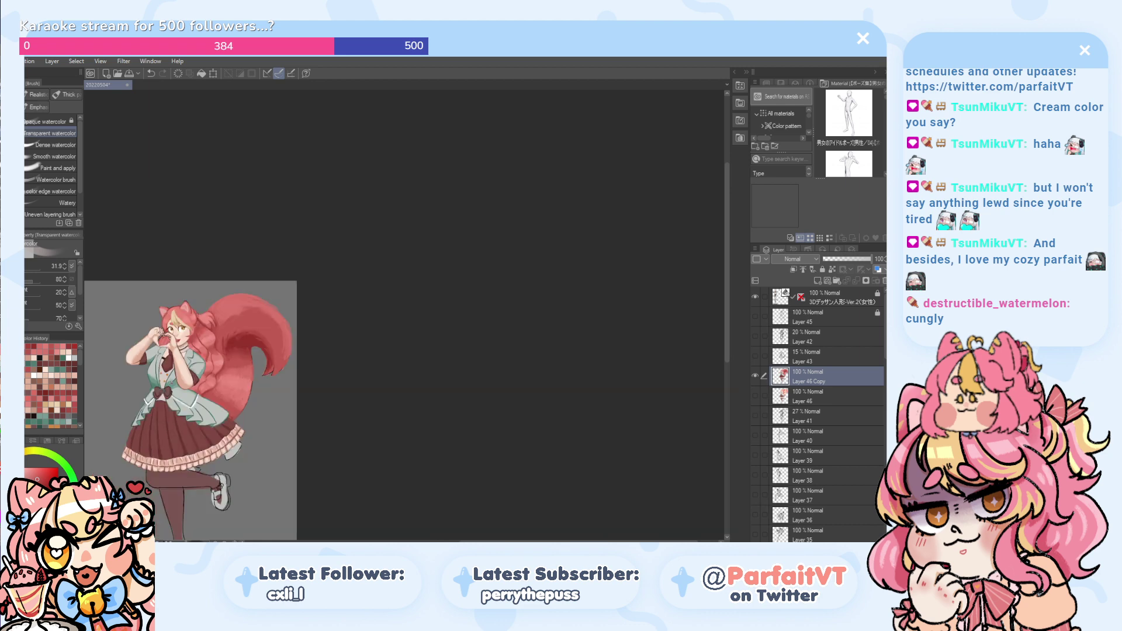
key("ctrl+s")
scroll(173, 386, "up", 2)
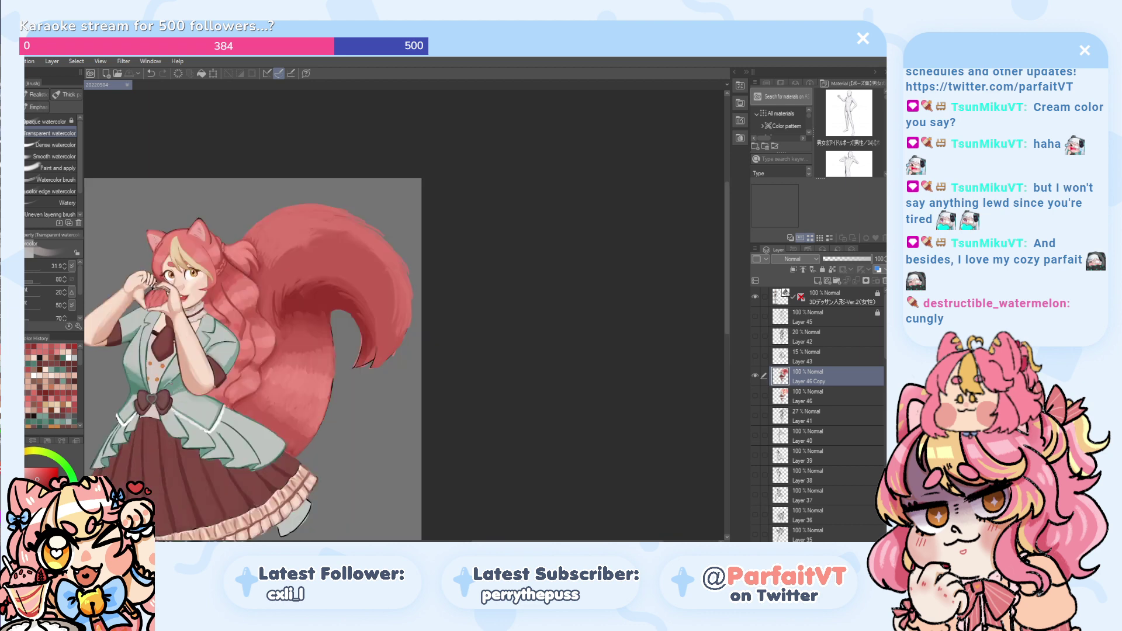
- Paint sampled dark red fur strokes along the tail's outer edge just above the tip with Dense watercolor
left_click(377, 241, "alt")
scroll(376, 241, "up", 1)
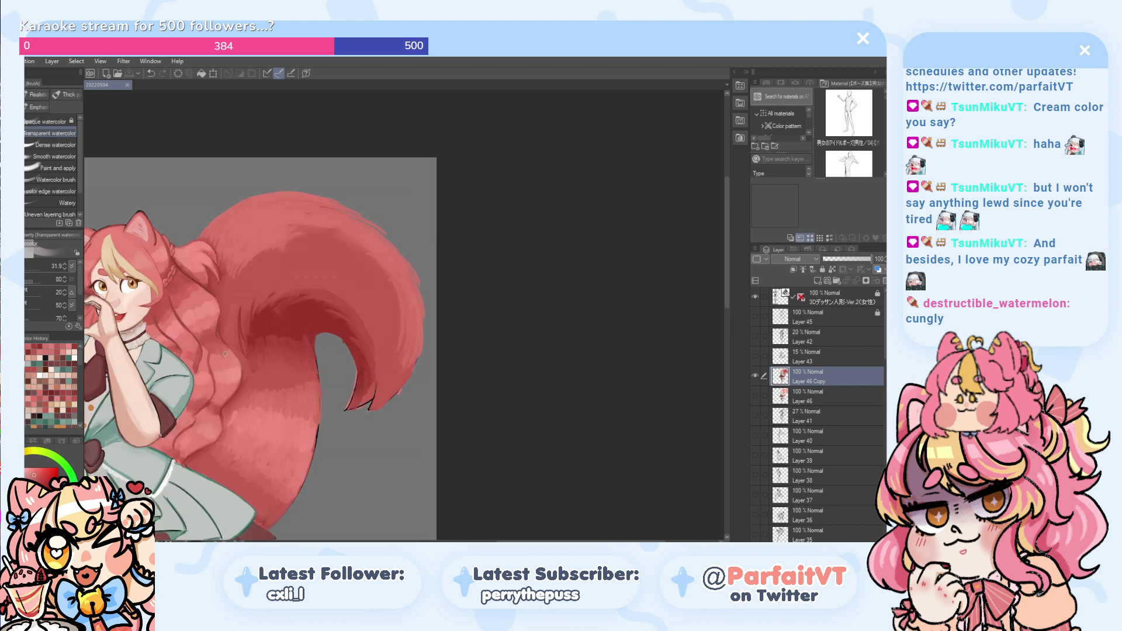
left_click(238, 381, "alt")
key("ctrl+z")
left_click_drag(416, 351, 418, 362)
left_click(50, 145)
key("ctrl+z")
key("ctrl+z")
key("ctrl+z")
left_click_drag(415, 325, 417, 367)
key("ctrl+z")
key("ctrl+z")
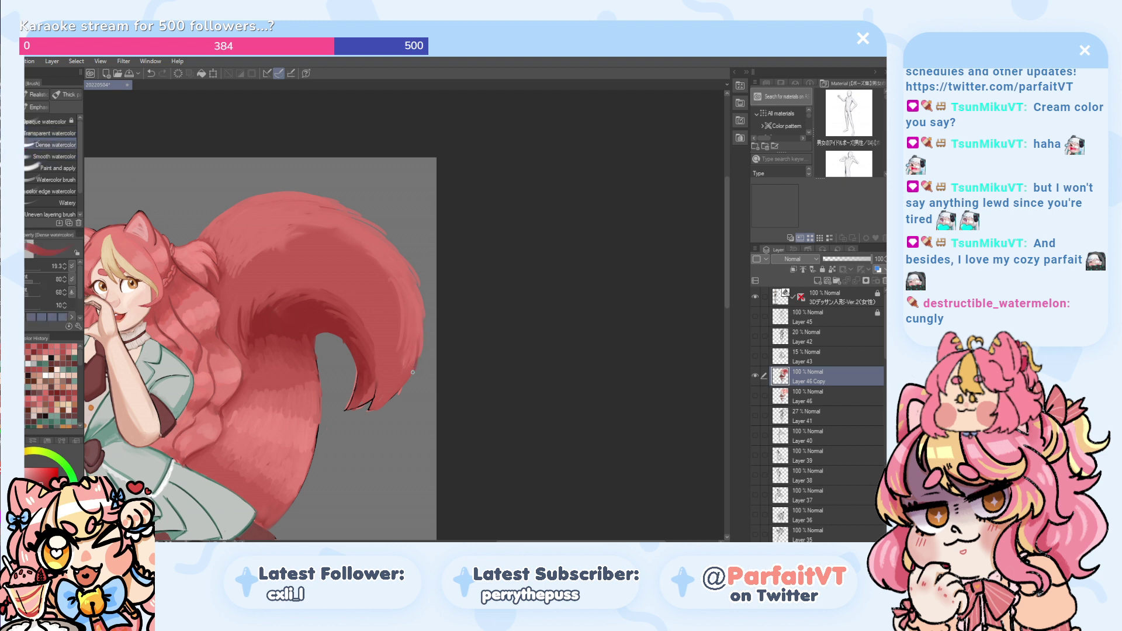
- Extend the dark red fur strokes up the tail's outer curve
mouse_move(419, 327)
left_mouse_down()
mouse_move(414, 371)
mouse_move(421, 324)
mouse_move(408, 276)
left_mouse_up()
key("ctrl+z")
left_click_drag(422, 327, 412, 279)
key("ctrl+z")
mouse_move(422, 320)
left_mouse_down()
mouse_move(395, 257)
mouse_move(404, 253)
mouse_move(399, 266)
mouse_move(389, 241)
mouse_move(416, 279)
mouse_move(330, 211)
left_mouse_up()
key("ctrl+z")
left_click_drag(422, 282, 411, 263)
key("ctrl+z")
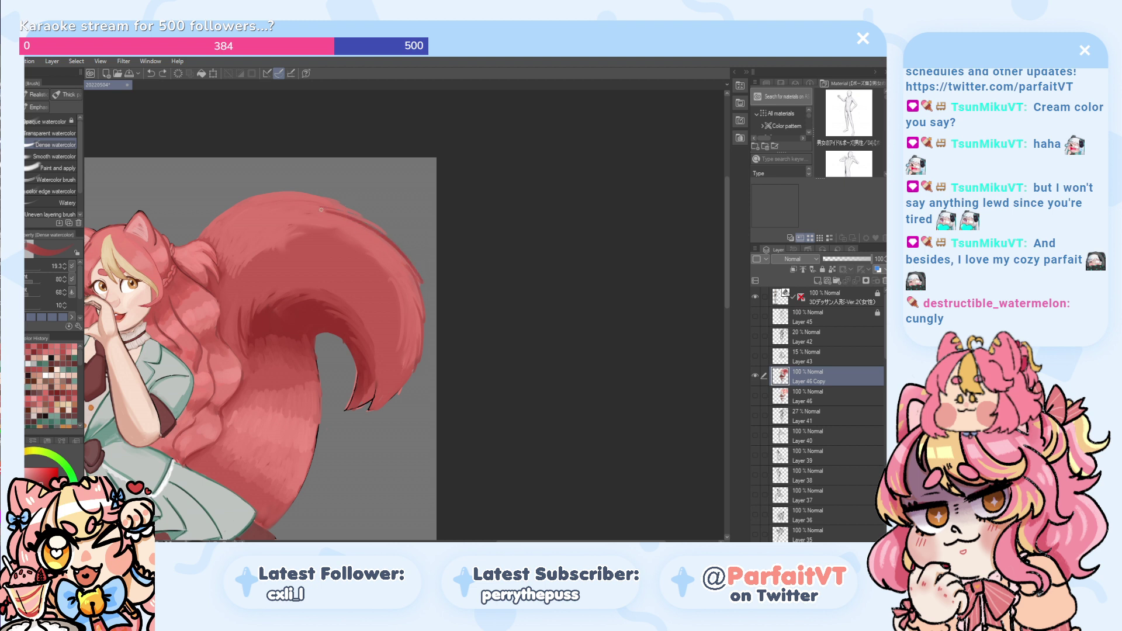
- Paint long dark red fur strokes along the upper crest of the tail
left_click_drag(348, 214, 317, 208)
key("ctrl+z")
left_click_drag(380, 232, 316, 200)
key("ctrl+z")
mouse_move(379, 224)
left_mouse_down()
mouse_move(289, 190)
mouse_move(254, 203)
mouse_move(282, 189)
mouse_move(233, 189)
left_mouse_up()
key("ctrl+z")
key("ctrl+z")
key("ctrl+z")
key("ctrl+z")
key("ctrl+z")
- Carry the dark red edge strokes from the tail's crest back to where it meets the hair, and save the file
mouse_move(296, 205)
left_mouse_down()
mouse_move(226, 219)
mouse_move(305, 192)
mouse_move(207, 226)
mouse_move(268, 198)
mouse_move(236, 233)
mouse_move(220, 226)
mouse_move(196, 237)
left_mouse_up()
key("ctrl+z")
key("ctrl+z")
key("ctrl+z")
key("ctrl+z")
key("ctrl+z")
key("ctrl+z")
scroll(199, 246, "down", 1)
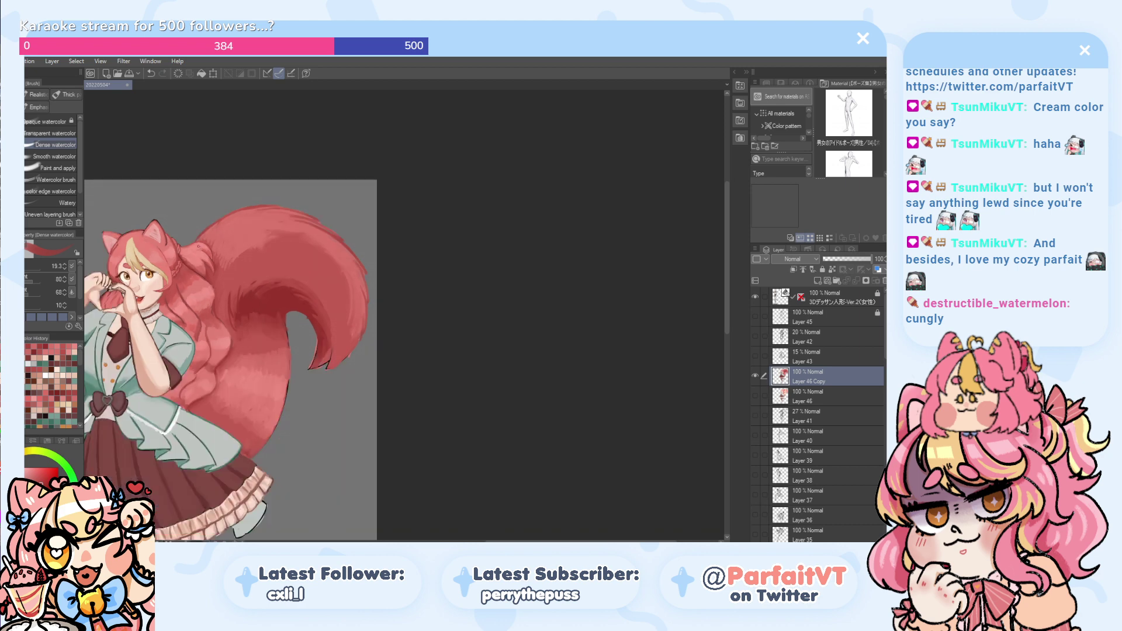
scroll(198, 246, "up", 1)
scroll(282, 286, "down", 1)
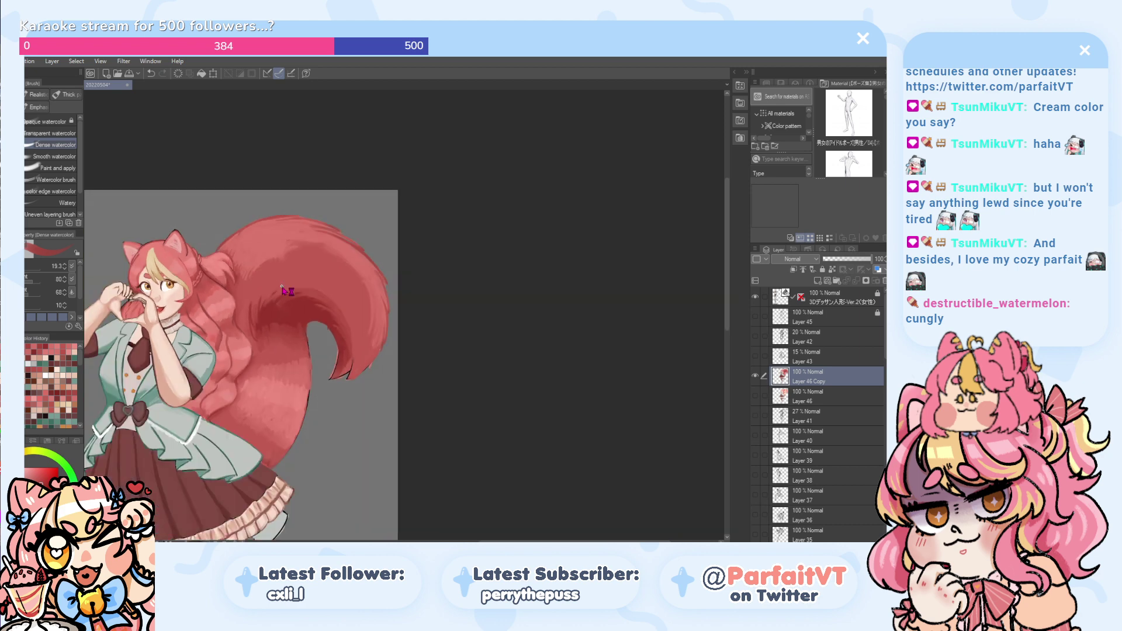
left_click_drag(282, 286, 361, 216)
key("ctrl+s")
- Cover the black outline along the lower tail's edge with dark red strokes from the inner curve downwards
key("ctrl+z")
mouse_move(390, 316)
left_mouse_down()
mouse_move(358, 392)
mouse_move(381, 355)
left_mouse_up()
key("ctrl+z")
key("ctrl+z")
key("ctrl+z")
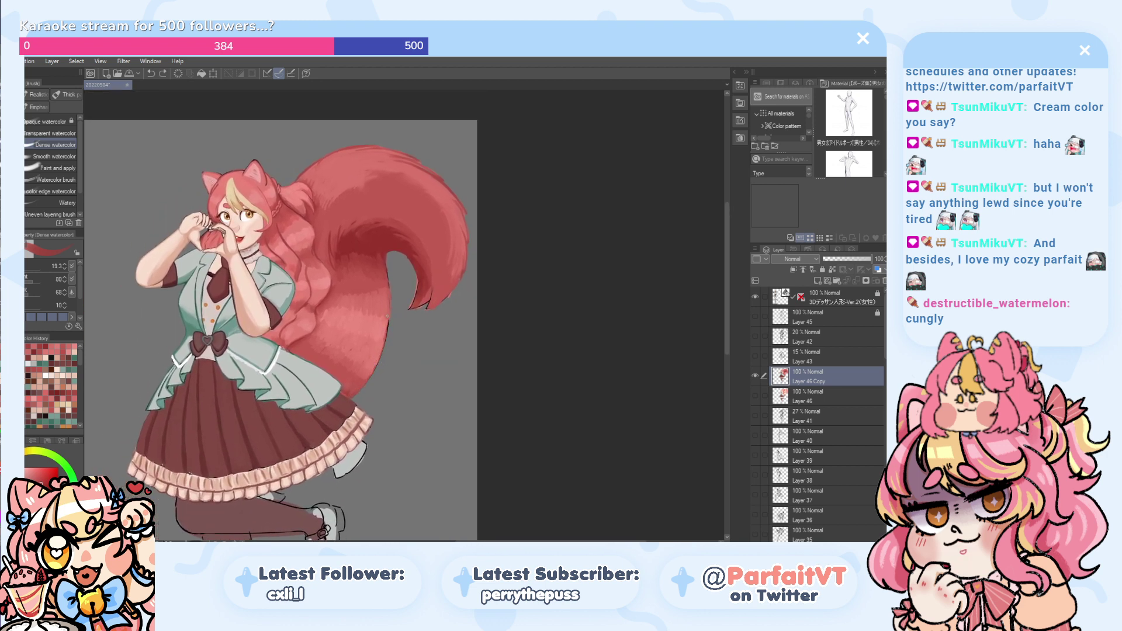
key("ctrl+z")
mouse_move(390, 294)
left_mouse_down()
mouse_move(365, 381)
mouse_move(389, 319)
mouse_move(384, 337)
left_mouse_up()
key("ctrl+z")
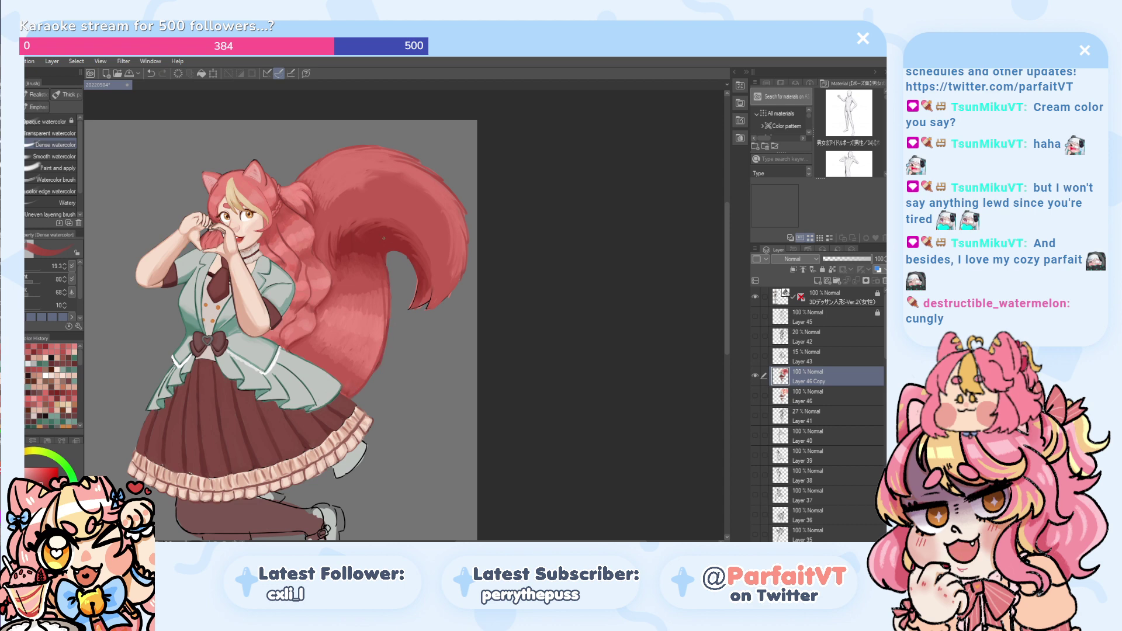
key("ctrl+z")
left_click_drag(383, 276, 378, 354)
key("ctrl+z")
left_click_drag(388, 253, 392, 326)
key("ctrl+z")
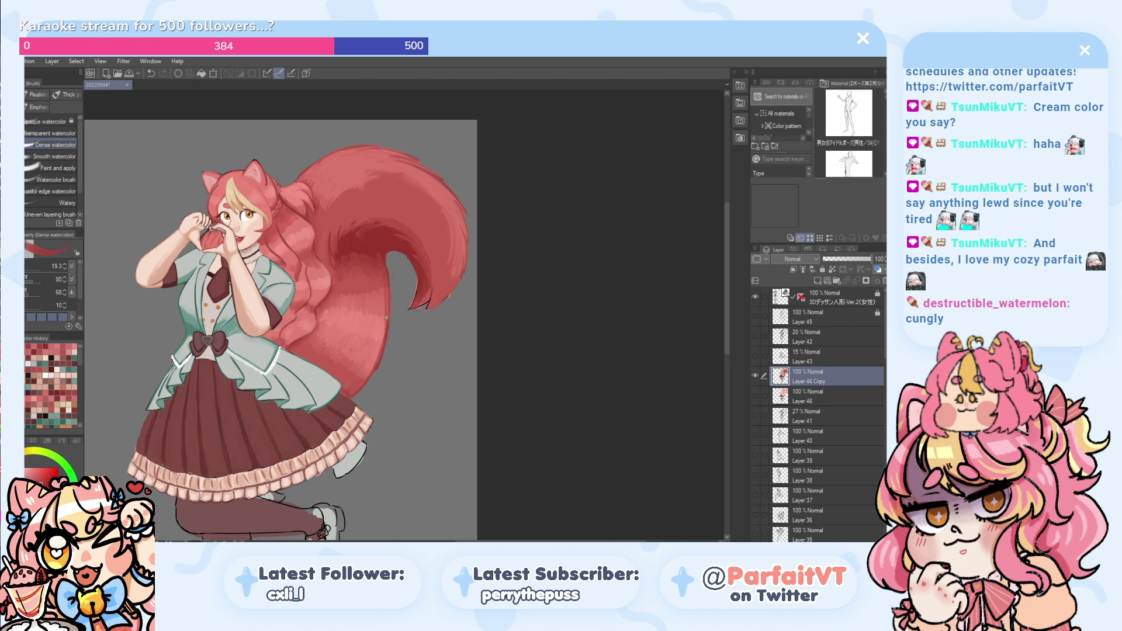
key("ctrl+z")
- Touch up the lowest part of the tail above the skirt with sampled reds, and save the file
scroll(395, 294, "up", 2)
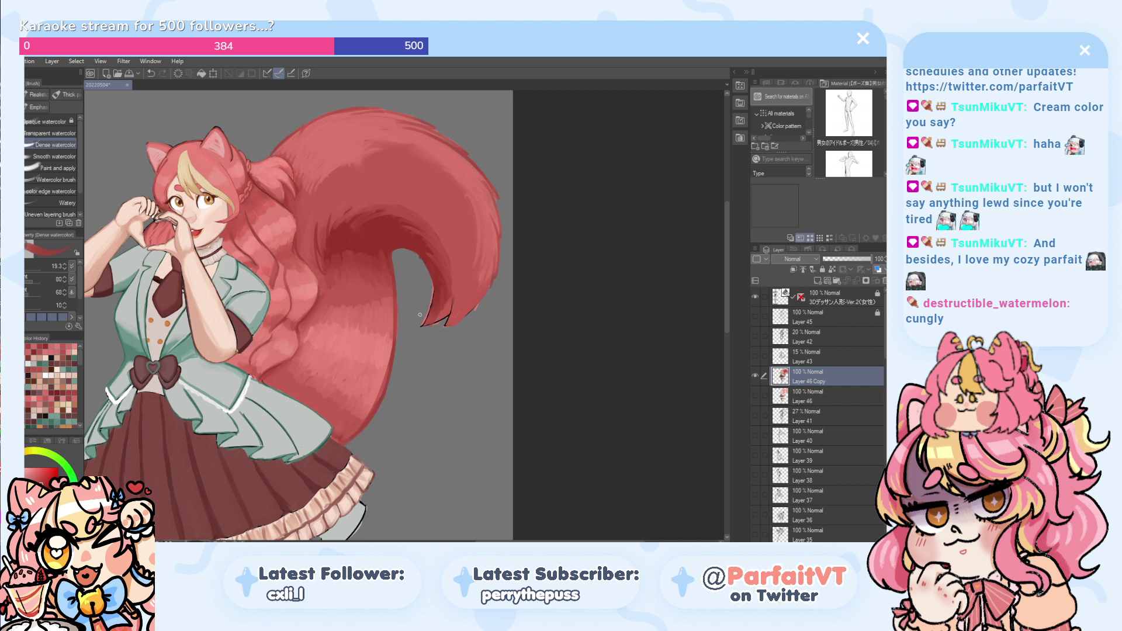
left_click(377, 395, "alt")
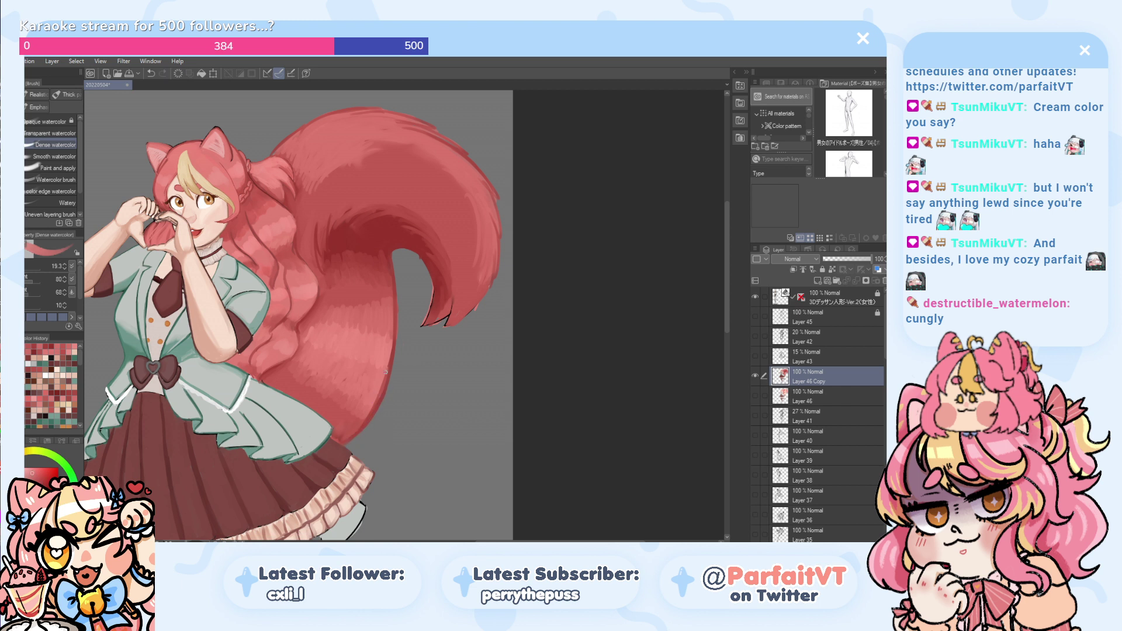
left_click(353, 432, "alt")
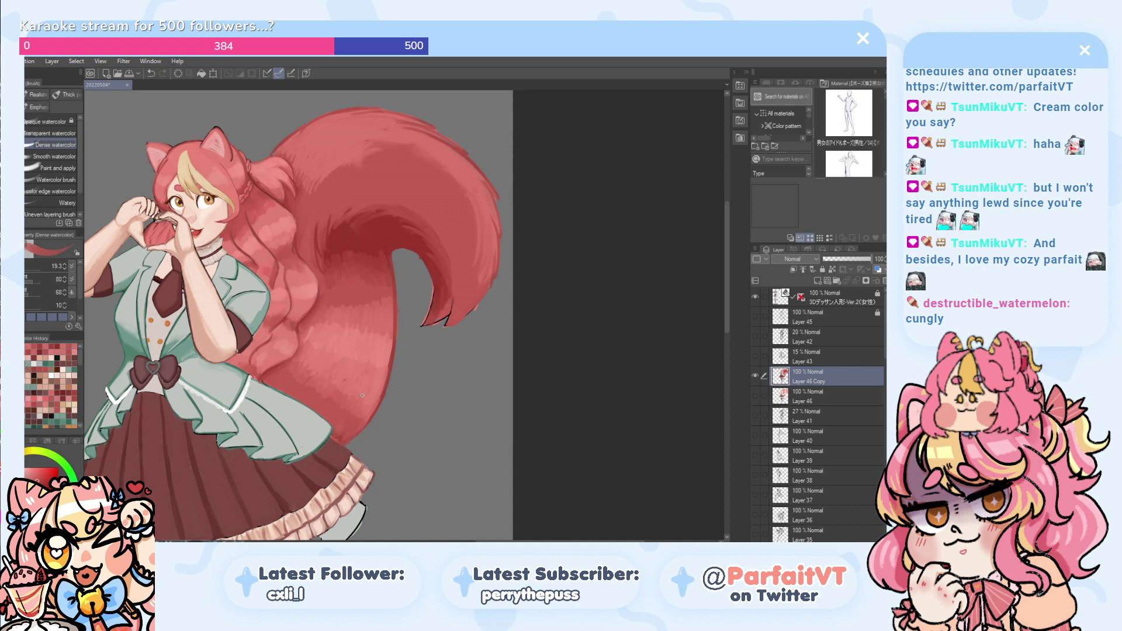
scroll(362, 395, "down", 1)
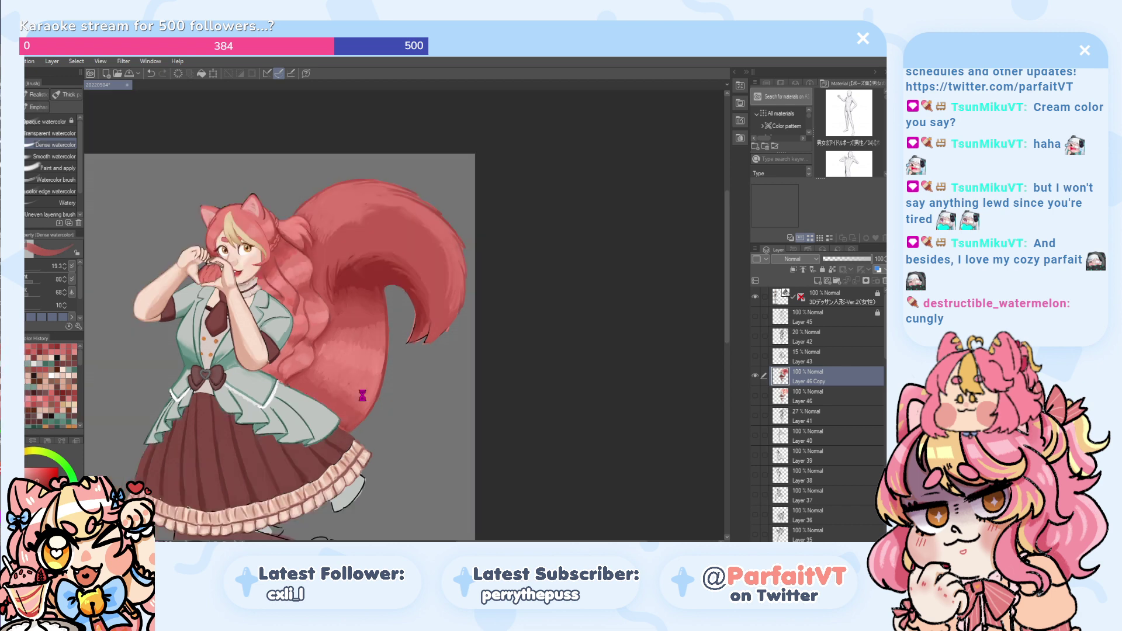
scroll(437, 320, "up", 1)
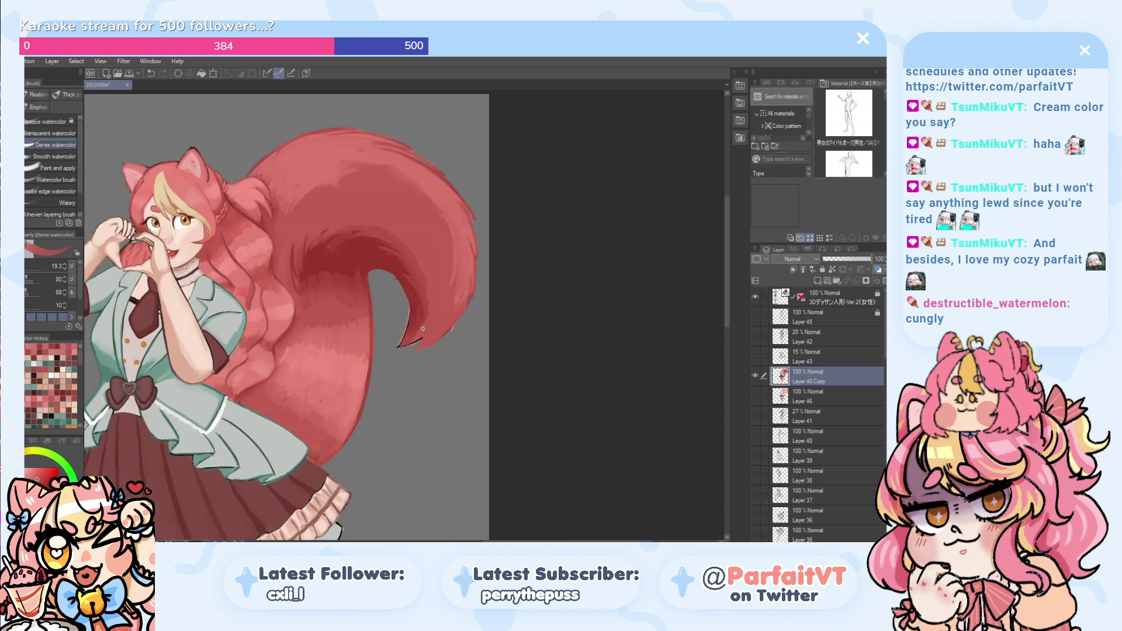
- Paint over the black outline at the tail's tip with dark red strokes, shaping it into pointed fur
left_click_drag(423, 329, 406, 346)
left_click(41, 483)
key("ctrl+z")
mouse_move(409, 322)
left_mouse_down()
mouse_move(390, 350)
mouse_move(407, 326)
left_mouse_up()
key("ctrl+z")
key("ctrl+z")
left_click(400, 347)
left_click(27, 346)
key("ctrl+z")
left_click_drag(415, 344, 385, 355)
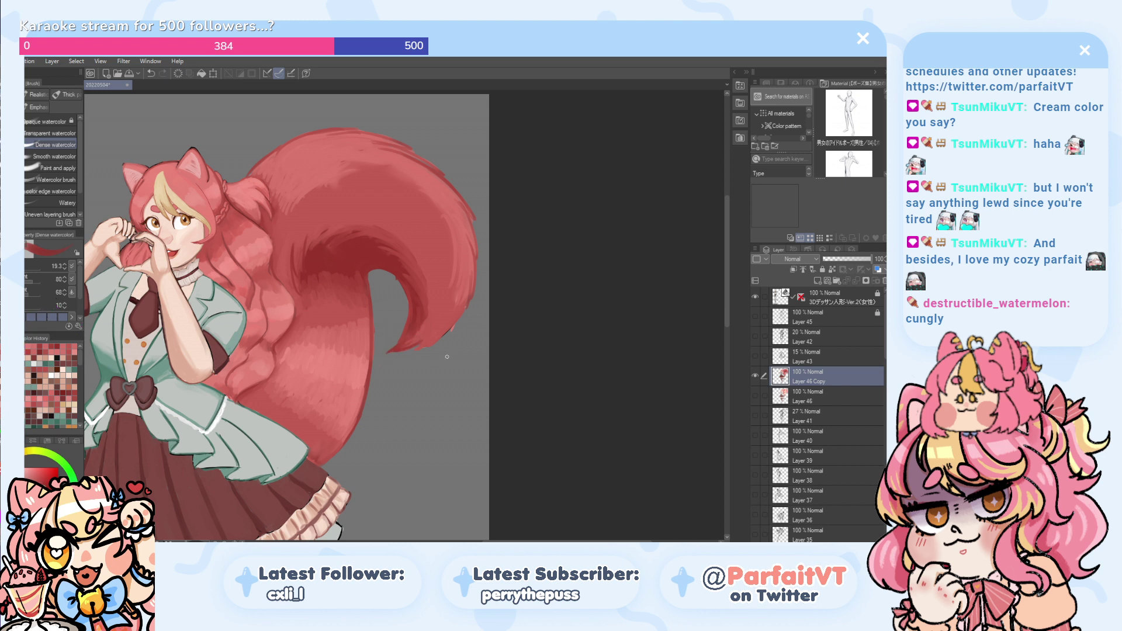
- Paint tapering dark red fur strokes along the outer edge of the tail's tip
left_click_drag(448, 319, 419, 350)
key("ctrl+z")
left_click_drag(445, 321, 429, 350)
left_click_drag(459, 304, 430, 349)
key("ctrl+z")
key("ctrl+z")
scroll(461, 289, "down", 5)
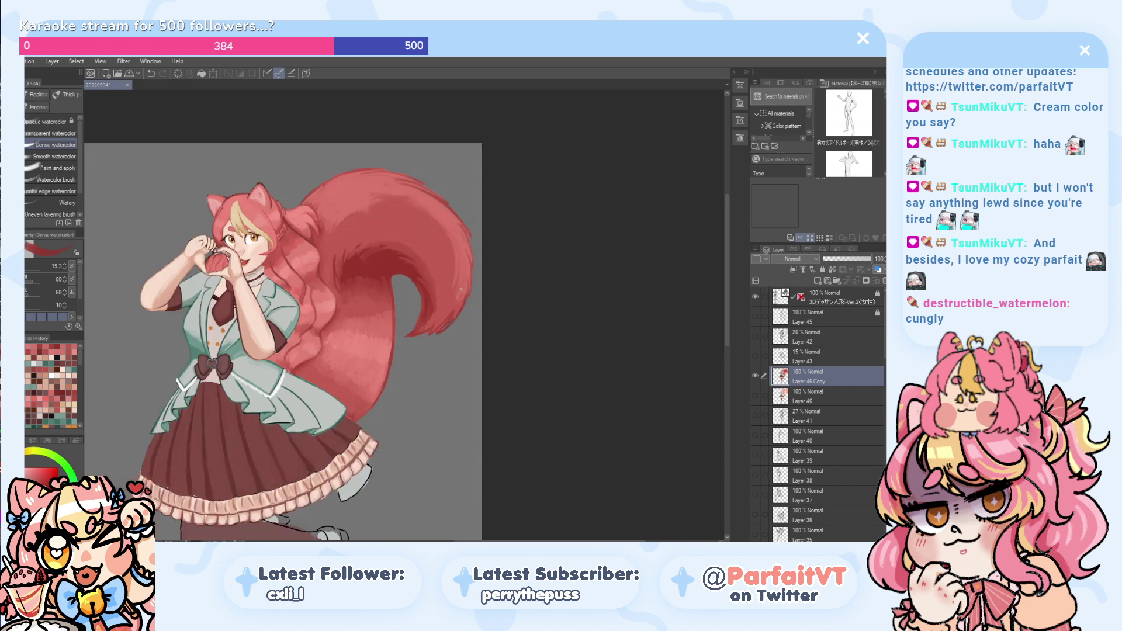
scroll(373, 308, "up", 5)
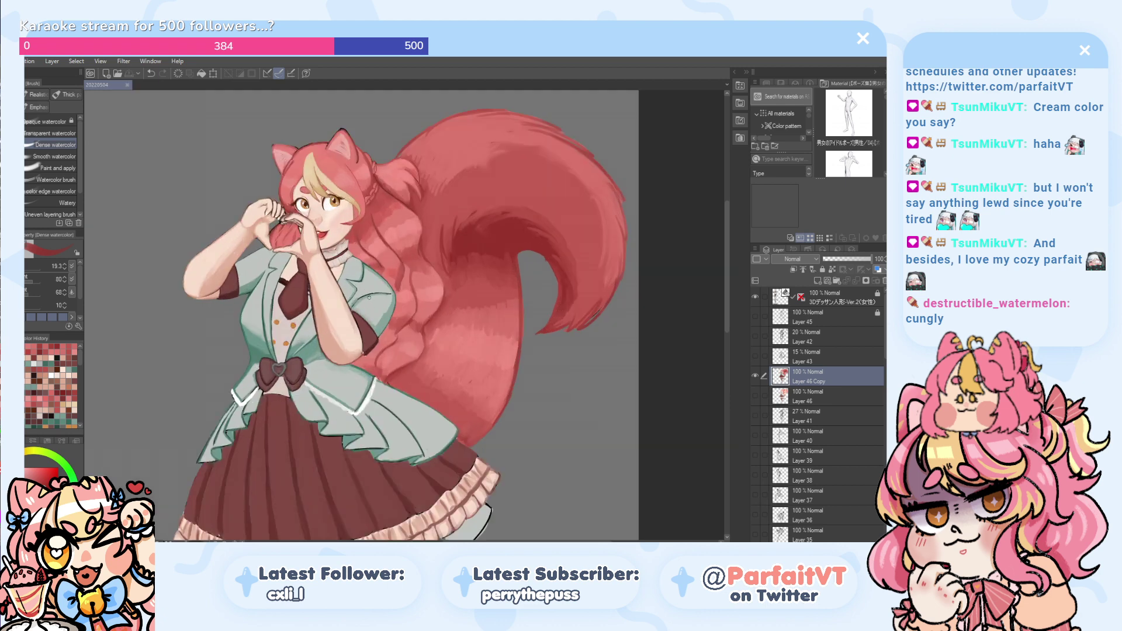
- Paint over the fold lines and edges of the jacket's flared hem with a sampled green in Dense watercolor
scroll(299, 416, "up", 2)
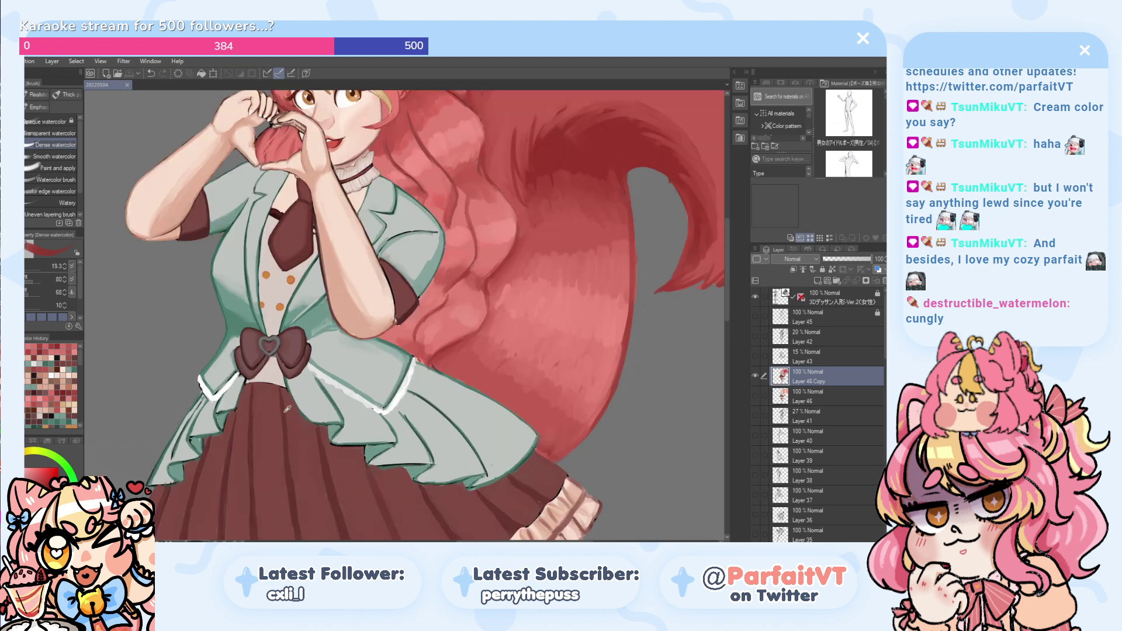
key("ctrl+z")
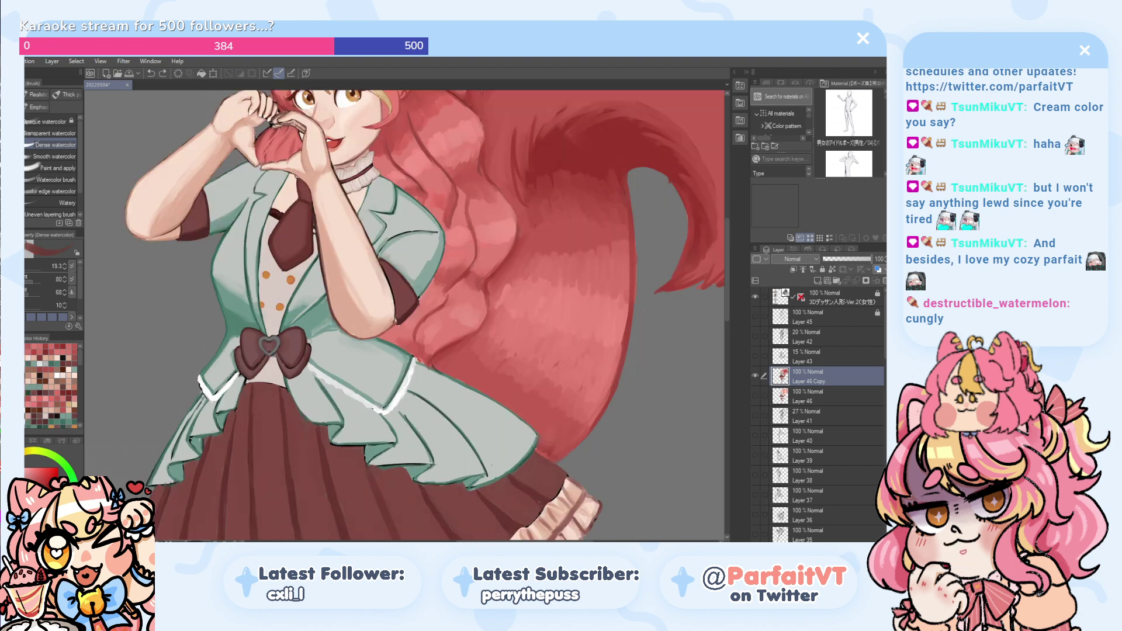
left_click(327, 386, "alt")
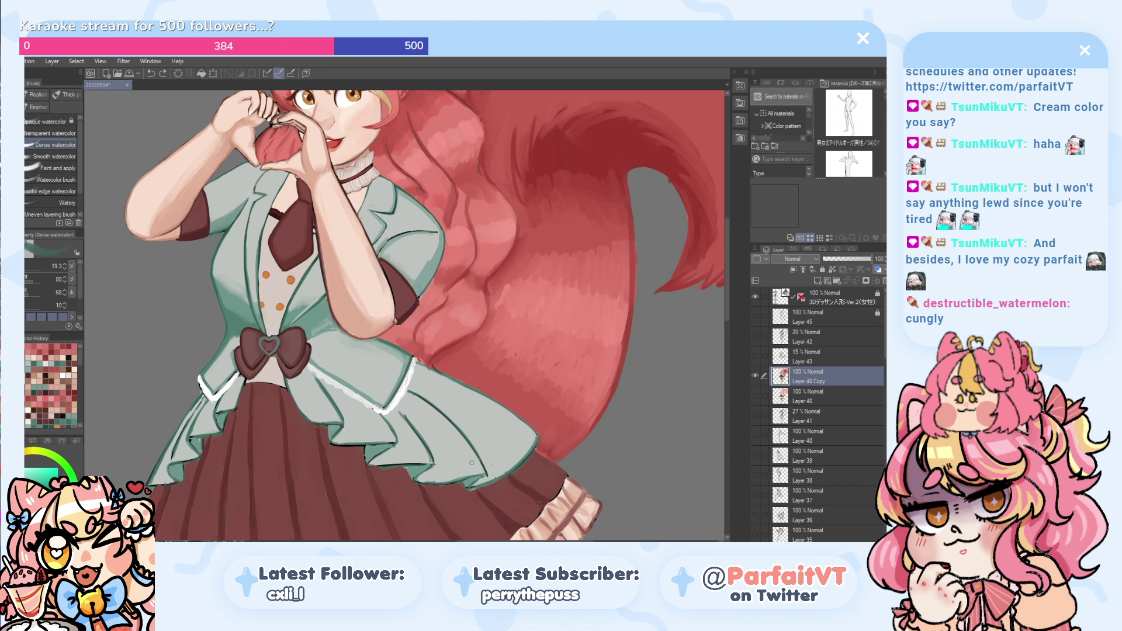
left_click_drag(454, 426, 485, 471)
key("ctrl+z")
key("ctrl+z")
key("ctrl+z")
mouse_move(446, 419)
left_mouse_down()
mouse_move(475, 456)
mouse_move(414, 398)
left_mouse_up()
left_click_drag(211, 439, 226, 526)
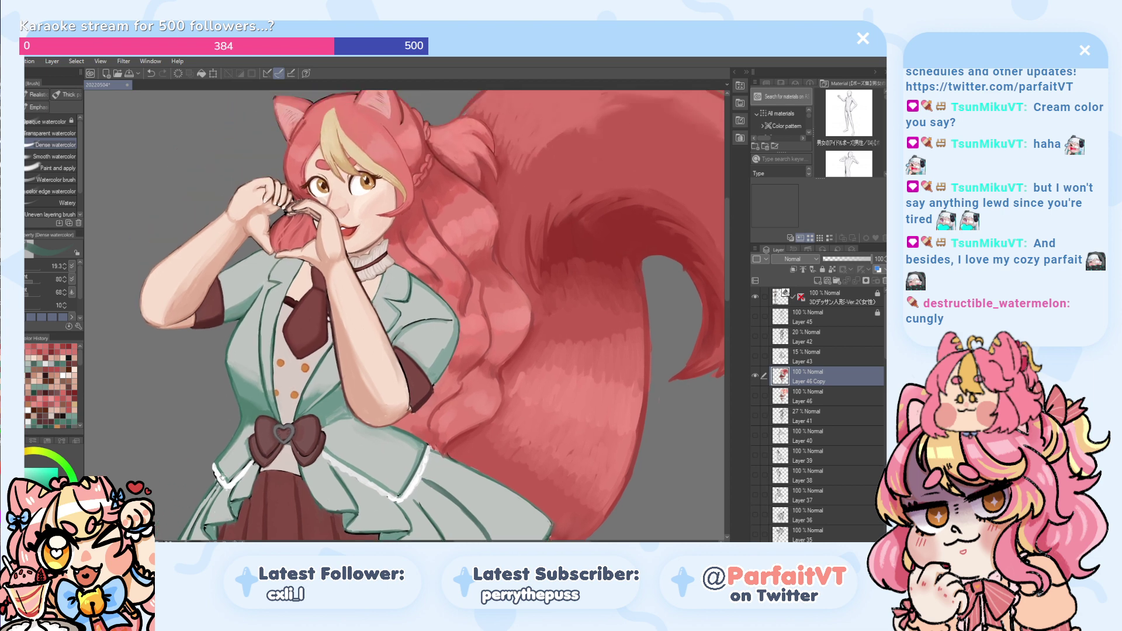
scroll(233, 466, "down", 4)
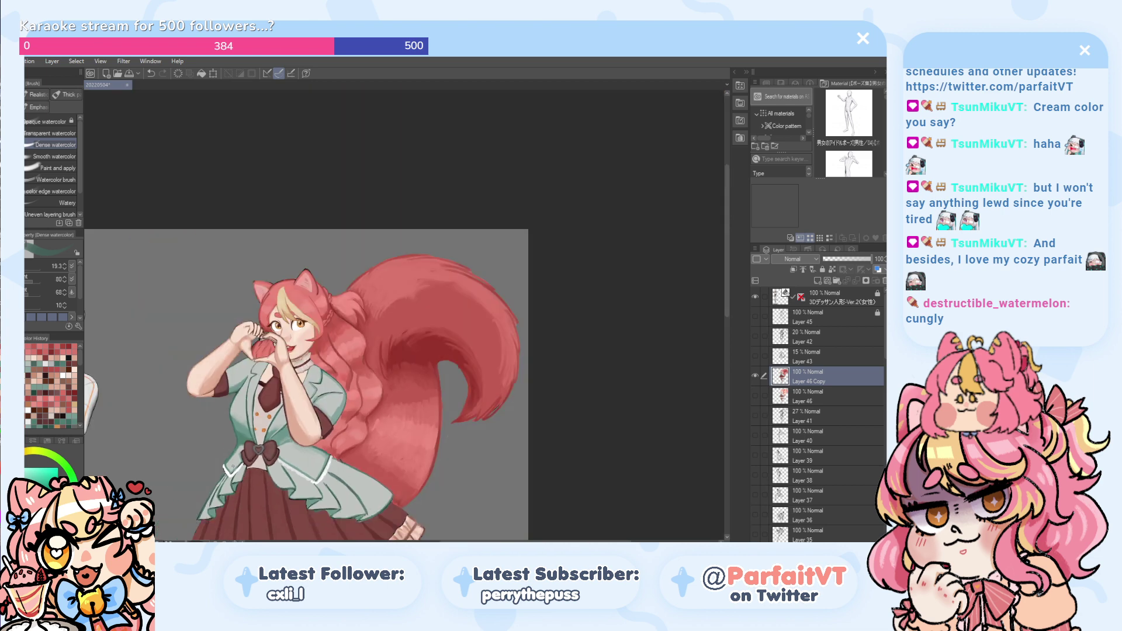
- Paint over the outline of the standing leg's calf and ankle, and fill the shoe's opening with the sampled stocking brown
left_click_drag(233, 467, 179, 339)
left_click_drag(196, 440, 232, 365)
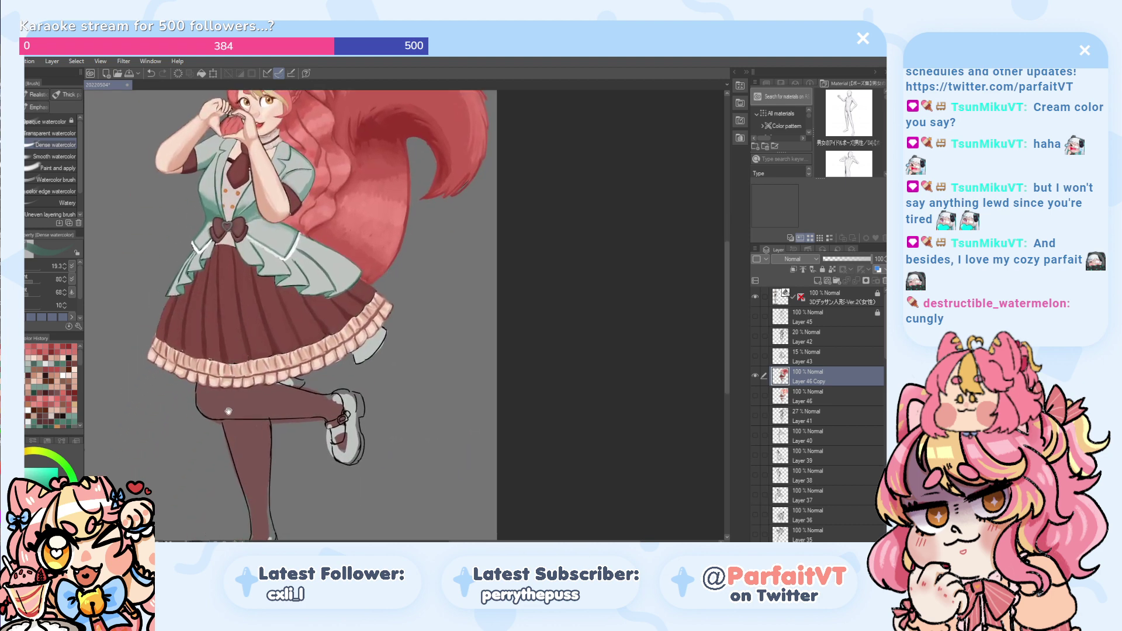
left_click_drag(226, 428, 245, 443)
left_click_drag(221, 396, 196, 302)
left_click_drag(279, 462, 228, 402)
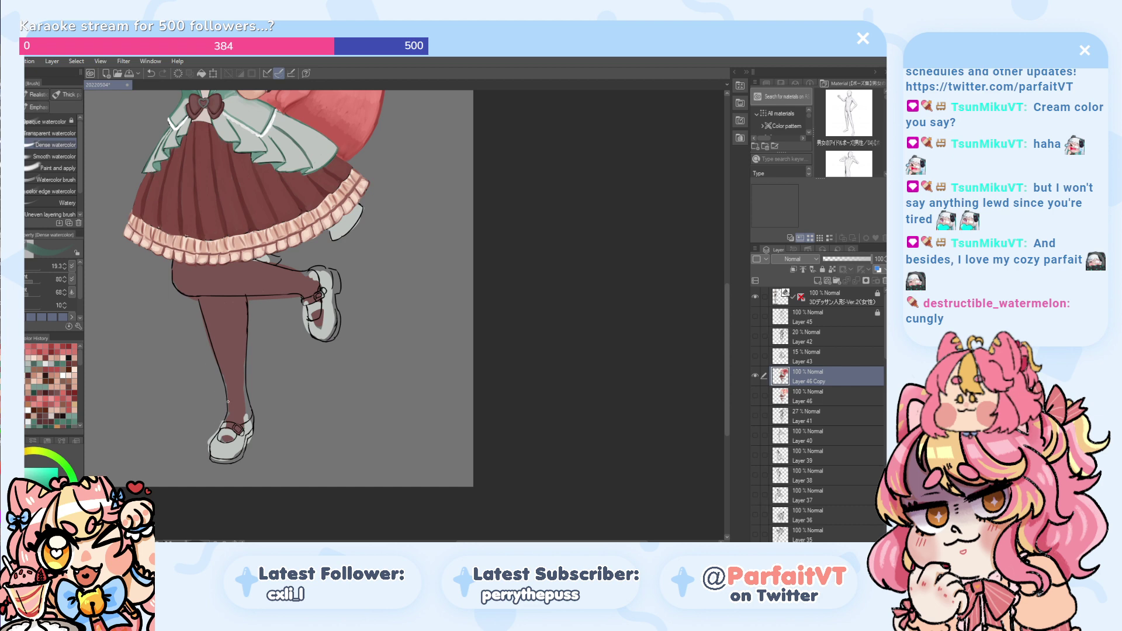
scroll(229, 343, "up", 1)
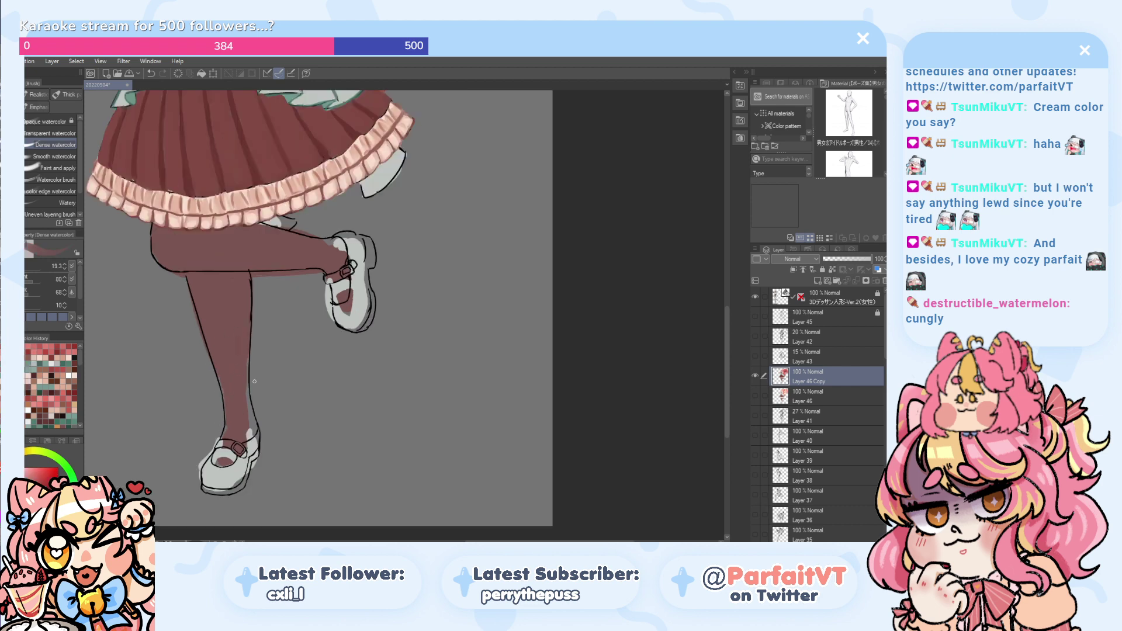
mouse_move(255, 381)
left_mouse_down()
mouse_move(252, 419)
mouse_move(240, 374)
mouse_move(250, 435)
mouse_move(249, 395)
left_mouse_up()
mouse_move(249, 352)
left_mouse_down()
mouse_move(249, 389)
mouse_move(225, 400)
left_mouse_up()
mouse_move(225, 458)
left_mouse_down()
mouse_move(237, 479)
mouse_move(231, 441)
left_mouse_up()
- Paint over the inner lines and outline of the standing foot's shoe with a sampled pale grey
left_click(237, 479, "alt")
key("ctrl+z")
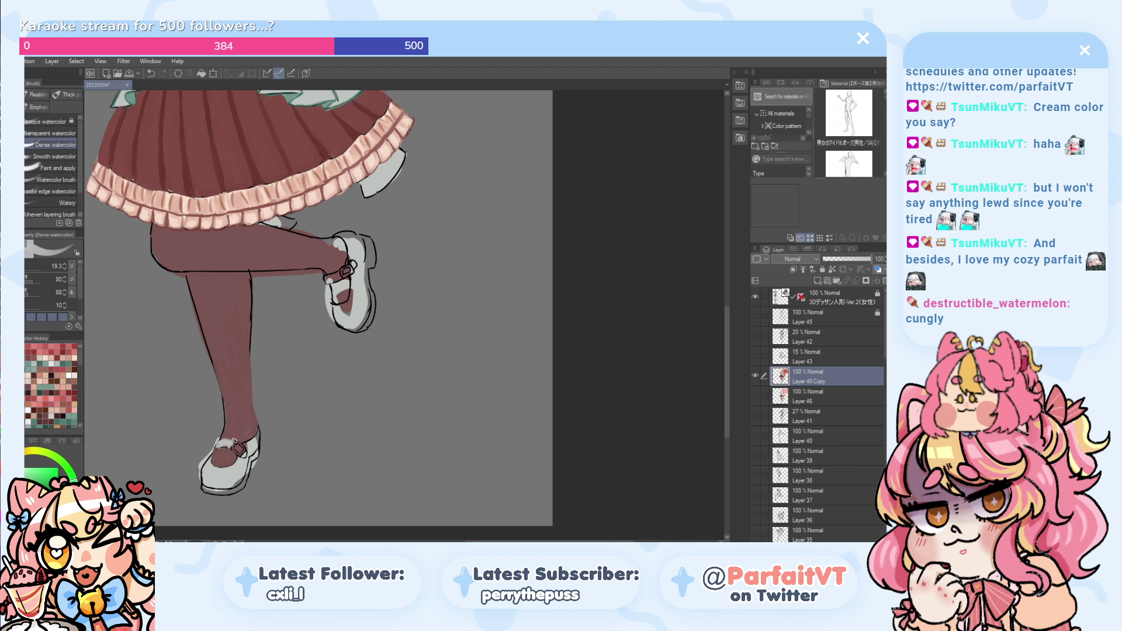
key("ctrl+z")
left_click_drag(219, 447, 213, 455)
key("ctrl+z")
key("ctrl+z")
key("ctrl+z")
scroll(244, 444, "up", 2)
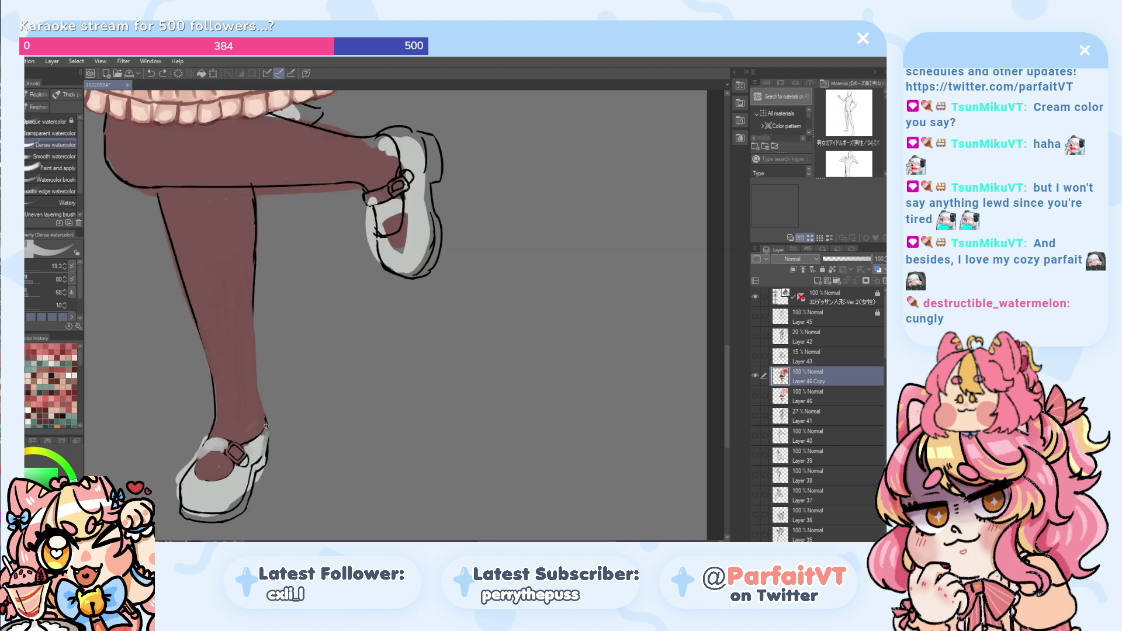
mouse_move(265, 427)
left_mouse_down()
mouse_move(245, 444)
mouse_move(246, 473)
mouse_move(225, 508)
mouse_move(249, 473)
mouse_move(234, 505)
left_mouse_up()
left_click_drag(186, 485, 172, 504)
mouse_move(186, 461)
left_mouse_down()
mouse_move(176, 481)
mouse_move(190, 453)
left_mouse_up()
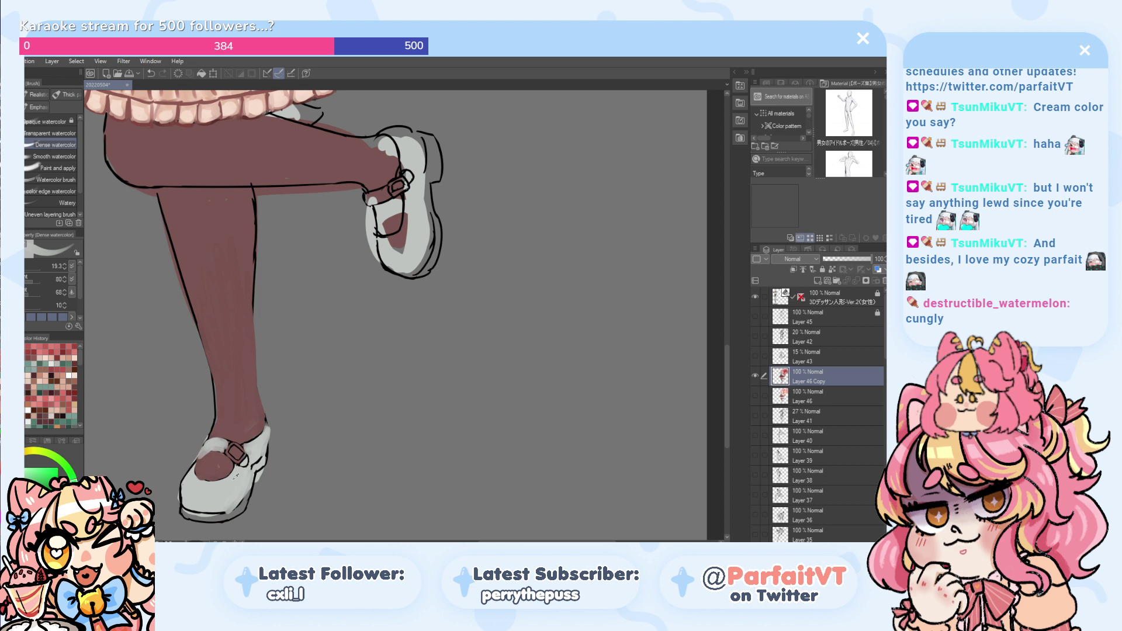
- Pick a lighter grey and paint the sole along the lower edge of the standing foot's shoe
left_click(17, 472)
key("ctrl+z")
mouse_move(249, 481)
left_mouse_down()
mouse_move(221, 524)
mouse_move(249, 492)
mouse_move(219, 522)
mouse_move(238, 506)
mouse_move(221, 518)
mouse_move(216, 471)
mouse_move(207, 526)
mouse_move(223, 512)
mouse_move(205, 516)
mouse_move(227, 514)
mouse_move(183, 514)
left_mouse_up()
key("ctrl+z")
key("ctrl+z")
key("ctrl+z")
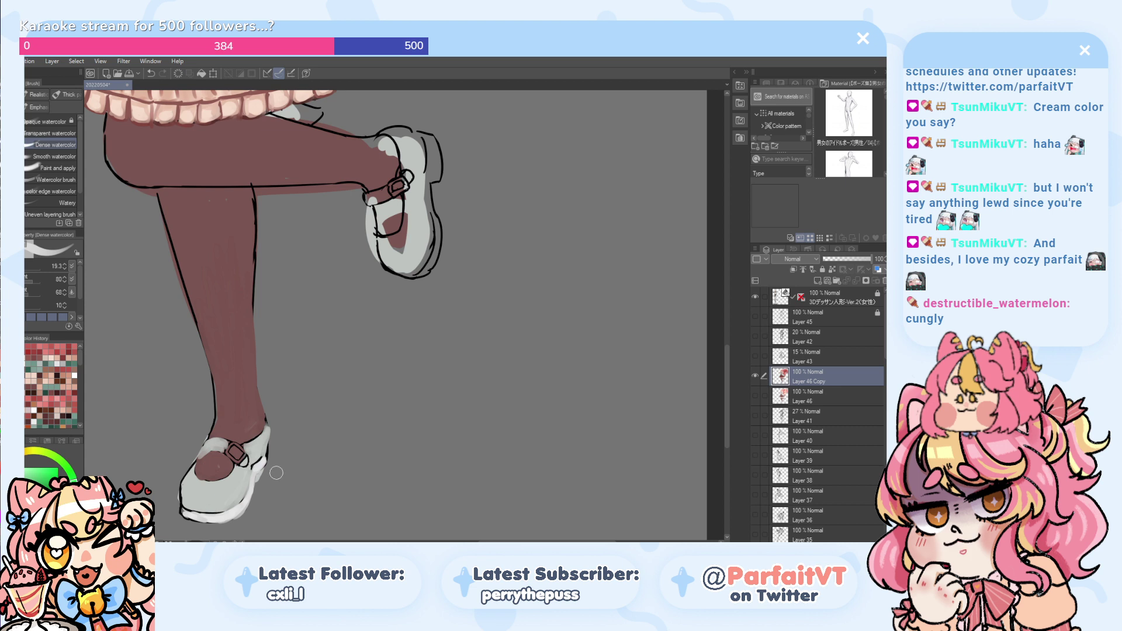
- Paint over the heel and toe outline of the standing foot's shoe, and touch up its opening with sampled stocking brown
mouse_move(266, 465)
left_mouse_down()
mouse_move(256, 500)
mouse_move(257, 489)
left_mouse_up()
key("ctrl+z")
key("ctrl+z")
left_click_drag(177, 502, 180, 514)
left_click_drag(185, 470, 177, 511)
left_click(233, 416, "alt")
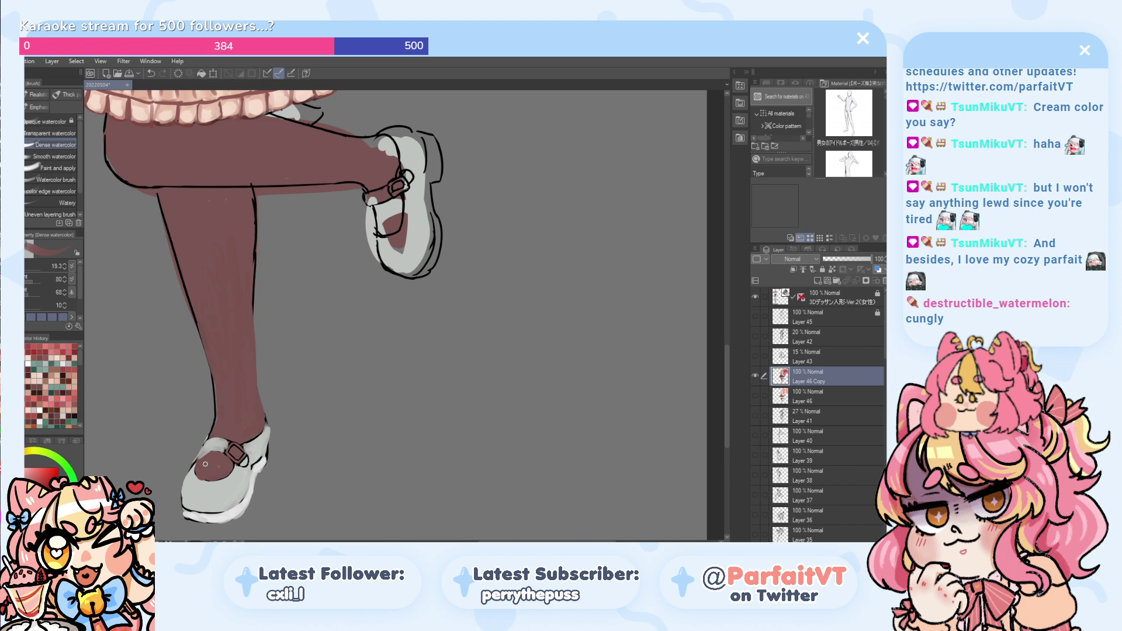
mouse_move(205, 465)
left_mouse_down()
mouse_move(205, 453)
mouse_move(216, 459)
left_mouse_up()
- Paint over the inner lines of the raised shoe with sampled grey, and fill its opening with sampled stocking brown
scroll(218, 452, "down", 4)
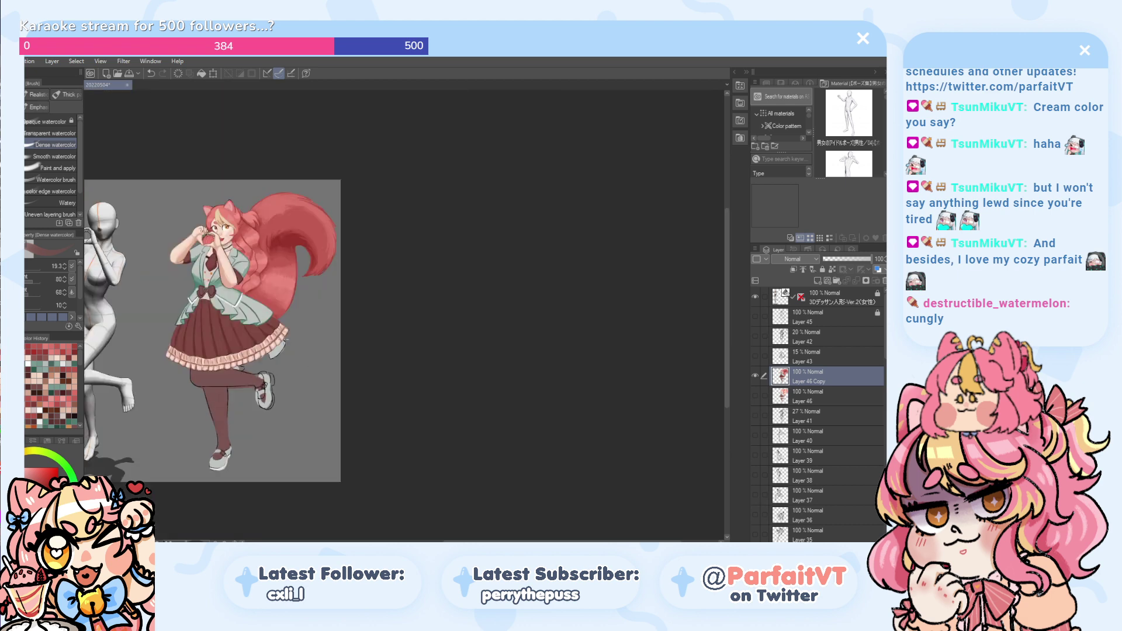
scroll(265, 379, "up", 4)
mouse_move(222, 414)
left_mouse_down()
mouse_move(229, 402)
mouse_move(209, 399)
left_mouse_up()
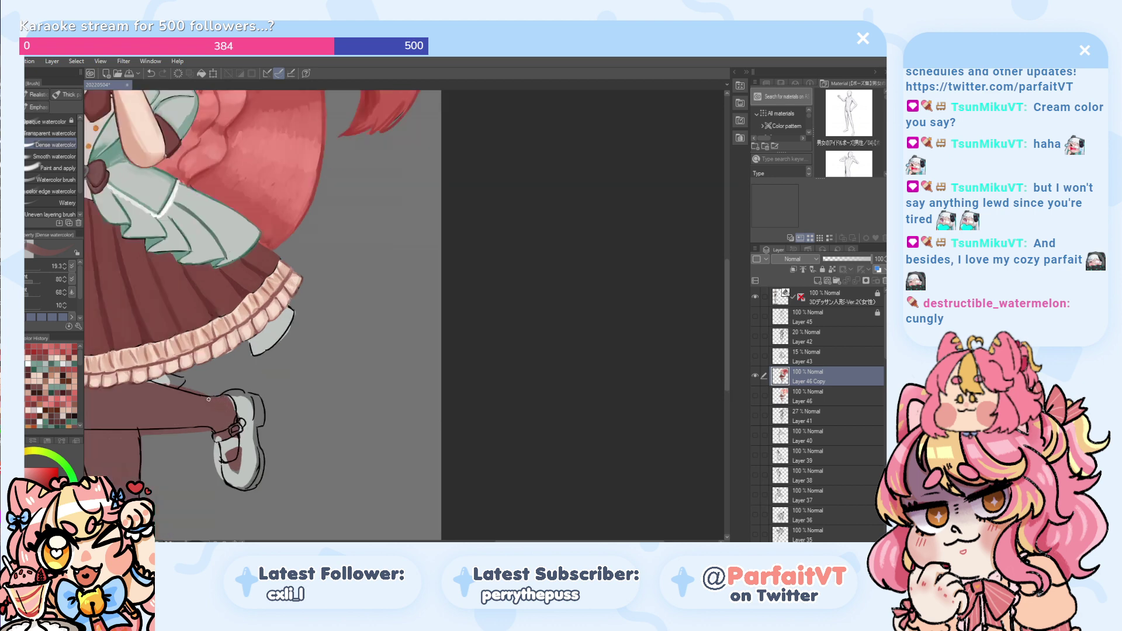
scroll(186, 394, "down", 4)
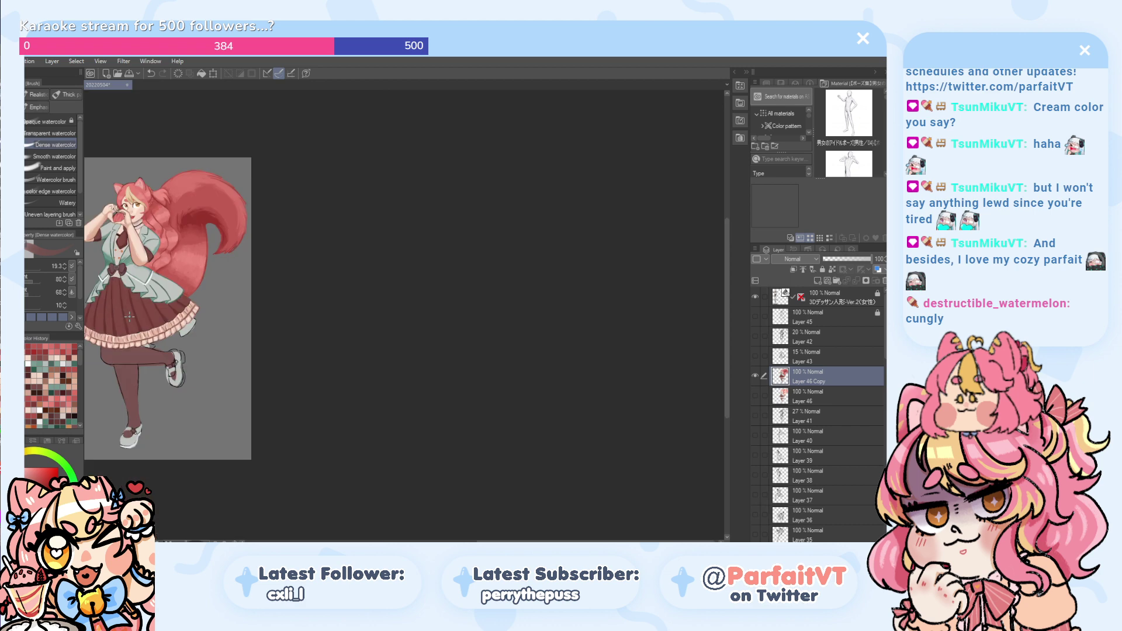
scroll(129, 321, "up", 3)
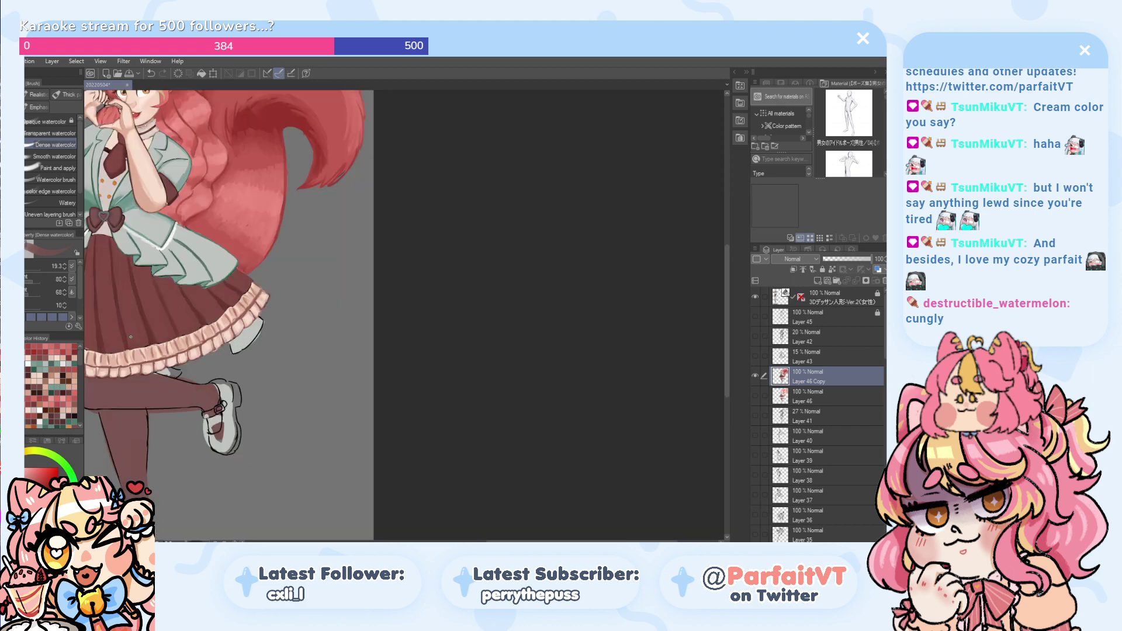
left_click_drag(128, 361, 182, 330)
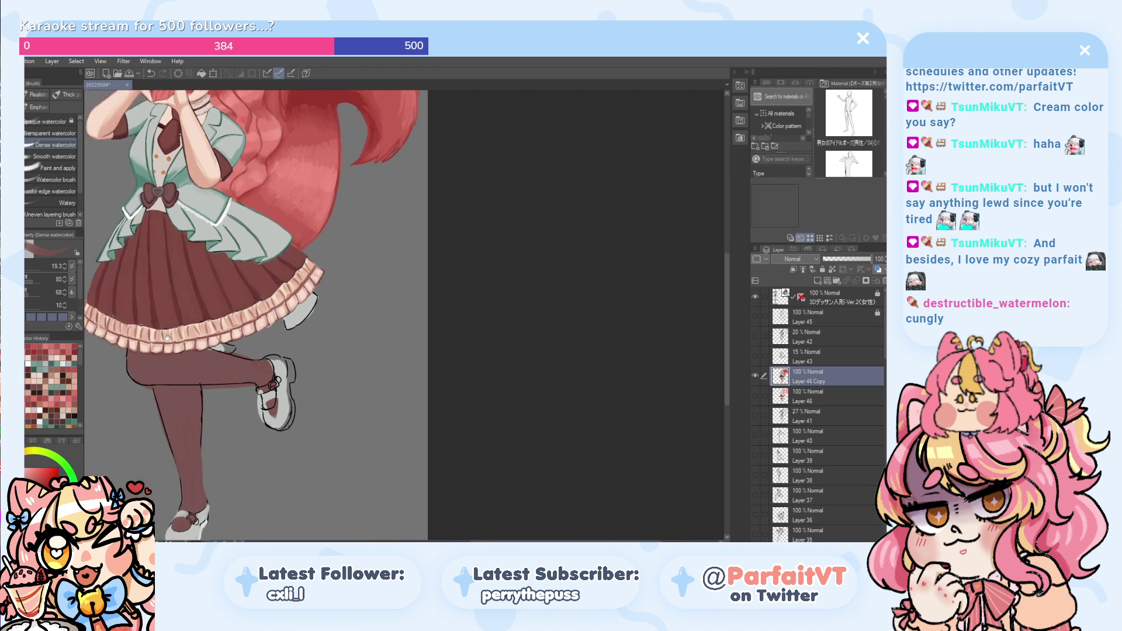
left_click_drag(146, 380, 165, 355)
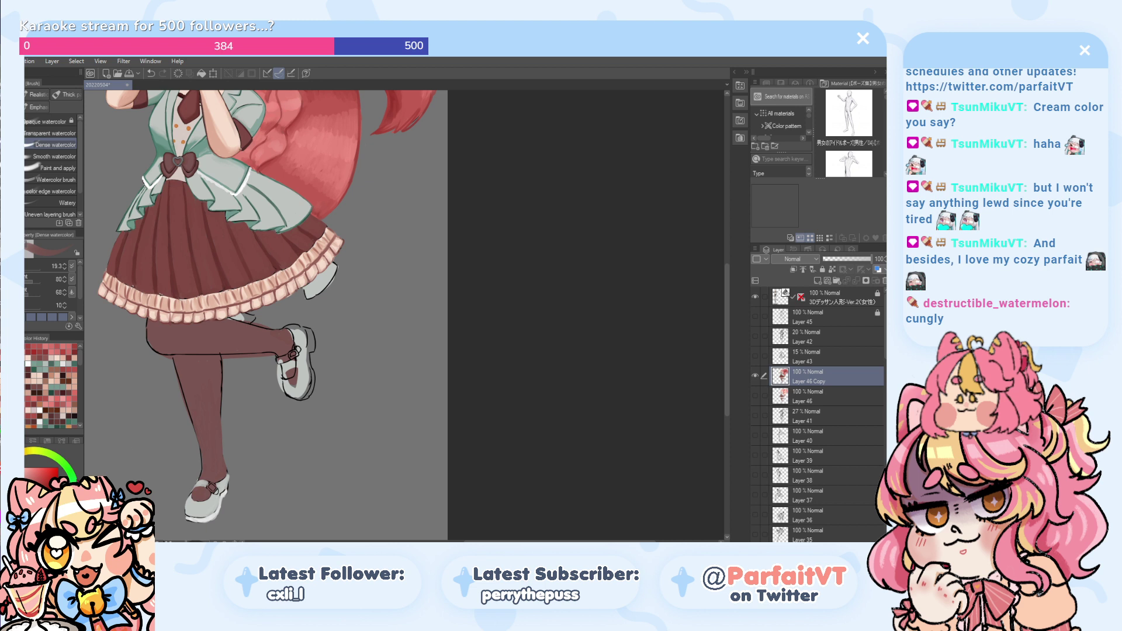
key("ctrl+plus")
left_click(271, 378, "alt")
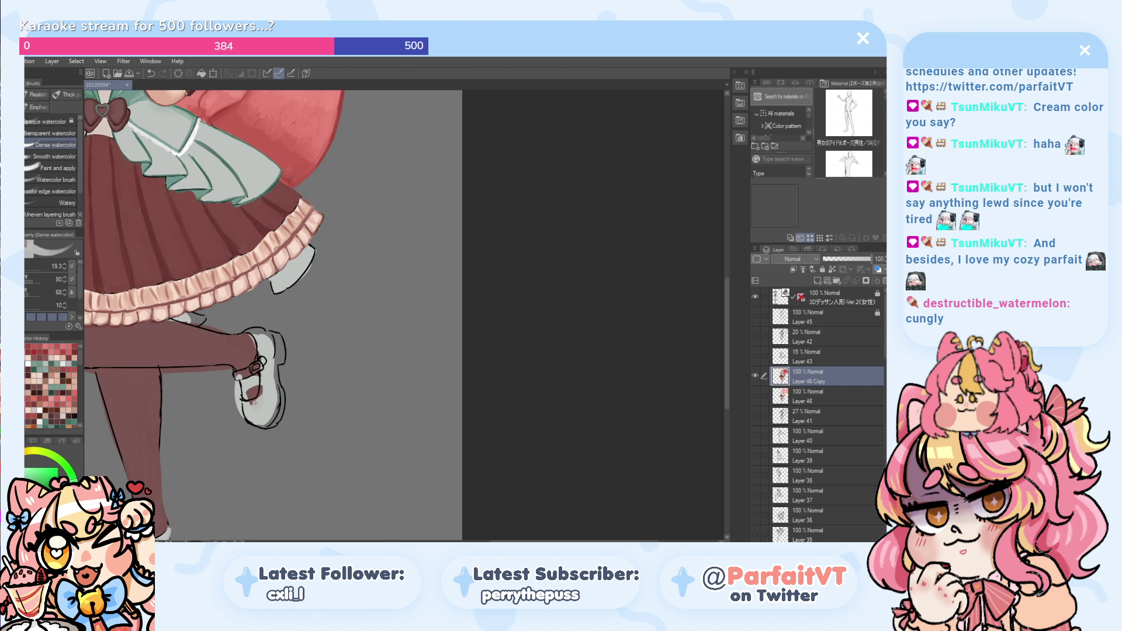
mouse_move(279, 382)
left_mouse_down()
mouse_move(266, 426)
mouse_move(273, 354)
left_mouse_up()
key("ctrl+z")
key("ctrl+z")
left_click(252, 390, "alt")
mouse_move(251, 393)
left_mouse_down()
mouse_move(255, 381)
mouse_move(251, 393)
mouse_move(242, 379)
mouse_move(239, 417)
mouse_move(237, 390)
left_mouse_up()
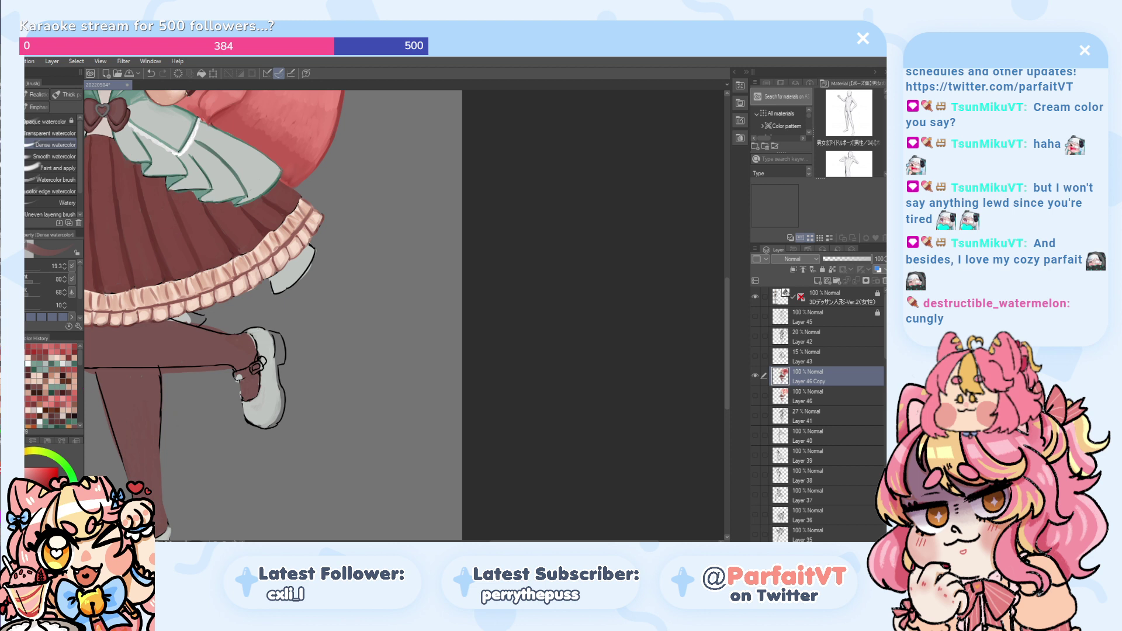
- Paint near-white strokes along the raised shoe's sole and heel, covering the black outline
key("x")
mouse_move(267, 421)
left_mouse_down()
mouse_move(284, 403)
mouse_move(269, 426)
left_mouse_up()
key("ctrl+z")
key("ctrl+z")
mouse_move(277, 377)
left_mouse_down()
mouse_move(280, 404)
mouse_move(277, 358)
mouse_move(282, 396)
left_mouse_up()
key("ctrl+z")
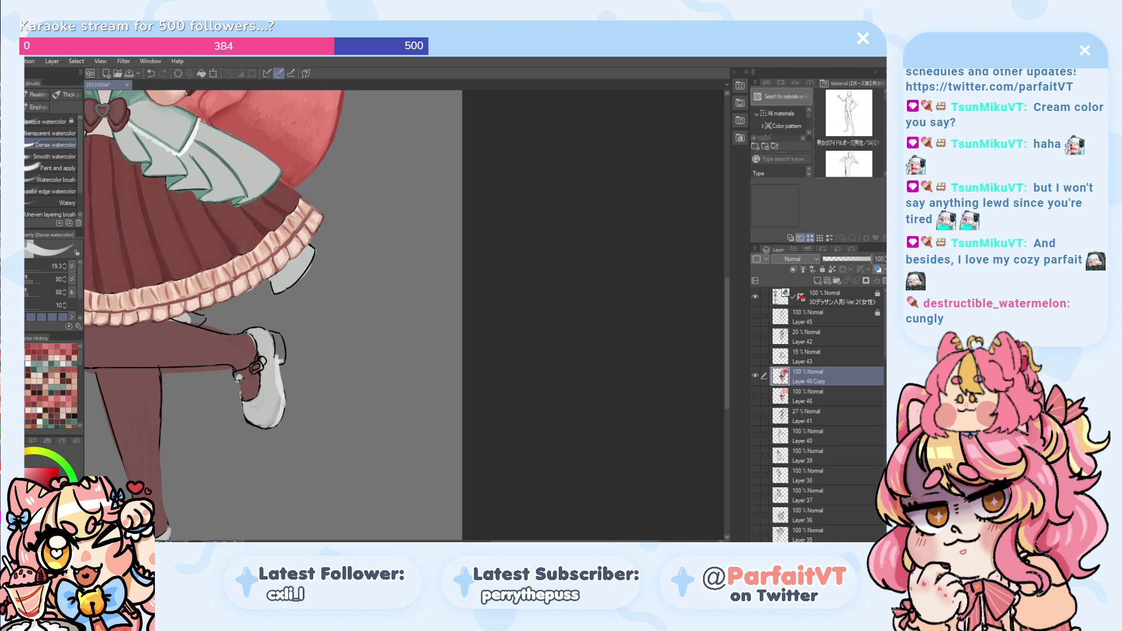
key("ctrl+z")
mouse_move(280, 360)
left_mouse_down()
mouse_move(278, 342)
mouse_move(281, 359)
left_mouse_up()
- Paint the raised shoe's ankle strap over its line art with sampled grey, and smooth the shading of the shoe's body
scroll(259, 370, "up", 1)
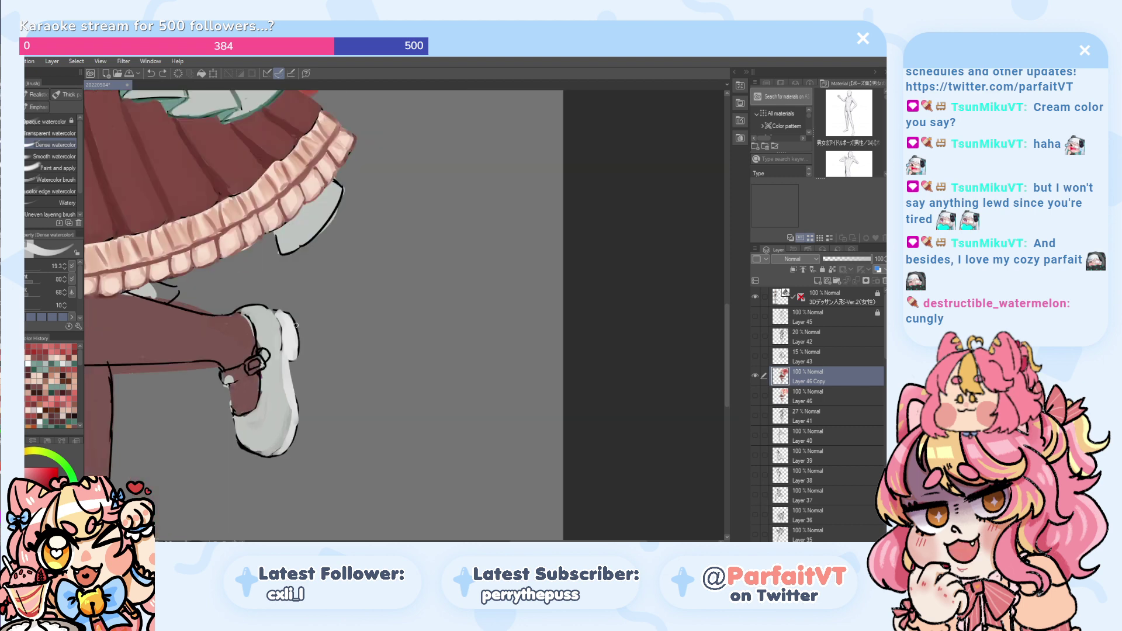
left_click(276, 382, "alt")
left_click_drag(248, 367, 222, 375)
key("ctrl+z")
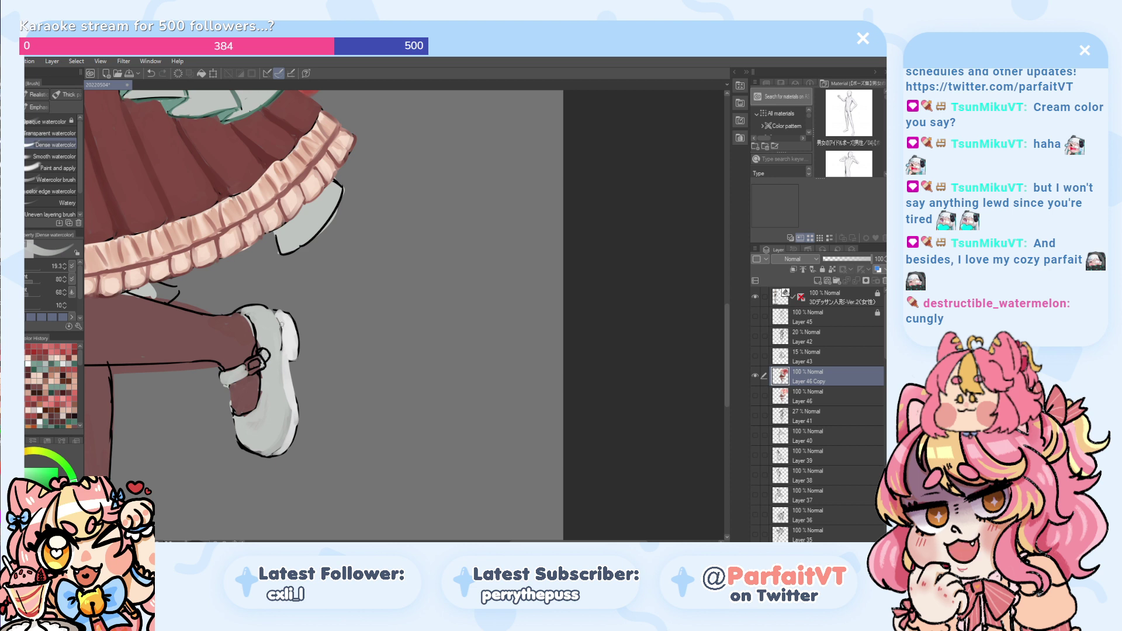
left_click_drag(291, 414, 282, 383)
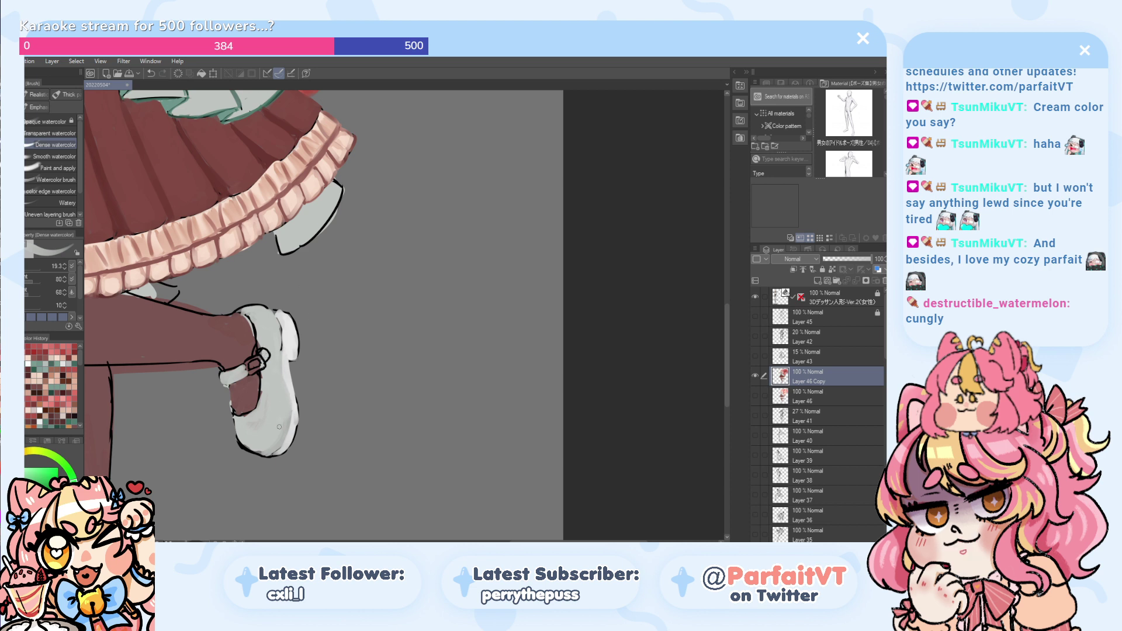
mouse_move(285, 424)
left_mouse_down()
mouse_move(272, 450)
mouse_move(244, 440)
left_mouse_up()
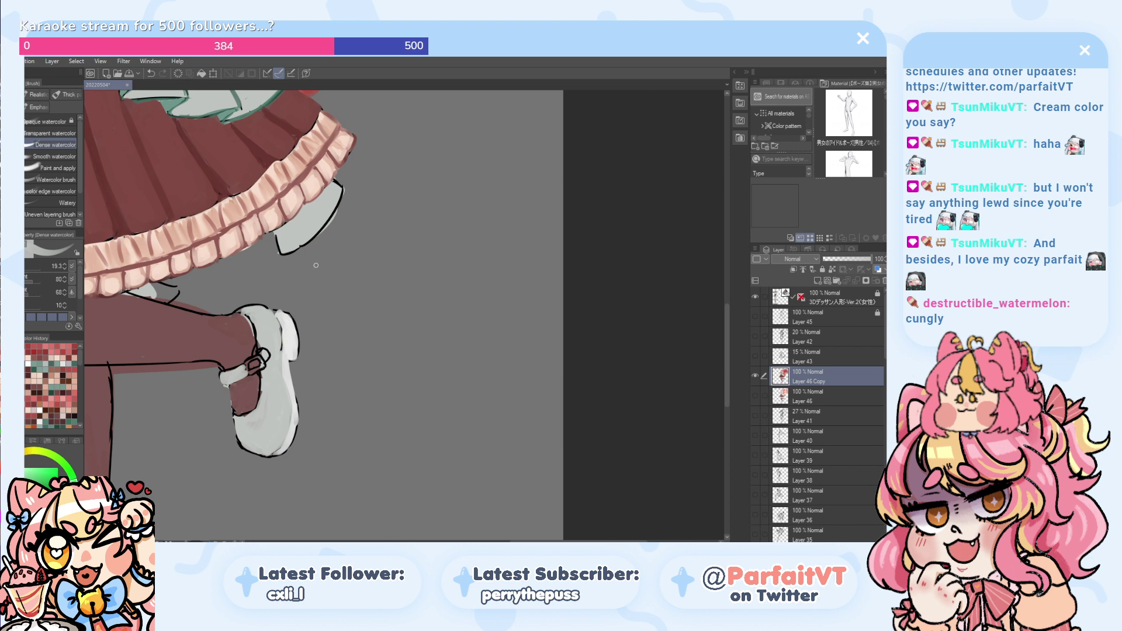
- Refine the buckle on the raised shoe's strap with colours sampled from the shoe and buckle
left_click(291, 333, "alt")
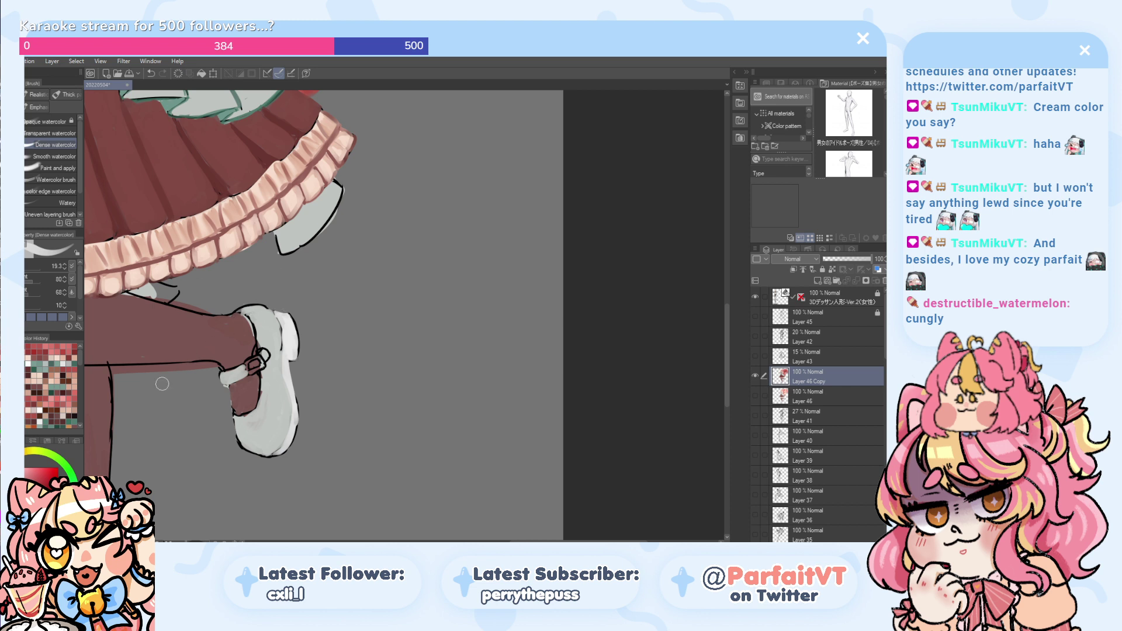
left_click(264, 356, "alt")
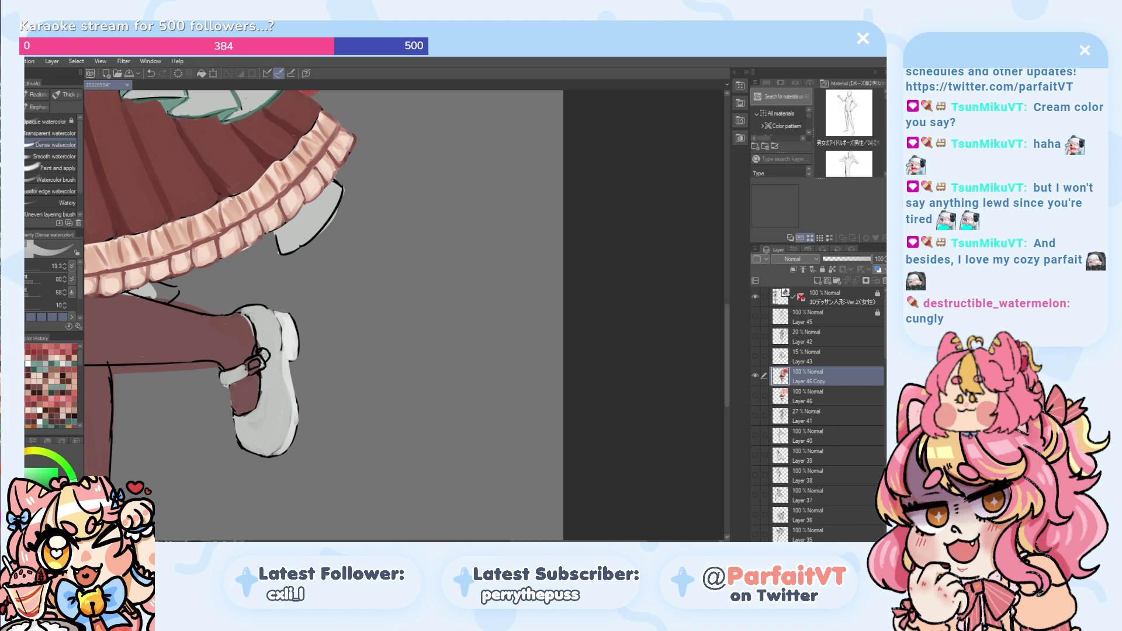
key("ctrl+z")
left_click_drag(268, 353, 263, 355)
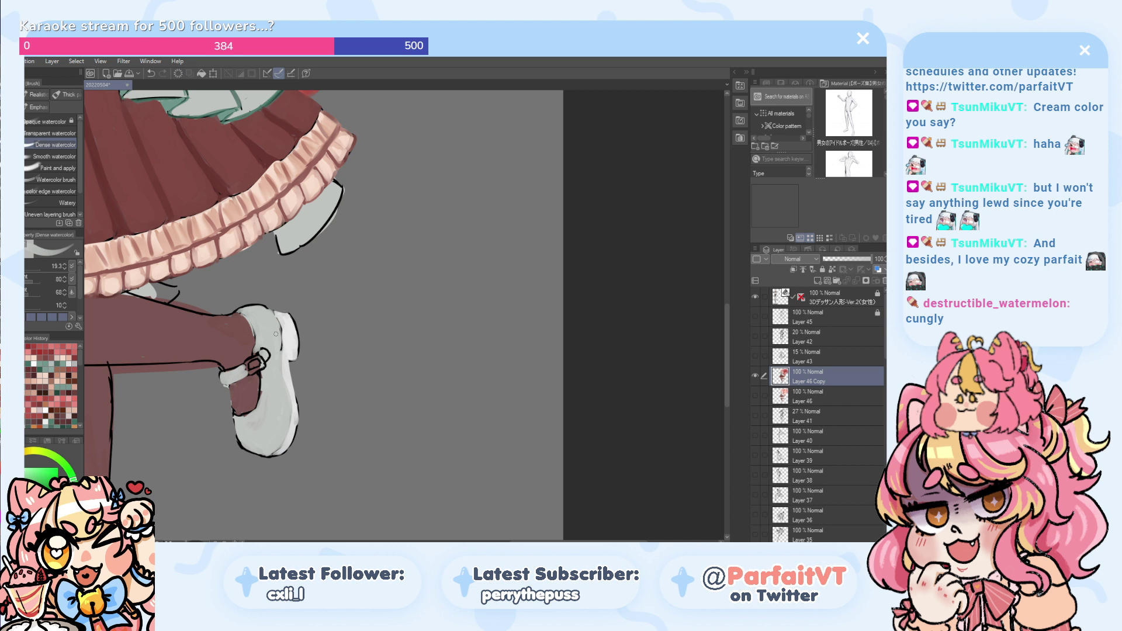
left_click(26, 468)
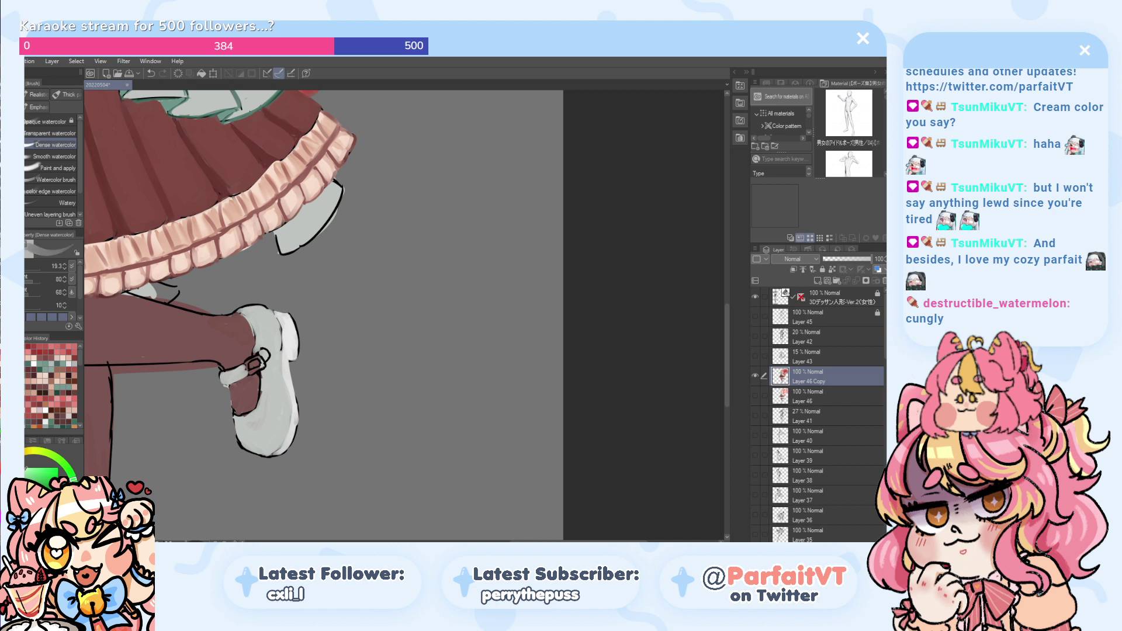
left_click_drag(262, 367, 251, 374)
key("ctrl+z")
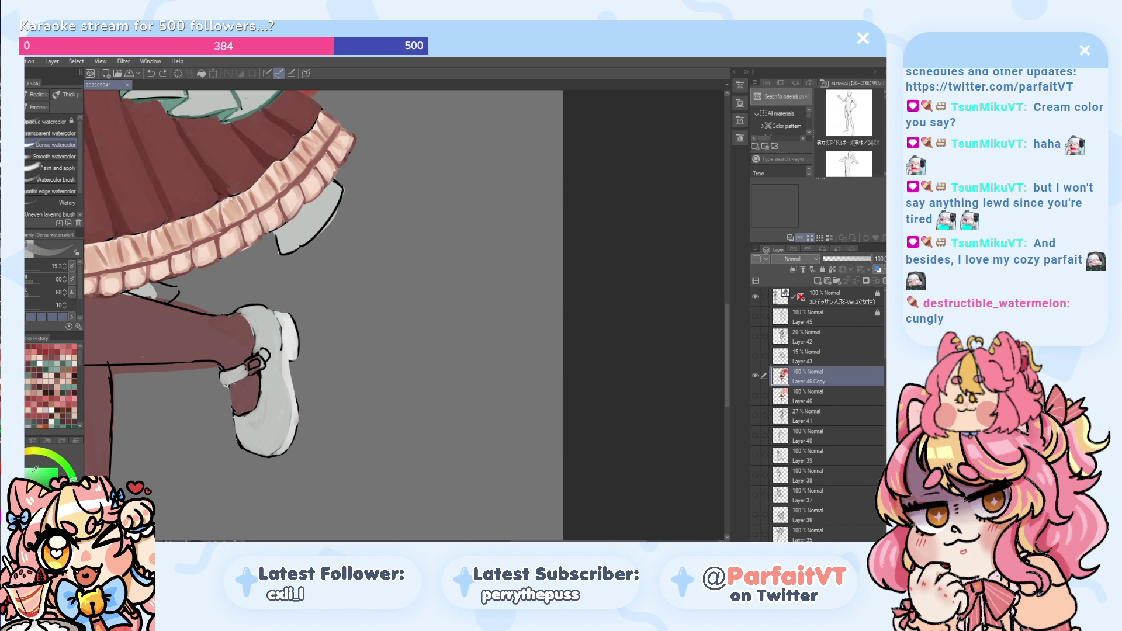
- Switch to the G-pen and repaint the buckle's frame on the raised shoe in pale grey
scroll(251, 377, "up", 1)
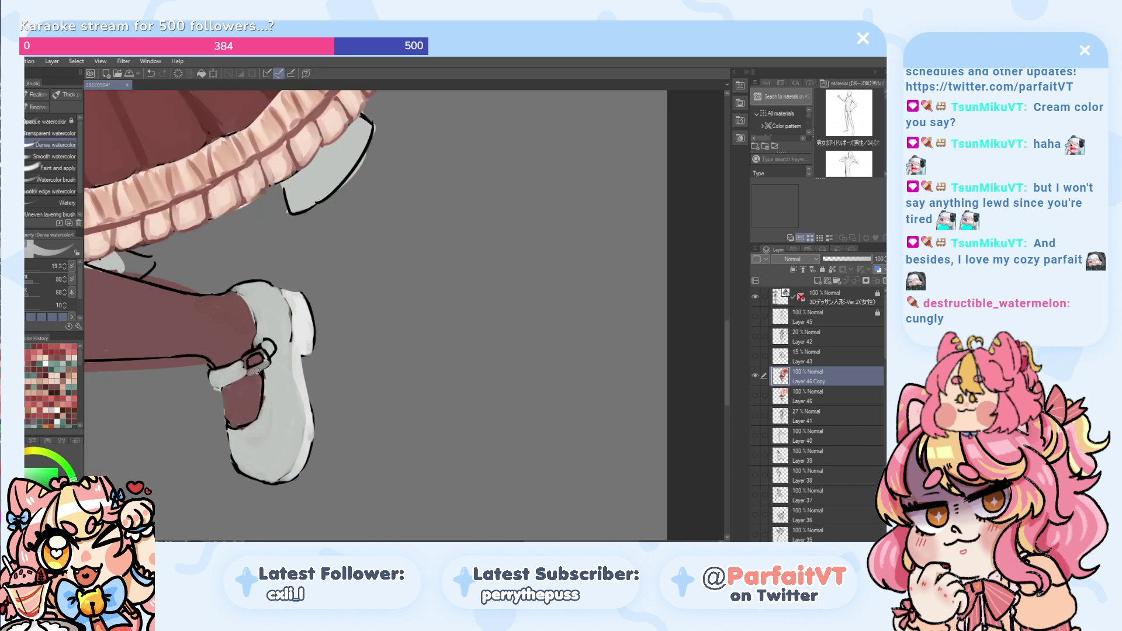
key("p")
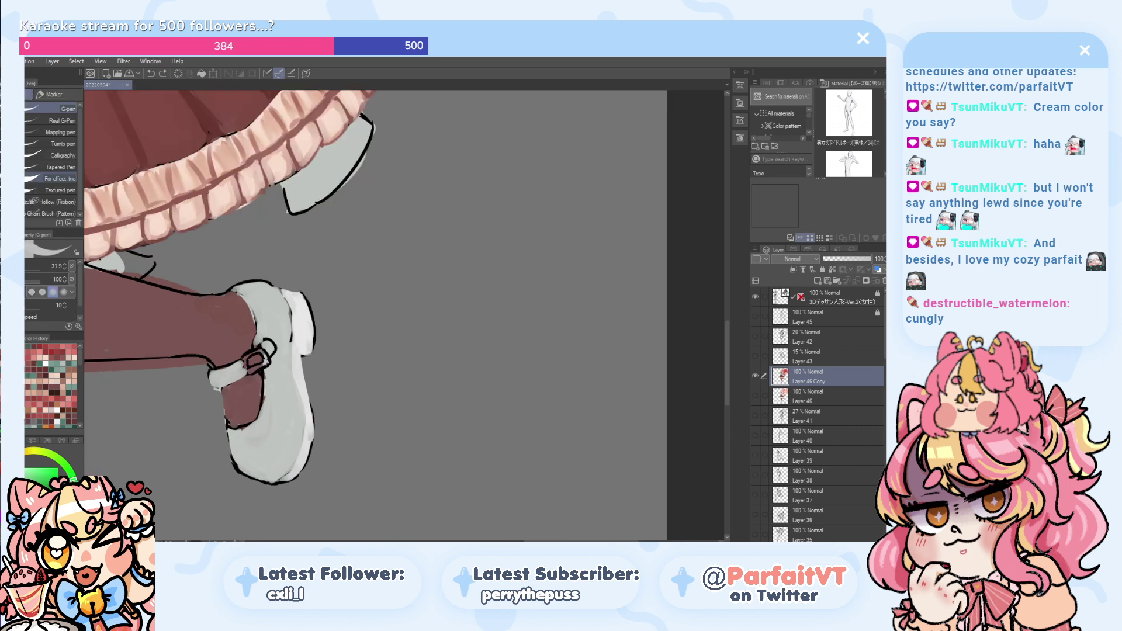
mouse_move(251, 370)
left_mouse_down()
mouse_move(261, 353)
mouse_move(250, 354)
mouse_move(257, 369)
left_mouse_up()
key("ctrl+z")
key("ctrl+z")
key("ctrl+z")
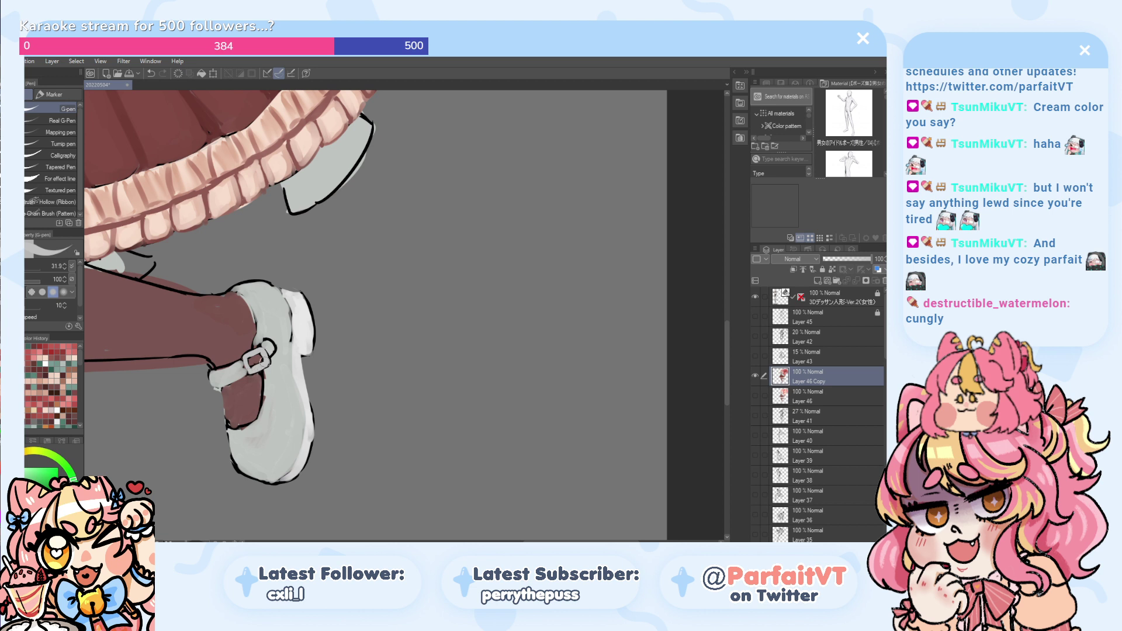
- Paint over the line at the raised shoe's heel with sampled grey, and detail the buckle's centre in brown and grey
left_click(285, 326, "alt")
mouse_move(291, 313)
left_mouse_down()
mouse_move(289, 348)
mouse_move(289, 336)
left_mouse_up()
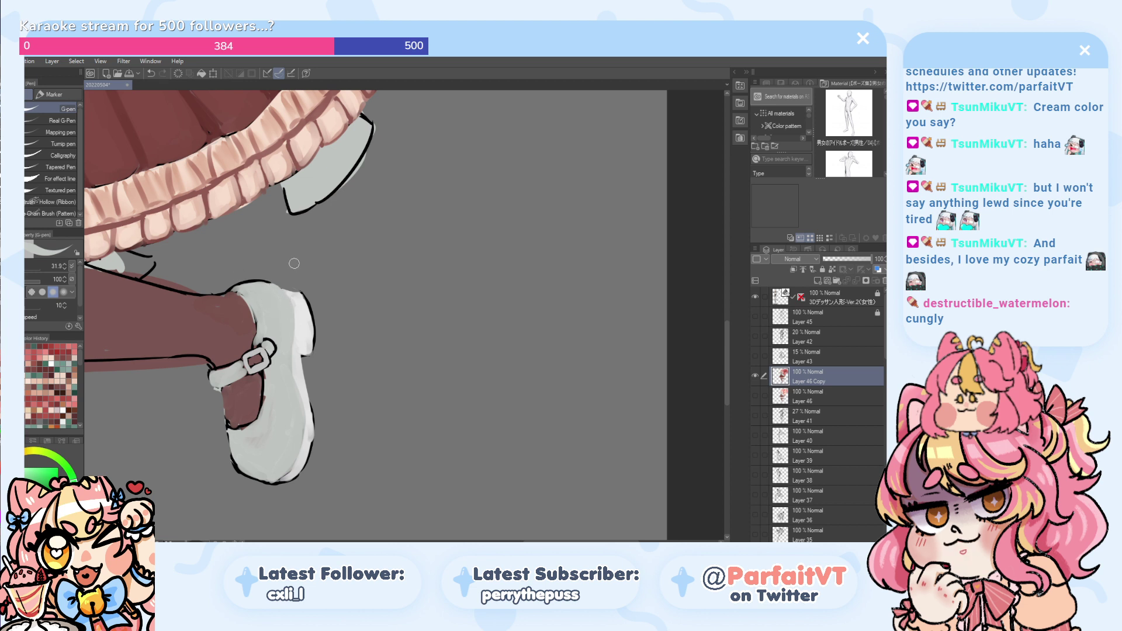
left_click(257, 359, "alt")
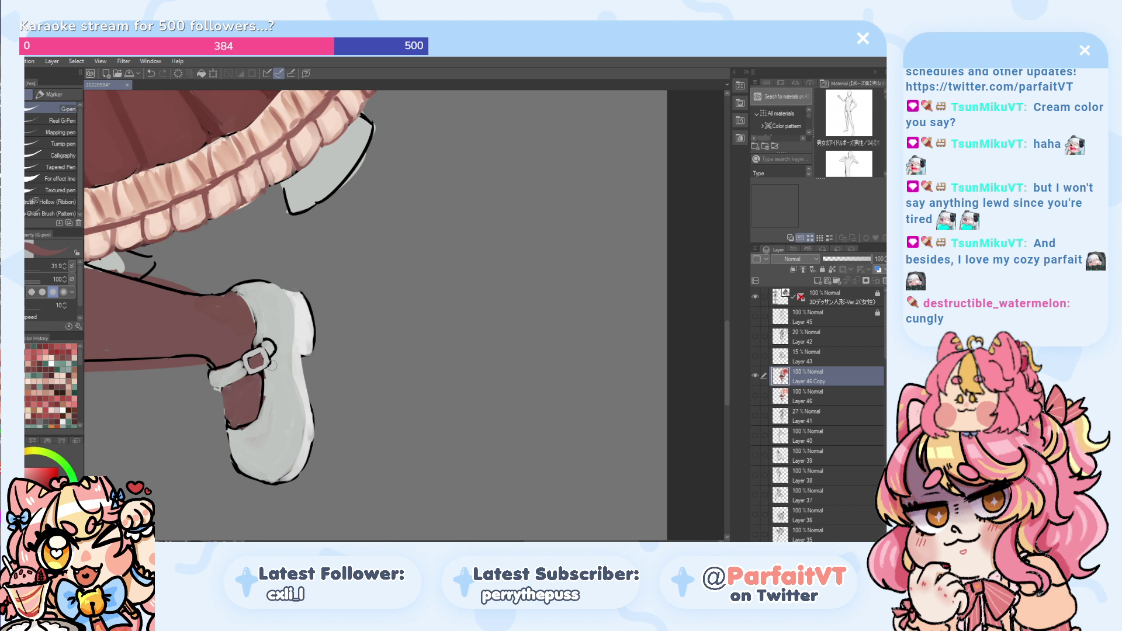
left_click(269, 374, "alt")
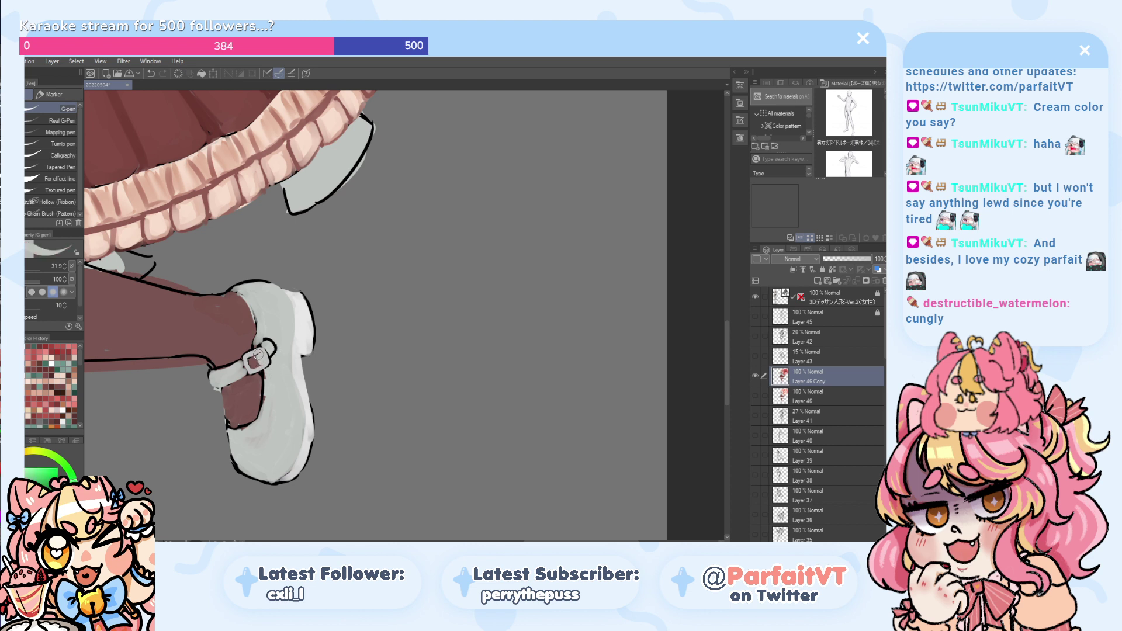
- Paint over the dark outline of the small grey shape below the skirt's frill, above the raised leg, in pale grey
scroll(233, 300, "down", 1)
scroll(182, 299, "down", 1)
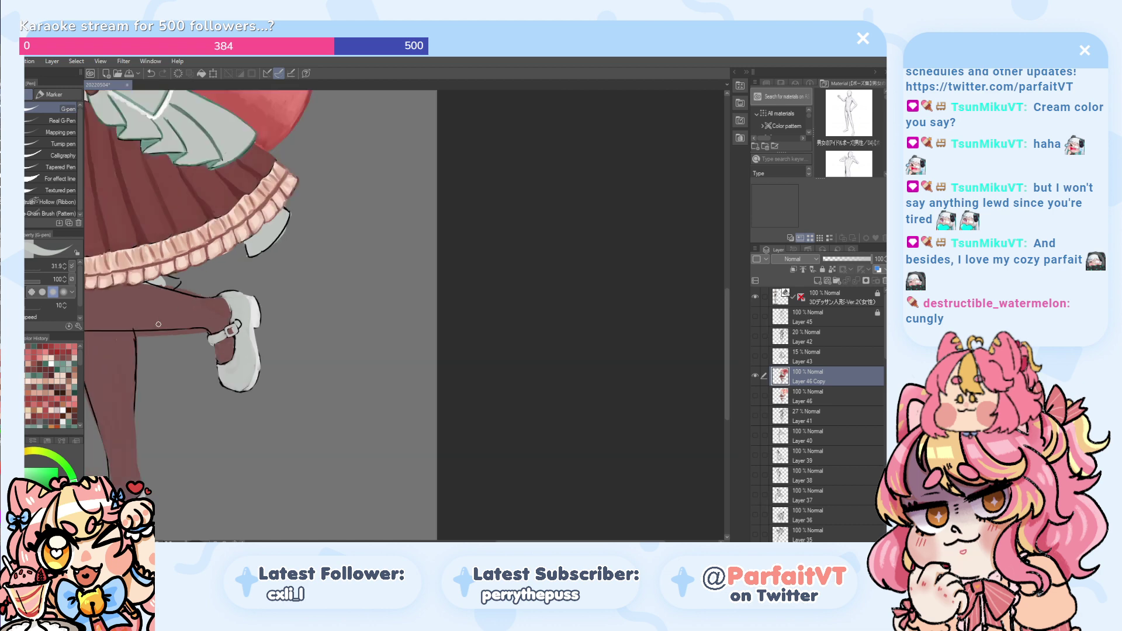
scroll(157, 325, "up", 1)
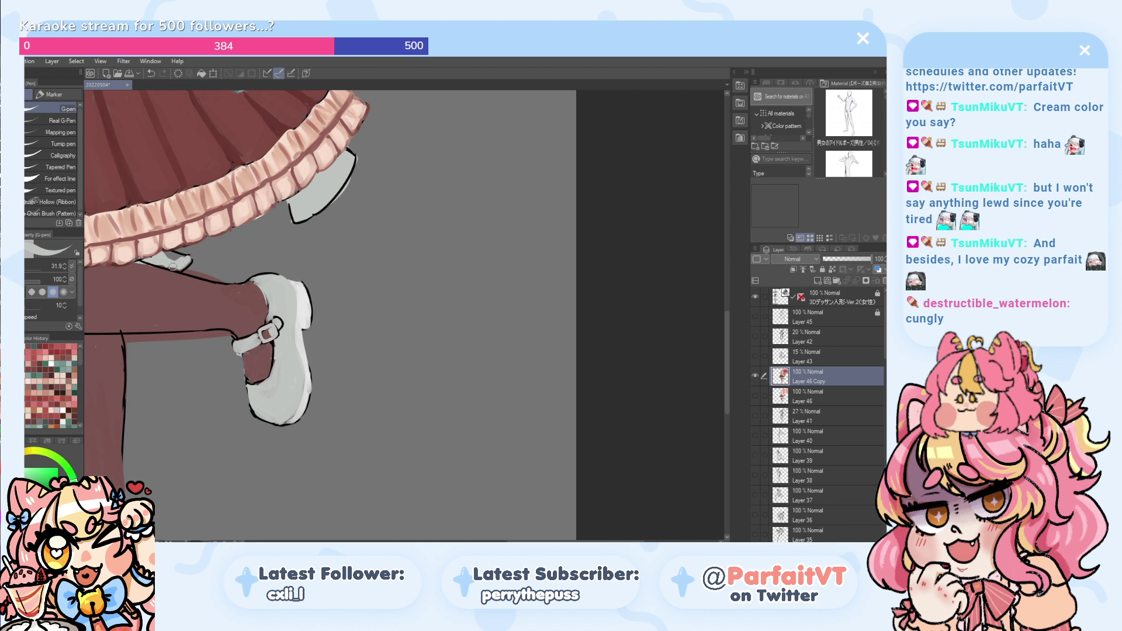
mouse_move(185, 261)
left_mouse_down()
mouse_move(166, 254)
mouse_move(178, 262)
left_mouse_up()
key("ctrl+z")
left_click_drag(193, 254, 179, 252)
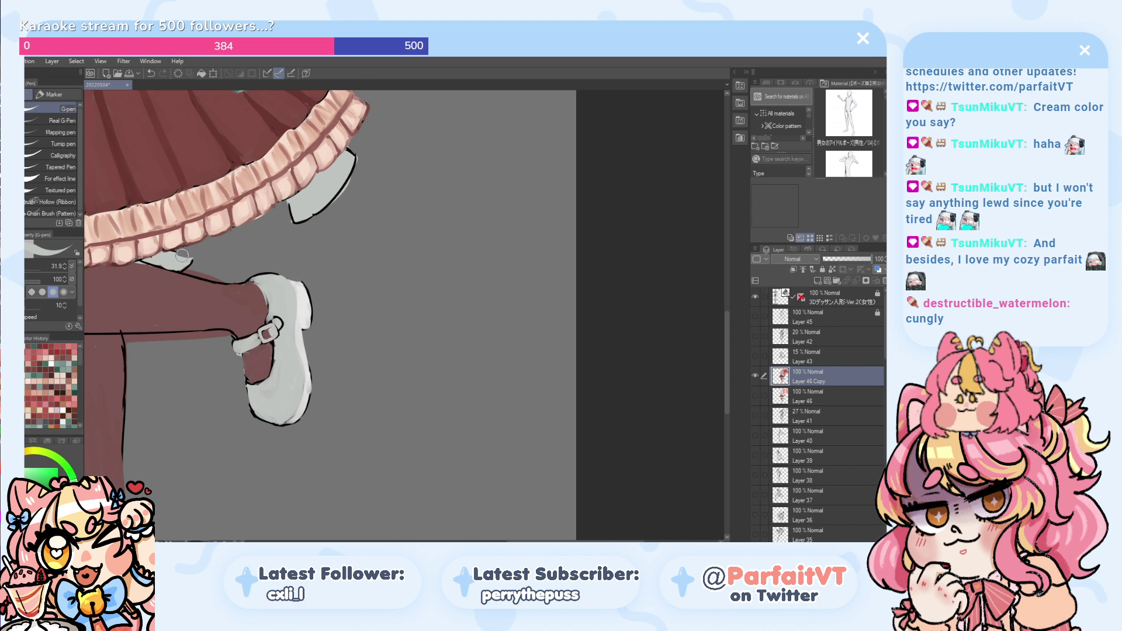
- Check the outfit, skirt and legs as a whole, and save the illustration
scroll(158, 292, "down", 3)
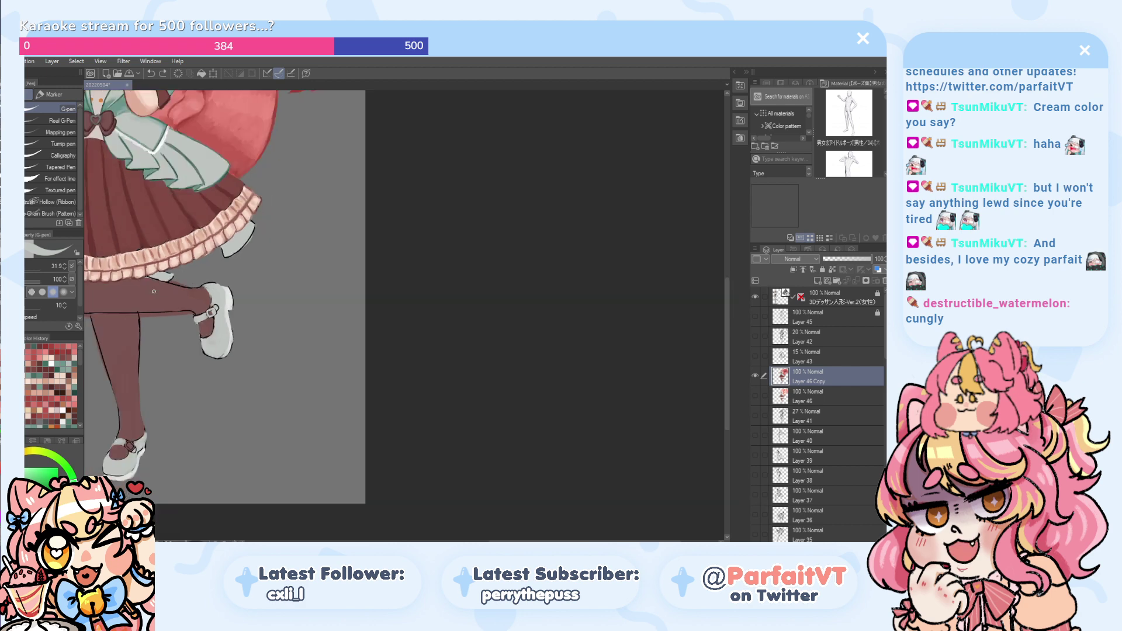
left_click_drag(178, 332, 253, 381)
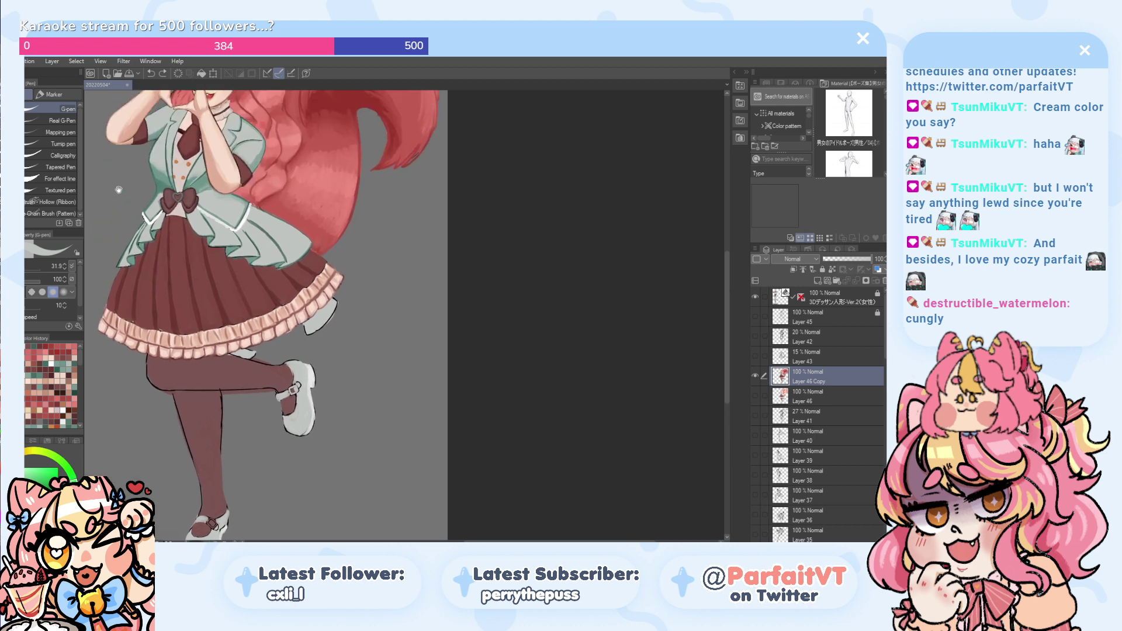
left_click_drag(119, 189, 190, 324)
left_click_drag(212, 238, 203, 132)
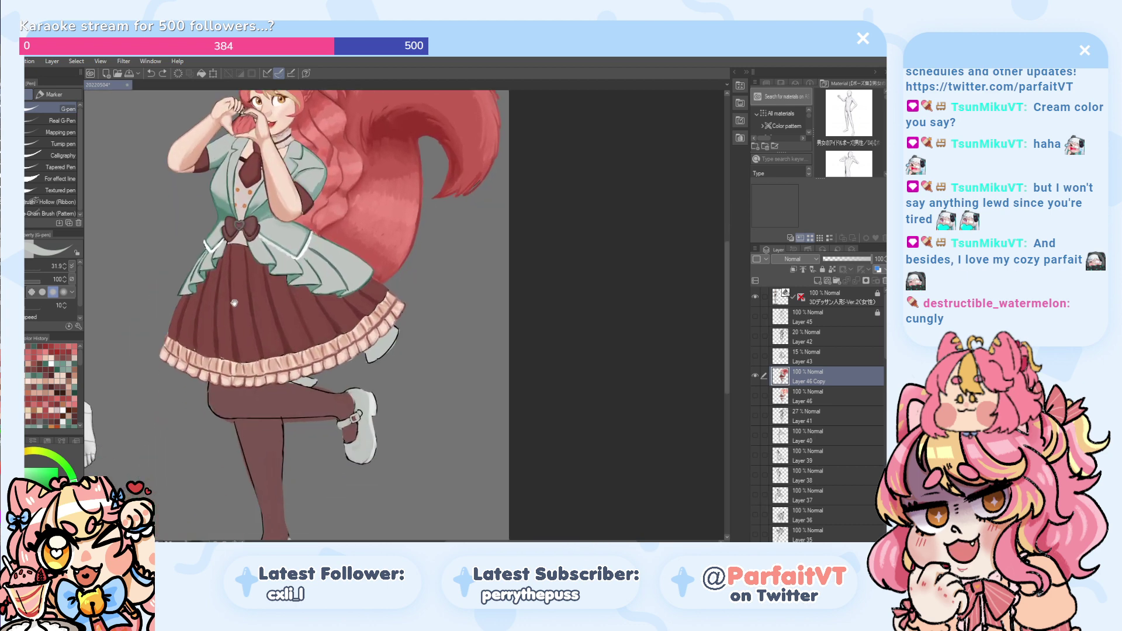
left_click_drag(234, 303, 213, 148)
scroll(280, 313, "up", 5)
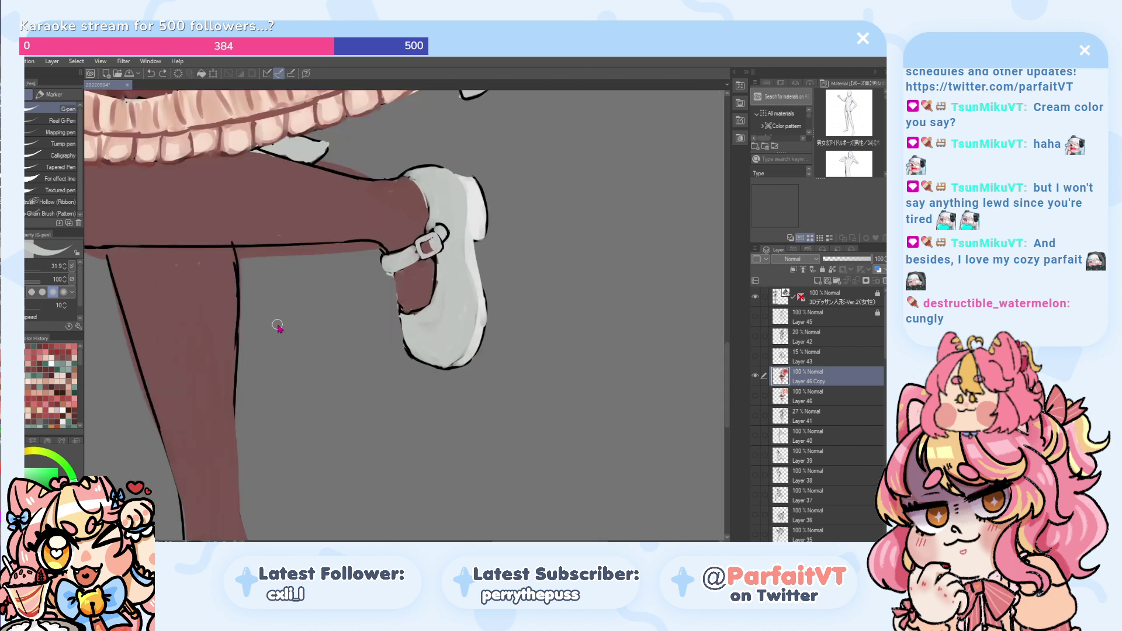
key("ctrl+s")
- Clean away the stocking colour that spills below the underside line of the raised leg
mouse_move(312, 252)
left_mouse_down()
mouse_move(321, 255)
mouse_move(250, 261)
mouse_move(243, 250)
left_mouse_up()
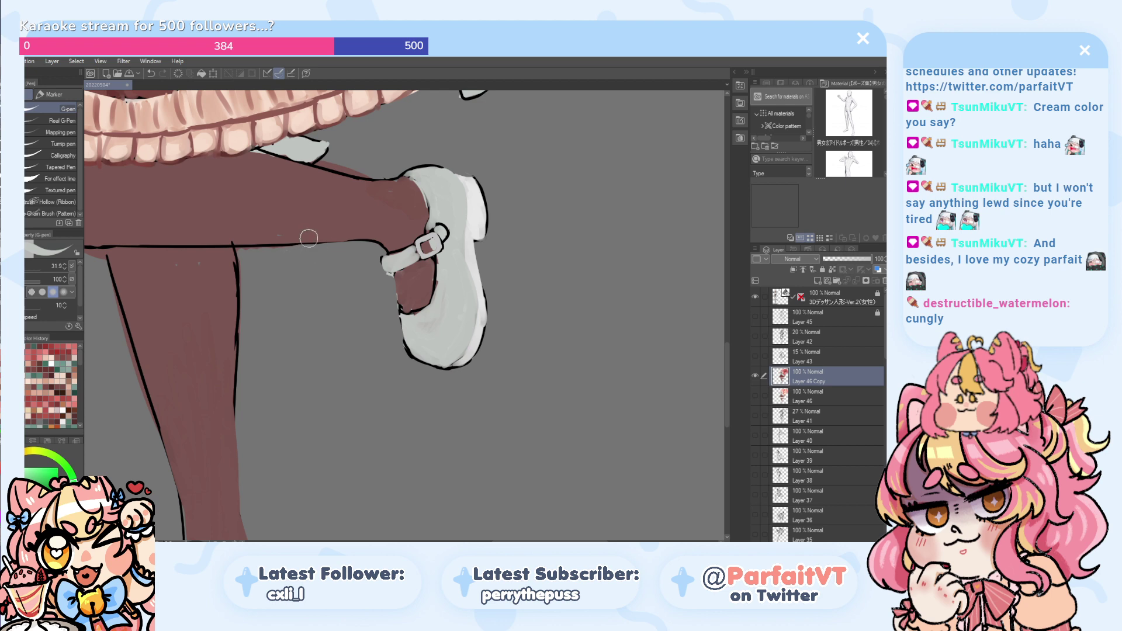
scroll(309, 236, "down", 1)
scroll(372, 181, "up", 1)
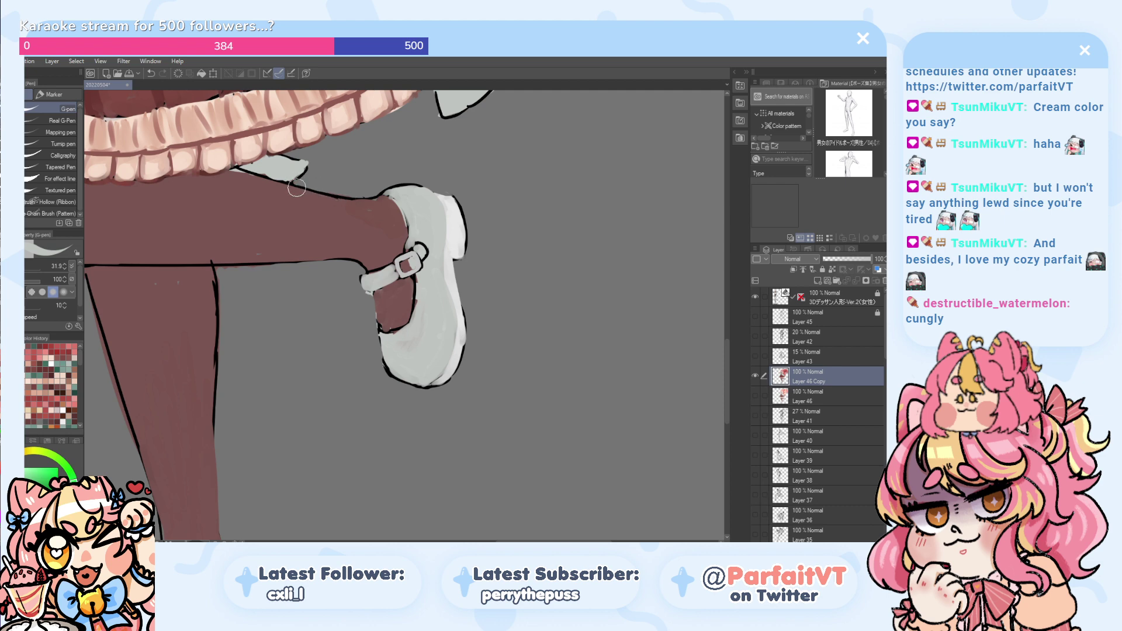
scroll(291, 185, "down", 3)
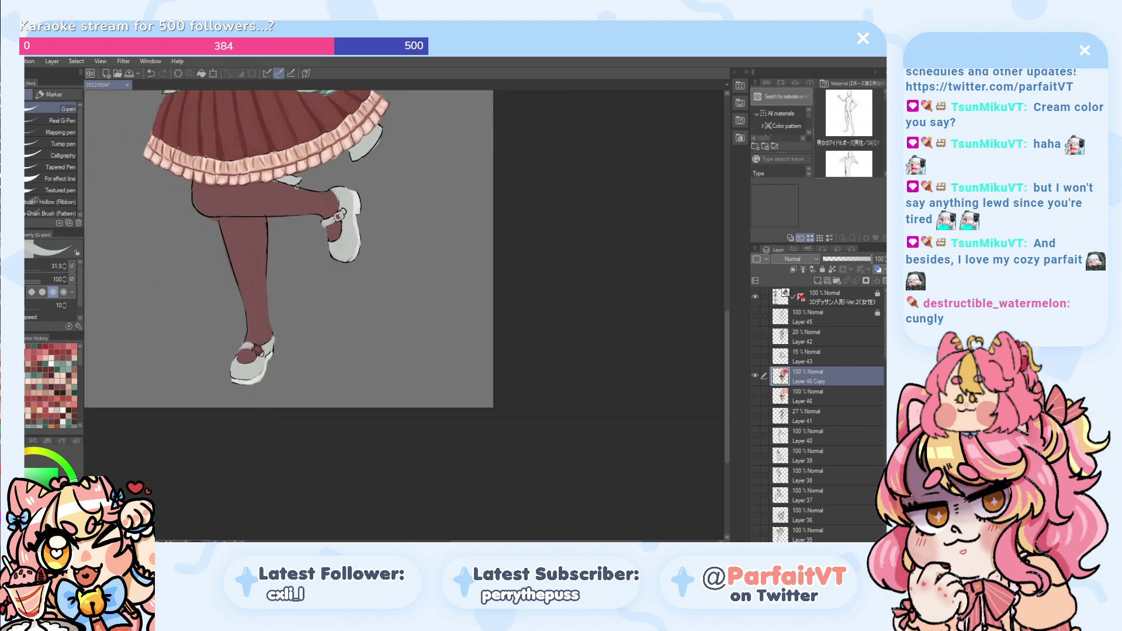
scroll(296, 187, "up", 1)
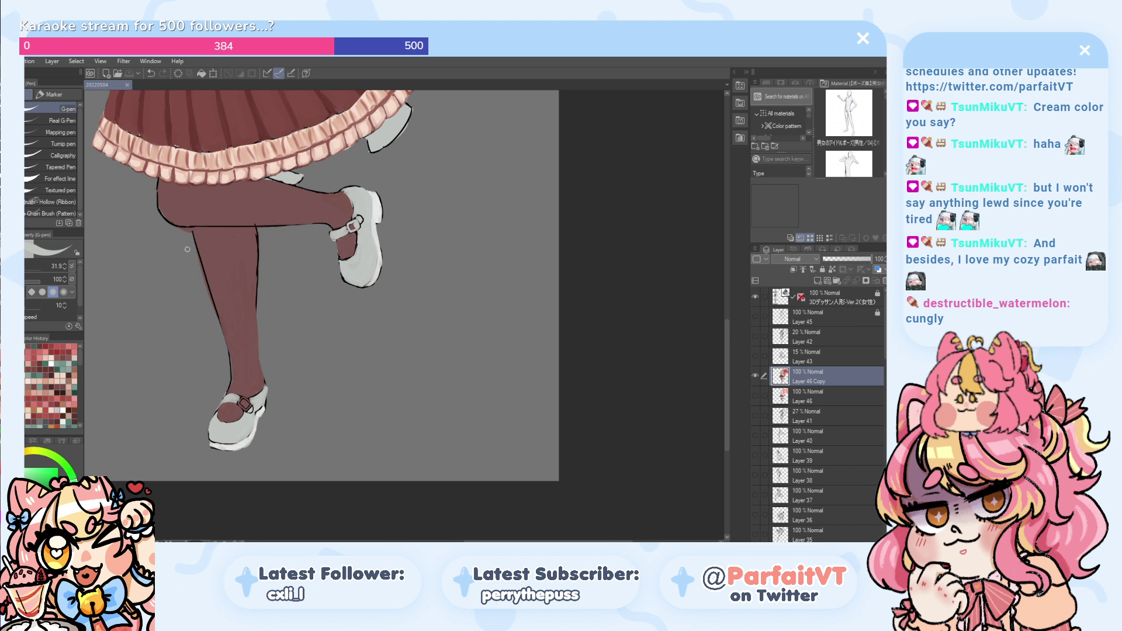
scroll(187, 249, "up", 1)
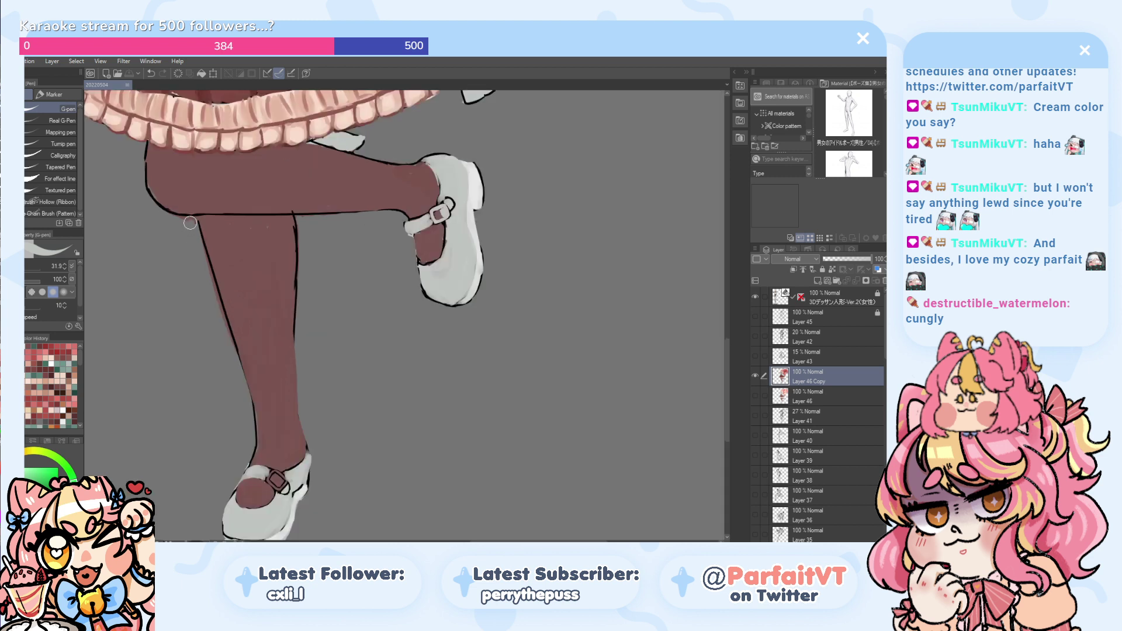
left_click_drag(192, 224, 174, 222)
scroll(180, 222, "down", 1)
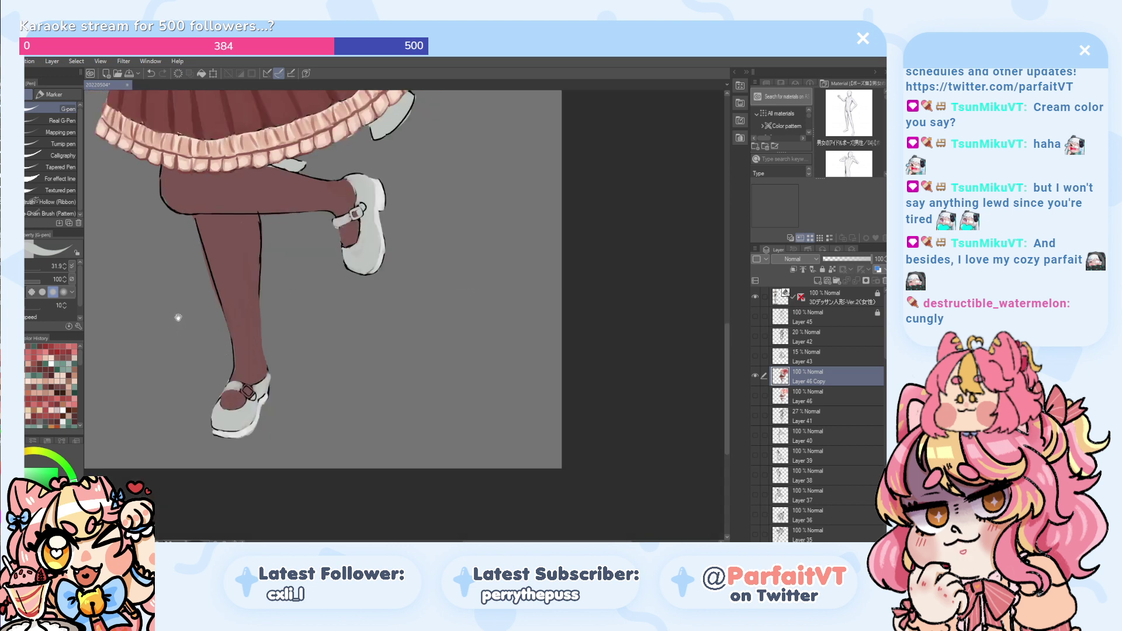
left_click_drag(169, 304, 189, 438)
left_click_drag(177, 365, 162, 283)
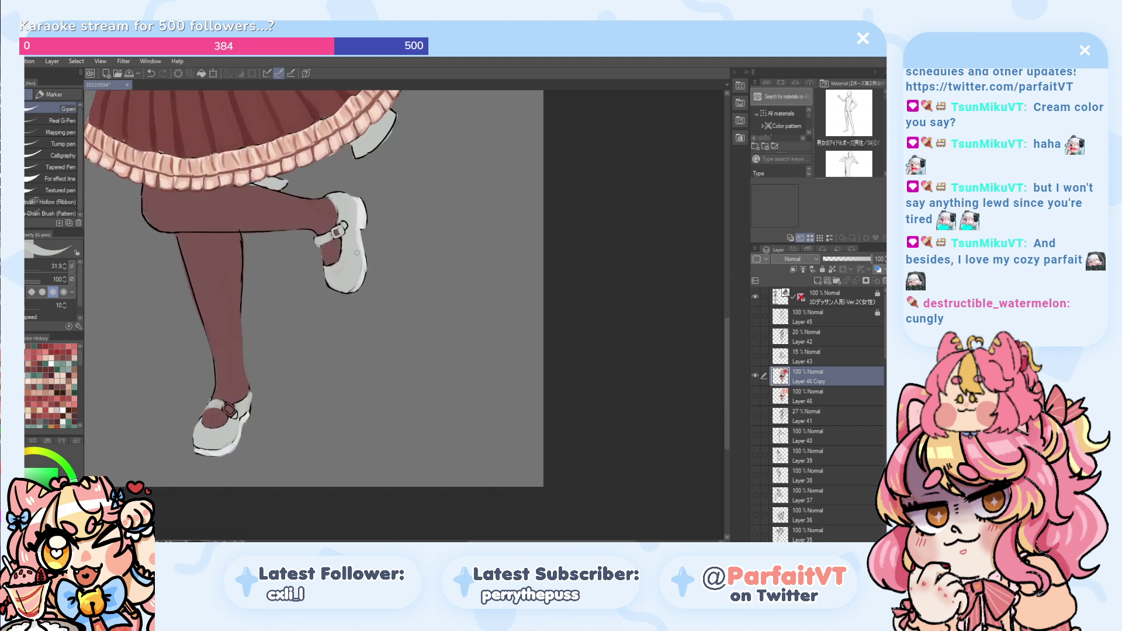
- Paint the outer edge of the raised shoe's sole in near-white, covering its dark outline toward the toe
scroll(357, 253, "up", 3)
scroll(368, 364, "up", 2)
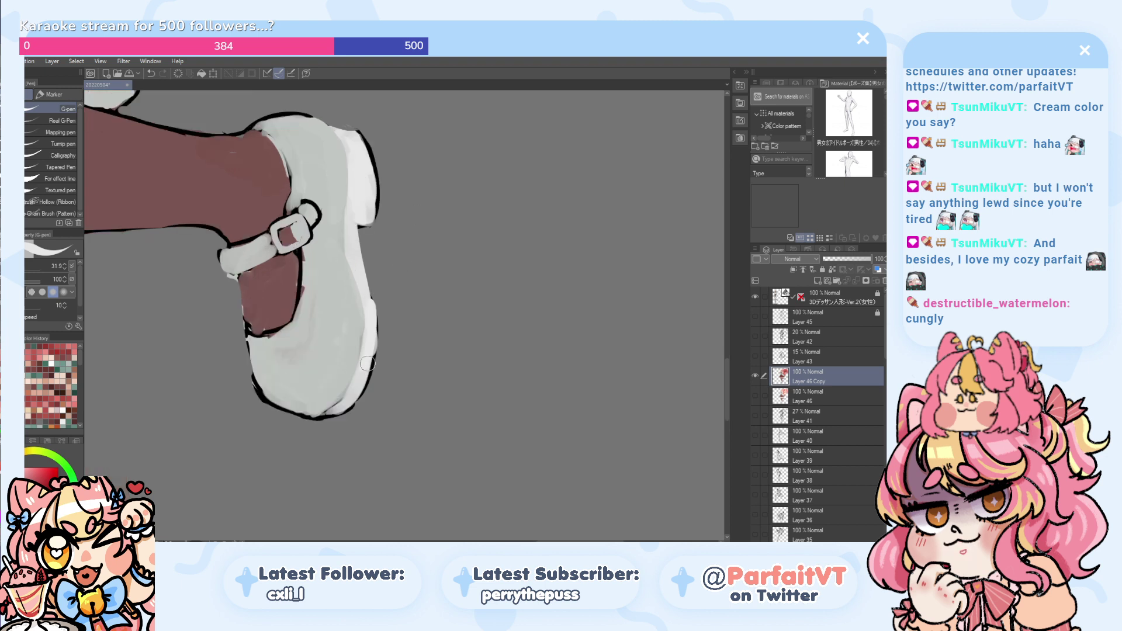
key("ctrl+z")
left_click_drag(360, 382, 371, 313)
left_click_drag(367, 367, 369, 279)
key("ctrl+z")
left_click_drag(359, 390, 325, 416)
key("ctrl+z")
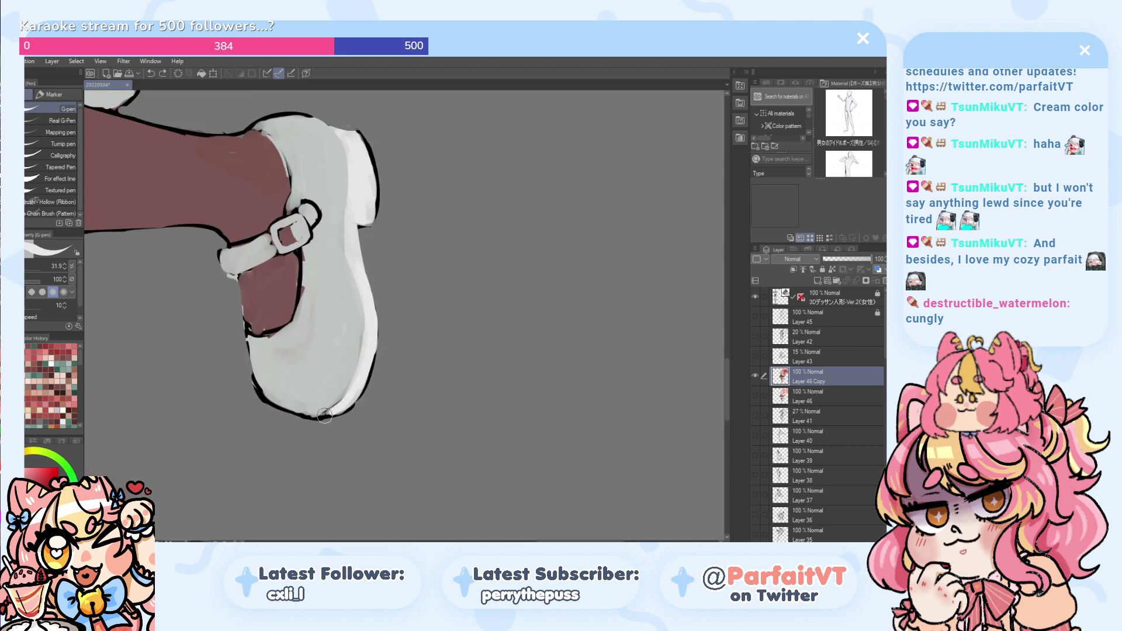
mouse_move(361, 383)
left_mouse_down()
mouse_move(329, 417)
mouse_move(380, 345)
mouse_move(349, 402)
left_mouse_up()
key("ctrl+z")
key("ctrl+z")
key("ctrl+z")
left_click_drag(368, 359, 345, 407)
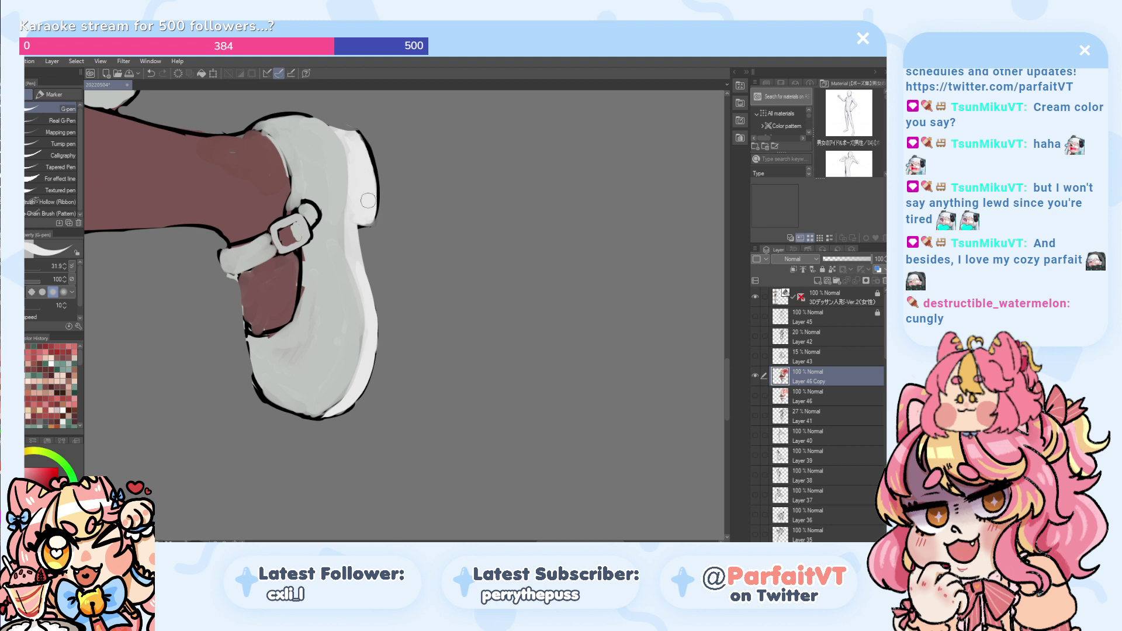
- Paint over the dark outline of the raised shoe's heel in near-white
mouse_move(385, 196)
left_mouse_down()
mouse_move(374, 156)
mouse_move(376, 229)
mouse_move(371, 151)
mouse_move(377, 186)
mouse_move(351, 115)
mouse_move(380, 221)
mouse_move(358, 142)
left_mouse_up()
key("ctrl+z")
key("ctrl+z")
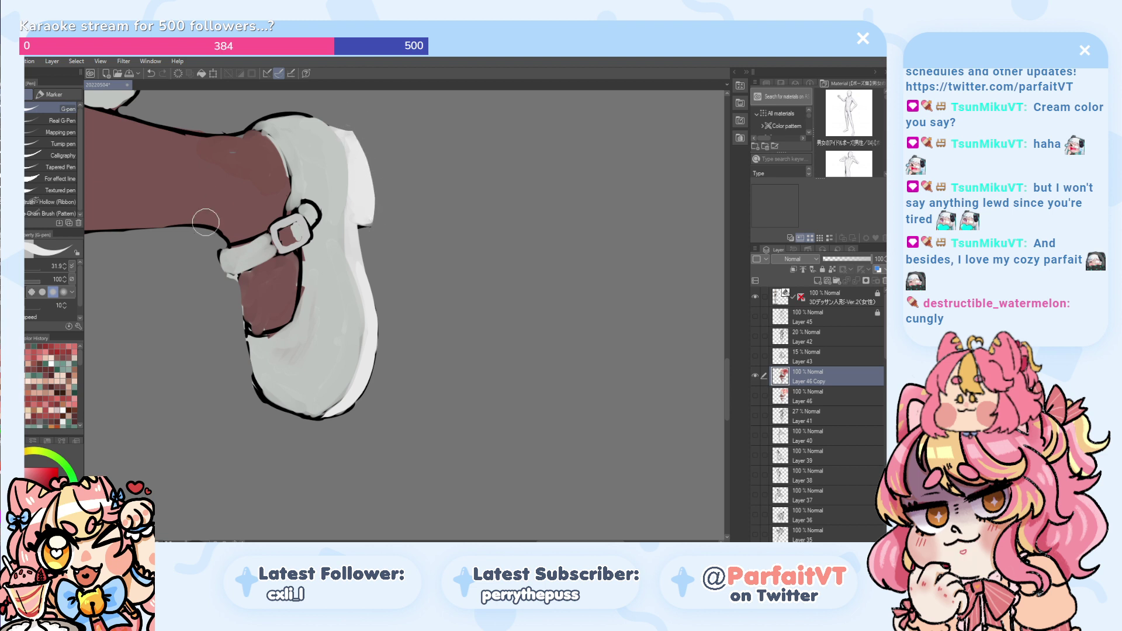
- Repaint the buckle's frame on the standing shoe's strap in pale grey sampled from the shoe
scroll(205, 222, "down", 6)
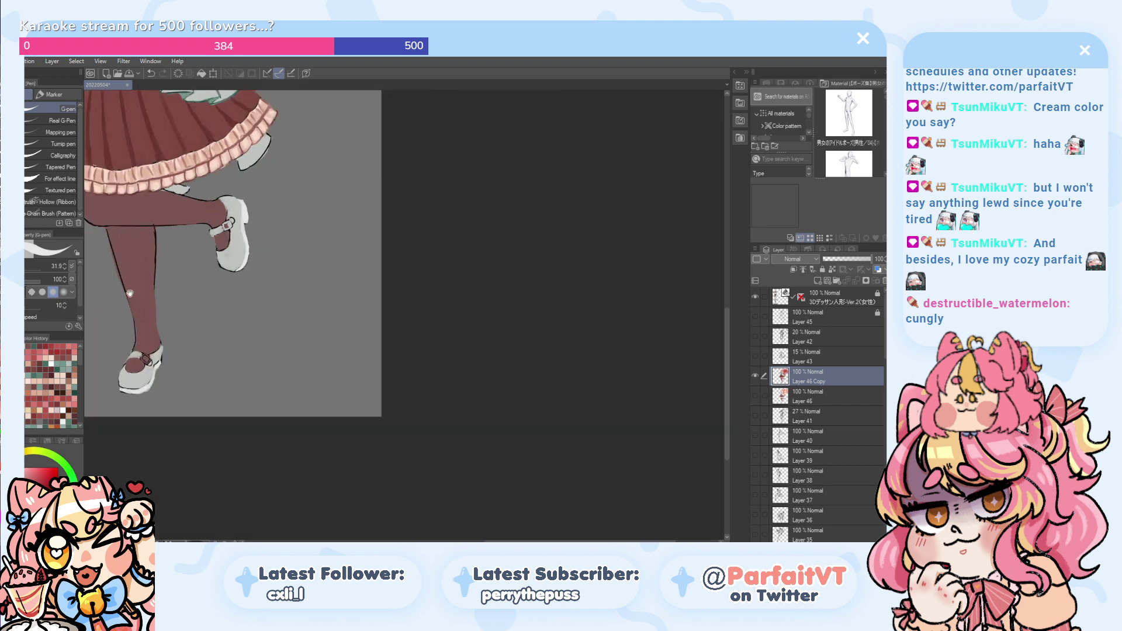
scroll(130, 293, "up", 3)
scroll(192, 313, "up", 3)
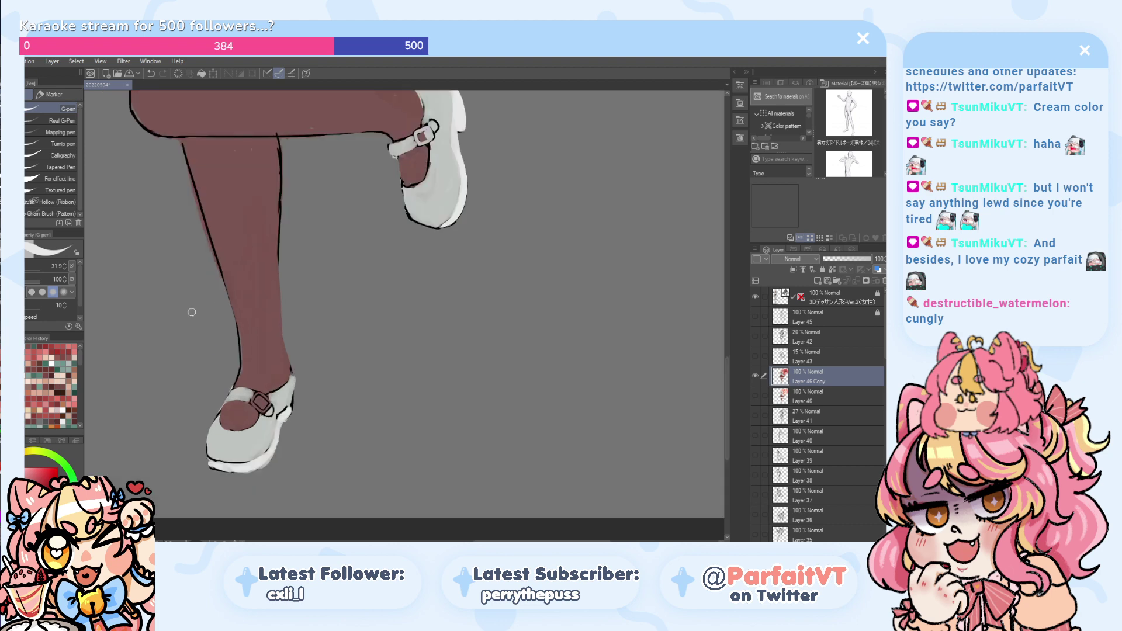
scroll(192, 312, "up", 2)
left_click(357, 494, "alt")
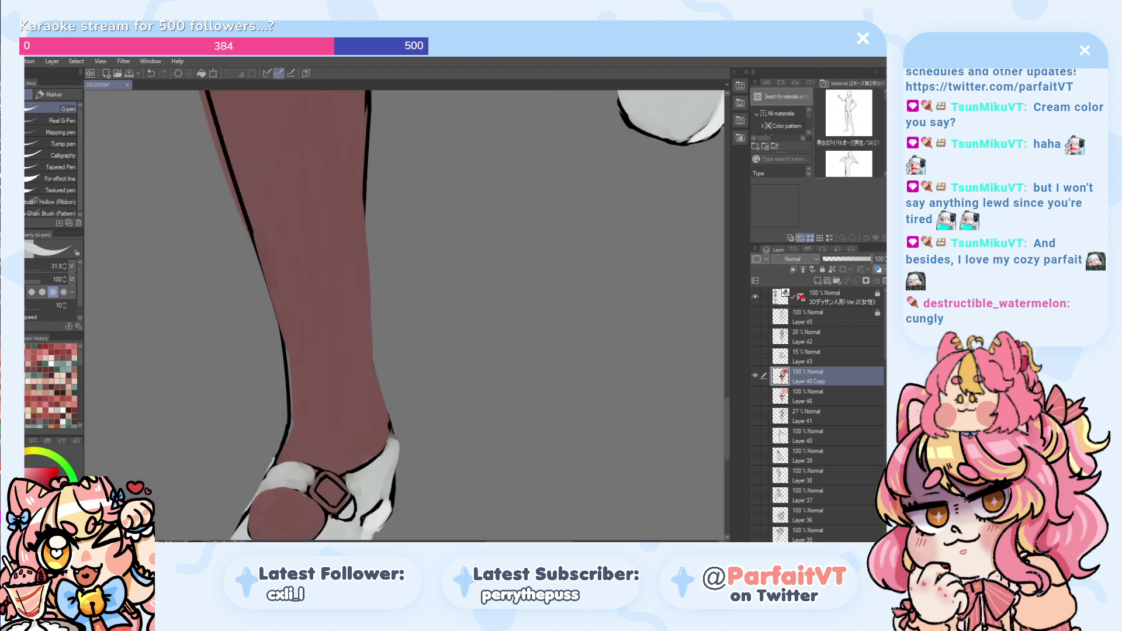
mouse_move(345, 494)
left_mouse_down()
mouse_move(334, 513)
mouse_move(349, 496)
left_mouse_up()
key("ctrl+z")
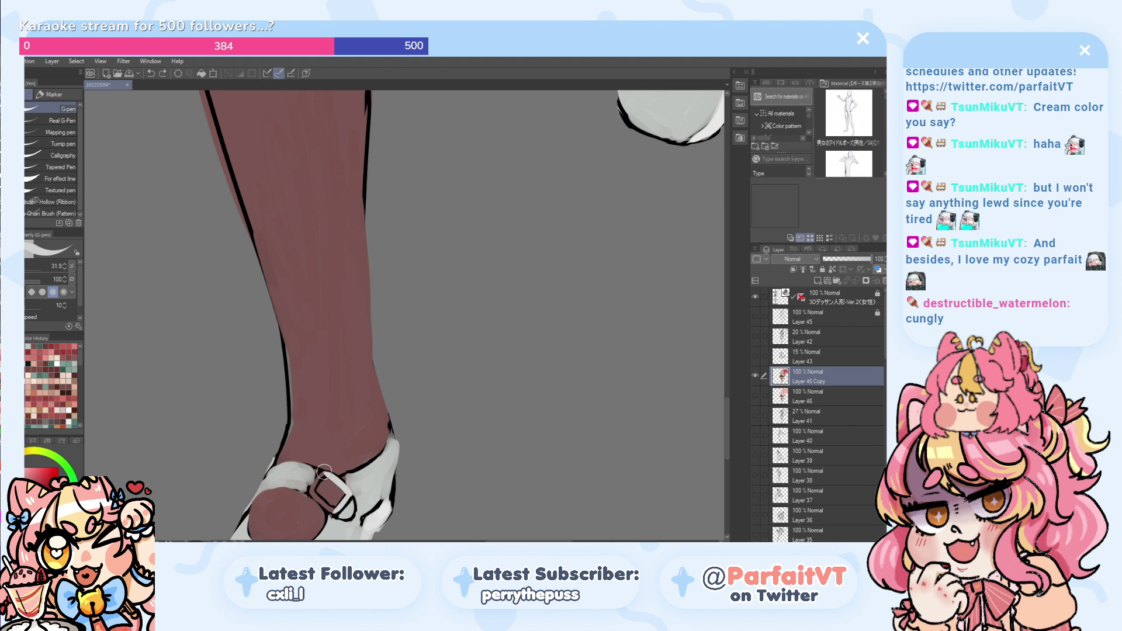
left_click_drag(325, 472, 318, 487)
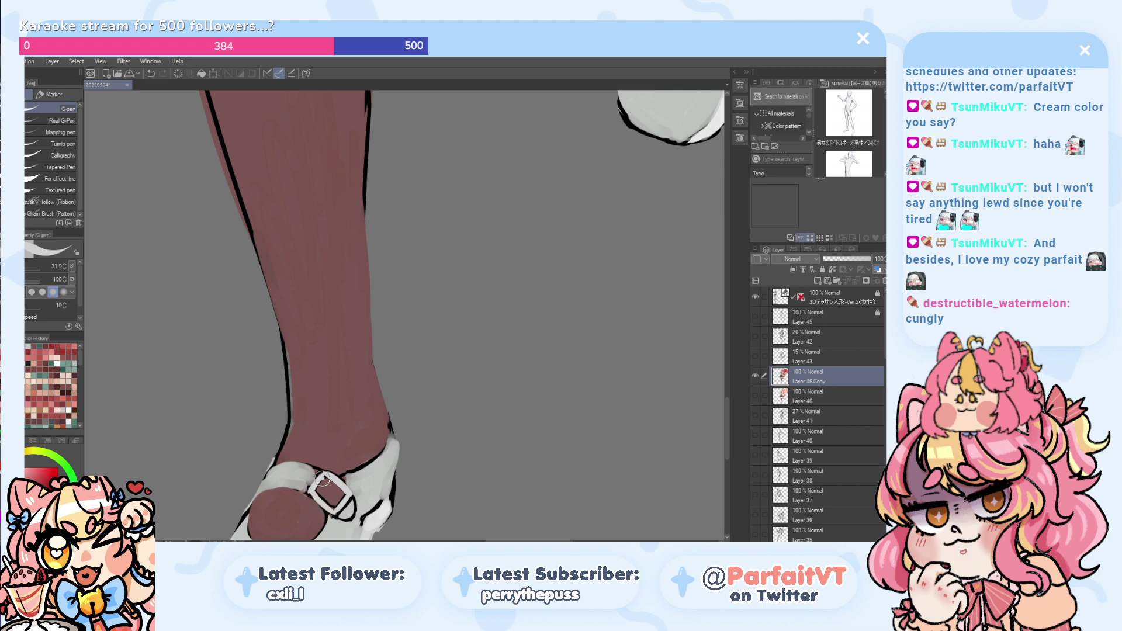
left_click_drag(337, 514, 324, 509)
scroll(324, 478, "down", 5)
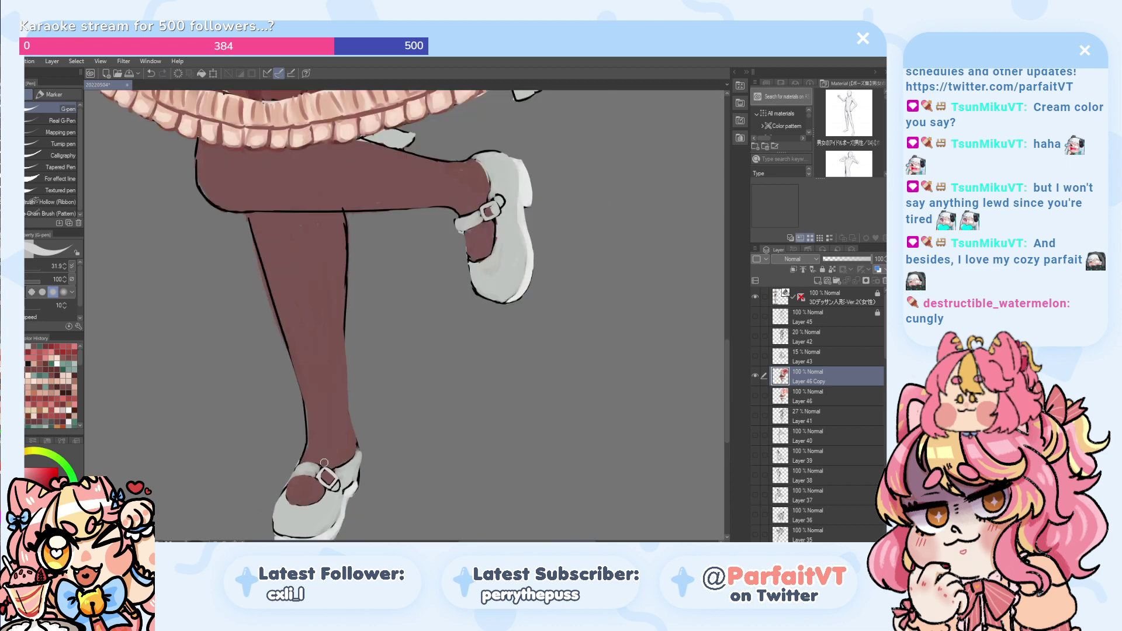
scroll(324, 464, "up", 5)
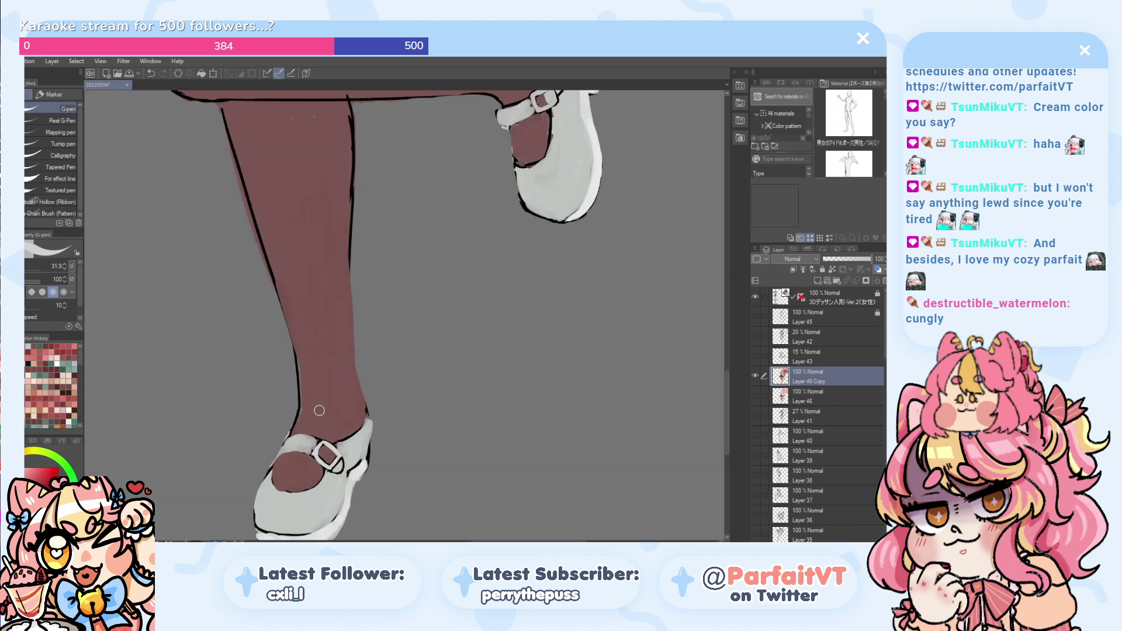
- Sample the stocking brown and recolour the line around the raised shoe's opening below the strap in dark reddish brown
scroll(325, 401, "down", 3)
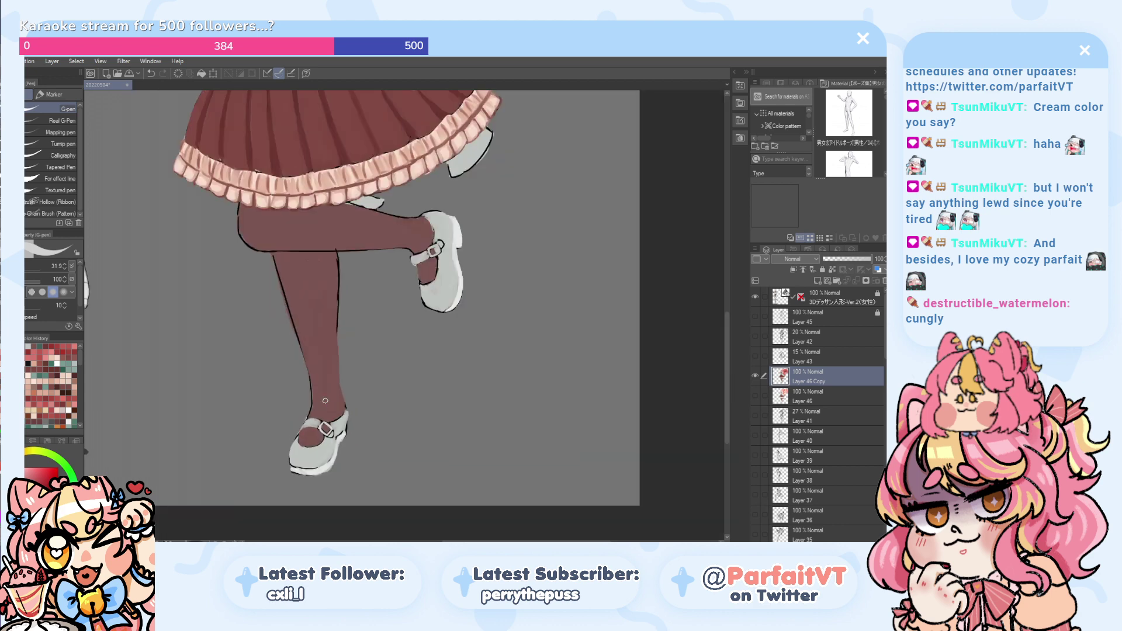
scroll(325, 401, "down", 1)
left_click_drag(311, 335, 288, 458)
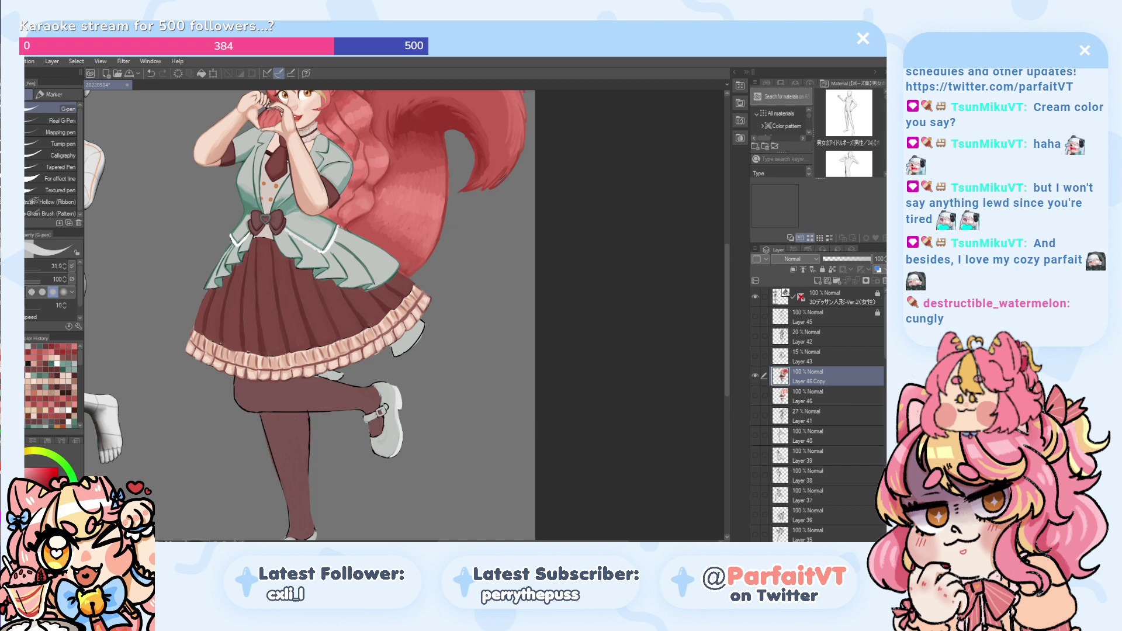
scroll(374, 421, "up", 4)
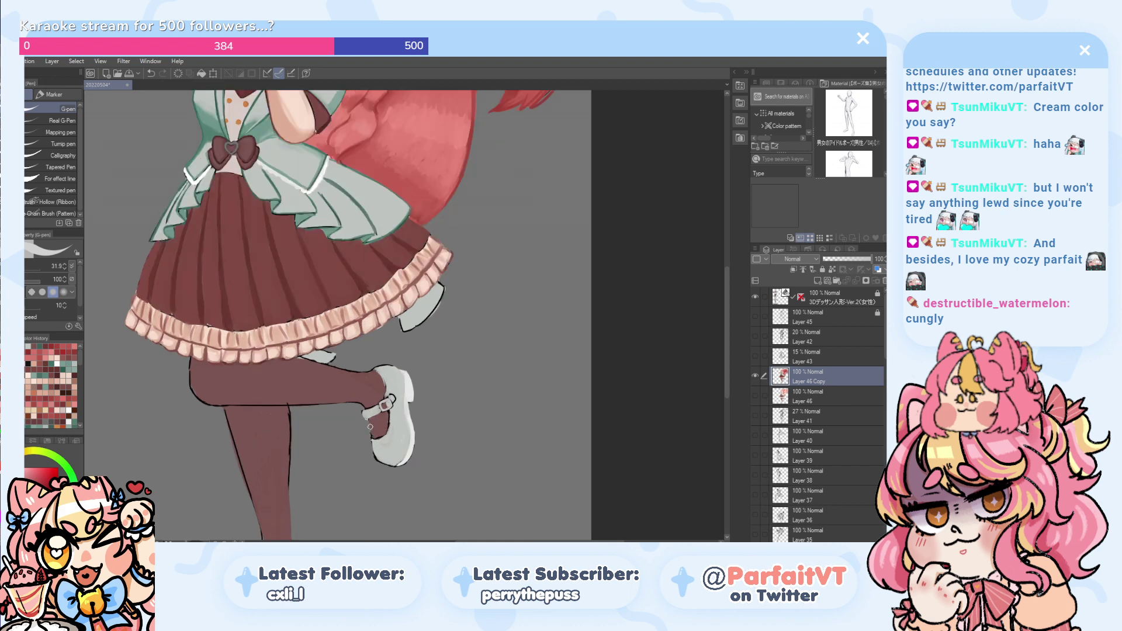
left_click(386, 417, "alt")
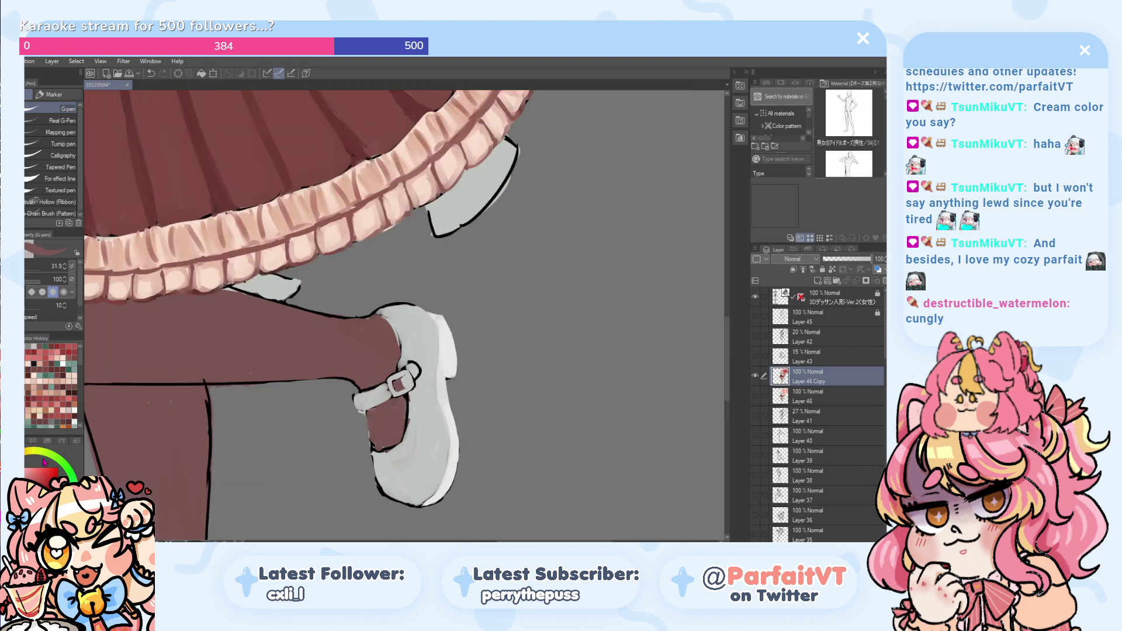
mouse_move(400, 404)
left_mouse_down()
mouse_move(386, 443)
mouse_move(398, 429)
mouse_move(397, 441)
mouse_move(404, 406)
mouse_move(394, 448)
mouse_move(406, 406)
mouse_move(376, 450)
left_mouse_up()
key("ctrl+z")
key("ctrl+z")
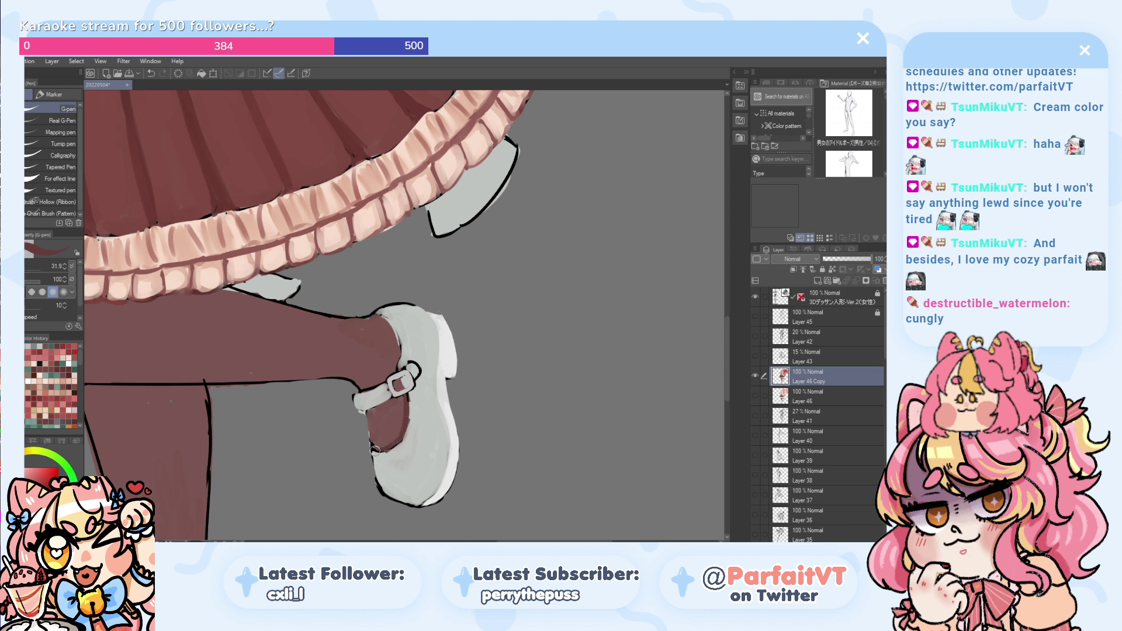
- Recolour the lines where the raised ankle meets the shoe and along the ankle's upper edge in dark reddish brown
key("ctrl+z")
left_click_drag(381, 317, 397, 348)
key("ctrl+z")
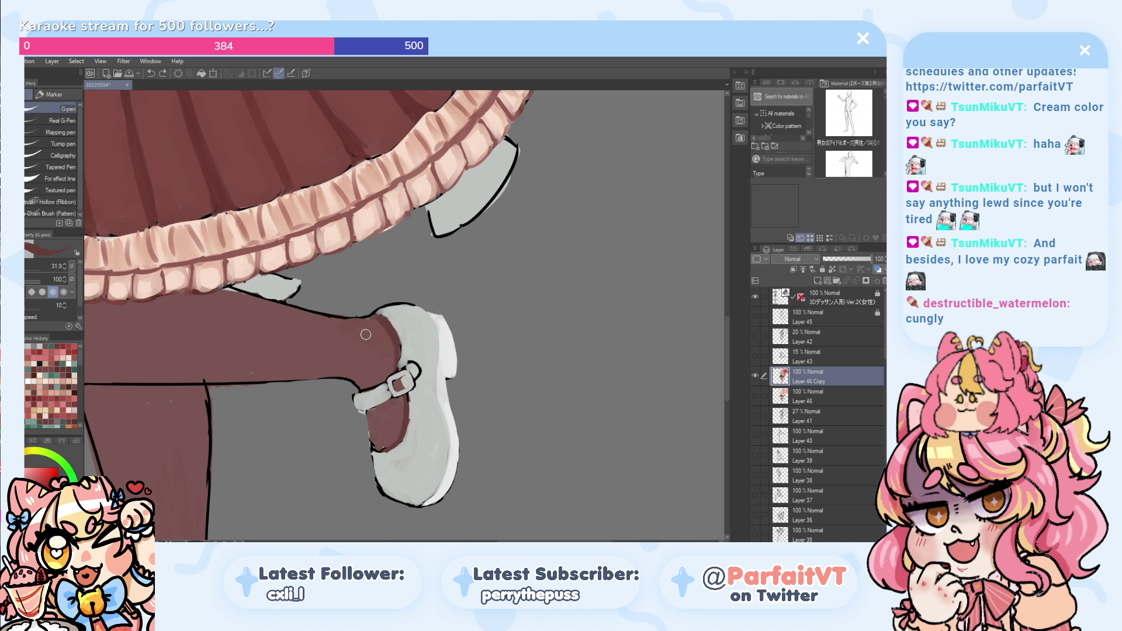
left_click_drag(356, 329, 368, 338)
key("ctrl+z")
mouse_move(337, 319)
left_mouse_down()
mouse_move(383, 329)
mouse_move(371, 318)
left_mouse_up()
key("ctrl+z")
key("ctrl+z")
key("ctrl+z")
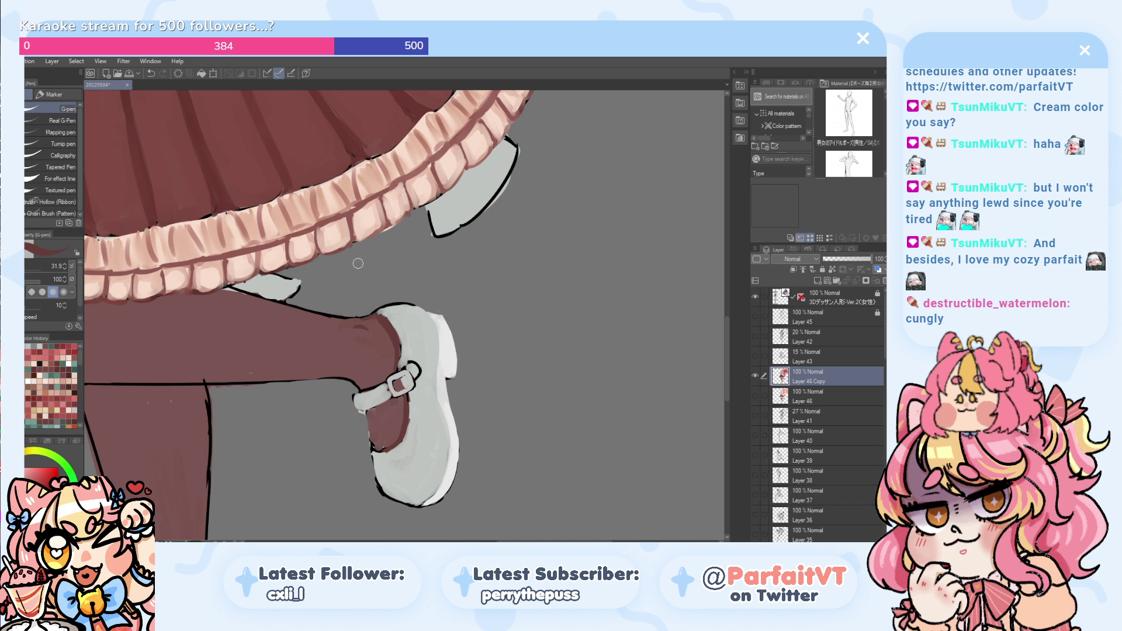
- Paint over the dark line on the front edge of the raised foot, below the shoe's strap, in reddish brown
left_click_drag(366, 409, 372, 450)
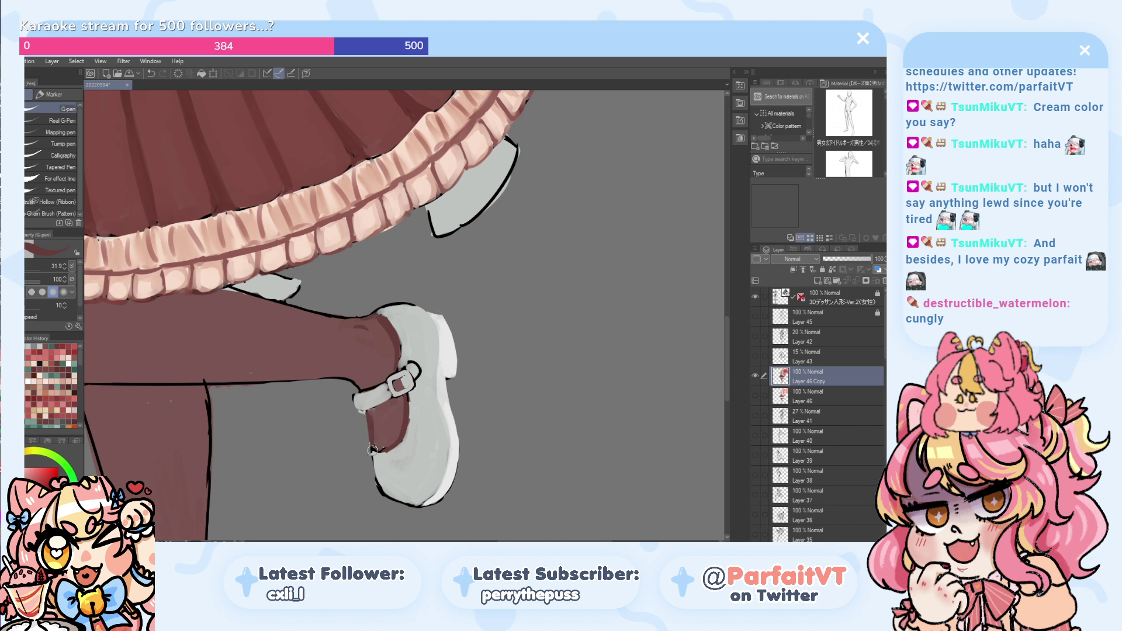
key("ctrl+z")
left_click_drag(381, 449, 366, 409)
key("ctrl+z")
- Recolour the raised calf's underside line in dark reddish brown, and try a shading stroke along the calf
left_click_drag(326, 377, 259, 386)
key("ctrl+z")
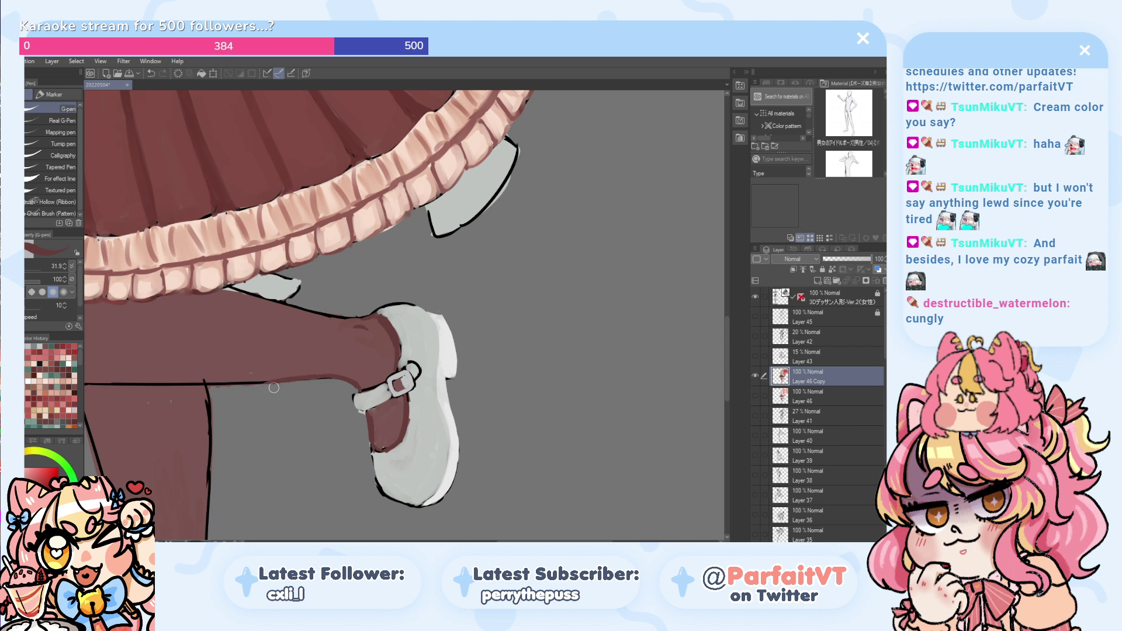
left_click_drag(174, 366, 347, 356)
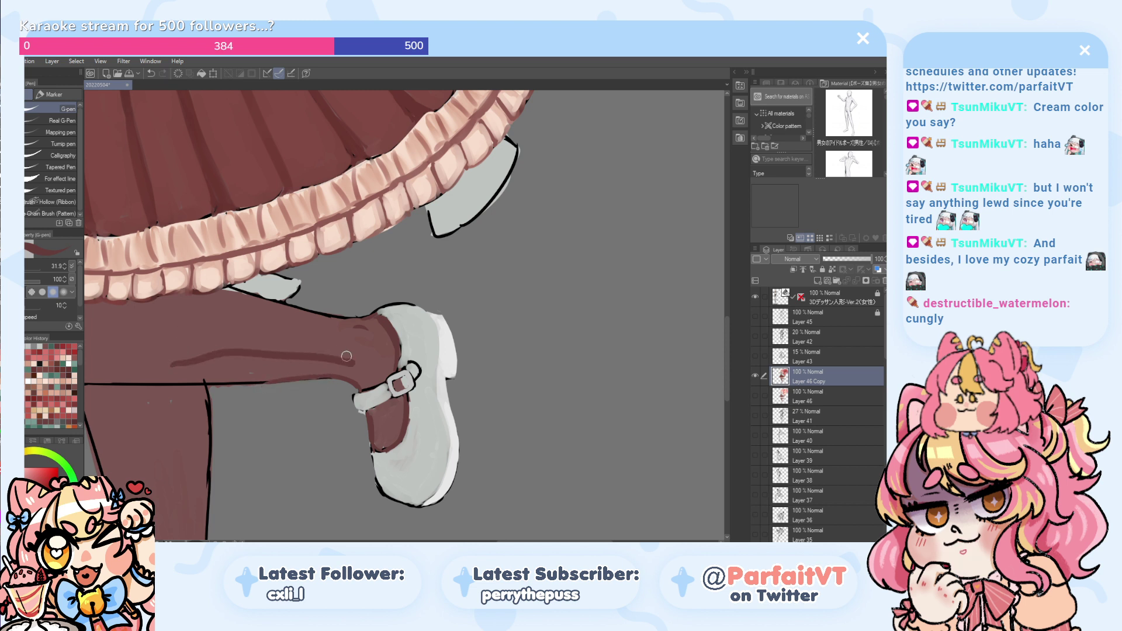
key("ctrl+z")
- Paint over the dark outline around the raised leg's knee in reddish brown
left_click_drag(195, 326, 431, 376)
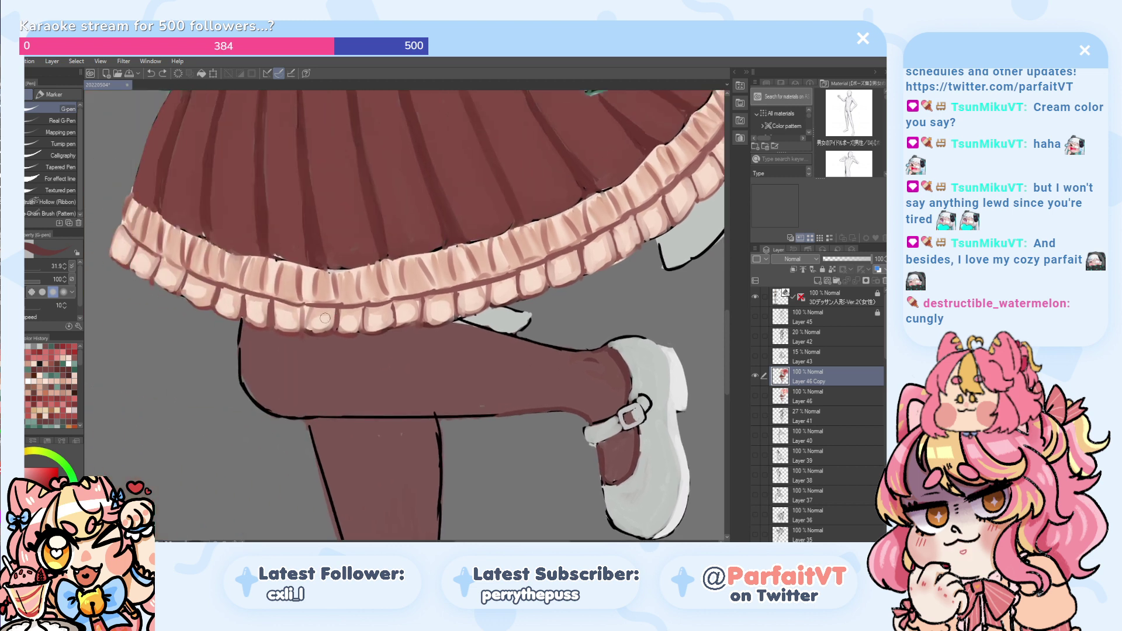
left_click_drag(240, 368, 279, 410)
key("ctrl+z")
key("ctrl+z")
mouse_move(243, 363)
left_mouse_down()
mouse_move(274, 414)
mouse_move(273, 401)
left_mouse_up()
key("ctrl+z")
key("ctrl+z")
- Recolour the line along the raised leg's underside, from the knee across the standing leg, in dark reddish brown
mouse_move(241, 362)
left_mouse_down()
mouse_move(262, 411)
mouse_move(243, 387)
mouse_move(316, 419)
mouse_move(279, 413)
mouse_move(385, 410)
mouse_move(289, 420)
mouse_move(403, 408)
mouse_move(354, 412)
mouse_move(471, 417)
left_mouse_up()
key("ctrl+z")
key("ctrl+z")
key("ctrl+z")
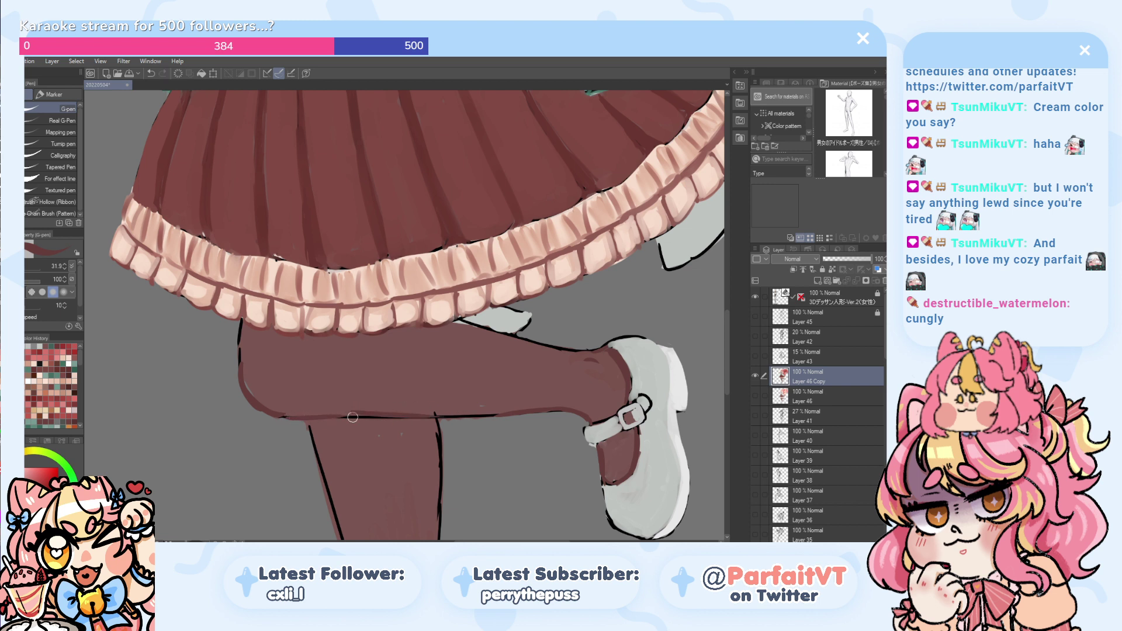
mouse_move(352, 416)
left_mouse_down()
mouse_move(452, 404)
mouse_move(402, 424)
mouse_move(373, 417)
mouse_move(515, 413)
mouse_move(340, 422)
mouse_move(401, 417)
mouse_move(347, 421)
left_mouse_up()
key("ctrl+z")
key("ctrl+z")
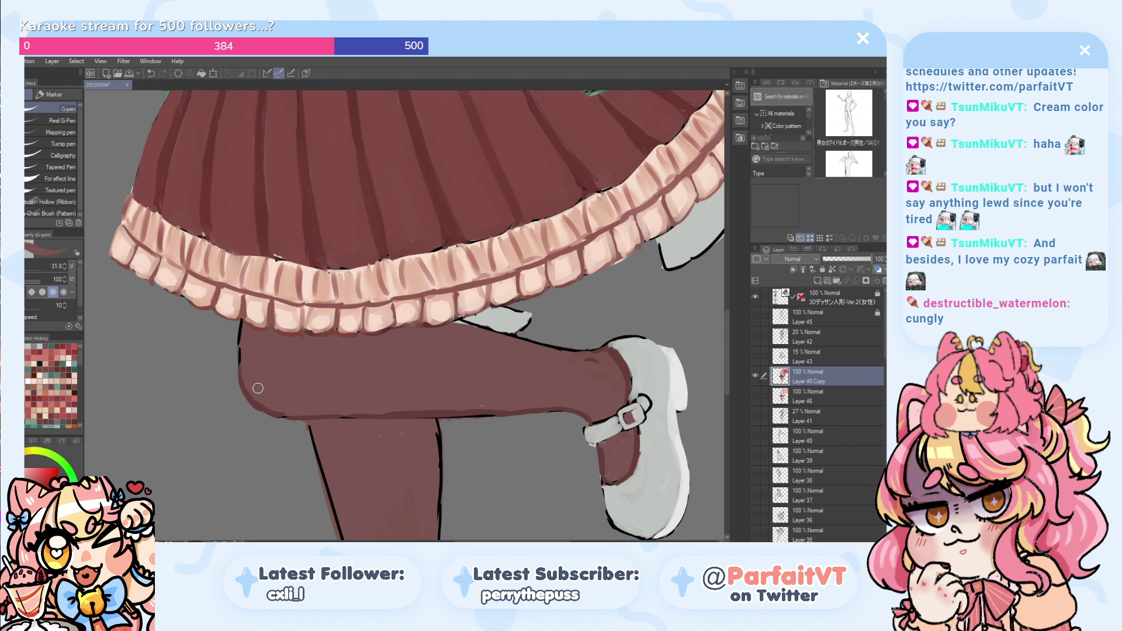
- Paint over the dark lines on the raised leg's knee front and along the top of its calf in reddish brown
left_click_drag(244, 348, 251, 389)
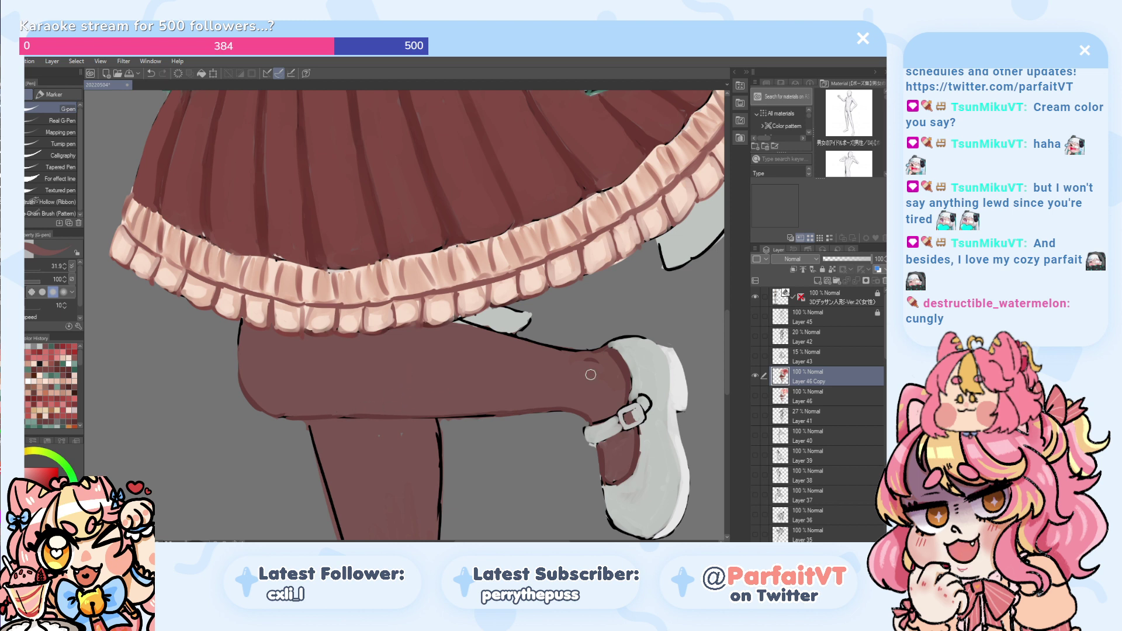
left_click(255, 399, "alt")
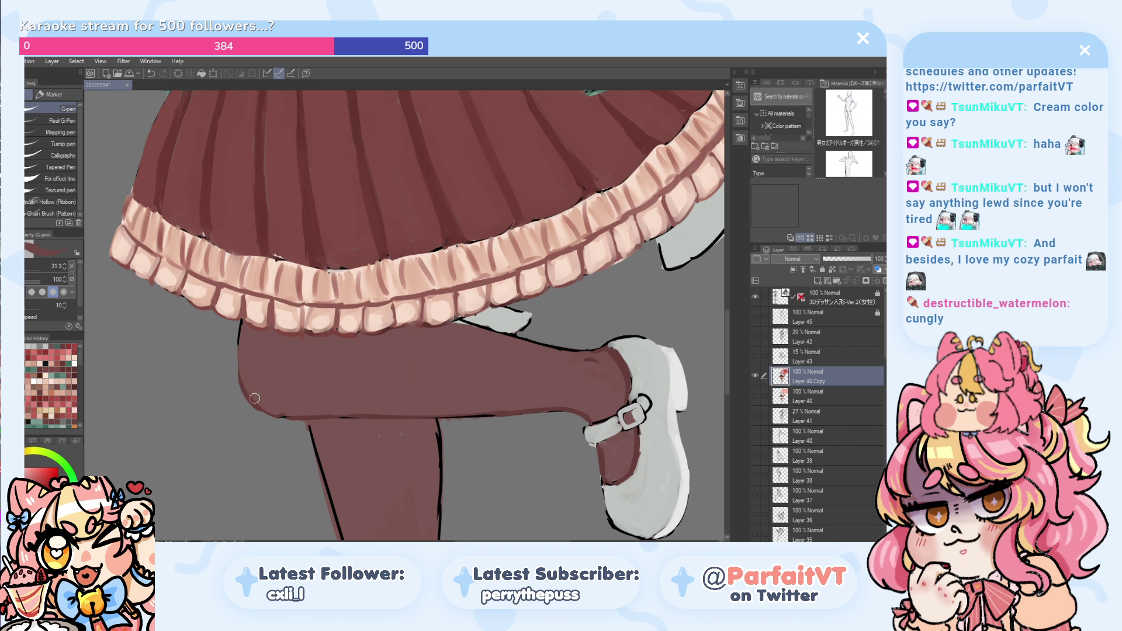
key("ctrl+z")
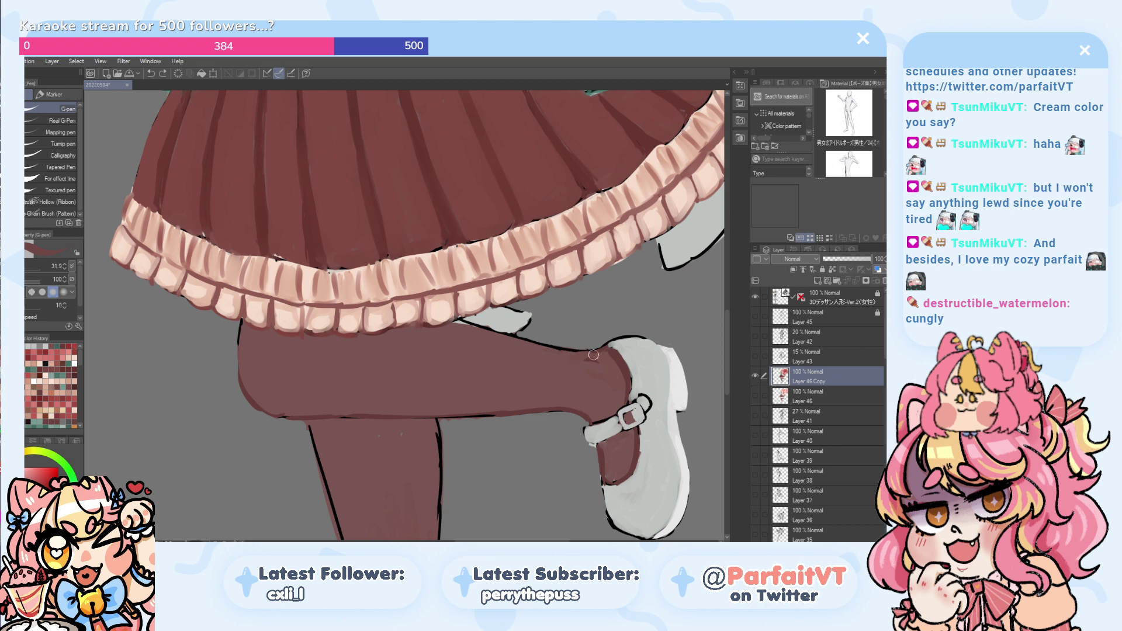
left_click(618, 354, "alt")
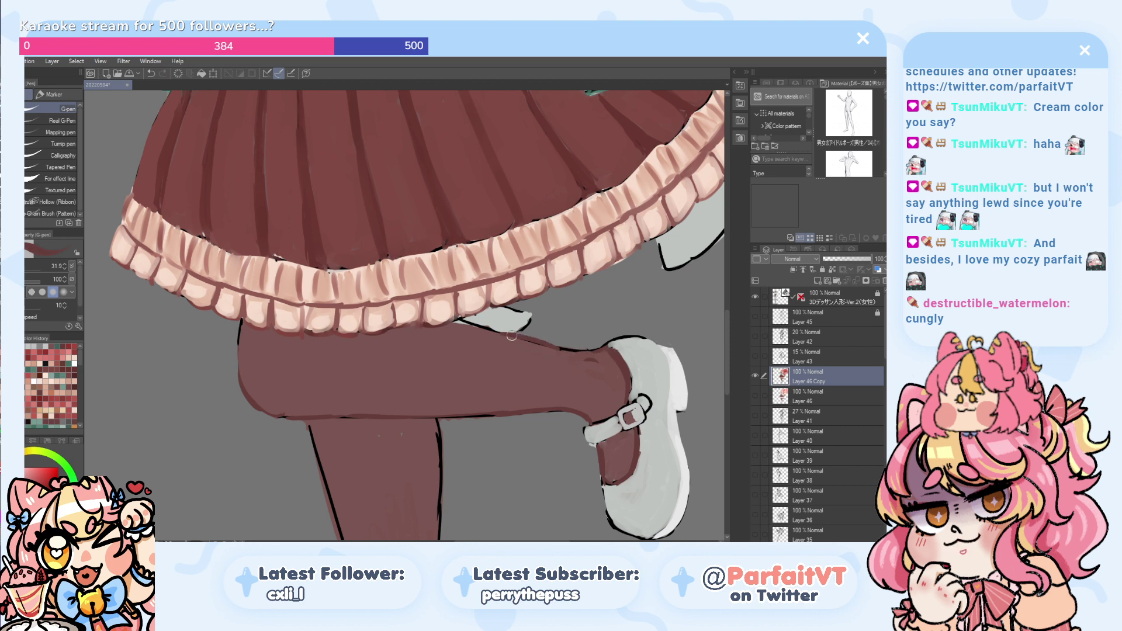
left_click_drag(568, 349, 453, 323)
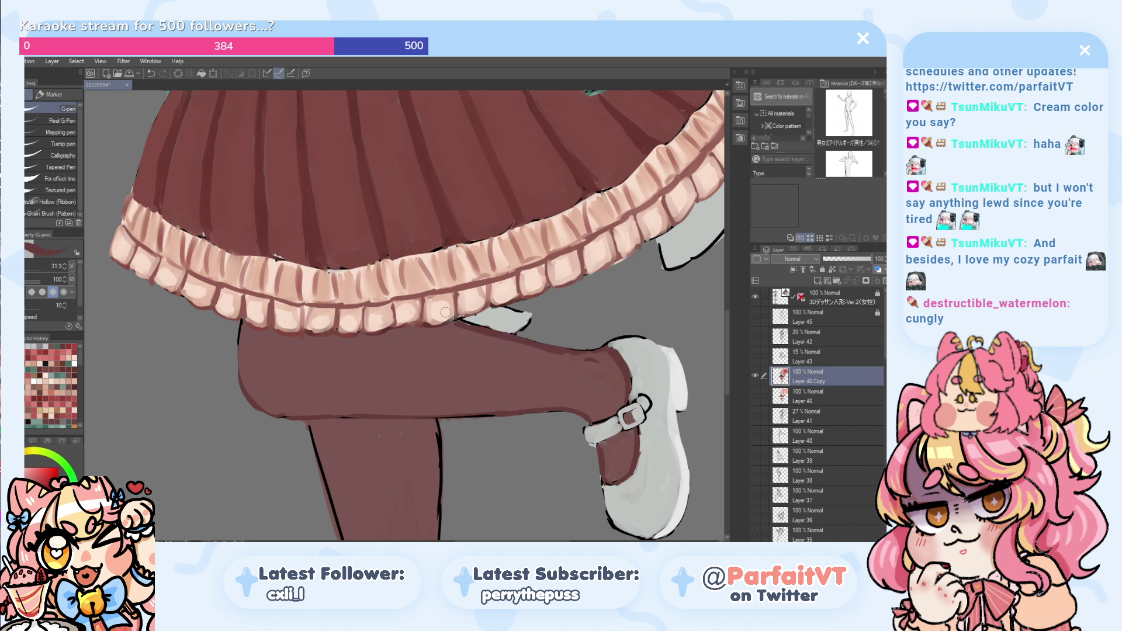
- Add a short dark reddish-brown crease inside the raised leg's knee, and try strokes along the knee's front edge
left_click(249, 387, "alt")
left_click_drag(237, 365, 244, 383)
key("ctrl+z")
left_click_drag(283, 379, 290, 403)
left_click_drag(241, 322, 242, 381)
key("ctrl+z")
scroll(256, 396, "down", 3)
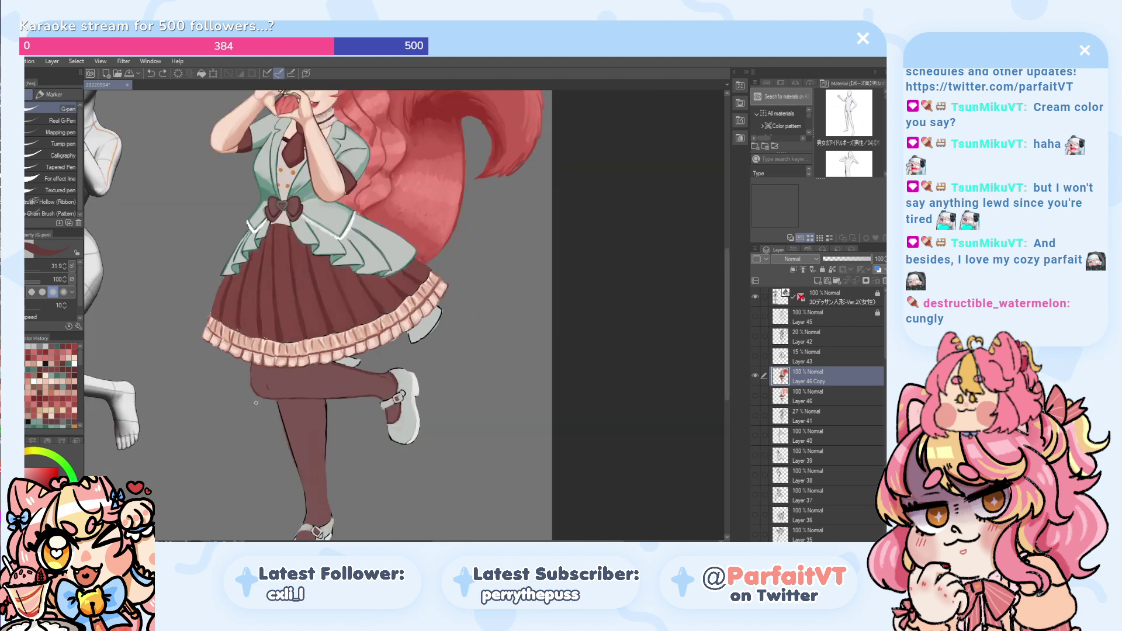
- Recolour the rear line of the standing leg's lower calf and ankle in sampled reddish brown, and touch up the ankle crease
scroll(303, 473, "up", 3)
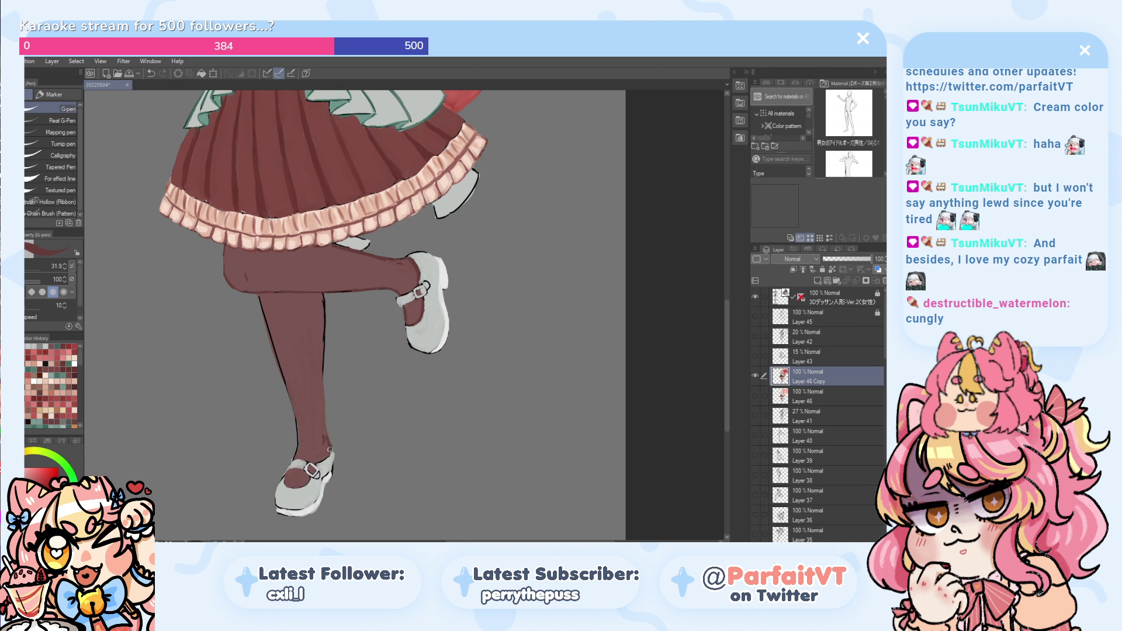
key("ctrl+z")
left_click_drag(323, 377, 329, 430)
scroll(322, 433, "up", 2)
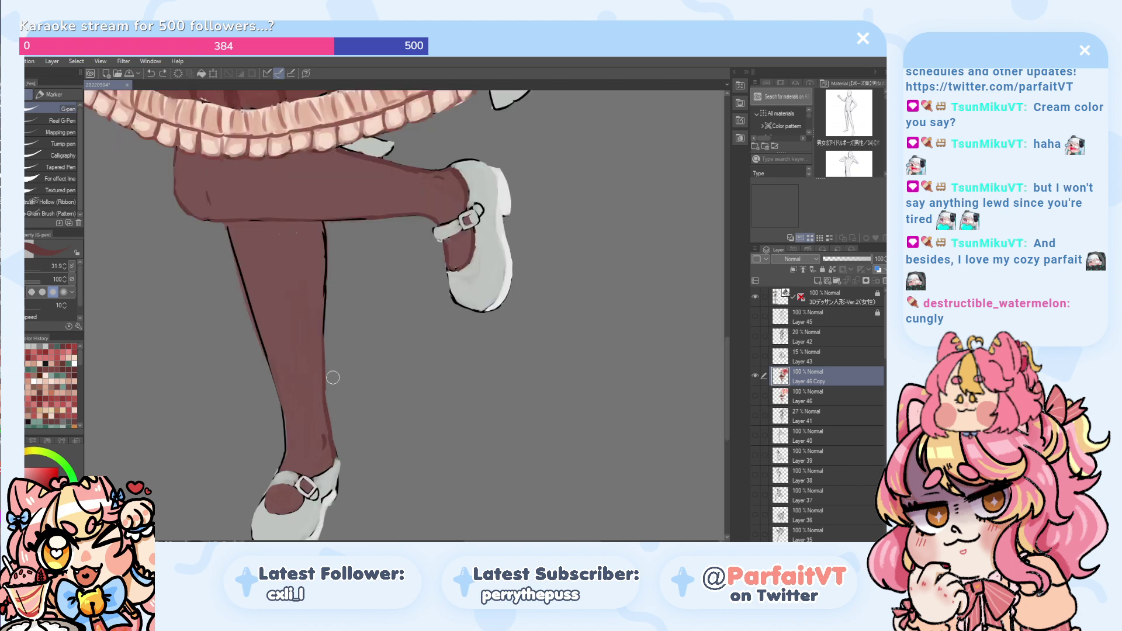
left_click_drag(332, 377, 336, 429)
key("ctrl+z")
mouse_move(342, 485)
left_mouse_down()
mouse_move(337, 457)
mouse_move(335, 503)
left_mouse_up()
key("ctrl+z")
key("ctrl+z")
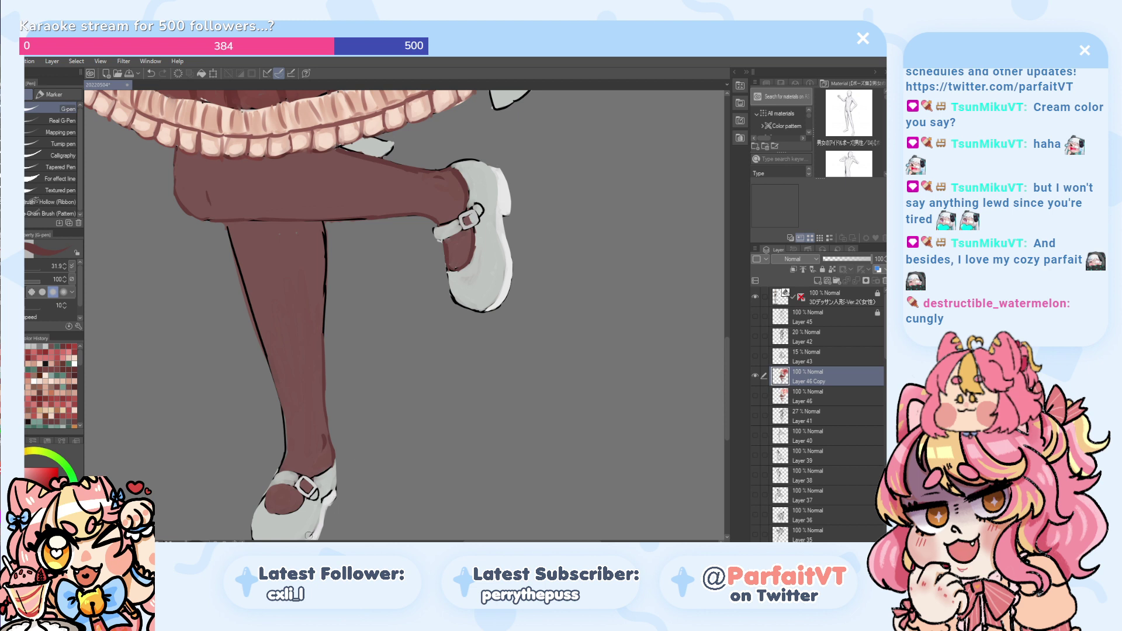
left_click(324, 438, "alt")
left_click_drag(324, 436, 328, 447)
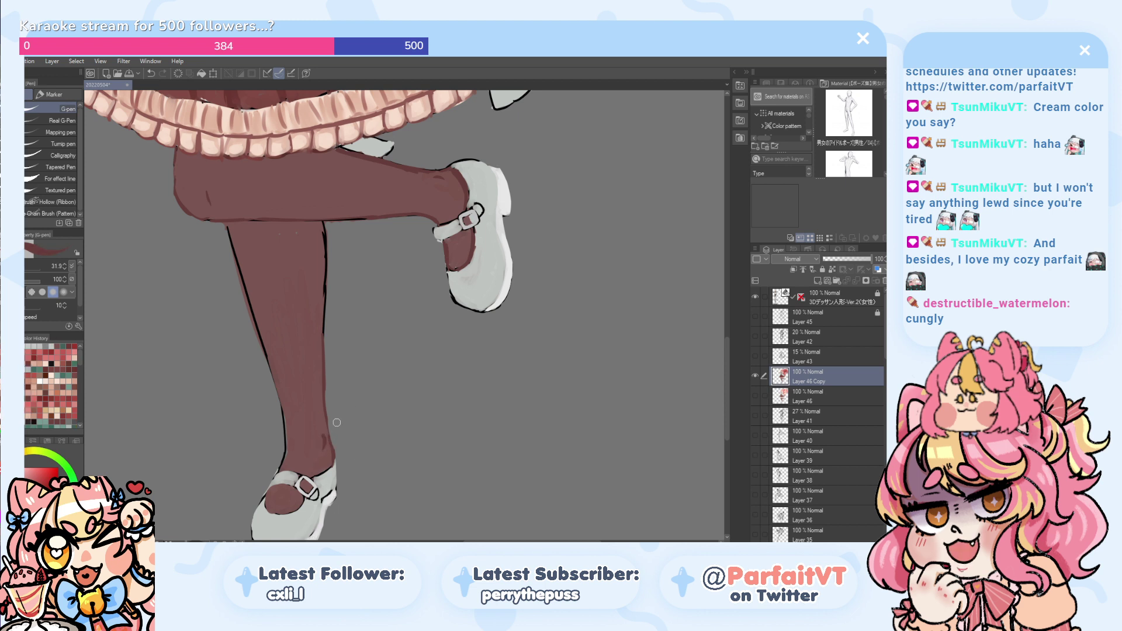
scroll(337, 422, "up", 1)
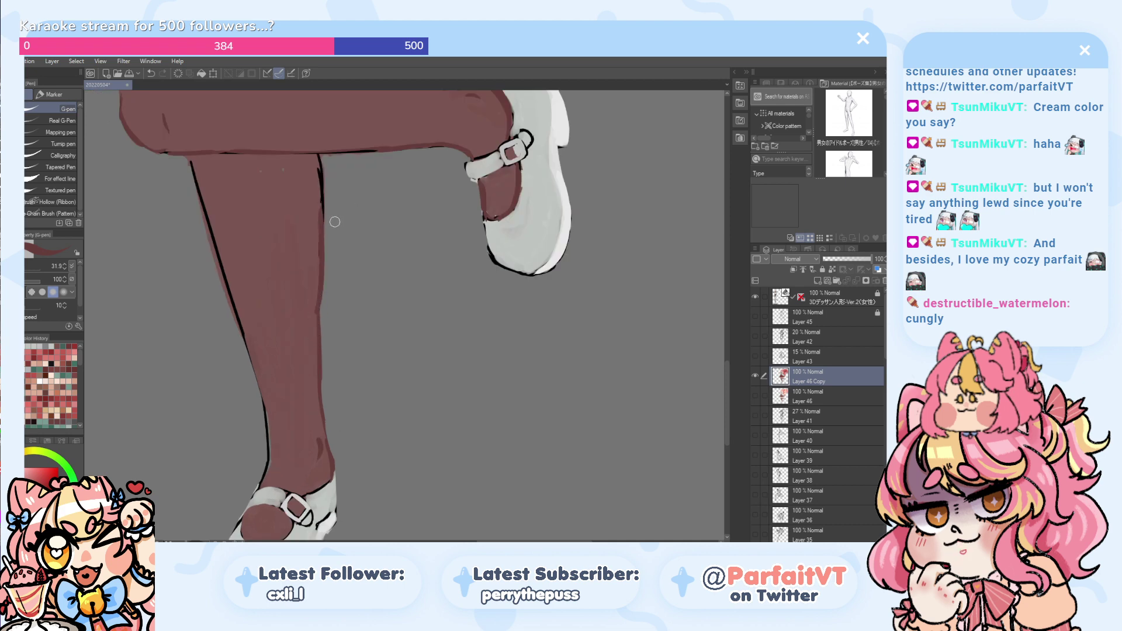
- Paint a dark reddish-brown shadow band across the top of the standing leg, directly beneath the raised leg
mouse_move(186, 237)
left_mouse_down()
mouse_move(240, 466)
mouse_move(336, 471)
mouse_move(344, 454)
left_mouse_up()
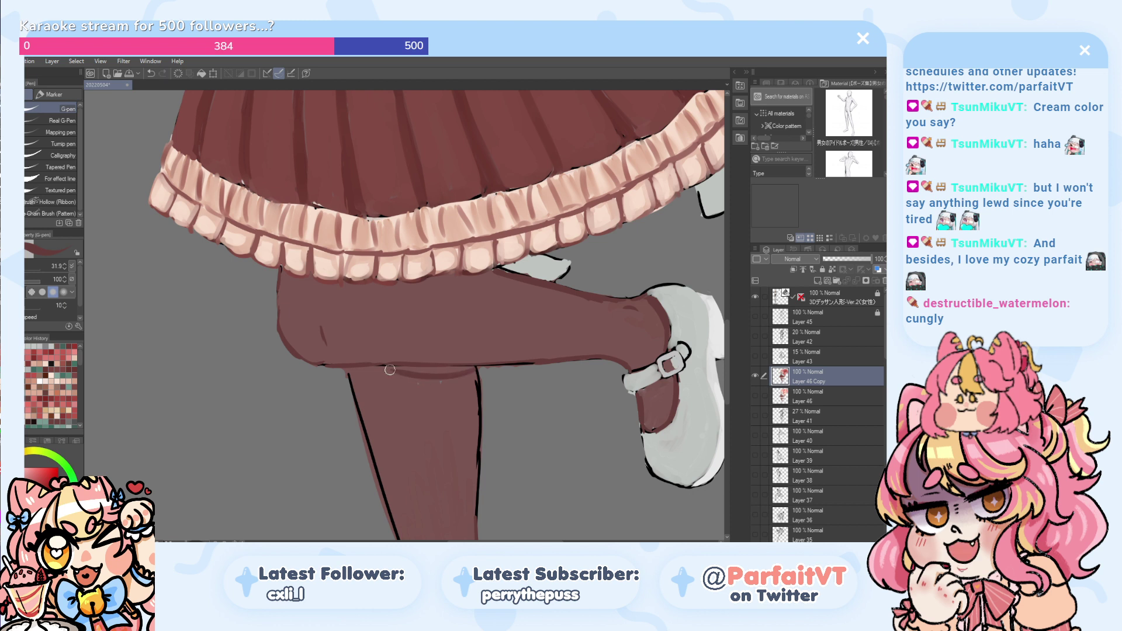
left_click_drag(476, 371, 386, 373)
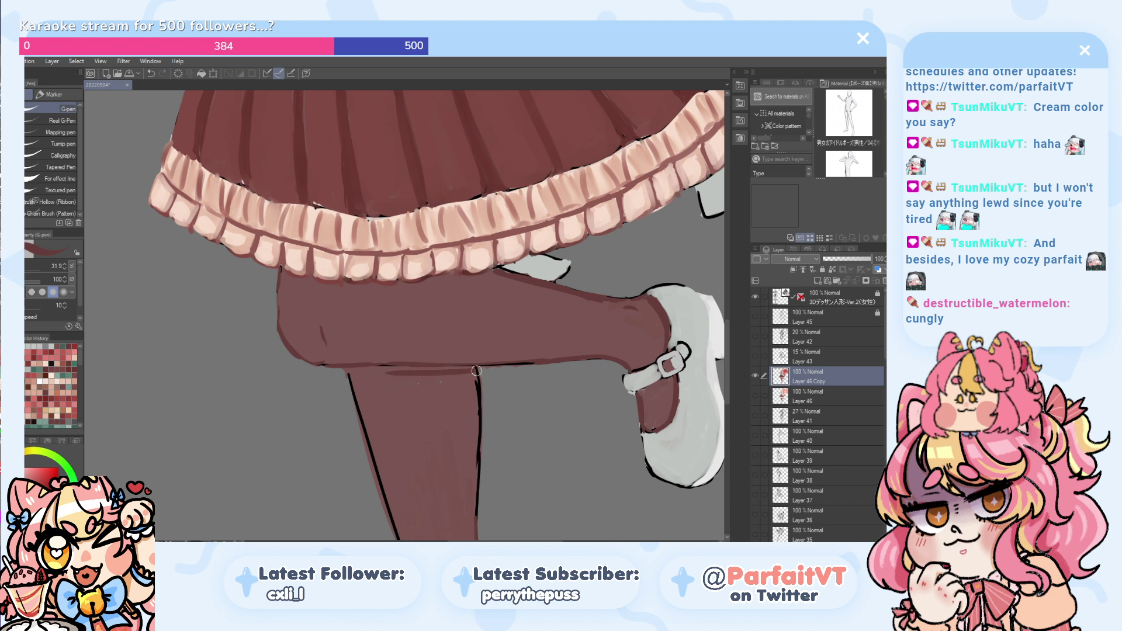
mouse_move(478, 368)
left_mouse_down()
mouse_move(384, 370)
mouse_move(361, 383)
mouse_move(406, 366)
mouse_move(351, 370)
left_mouse_up()
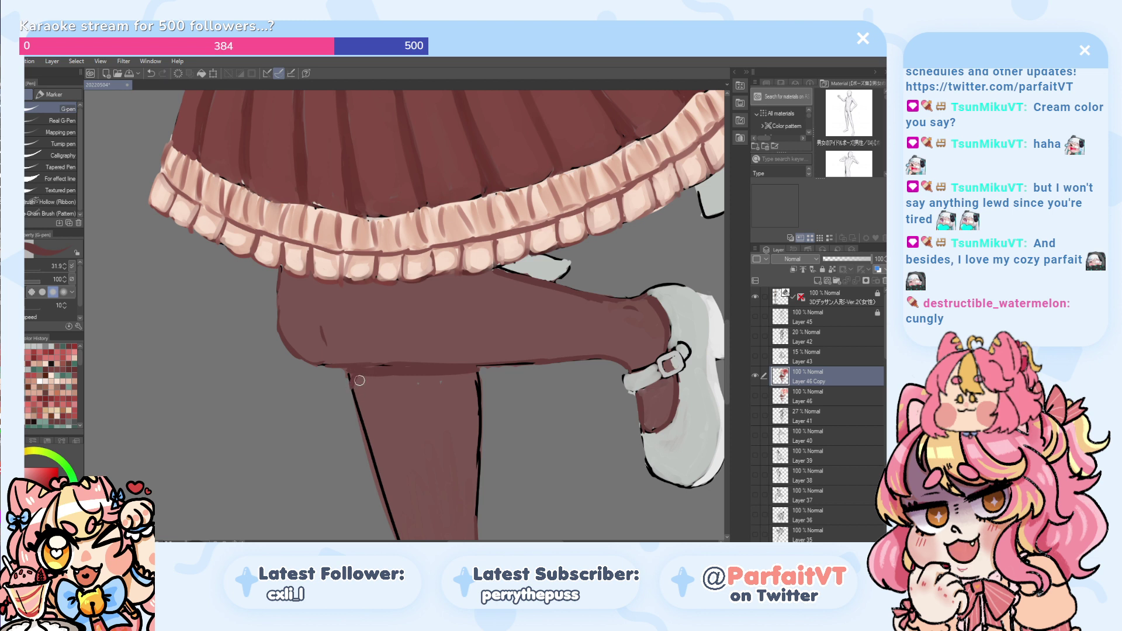
- Paint over the black outlines on both sides of the standing leg just below the raised leg in reddish brown
left_click_drag(359, 374, 379, 478)
key("ctrl+z")
mouse_move(476, 377)
left_mouse_down()
mouse_move(480, 453)
mouse_move(482, 428)
left_mouse_up()
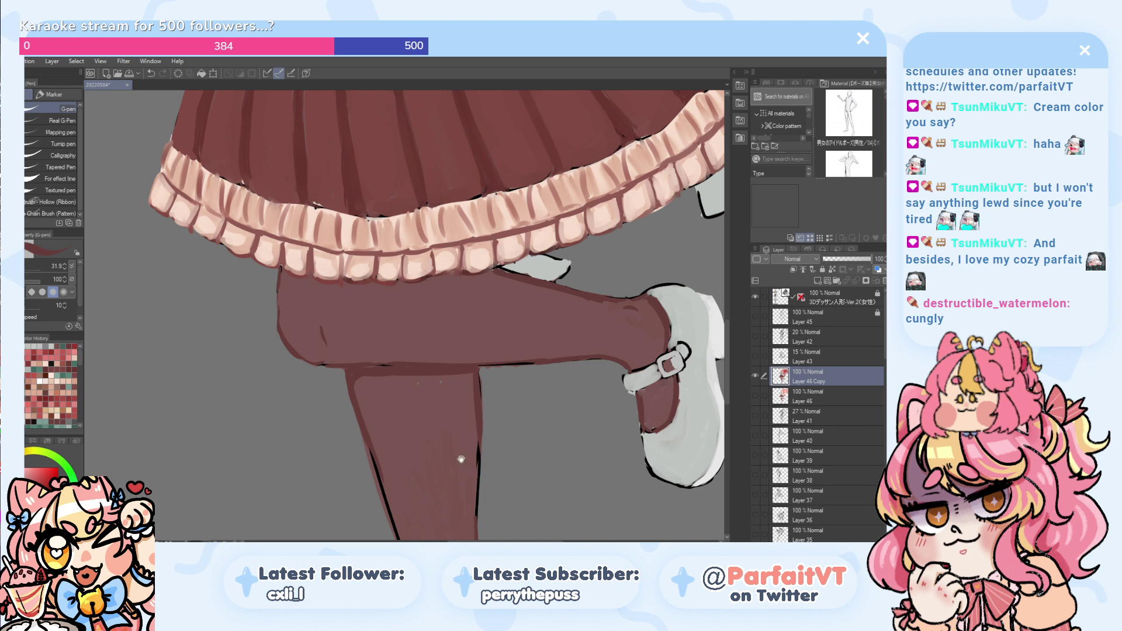
- Paint over the black rear outline along the middle of the standing leg in reddish brown, redoing the stroke until it fits
mouse_move(461, 459)
left_mouse_down()
mouse_move(457, 364)
mouse_move(478, 433)
left_mouse_up()
key("ctrl+z")
left_click_drag(475, 338, 473, 453)
key("ctrl+z")
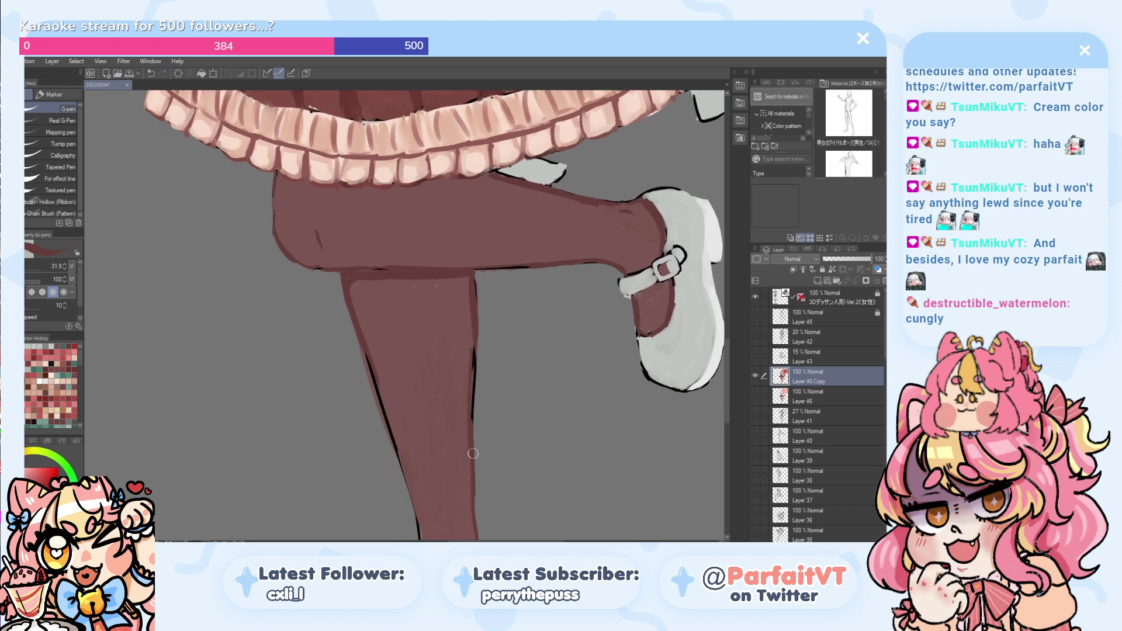
key("ctrl+z")
left_click_drag(477, 342, 472, 470)
key("ctrl+z")
left_click_drag(475, 343, 472, 473)
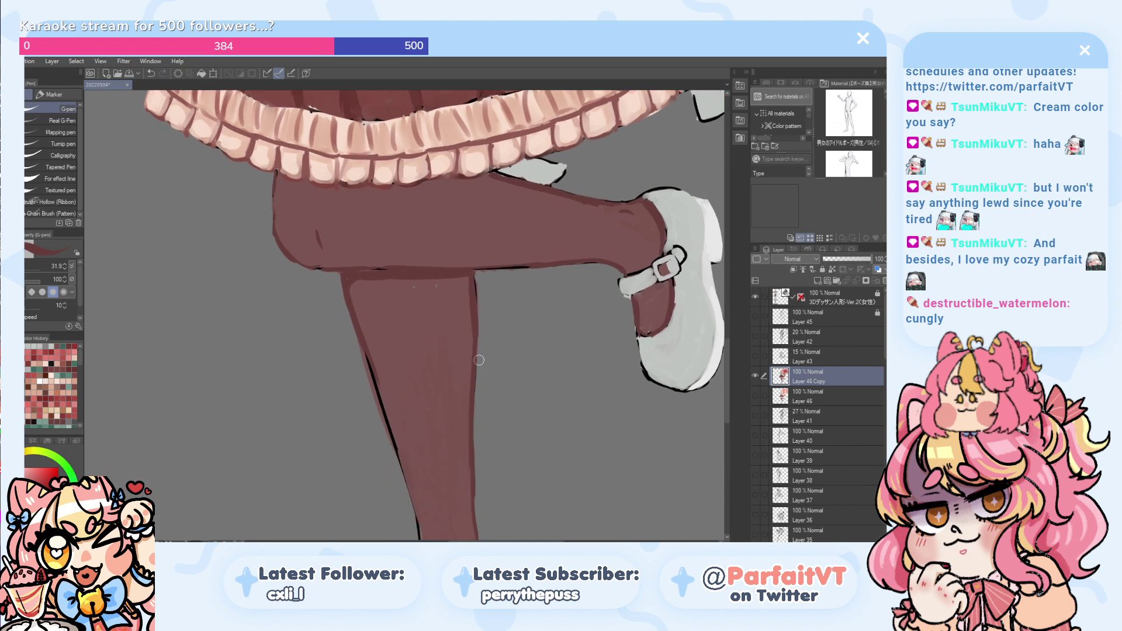
- Refine the reddish-brown rear edge of the standing leg from mid-calf down towards the ankle
mouse_move(482, 357)
left_mouse_down()
mouse_move(470, 513)
mouse_move(483, 410)
mouse_move(476, 471)
left_mouse_up()
key("ctrl+z")
key("ctrl+z")
left_click_drag(472, 421, 473, 492)
left_click_drag(481, 371, 472, 507)
key("ctrl+z")
mouse_move(473, 343)
left_mouse_down()
mouse_move(472, 523)
mouse_move(484, 449)
mouse_move(478, 347)
mouse_move(478, 512)
mouse_move(474, 412)
mouse_move(473, 490)
left_mouse_up()
scroll(484, 440, "down", 1)
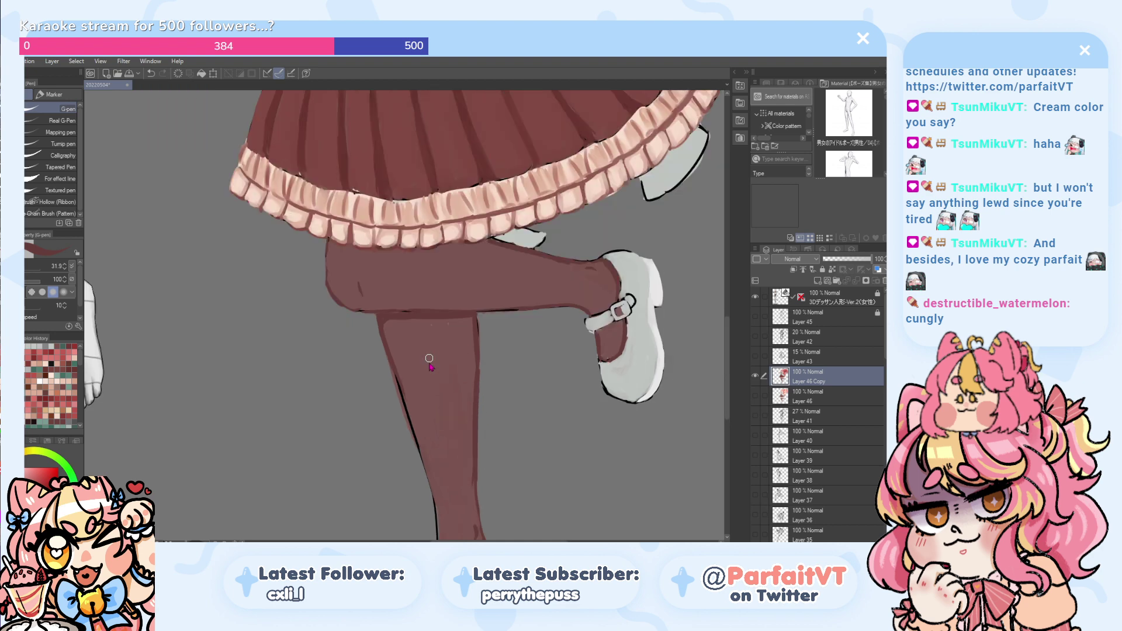
- Recolour the black front outline of the standing leg, from below the raised knee to the lower shin, in dark reddish brown
scroll(433, 363, "down", 2)
scroll(440, 368, "up", 1)
mouse_move(401, 349)
left_mouse_down()
mouse_move(438, 501)
mouse_move(420, 394)
left_mouse_up()
key("ctrl+z")
key("ctrl+z")
key("ctrl+z")
scroll(441, 460, "up", 1)
key("ctrl+z")
key("ctrl+z")
left_click_drag(435, 459, 414, 367)
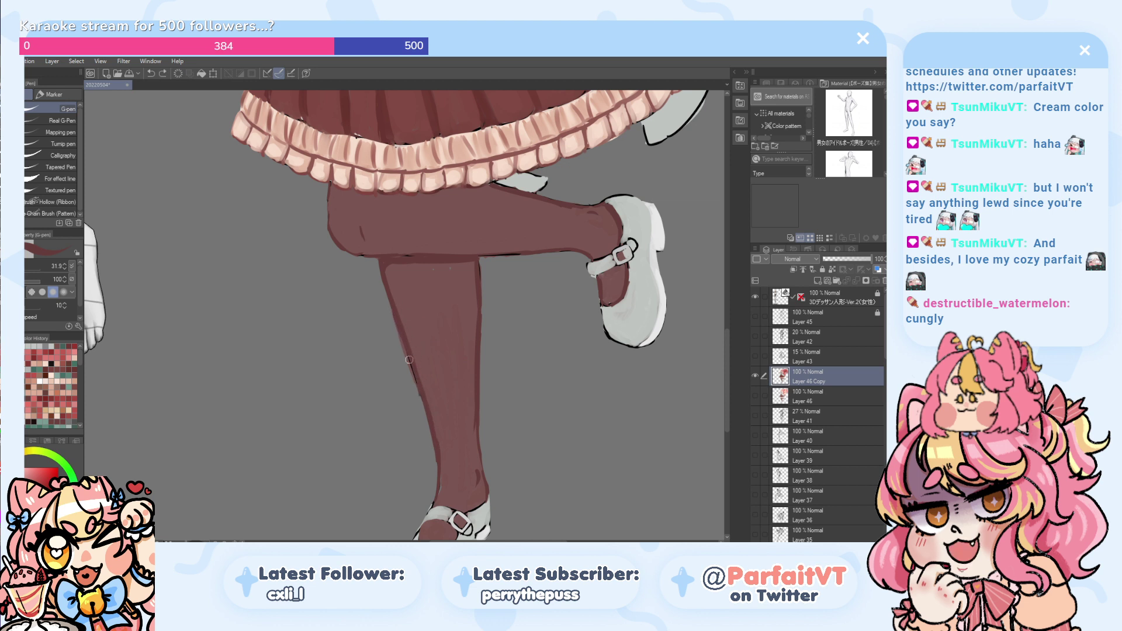
mouse_move(424, 376)
left_mouse_down()
mouse_move(449, 475)
mouse_move(439, 351)
left_mouse_up()
key("ctrl+z")
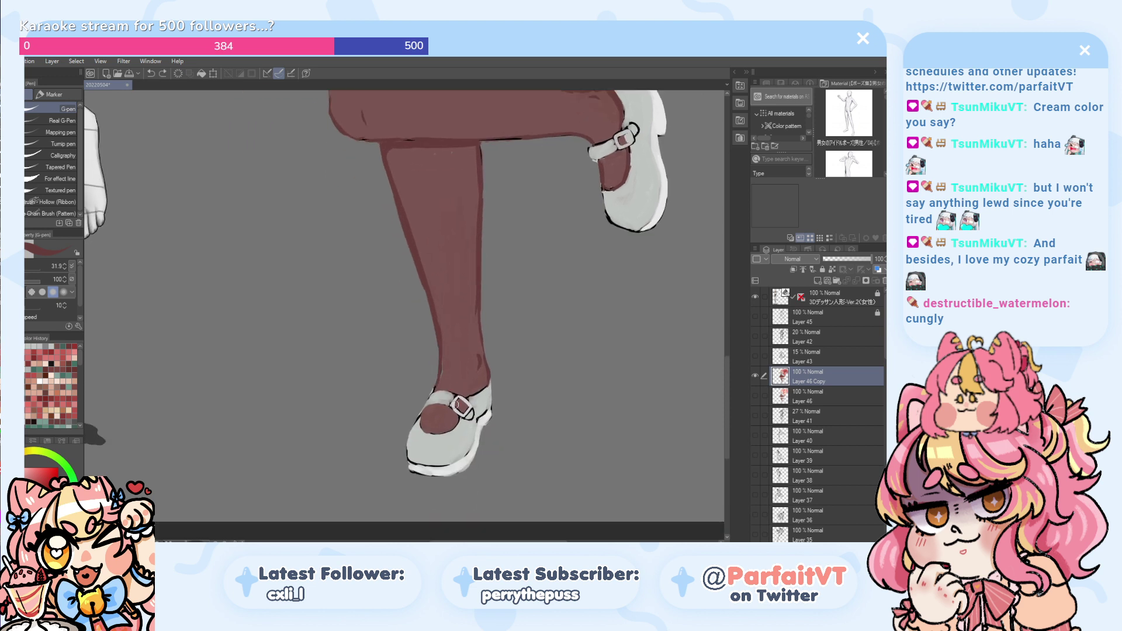
- Paint over the front line at the standing leg's ankle above the shoe, and touch up the shin's front edge in reddish brown
scroll(458, 404, "up", 2)
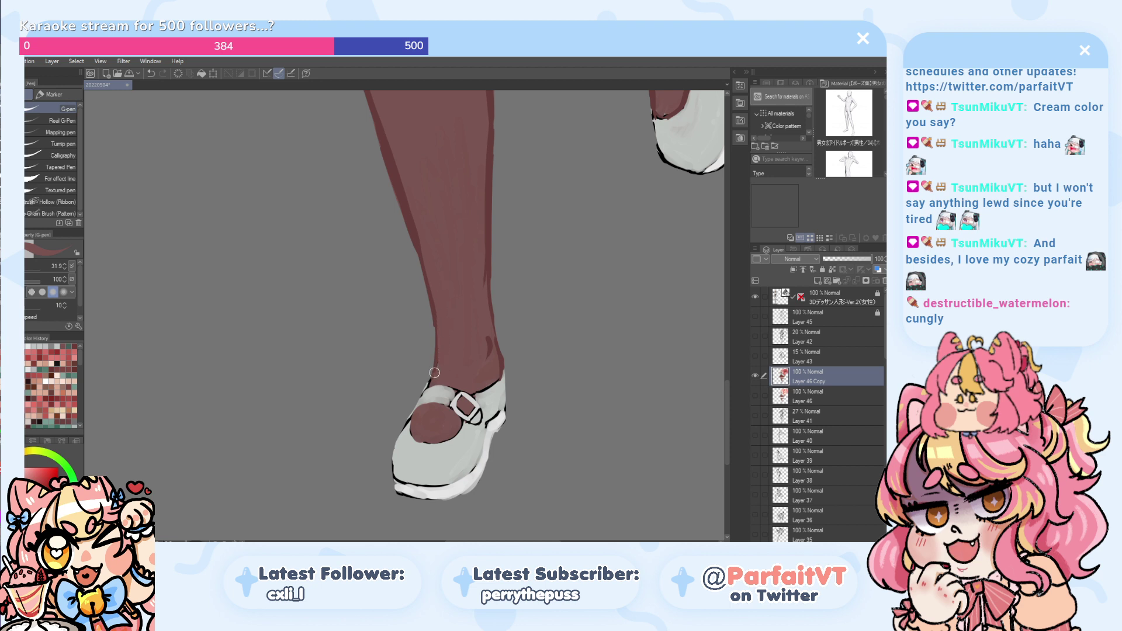
left_click_drag(435, 375, 439, 341)
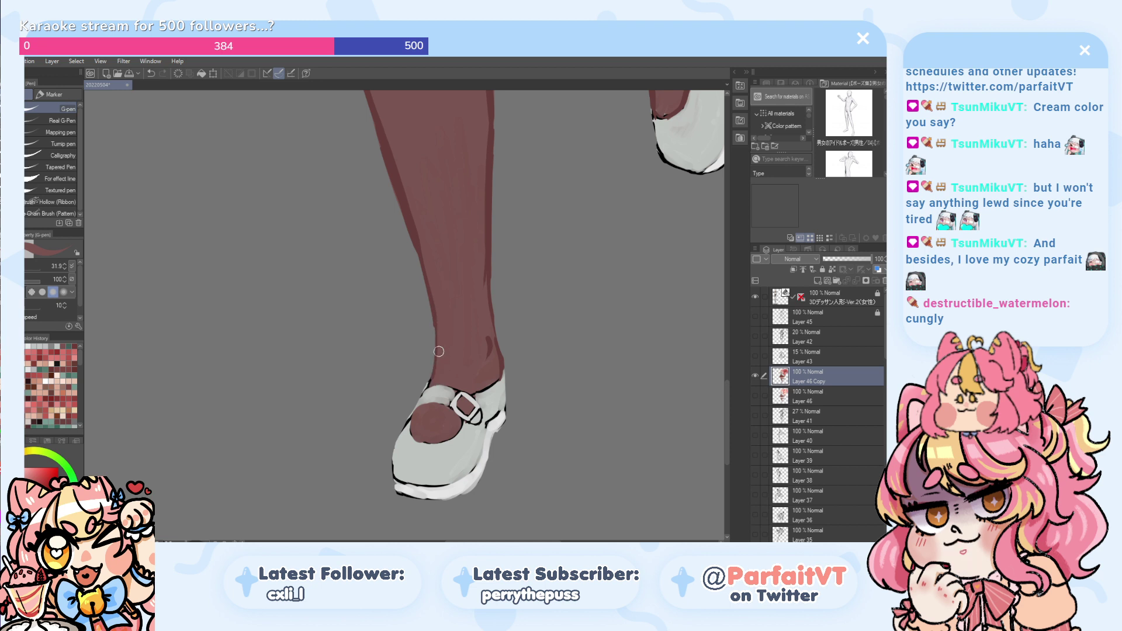
left_click_drag(386, 169, 445, 321)
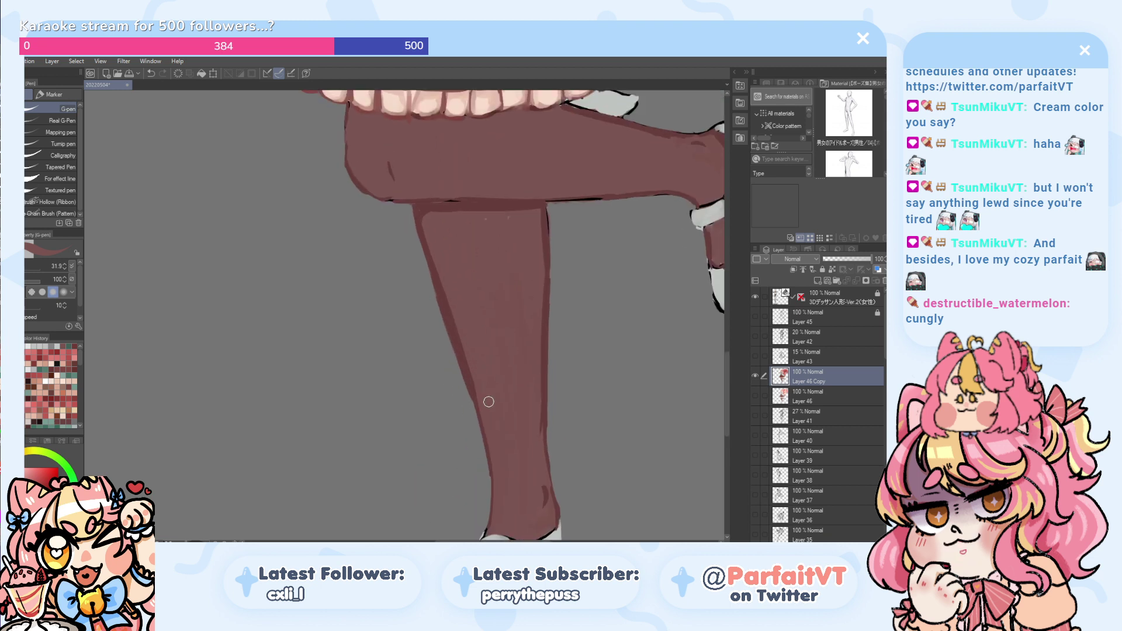
left_click_drag(443, 281, 465, 358)
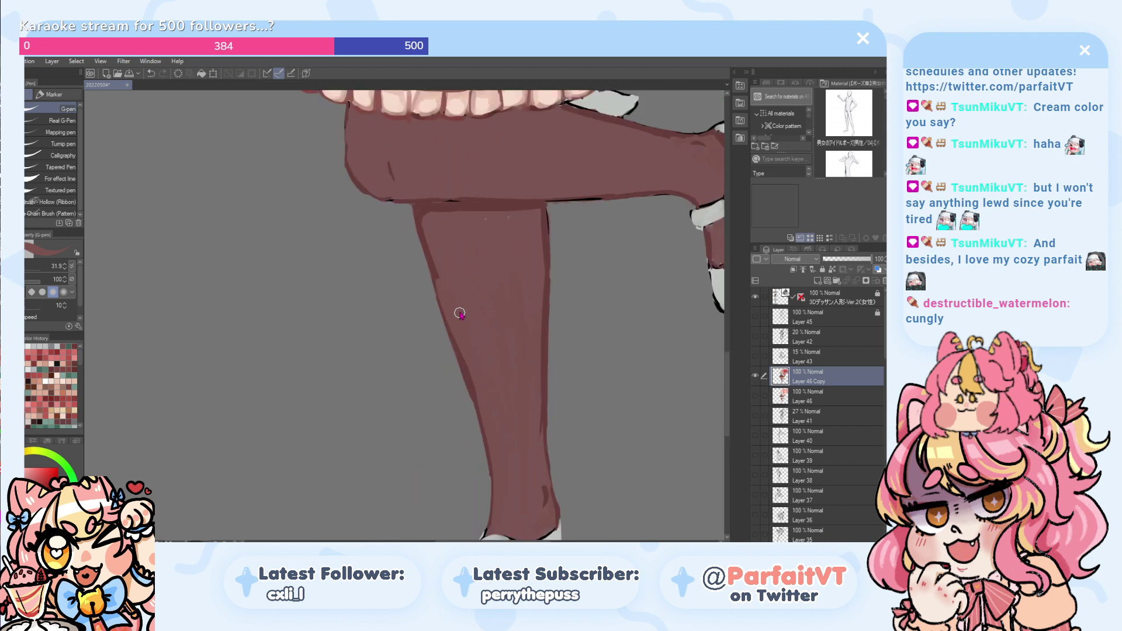
key("ctrl+z")
left_click_drag(455, 311, 449, 302)
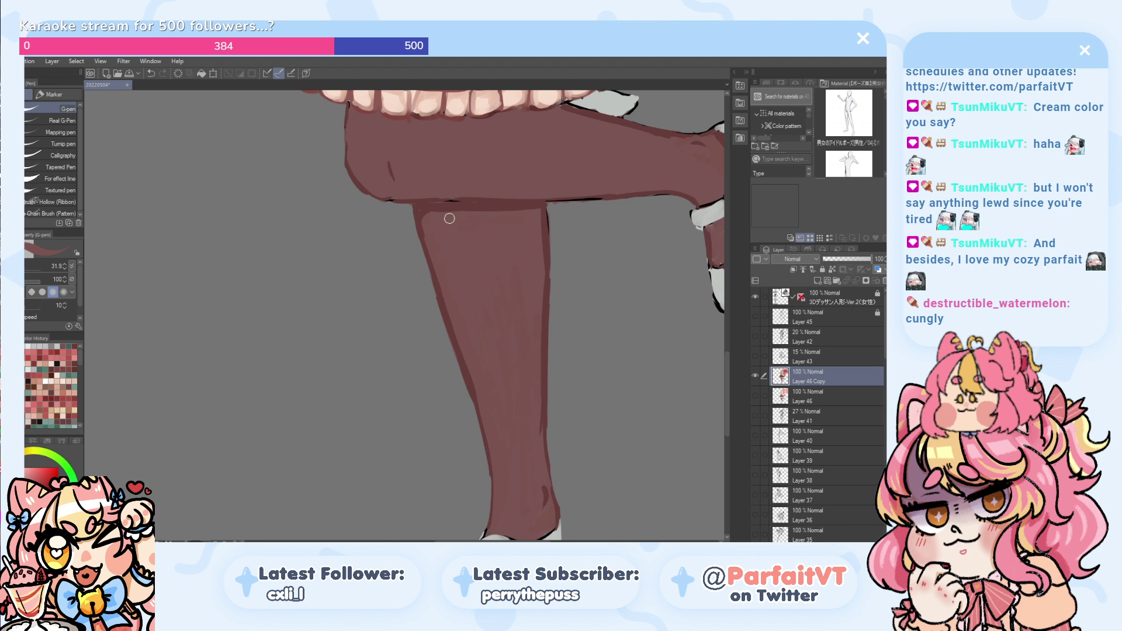
- Fill out the shadow band at the top of the standing leg and strengthen the calf's lower rear line in reddish brown
left_click_drag(529, 211, 428, 210)
key("ctrl+z")
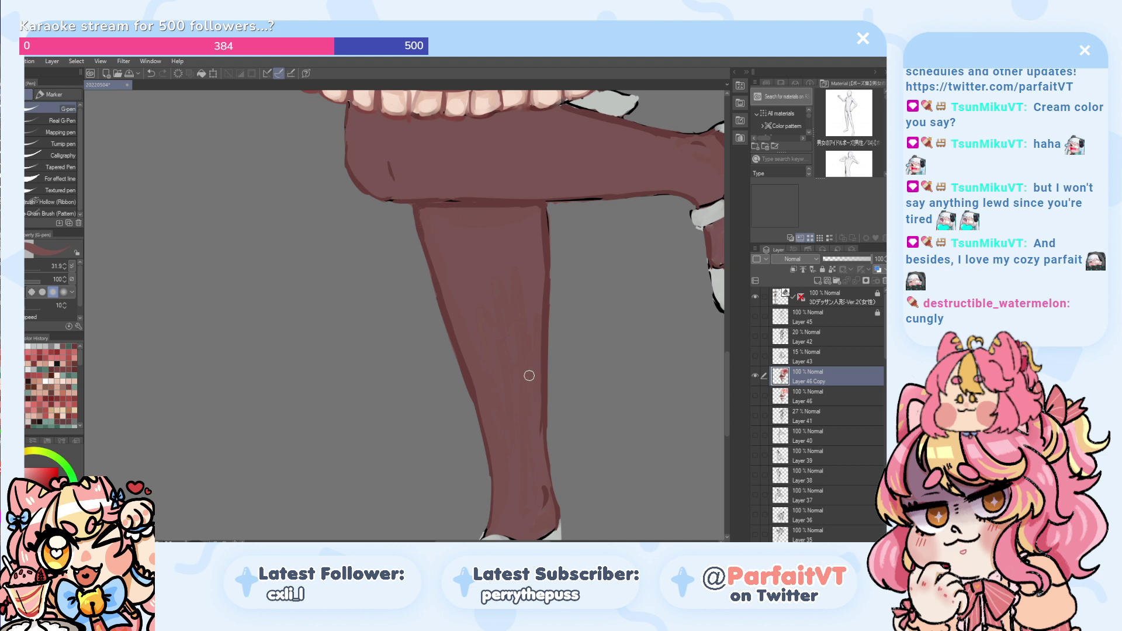
left_click_drag(540, 369, 544, 450)
left_click_drag(547, 296, 538, 422)
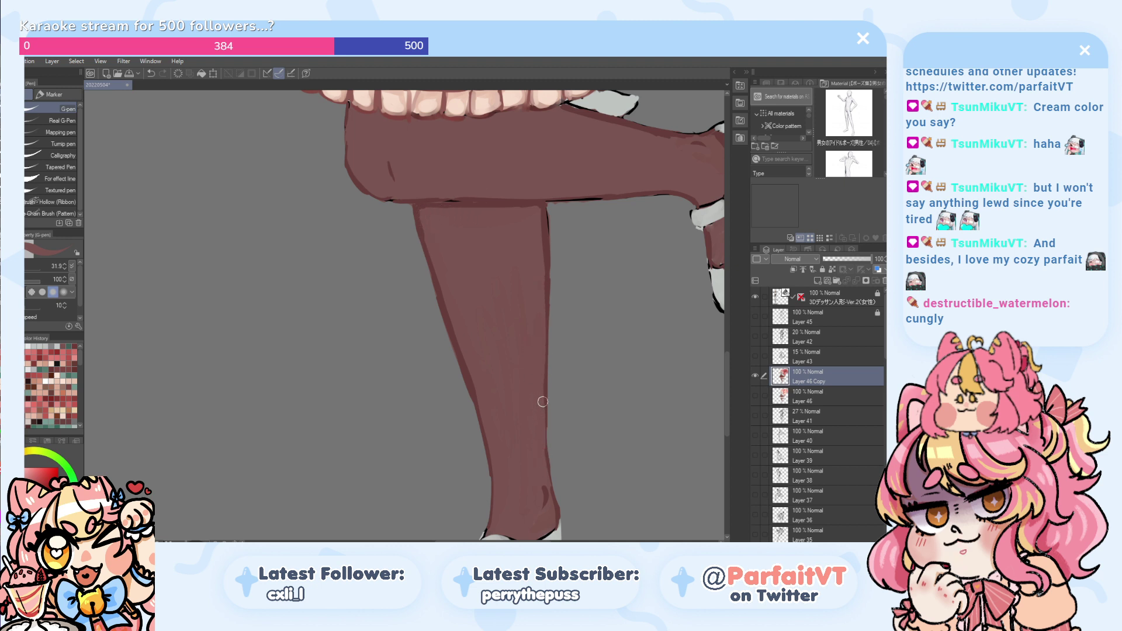
scroll(456, 369, "down", 3)
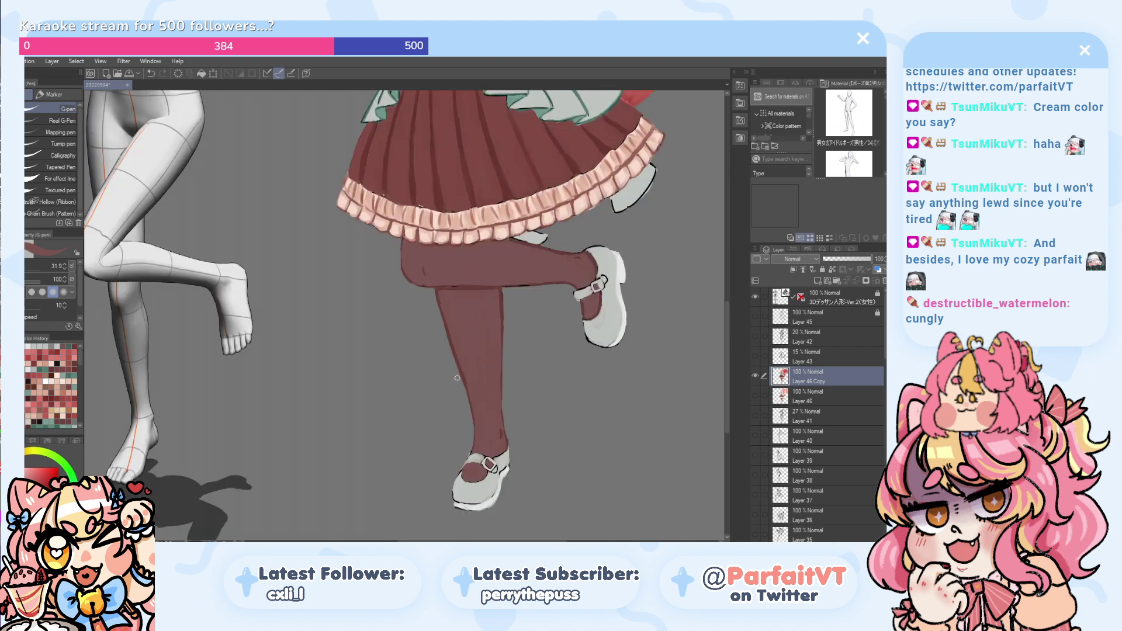
- Sample the dark reddish brown of the rear line and paint a wide shading stripe down the rear side of the standing leg
scroll(492, 291, "up", 2)
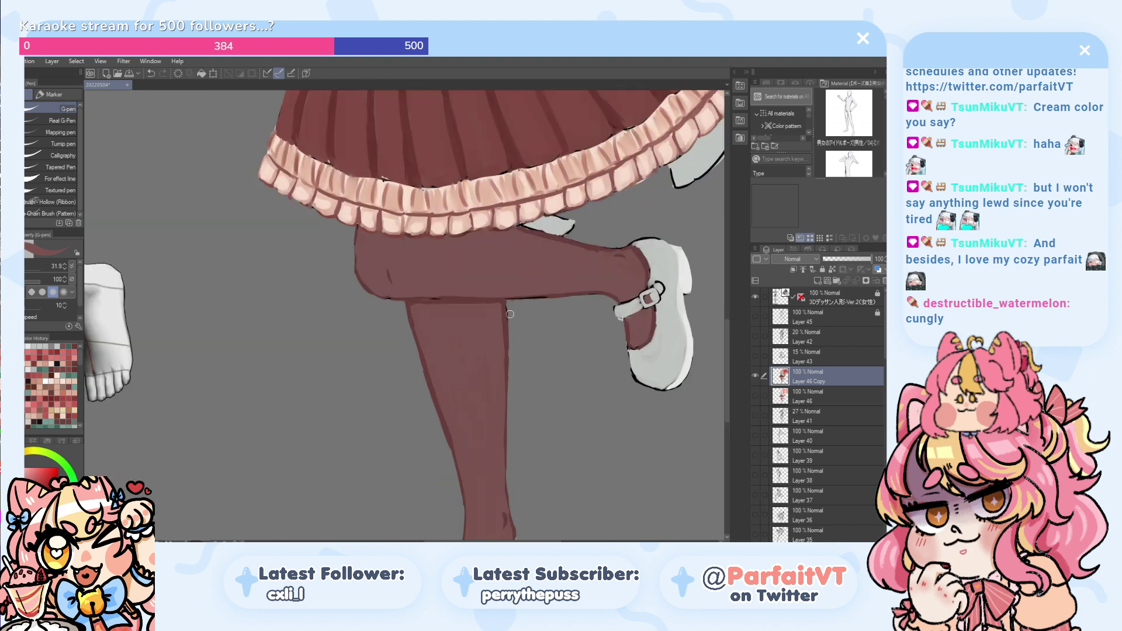
left_click(508, 309, "alt")
left_click_drag(490, 300, 492, 419)
key("ctrl+z")
left_click(507, 324, "alt")
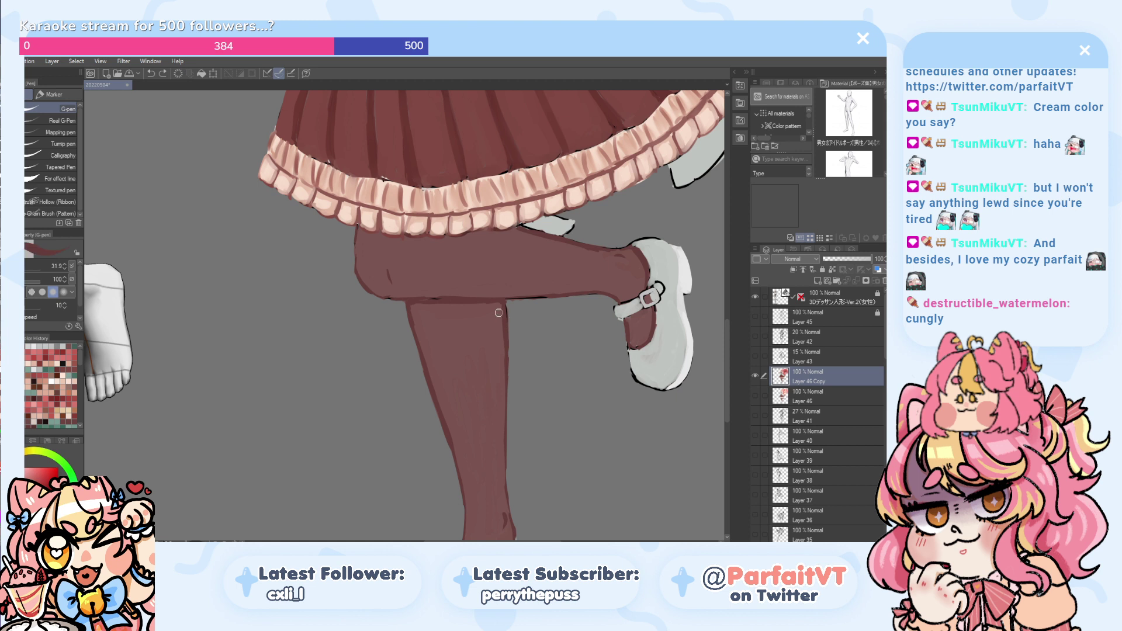
left_click_drag(493, 305, 501, 436)
key("ctrl+z")
mouse_move(494, 305)
left_mouse_down()
mouse_move(498, 433)
mouse_move(493, 305)
mouse_move(499, 430)
left_mouse_up()
left_click_drag(499, 367, 496, 311)
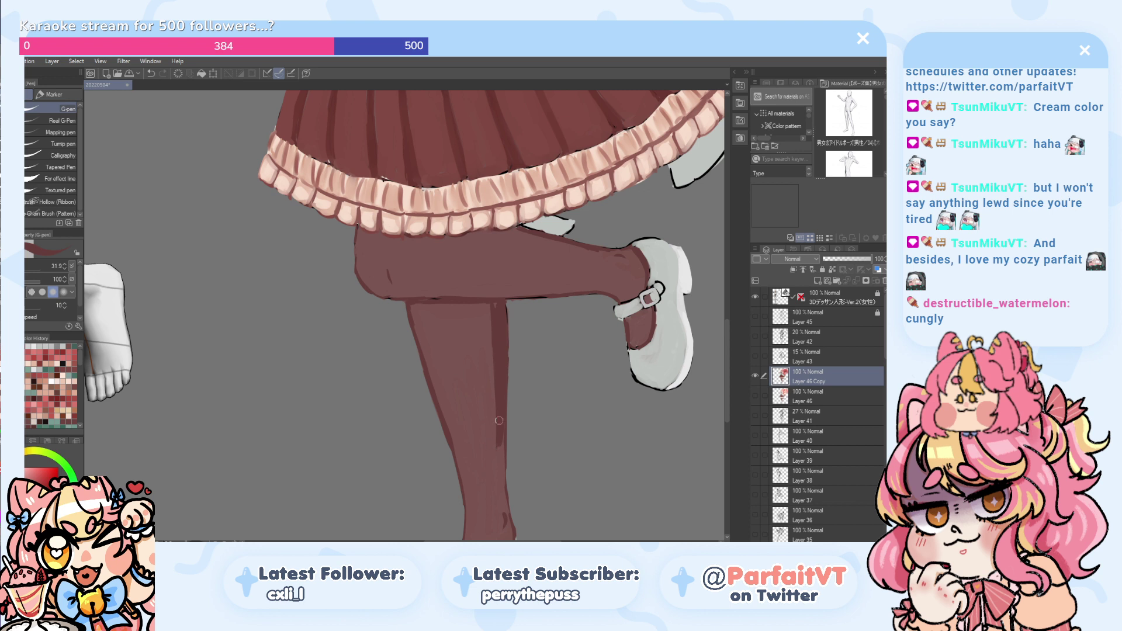
mouse_move(499, 444)
left_mouse_down()
mouse_move(500, 486)
mouse_move(501, 422)
mouse_move(512, 521)
left_mouse_up()
key("ctrl+z")
key("ctrl+z")
left_click_drag(498, 369, 500, 470)
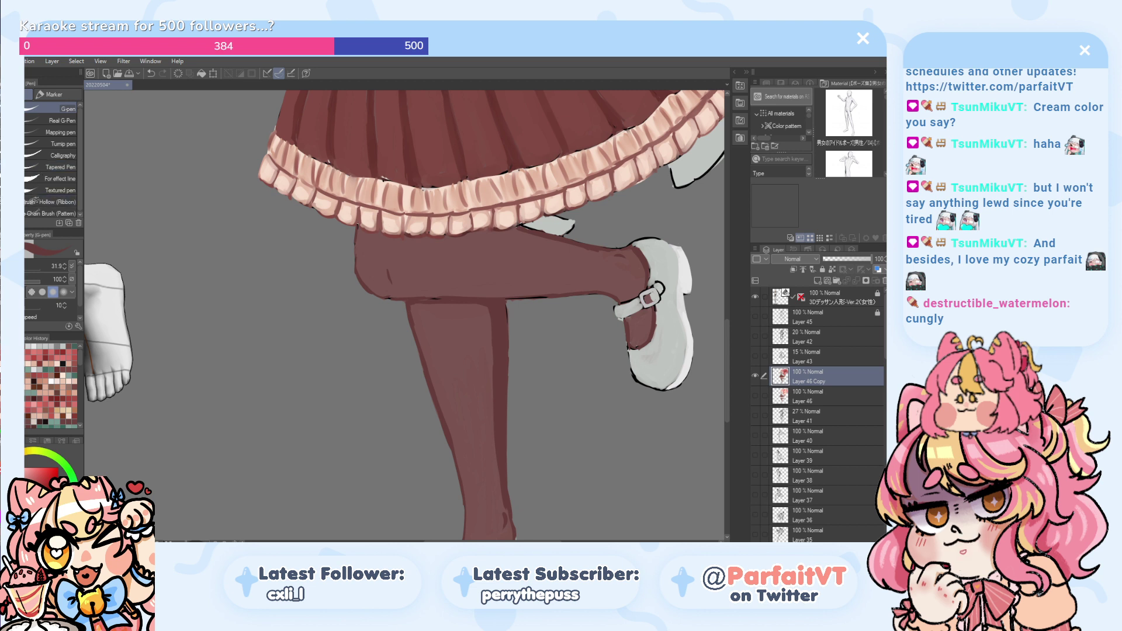
- Shade the front side of the standing leg from below the raised knee down the shin with the Transparent watercolor brush
key("p")
key("b")
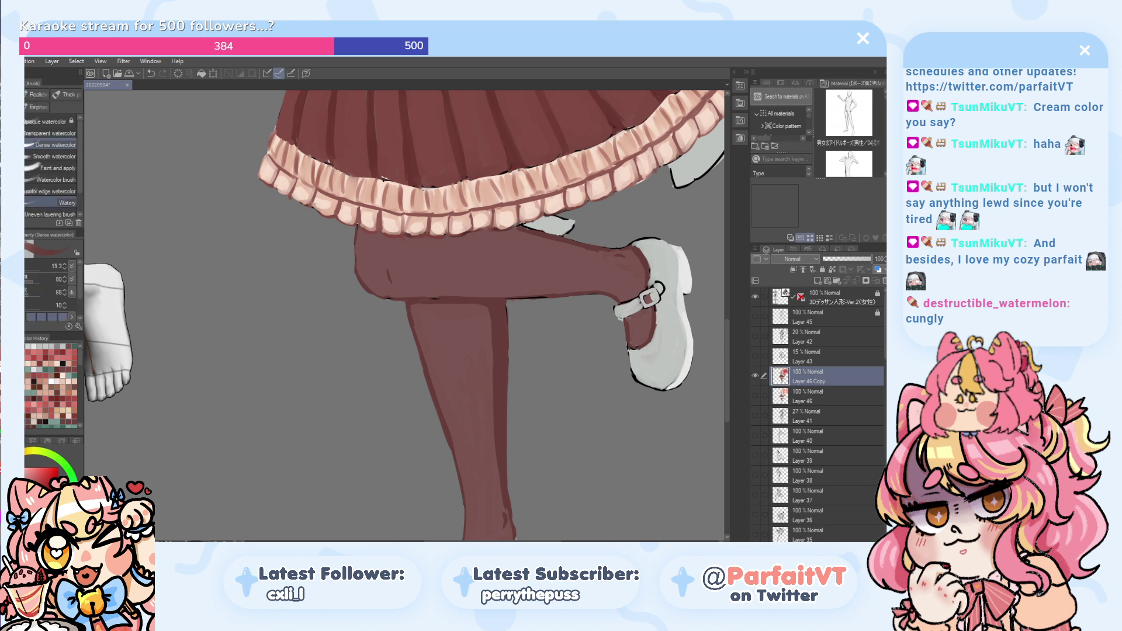
left_click(50, 133)
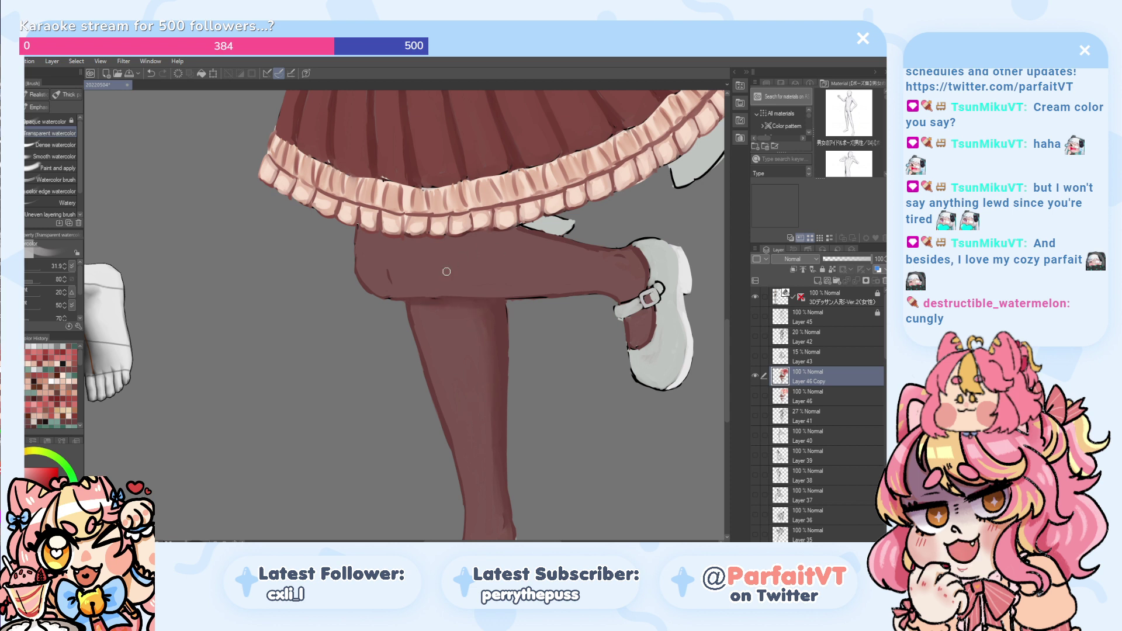
scroll(447, 272, "up", 3)
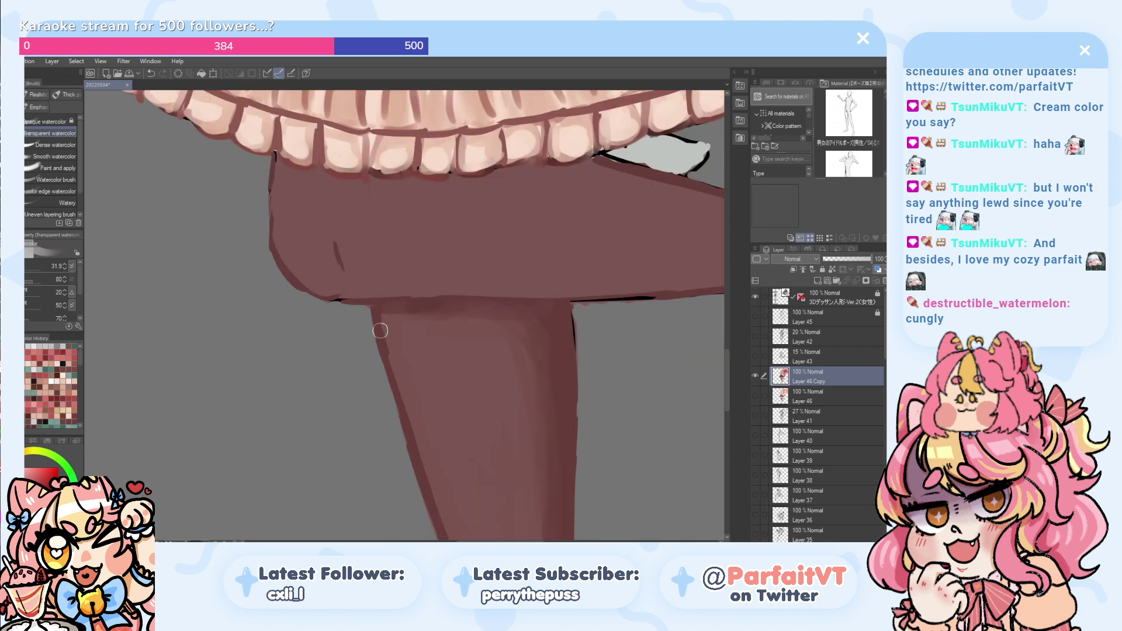
mouse_move(380, 331)
left_mouse_down()
mouse_move(392, 355)
mouse_move(380, 316)
mouse_move(411, 426)
left_mouse_up()
left_click_drag(425, 472, 396, 273)
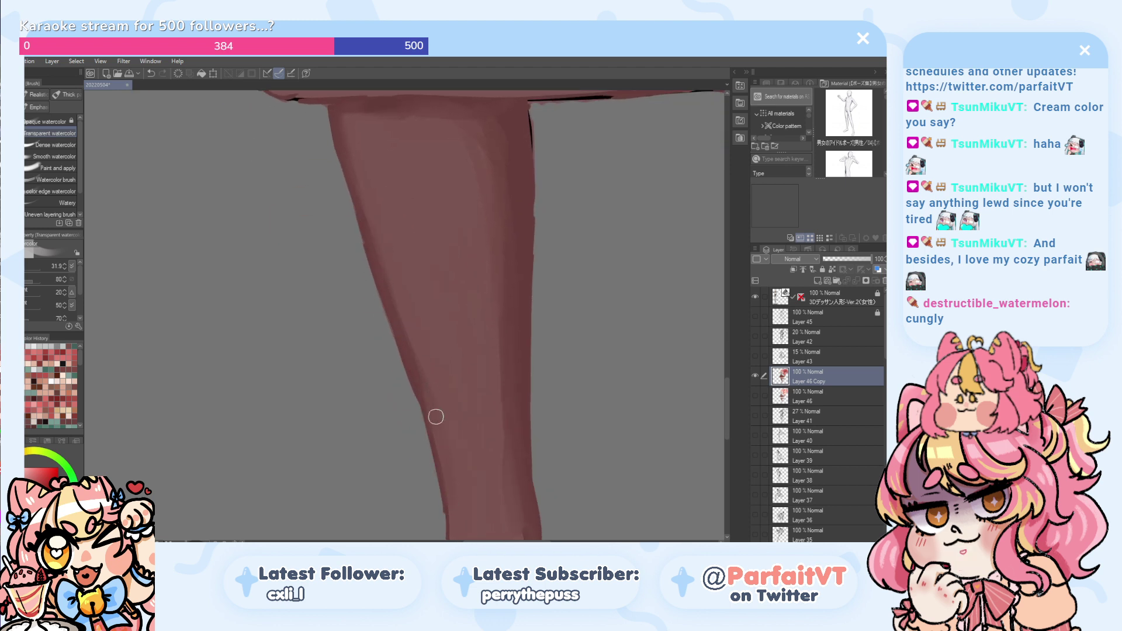
scroll(449, 473, "down", 5)
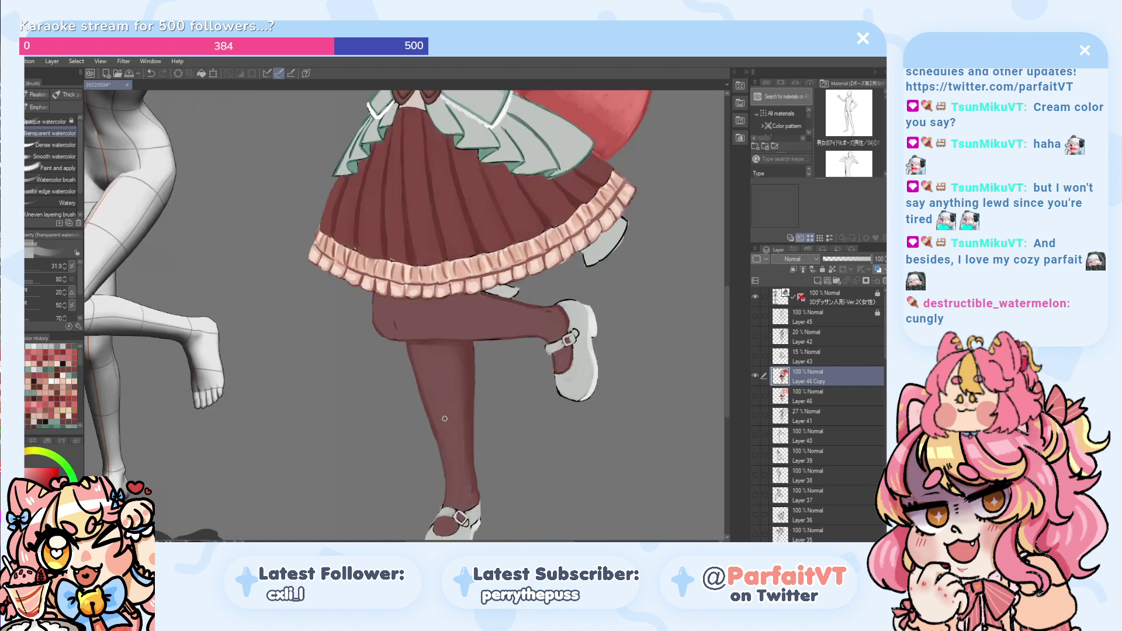
scroll(445, 418, "up", 3)
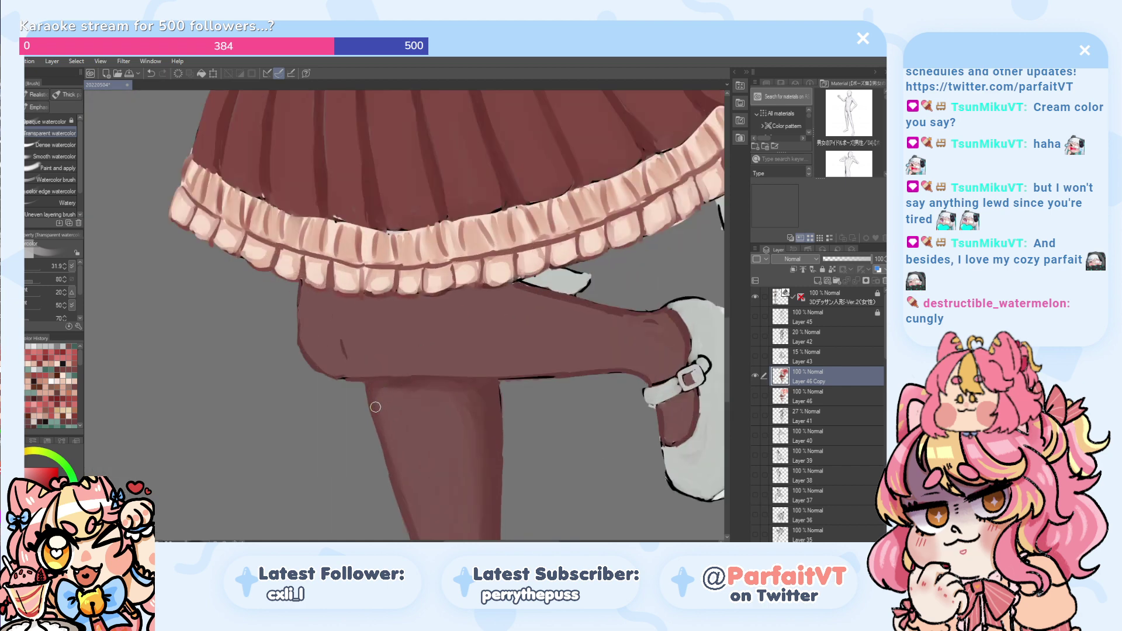
scroll(402, 390, "down", 1)
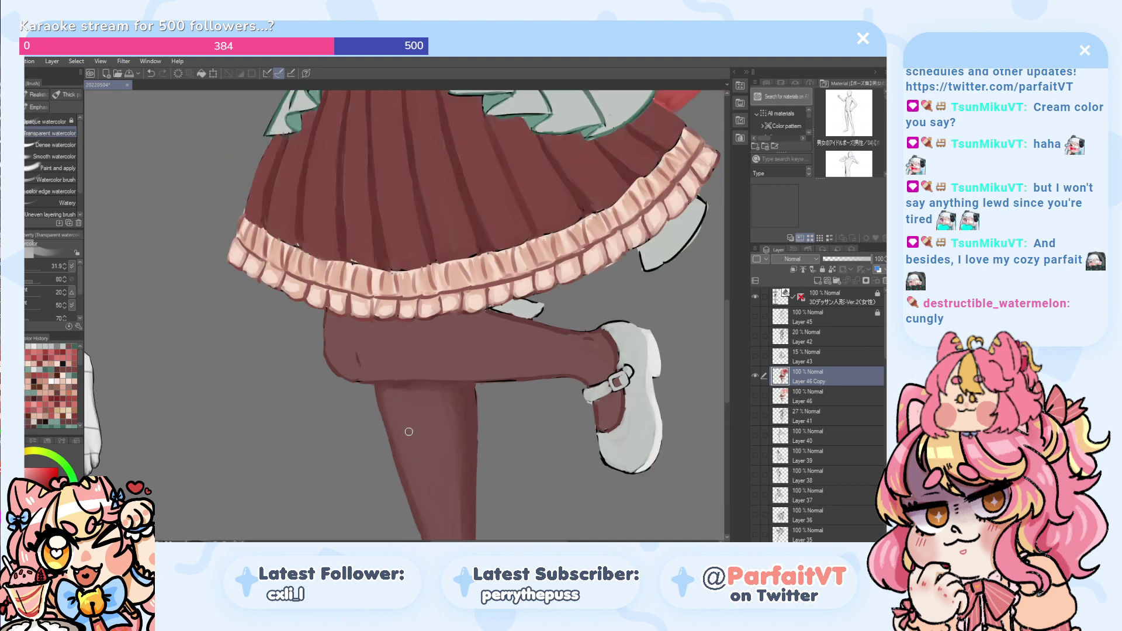
left_click_drag(426, 495, 368, 216)
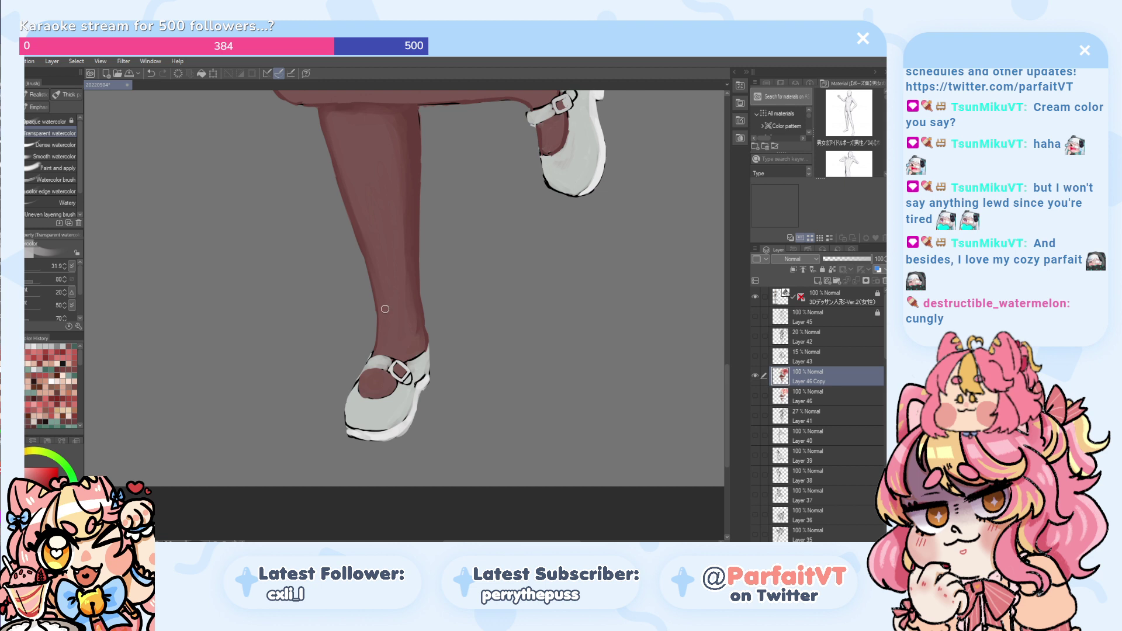
- Soften the shading at the rear of the standing leg's ankle, just above the shoe, using the Transparent watercolor brush
scroll(385, 309, "up", 2)
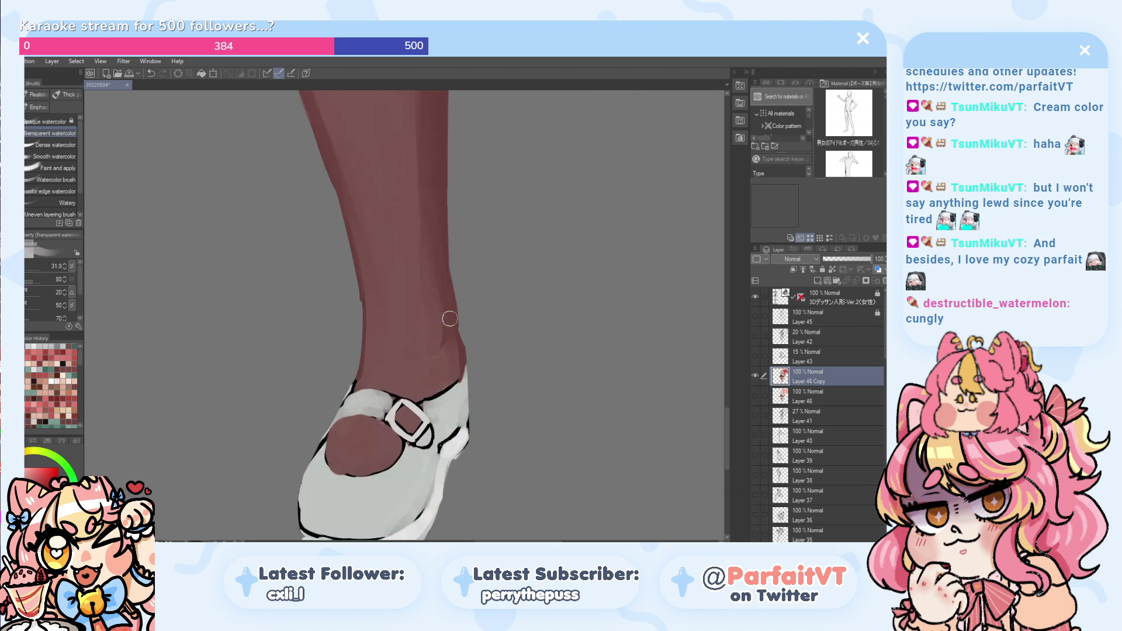
left_click_drag(450, 319, 447, 325)
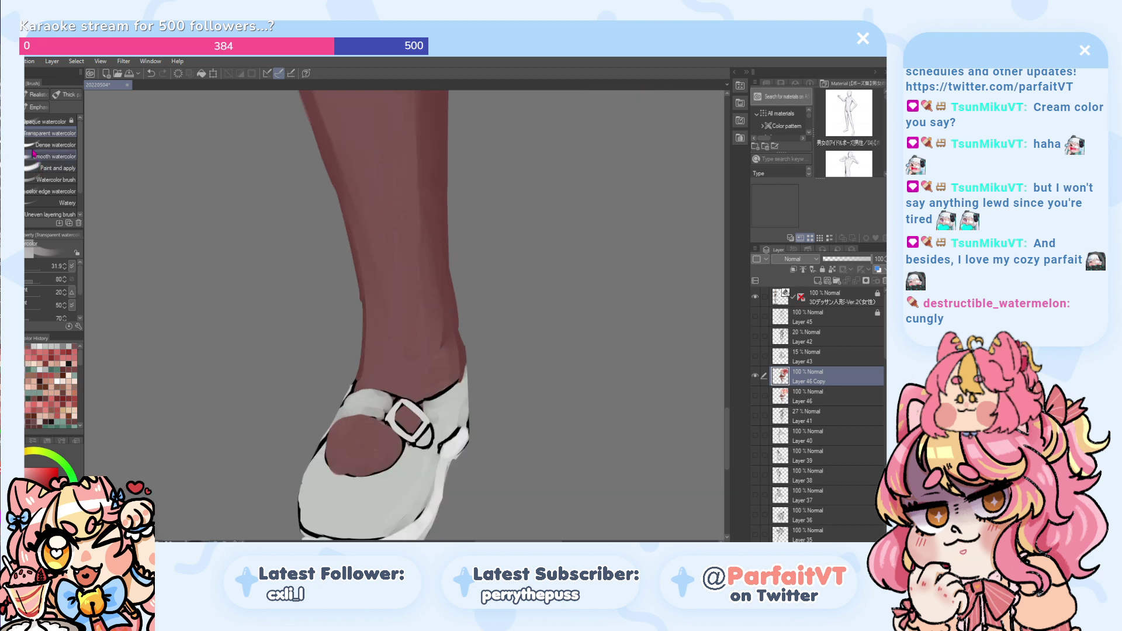
left_click(41, 145)
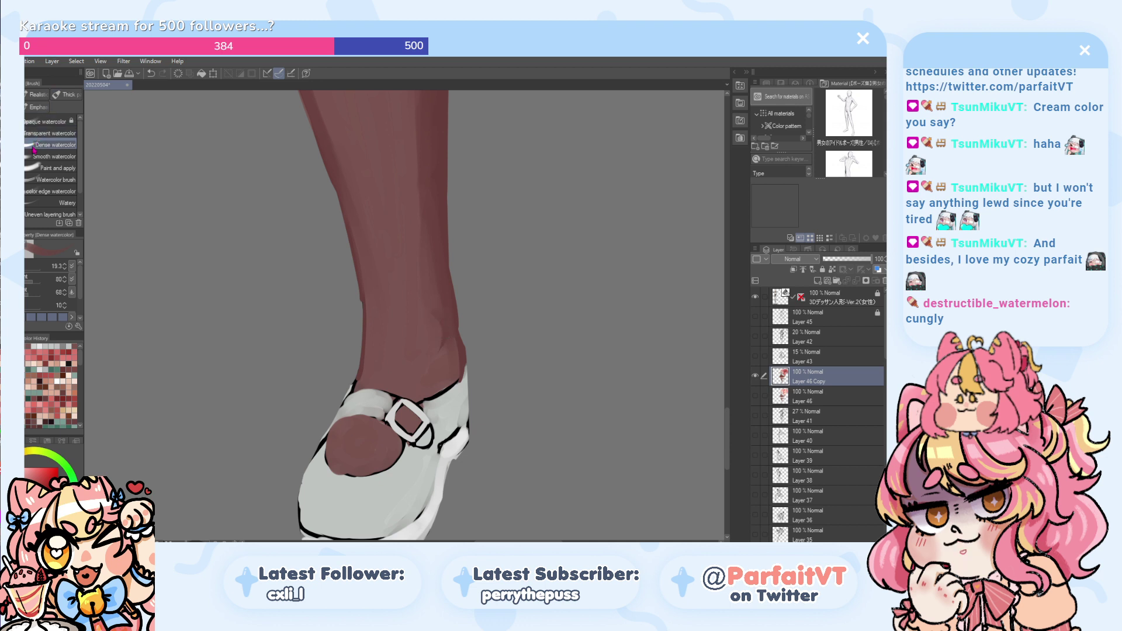
left_click(46, 133)
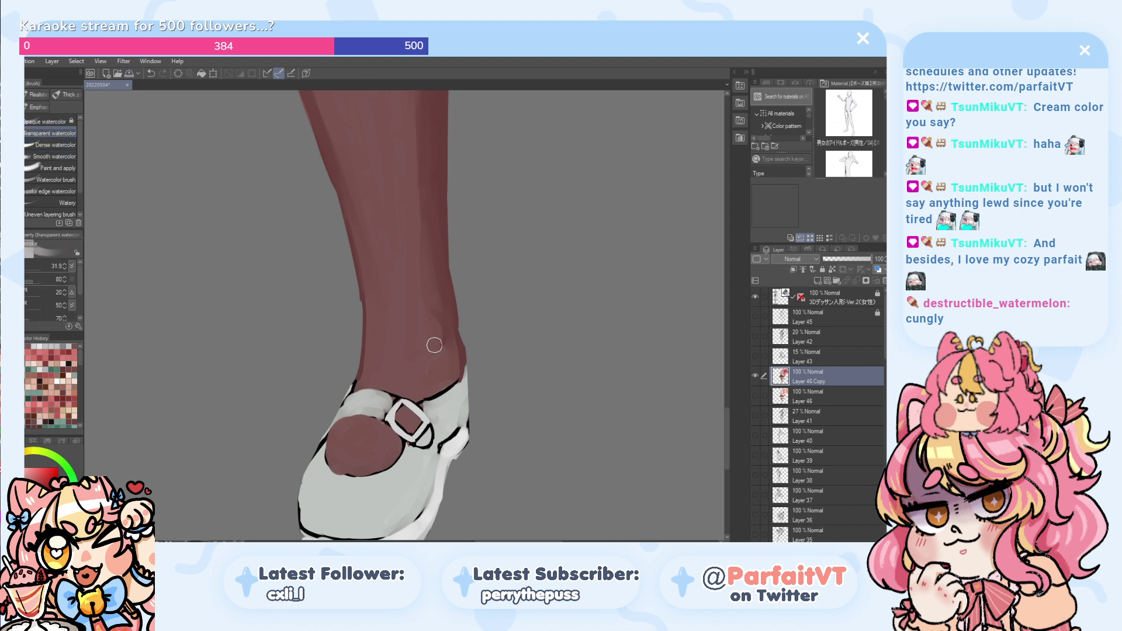
scroll(403, 308, "down", 4)
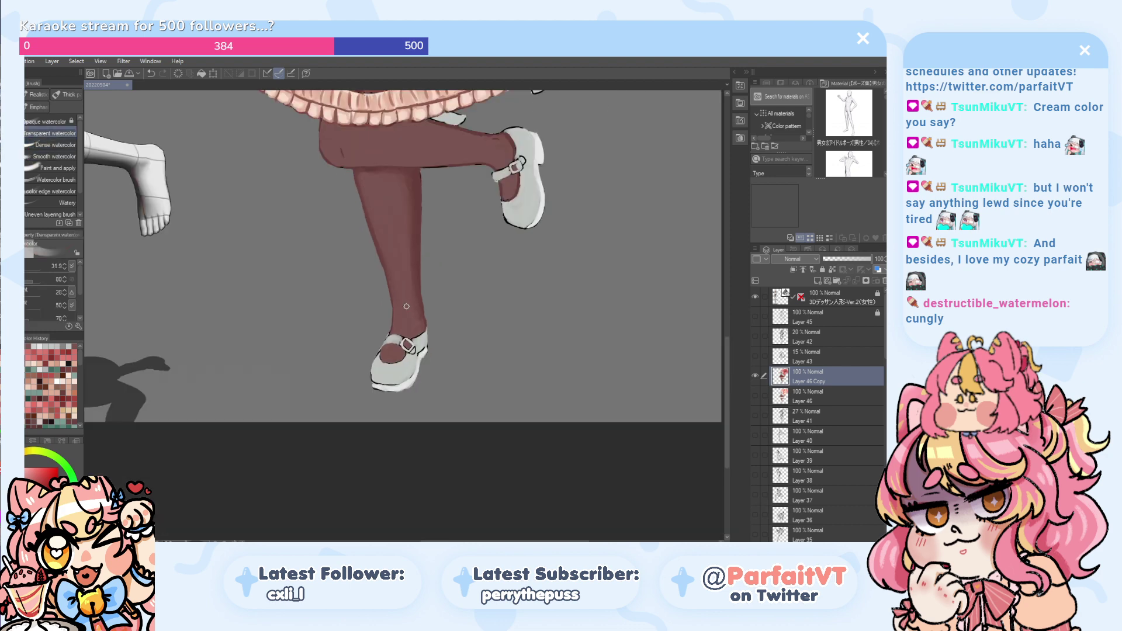
- Brush soft Transparent watercolor shading along the raised leg, from the ankle back toward the knee
left_click_drag(334, 246, 326, 410)
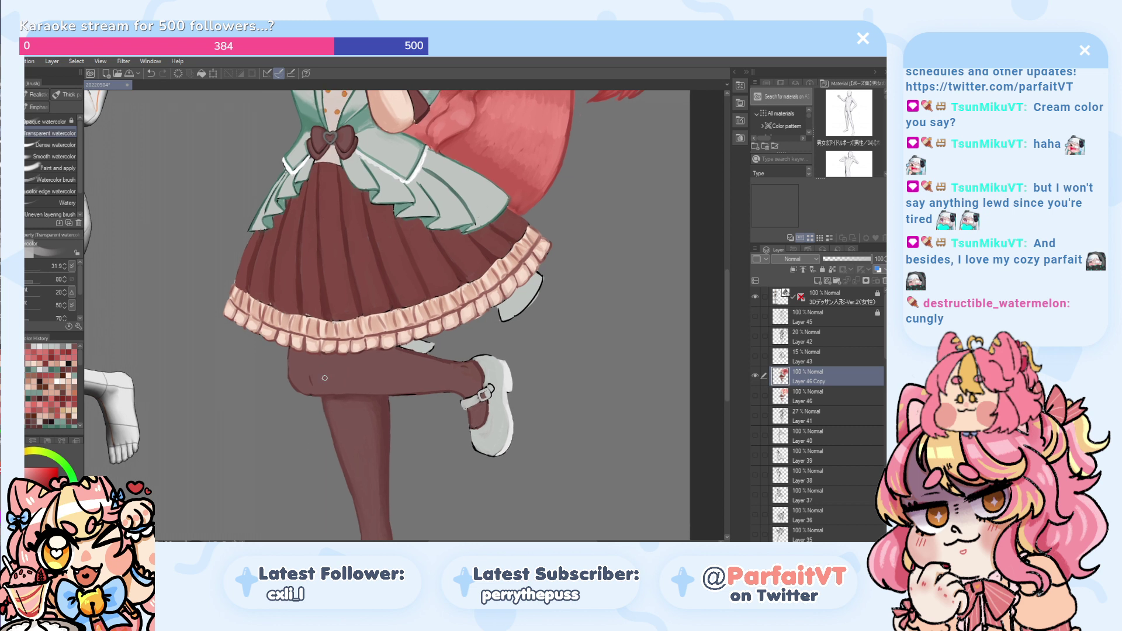
scroll(437, 359, "up", 2)
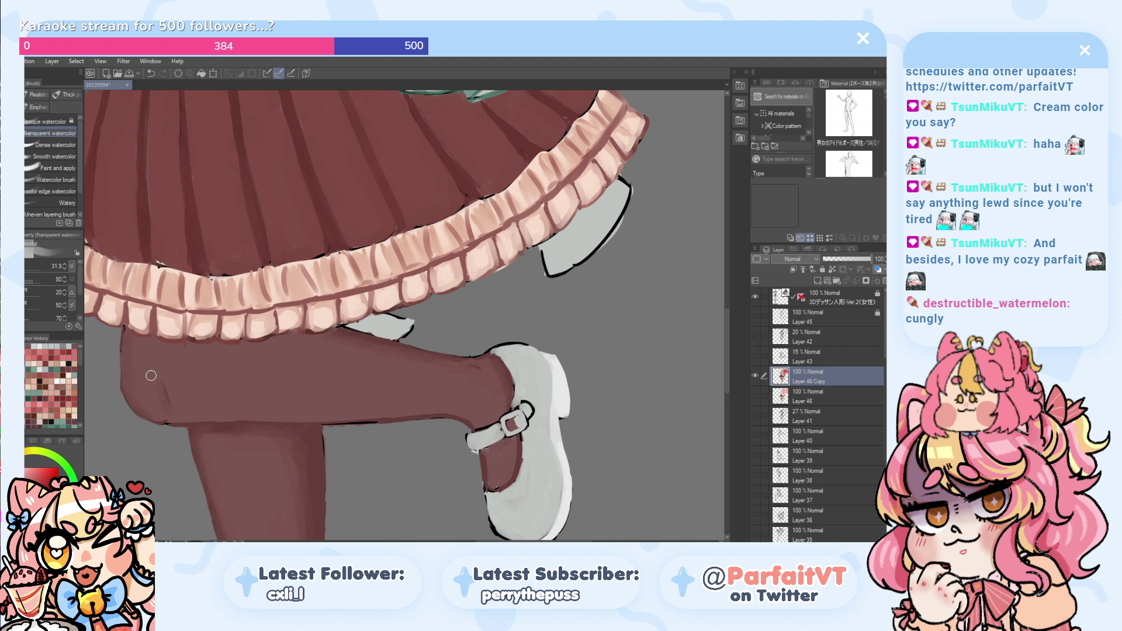
scroll(266, 362, "down", 2)
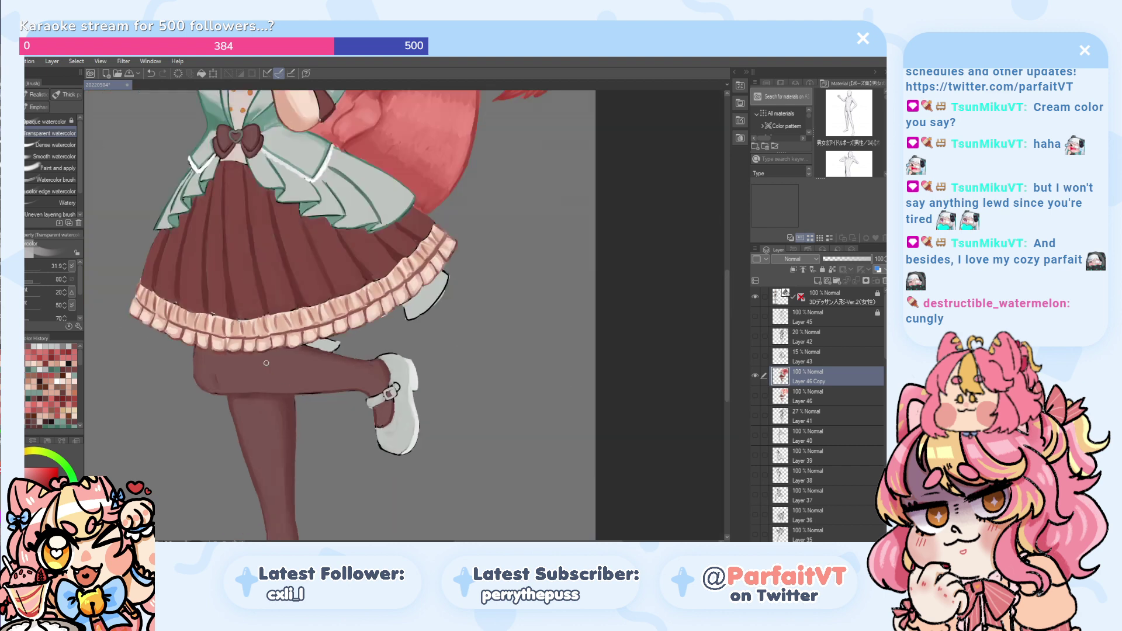
scroll(266, 363, "down", 1)
scroll(266, 362, "up", 3)
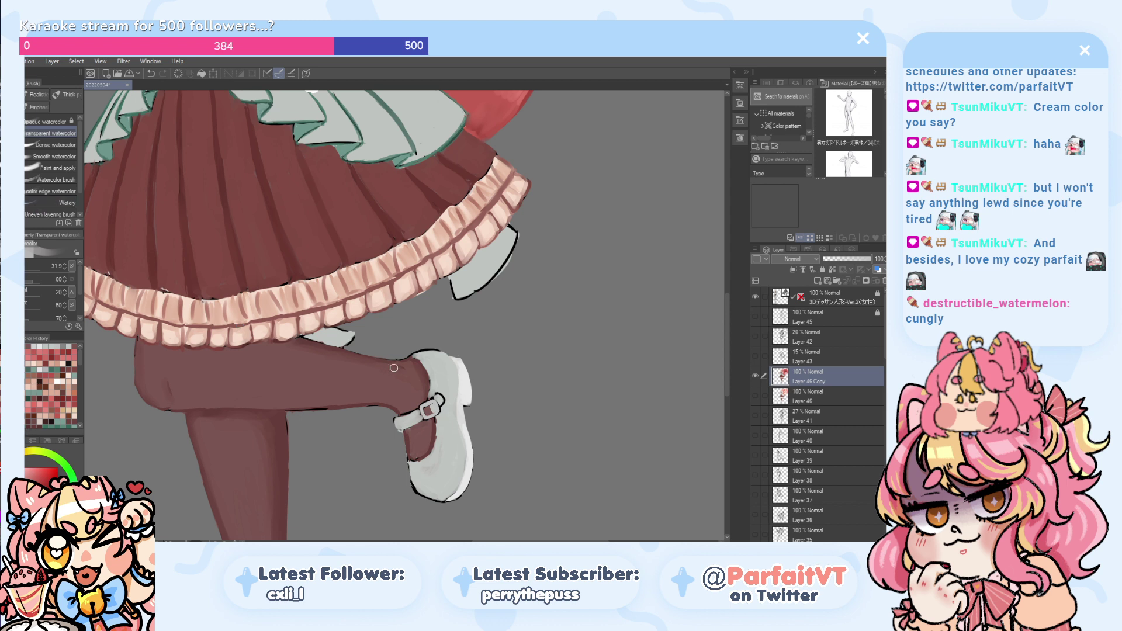
left_click_drag(394, 368, 328, 351)
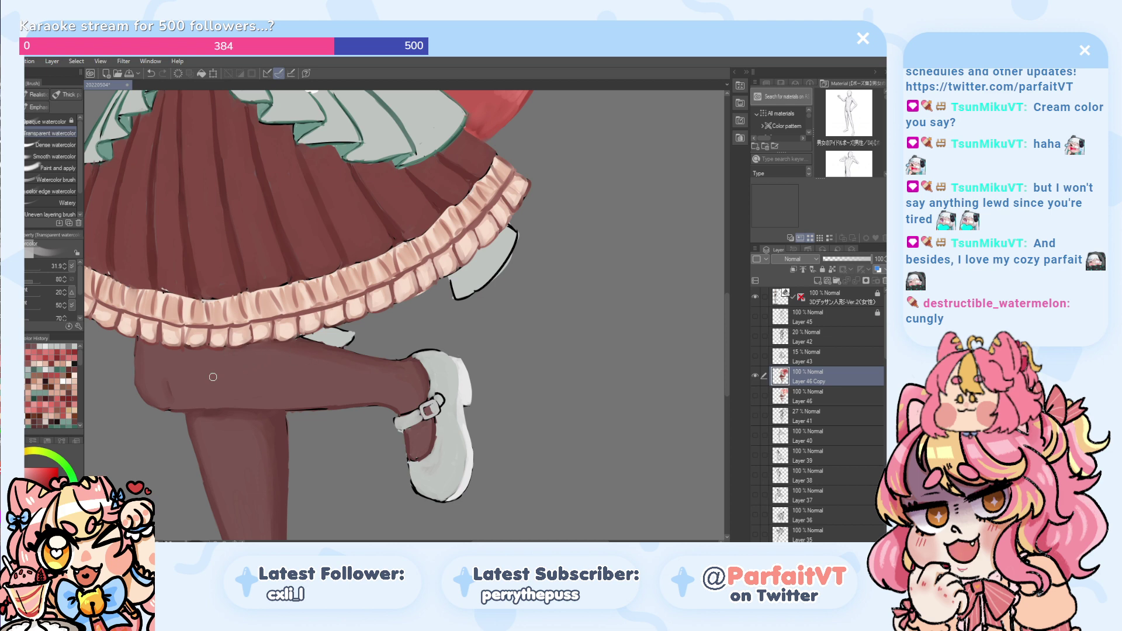
- Paint over the black underside line of the raised leg in reddish brown with the G-pen
scroll(354, 380, "up", 2)
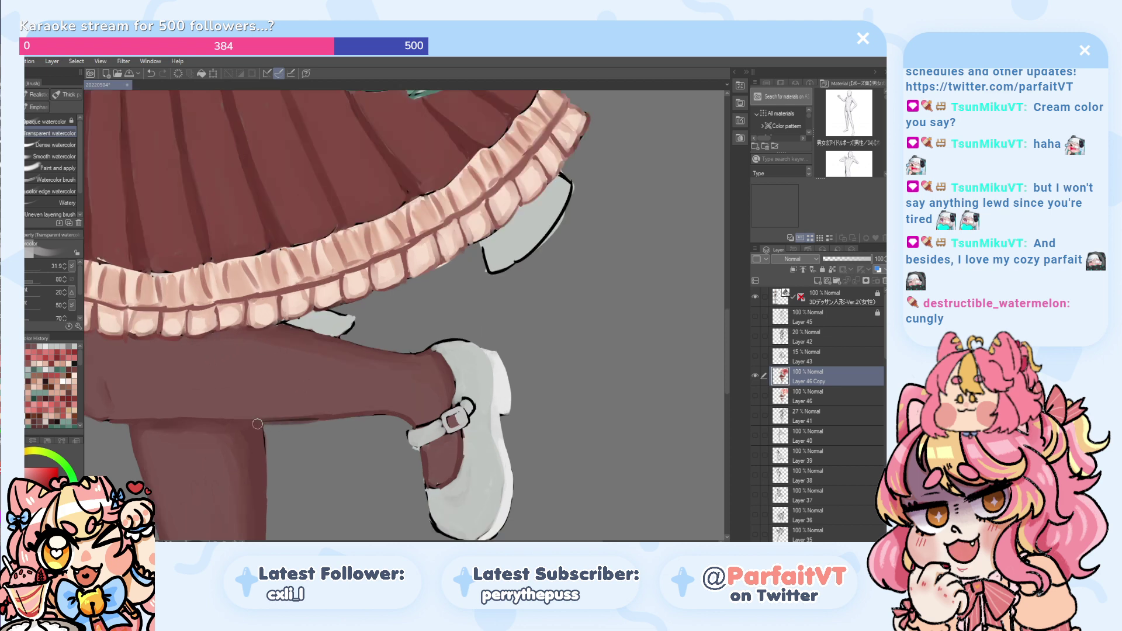
key("p")
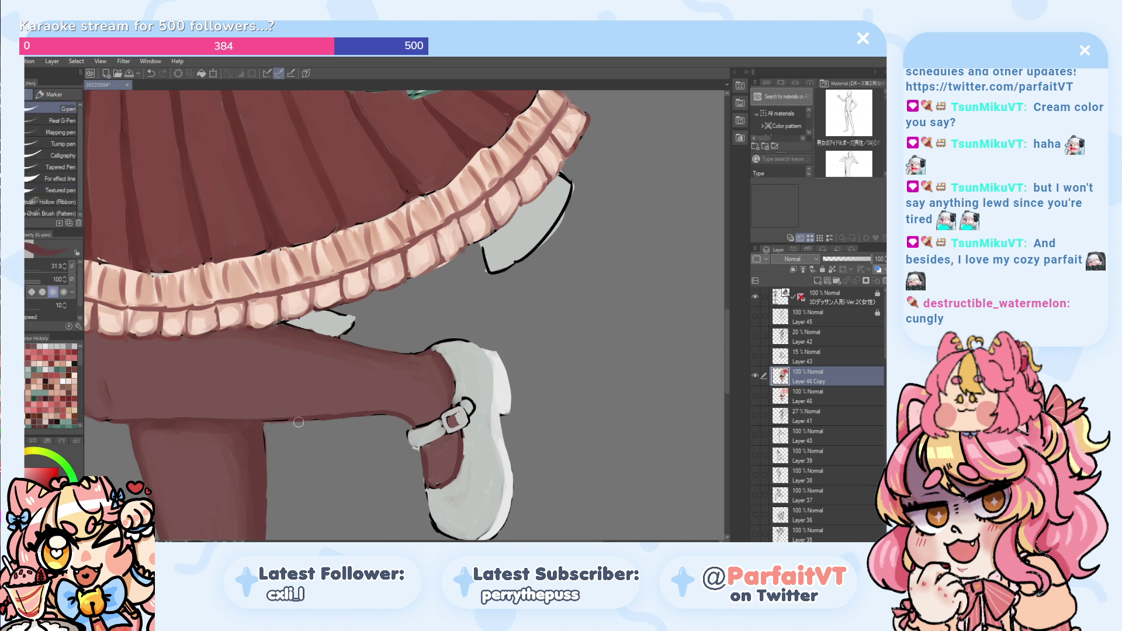
key("ctrl+z")
left_click_drag(288, 418, 254, 424)
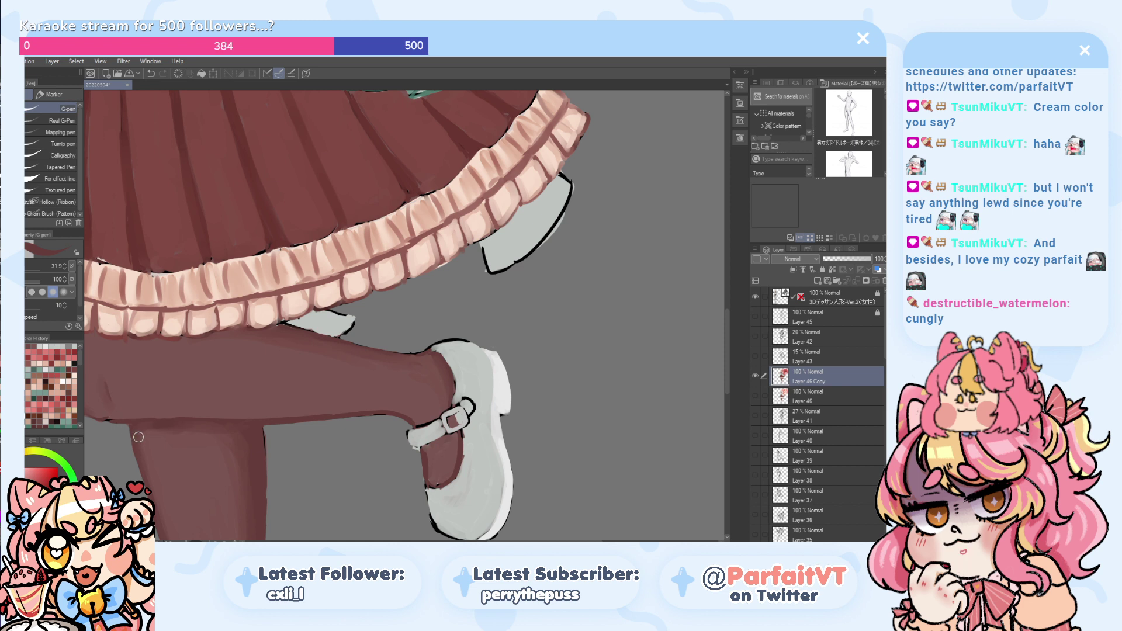
left_click_drag(167, 433, 234, 403)
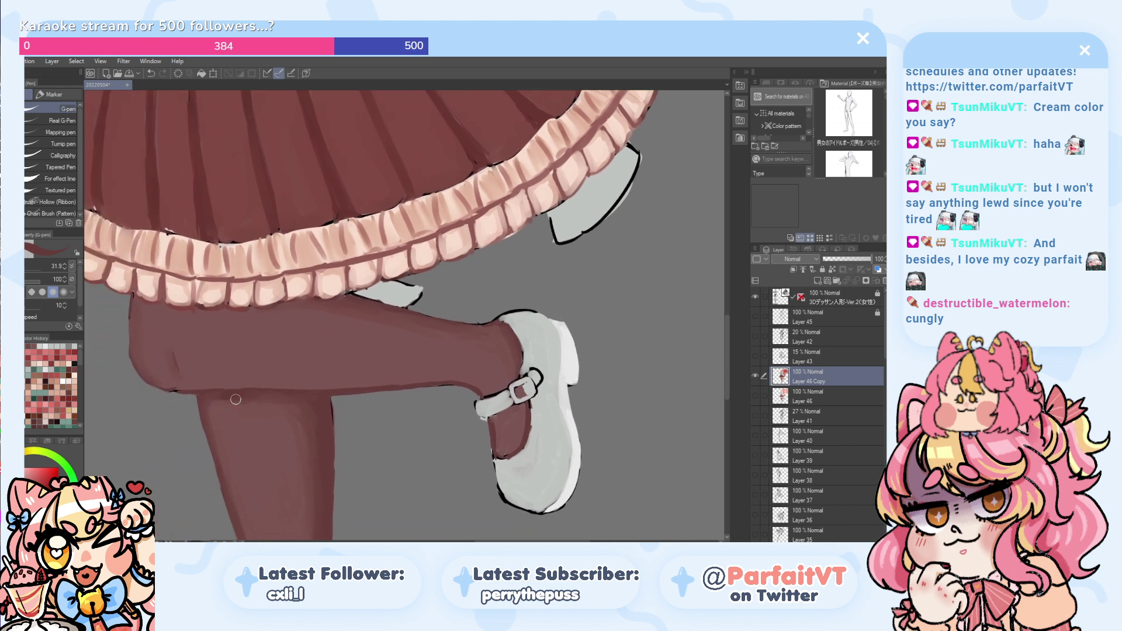
left_click(510, 333)
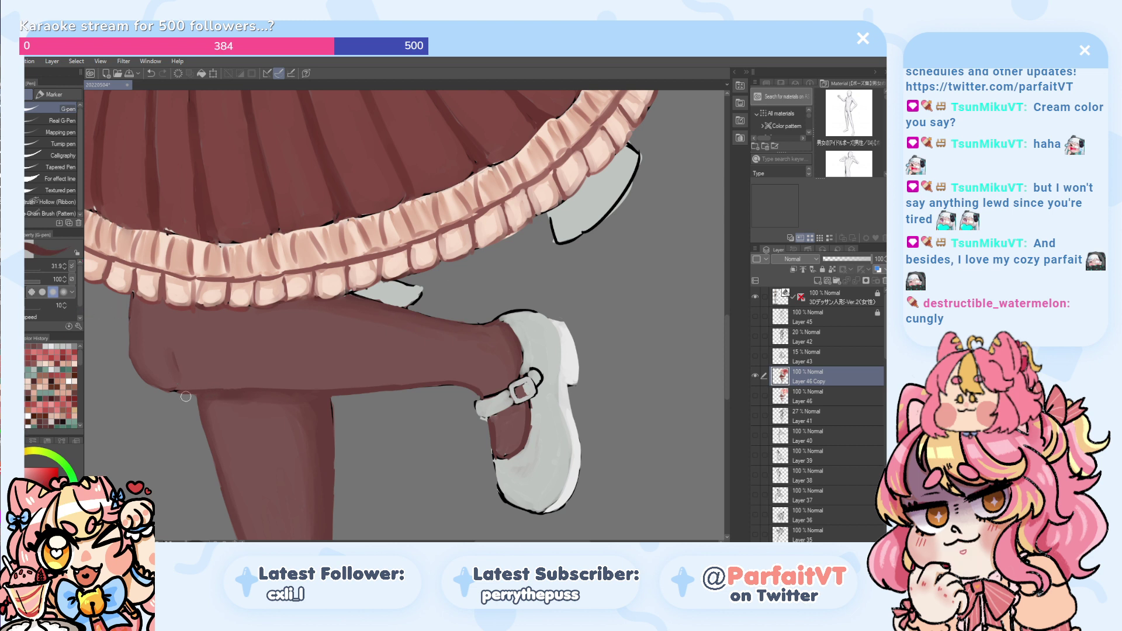
- Try to redraw the line under the raised knee where it crosses the top of the standing leg
left_click_drag(195, 392, 269, 388)
key("ctrl+z")
mouse_move(363, 394)
left_mouse_down()
mouse_move(202, 398)
mouse_move(232, 398)
left_mouse_up()
key("ctrl+z")
key("ctrl+z")
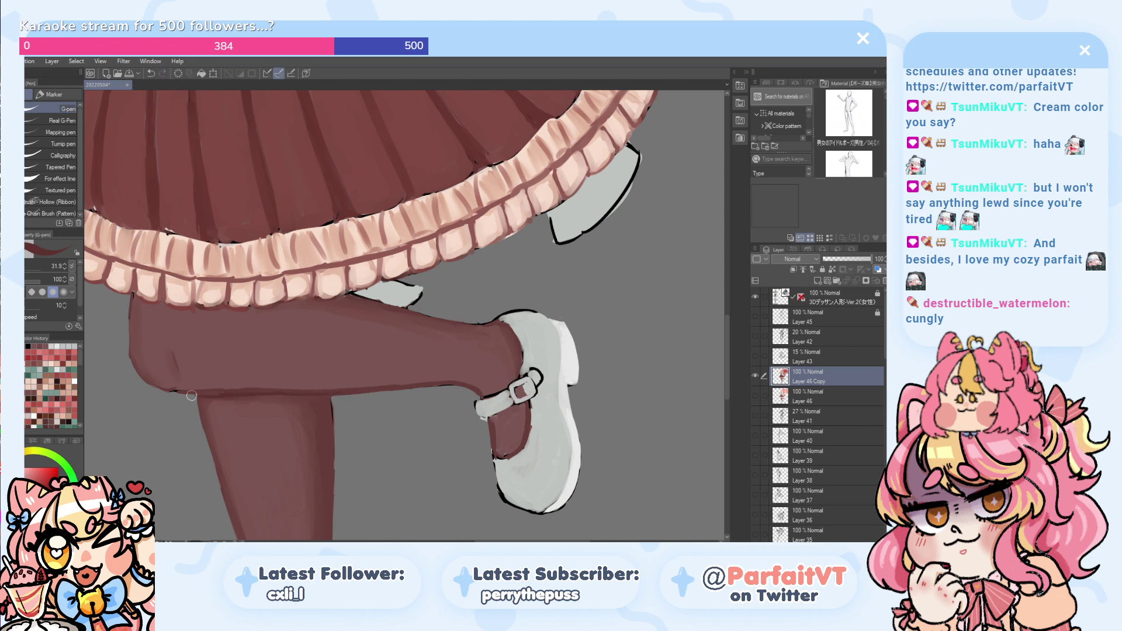
- Try several reddish brown strokes down the front curve of the raised knee, undoing each of them
left_click_drag(144, 333, 136, 323)
key("ctrl+z")
mouse_move(134, 316)
left_mouse_down()
mouse_move(139, 371)
mouse_move(138, 359)
left_mouse_up()
key("ctrl+z")
mouse_move(132, 319)
left_mouse_down()
mouse_move(135, 373)
mouse_move(168, 386)
mouse_move(145, 362)
mouse_move(159, 381)
left_mouse_up()
key("ctrl+z")
key("ctrl+z")
key("ctrl+z")
key("ctrl+z")
key("ctrl+z")
key("ctrl+z")
key("ctrl+z")
mouse_move(133, 332)
left_mouse_down()
mouse_move(161, 383)
mouse_move(129, 340)
mouse_move(139, 364)
mouse_move(162, 385)
left_mouse_up()
key("ctrl+z")
- Paint over the front outline of the raised knee, from the skirt frill to the knee's underside, in reddish brown
mouse_move(133, 333)
left_mouse_down()
mouse_move(152, 384)
mouse_move(138, 369)
mouse_move(159, 385)
left_mouse_up()
mouse_move(131, 311)
left_mouse_down()
mouse_move(131, 345)
mouse_move(148, 372)
left_mouse_up()
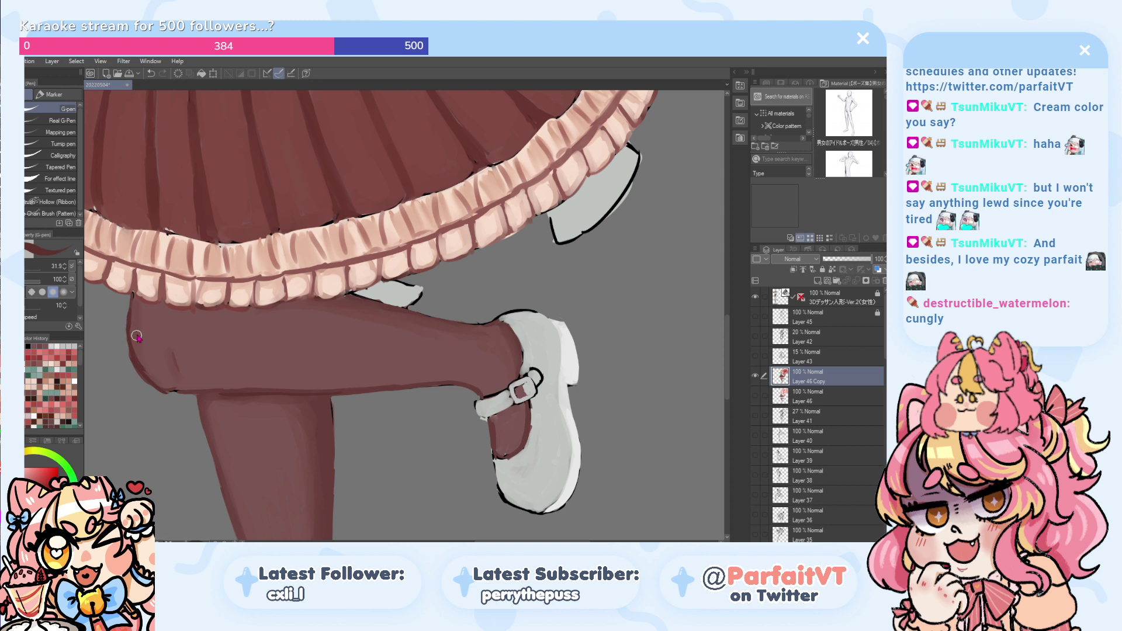
mouse_move(129, 322)
left_mouse_down()
mouse_move(140, 362)
mouse_move(136, 351)
left_mouse_up()
key("ctrl+z")
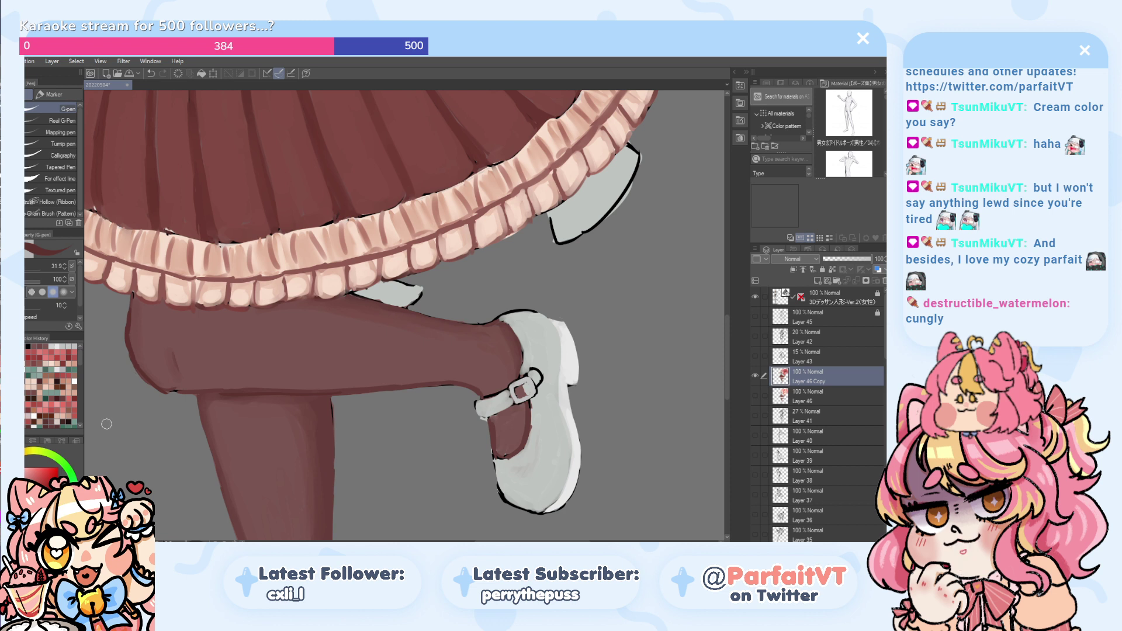
- Sample a colour and clean up the outer edge of the raised knee's front curve with the G-pen
left_click(152, 334, "alt")
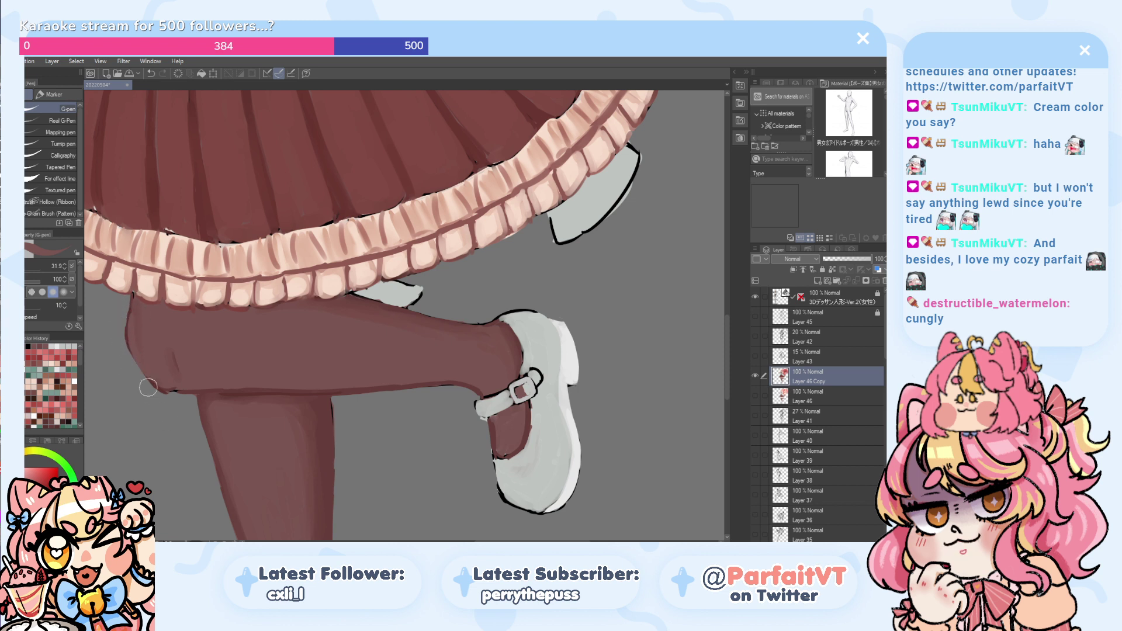
mouse_move(170, 401)
left_mouse_down()
mouse_move(132, 360)
mouse_move(127, 311)
mouse_move(127, 358)
mouse_move(127, 333)
mouse_move(132, 373)
left_mouse_up()
key("ctrl+z")
key("ctrl+z")
key("ctrl+z")
key("ctrl+z")
mouse_move(122, 310)
left_mouse_down()
mouse_move(144, 385)
mouse_move(124, 308)
mouse_move(125, 356)
left_mouse_up()
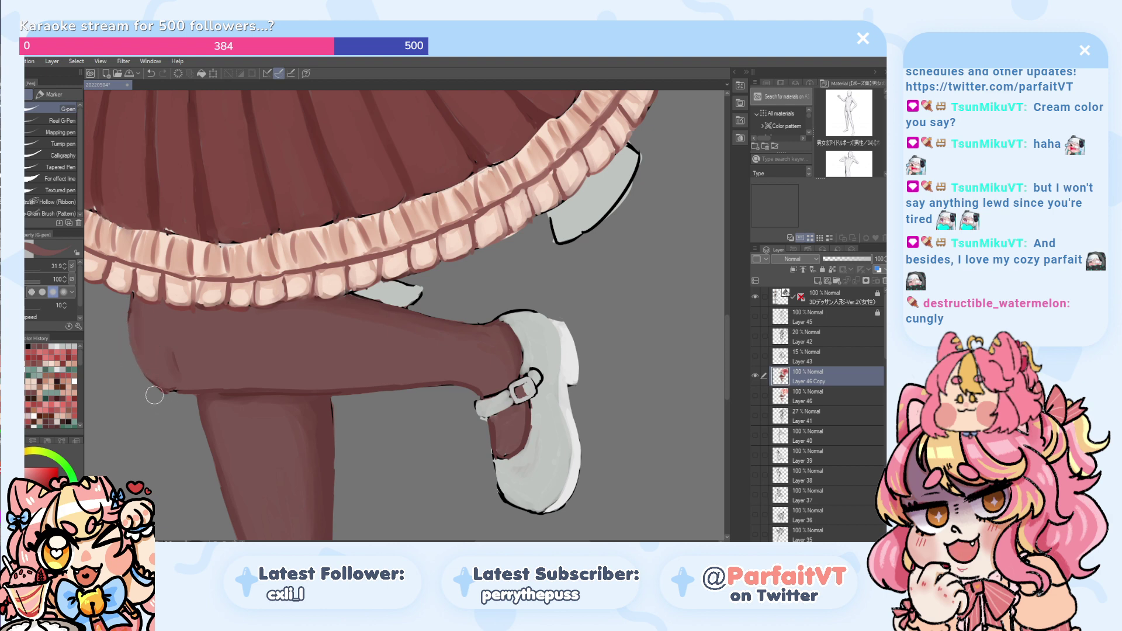
- Examine the painted legs up close, in a mirrored view and against the whole figure
scroll(131, 330, "down", 1)
key("h")
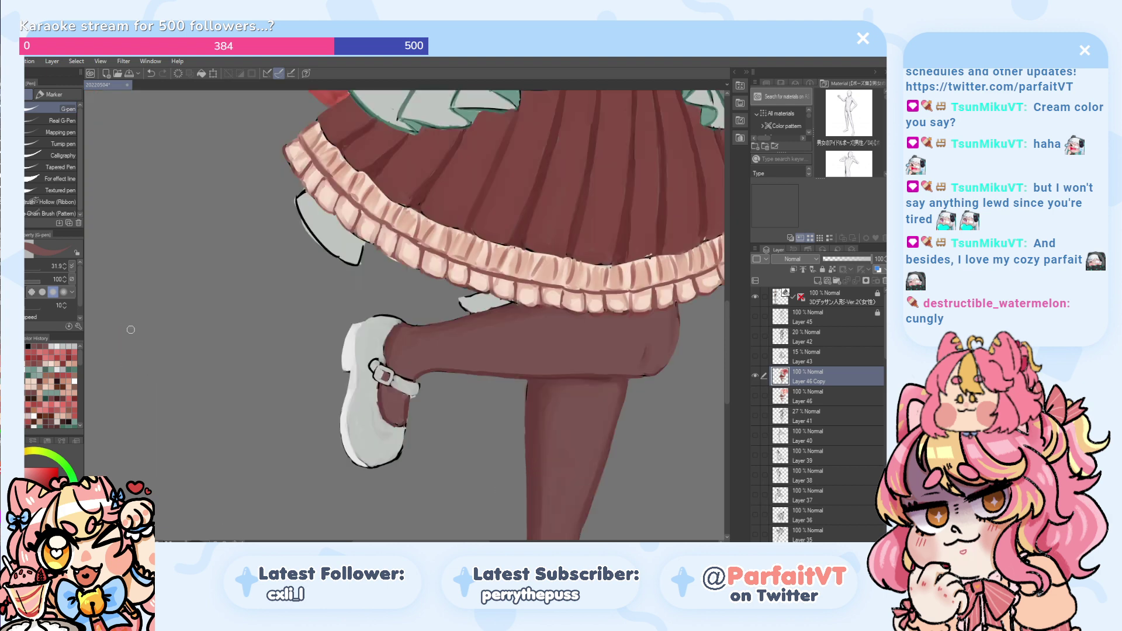
key("h")
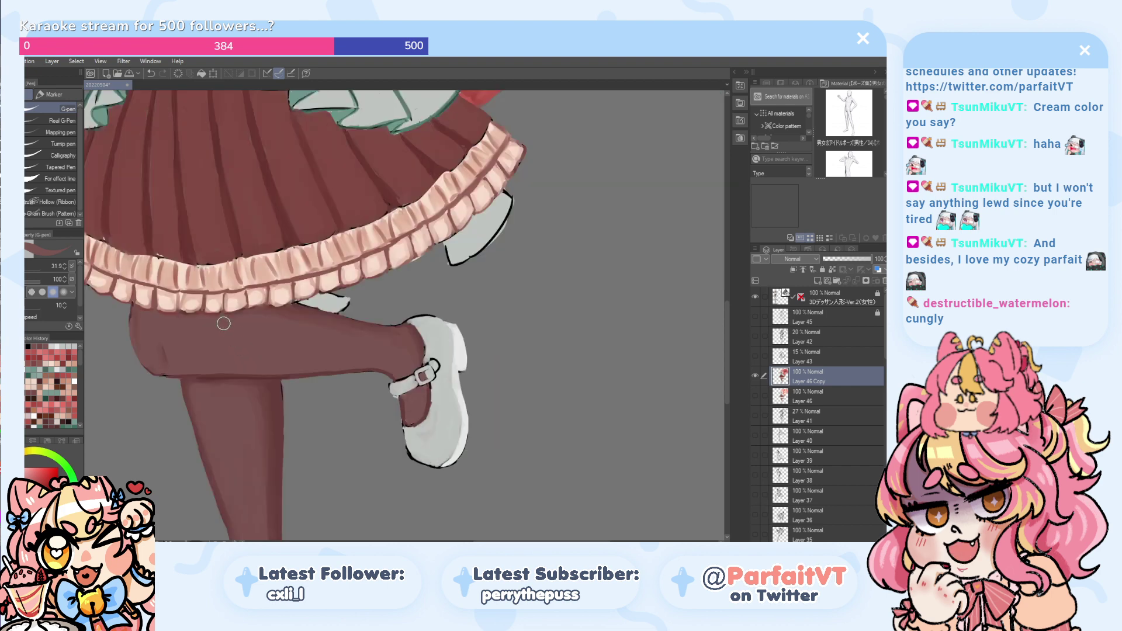
scroll(174, 276, "down", 2)
scroll(137, 306, "up", 1)
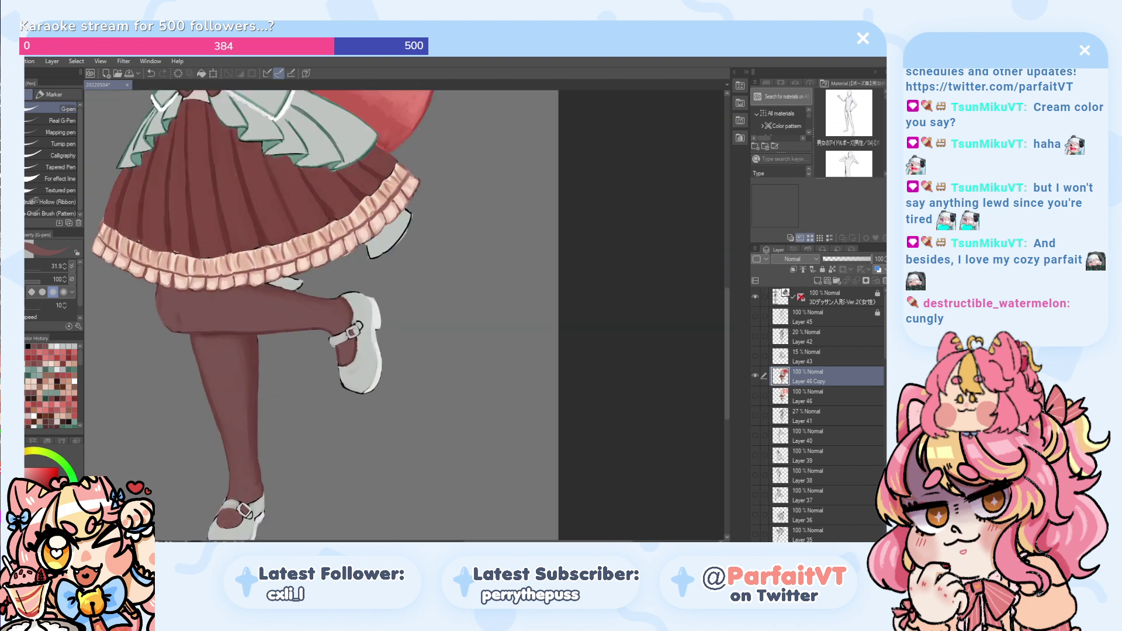
scroll(402, 294, "down", 3)
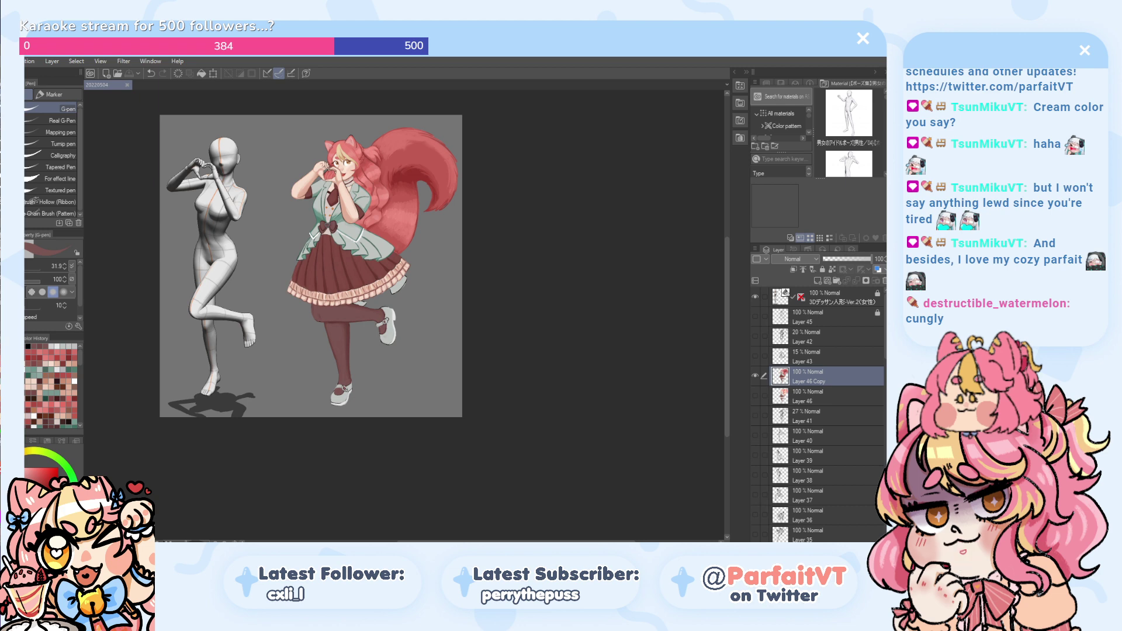
scroll(335, 310, "up", 3)
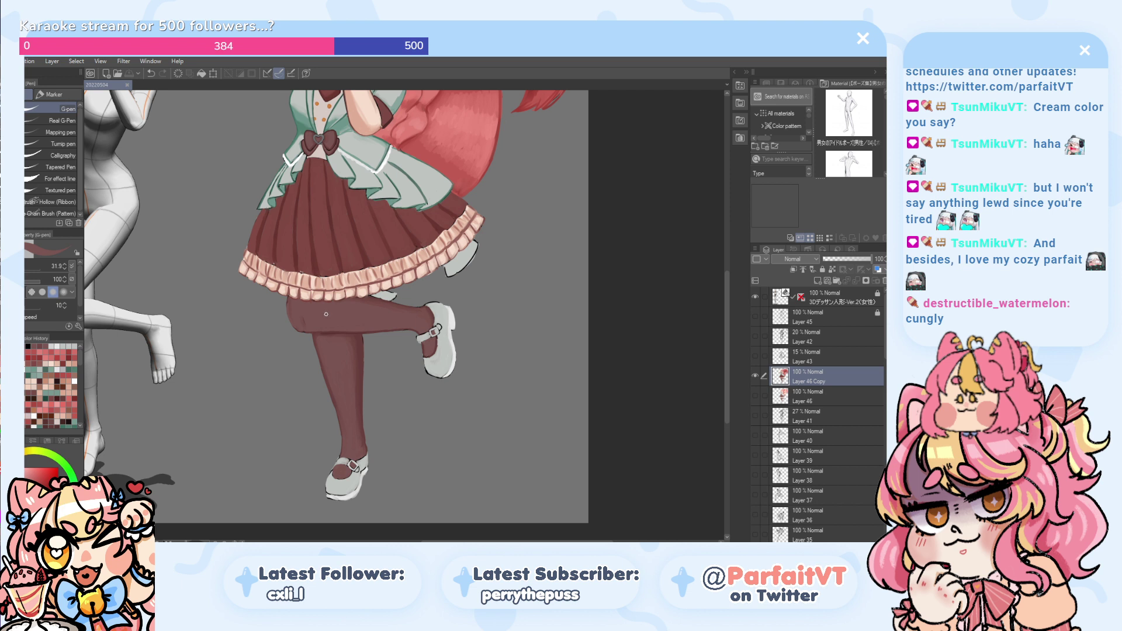
scroll(325, 318, "down", 3)
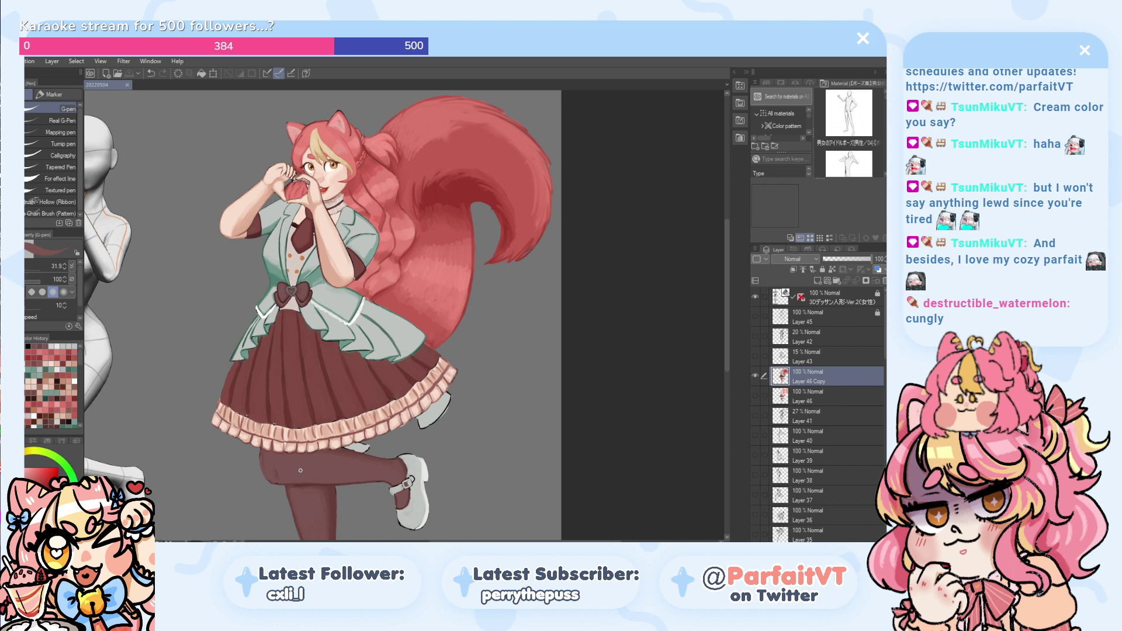
left_click_drag(205, 323, 171, 214)
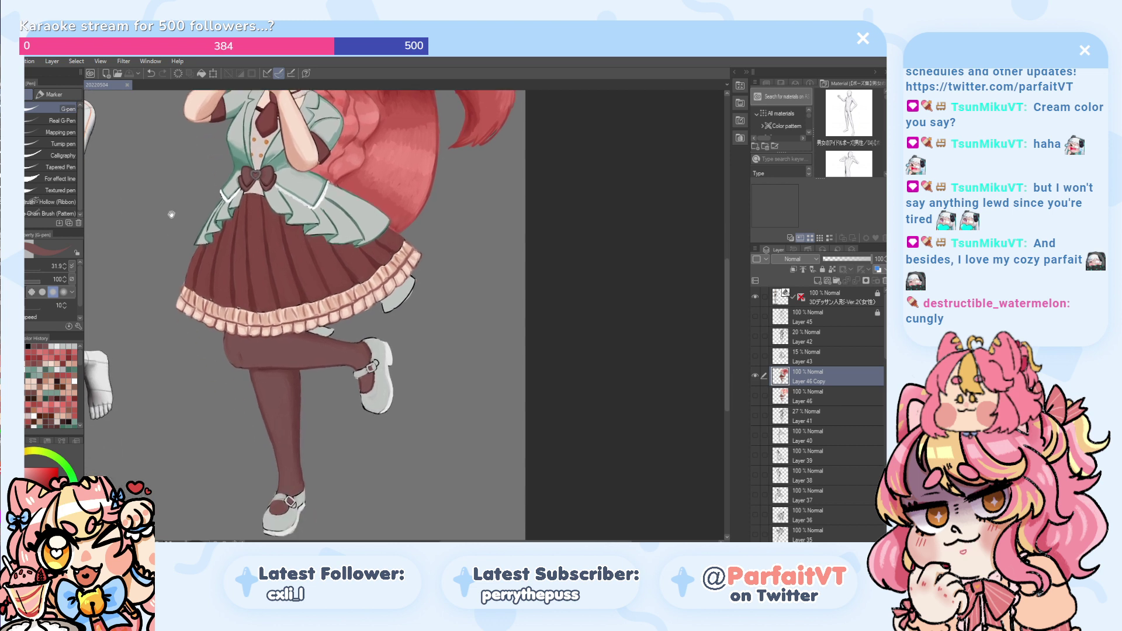
- Shade the standing leg's calf below the raised knee with soft reddish brown strokes down its length
left_click_drag(248, 436, 258, 371)
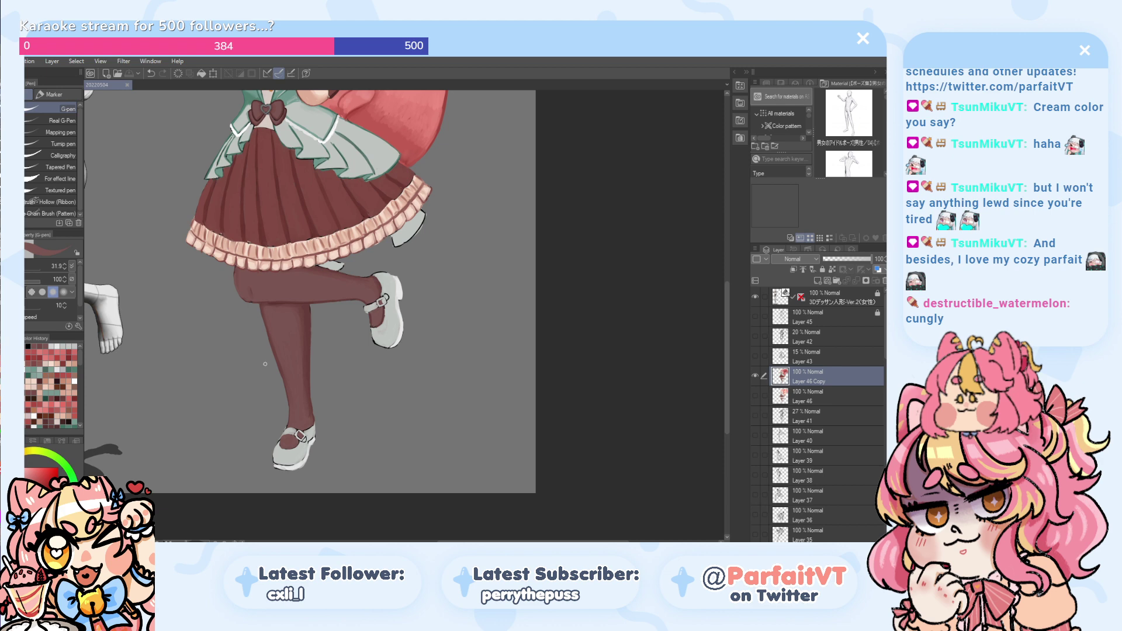
scroll(265, 364, "up", 3)
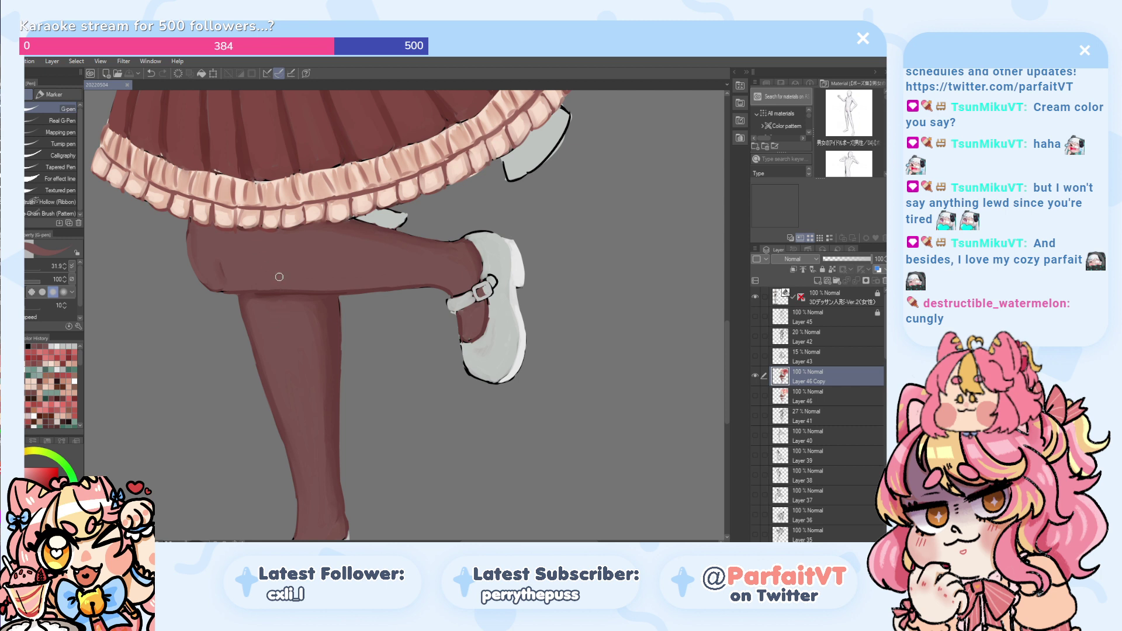
mouse_move(262, 301)
left_mouse_down()
mouse_move(308, 298)
mouse_move(252, 301)
mouse_move(319, 345)
left_mouse_up()
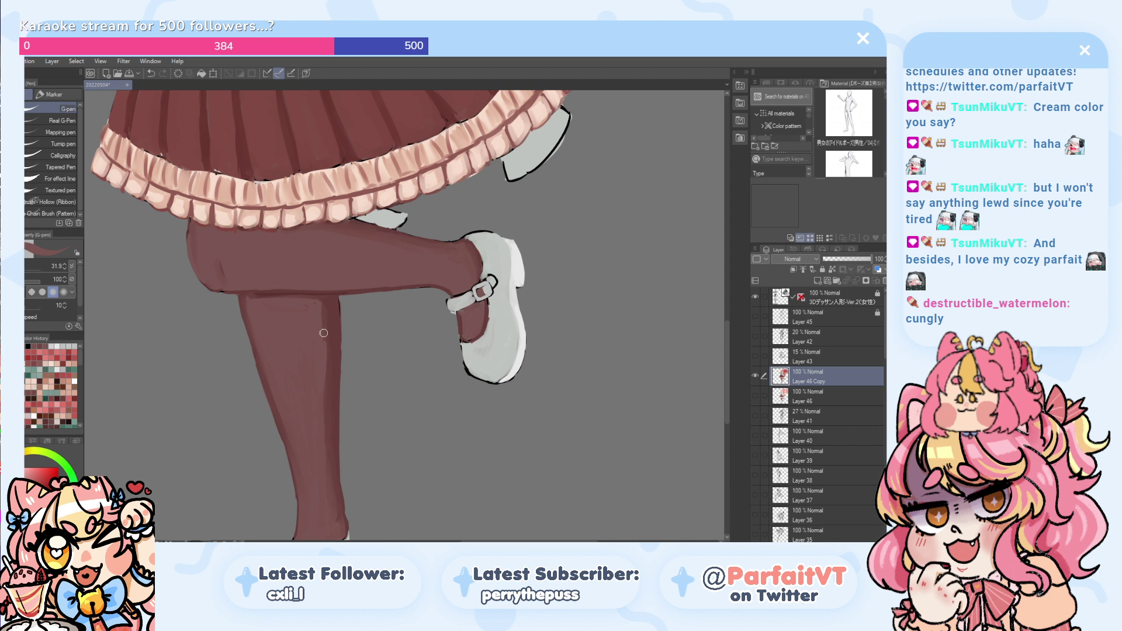
left_click_drag(322, 344, 323, 425)
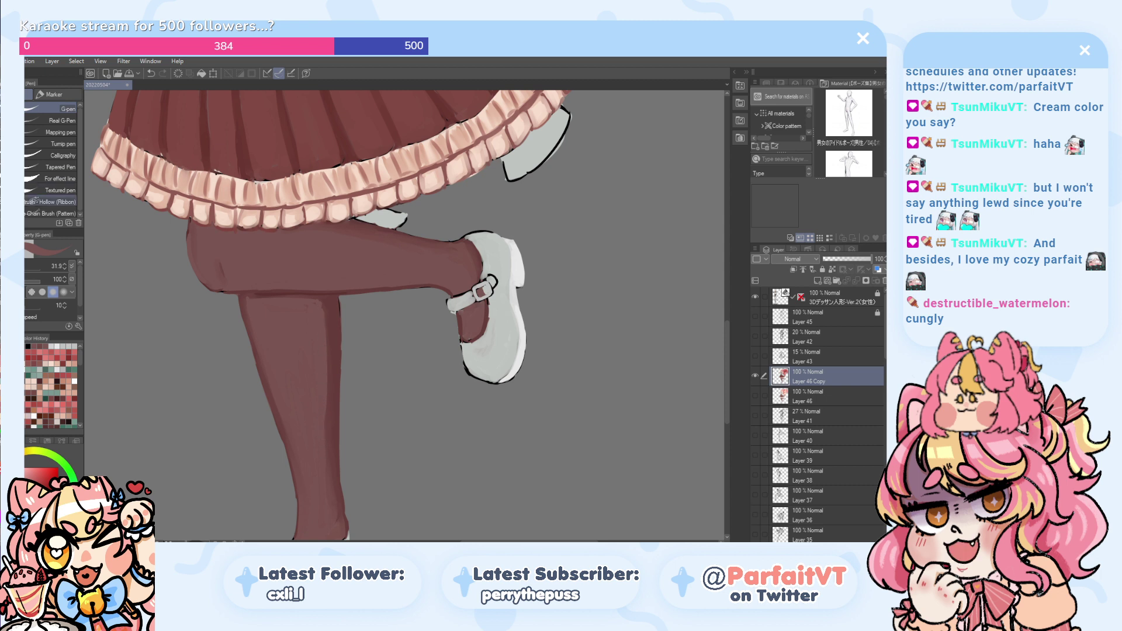
key("b")
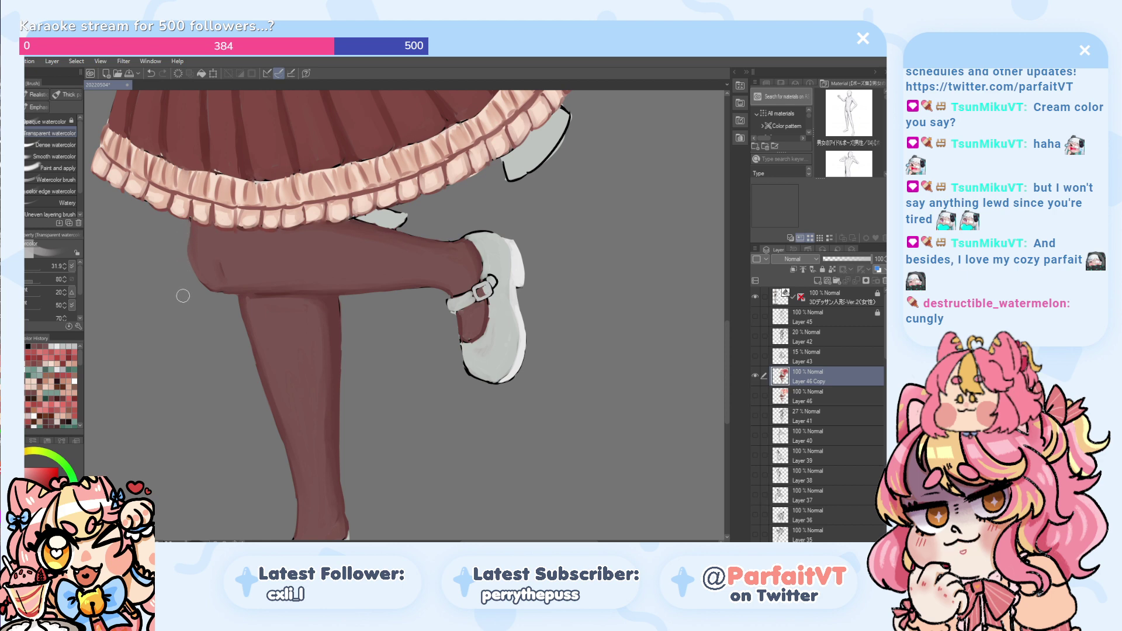
- Examine the shaded legs and shoes up close and against the whole figure
scroll(167, 287, "down", 2)
scroll(167, 287, "down", 2)
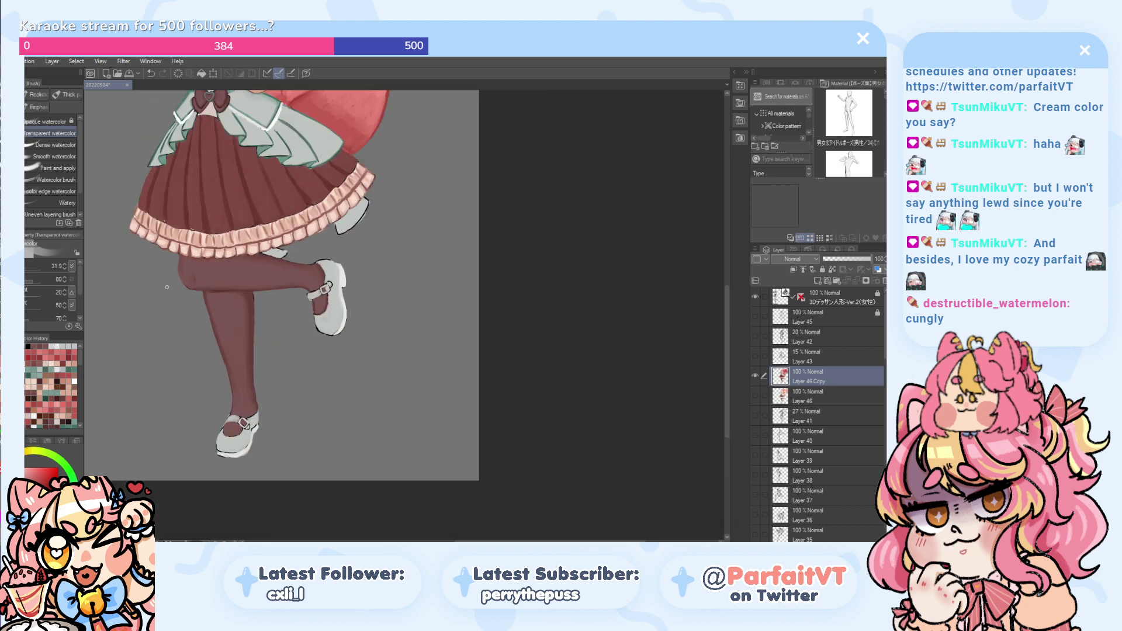
left_click_drag(167, 287, 294, 450)
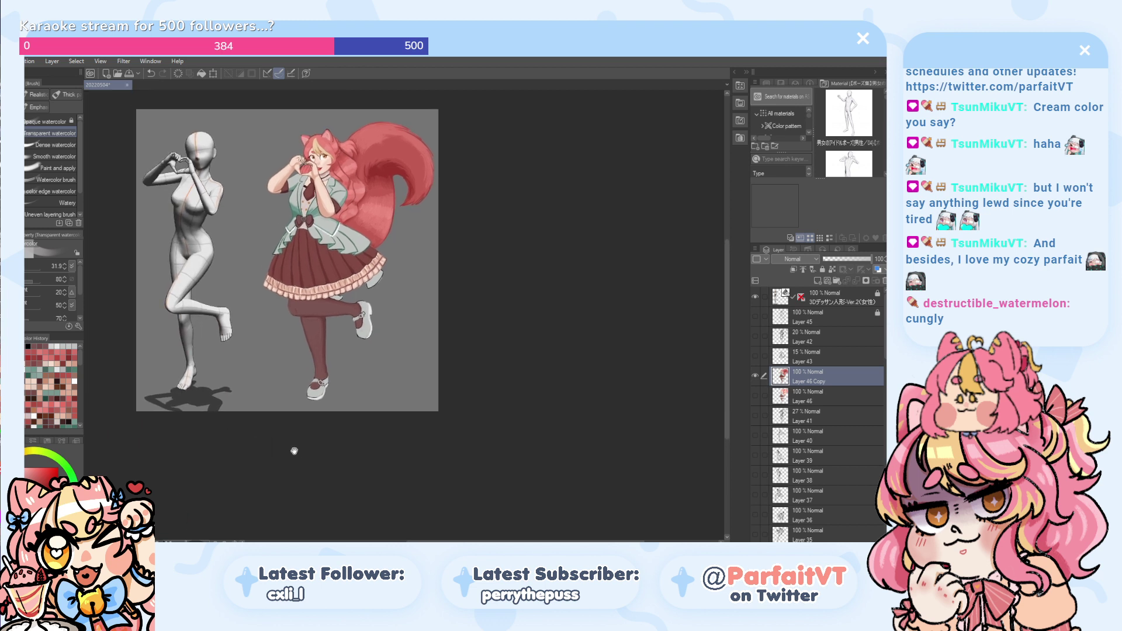
scroll(357, 410, "up", 2)
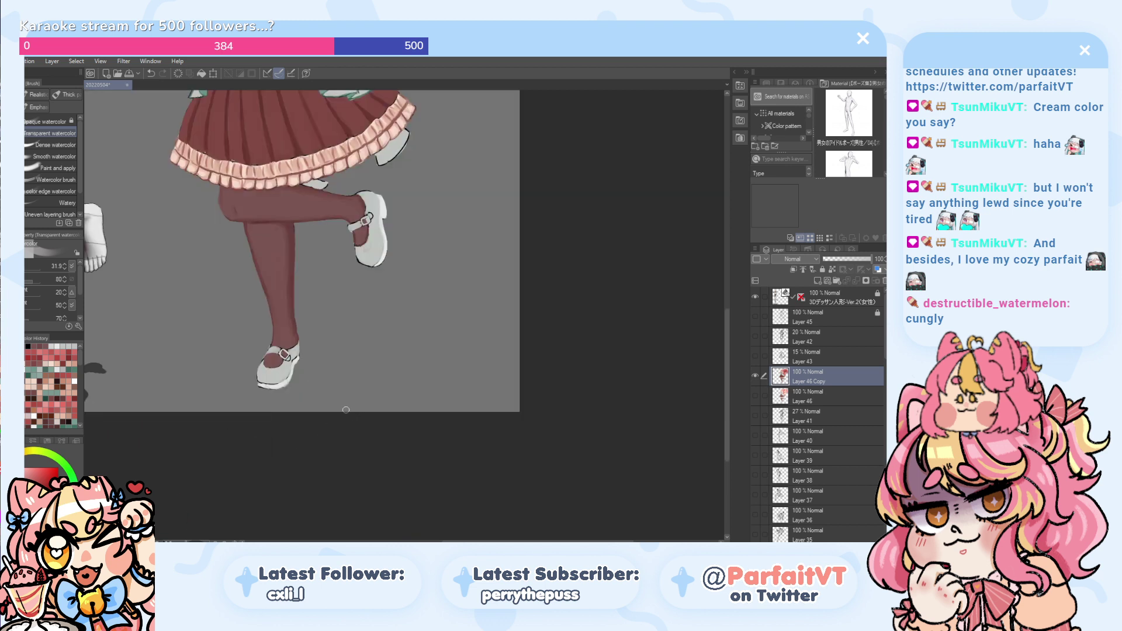
left_click_drag(346, 415, 430, 480)
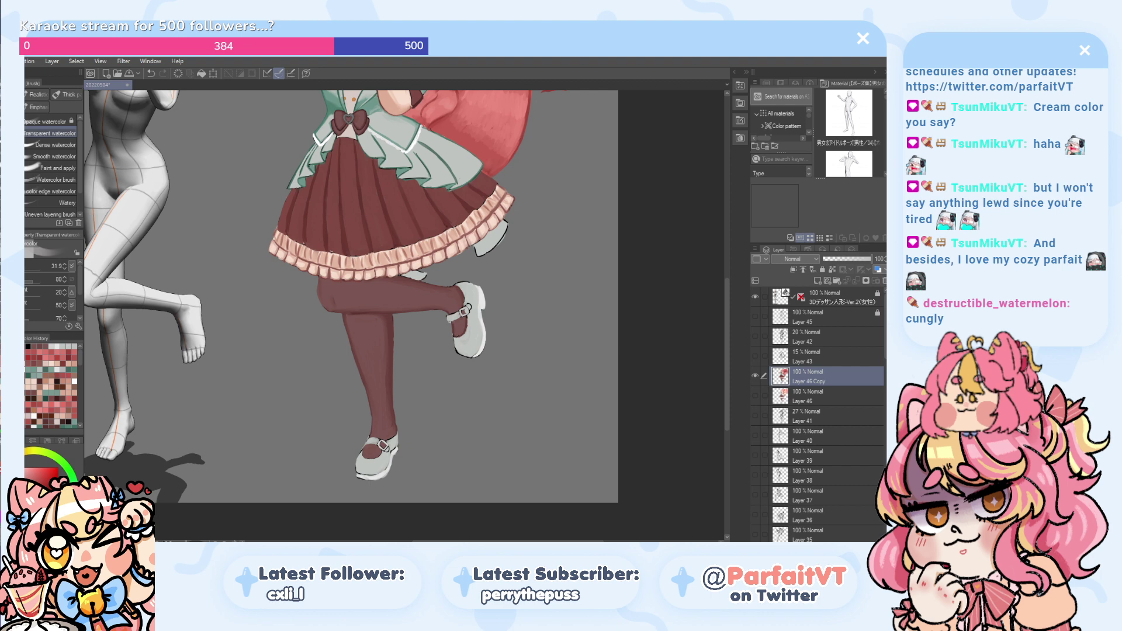
scroll(379, 493, "up", 2)
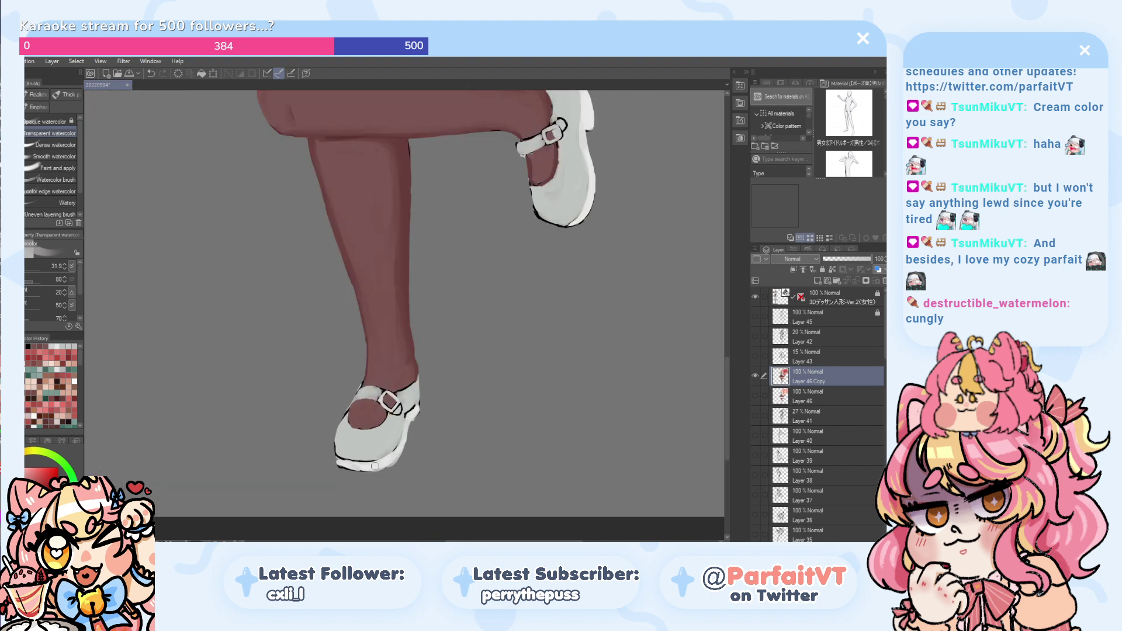
scroll(376, 465, "down", 3)
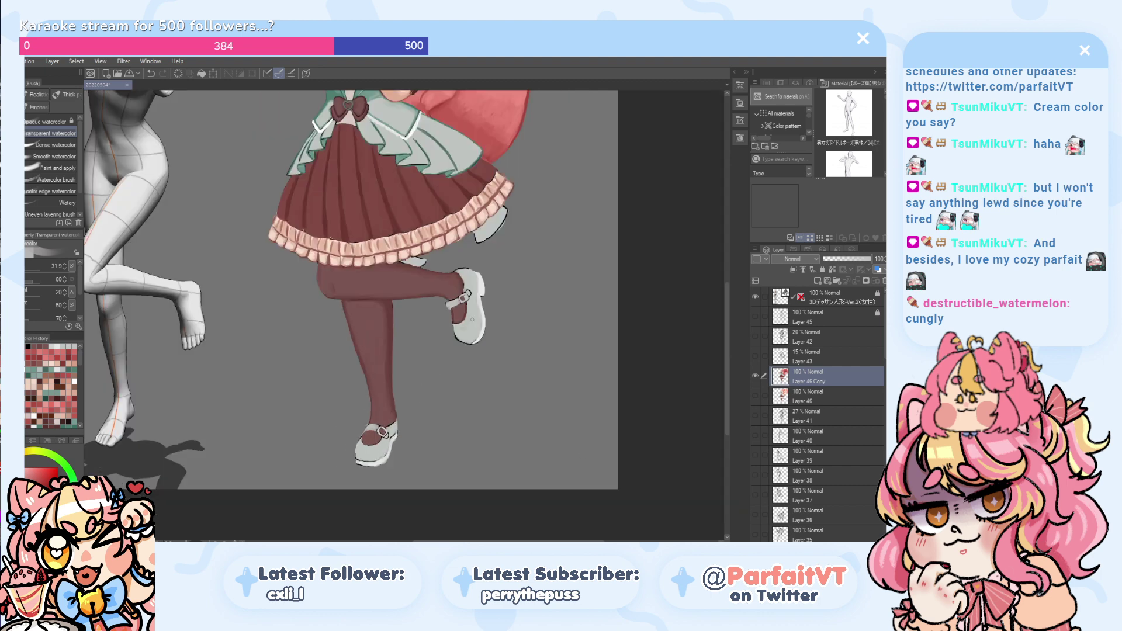
scroll(510, 270, "up", 3)
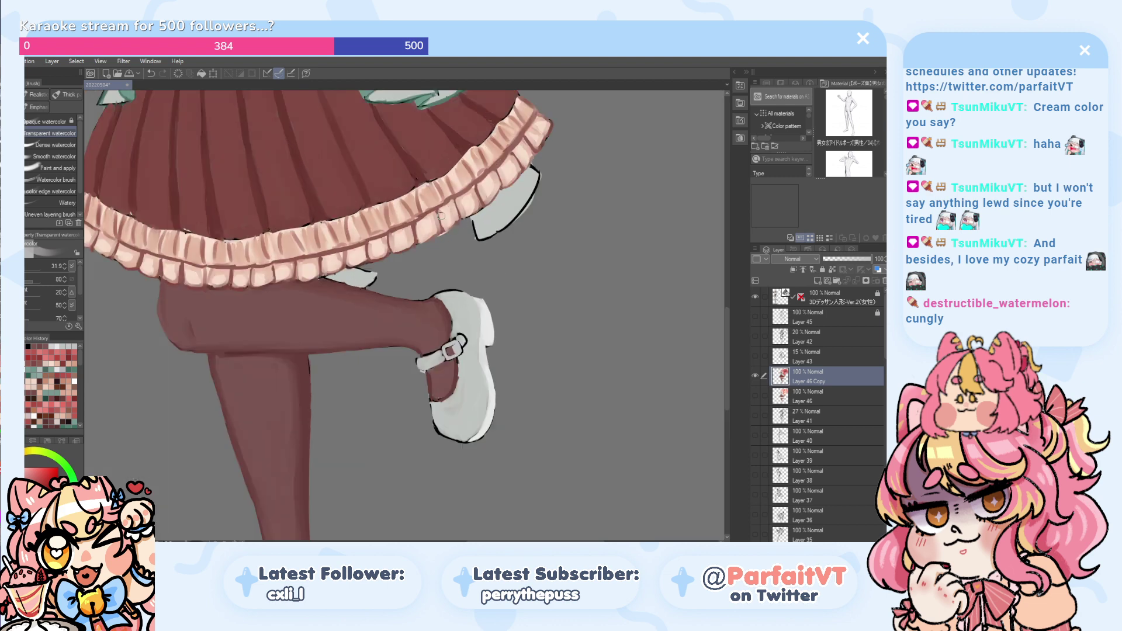
- Sample a green from the raised shoe and try shading the top of its heel with the Dense watercolor brush
left_click(462, 303, "alt")
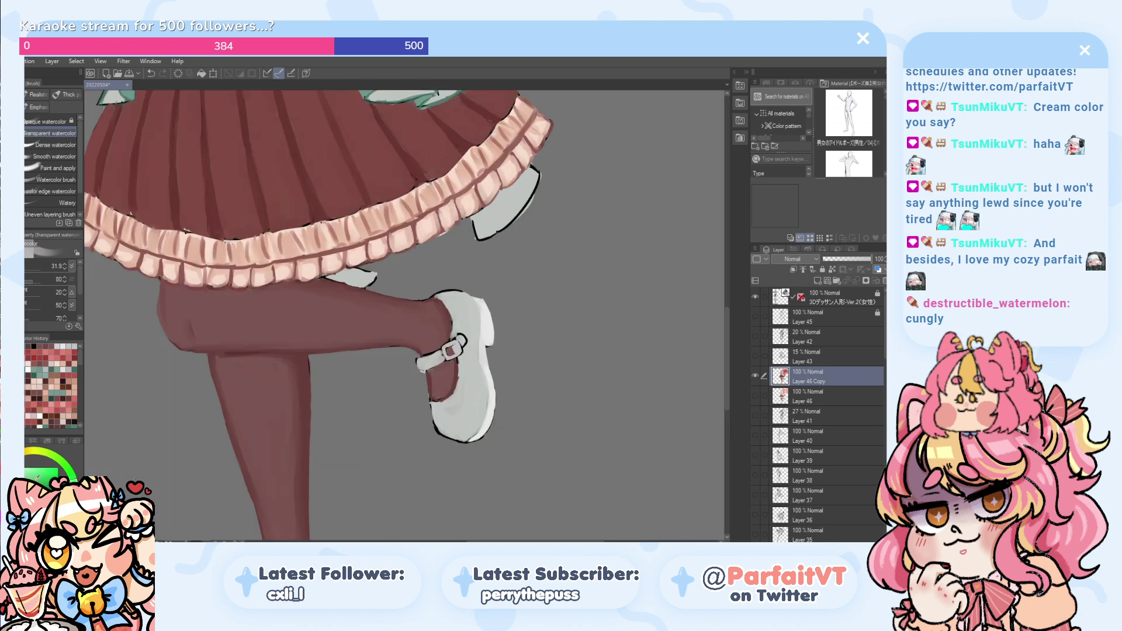
left_click_drag(472, 311, 446, 297)
key("ctrl+z")
left_click(52, 145)
key("ctrl+z")
key("ctrl+z")
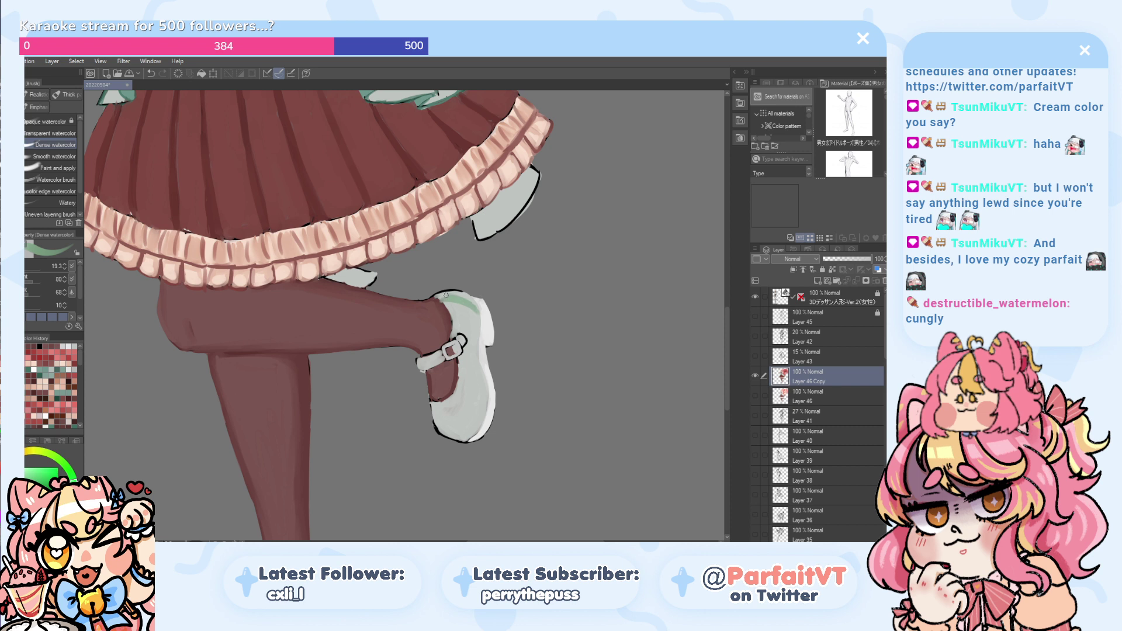
key("ctrl+z")
key("ctrl+z")
- Paint green shading along the raised shoe's side where it meets the sole, down to the toe
mouse_move(478, 335)
left_mouse_down()
mouse_move(483, 366)
mouse_move(479, 353)
mouse_move(481, 365)
mouse_move(461, 357)
mouse_move(462, 381)
mouse_move(478, 365)
mouse_move(487, 387)
mouse_move(471, 364)
mouse_move(486, 388)
mouse_move(476, 361)
mouse_move(488, 393)
mouse_move(480, 422)
mouse_move(481, 363)
mouse_move(479, 424)
left_mouse_up()
key("ctrl+z")
key("ctrl+z")
key("ctrl+z")
mouse_move(486, 365)
left_mouse_down()
mouse_move(462, 416)
mouse_move(439, 423)
mouse_move(463, 438)
mouse_move(483, 408)
left_mouse_up()
key("ctrl+z")
key("ctrl+z")
mouse_move(470, 441)
left_mouse_down()
mouse_move(488, 412)
mouse_move(483, 385)
mouse_move(487, 401)
left_mouse_up()
key("ctrl+z")
key("ctrl+z")
key("ctrl+z")
- Try green shading strokes across the raised shoe's side beside the strap buckle, undoing and redoing to compare
mouse_move(477, 345)
left_mouse_down()
mouse_move(470, 298)
mouse_move(479, 335)
mouse_move(475, 316)
mouse_move(457, 323)
mouse_move(458, 339)
mouse_move(445, 303)
mouse_move(453, 336)
left_mouse_up()
key("ctrl+z")
key("ctrl+z")
key("ctrl+y")
key("ctrl+z")
key("ctrl+z")
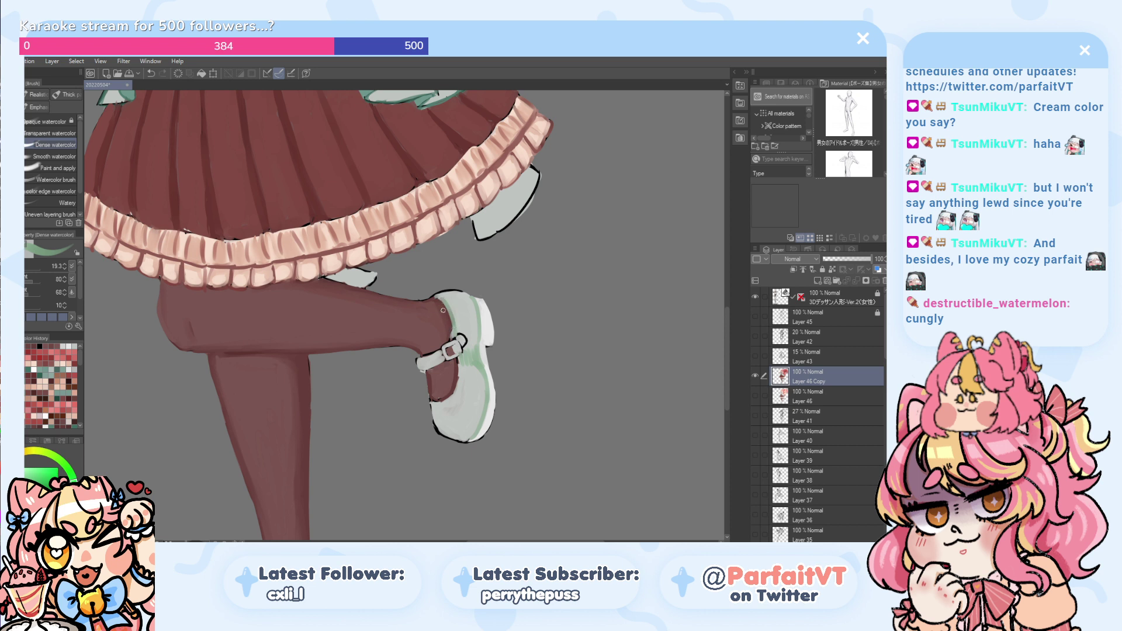
- Trace the rim of the raised shoe's opening in green, above and below the strap
left_click_drag(441, 297, 450, 337)
key("ctrl+z")
key("ctrl+y")
key("ctrl+z")
left_click_drag(457, 367, 445, 400)
key("ctrl+z")
key("ctrl+z")
key("ctrl+z")
key("ctrl+z")
- Paint over the top edge of the raised shoe's heel using green and a sampled light shoe colour
mouse_move(447, 293)
left_mouse_down()
mouse_move(471, 300)
mouse_move(462, 295)
left_mouse_up()
key("ctrl+z")
key("ctrl+z")
key("ctrl+z")
key("ctrl+z")
left_click(471, 316, "alt")
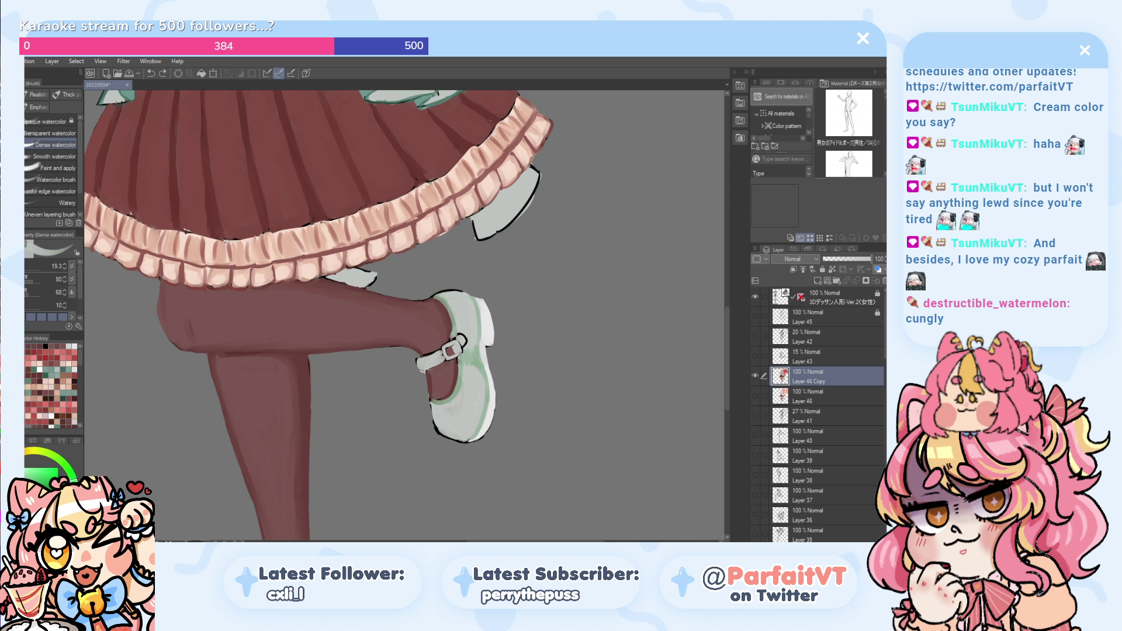
key("ctrl+z")
mouse_move(463, 297)
left_mouse_down()
mouse_move(438, 295)
mouse_move(470, 297)
mouse_move(441, 292)
mouse_move(465, 295)
mouse_move(475, 335)
mouse_move(469, 307)
mouse_move(440, 298)
left_mouse_up()
key("ctrl+z")
key("ctrl+z")
key("ctrl+z")
key("ctrl+z")
key("ctrl+z")
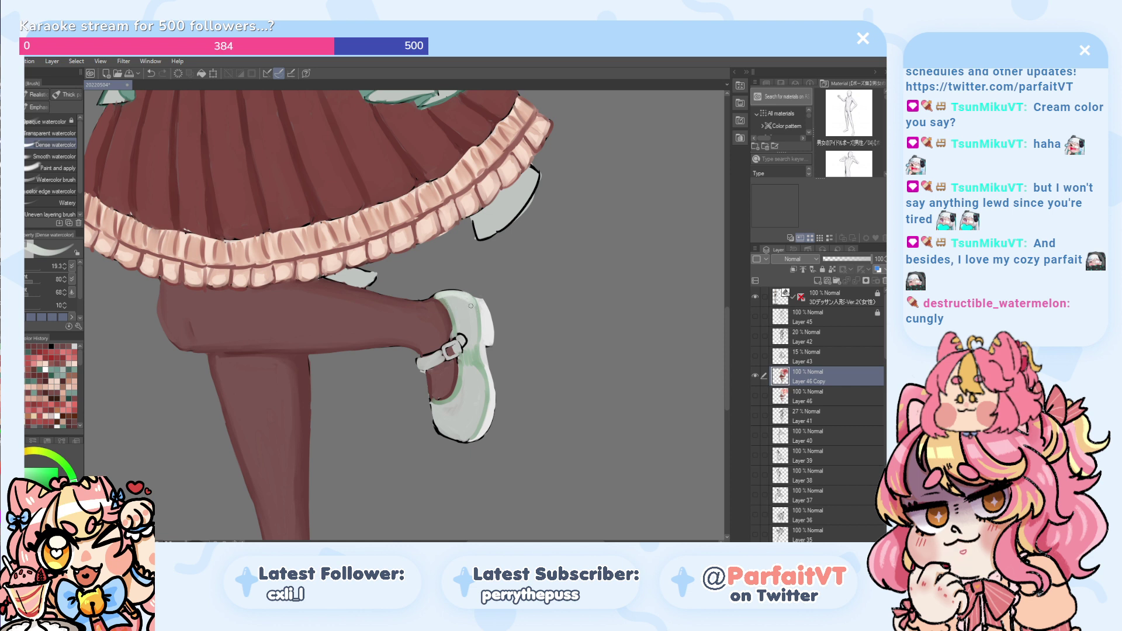
- Brush the light shoe colour down the raised shoe's side from the heel to below the strap, undoing unwanted strokes
mouse_move(461, 302)
left_mouse_down()
mouse_move(455, 339)
mouse_move(455, 323)
mouse_move(441, 295)
mouse_move(459, 381)
left_mouse_up()
key("ctrl+z")
key("ctrl+z")
key("ctrl+z")
key("ctrl+z")
key("ctrl+z")
key("ctrl+z")
key("ctrl+z")
key("ctrl+z")
key("ctrl+z")
key("ctrl+z")
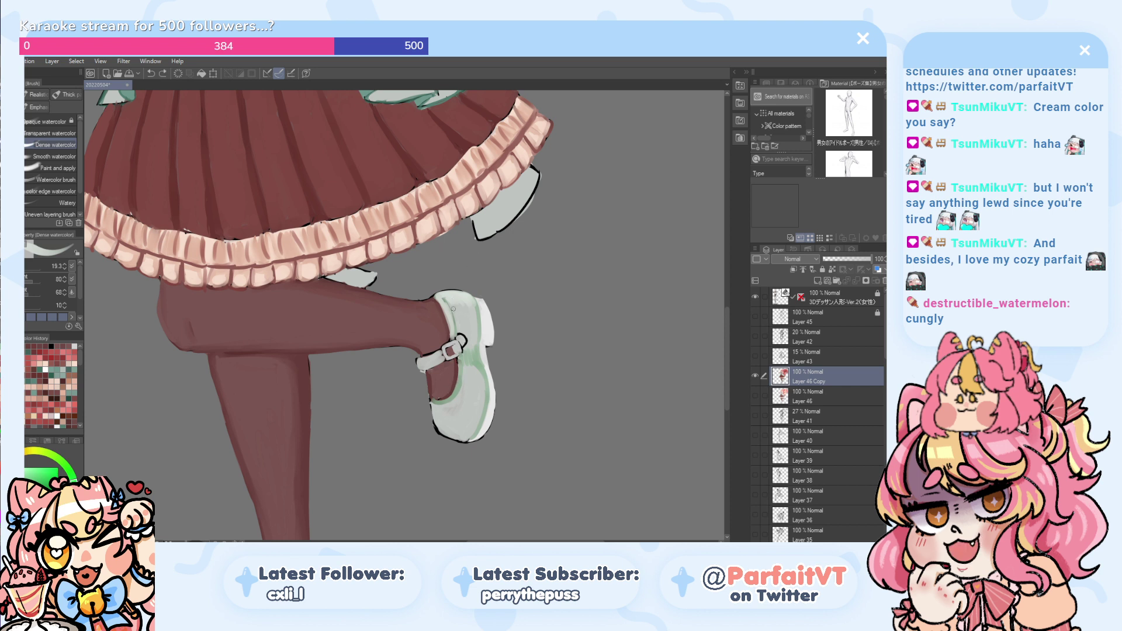
- Sample a colour at the raised shoe's heel rim and touch up the rim and the shoe's front edge
left_click(454, 314, "alt")
left_click_drag(453, 307, 455, 318)
left_click_drag(428, 377, 430, 419)
key("ctrl+z")
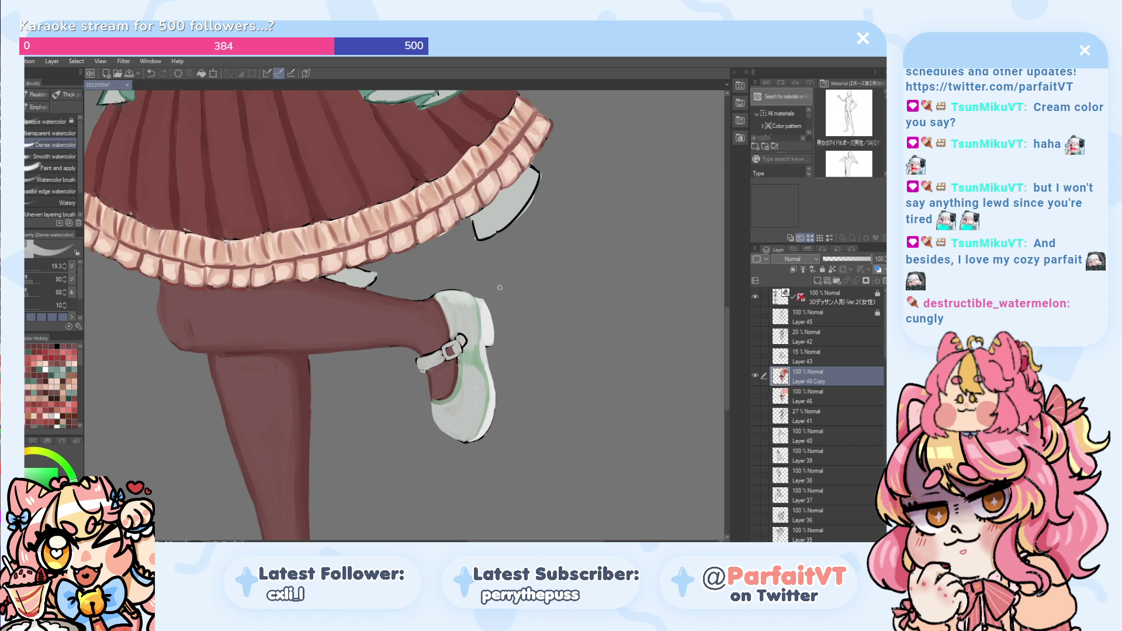
- Sample the green shading and paint over the raised shoe's toe outline with it
left_click(476, 362, "alt")
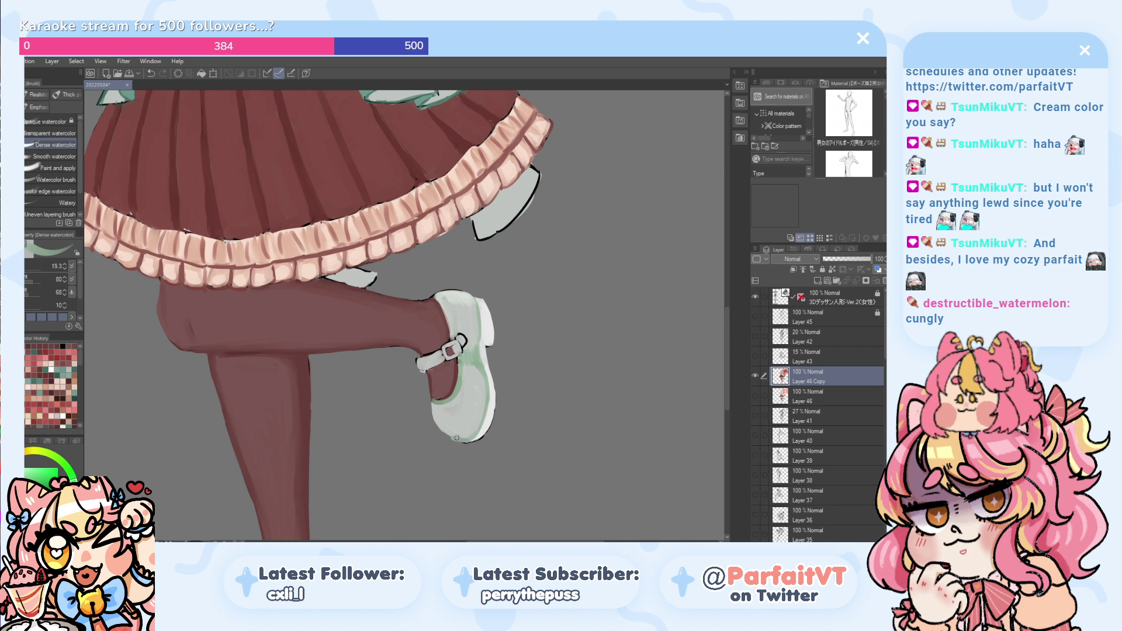
key("ctrl+z")
left_click(445, 432)
left_click(444, 436)
key("ctrl+z")
- Blend the green shading into the raised shoe's body with the Smooth watercolor and Transparent watercolor brushes
left_click(55, 156)
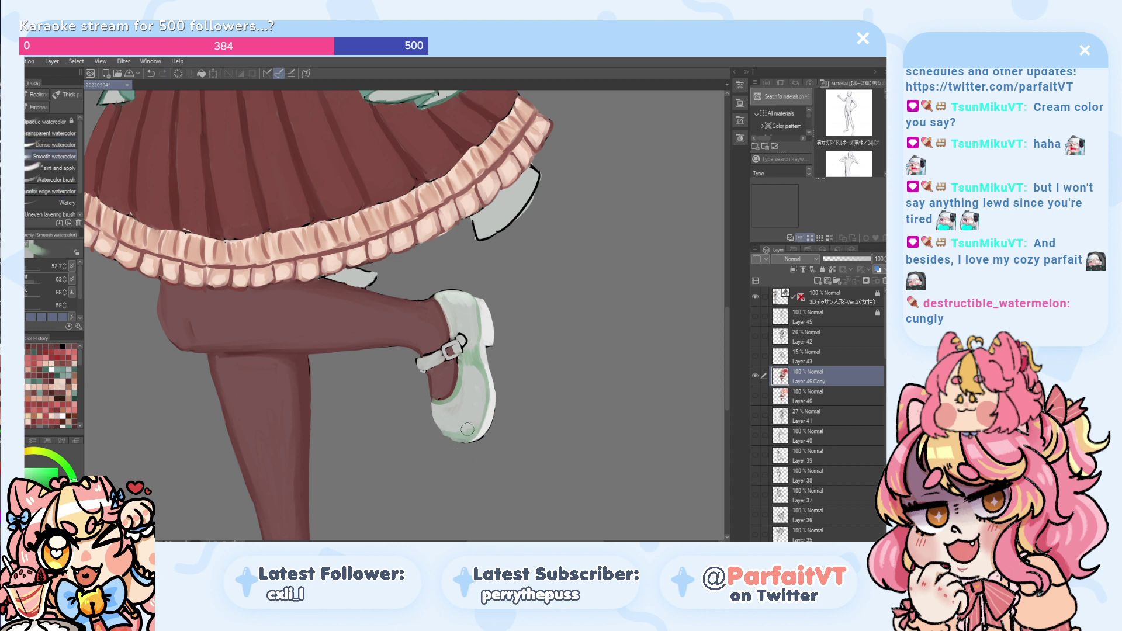
left_click_drag(478, 381, 474, 376)
key("ctrl+z")
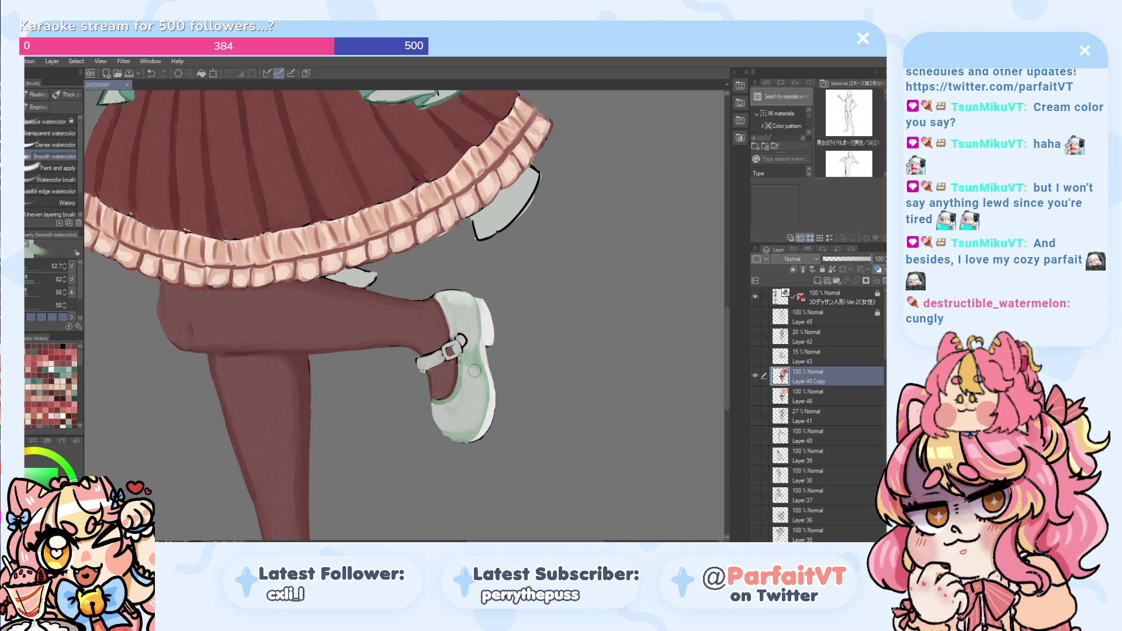
left_click(33, 135)
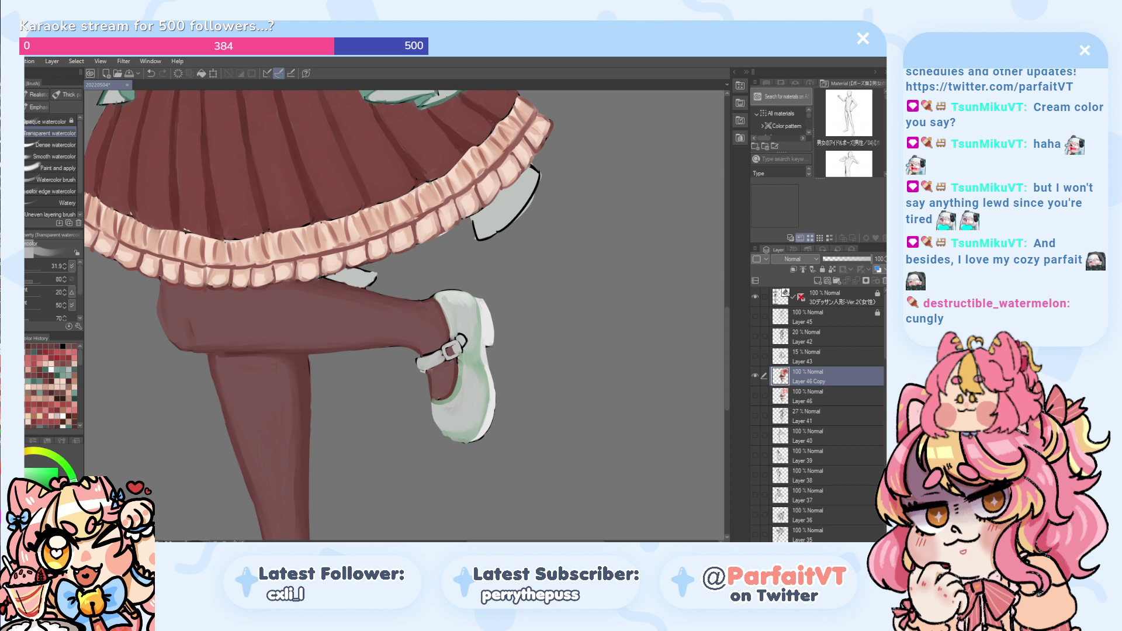
- Sample the stocking colour and reshape the front edge of the raised shoe's opening with the G-pen
left_click(455, 368, "alt")
key("ctrl+z")
key("p")
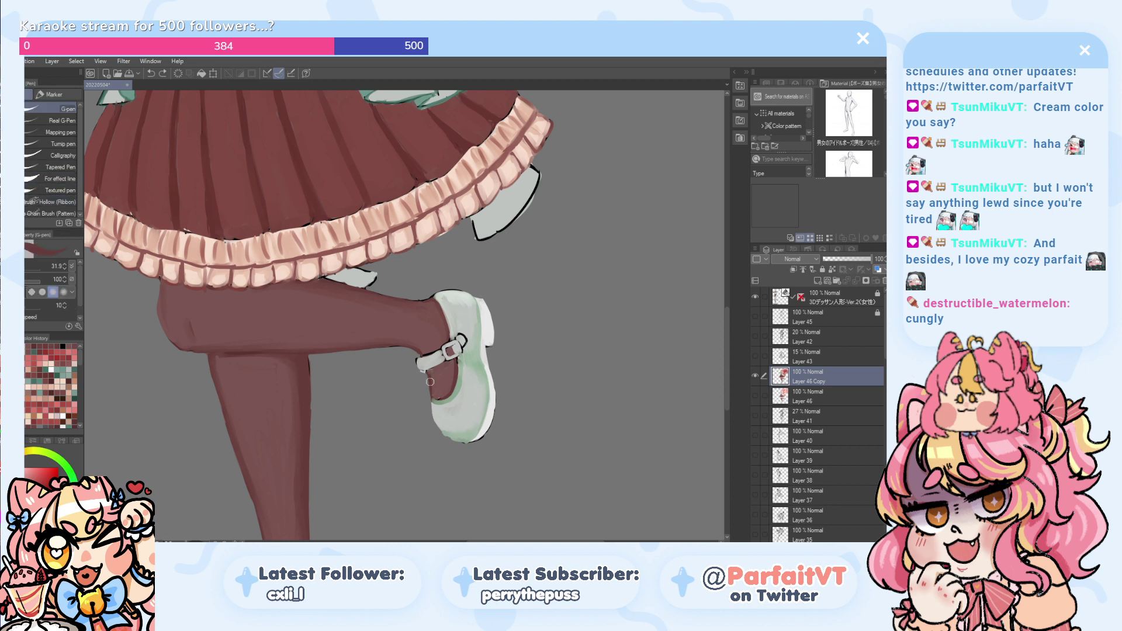
mouse_move(449, 387)
left_mouse_down()
mouse_move(454, 363)
mouse_move(431, 398)
mouse_move(428, 377)
mouse_move(430, 412)
mouse_move(424, 383)
mouse_move(434, 424)
mouse_move(432, 409)
mouse_move(430, 436)
mouse_move(422, 434)
mouse_move(446, 443)
left_mouse_up()
key("ctrl+z")
key("ctrl+z")
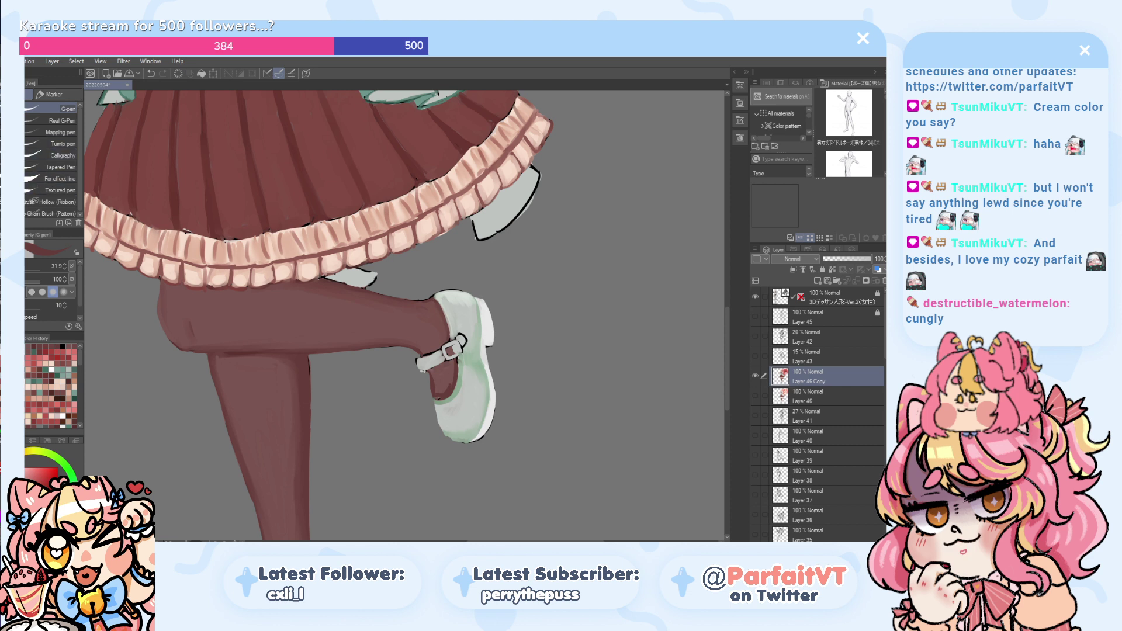
- Shade the stocking inside the raised shoe's opening with the Dense watercolor brush
key("p")
key("b")
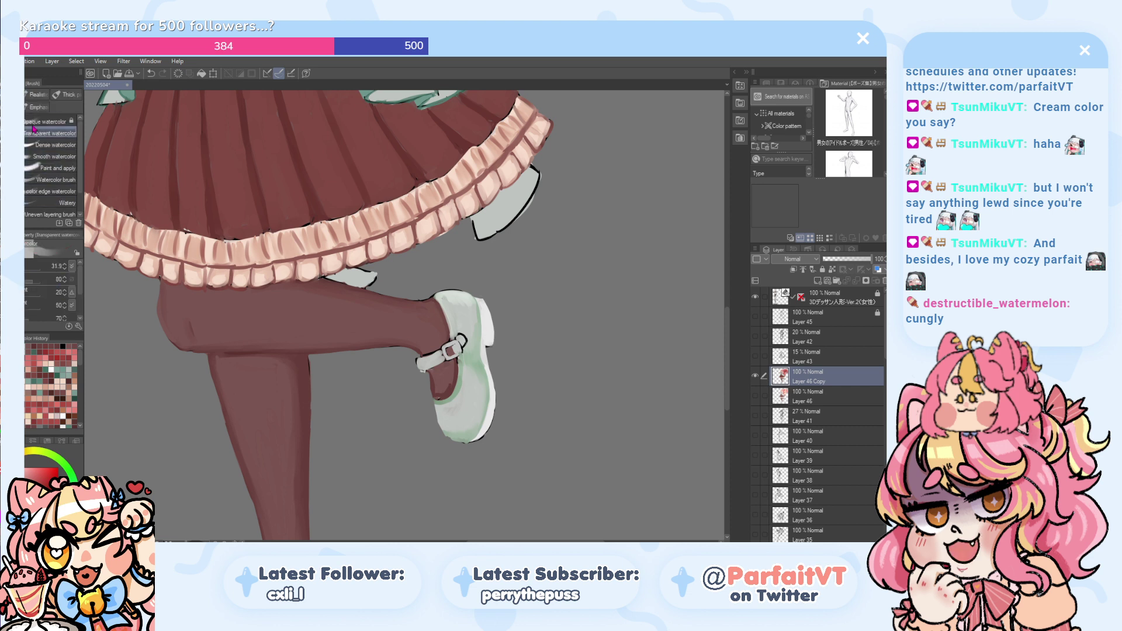
left_click(54, 156)
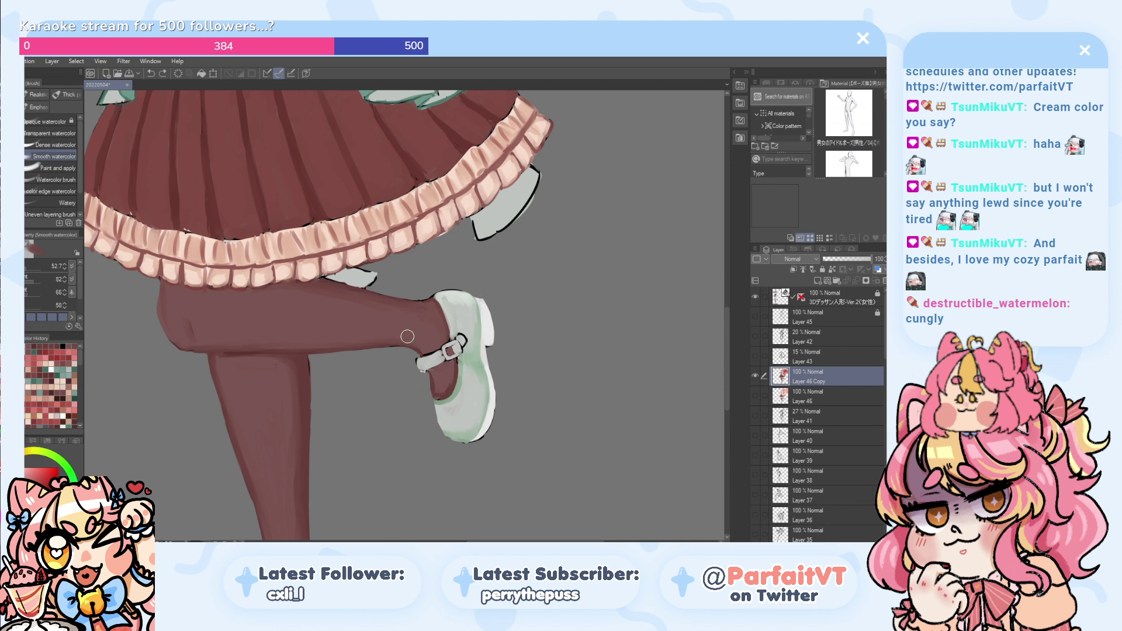
left_click(56, 144)
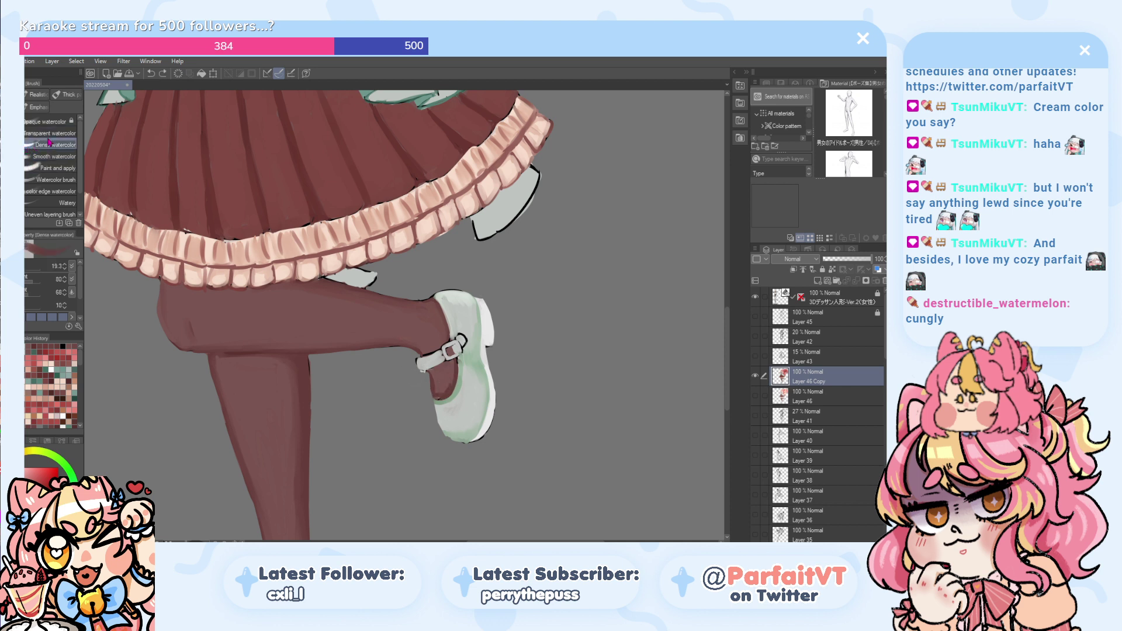
left_click_drag(450, 376, 439, 391)
key("ctrl+z")
key("ctrl+z")
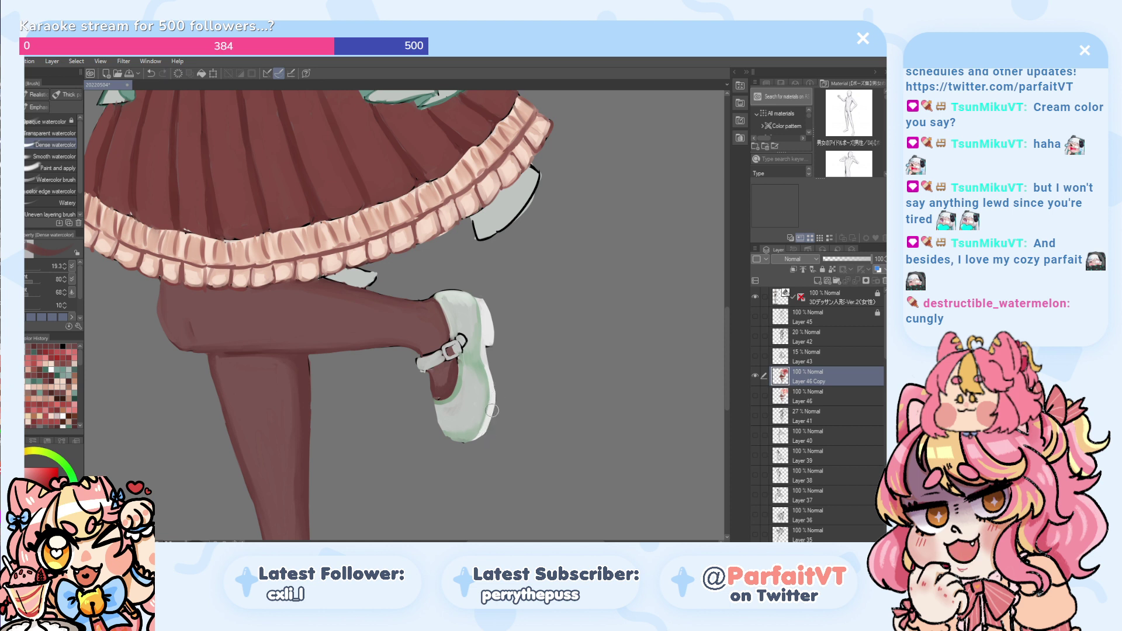
- Clean up the raised shoe's outer sole edge near the toe and paint white along the sole
key("ctrl+z")
left_click_drag(496, 409, 479, 449)
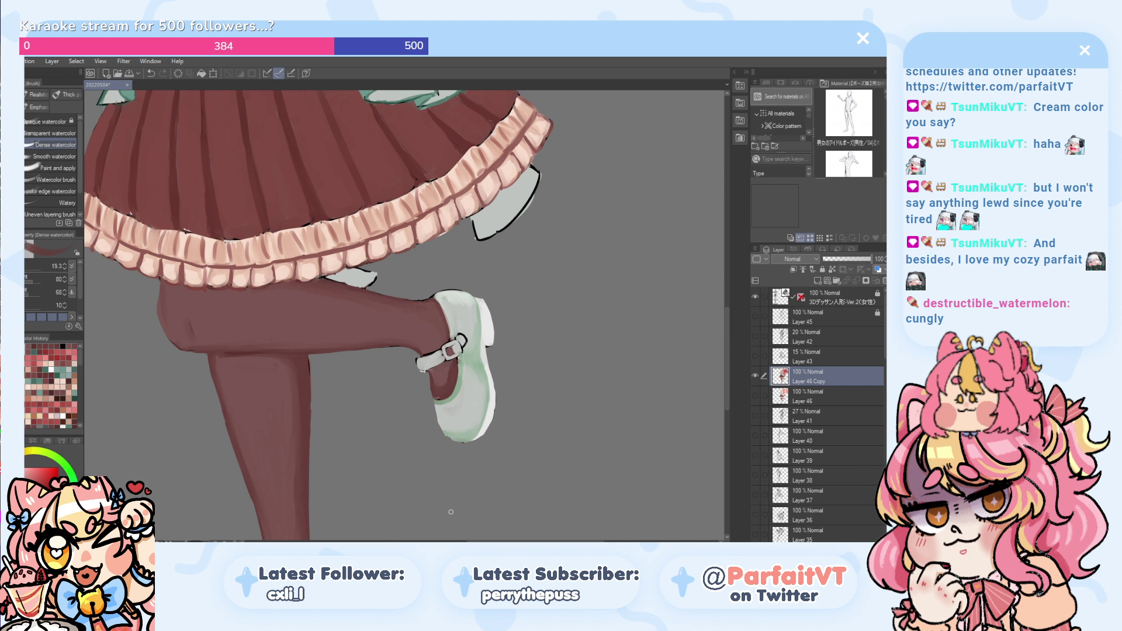
left_click(30, 470)
left_click_drag(486, 361, 487, 404)
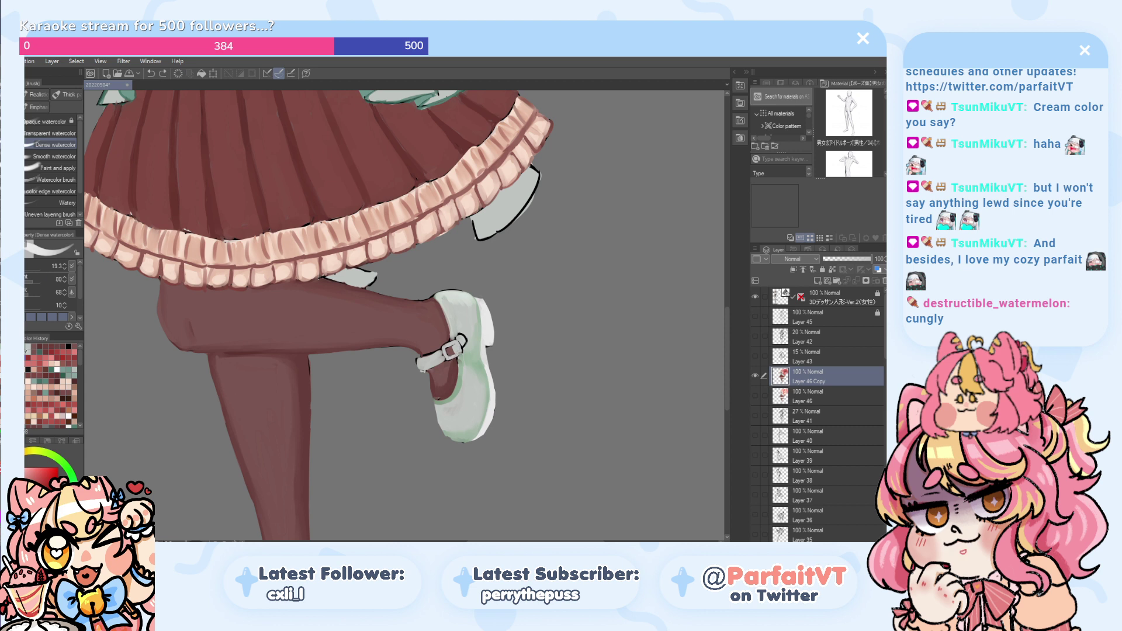
- Repaint the raised shoe's strap buckle in white with the G-pen, undoing unwanted strokes
key("p")
mouse_move(455, 355)
left_mouse_down()
mouse_move(446, 359)
mouse_move(455, 344)
mouse_move(447, 359)
left_mouse_up()
key("ctrl+z")
key("ctrl+z")
key("ctrl+z")
key("ctrl+z")
key("ctrl+z")
key("ctrl+z")
key("ctrl+z")
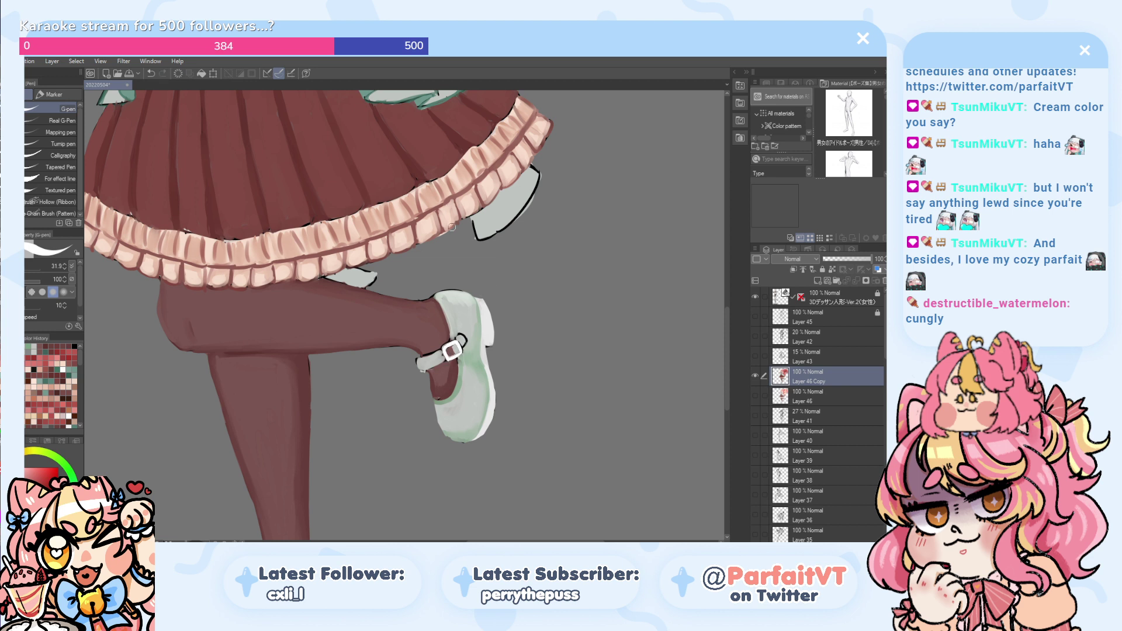
- Sample the strap's grey and paint over the outline at the strap's front end
left_click(425, 366, "alt")
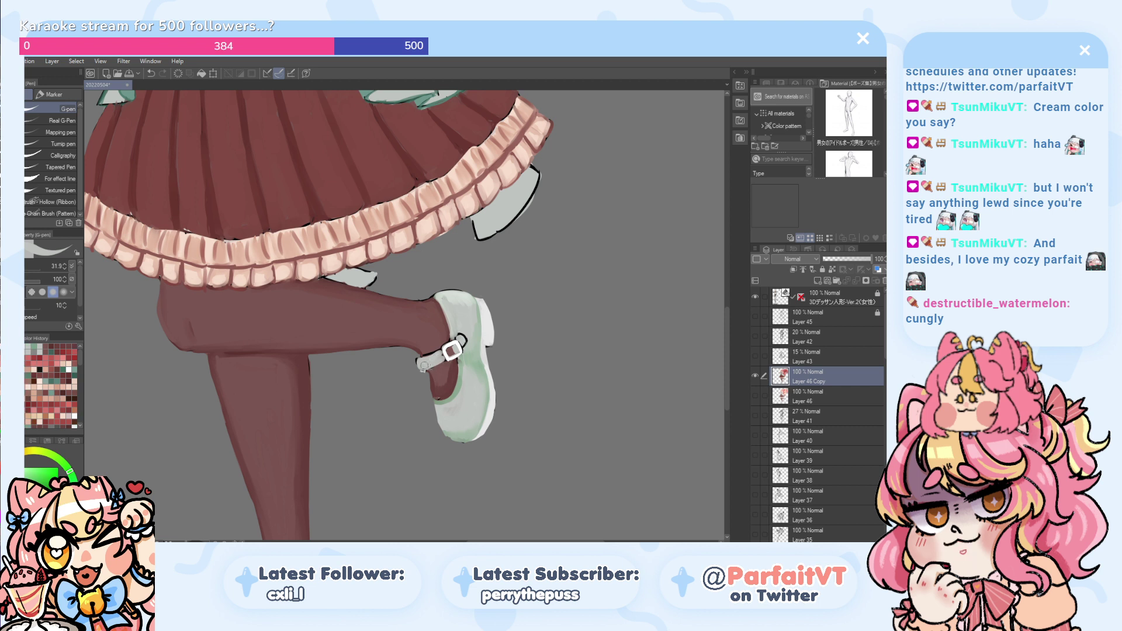
left_click_drag(428, 366, 437, 367)
key("ctrl+z")
left_click_drag(419, 358, 423, 377)
- Sample the strap's colours and paint over the outline where the strap meets the buckle on the raised shoe
left_click(447, 349, "alt")
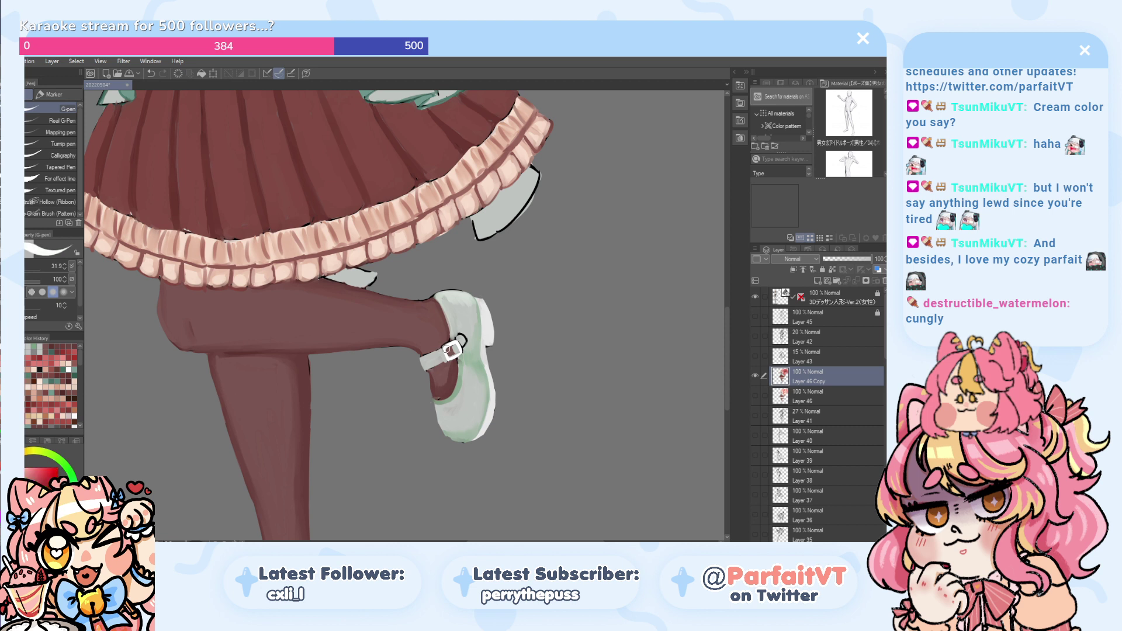
left_click_drag(447, 347, 448, 361)
key("ctrl+z")
key("ctrl+z")
left_click(443, 358, "alt")
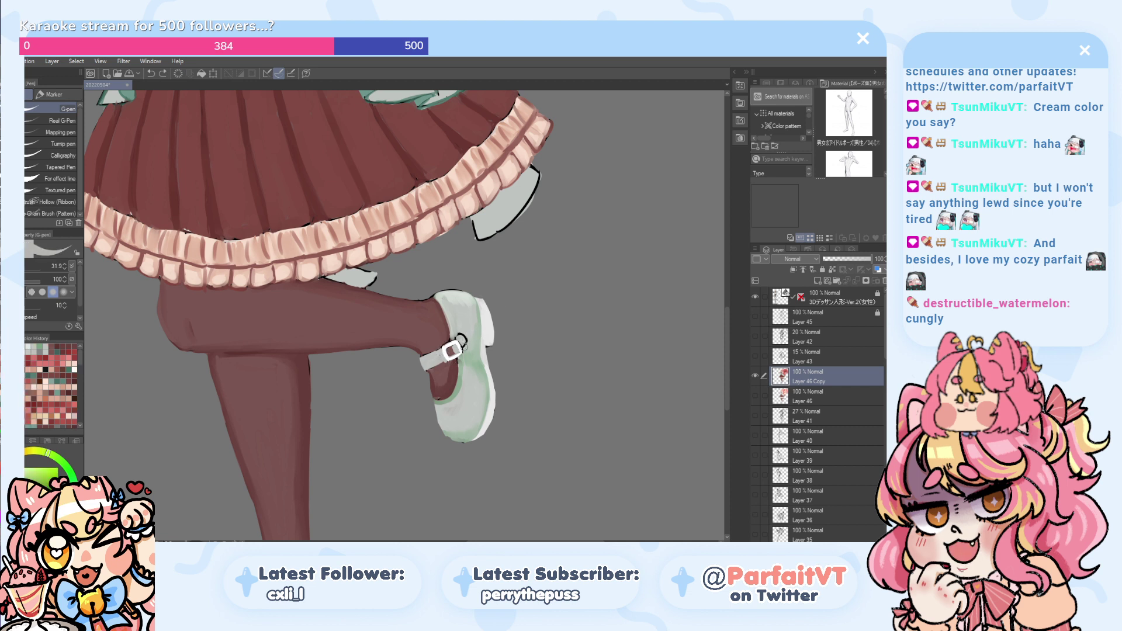
- Paint over the black strap-end loop beside the raised shoe's buckle with colours sampled from the shoe
left_click_drag(462, 342, 460, 338)
key("ctrl+z")
left_click(463, 341, "alt")
left_click_drag(468, 343, 462, 340)
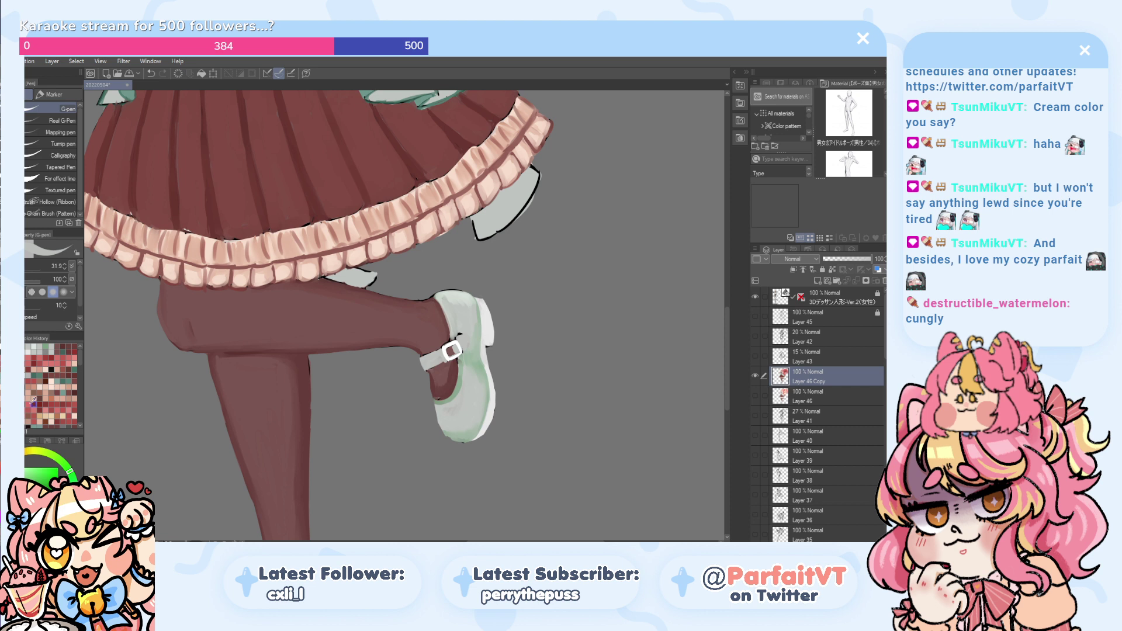
left_click(473, 339, "alt")
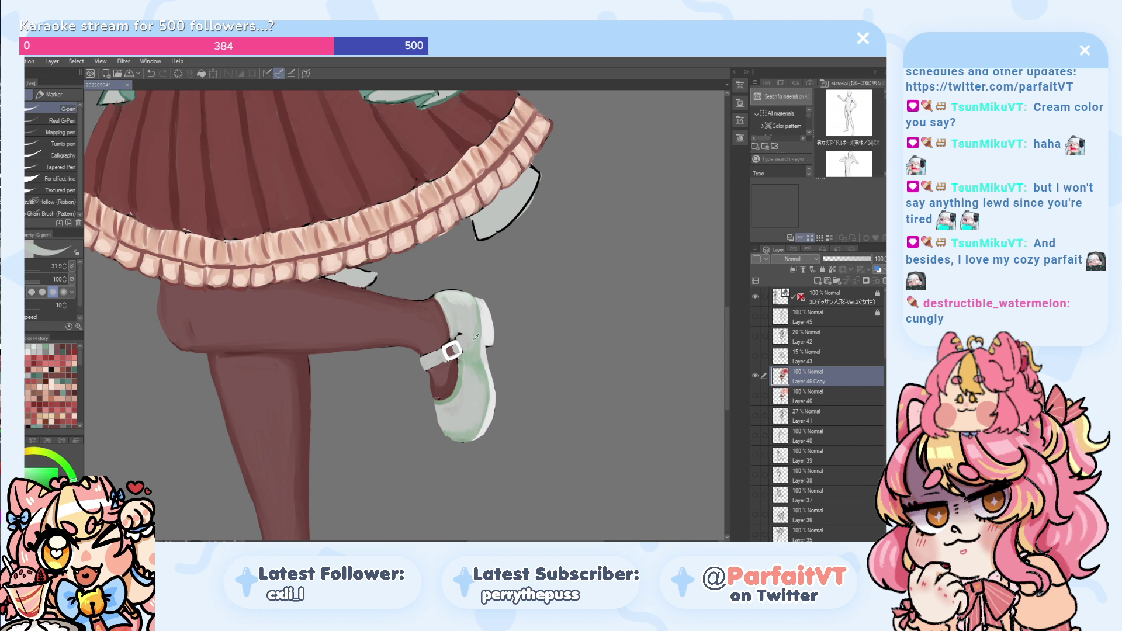
left_click_drag(472, 338, 478, 326)
left_click(478, 326, "alt")
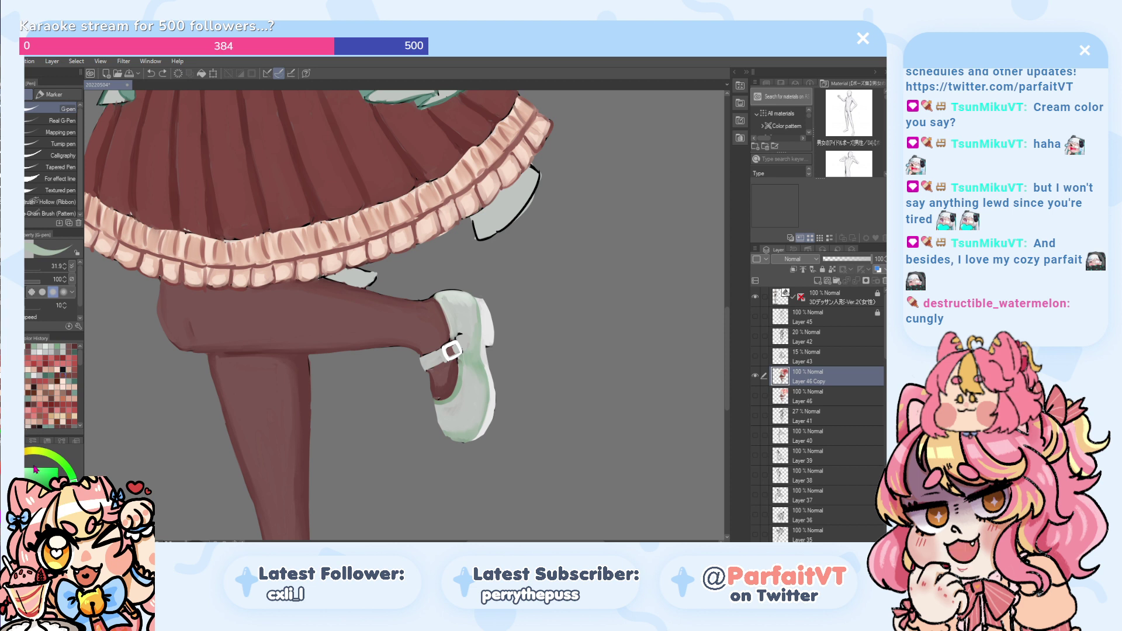
- Pick a darker green and redraw the strap end beyond the raised shoe's buckle and the strap's lower edge, undoing unwanted strokes
left_click(56, 468)
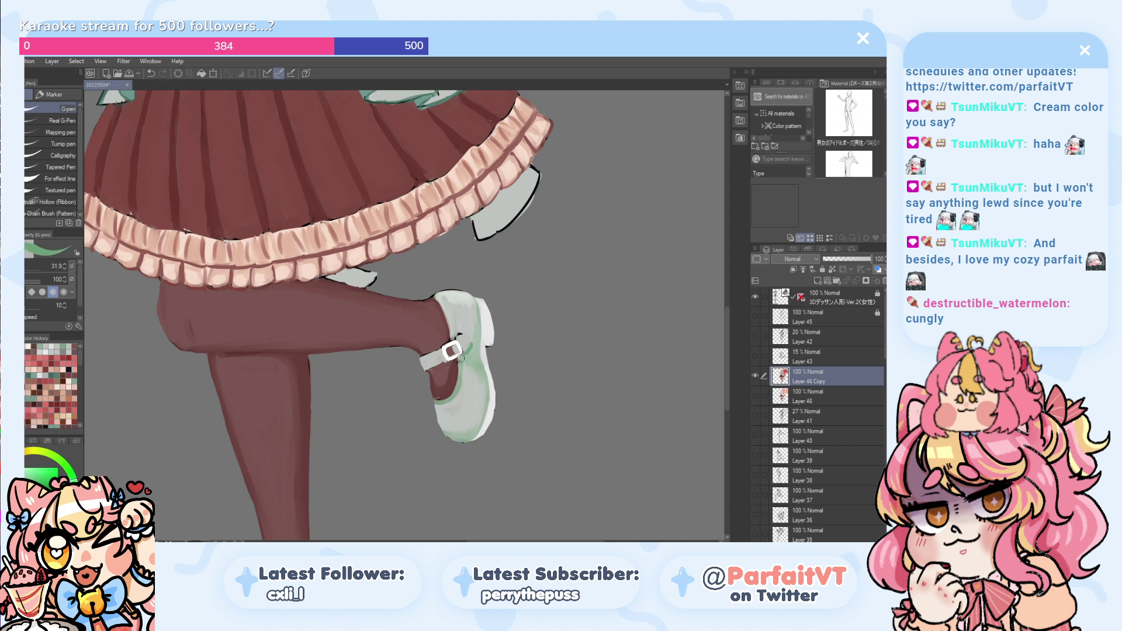
key("ctrl+z")
left_click_drag(461, 336, 466, 344)
key("ctrl+z")
key("ctrl+z")
left_click_drag(459, 340, 465, 351)
key("ctrl+z")
key("ctrl+z")
mouse_move(427, 369)
left_mouse_down()
mouse_move(487, 293)
mouse_move(459, 334)
left_mouse_up()
left_click(467, 332, "alt")
left_click(437, 365, "alt")
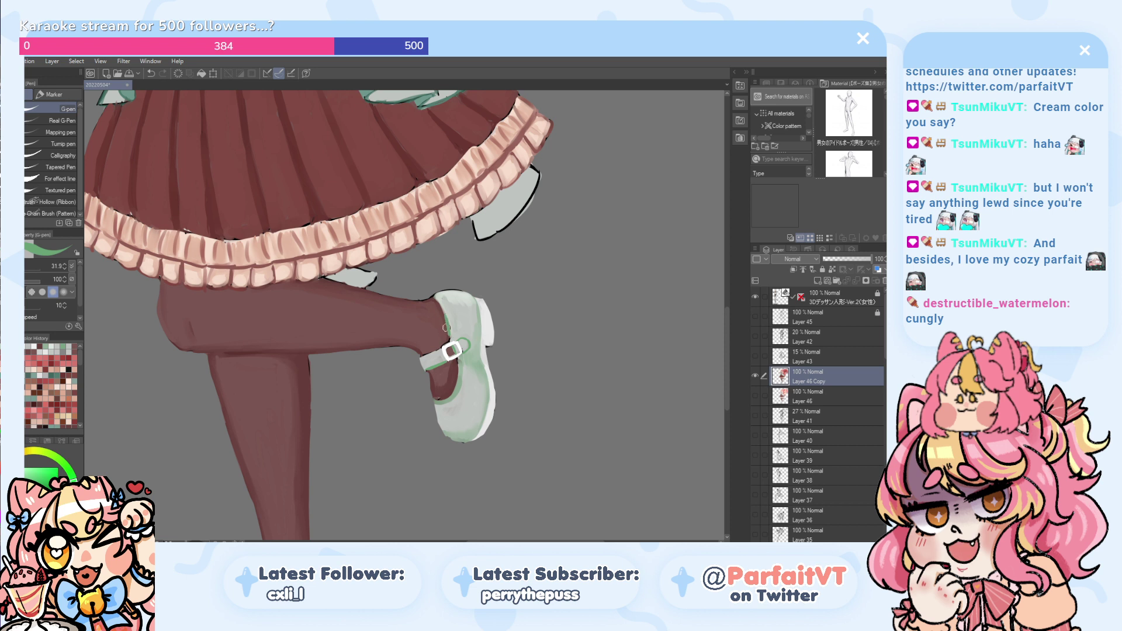
- Touch up the raised shoe's opening edge at the heel and below the buckle with sampled colours, undoing unwanted strokes
mouse_move(443, 310)
left_mouse_down()
mouse_move(450, 344)
mouse_move(446, 323)
left_mouse_up()
key("ctrl+z")
key("ctrl+z")
key("ctrl+z")
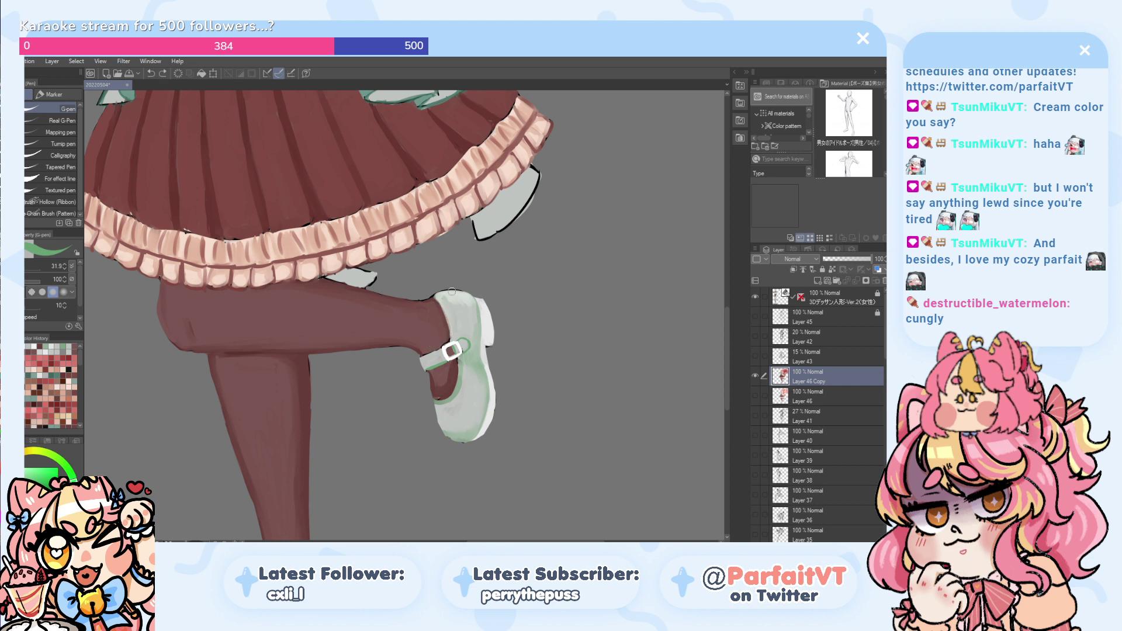
left_click(442, 297, "alt")
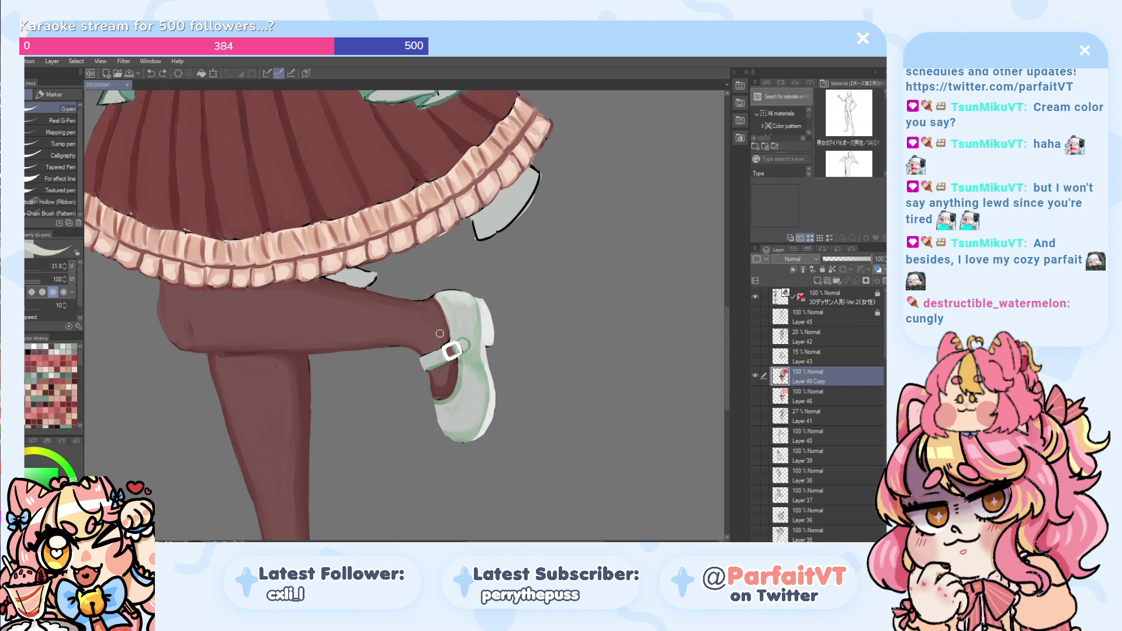
mouse_move(443, 312)
left_mouse_down()
mouse_move(449, 336)
mouse_move(434, 302)
left_mouse_up()
key("ctrl+z")
key("ctrl+z")
key("ctrl+z")
key("ctrl+z")
key("ctrl+z")
key("ctrl+z")
mouse_move(457, 358)
left_mouse_down()
mouse_move(455, 385)
mouse_move(459, 363)
left_mouse_up()
key("ctrl+z")
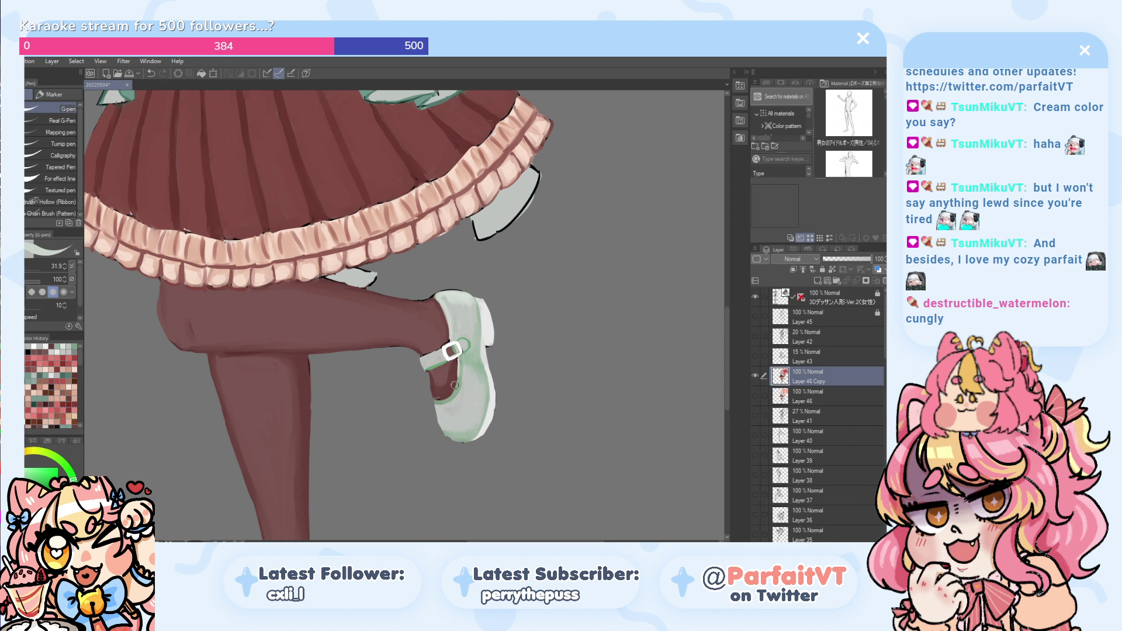
key("ctrl+z")
- Sample the shoe's light grey, paint a highlight across the raised shoe's toe, and soften it with the Dense watercolor brush
left_click(468, 297, "alt")
left_click(467, 303, "alt")
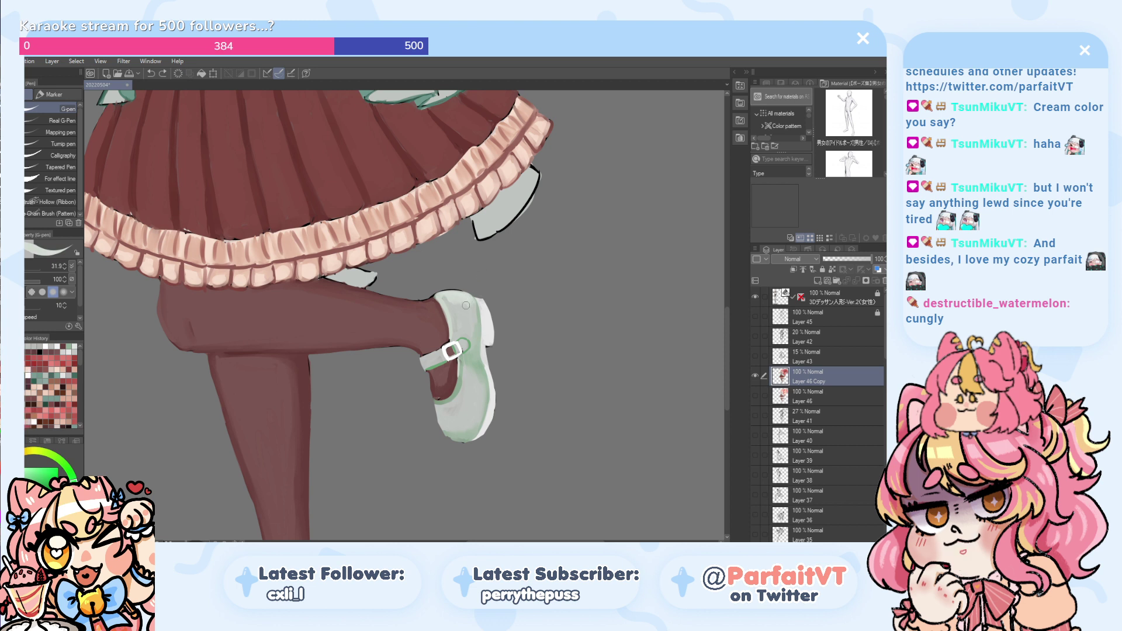
left_click_drag(470, 303, 465, 305)
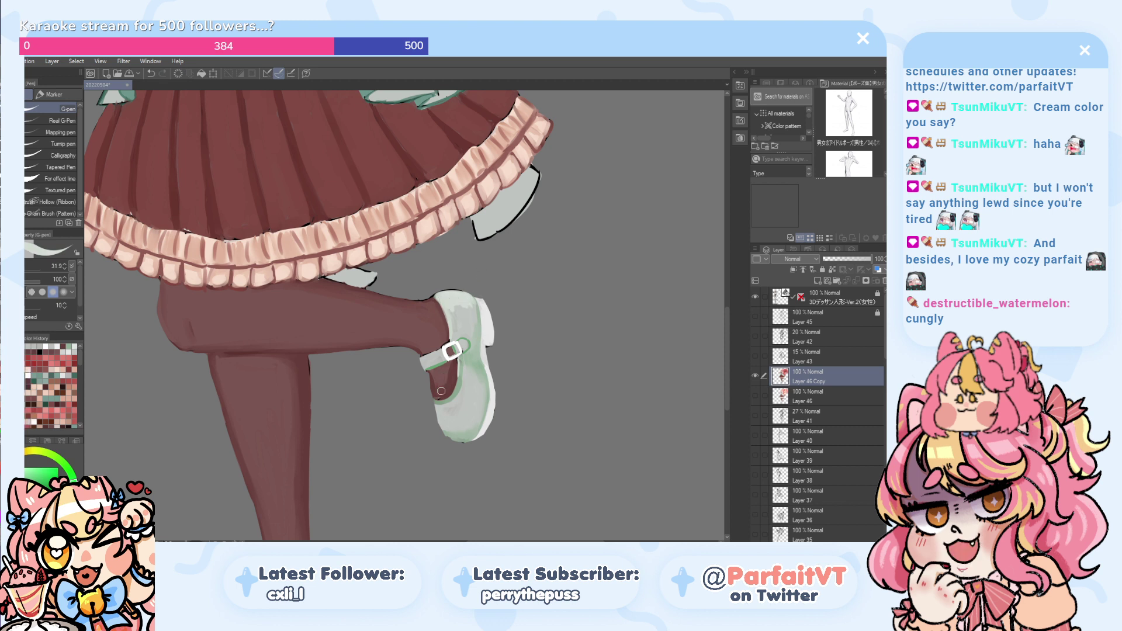
mouse_move(470, 388)
left_mouse_down()
mouse_move(483, 391)
mouse_move(464, 389)
mouse_move(460, 375)
left_mouse_up()
key("ctrl+z")
key("b")
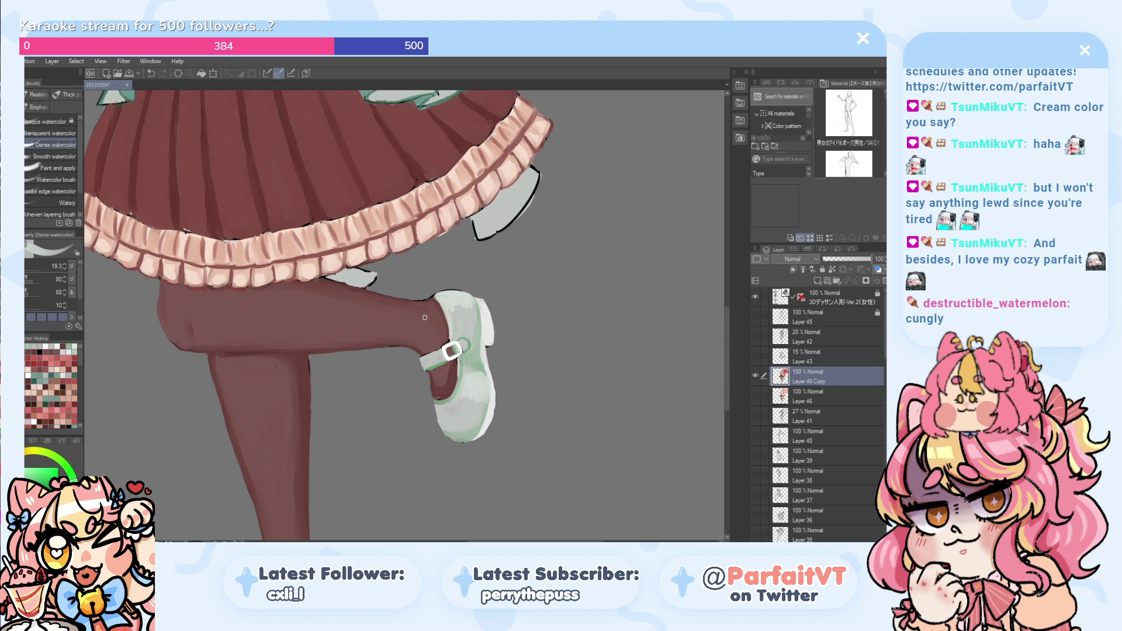
key("ctrl+z")
left_click_drag(483, 414, 479, 423)
- Sample the shoe's green and shade the raised shoe's toe along the sole edge with the G-pen
key("p")
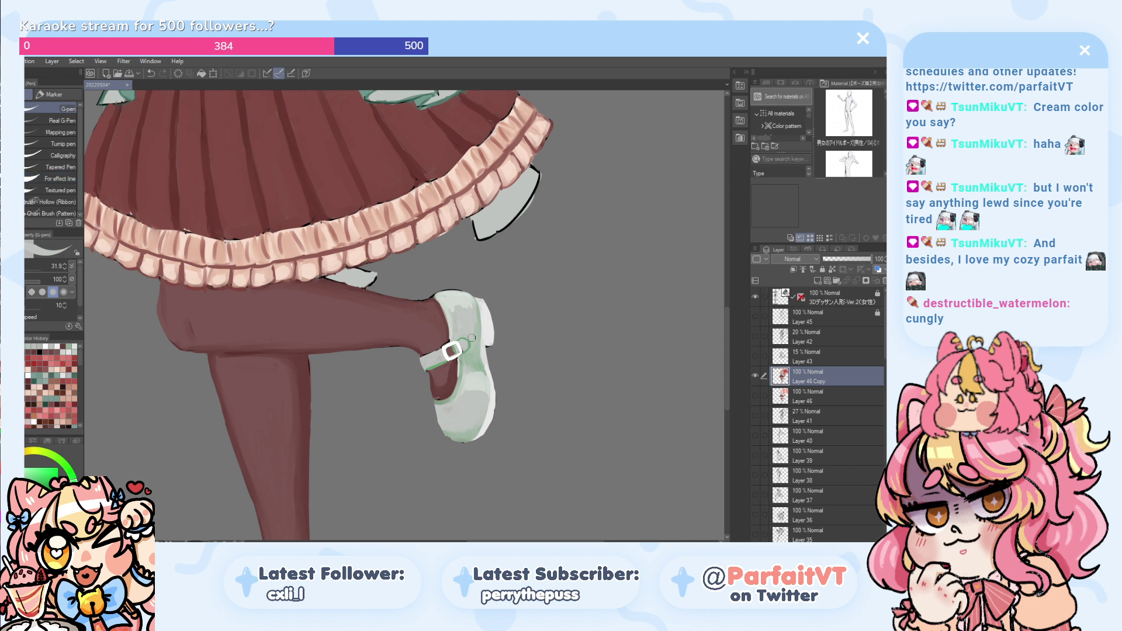
left_click(478, 362, "alt")
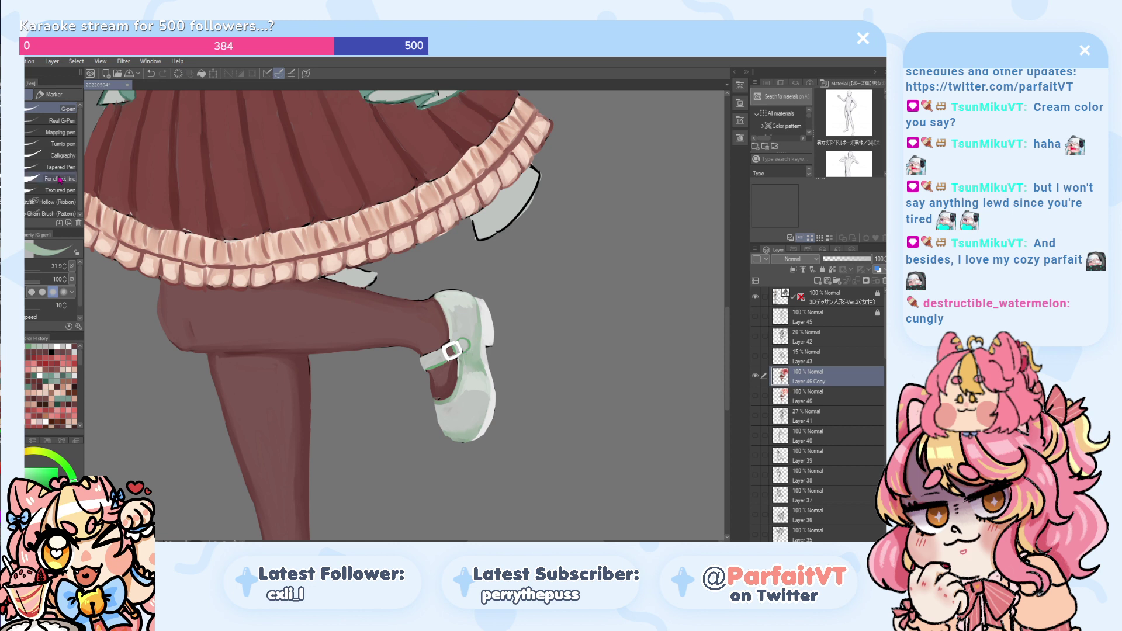
left_click_drag(485, 422, 483, 375)
key("ctrl+z")
mouse_move(483, 426)
left_mouse_down()
mouse_move(487, 397)
mouse_move(477, 433)
mouse_move(490, 387)
mouse_move(485, 411)
mouse_move(481, 352)
mouse_move(488, 388)
mouse_move(472, 436)
left_mouse_up()
key("ctrl+z")
left_click_drag(492, 398, 472, 437)
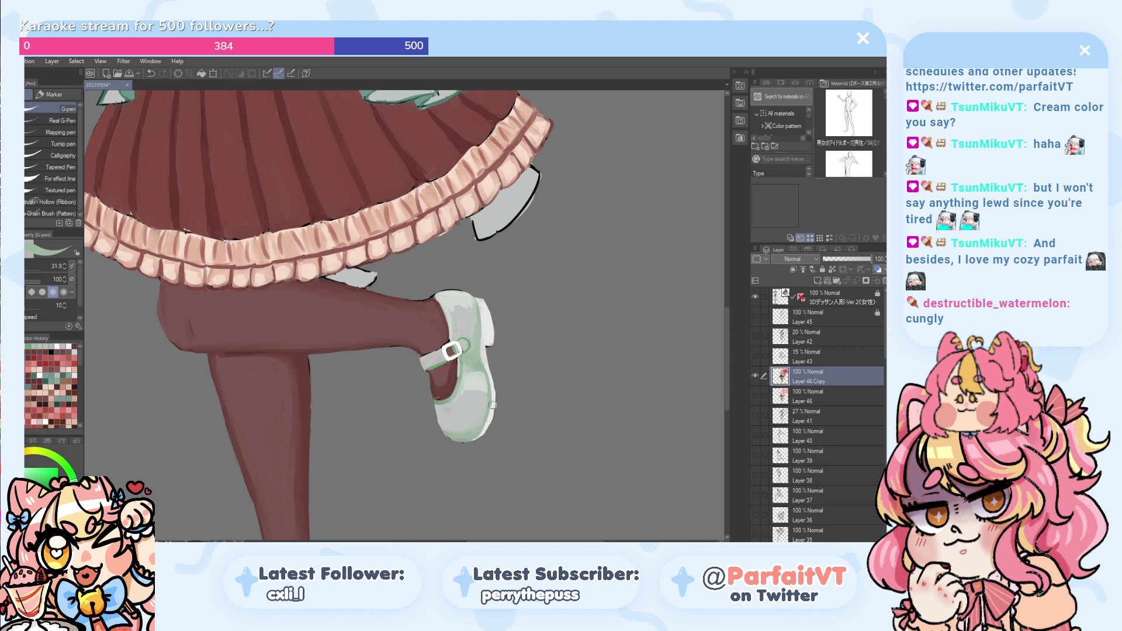
- Sample the heel's white and clean up the lower corner of the raised shoe's heel
left_click(489, 336, "alt")
left_click_drag(492, 343, 486, 353)
key("ctrl+z")
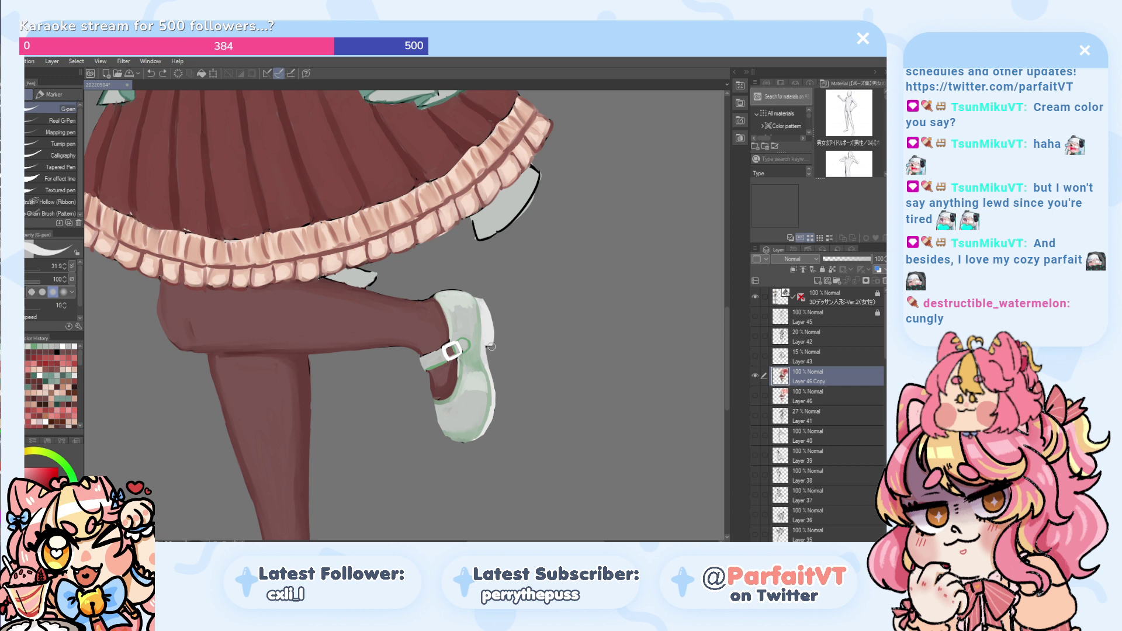
left_click_drag(492, 347, 486, 348)
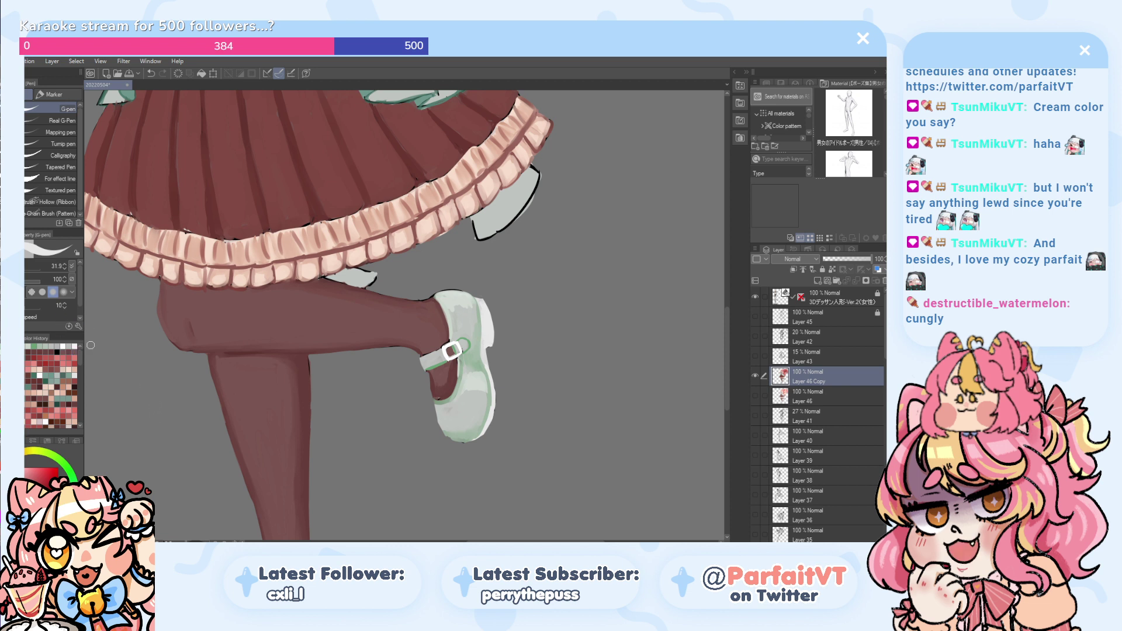
- Touch up the outline around the raised shoe's heel opening using a recent colour and sampled stocking and shoe colours
left_click(34, 346)
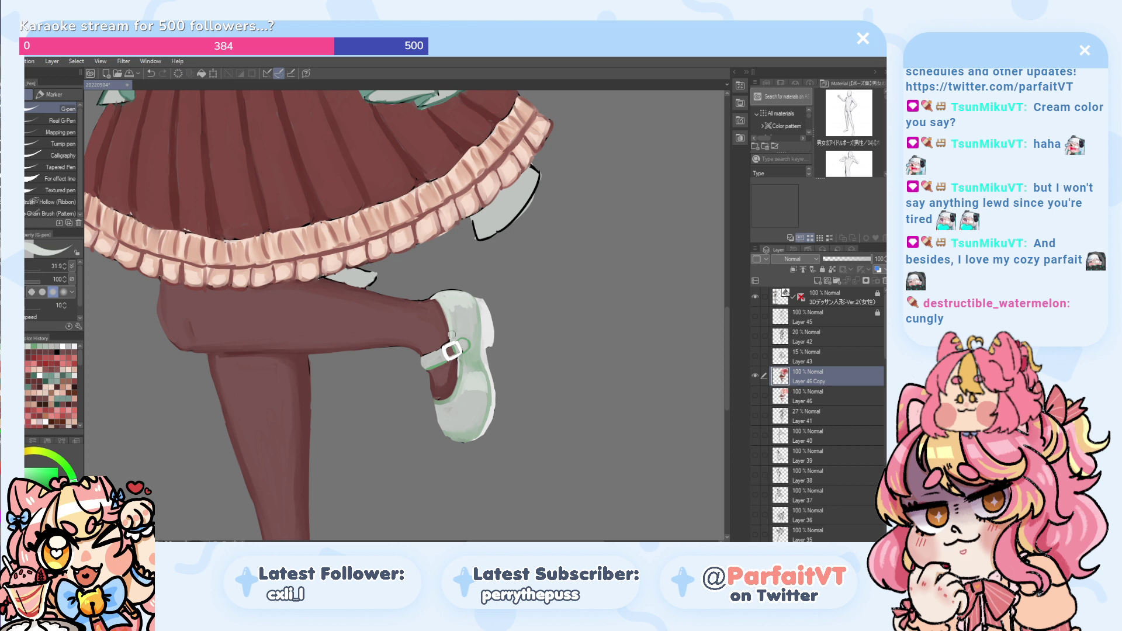
left_click(440, 344, "alt")
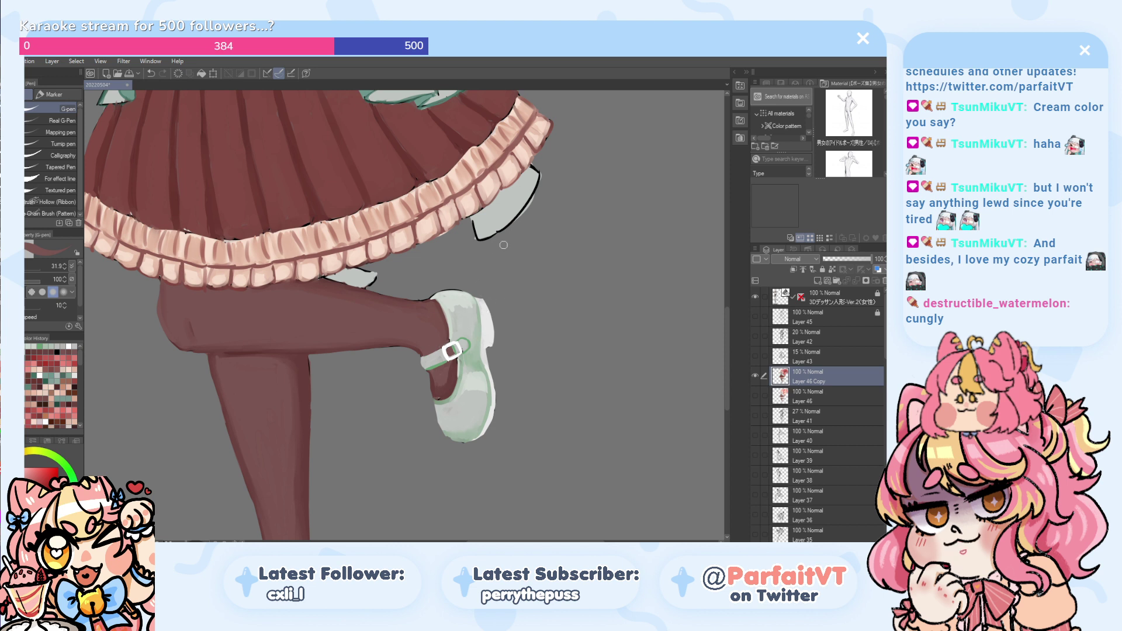
left_click(460, 301, "alt")
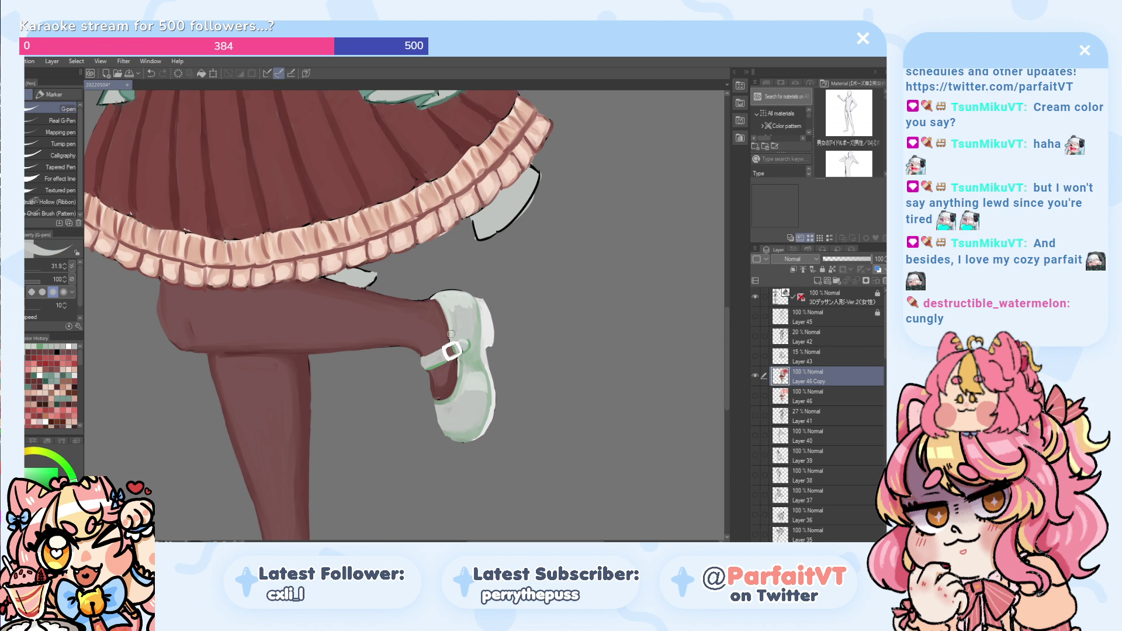
- Sample the raised shoe's green and shade the standing shoe's upper along the sole line, undoing unwanted strokes
scroll(515, 272, "down", 6)
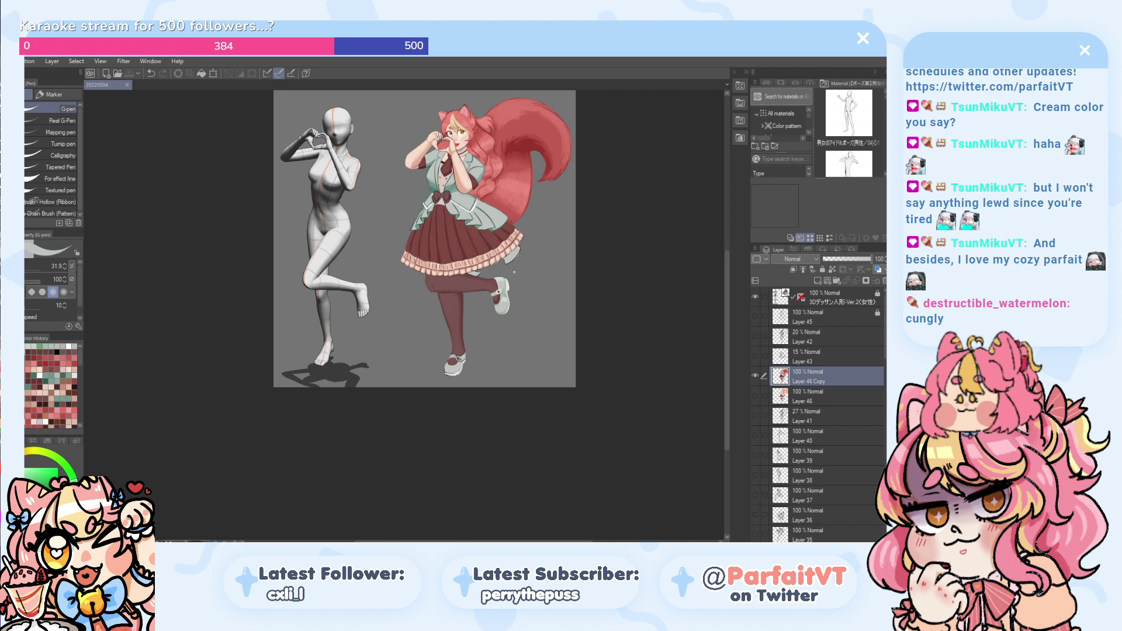
scroll(477, 346, "up", 5)
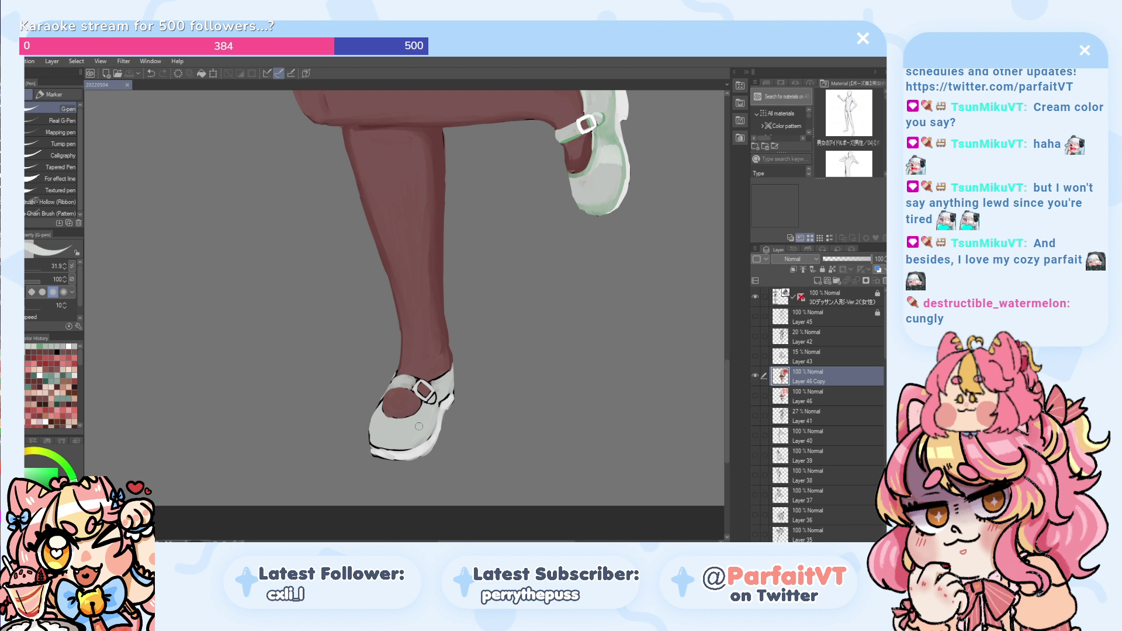
left_click(625, 168, "alt")
mouse_move(438, 421)
left_mouse_down()
mouse_move(408, 449)
mouse_move(452, 392)
mouse_move(435, 422)
mouse_move(396, 426)
mouse_move(388, 444)
mouse_move(409, 452)
mouse_move(407, 423)
mouse_move(399, 446)
mouse_move(420, 446)
mouse_move(376, 445)
left_mouse_up()
key("ctrl+z")
key("ctrl+z")
key("ctrl+z")
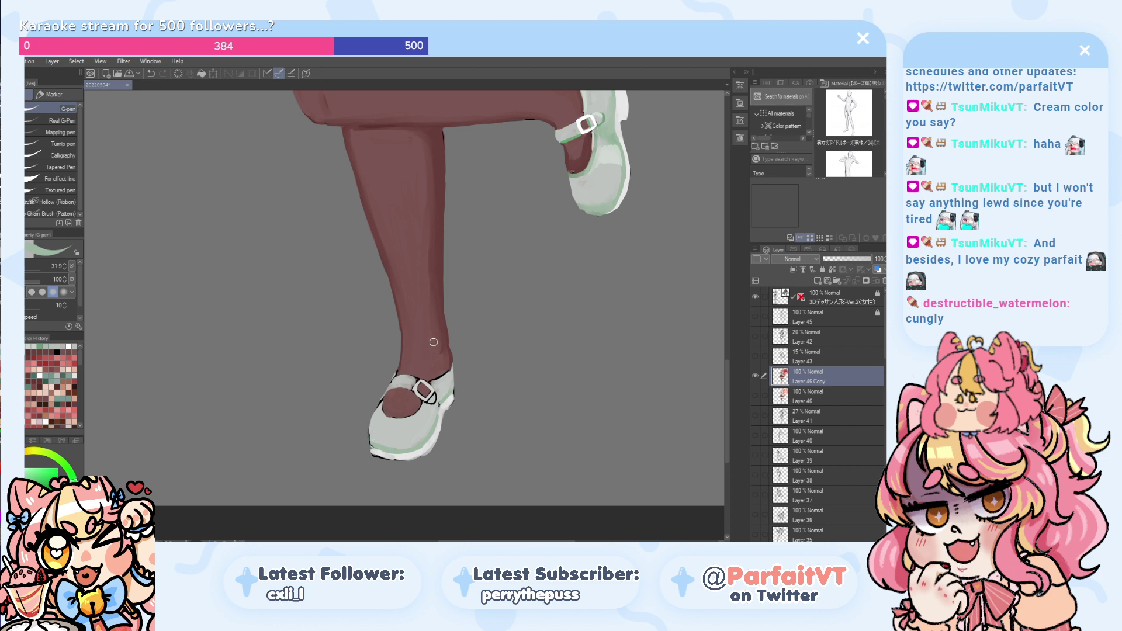
- Paint over the outline along the outer front edge of the standing shoe with sampled grey, undoing unwanted strokes
left_click_drag(382, 412, 374, 430)
key("ctrl+z")
key("ctrl+z")
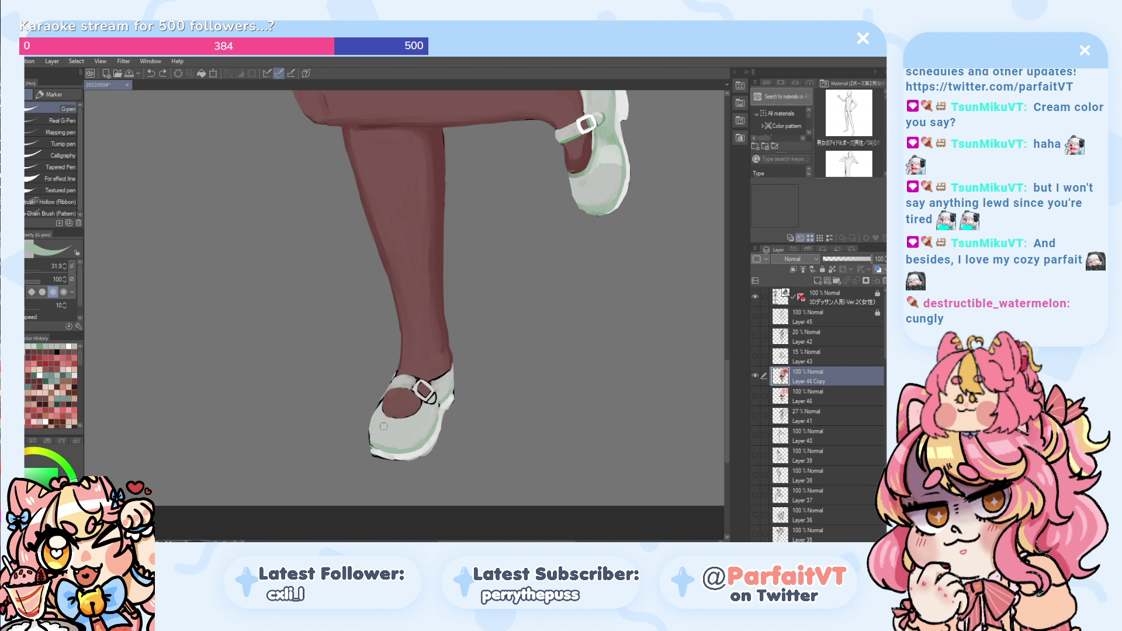
left_click(389, 392, "alt")
key("ctrl+z")
left_click_drag(390, 390, 376, 426)
key("ctrl+z")
key("ctrl+z")
key("ctrl+z")
mouse_move(383, 401)
left_mouse_down()
mouse_move(390, 374)
mouse_move(369, 425)
left_mouse_up()
key("ctrl+z")
- Sample the strap's grey and paint over the outline at the outer end of the standing shoe's strap
mouse_move(398, 369)
left_mouse_down()
mouse_move(386, 397)
mouse_move(387, 387)
left_mouse_up()
key("ctrl+z")
left_click(402, 383, "alt")
left_click_drag(403, 382, 388, 390)
key("ctrl+z")
key("ctrl+z")
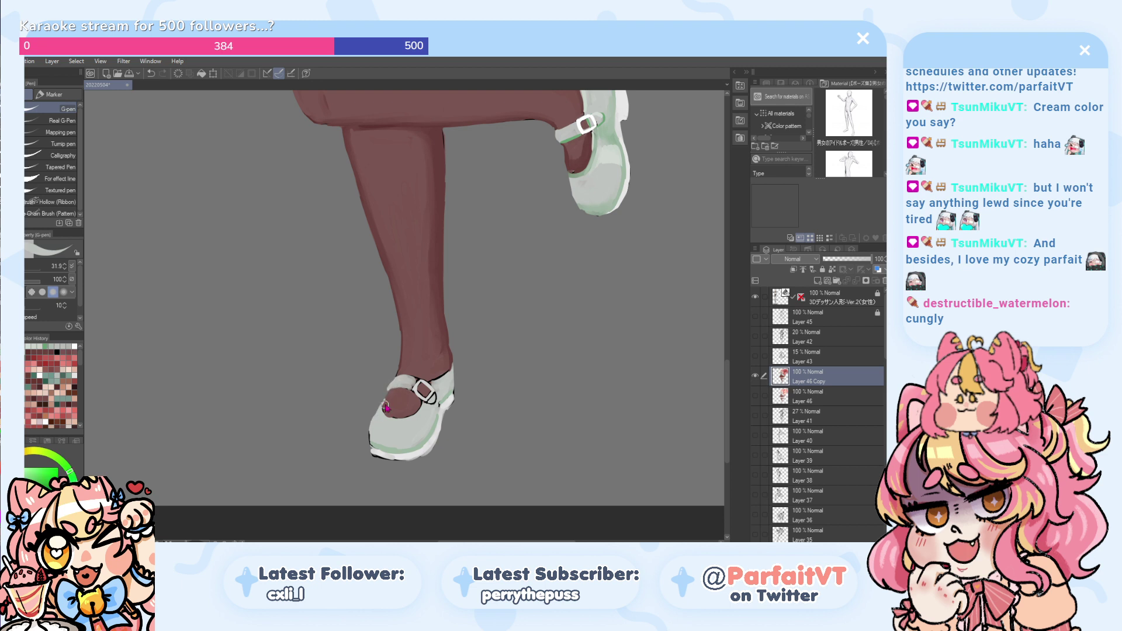
key("ctrl+z")
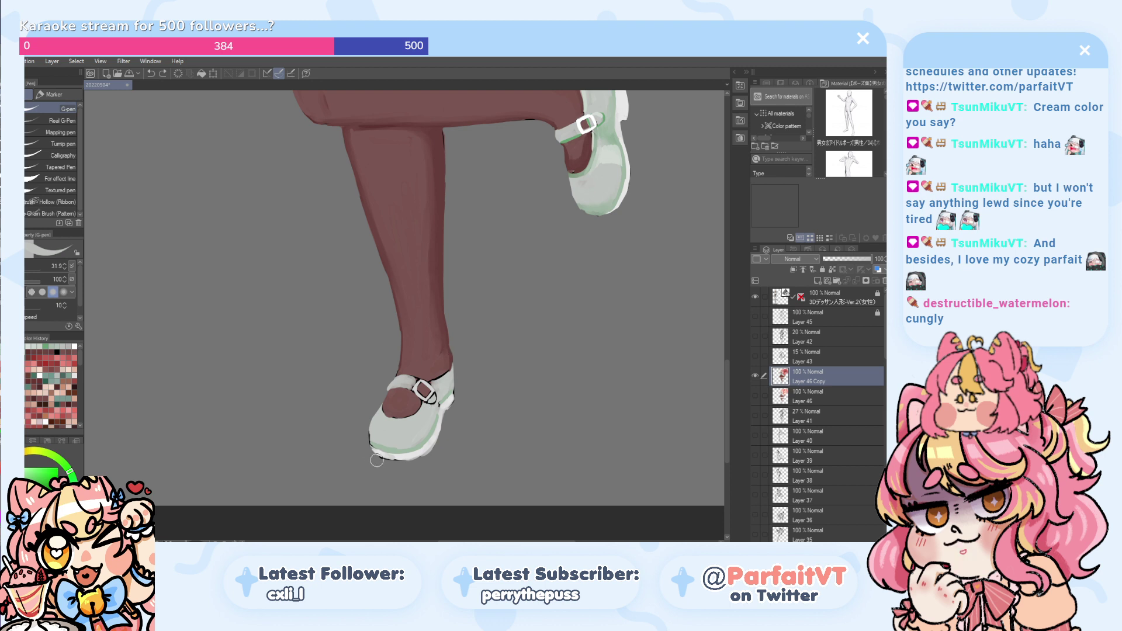
- Paint over the outlines on the standing shoe's strap and toe sole with sampled strap and sole colours
left_click_drag(379, 458, 373, 462)
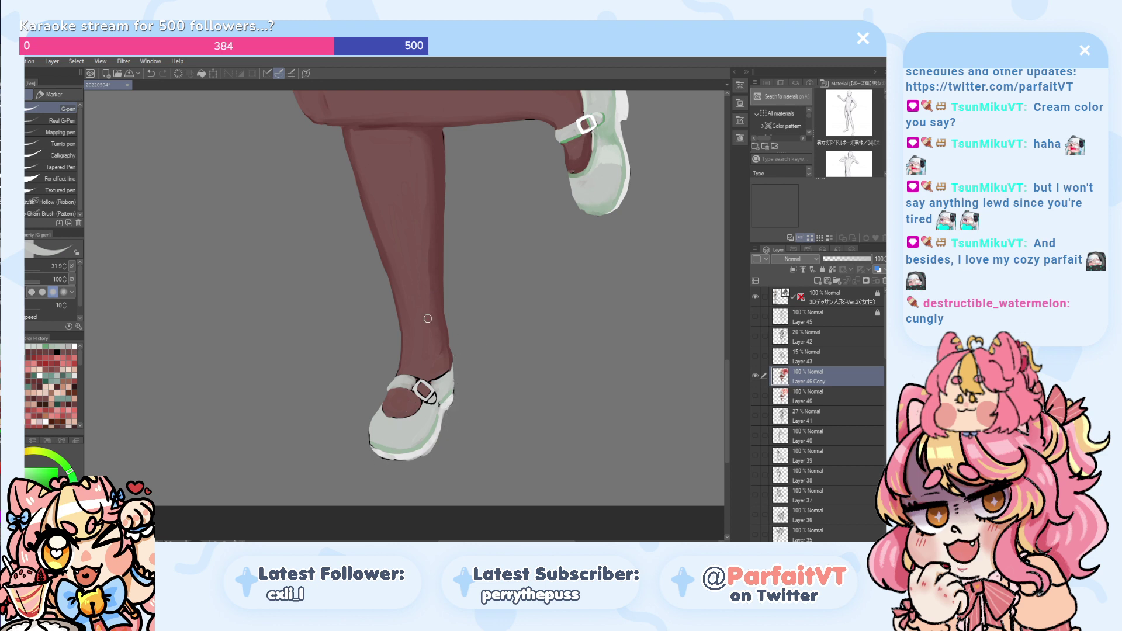
left_click(406, 388, "alt")
left_click_drag(406, 387, 416, 377)
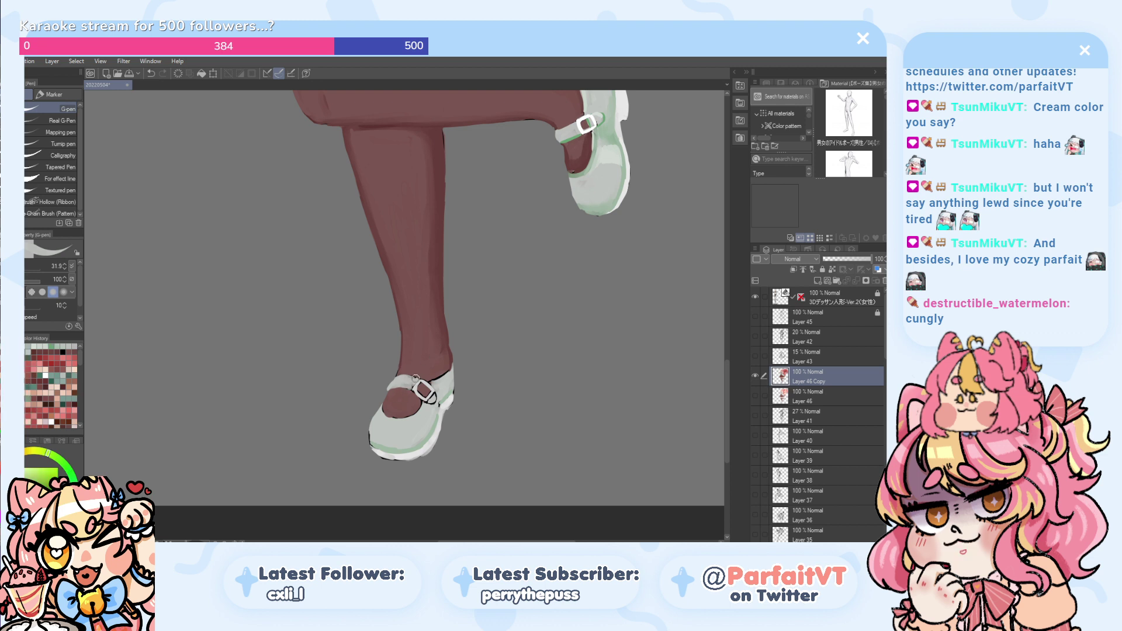
left_click_drag(395, 384, 386, 391)
key("ctrl+z")
key("ctrl+z")
left_click(395, 457, "alt")
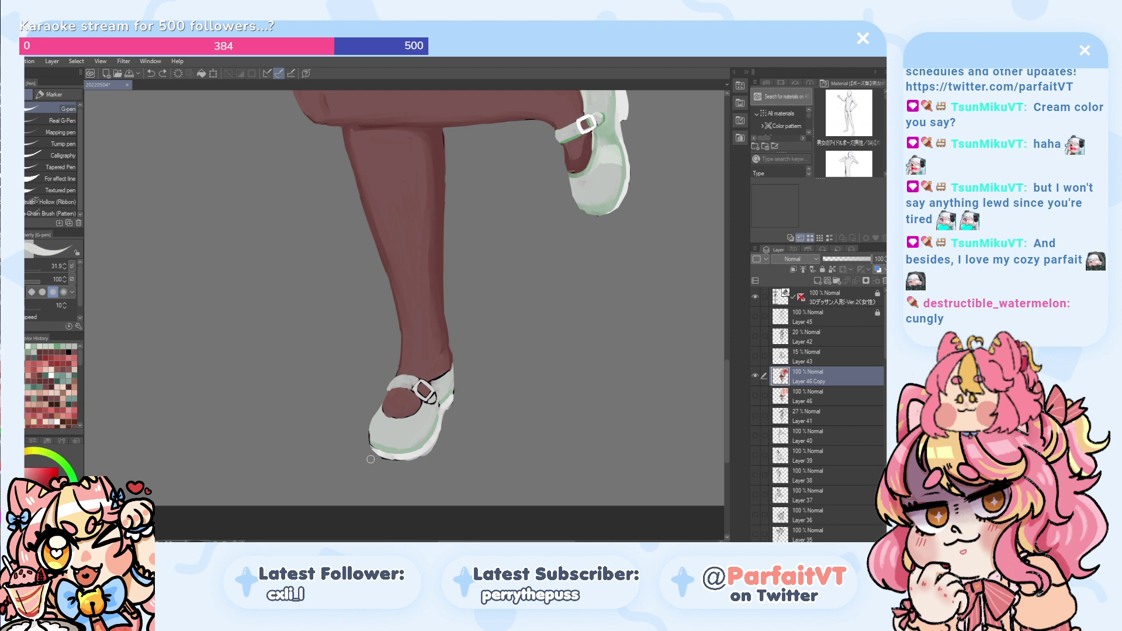
left_click_drag(372, 442, 386, 461)
- Paint over the standing shoe's outline at the heel and toe with sampled green and sole colours
left_click(433, 424, "alt")
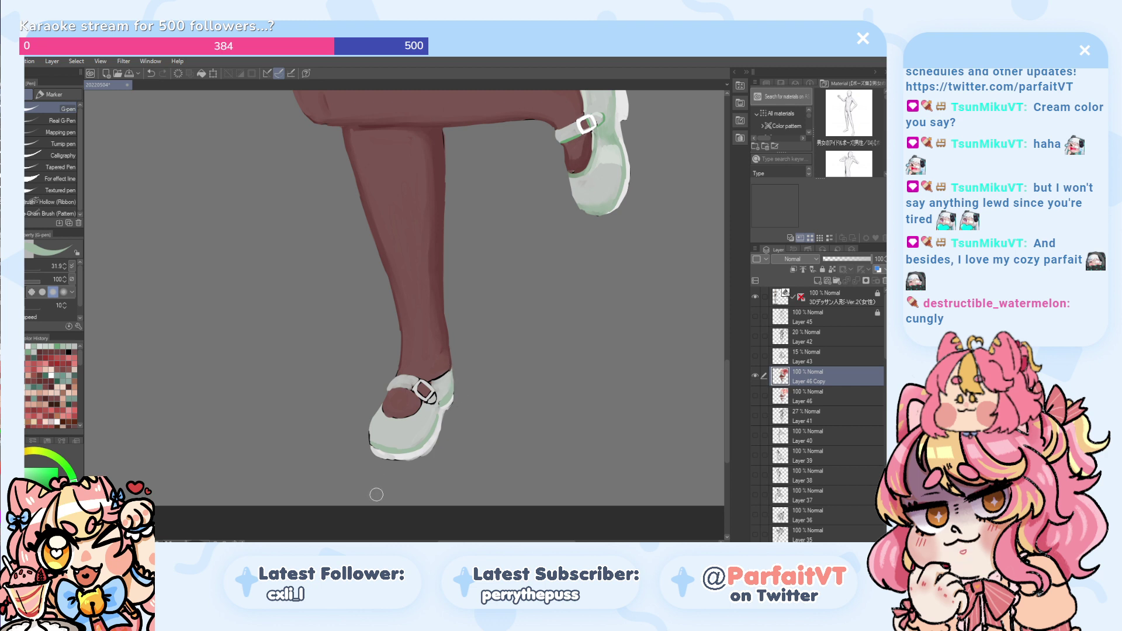
left_click(446, 409, "alt")
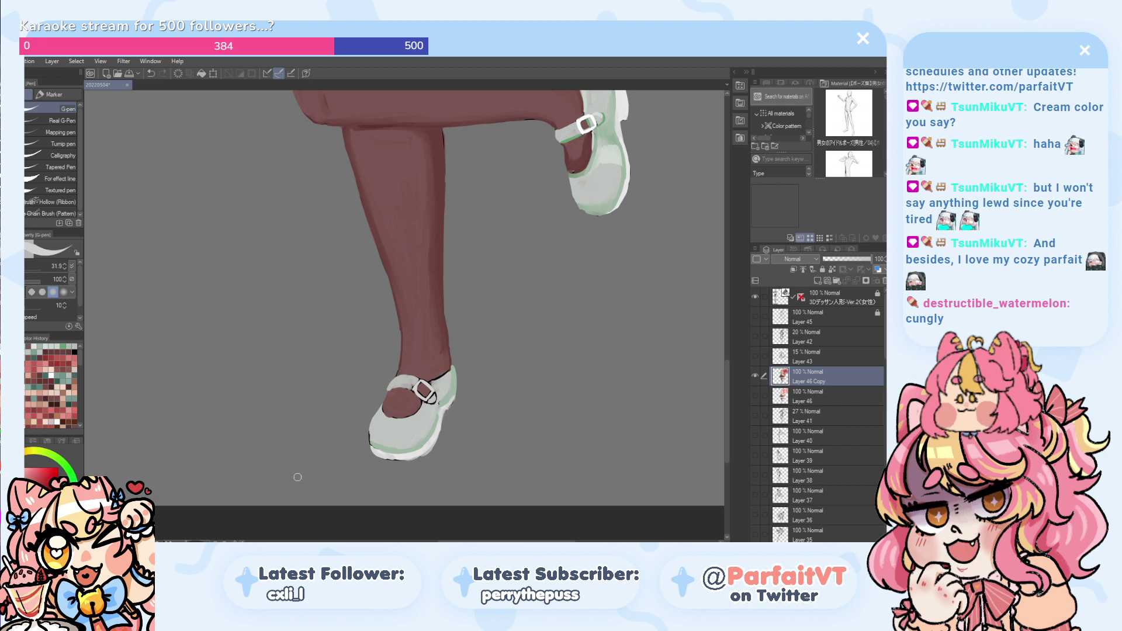
key("x")
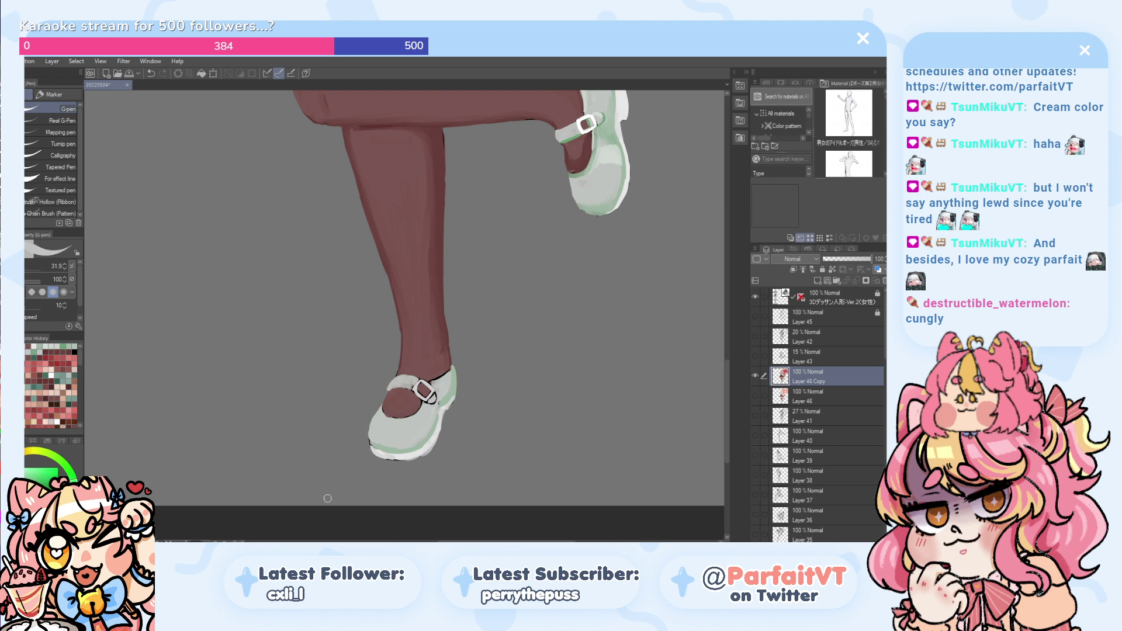
- Paint over the outlines around the standing shoe's buckle and strap end with sampled strap colours, undoing unwanted strokes
key("ctrl+z")
mouse_move(428, 380)
left_mouse_down()
mouse_move(433, 388)
mouse_move(446, 373)
left_mouse_up()
key("ctrl+z")
left_click_drag(431, 383, 427, 386)
left_click(411, 388, "alt")
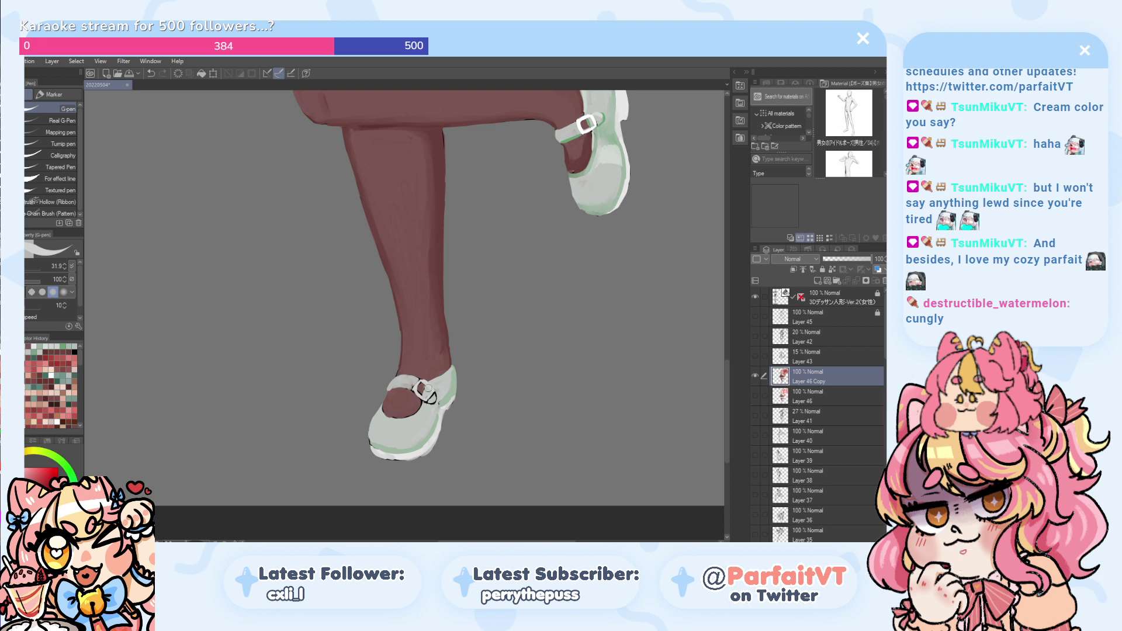
key("ctrl+z")
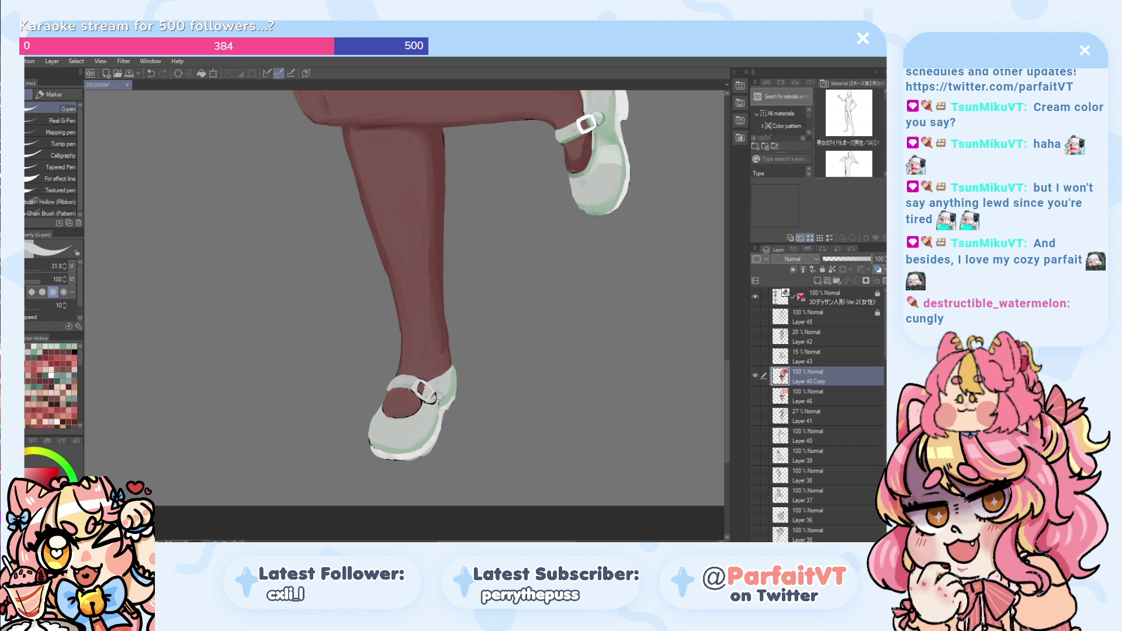
- Shade the upper and strap of the standing shoe with greys and greens sampled from the raised shoe
left_click(596, 145, "alt")
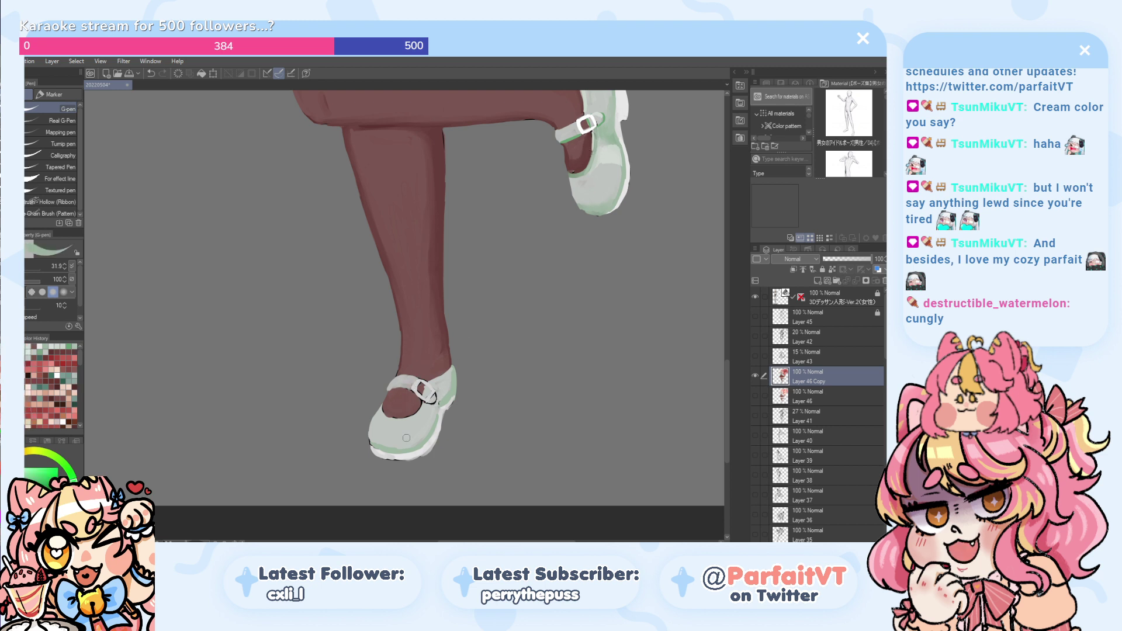
left_click(582, 106, "alt")
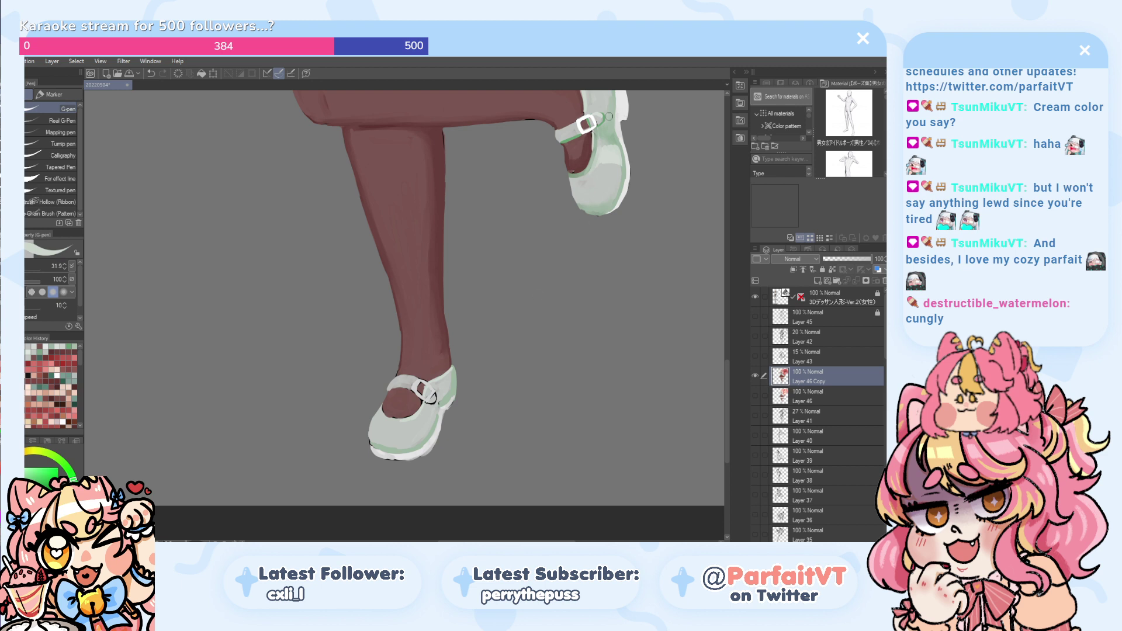
left_click(592, 156, "alt")
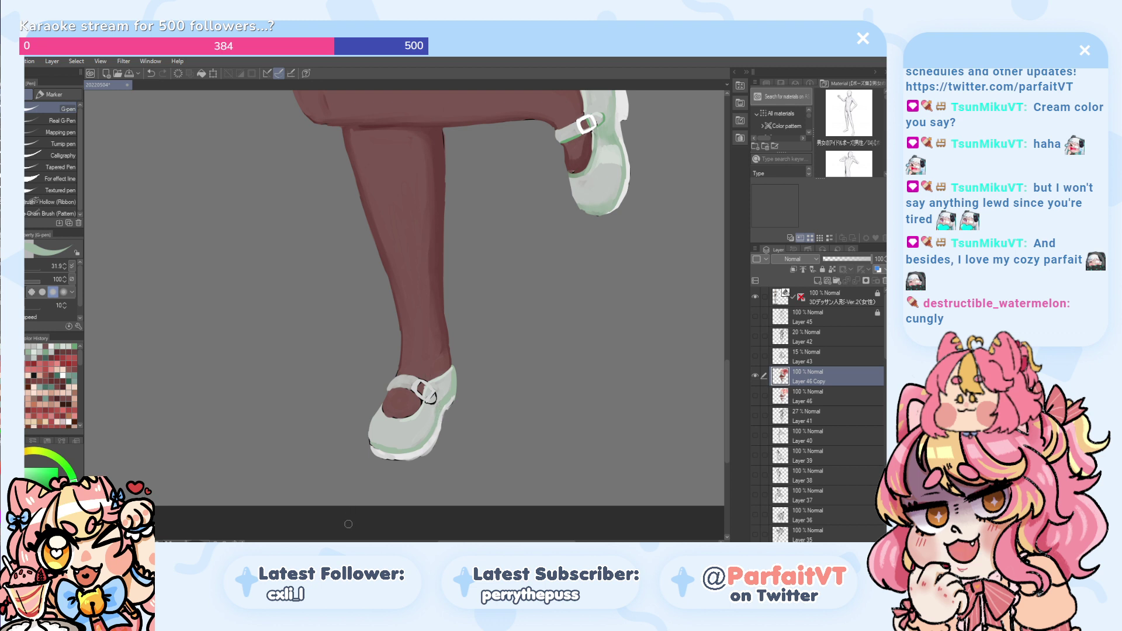
left_click(587, 160, "alt")
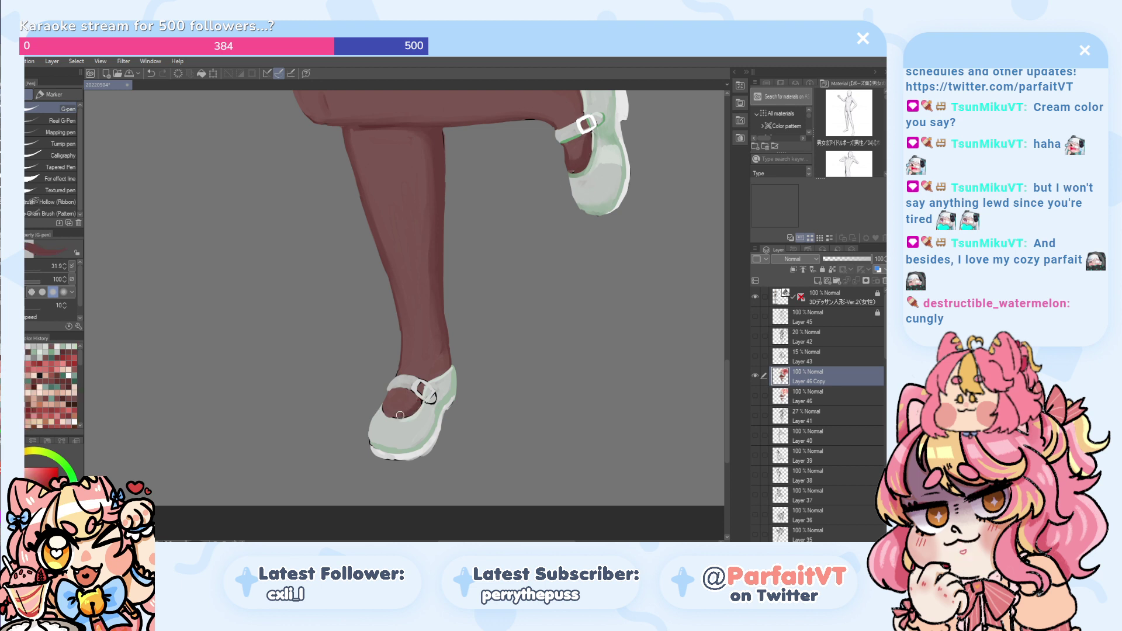
- Touch up the stocking and rim at the standing shoe's opening with sampled dark red and grey, undoing unwanted strokes
mouse_move(386, 410)
left_mouse_down()
mouse_move(410, 404)
mouse_move(394, 414)
left_mouse_up()
key("ctrl+z")
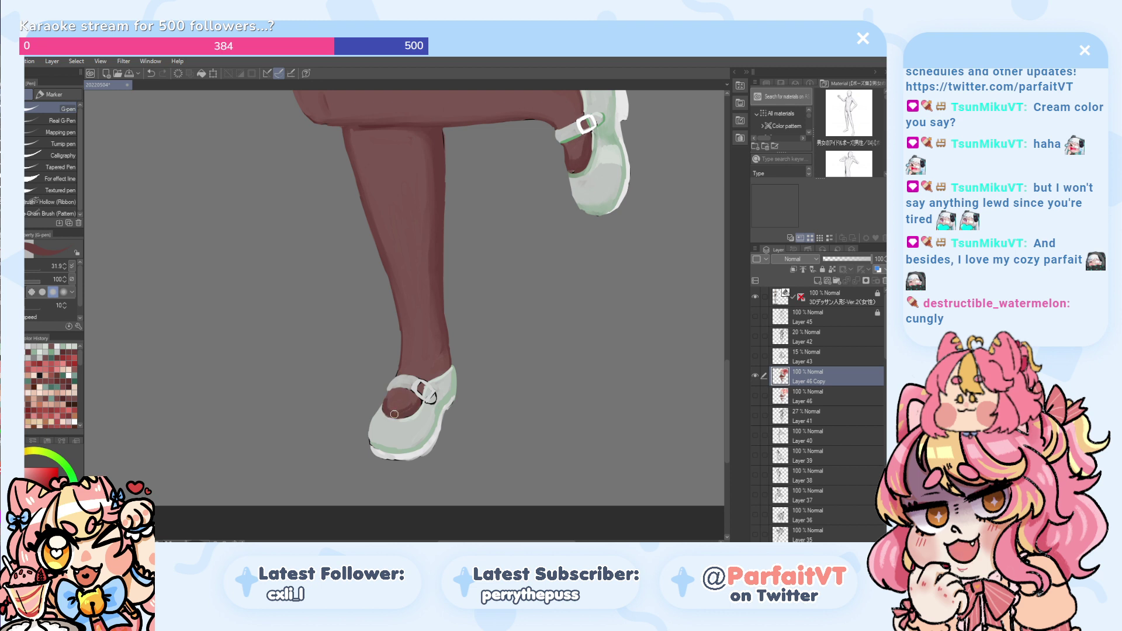
key("ctrl+z")
key("ctrl+z")
left_click(384, 417, "alt")
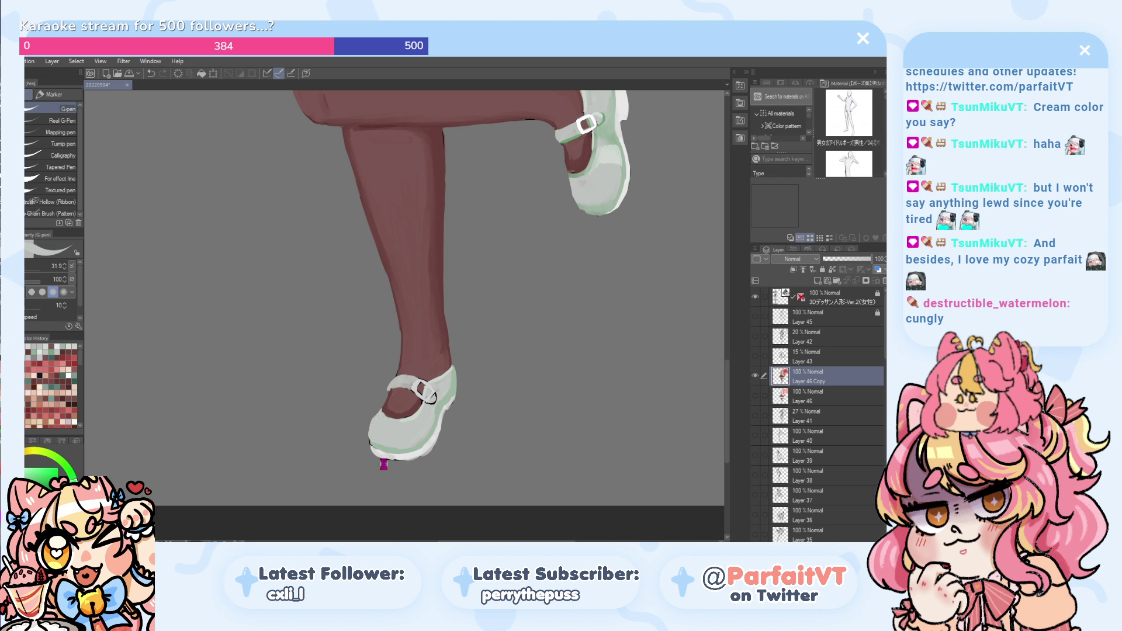
- Touch up the toe edge of the standing shoe with the light shoe colour, undoing the unwanted stroke
scroll(383, 464, "down", 5)
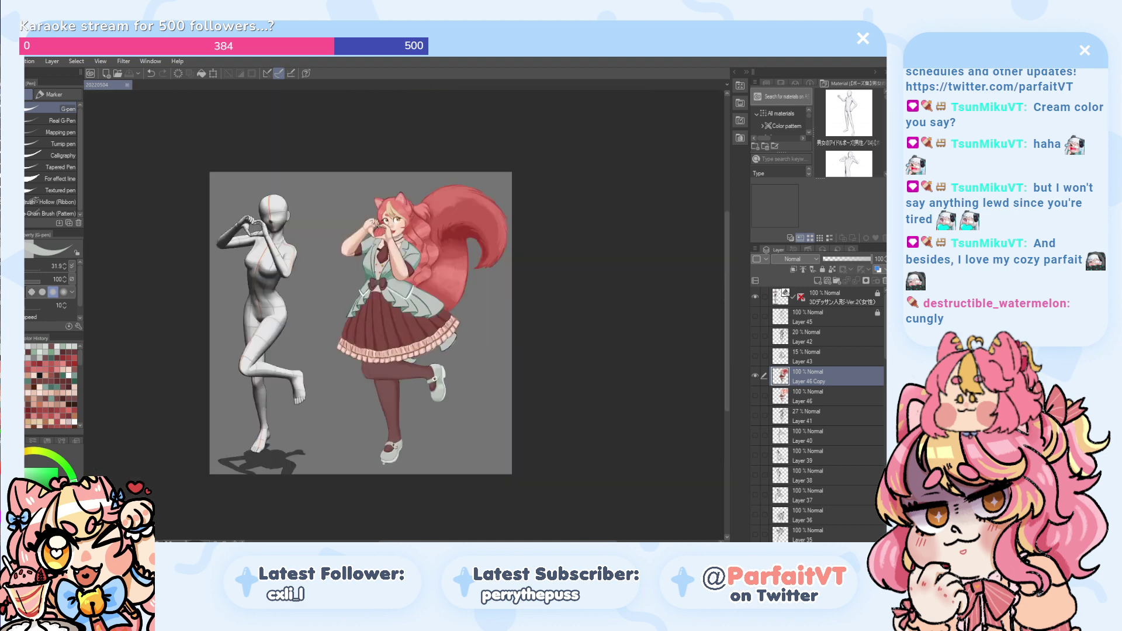
scroll(383, 464, "up", 3)
scroll(376, 457, "down", 3)
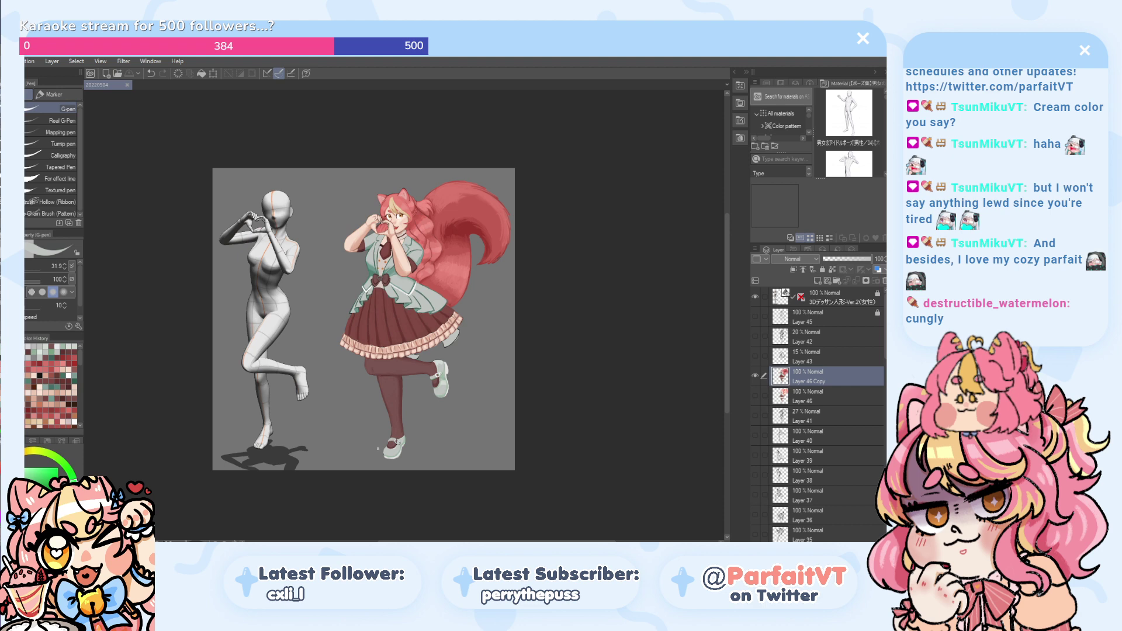
scroll(378, 449, "up", 3)
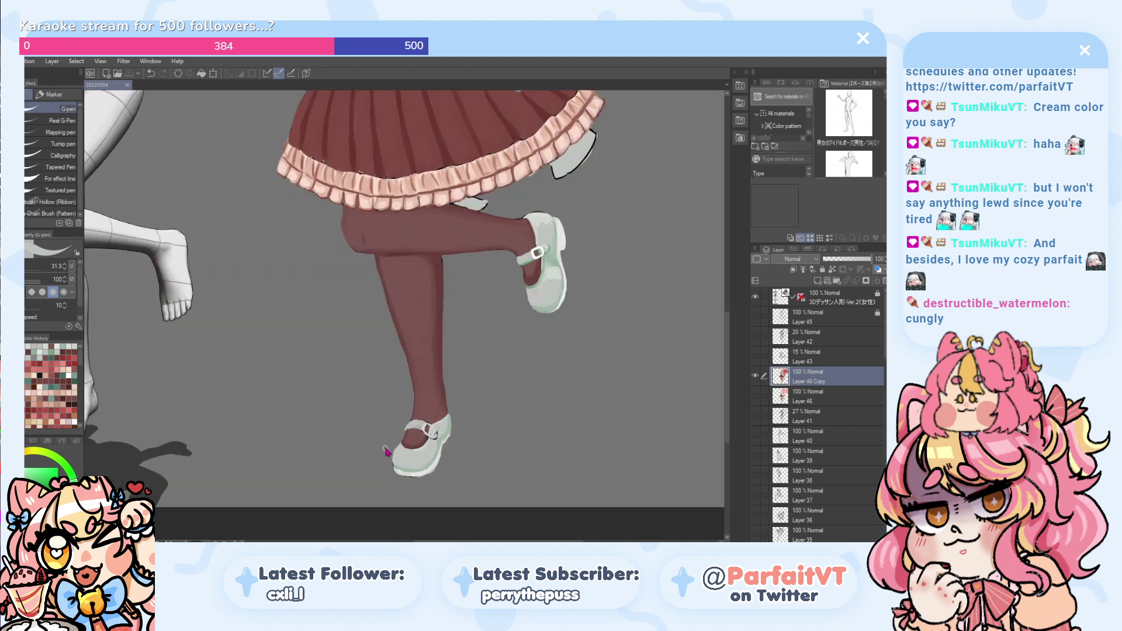
scroll(386, 452, "up", 2)
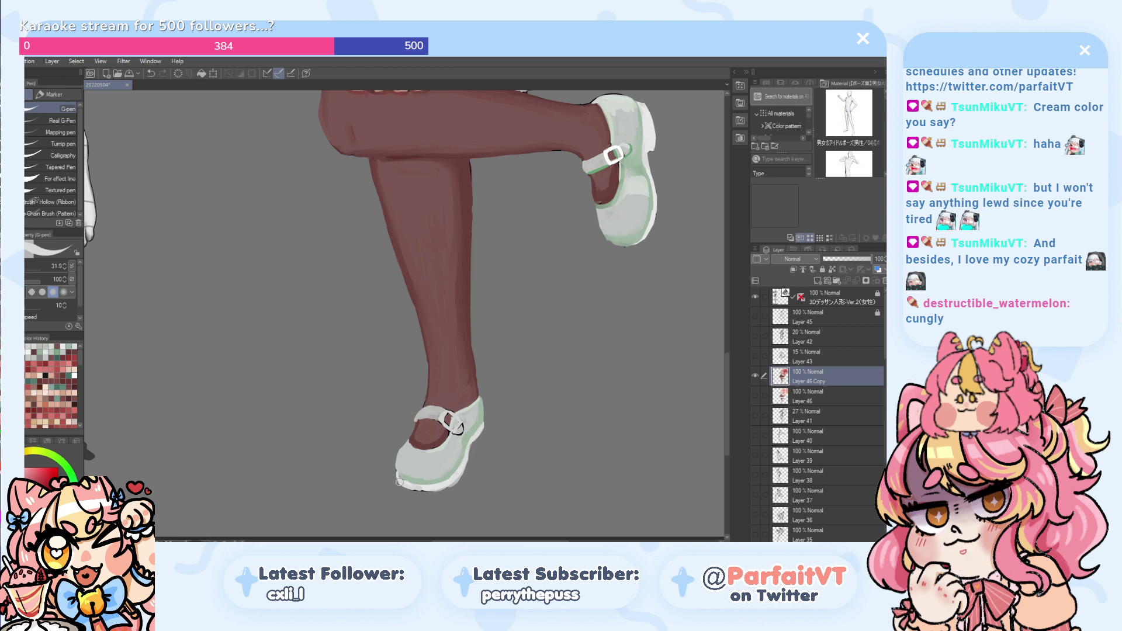
left_click_drag(398, 472, 401, 485)
key("ctrl+z")
- Examine the standing shoe's shading against the raised shoe and the whole figure, including in a mirrored view
scroll(484, 446, "down", 3)
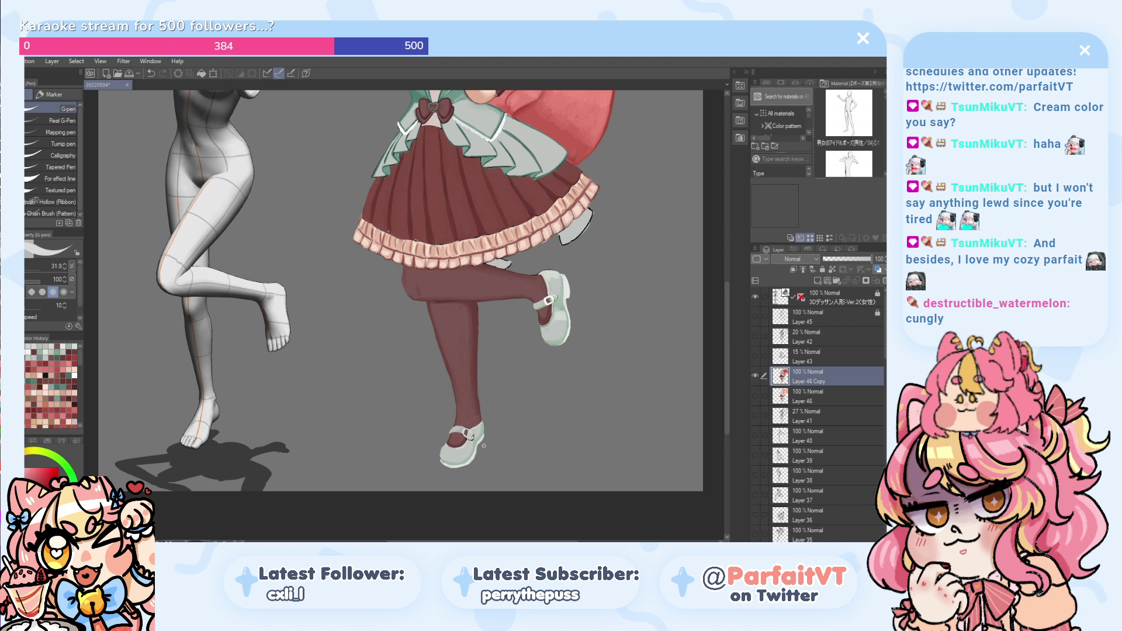
scroll(484, 446, "down", 3)
scroll(484, 446, "up", 5)
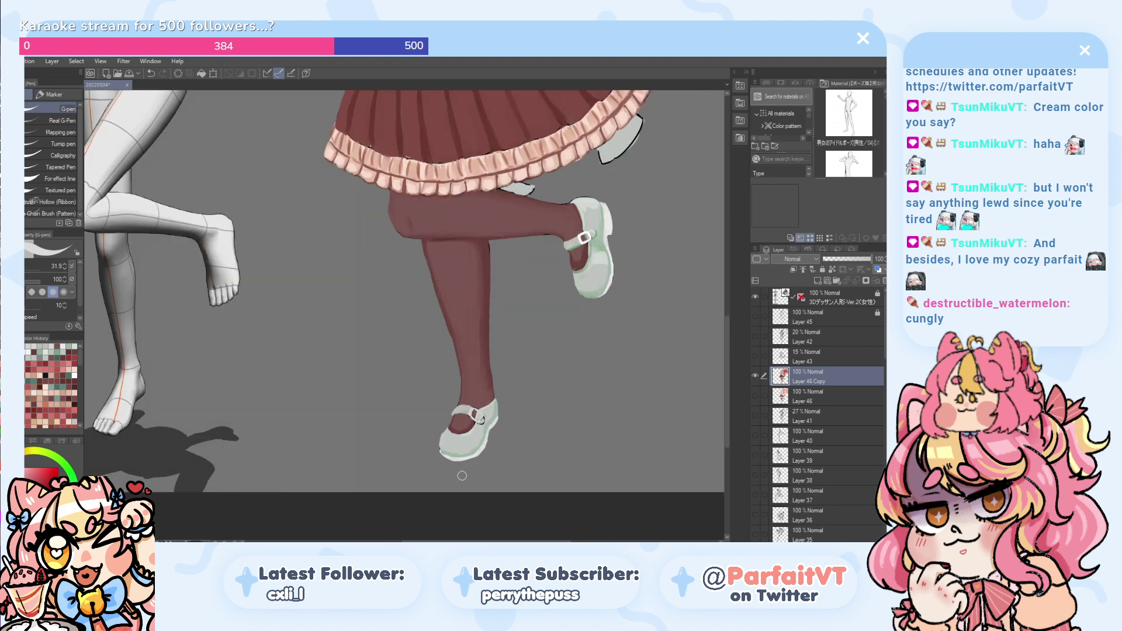
left_click(607, 238, "alt")
scroll(490, 424, "up", 2)
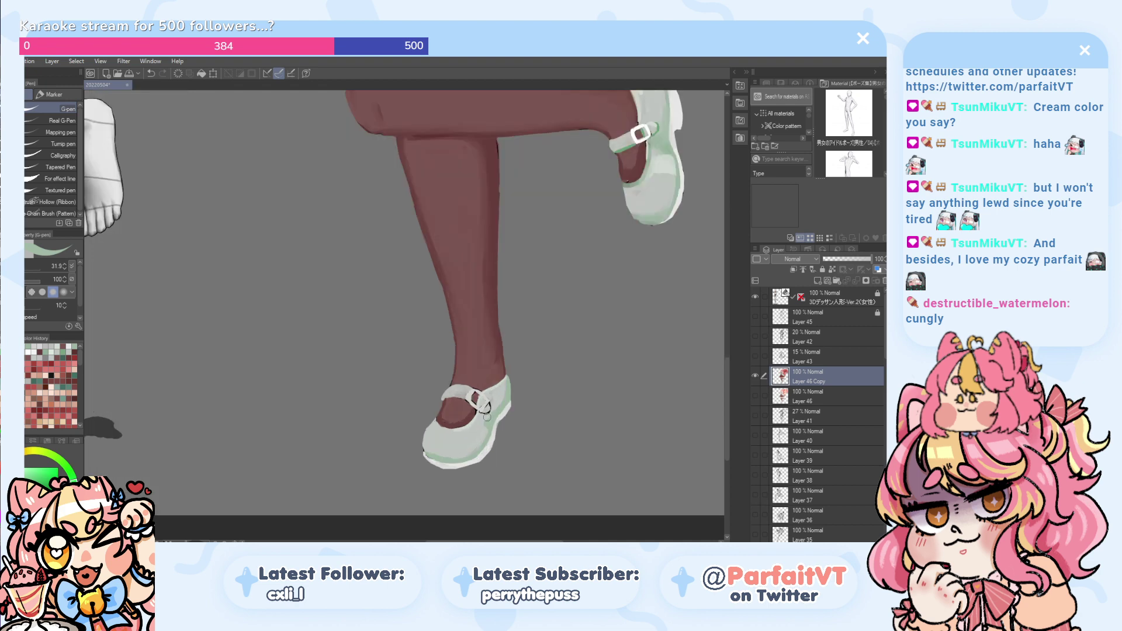
key("ctrl+z")
key("h")
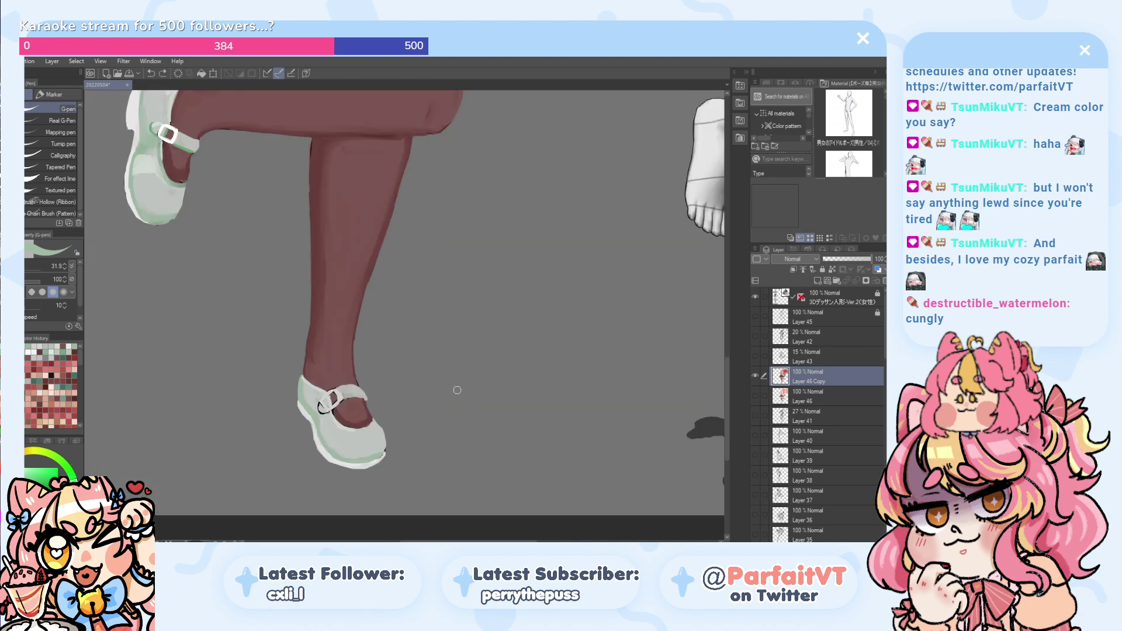
scroll(457, 390, "down", 8)
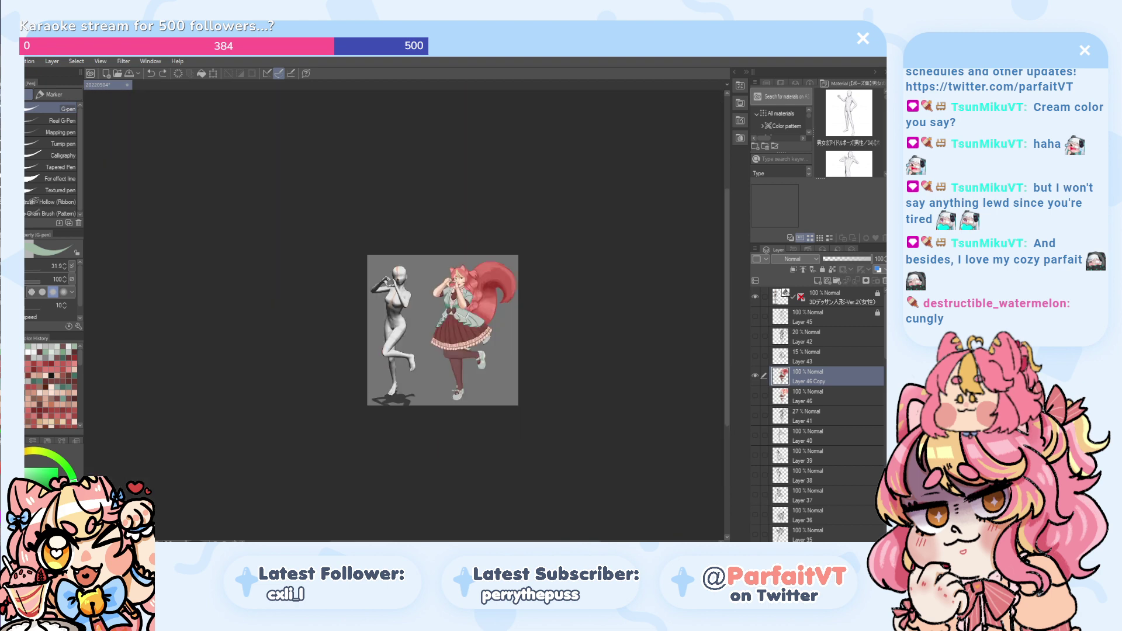
scroll(458, 392, "up", 2)
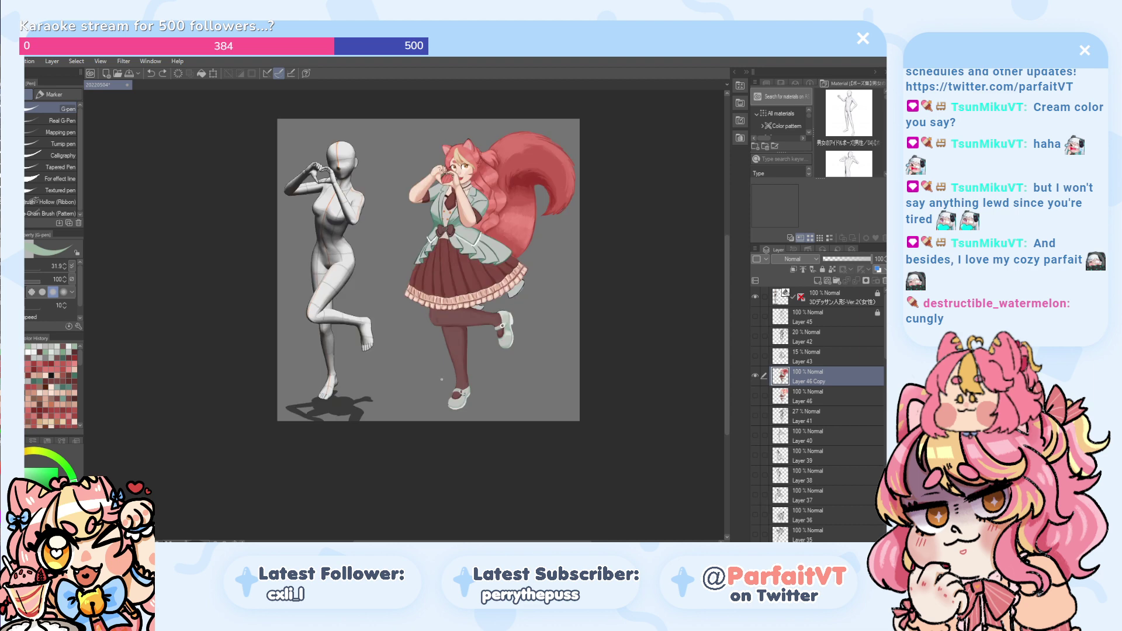
scroll(459, 393, "up", 6)
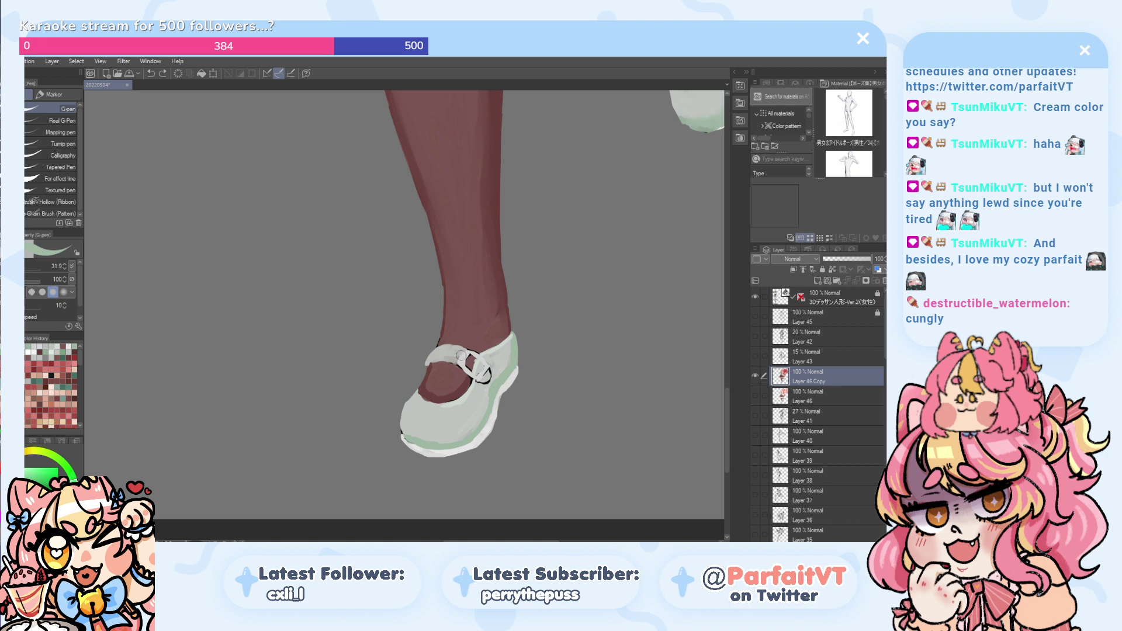
- Repaint the standing shoe's buckle in white to match the raised shoe's buckle, undoing unwanted strokes
left_click(461, 356, "alt")
left_click_drag(461, 356, 463, 354)
key("ctrl+z")
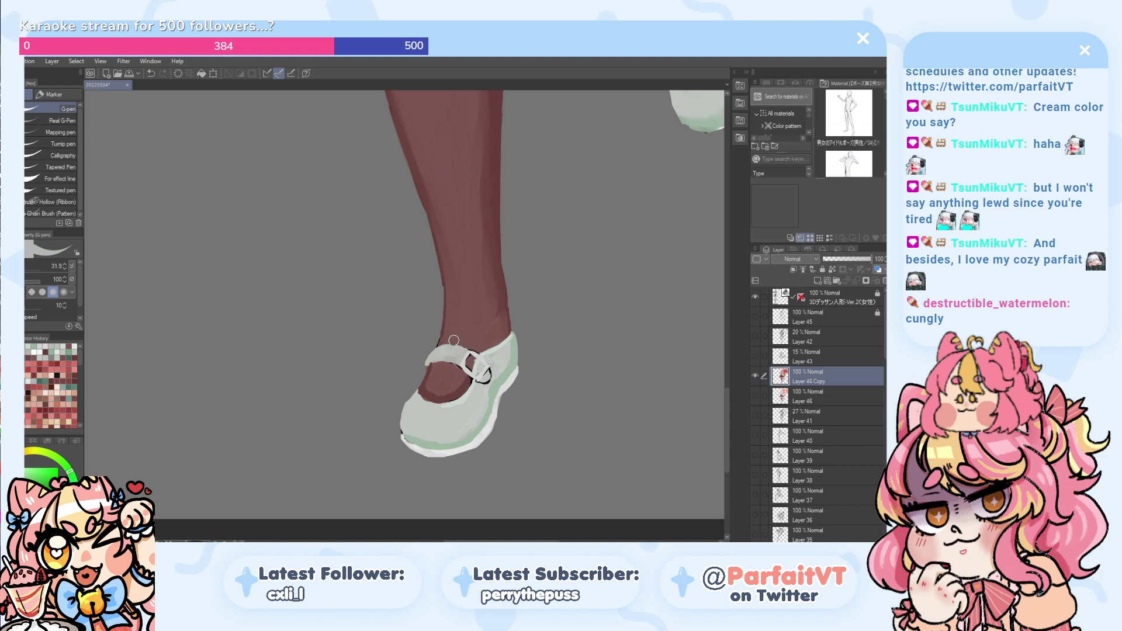
left_click_drag(411, 269, 280, 541)
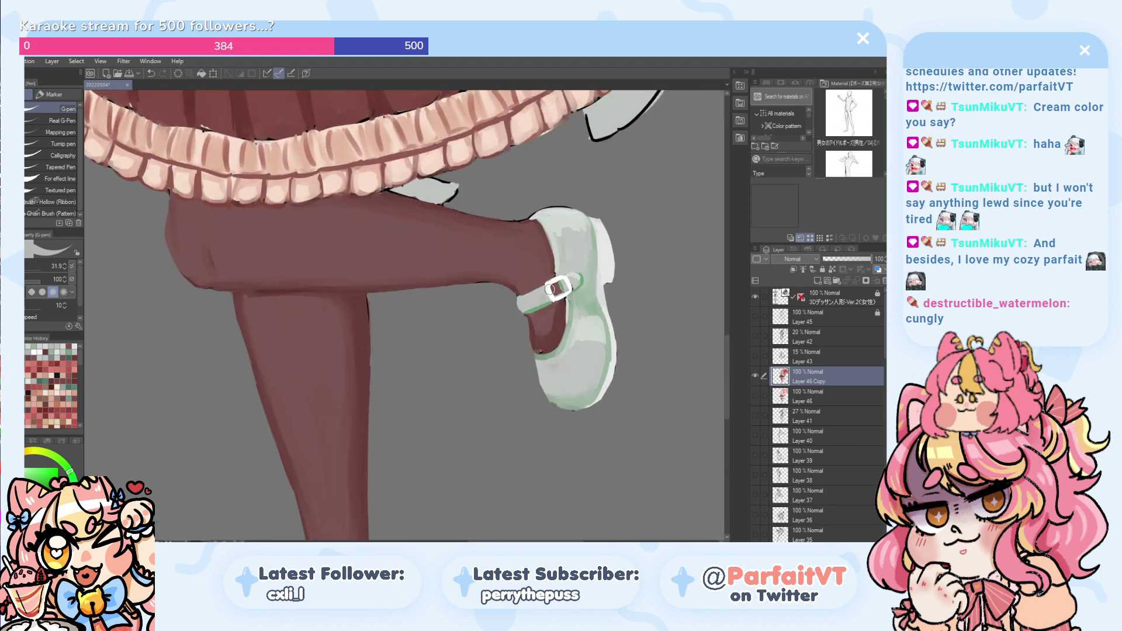
left_click_drag(305, 433, 338, 251)
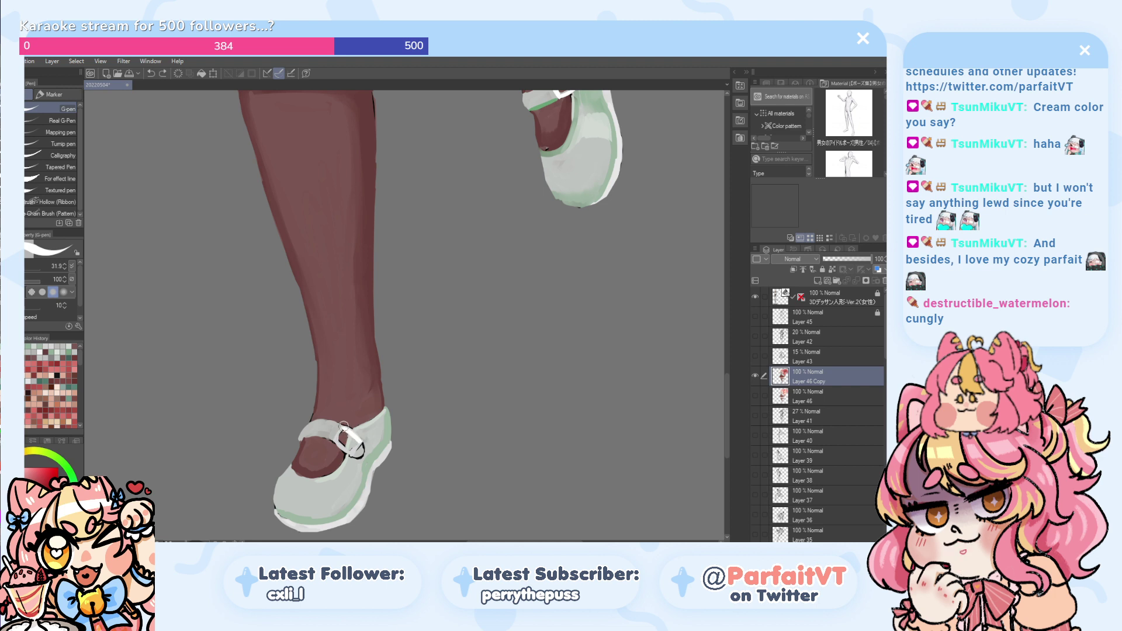
mouse_move(343, 427)
left_mouse_down()
mouse_move(358, 442)
mouse_move(350, 456)
mouse_move(383, 409)
mouse_move(354, 451)
left_mouse_up()
key("ctrl+z")
key("ctrl+z")
key("ctrl+z")
left_click(366, 453, "alt")
key("ctrl+z")
key("ctrl+z")
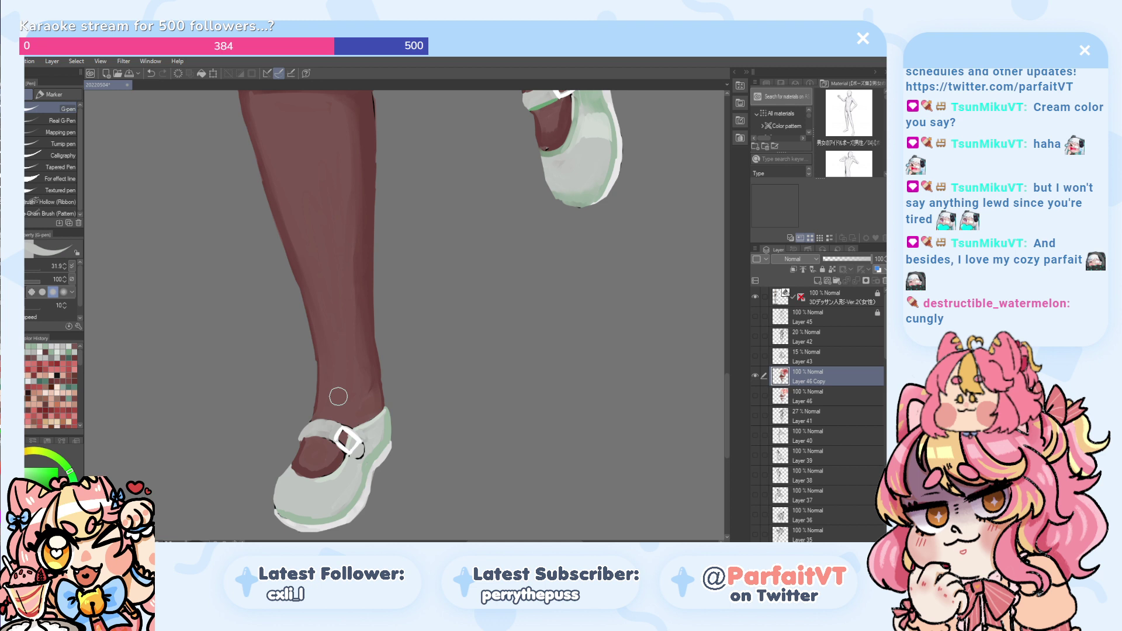
- Refine the standing shoe's buckle and cover the dark outline at the strap's end with sampled white, grey and green
left_click(351, 433, "alt")
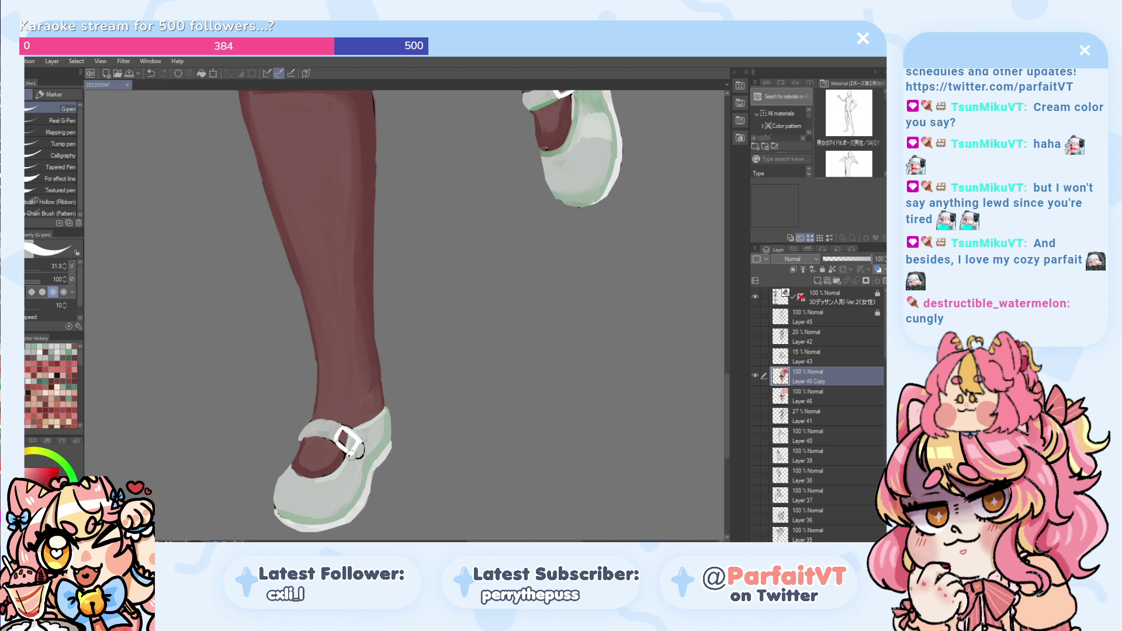
left_click(359, 449, "alt")
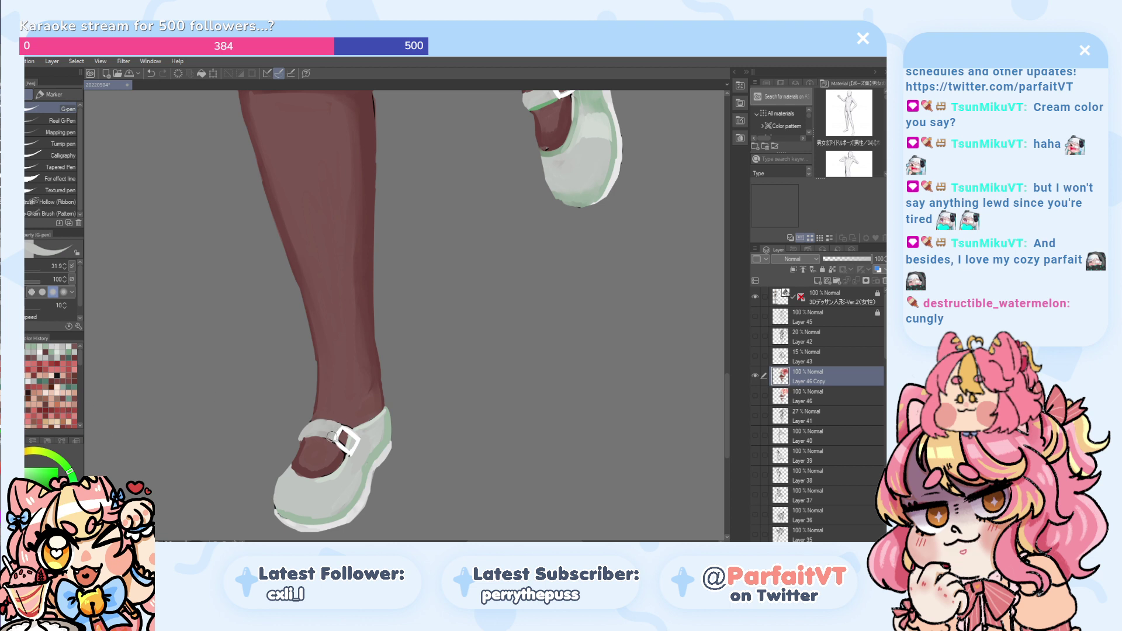
left_click(325, 431, "alt")
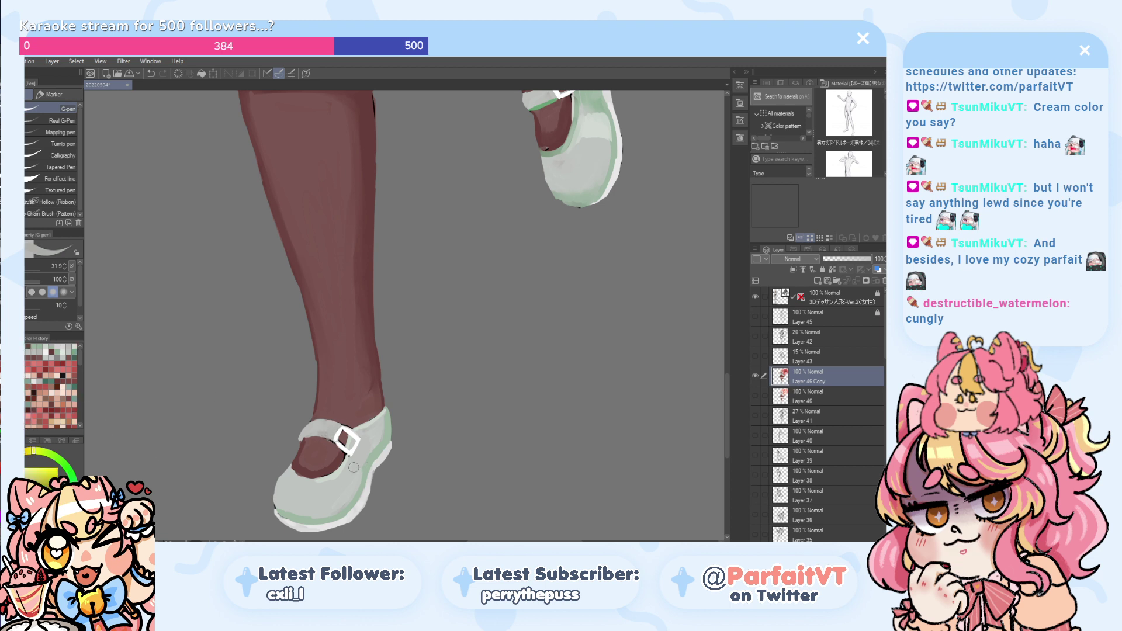
left_click(361, 450, "alt")
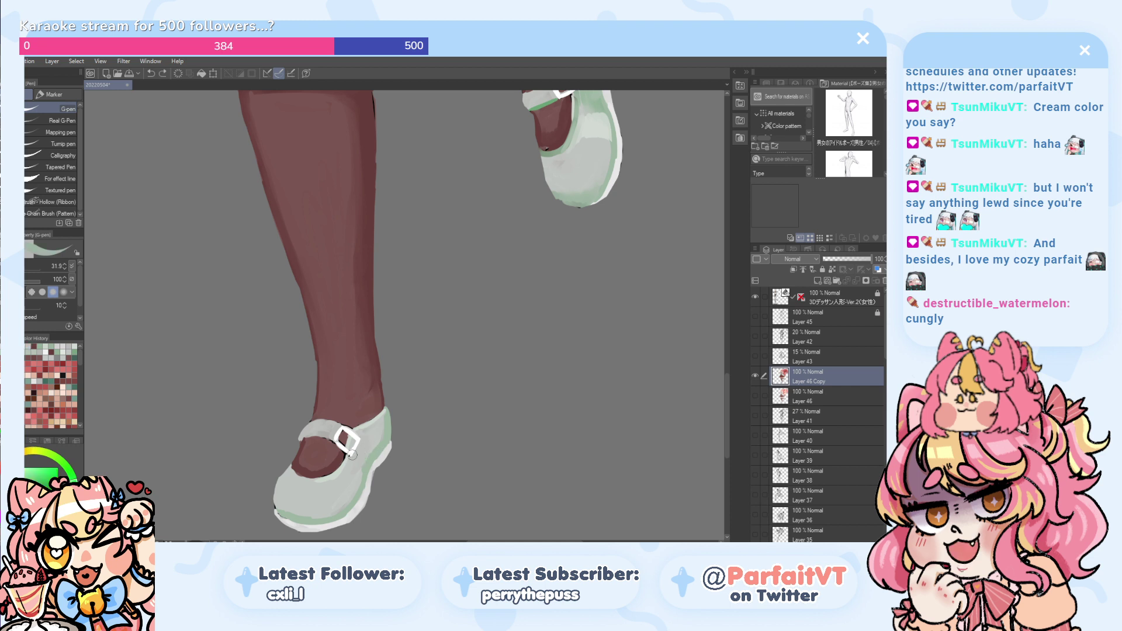
left_click_drag(365, 453, 357, 441)
key("ctrl+z")
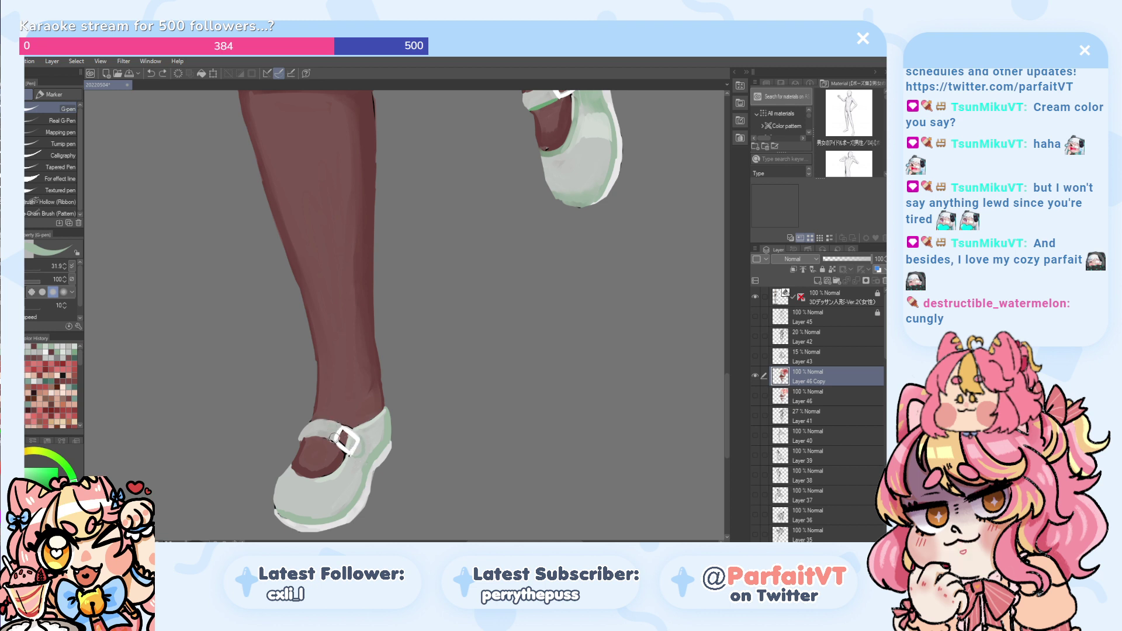
- Add green shading along the lower edge of the standing shoe's strap, undoing unwanted strokes
mouse_move(307, 438)
left_mouse_down()
mouse_move(330, 440)
mouse_move(302, 447)
left_mouse_up()
key("ctrl+z")
key("ctrl+z")
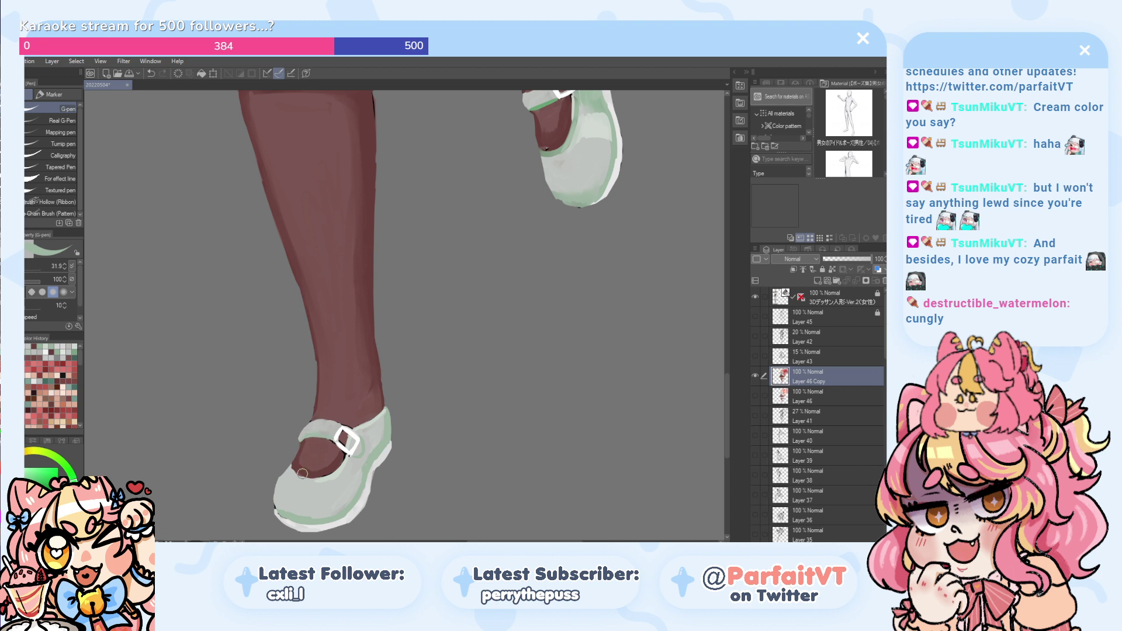
key("ctrl+z")
left_click_drag(305, 435, 297, 449)
key("ctrl+z")
- Clean up the inner edge of the standing shoe's buckle with sampled white, undoing the unwanted stroke
left_click(344, 430, "alt")
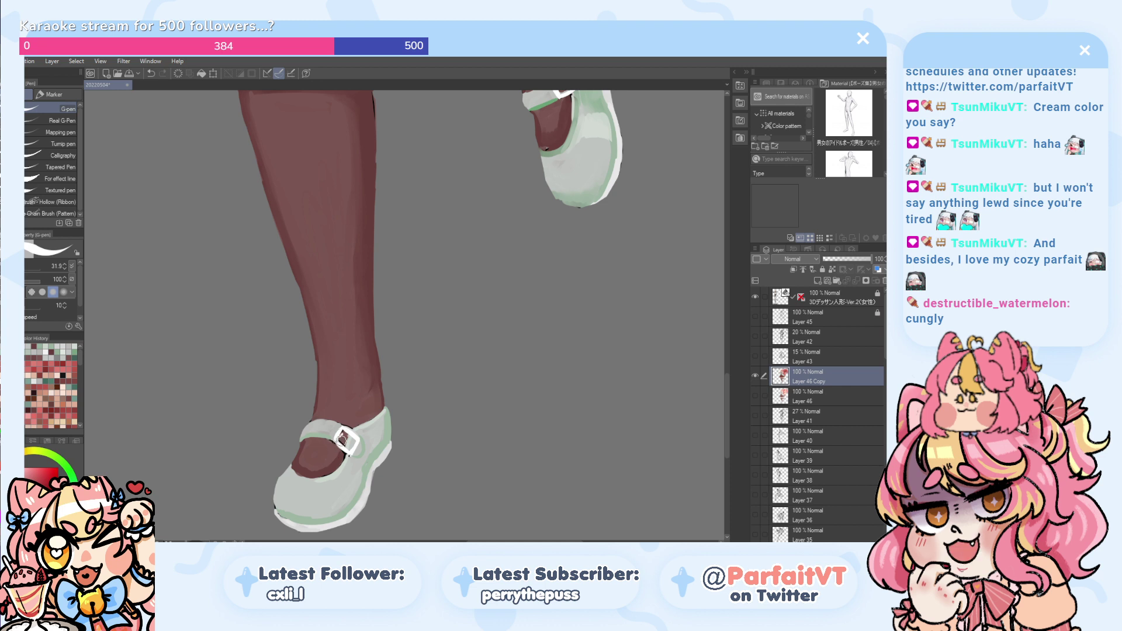
left_click_drag(344, 432, 341, 437)
key("ctrl+z")
scroll(251, 404, "down", 2)
scroll(260, 409, "down", 2)
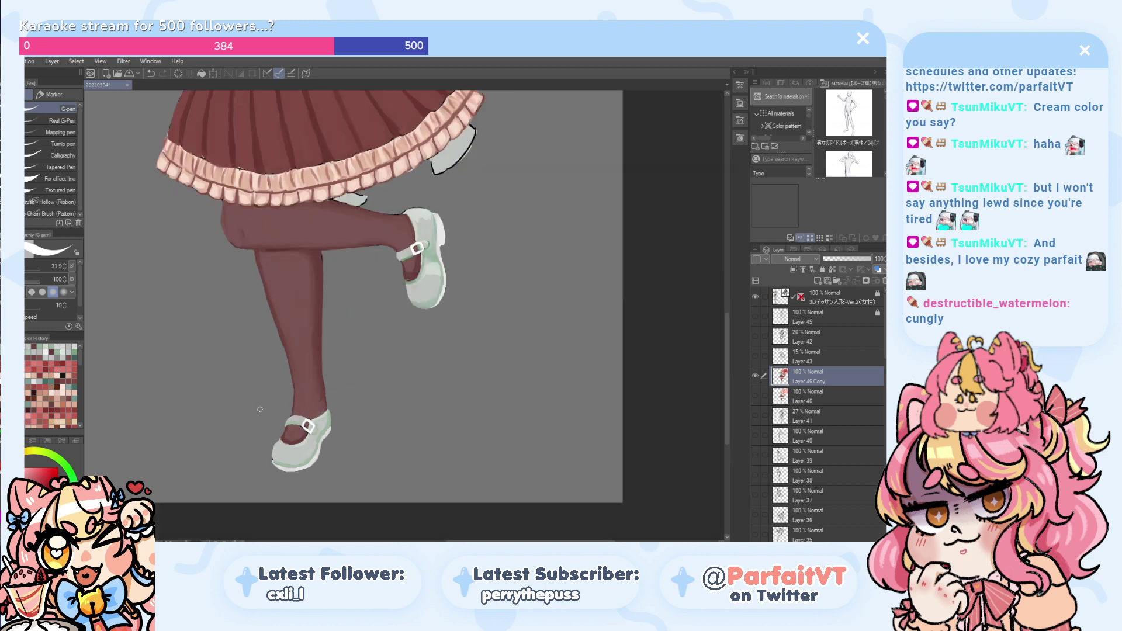
- Paint over the remaining dark outline at the standing shoe's toe tip with sampled grey and green
scroll(269, 415, "up", 2)
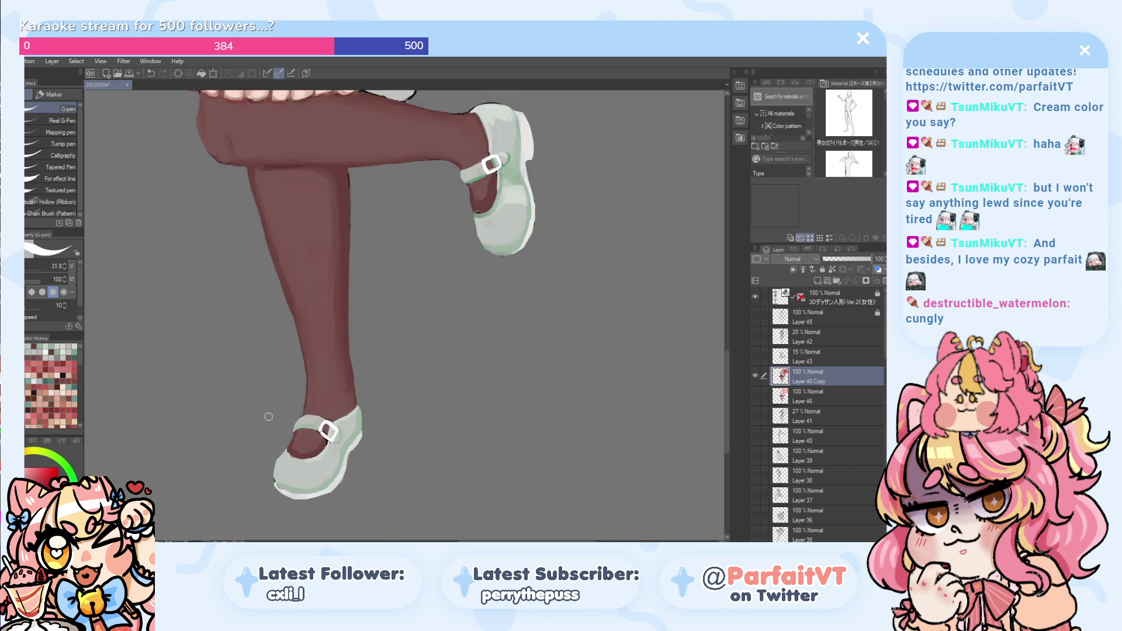
scroll(280, 478, "up", 1)
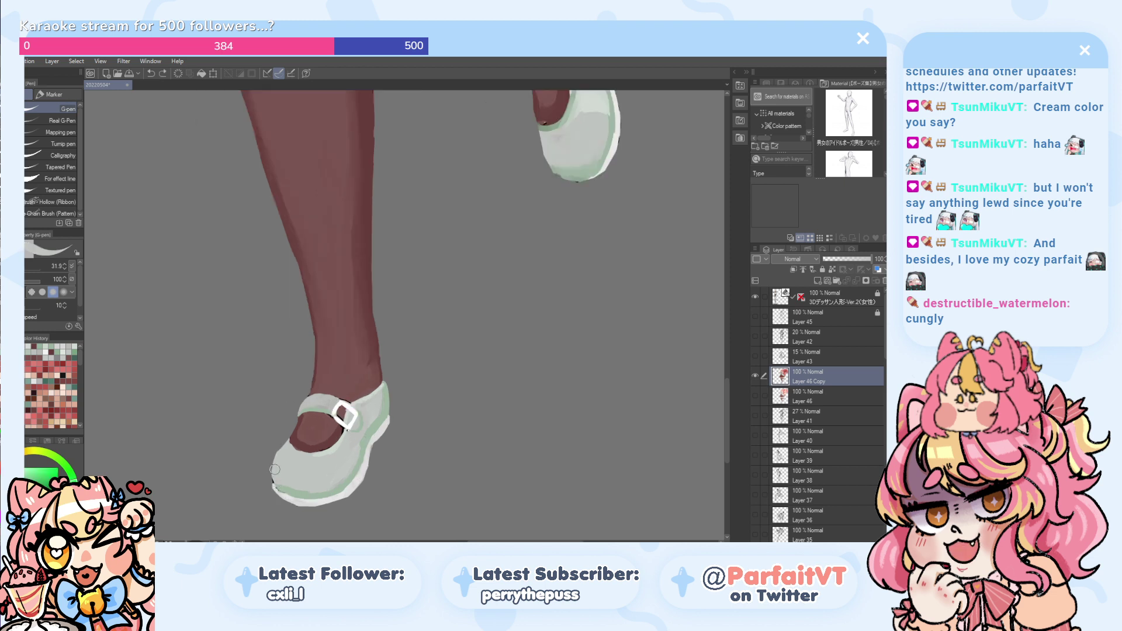
left_click_drag(273, 473, 275, 487)
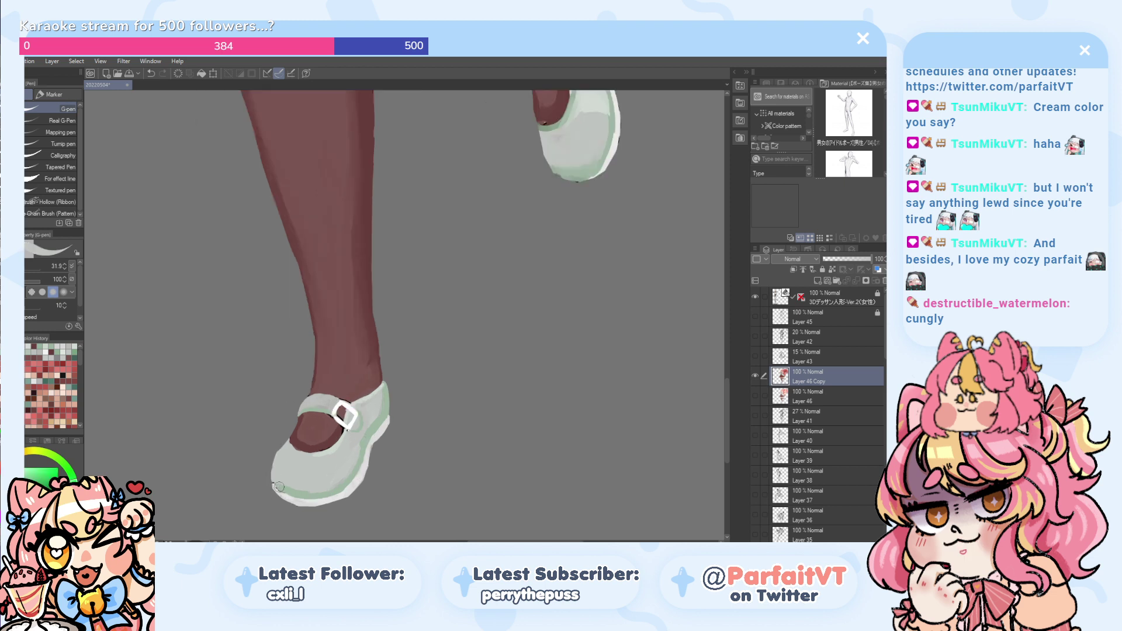
left_click(280, 489, "alt")
scroll(284, 502, "down", 1)
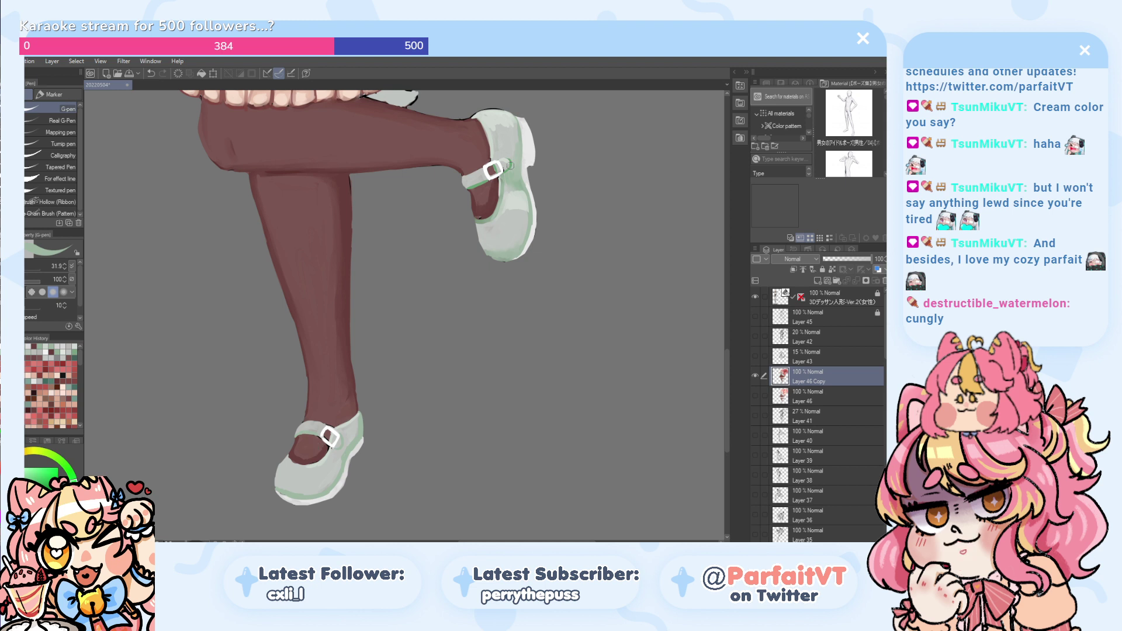
- Touch up the end of the standing shoe's strap below the buckle with sampled grey and green, undoing unwanted strokes
scroll(333, 447, "up", 2)
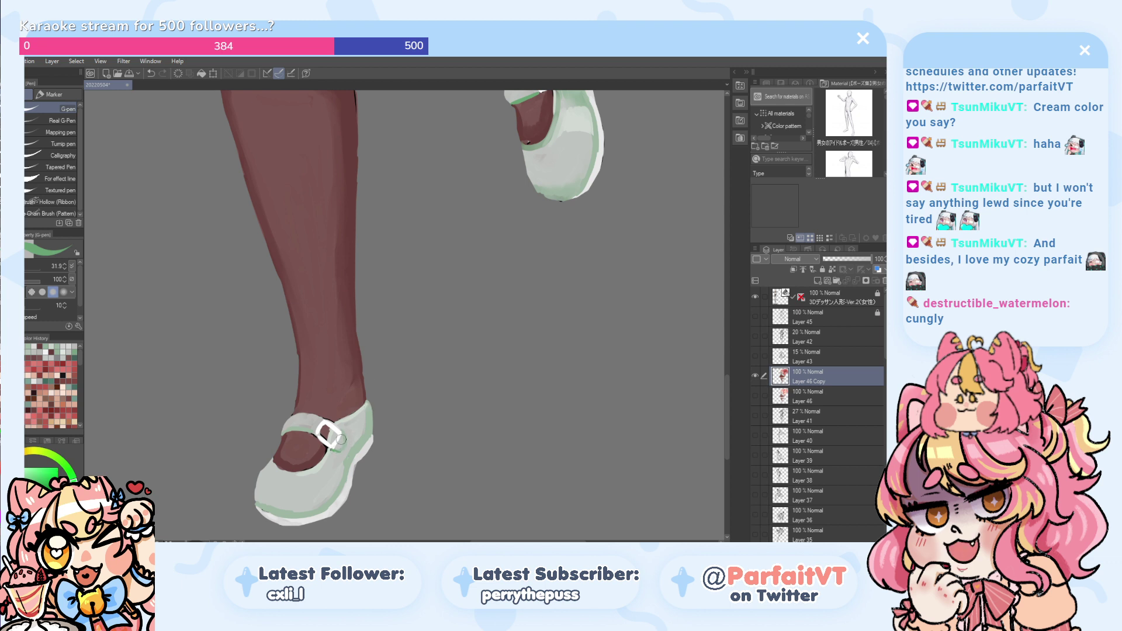
left_click(342, 445, "alt")
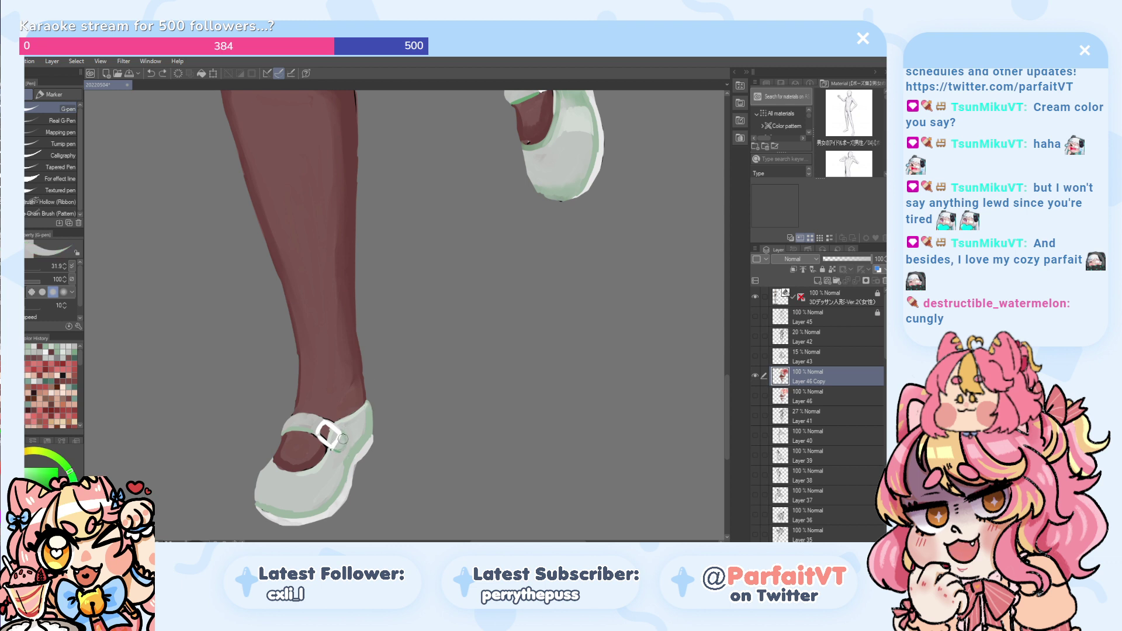
key("ctrl+z")
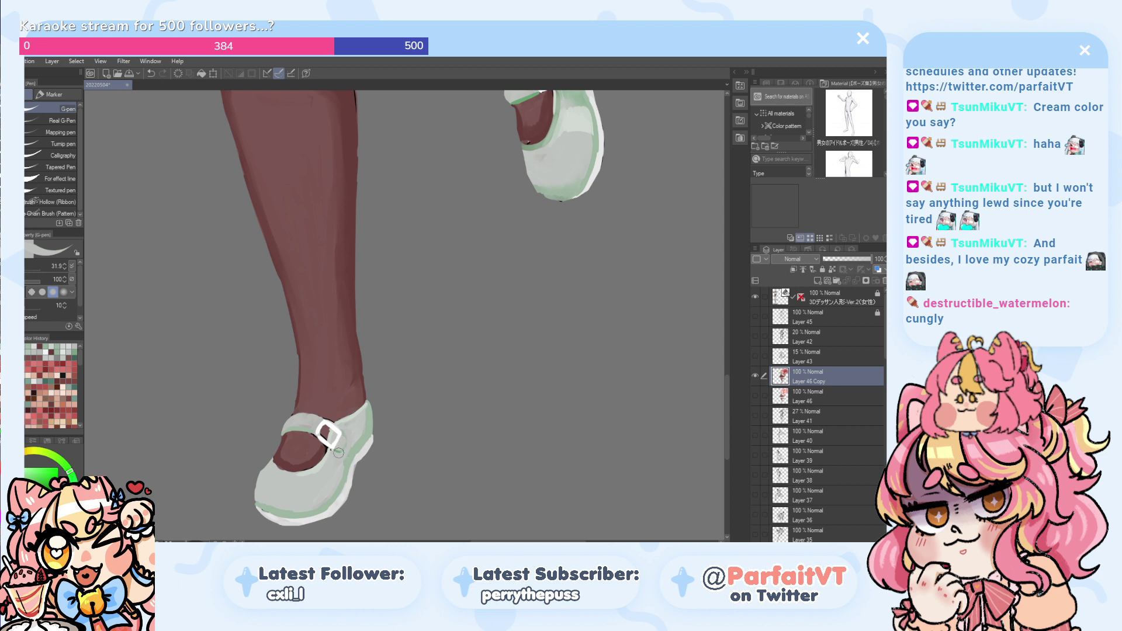
left_click(338, 453, "alt")
scroll(334, 458, "up", 1)
key("ctrl+z")
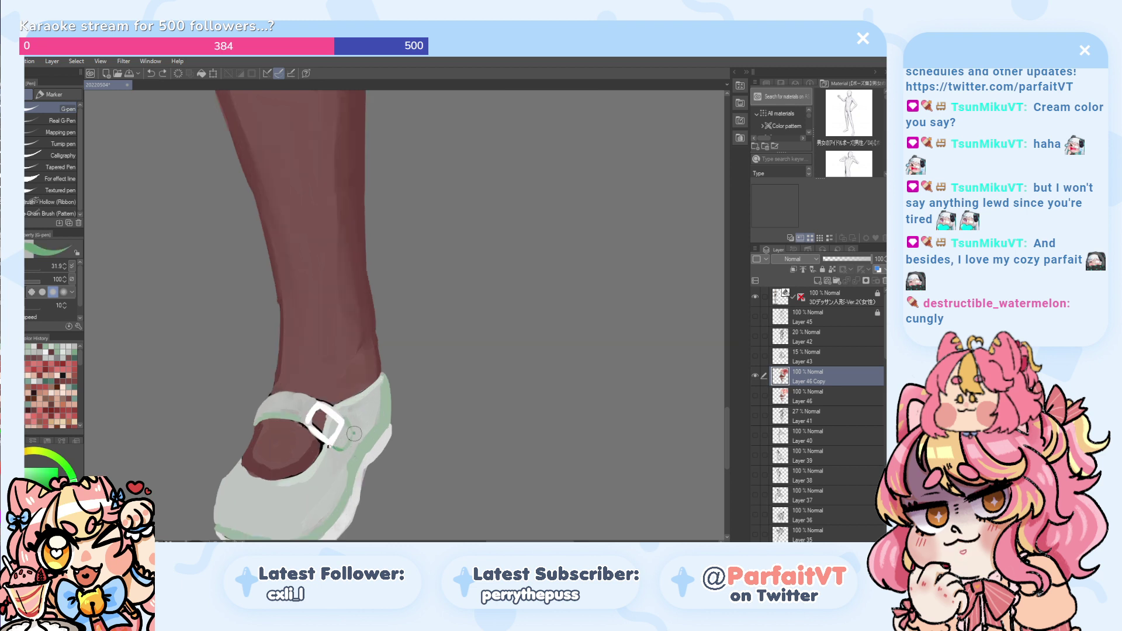
- Paint green shading around the standing shoe's strap tip and refine it with sampled colours, undoing the unwanted stroke
left_click_drag(355, 433, 343, 449)
left_click(349, 442, "alt")
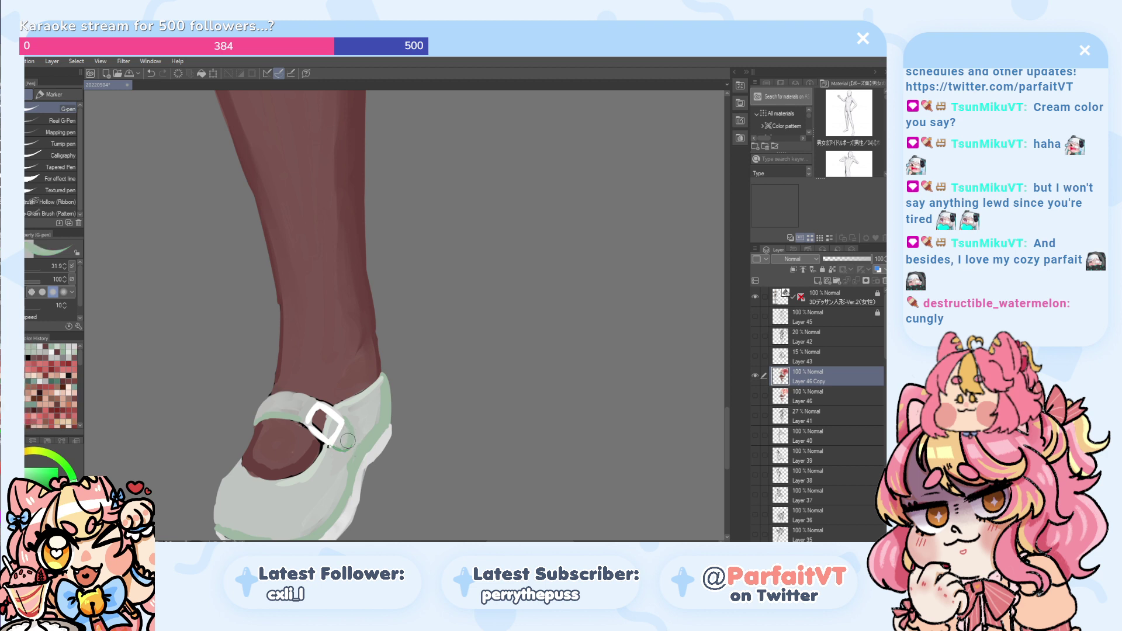
left_click(346, 440, "alt")
key("ctrl+z")
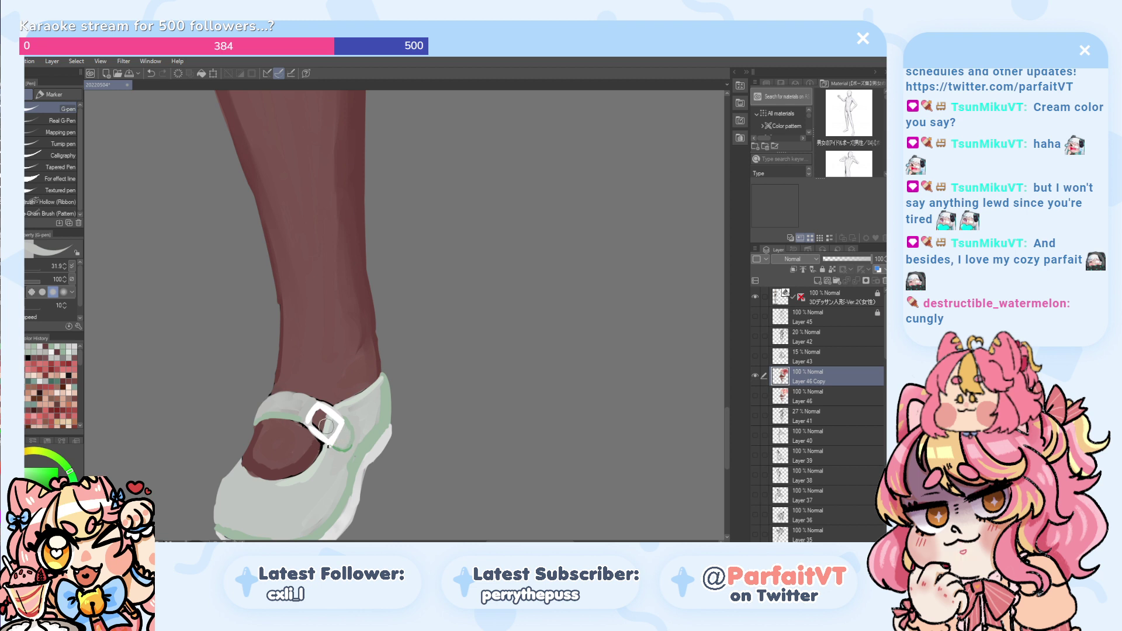
scroll(326, 425, "down", 3)
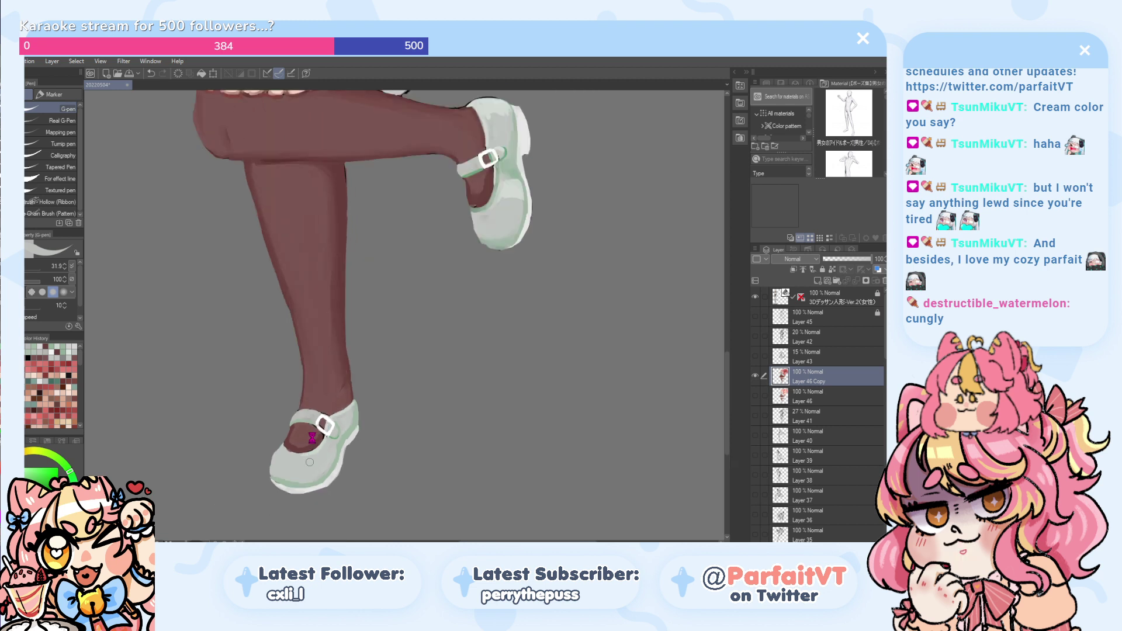
- Paint over the dark outline at the standing shoe's opening beneath the buckle with the sampled reddish-brown stocking colour
scroll(310, 436, "up", 3)
left_click(327, 438, "alt")
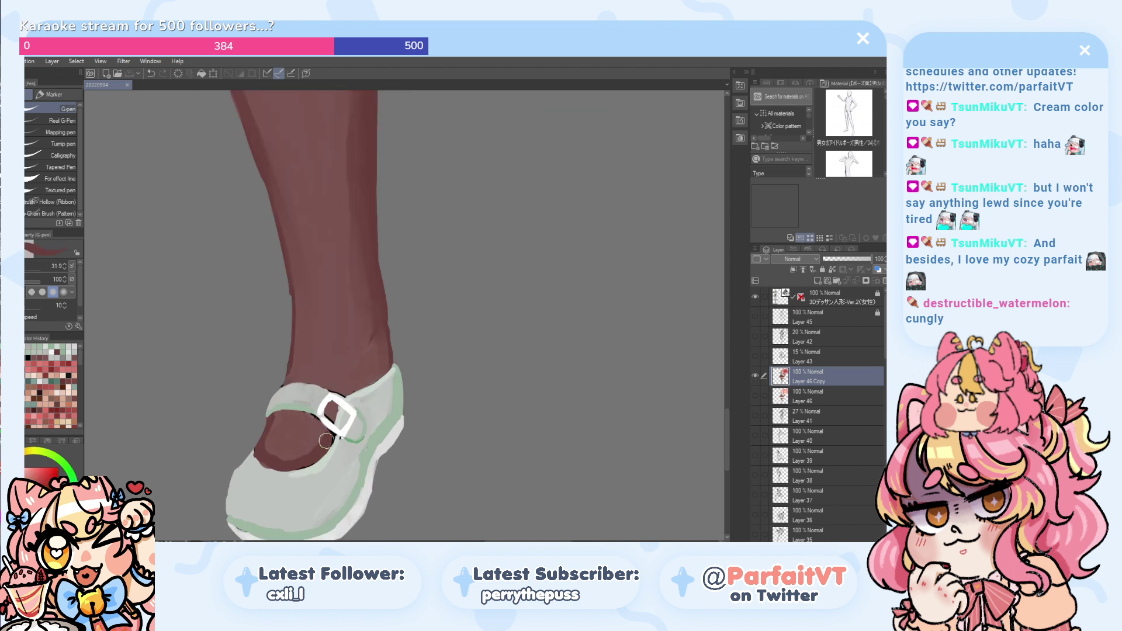
mouse_move(333, 433)
left_mouse_down()
mouse_move(329, 447)
mouse_move(332, 433)
left_mouse_up()
scroll(311, 460, "down", 3)
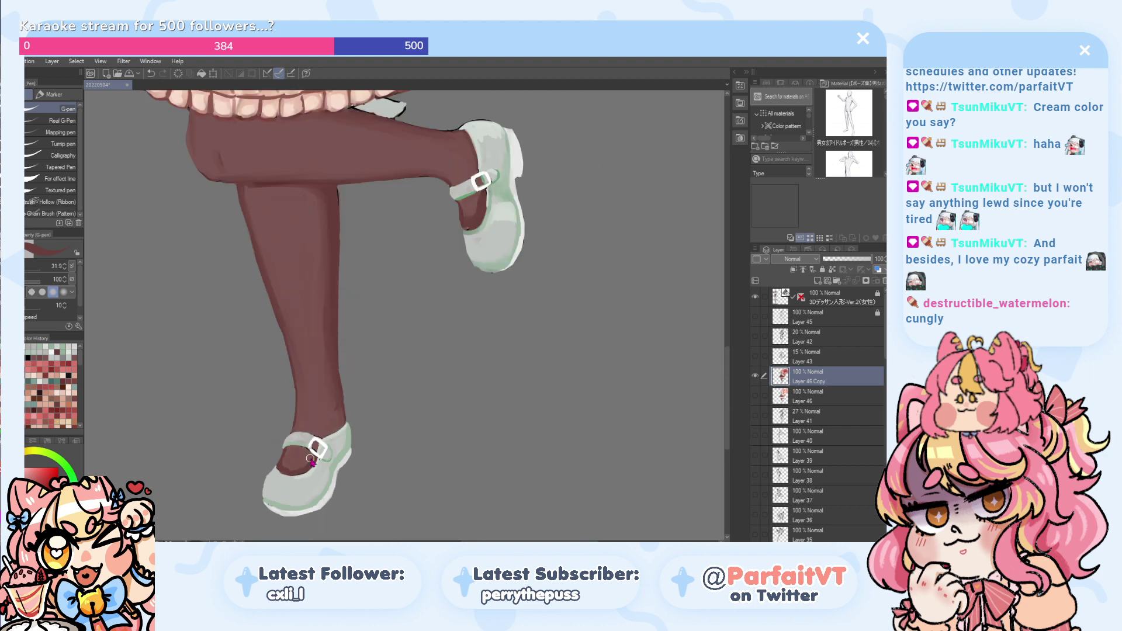
- Sample the tail's dark red and paint a touch of shading on the tail beside the long hair
scroll(313, 463, "down", 1)
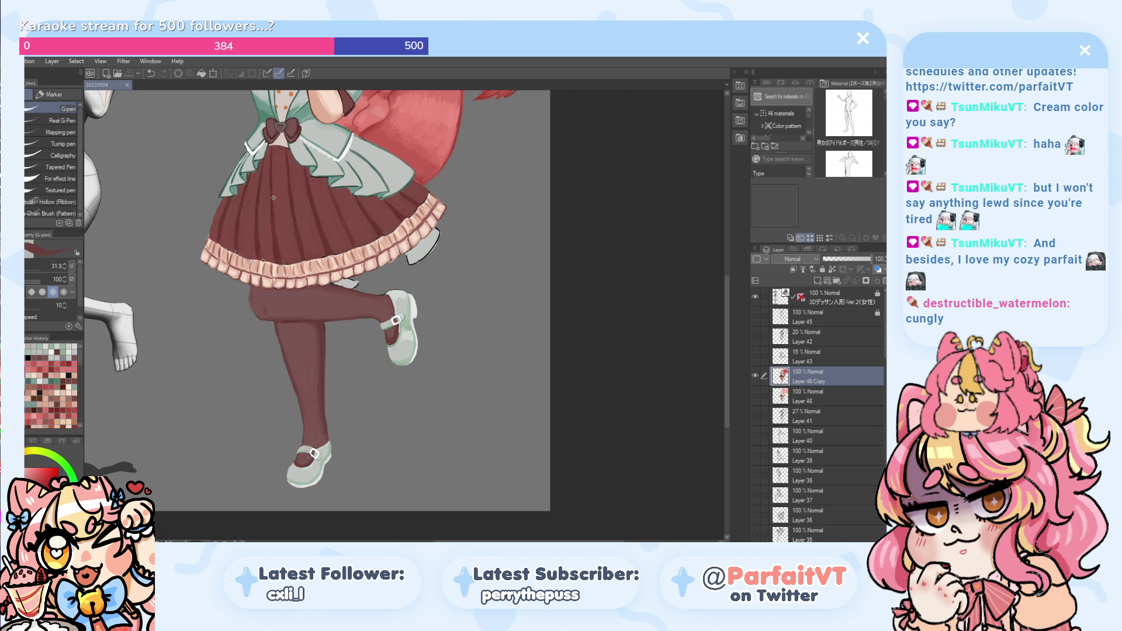
left_click_drag(256, 202, 251, 325)
left_click_drag(253, 238, 241, 325)
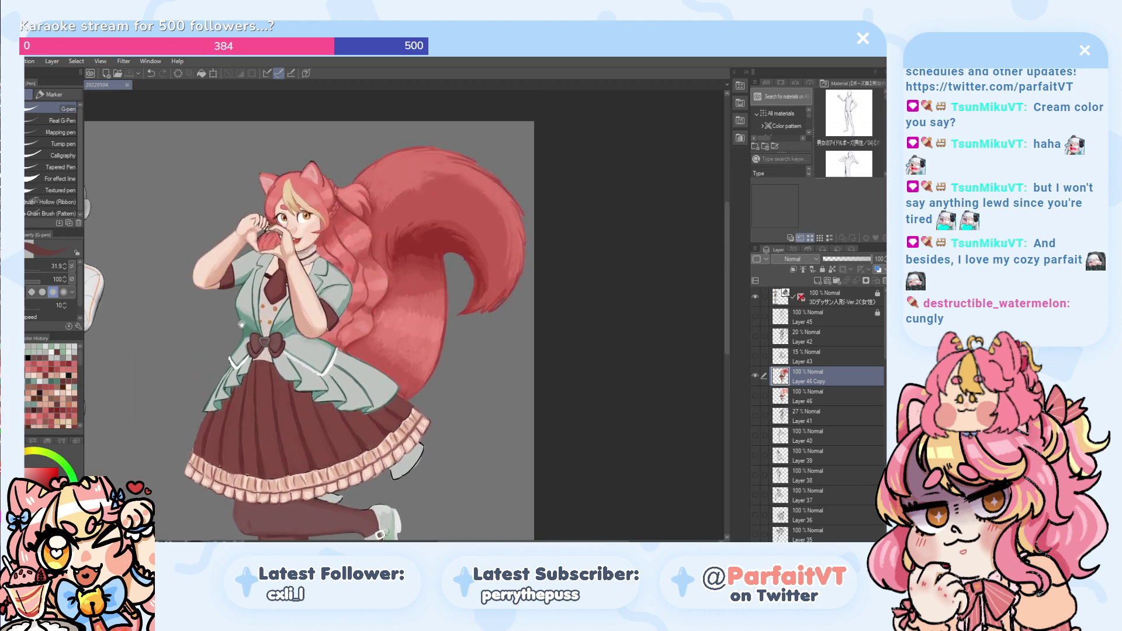
left_click_drag(246, 277, 249, 217)
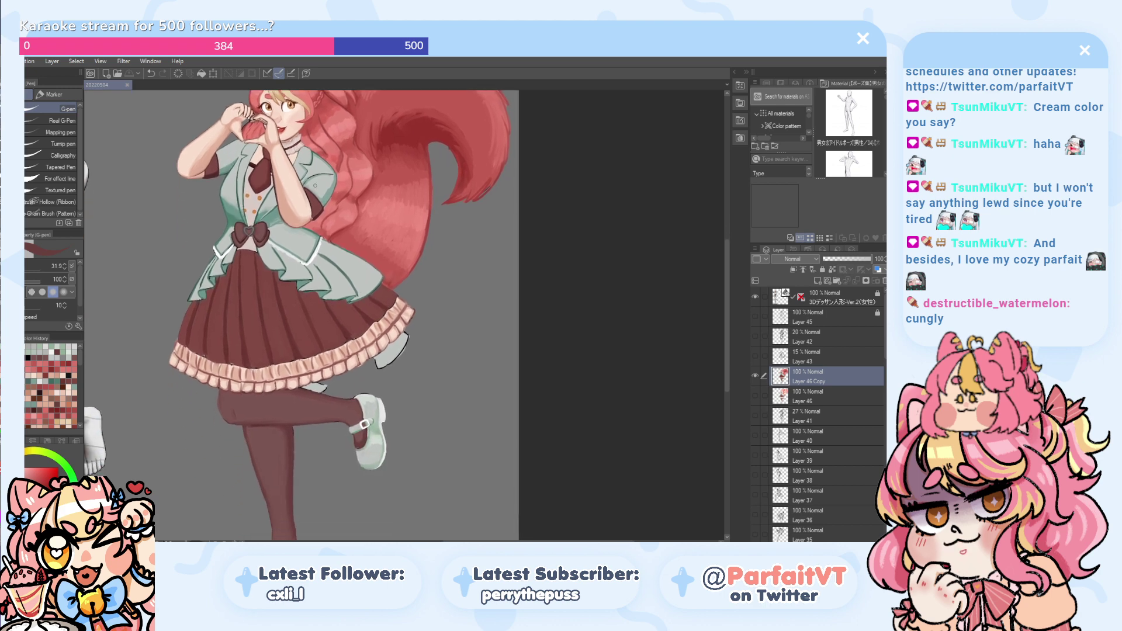
key("ctrl+plus")
left_click_drag(351, 148, 343, 342)
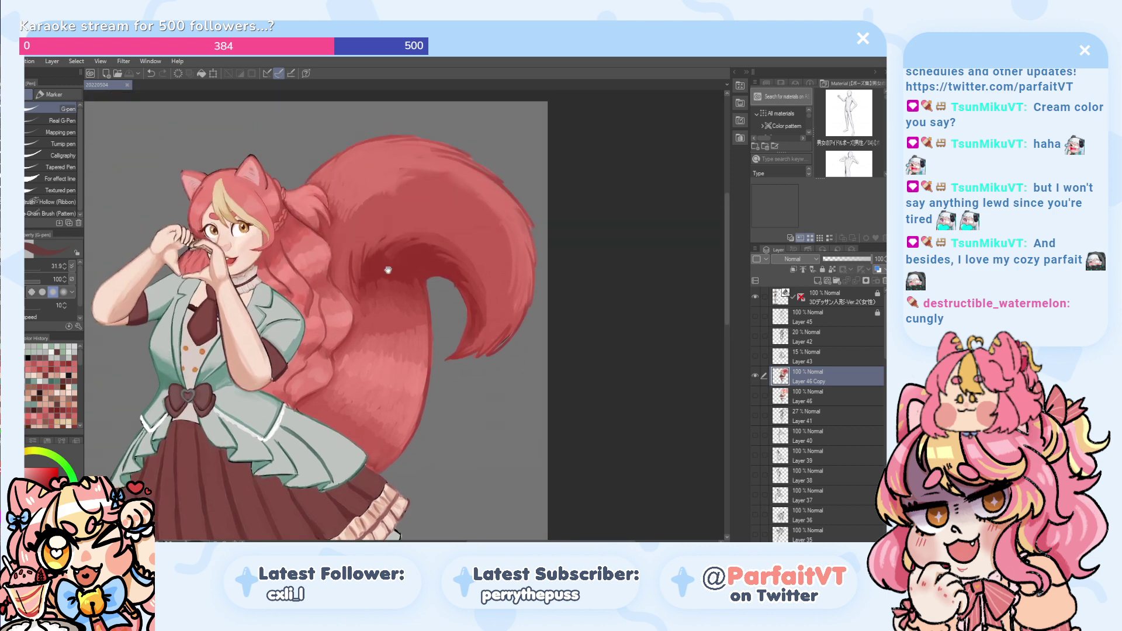
left_click(403, 267, "alt")
left_click_drag(354, 281, 357, 295)
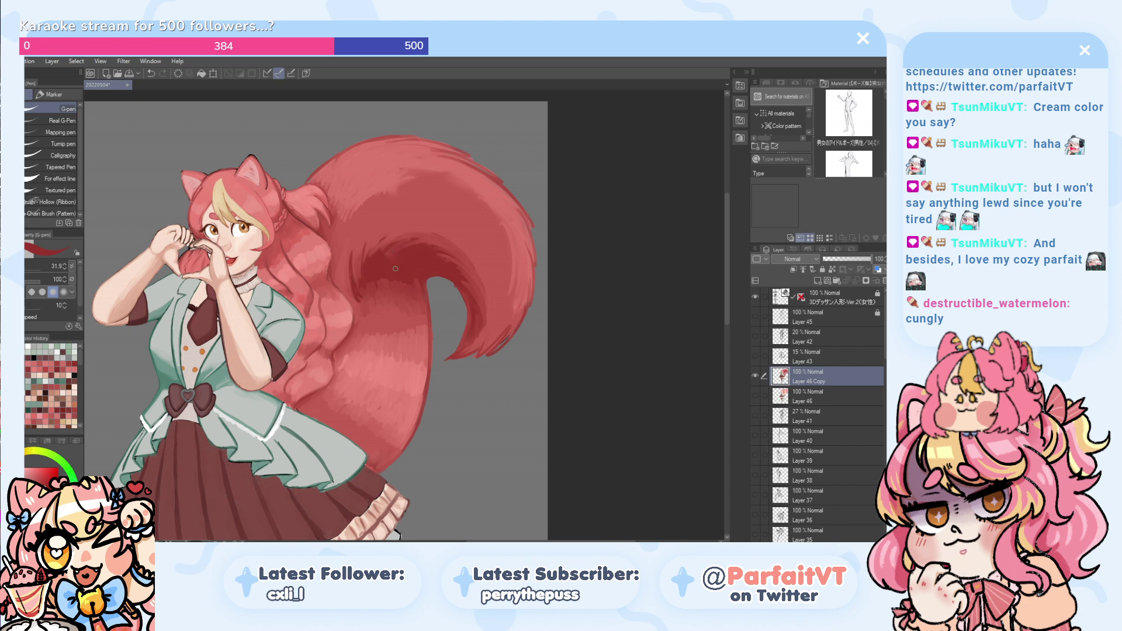
scroll(358, 289, "up", 1)
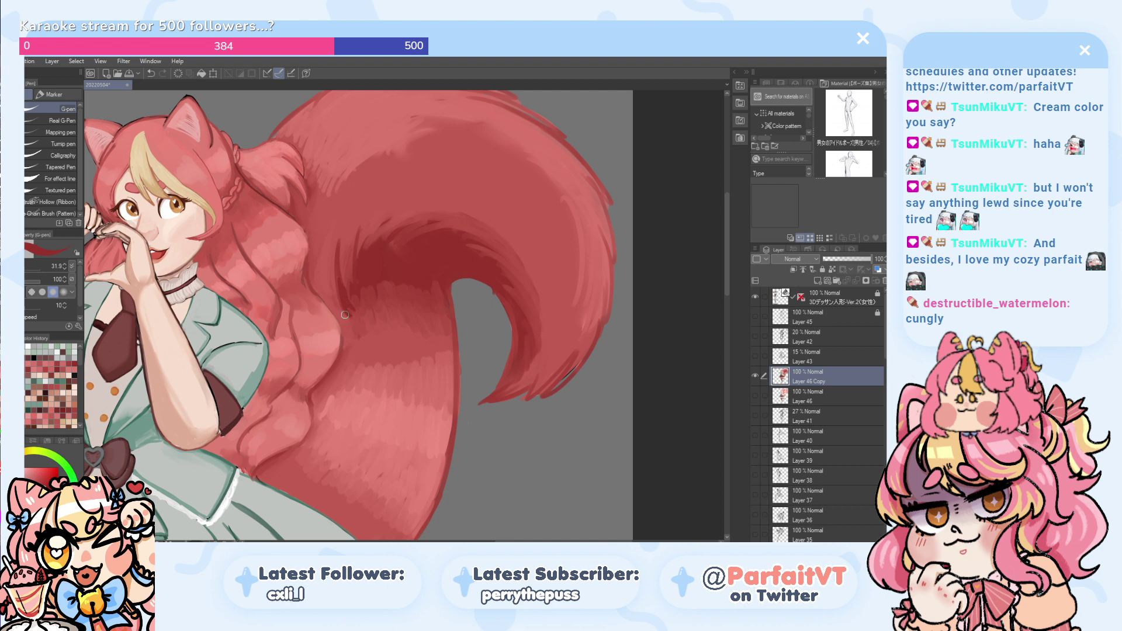
key("ctrl+z")
- Try to paint the raised shoe's toe with a light green sampled from the shoe
scroll(354, 295, "down", 3)
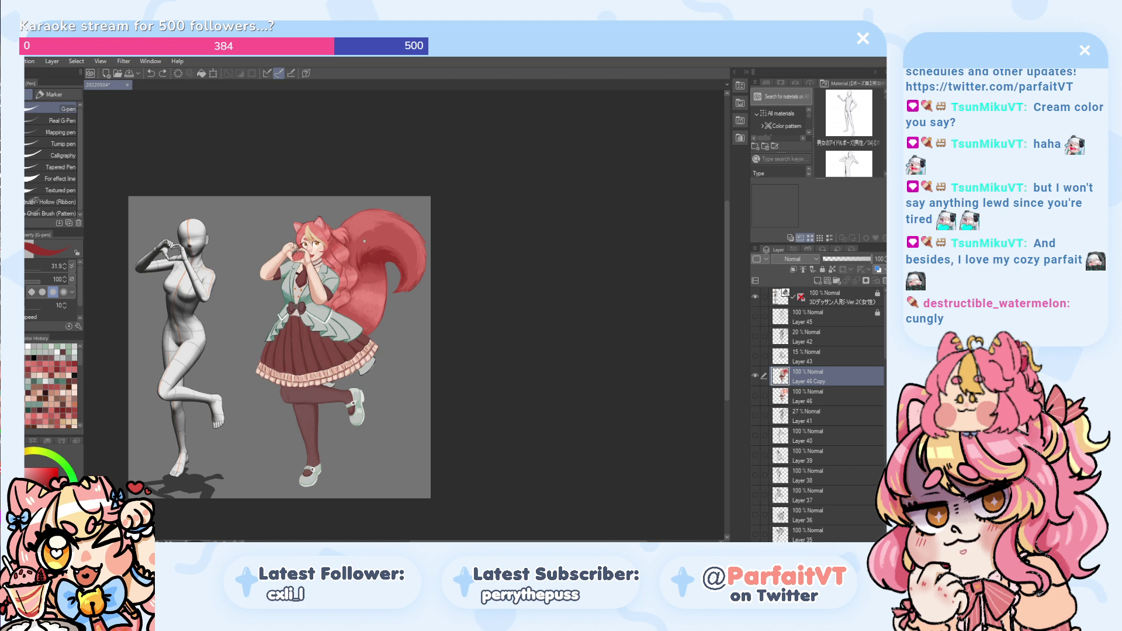
scroll(364, 240, "up", 2)
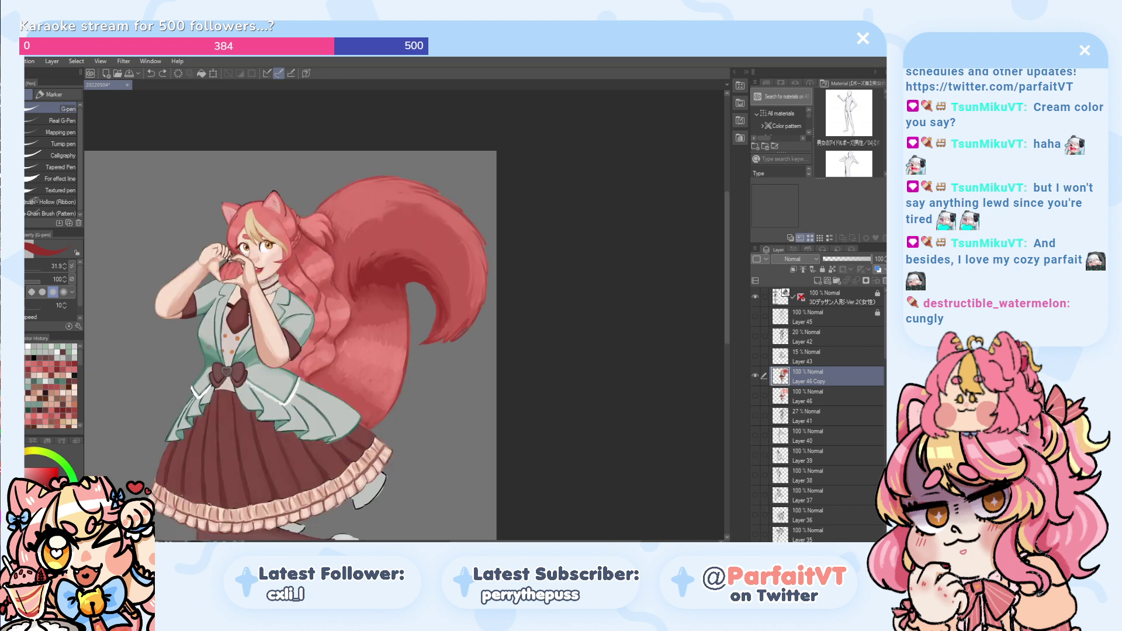
left_click_drag(205, 371, 214, 261)
left_click_drag(204, 447, 217, 316)
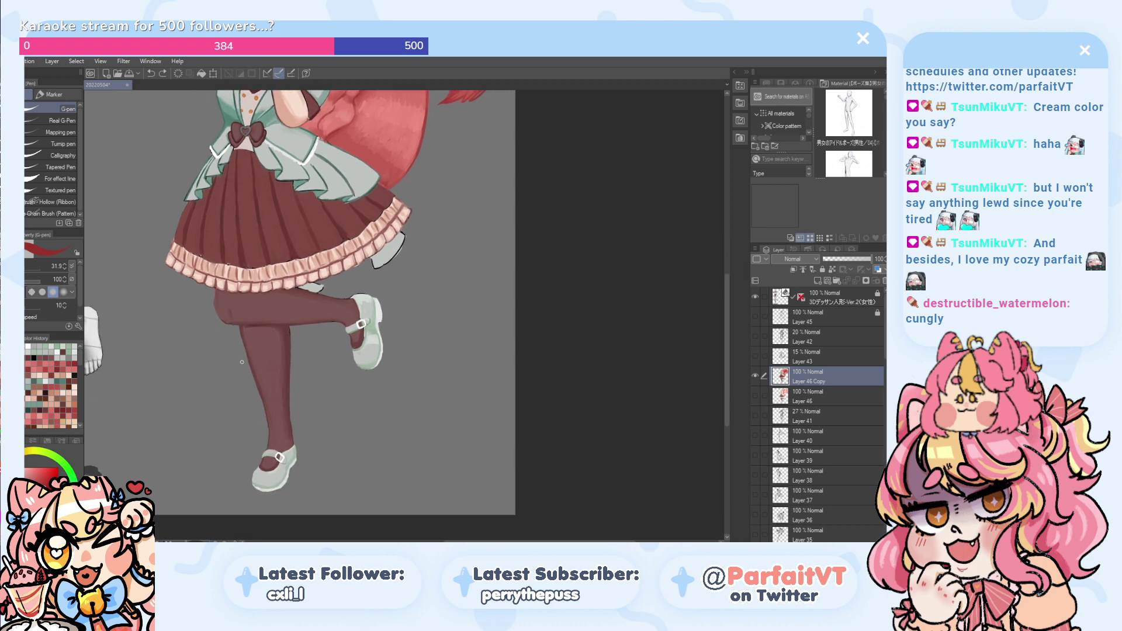
scroll(242, 361, "up", 1)
scroll(429, 327, "up", 1)
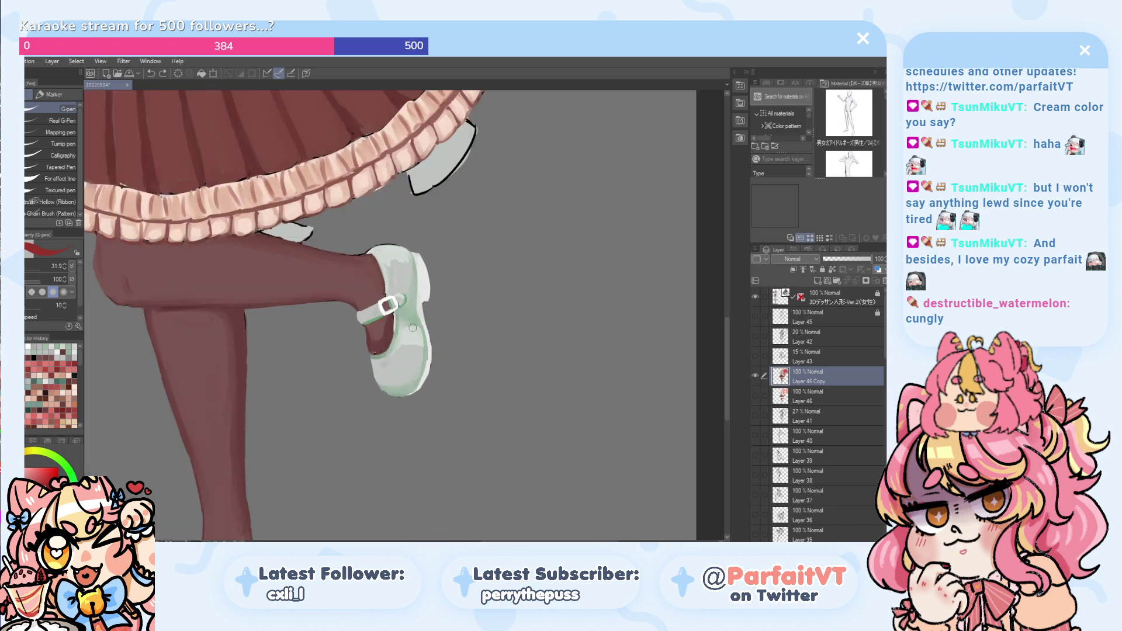
left_click(413, 329, "alt")
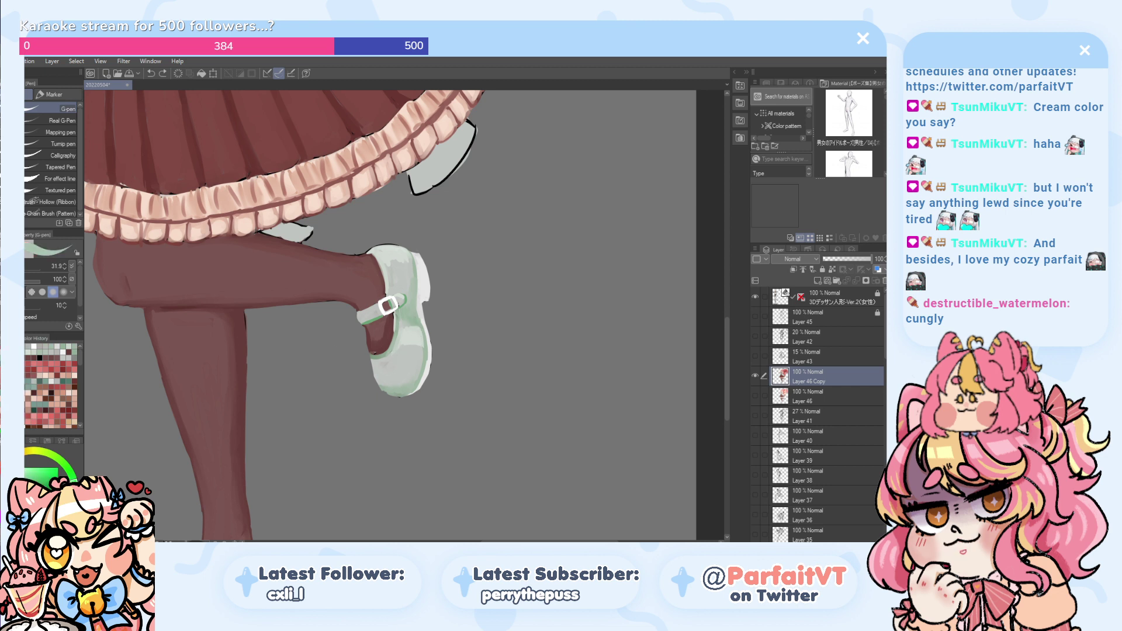
mouse_move(408, 383)
left_mouse_down()
mouse_move(412, 363)
mouse_move(409, 372)
mouse_move(389, 370)
left_mouse_up()
key("ctrl+z")
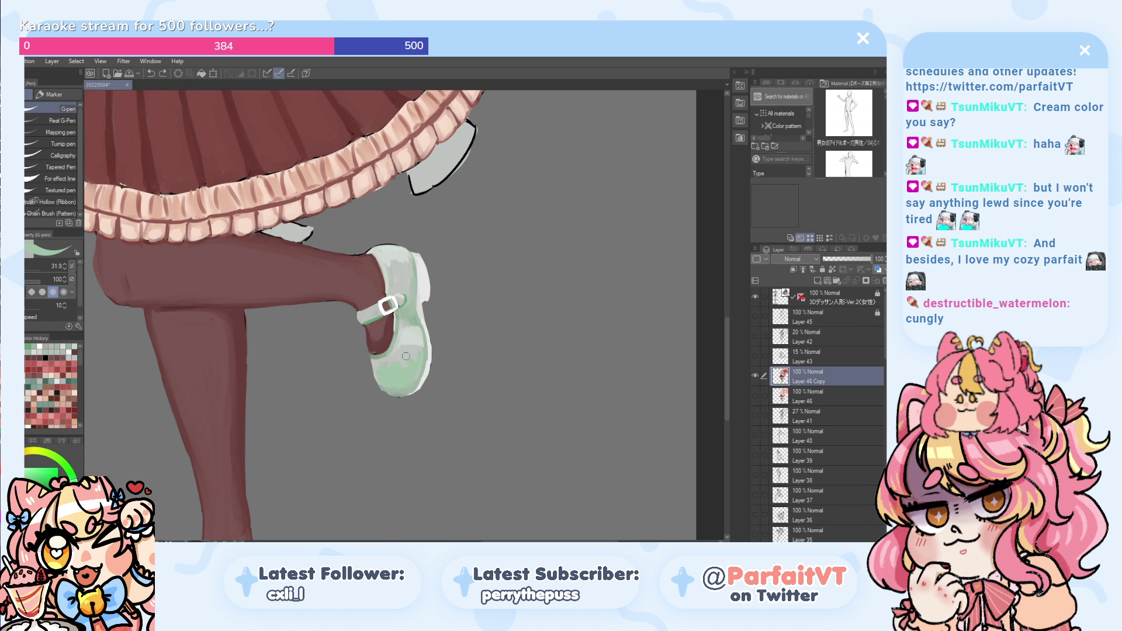
mouse_move(406, 356)
left_mouse_down()
mouse_move(405, 387)
mouse_move(412, 352)
mouse_move(379, 371)
left_mouse_up()
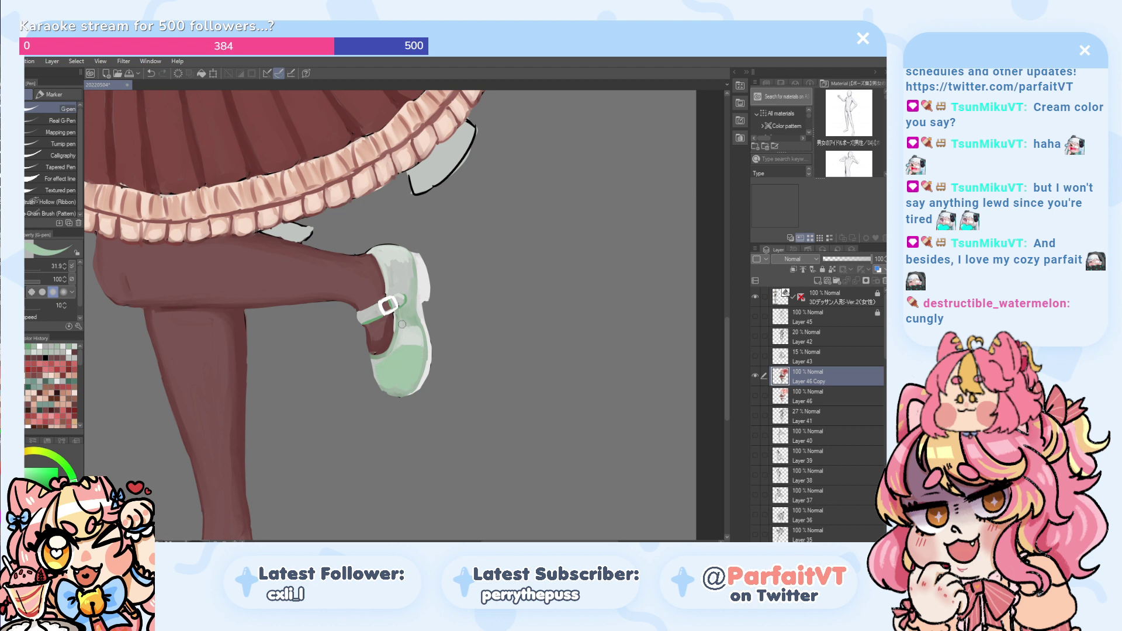
key("ctrl+z")
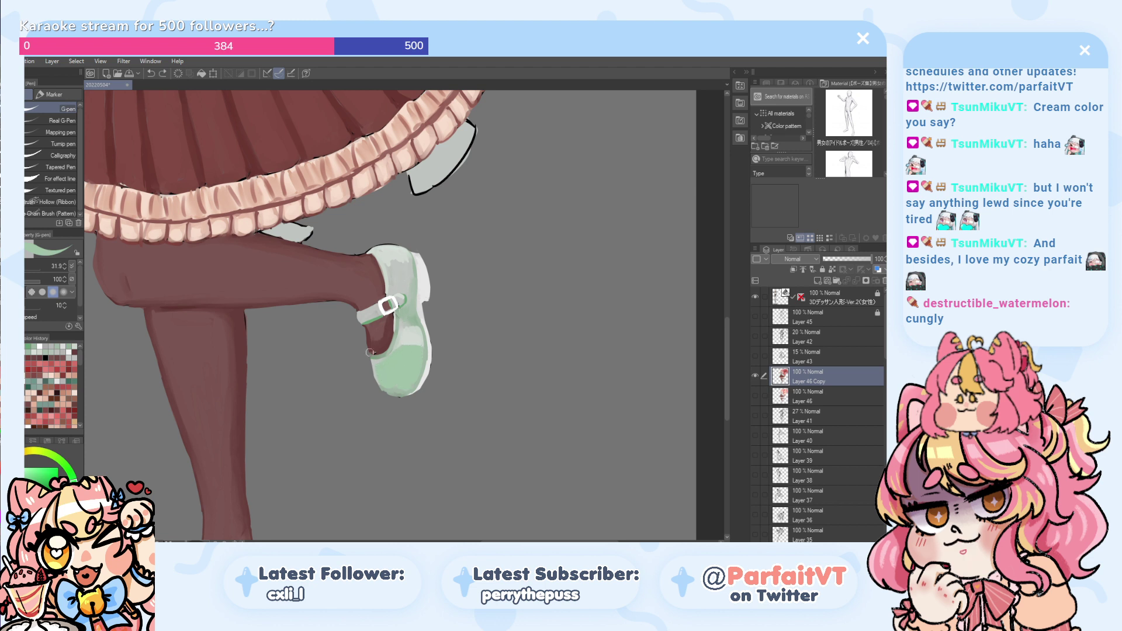
key("ctrl+z")
- Sample a muted green from the raised shoe and paint it over the toe and upper with the G-pen
left_click(393, 371, "alt")
left_click_drag(392, 371, 371, 363)
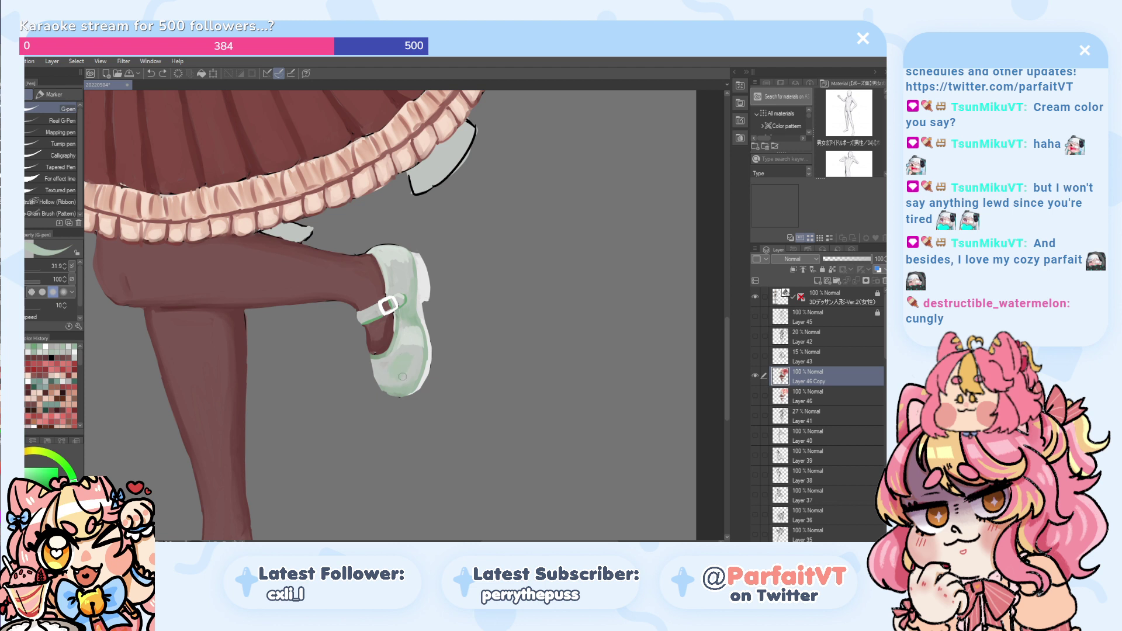
left_click_drag(421, 354, 387, 381)
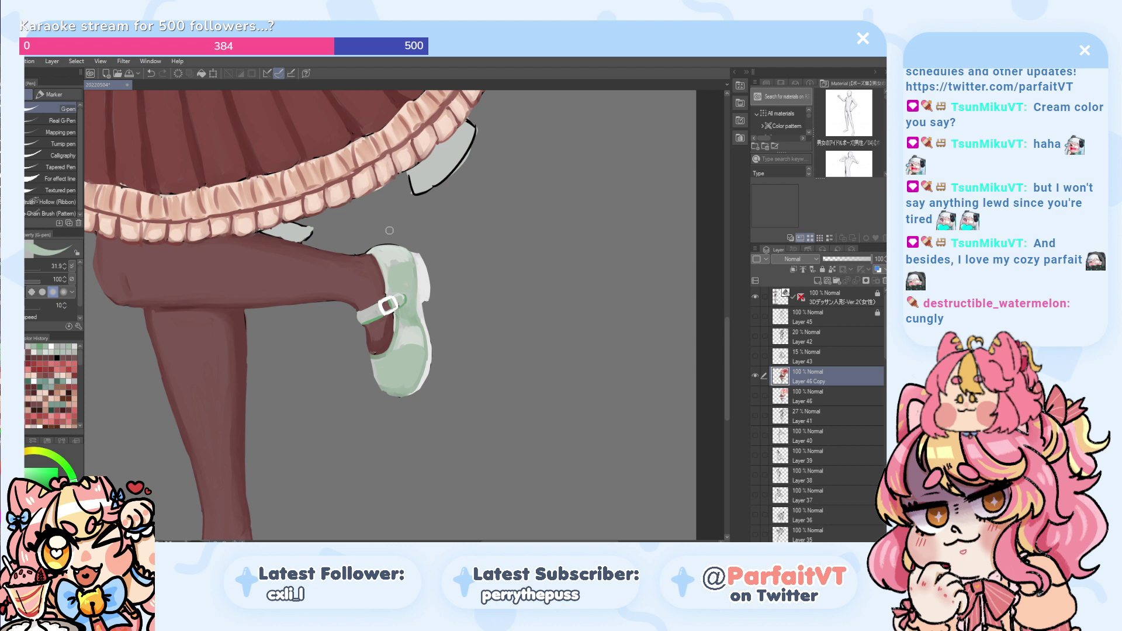
- Blend green over the raised shoe's upper and toe with the Dense watercolor brush and save the drawing
key("p")
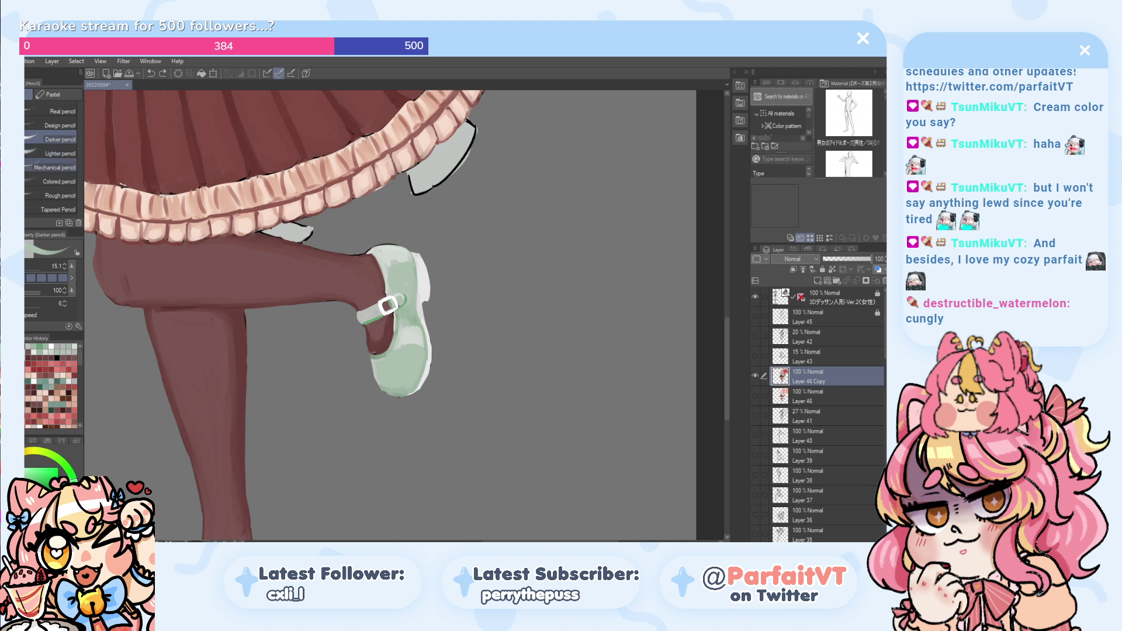
key("b")
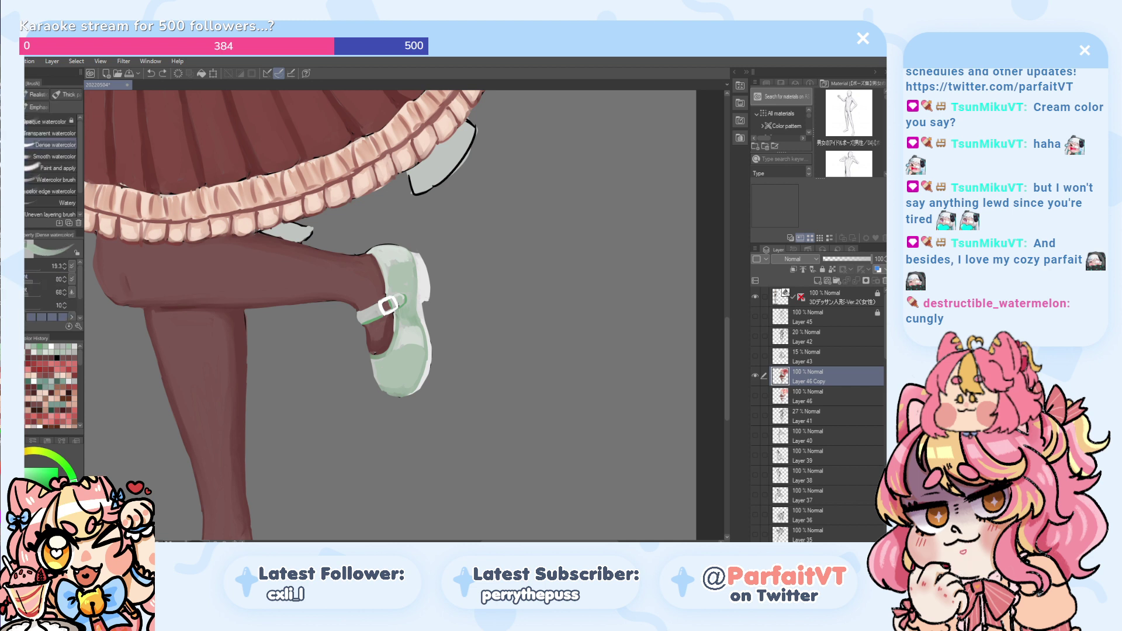
scroll(412, 274, "up", 1)
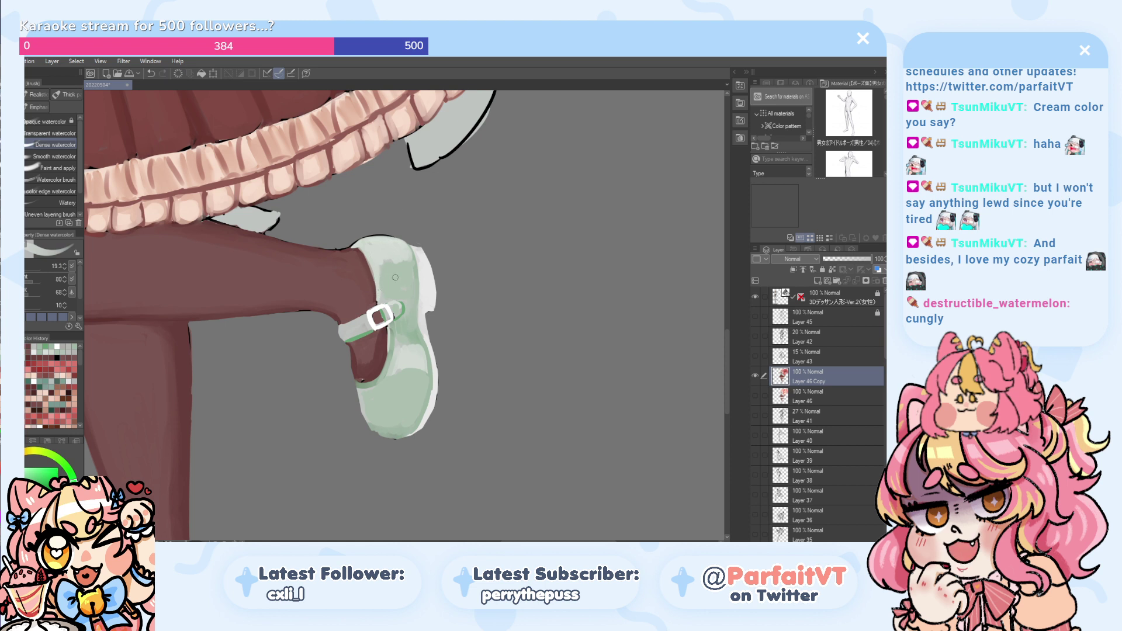
left_click(395, 274, "alt")
scroll(370, 412, "down", 1)
scroll(378, 392, "up", 1)
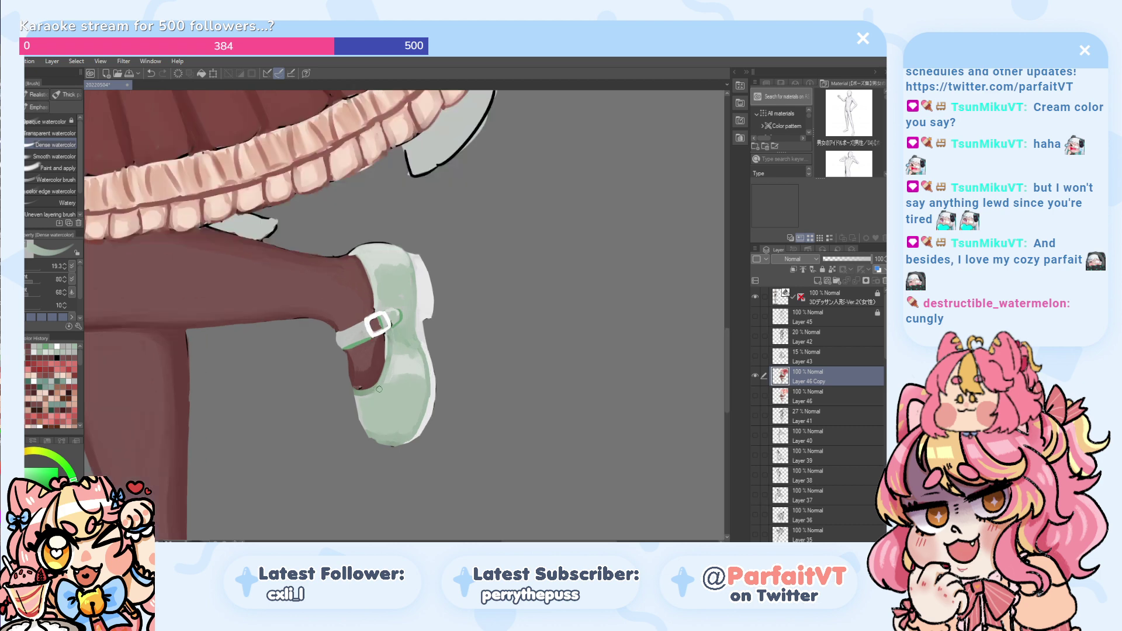
scroll(379, 395, "down", 5)
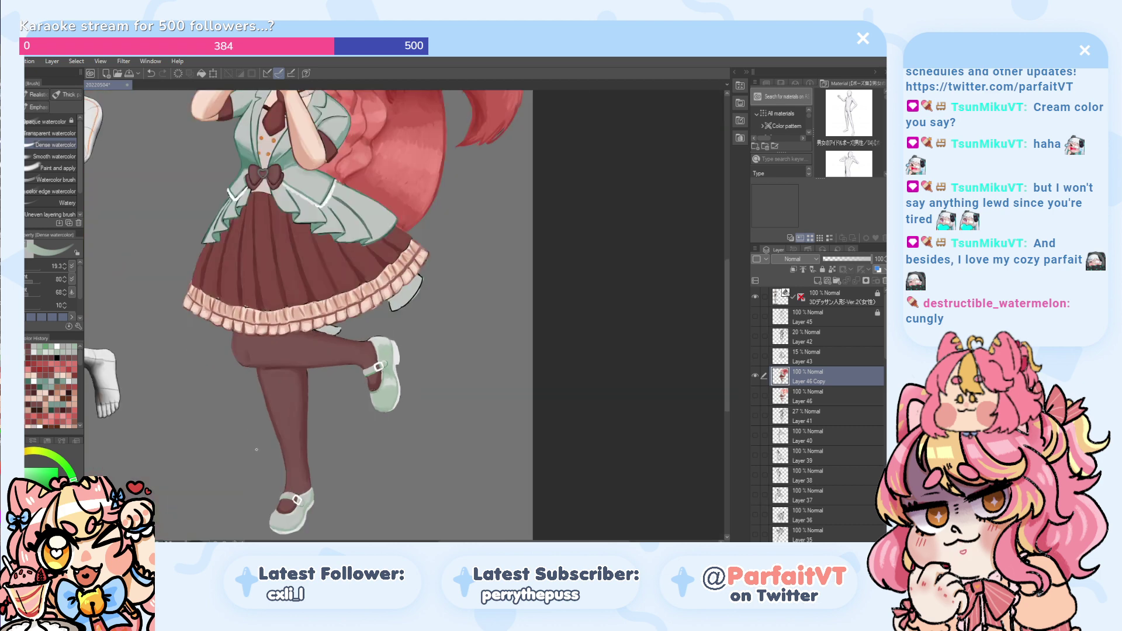
key("ctrl+s")
- Paint the standing foot's shoe muted green with the Dense watercolor brush, leaving the sole white
left_click_drag(369, 379, 389, 277)
scroll(309, 417, "up", 3)
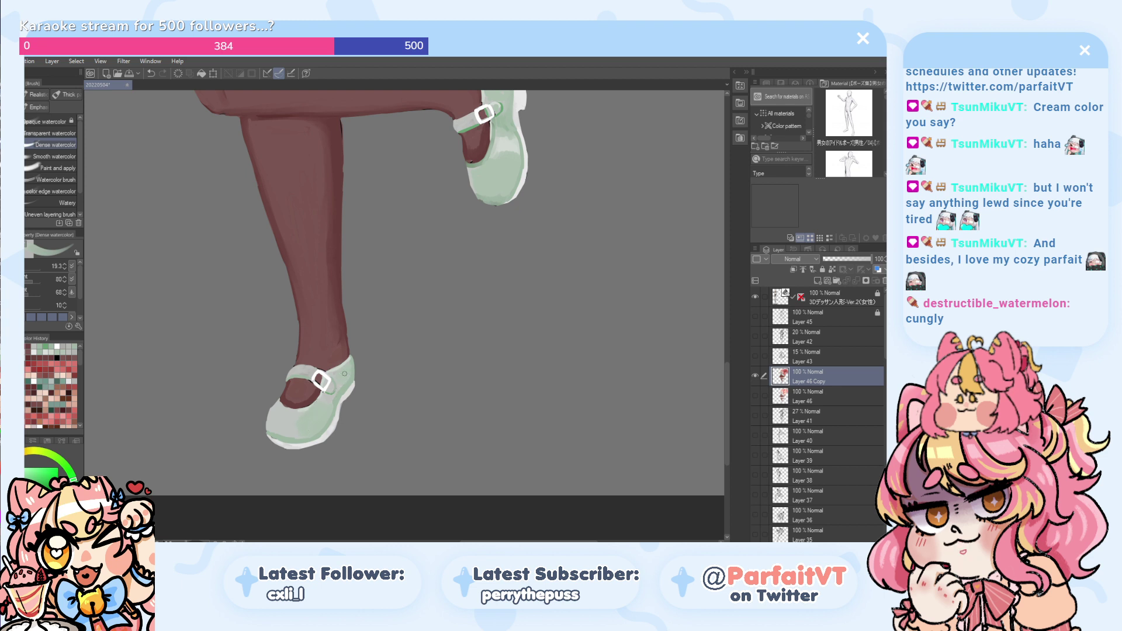
key("ctrl+z")
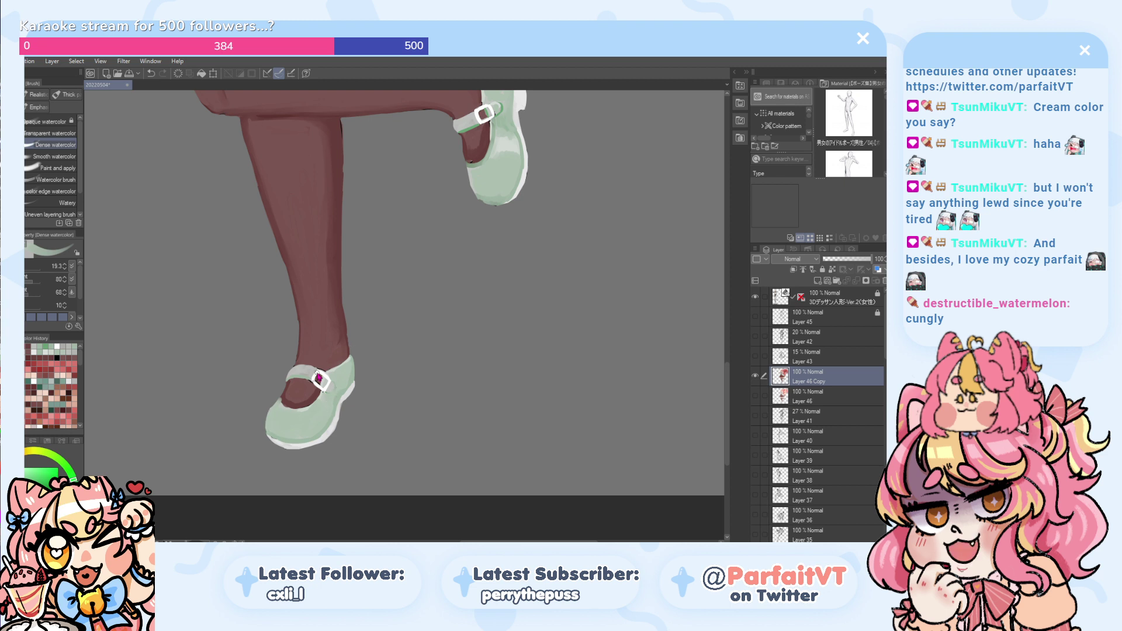
scroll(325, 363, "up", 2)
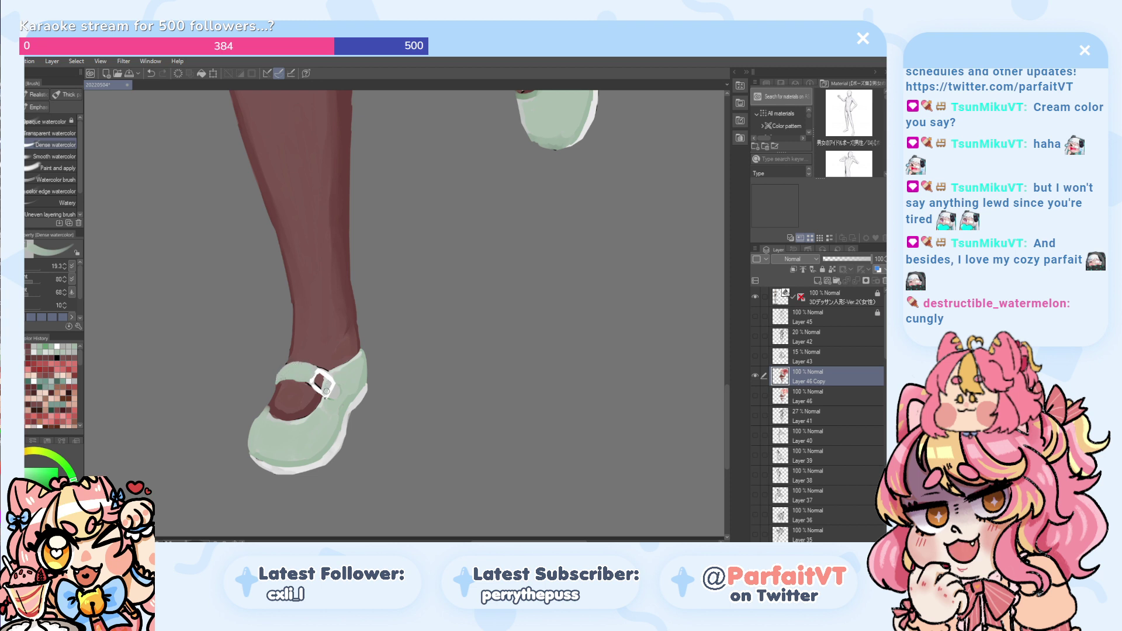
scroll(337, 390, "down", 4)
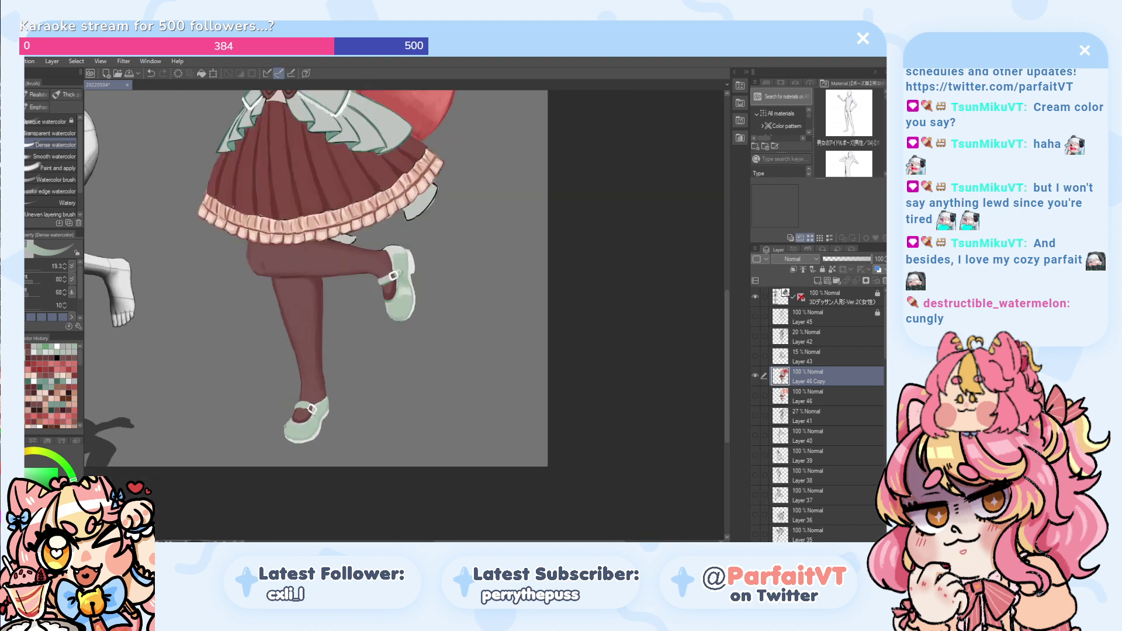
- Try shading the toe edge of the standing shoe with the larger Dense watercolor brush
scroll(287, 421, "up", 5)
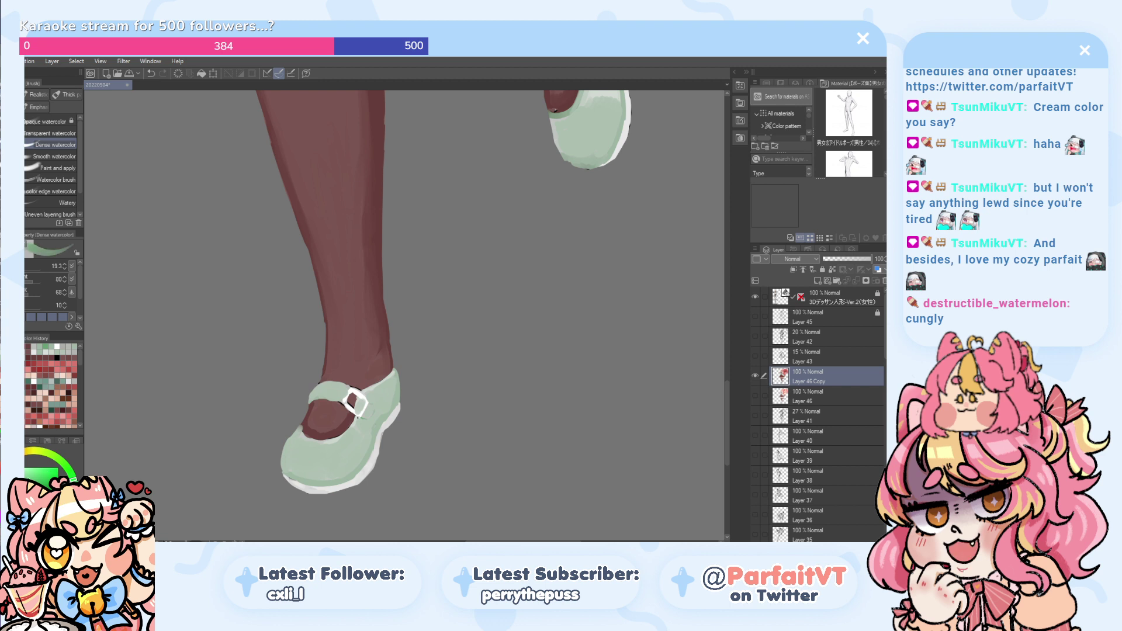
left_click_drag(302, 425, 290, 458)
key("ctrl+z")
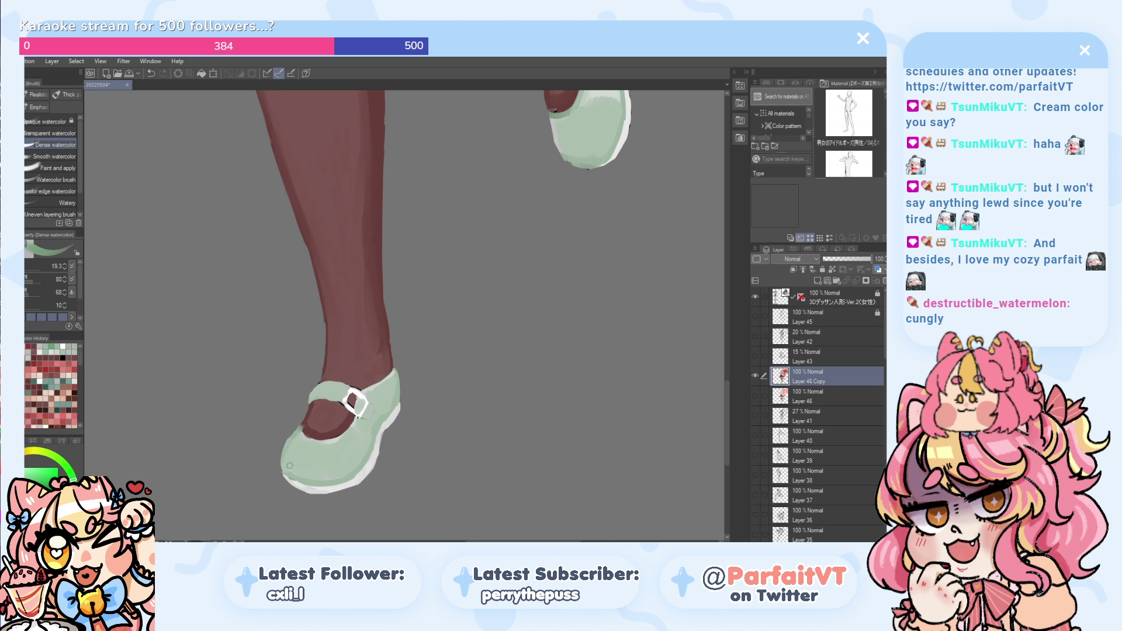
key("ctrl+z")
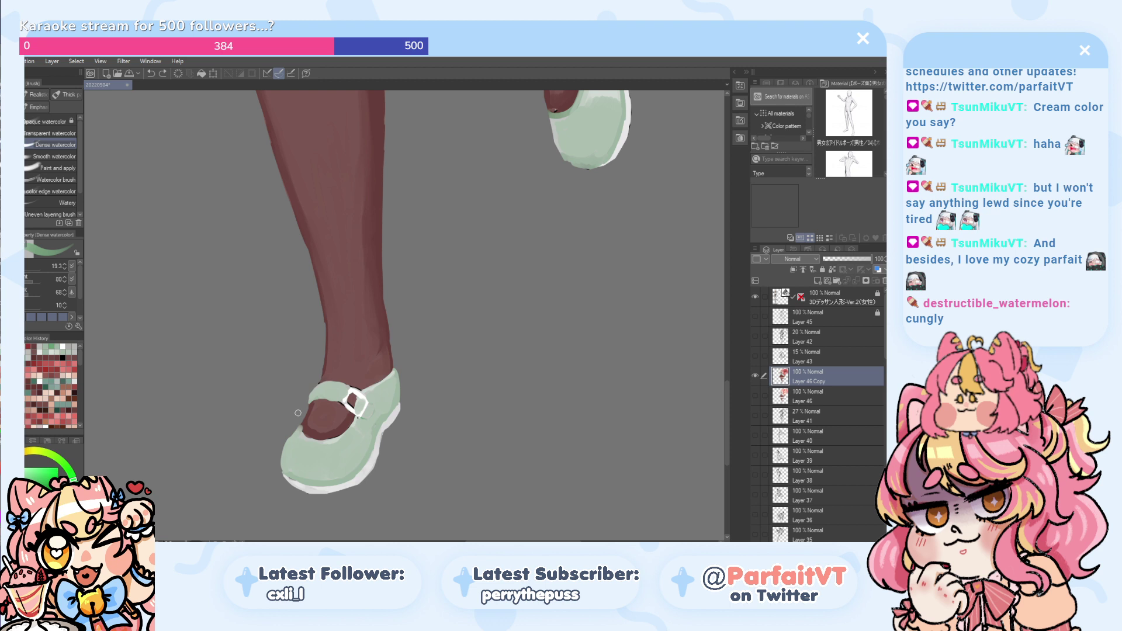
- Reduce the brush size to 7.1 and line the outer toe edge of the standing shoe in darker green
left_click(26, 266)
key("ctrl+z")
mouse_move(294, 434)
left_mouse_down()
mouse_move(283, 479)
mouse_move(297, 443)
mouse_move(285, 471)
mouse_move(280, 454)
mouse_move(287, 470)
mouse_move(290, 440)
mouse_move(286, 475)
left_mouse_up()
key("ctrl+z")
key("ctrl+z")
key("ctrl+z")
key("ctrl+z")
key("ctrl+z")
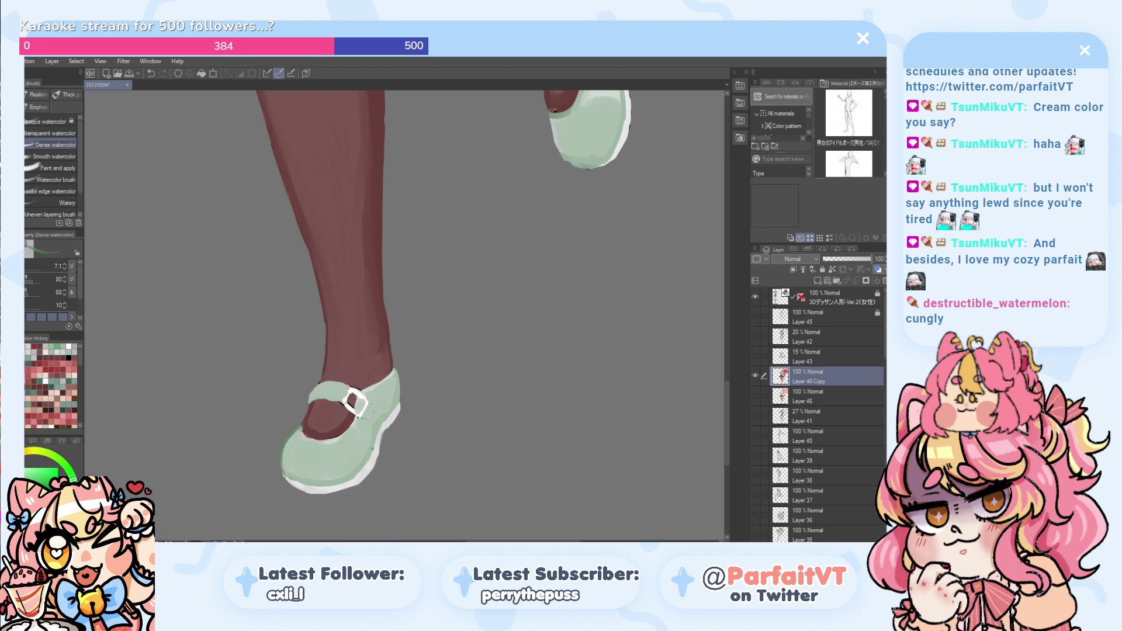
- Draw a thin darker green line where the standing shoe's upper meets its white sole, redoing unsatisfactory strokes
left_click_drag(378, 433, 358, 480)
key("ctrl+z")
key("ctrl+z")
left_click_drag(375, 437, 350, 479)
key("ctrl+z")
mouse_move(379, 434)
left_mouse_down()
mouse_move(401, 409)
mouse_move(380, 427)
mouse_move(389, 412)
mouse_move(372, 463)
mouse_move(339, 483)
mouse_move(330, 471)
mouse_move(366, 470)
mouse_move(321, 485)
mouse_move(359, 475)
mouse_move(332, 487)
left_mouse_up()
key("ctrl+z")
key("ctrl+z")
key("ctrl+z")
key("ctrl+z")
key("ctrl+z")
key("ctrl+z")
key("ctrl+z")
key("ctrl+z")
key("ctrl+z")
key("ctrl+z")
- Line the heel edge of the standing shoe with a thin darker green stroke
left_click_drag(395, 409, 389, 416)
key("ctrl+z")
key("ctrl+z")
left_click_drag(396, 371, 397, 402)
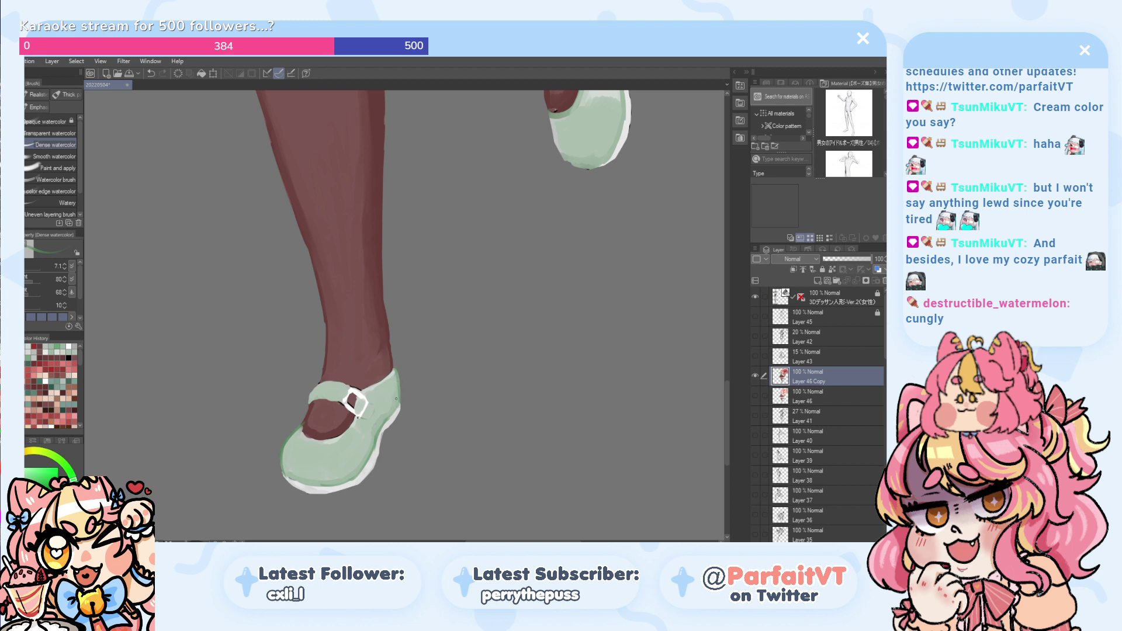
left_click(398, 392)
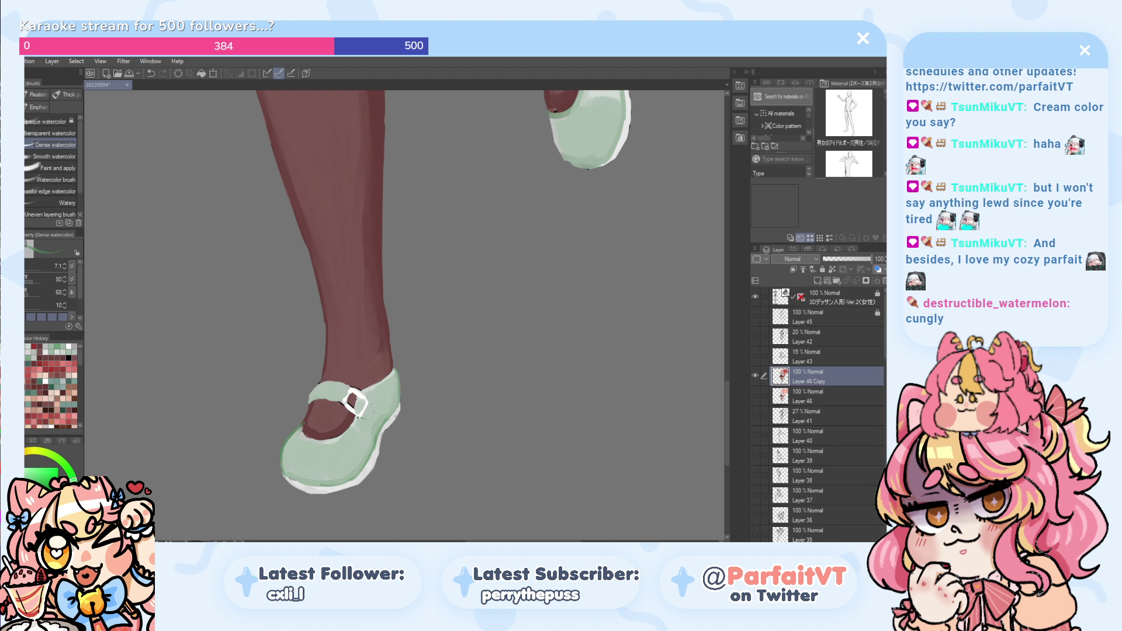
- Sample the white of the standing shoe's sole and refine the sole's outer edge from heel to toe
left_click(397, 414, "alt")
left_click_drag(403, 408, 377, 434)
key("ctrl+z")
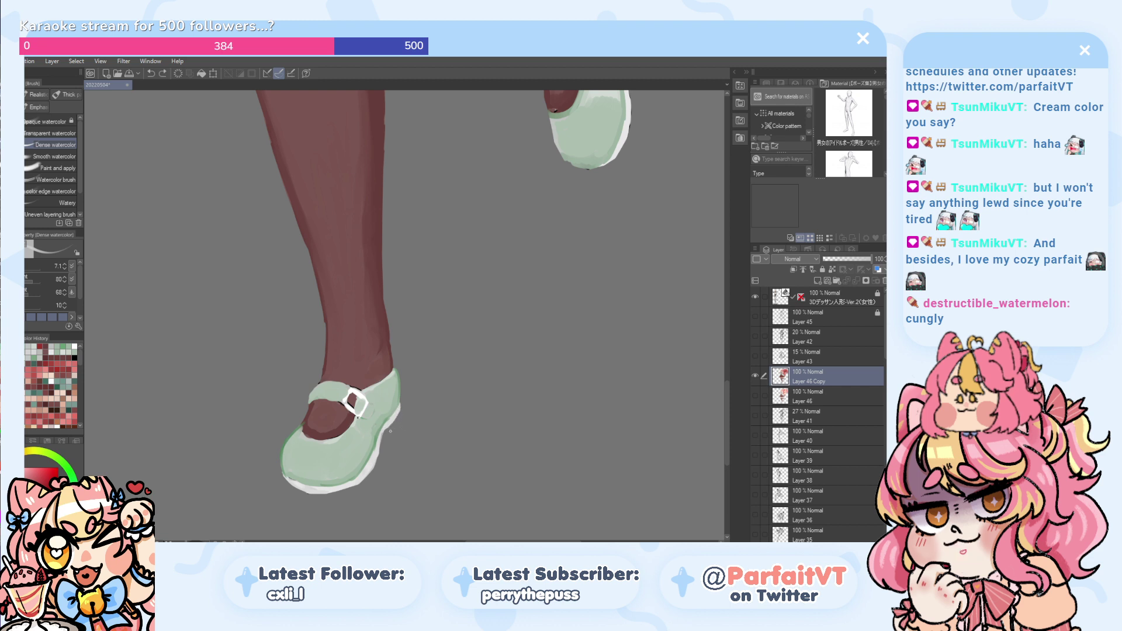
mouse_move(401, 409)
left_mouse_down()
mouse_move(374, 467)
mouse_move(380, 446)
mouse_move(343, 488)
mouse_move(360, 477)
mouse_move(325, 496)
mouse_move(363, 476)
mouse_move(324, 494)
mouse_move(362, 482)
mouse_move(322, 495)
left_mouse_up()
key("ctrl+z")
key("ctrl+z")
key("ctrl+z")
key("ctrl+z")
key("ctrl+z")
key("ctrl+z")
- Sample the buckle's color and touch up the white buckle frame on the standing shoe
left_click(358, 395, "alt")
left_click(358, 395)
key("ctrl+z")
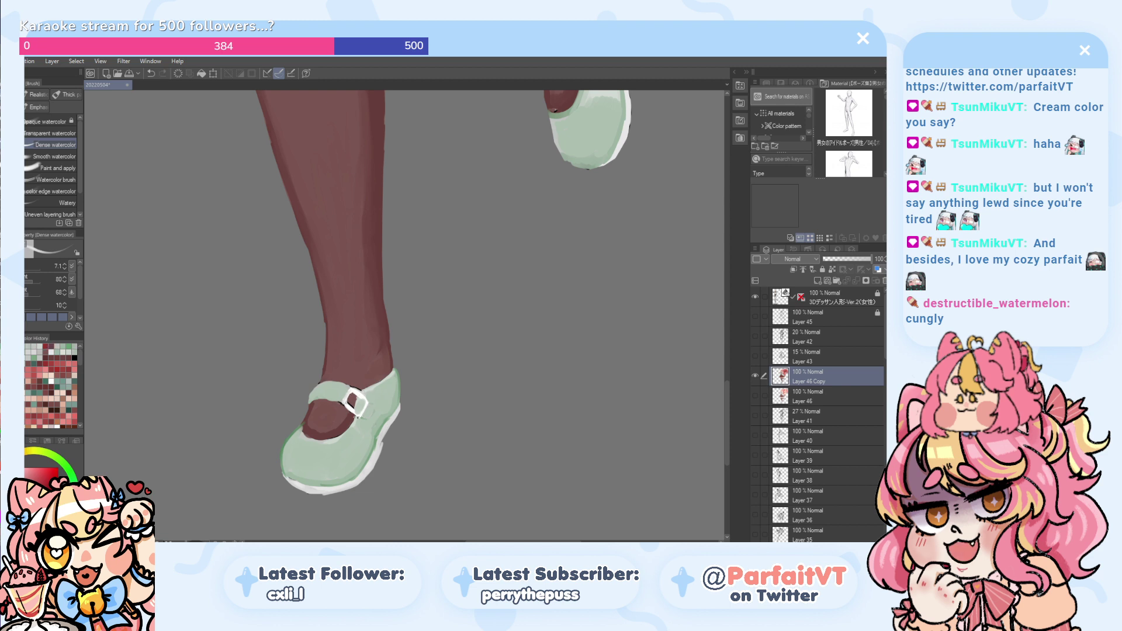
mouse_move(367, 403)
left_mouse_down()
mouse_move(363, 416)
mouse_move(367, 402)
left_mouse_up()
left_click_drag(350, 406, 356, 414)
- Pick a green from the color history and line the edge between the raised shoe's upper and sole, redoing unsatisfactory strokes
scroll(377, 310, "down", 5)
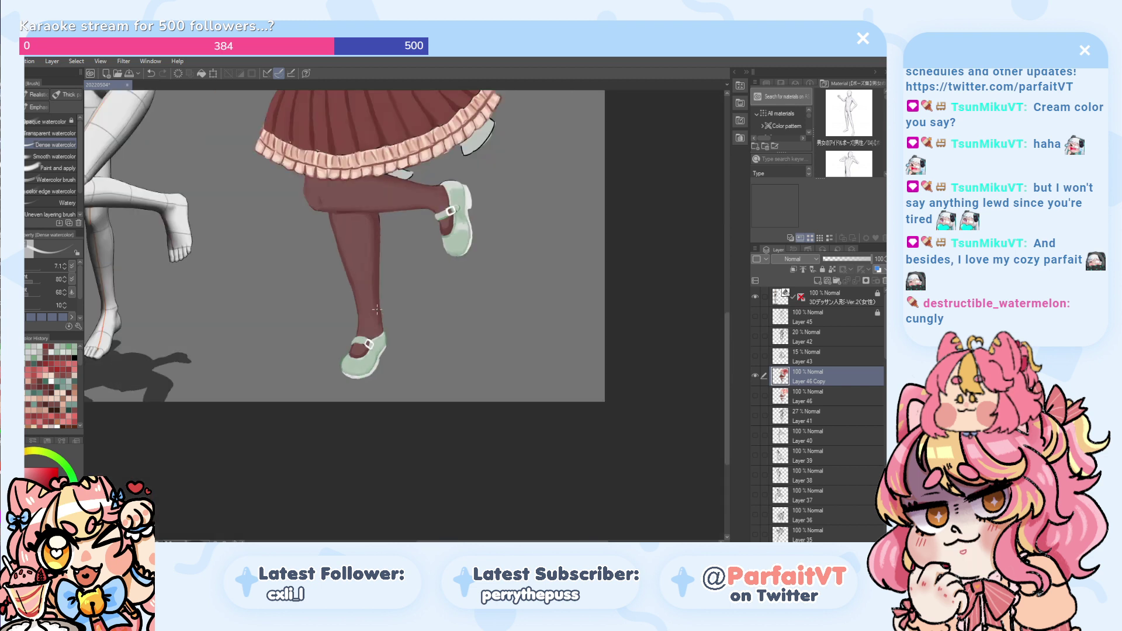
left_click(33, 357)
scroll(472, 213, "up", 3)
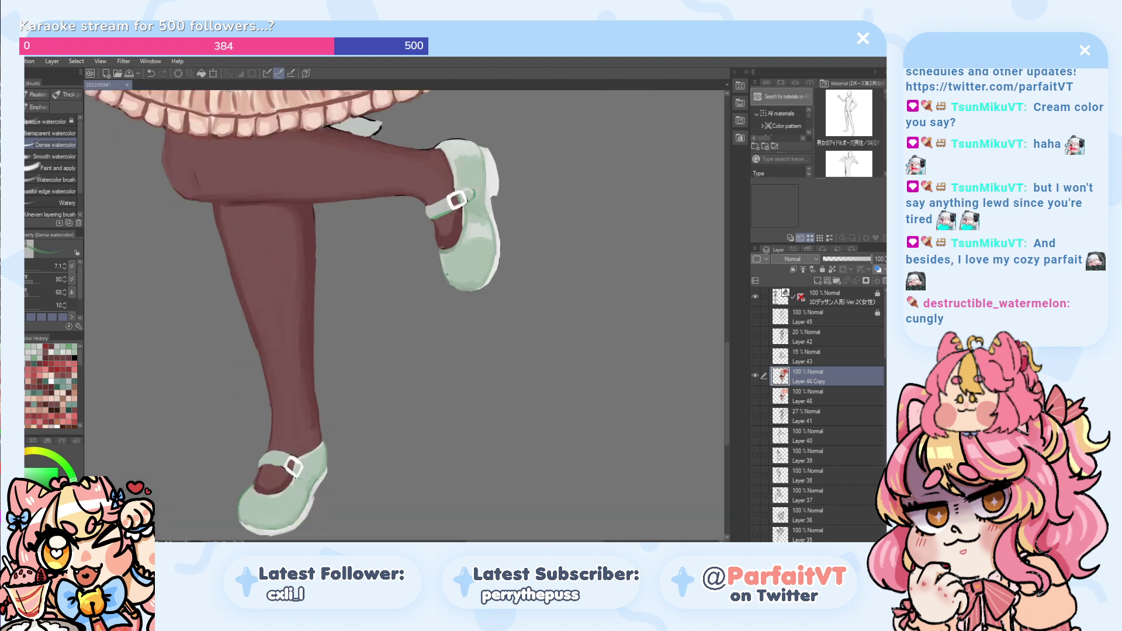
mouse_move(494, 237)
left_mouse_down()
mouse_move(476, 289)
mouse_move(493, 251)
mouse_move(480, 285)
mouse_move(494, 267)
mouse_move(479, 290)
mouse_move(494, 241)
mouse_move(495, 252)
mouse_move(485, 191)
left_mouse_up()
key("ctrl+z")
key("ctrl+z")
key("ctrl+z")
key("ctrl+z")
key("ctrl+z")
key("ctrl+z")
key("ctrl+z")
key("ctrl+z")
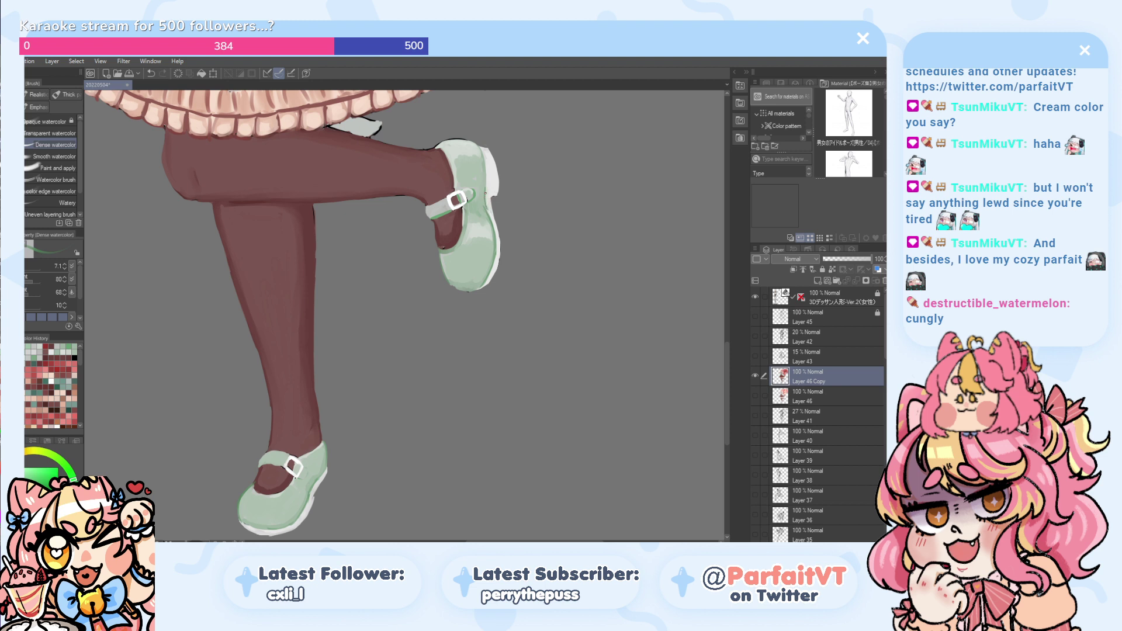
key("ctrl+z")
key("ctrl+y")
key("ctrl+y")
- Redraw the green edge stroke along the heel of the raised shoe
left_click_drag(481, 161, 481, 247)
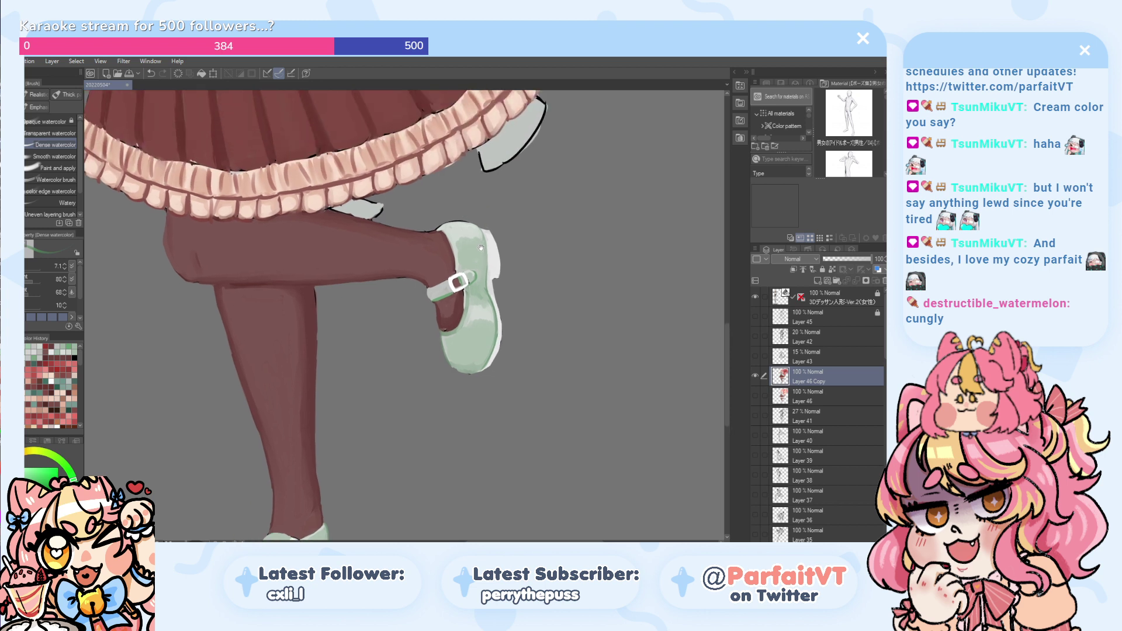
scroll(479, 251, "up", 2)
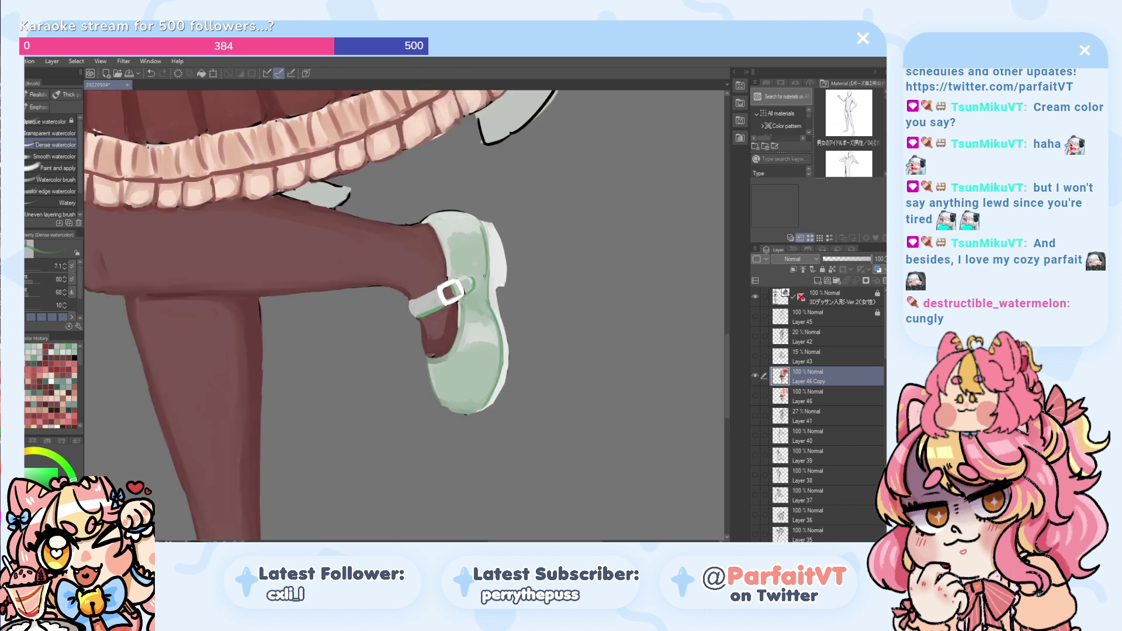
key("ctrl+z")
mouse_move(483, 231)
left_mouse_down()
mouse_move(491, 299)
mouse_move(480, 222)
left_mouse_up()
key("ctrl+z")
key("ctrl+z")
left_click_drag(490, 267, 481, 221)
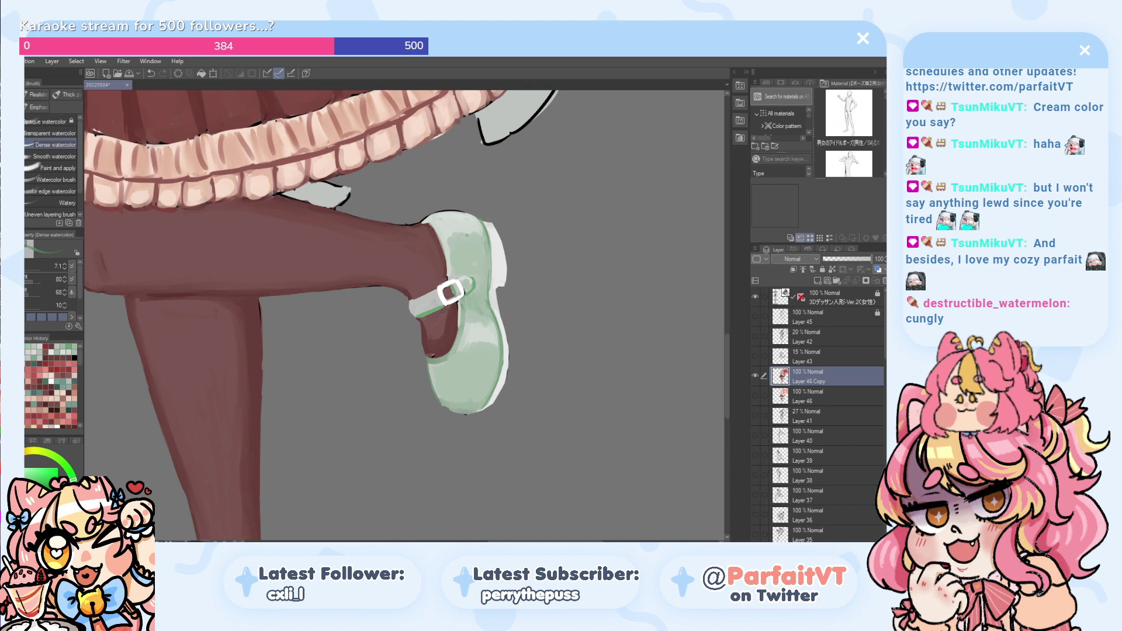
- Sample the raised shoe's pale strap color and thin the dark green edge beneath the strap
scroll(456, 270, "up", 1)
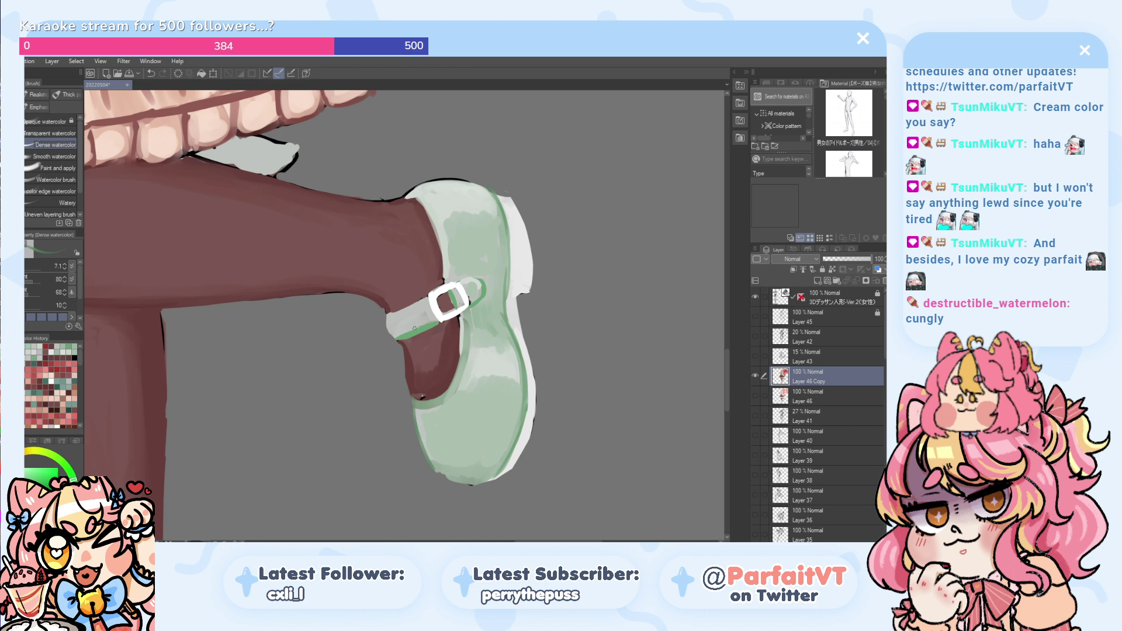
left_click(421, 322, "alt")
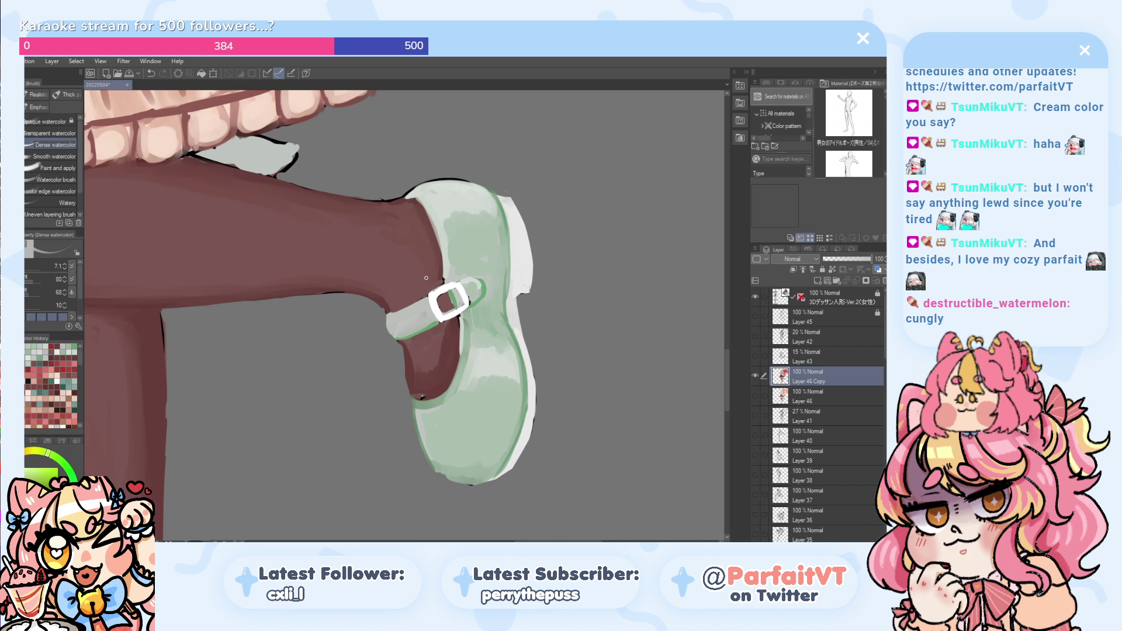
scroll(426, 278, "down", 5)
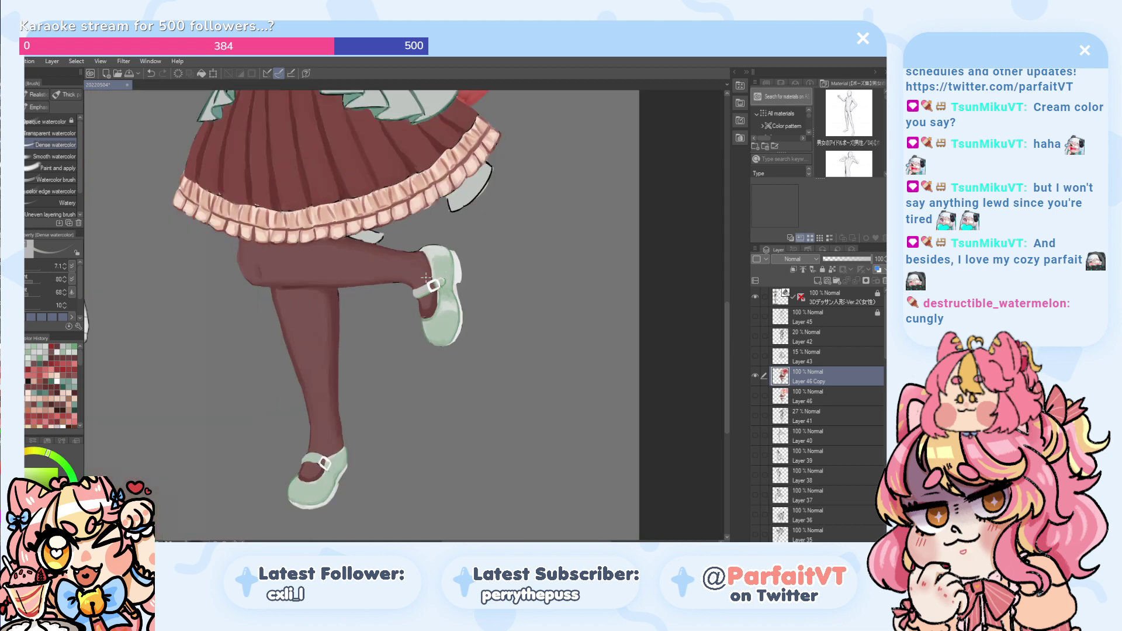
- Rework the standing shoe's sole edge from heel to toe, undoing unsatisfactory strokes
scroll(314, 498, "up", 5)
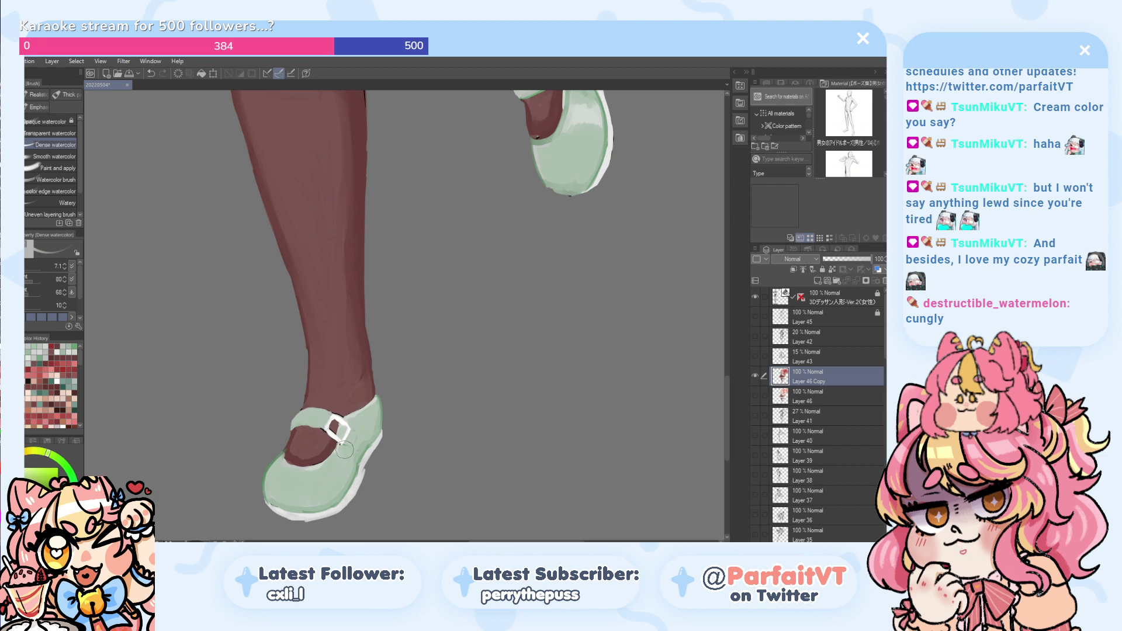
scroll(345, 450, "down", 2)
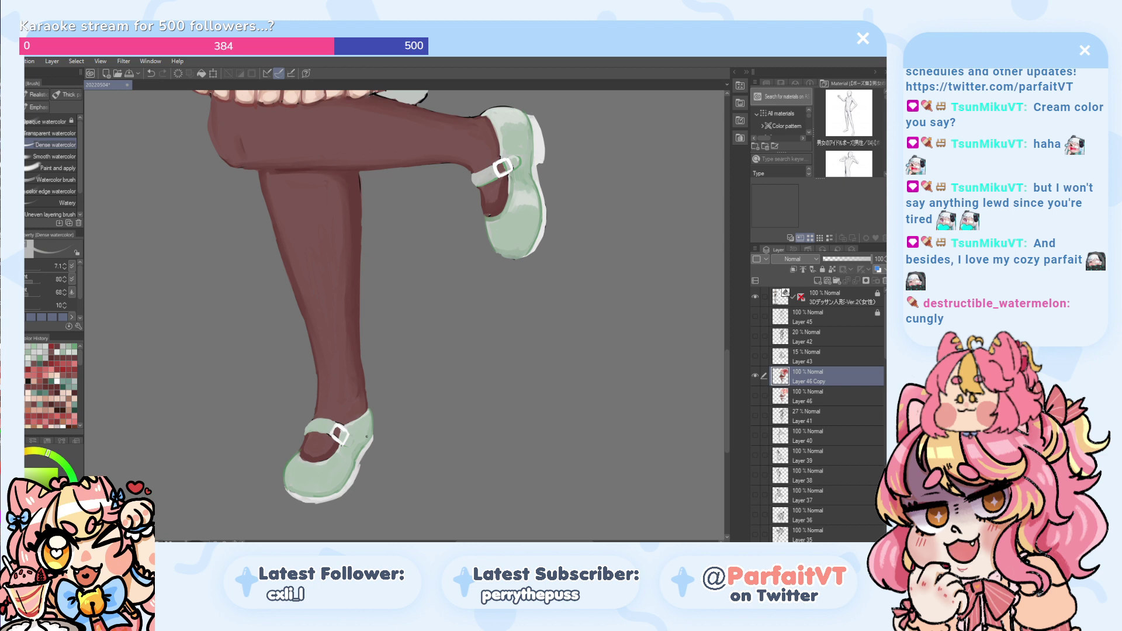
scroll(533, 190, "up", 3)
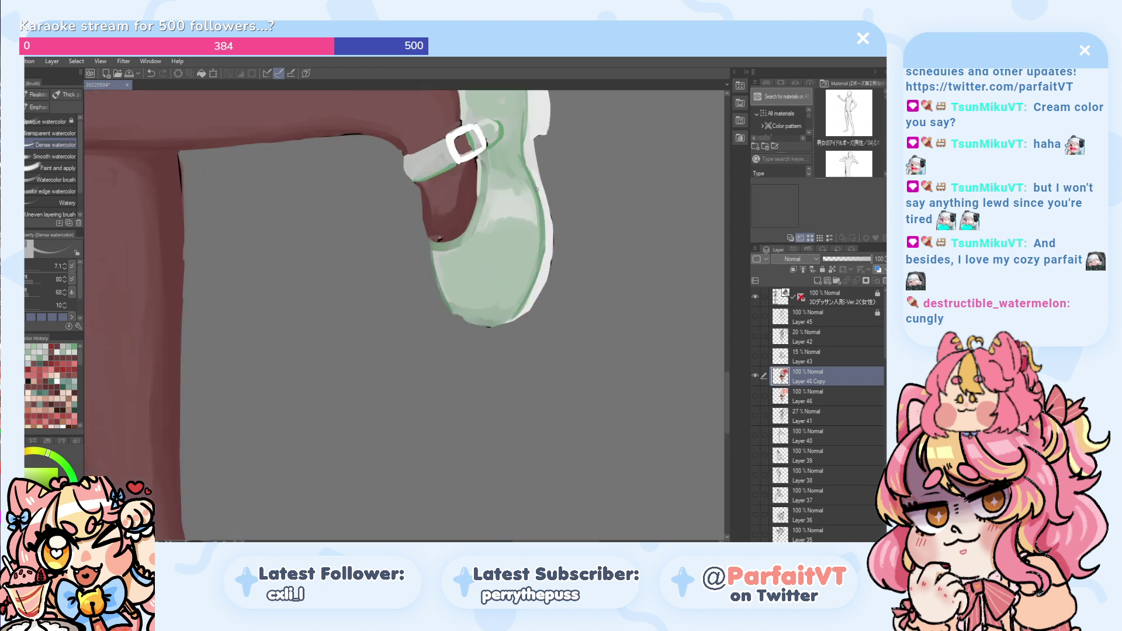
scroll(529, 195, "down", 3)
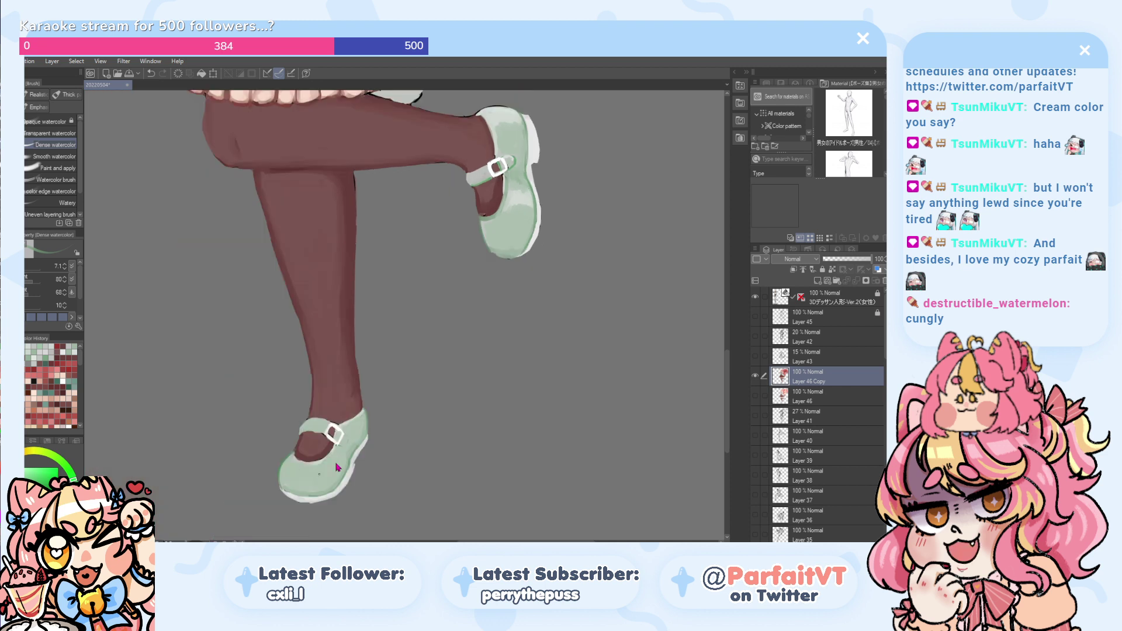
scroll(339, 469, "up", 2)
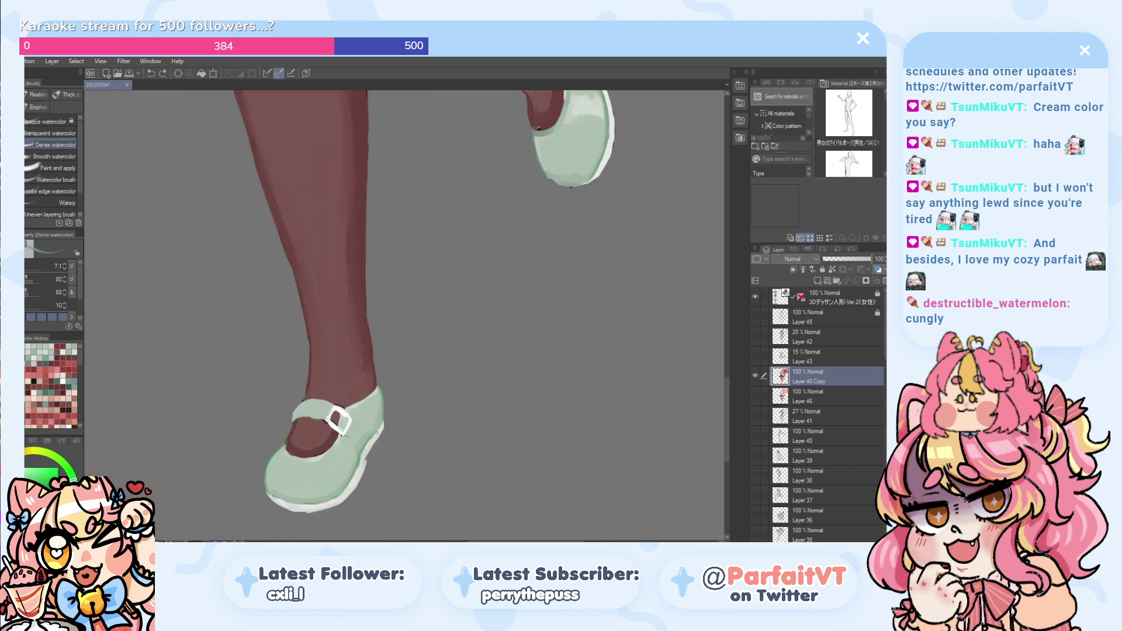
left_click_drag(382, 424, 363, 459)
key("ctrl+z")
key("ctrl+z")
mouse_move(345, 507)
left_mouse_down()
mouse_move(285, 511)
mouse_move(315, 514)
mouse_move(283, 512)
left_mouse_up()
key("ctrl+z")
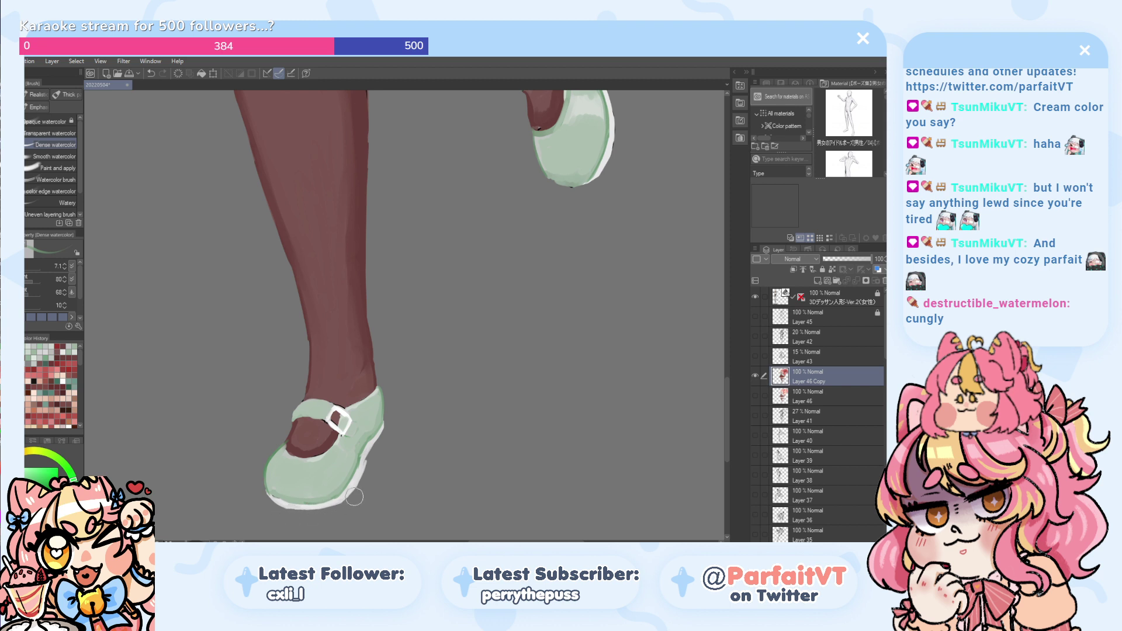
left_click_drag(364, 473, 342, 500)
key("ctrl+z")
left_click_drag(370, 463, 342, 504)
scroll(371, 443, "down", 4)
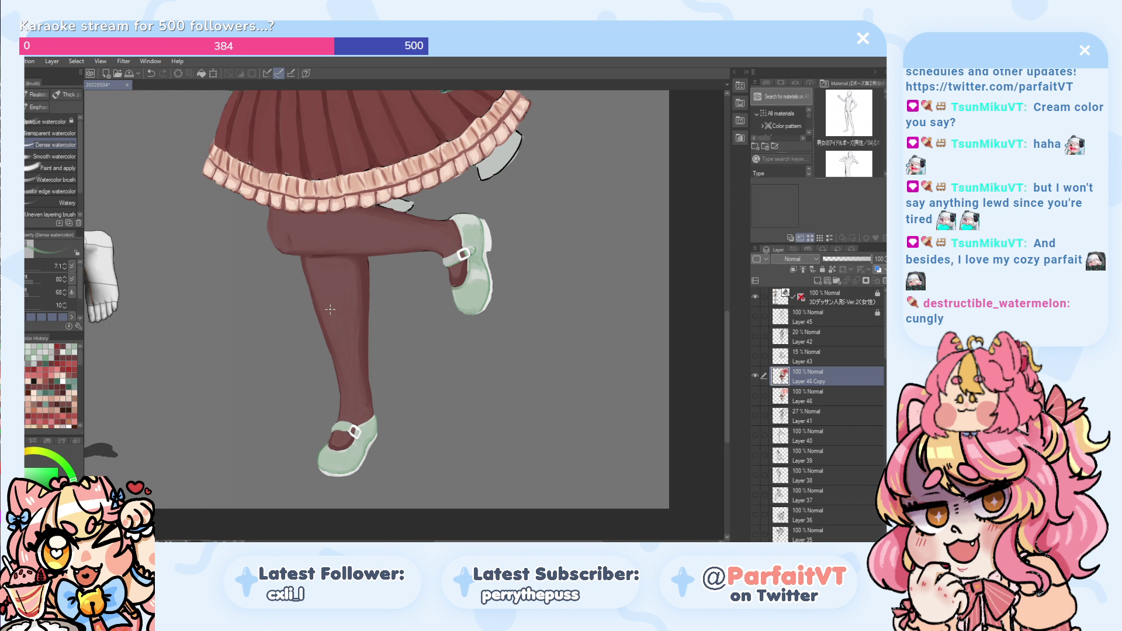
- Sample the white of the raised shoe's sole and repaint the standing shoe's sole with the G-pen, undoing unsatisfactory strokes
left_click(491, 238, "alt")
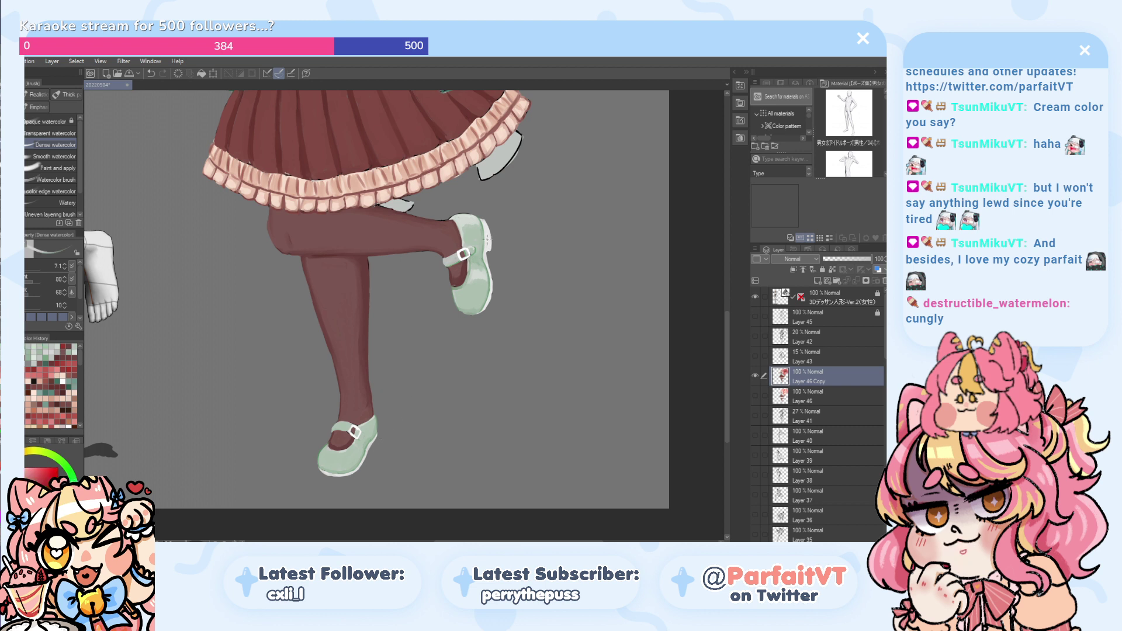
key("p")
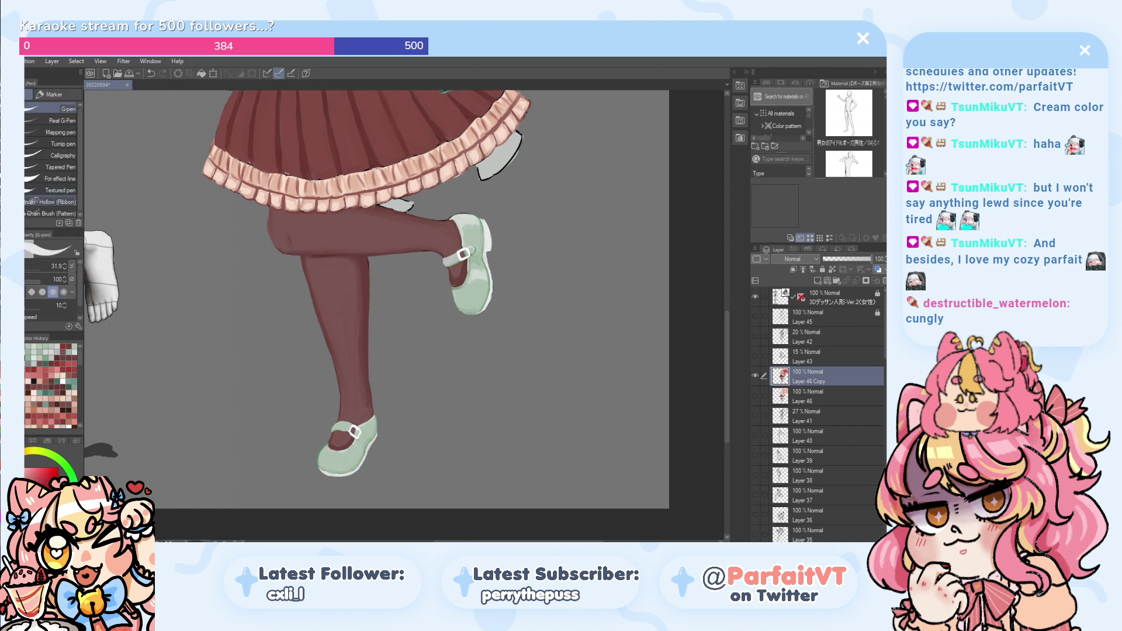
scroll(372, 436, "up", 3)
mouse_move(375, 429)
left_mouse_down()
mouse_move(342, 481)
mouse_move(375, 429)
mouse_move(329, 500)
mouse_move(346, 485)
mouse_move(349, 473)
mouse_move(325, 503)
mouse_move(354, 469)
mouse_move(294, 513)
left_mouse_up()
key("ctrl+z")
key("ctrl+z")
key("ctrl+z")
key("ctrl+z")
key("ctrl+z")
key("ctrl+z")
key("ctrl+z")
key("ctrl+z")
mouse_move(348, 476)
left_mouse_down()
mouse_move(321, 507)
mouse_move(283, 510)
left_mouse_up()
key("ctrl+z")
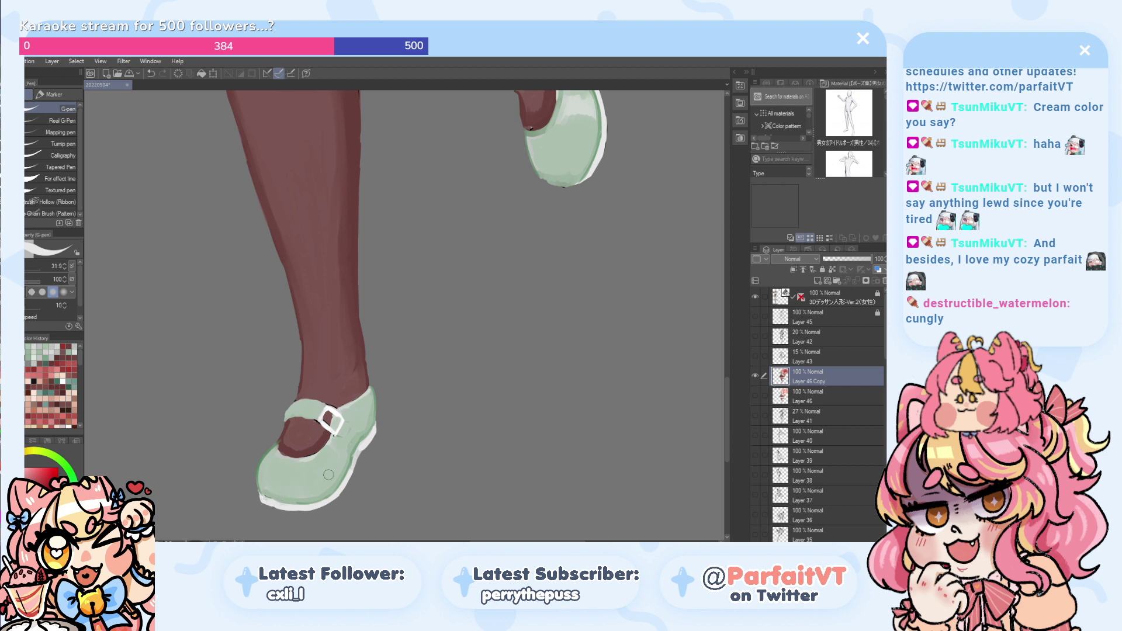
scroll(293, 487, "down", 4)
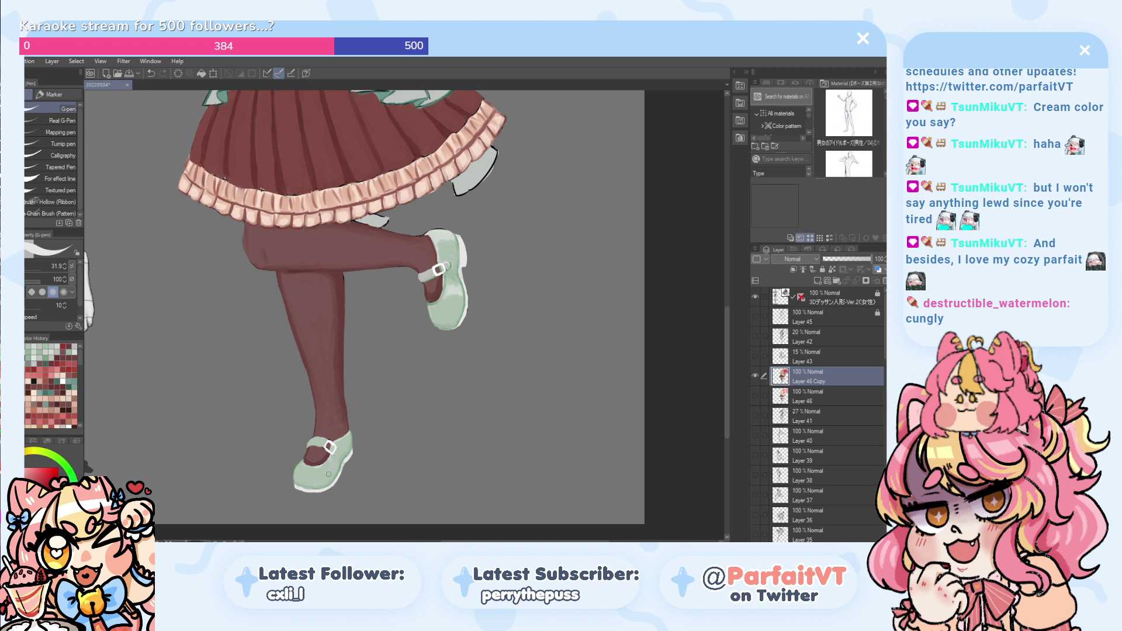
scroll(328, 474, "up", 4)
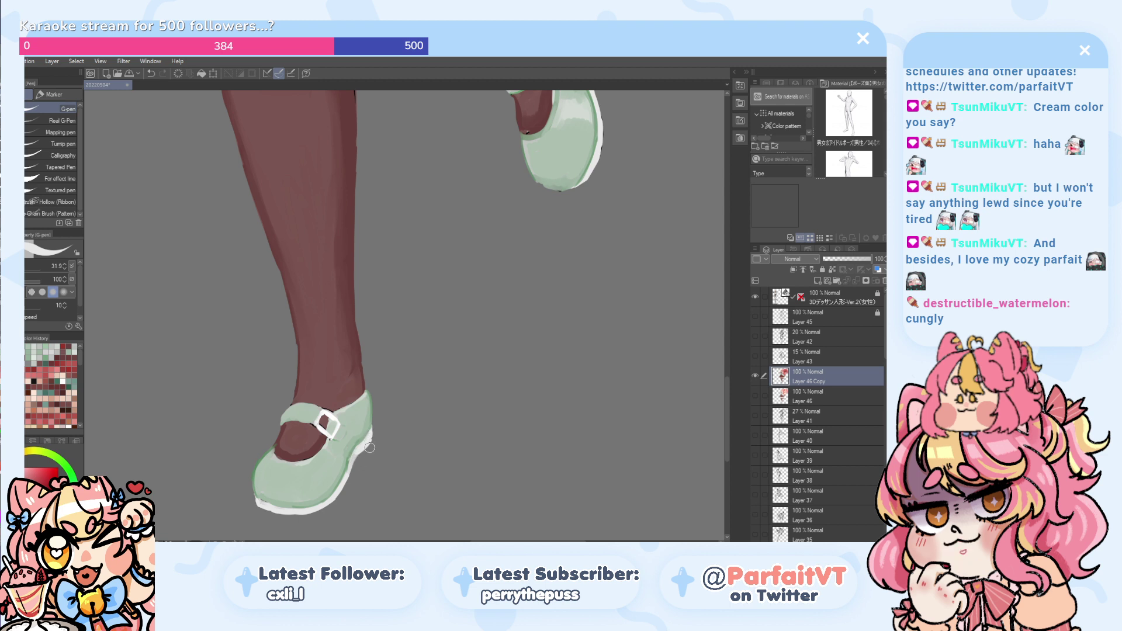
scroll(369, 447, "down", 3)
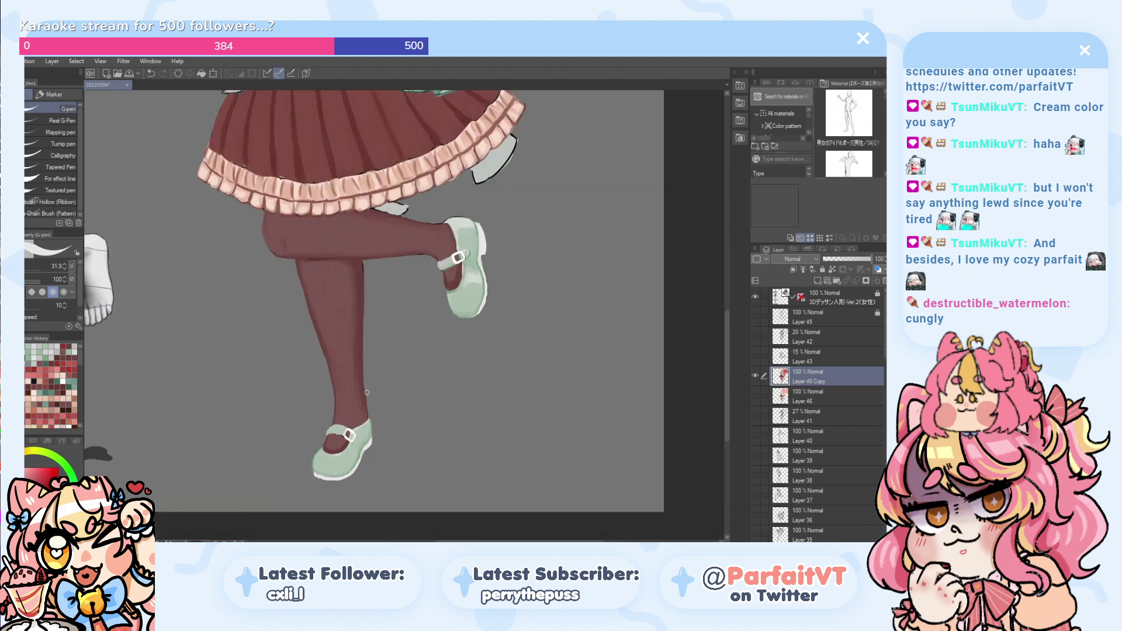
- Sample the standing shoe's darker green, reduce the G-pen size to 8, and line the strap's lower edge with a thin stroke
scroll(367, 392, "up", 1)
scroll(303, 446, "up", 1)
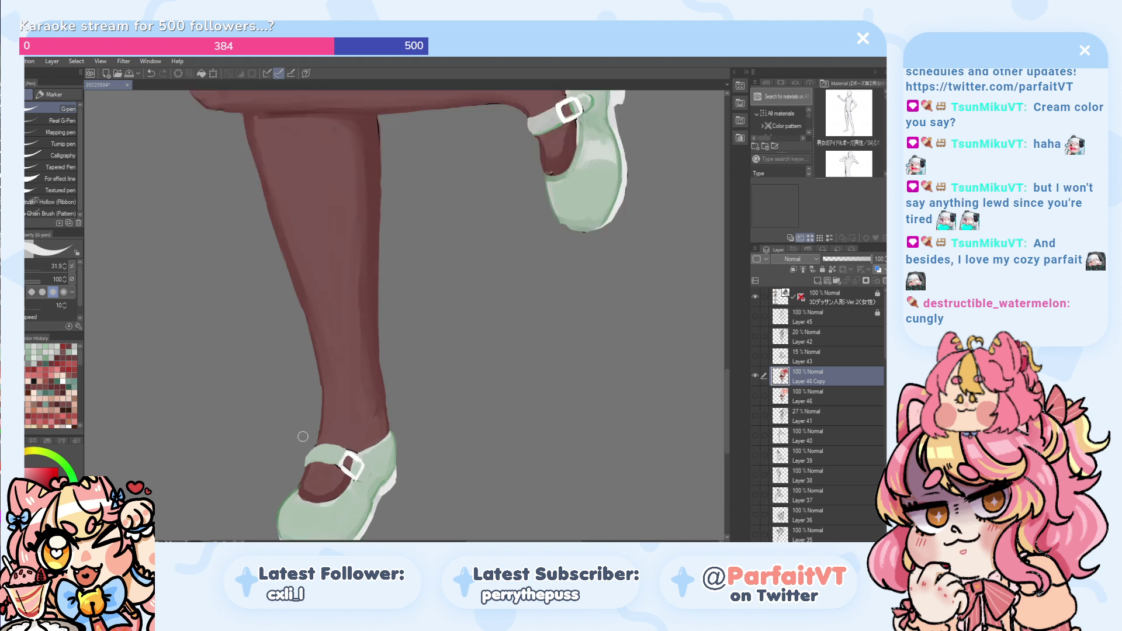
left_click(377, 492, "alt")
left_click(375, 495, "alt")
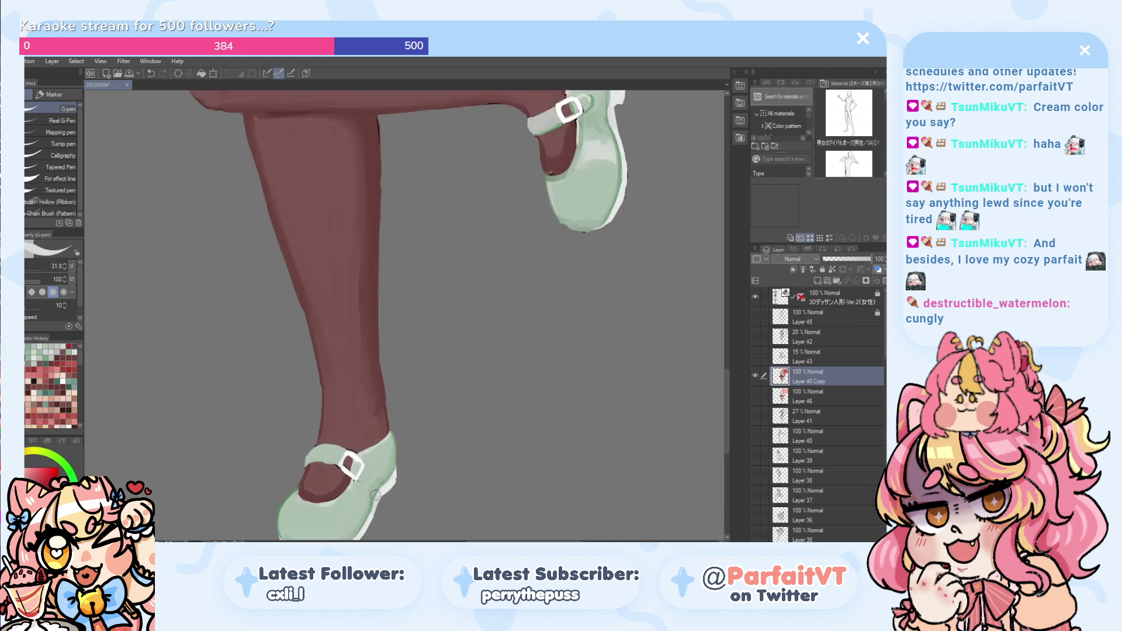
left_click(377, 493, "alt")
left_click(377, 491)
scroll(341, 451, "up", 1)
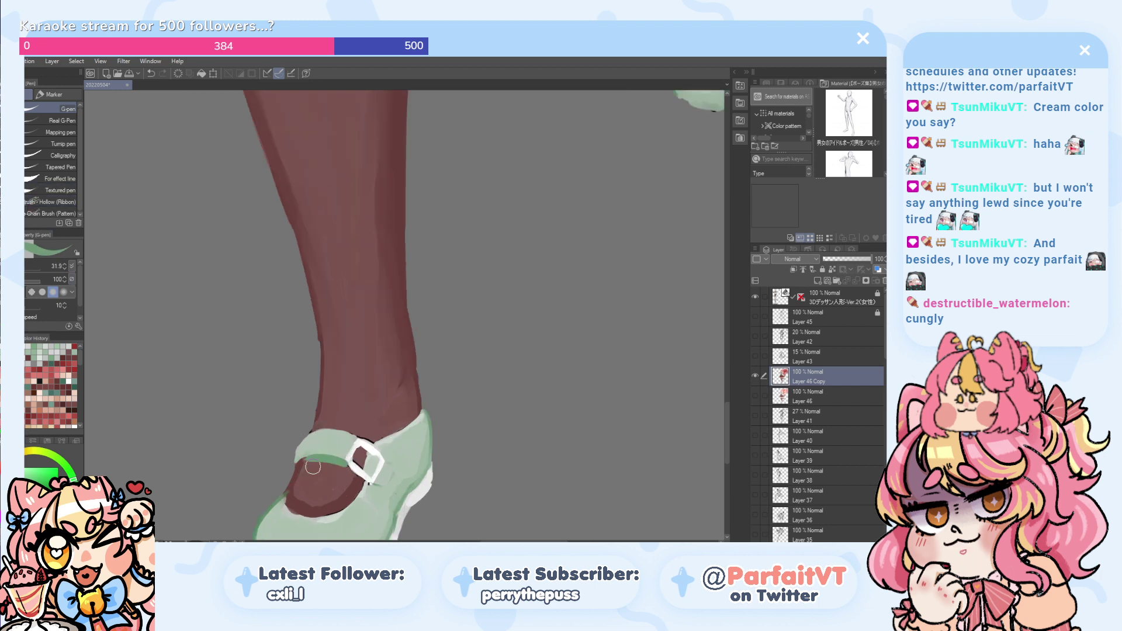
key("[")
key("[")
key("[")
key("[")
key("[")
key("[")
key("[")
key("[")
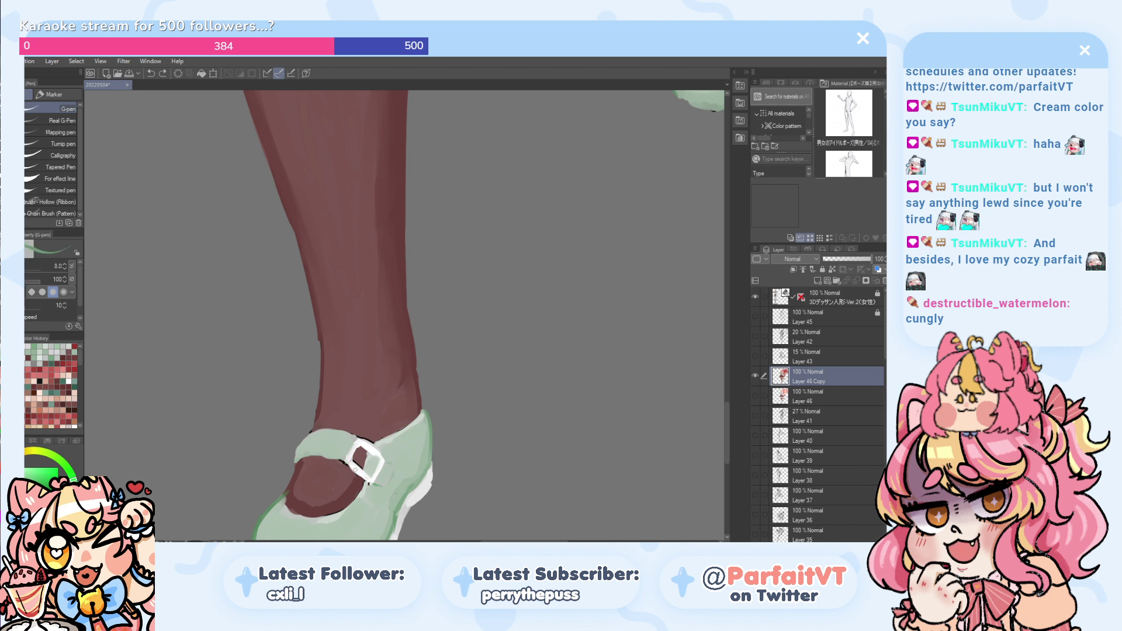
key("ctrl+z")
mouse_move(327, 461)
left_mouse_down()
mouse_move(297, 460)
mouse_move(312, 457)
left_mouse_up()
key("ctrl+z")
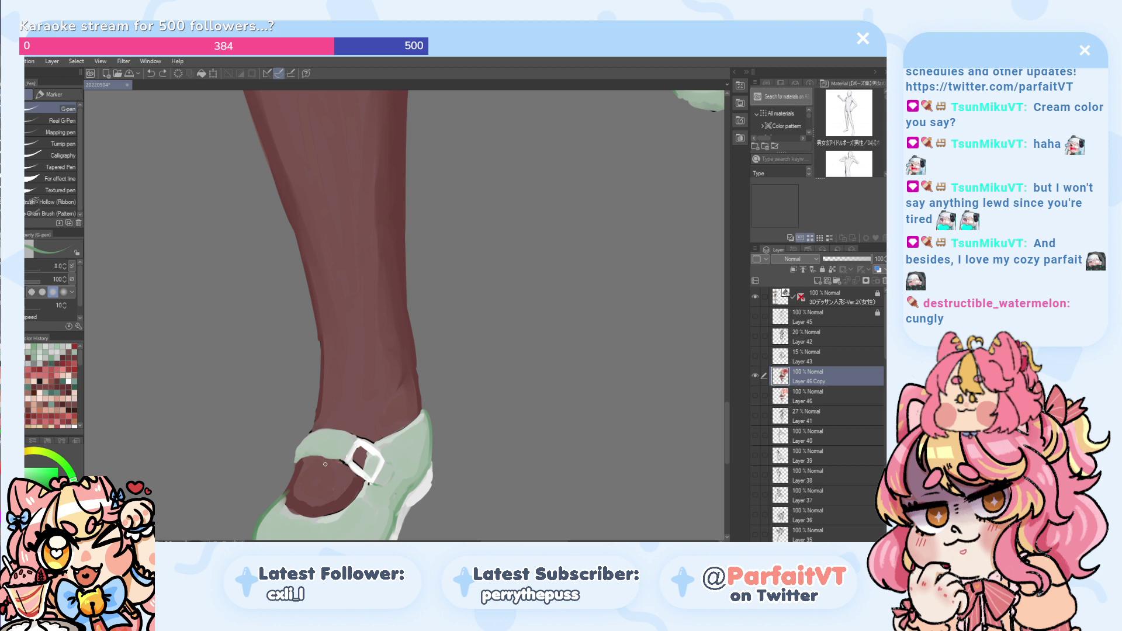
key("ctrl+z")
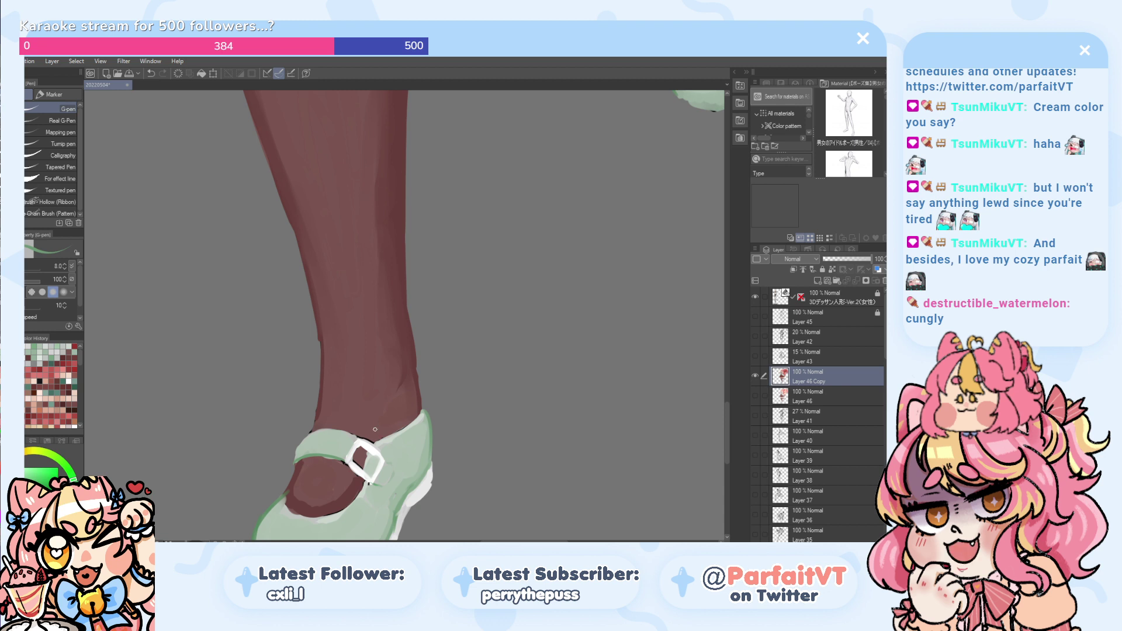
- Sample the stocking's brown, retouch the skin-side edge under the standing shoe's strap, and clean the strap's outer end
left_click(331, 466, "alt")
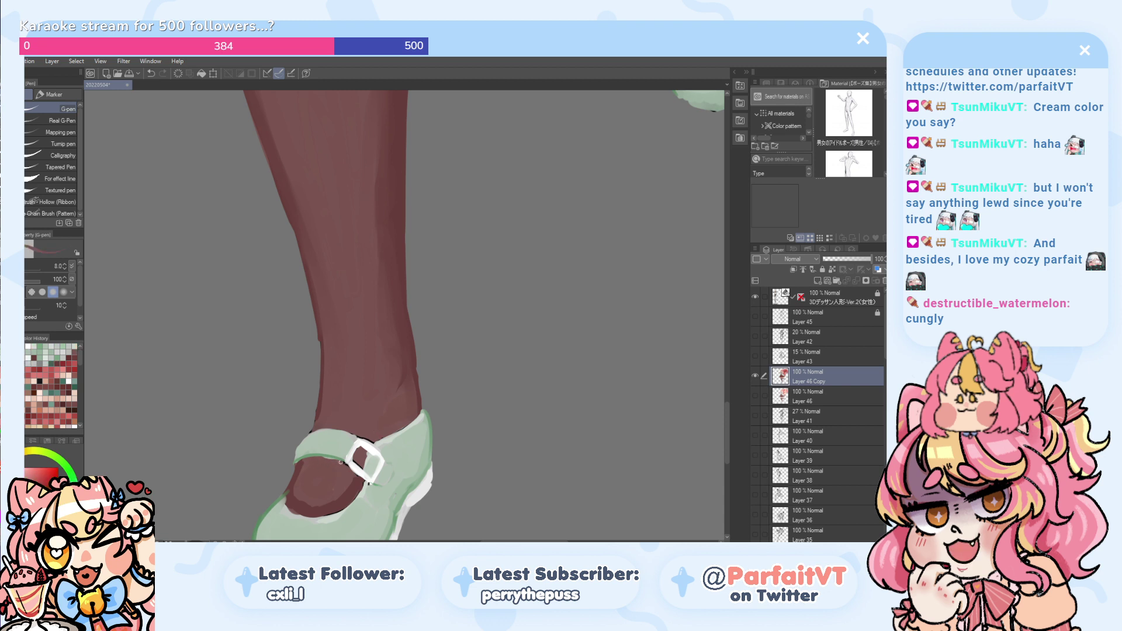
left_click_drag(341, 462, 315, 457)
key("ctrl+z")
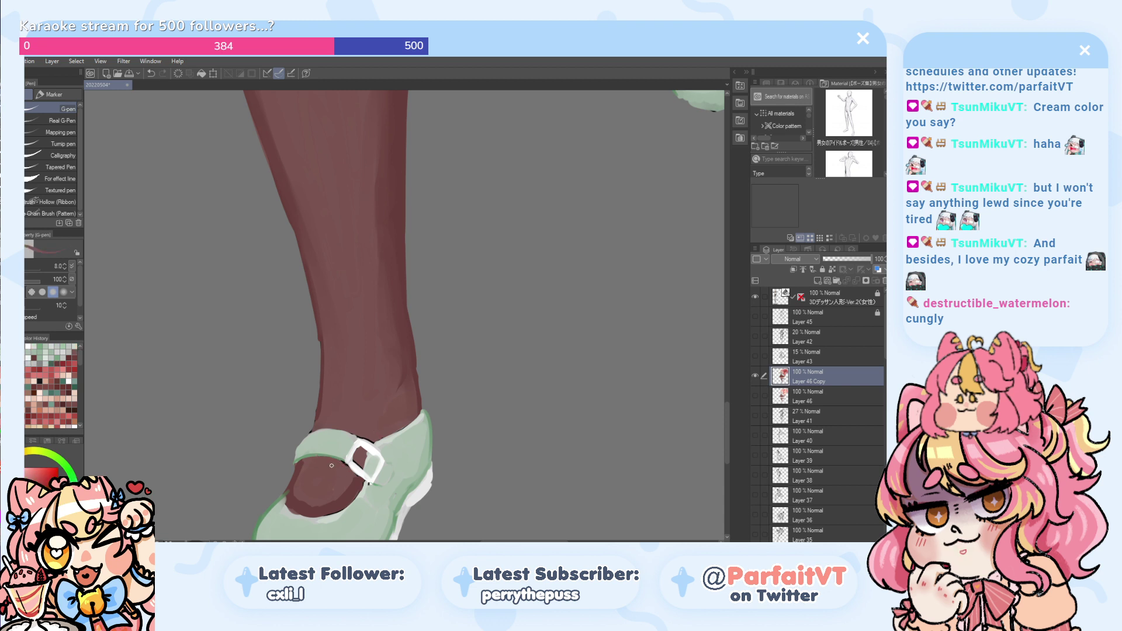
left_click_drag(311, 425, 290, 471)
key("ctrl+z")
key("e")
key("ctrl+z")
left_click_drag(298, 429, 288, 464)
scroll(257, 513, "down", 4)
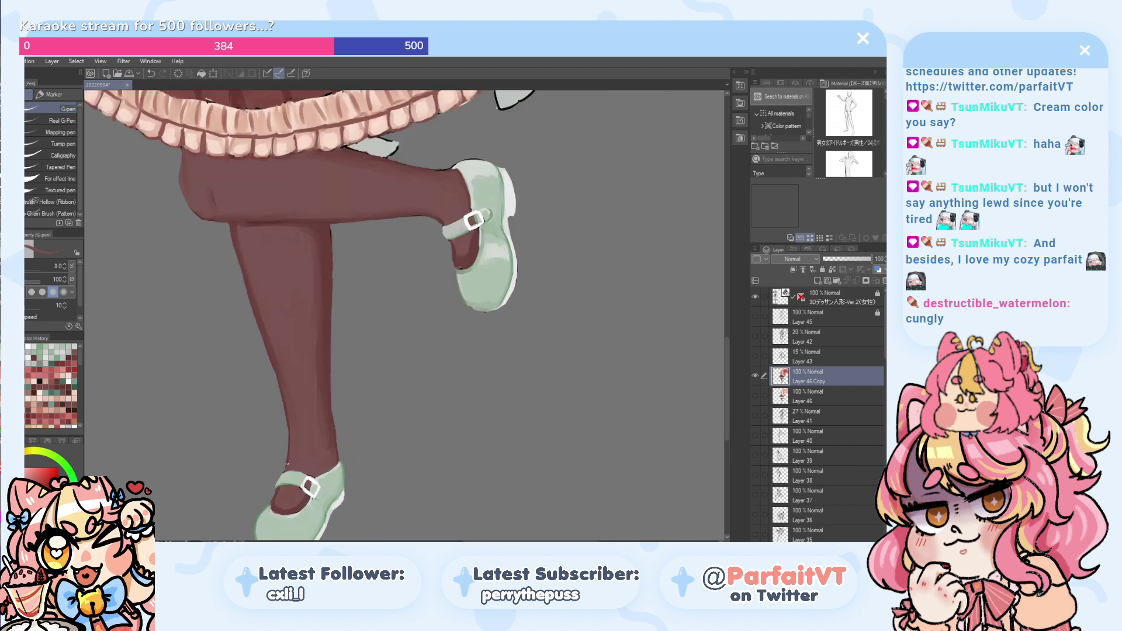
- Sample the strap's green and the buckle's white, and retouch the area around the standing shoe's buckle, undoing unsatisfactory strokes
left_click_drag(222, 406, 233, 320)
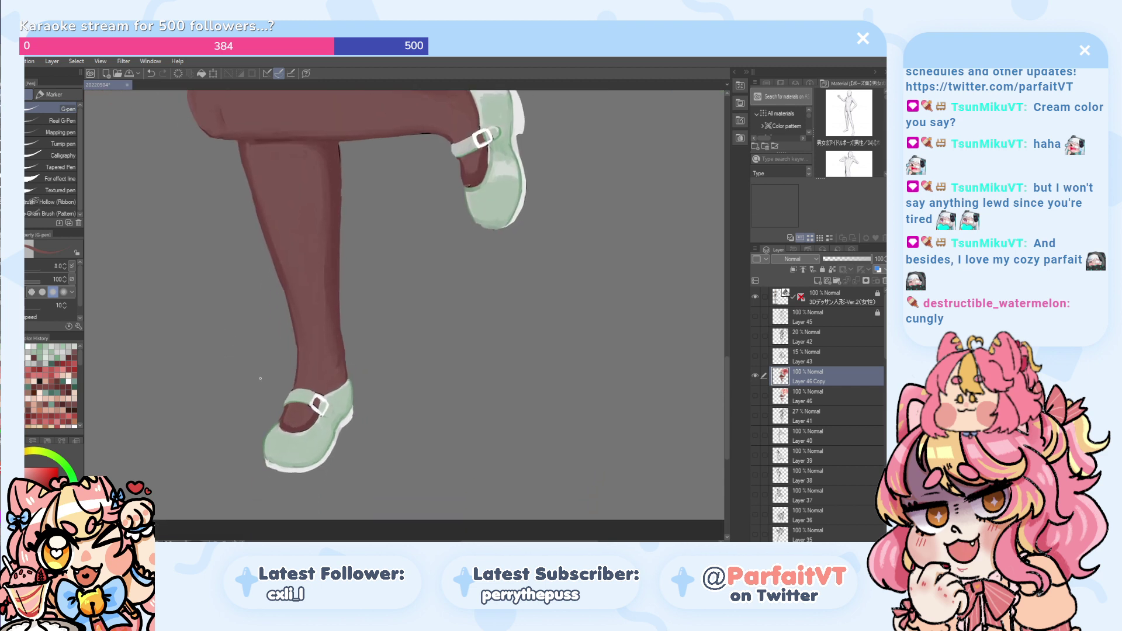
scroll(259, 383, "up", 2)
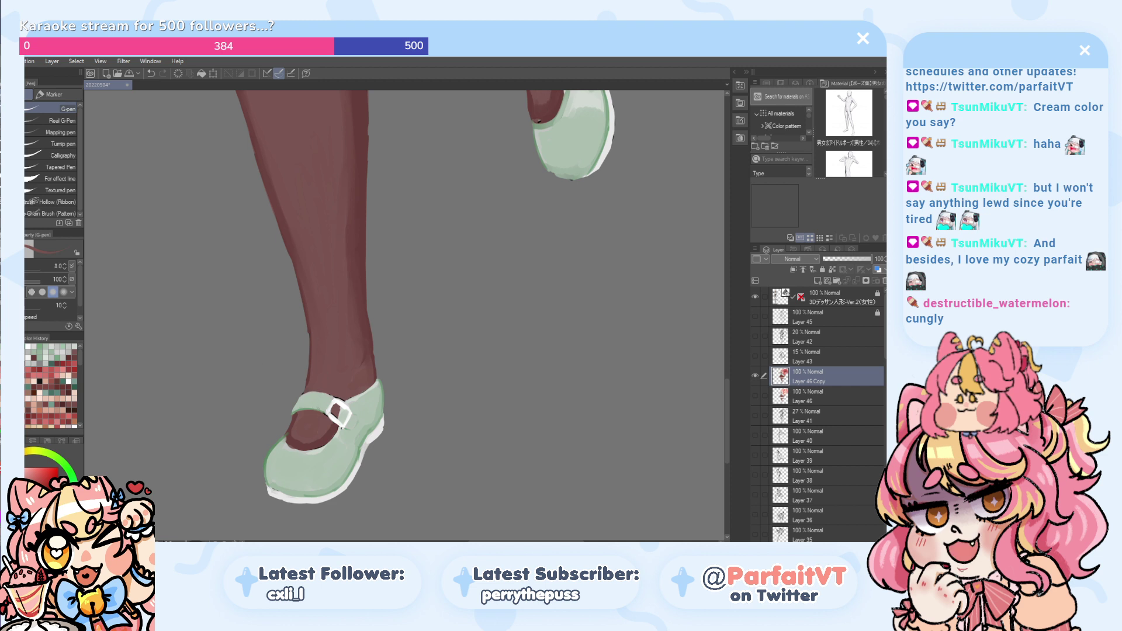
scroll(303, 404, "up", 1)
left_click(302, 404, "alt")
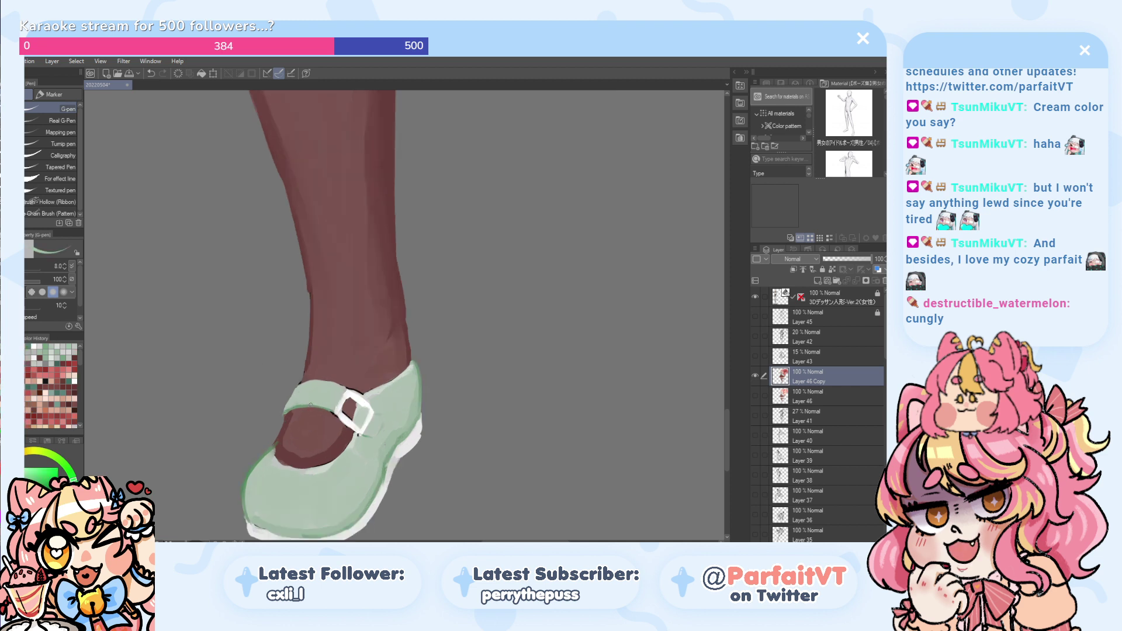
key("ctrl+z")
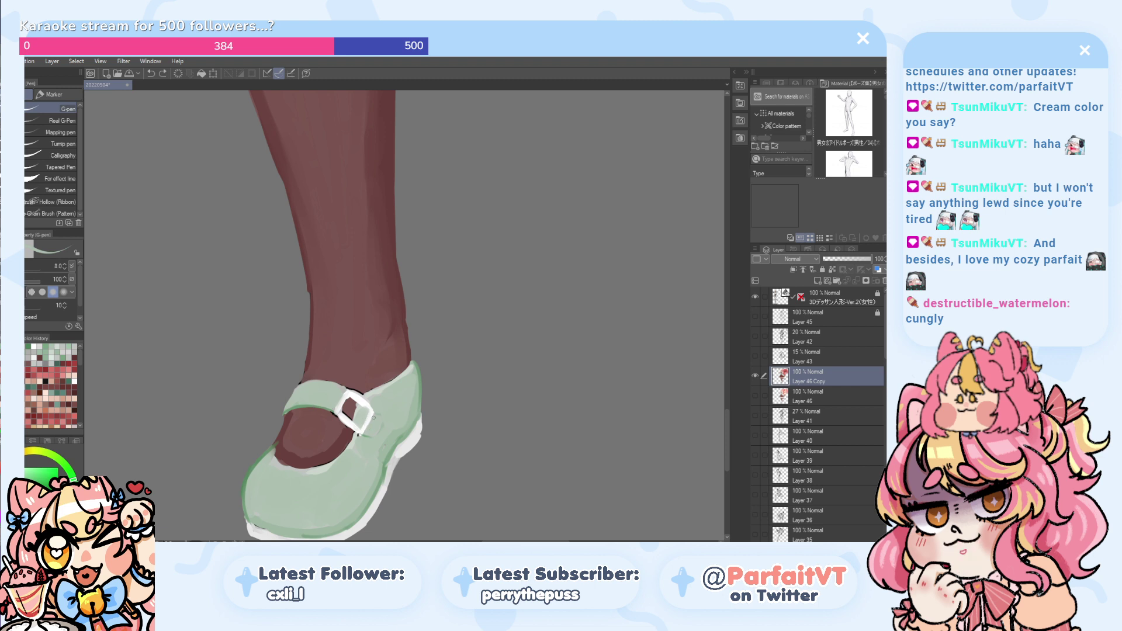
left_click(371, 408)
key("ctrl+z")
left_click(364, 405, "alt")
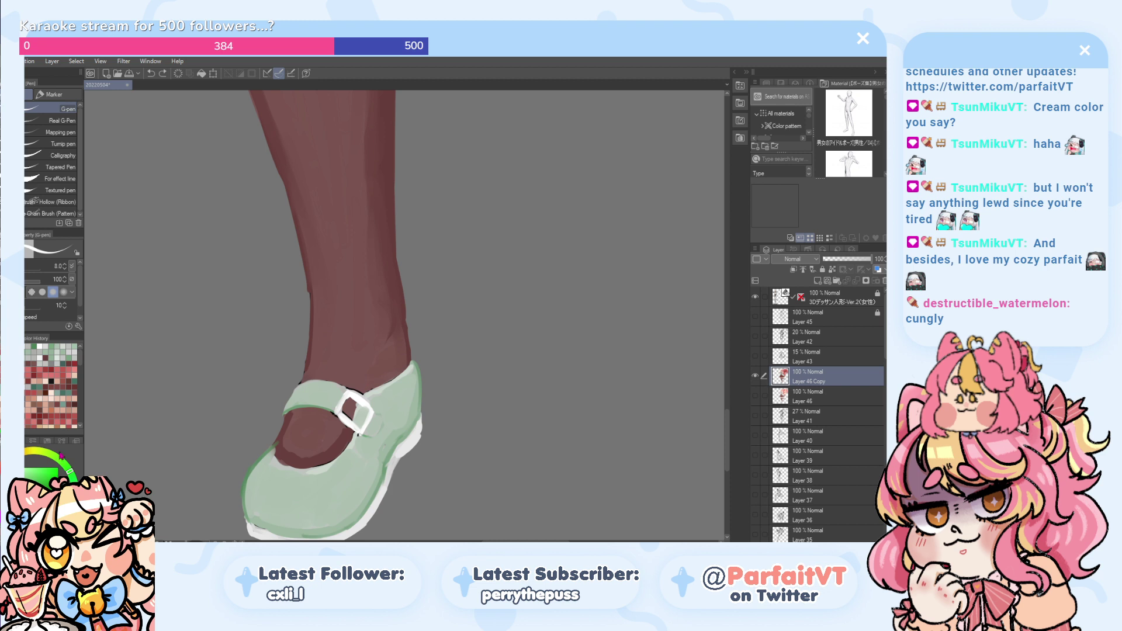
- Mix a darker green and line the outer edge of the standing shoe's buckle, undoing unsatisfactory strokes
left_click_drag(32, 473, 19, 489)
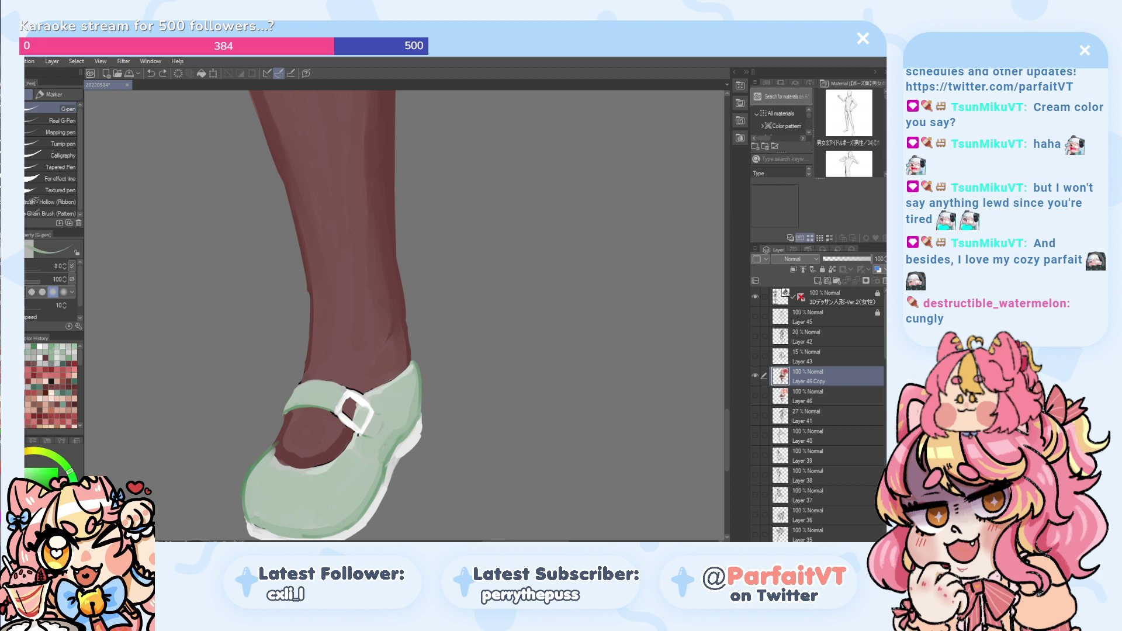
left_click_drag(371, 415, 363, 433)
key("ctrl+z")
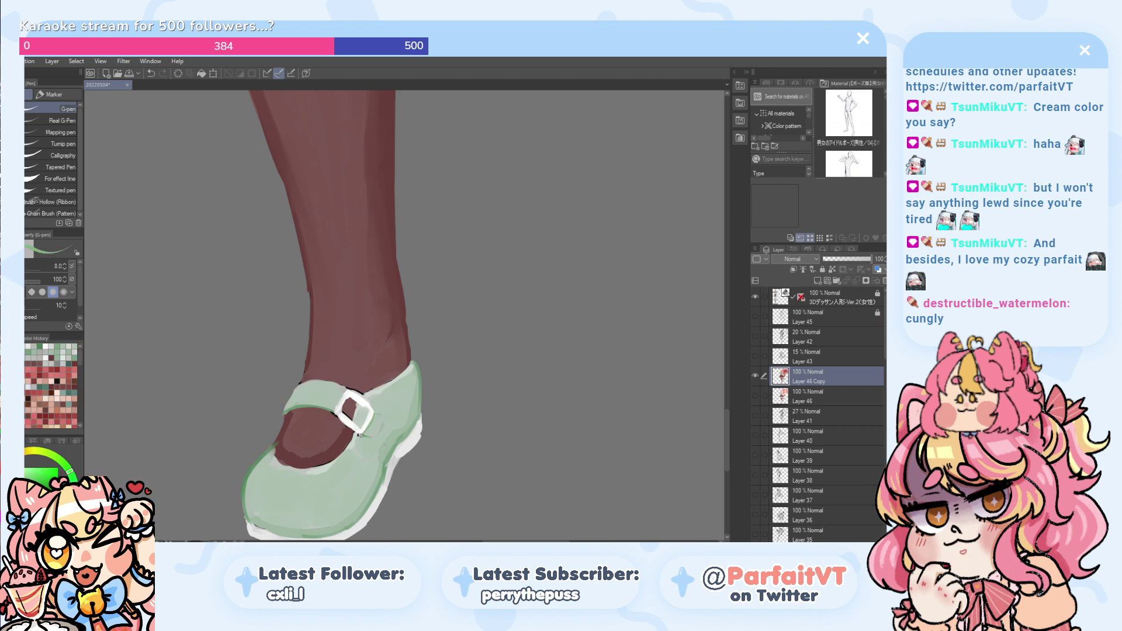
key("ctrl+z")
key("ctrl+z")
key("ctrl+z")
left_click_drag(347, 389, 359, 397)
key("ctrl+z")
key("ctrl+z")
key("ctrl+z")
key("ctrl+z")
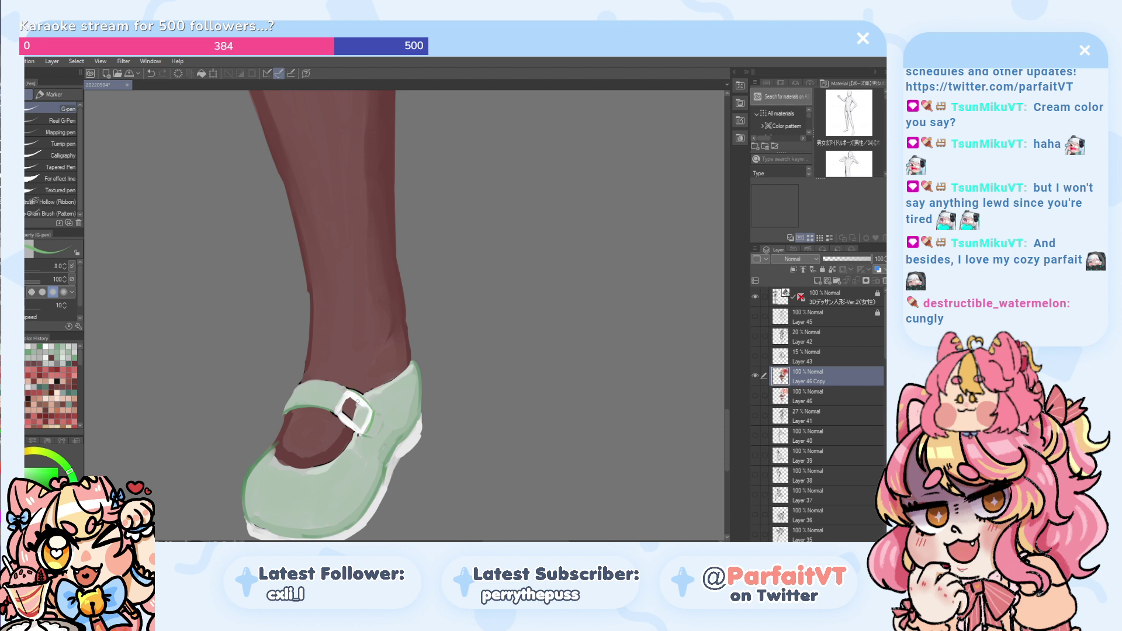
- Add a thin green line along the buckle's inner edge, undoing and redoing the stroke to compare both versions
key("ctrl+z")
mouse_move(367, 412)
left_mouse_down()
mouse_move(349, 400)
mouse_move(359, 408)
left_mouse_up()
key("ctrl+z")
key("ctrl+z")
key("ctrl+y")
key("ctrl+z")
key("ctrl+y")
key("ctrl+z")
key("ctrl+y")
key("ctrl+z")
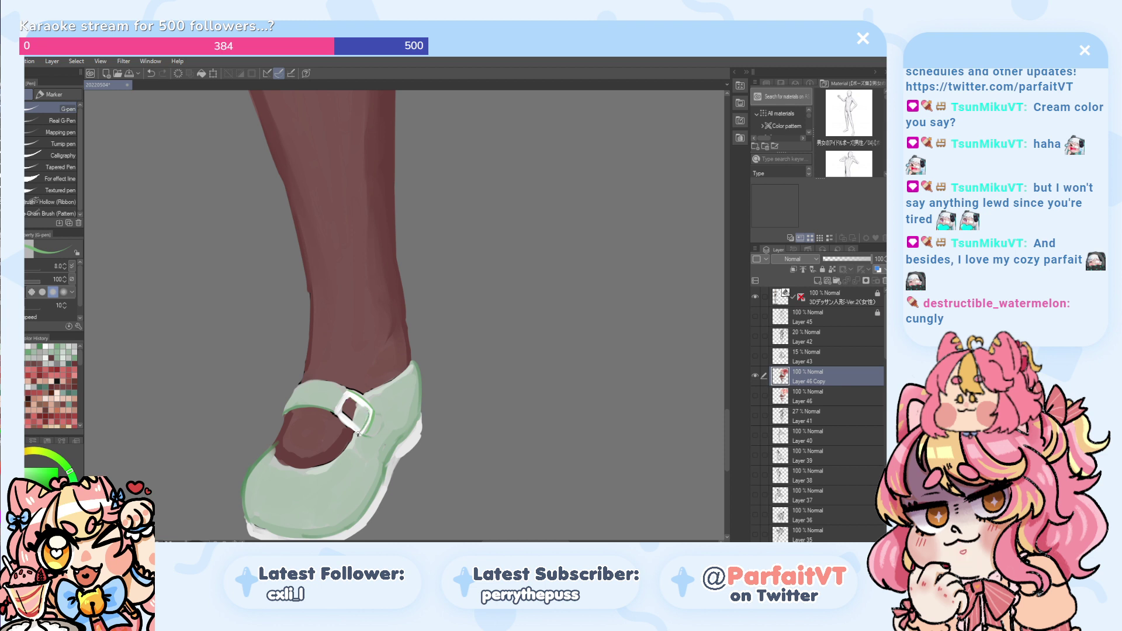
key("ctrl+z")
key("ctrl+y")
key("ctrl+z")
key("ctrl+y")
key("ctrl+z")
key("ctrl+y")
key("ctrl+z")
key("ctrl+z")
- Line the buckle's lower edge facing the shoe opening in green, undoing and redrawing unsatisfactory strokes
left_click_drag(336, 414, 360, 435)
key("ctrl+z")
key("ctrl+z")
key("ctrl+z")
scroll(343, 426, "up", 2)
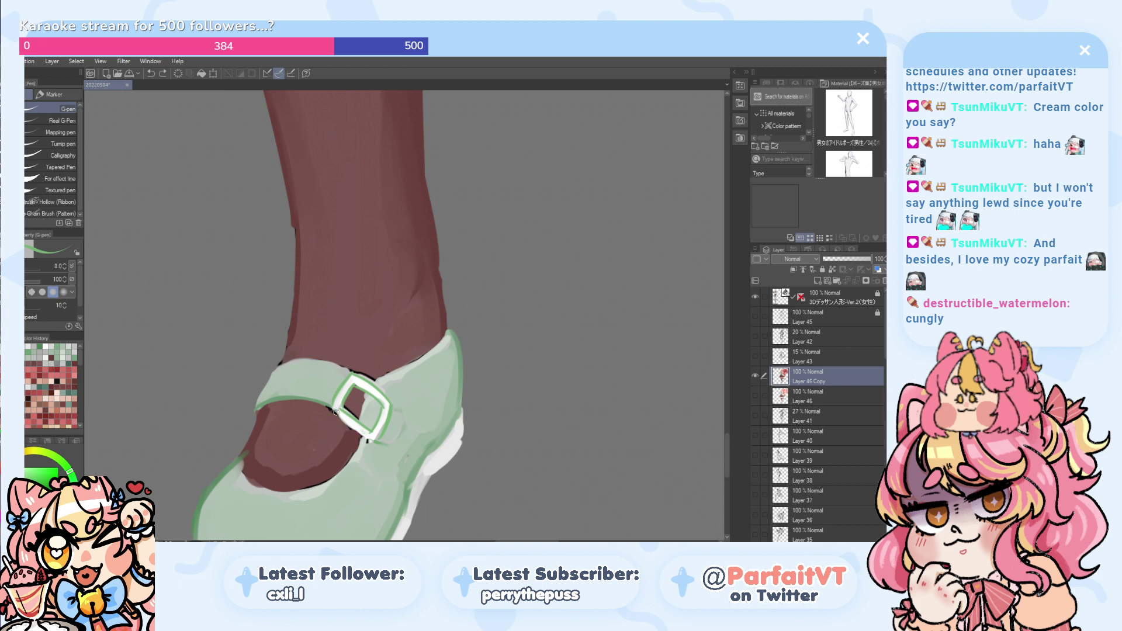
key("ctrl+z")
left_click_drag(342, 422, 366, 439)
key("ctrl+z")
key("ctrl+z")
key("ctrl+z")
- Sample the buckle's white and repaint its square frame, undoing an unsatisfactory stroke at the lower corner
left_click(345, 408, "alt")
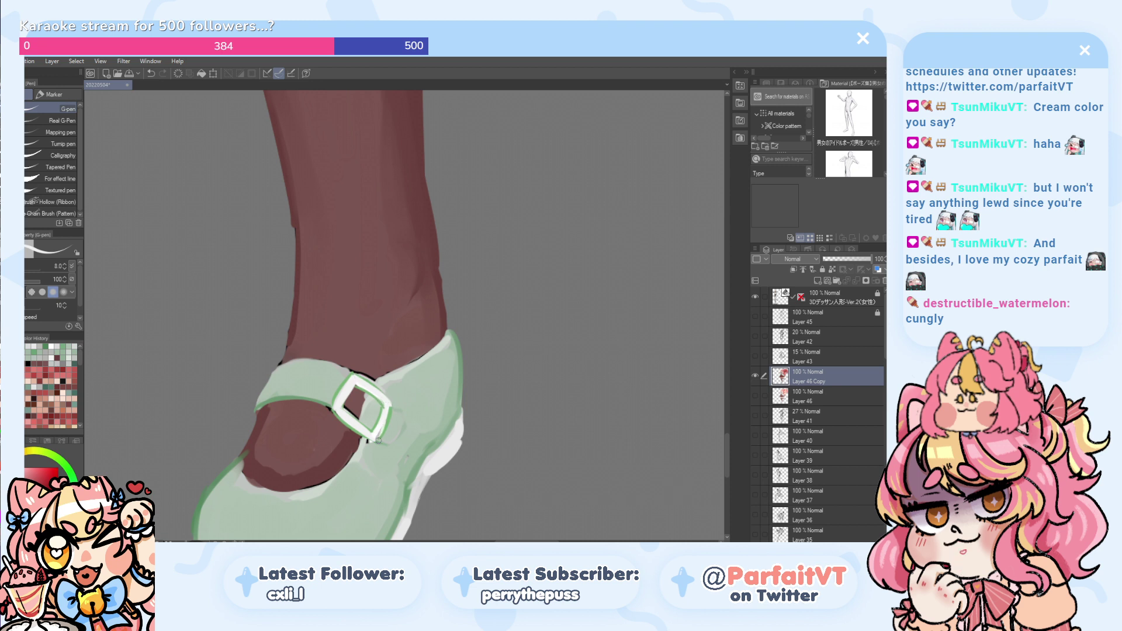
mouse_move(380, 435)
left_mouse_down()
mouse_move(387, 416)
mouse_move(379, 436)
left_mouse_up()
key("ctrl+z")
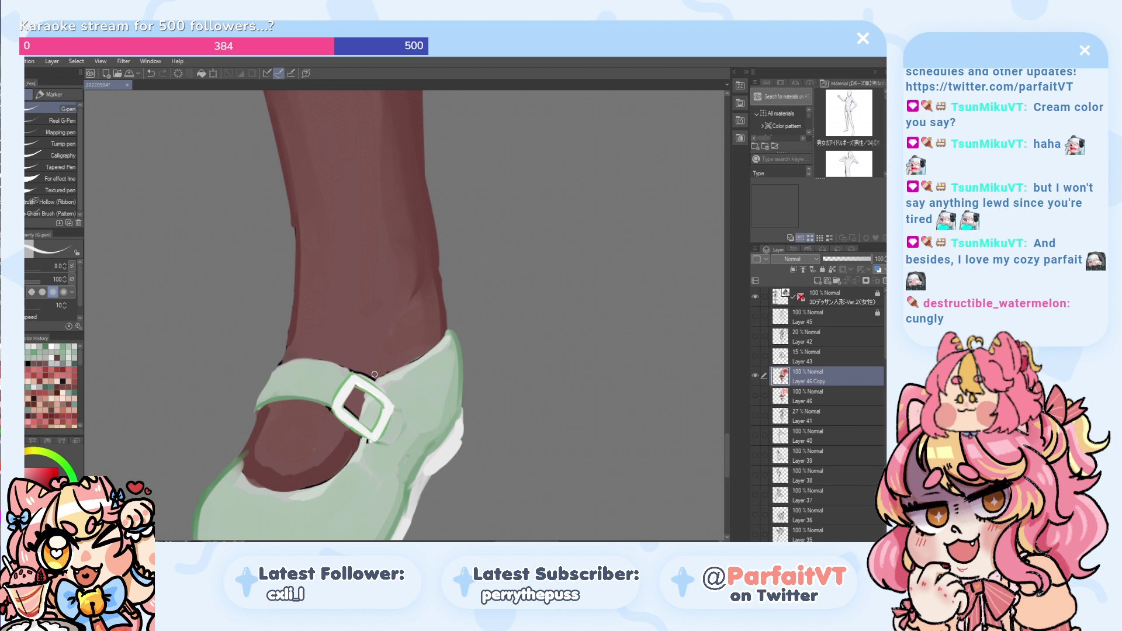
- Sample the stocking's brown and clean up the strap's upper edge, the buckle opening and the shoe's collar, undoing an unsatisfactory stroke
left_click(371, 367, "alt")
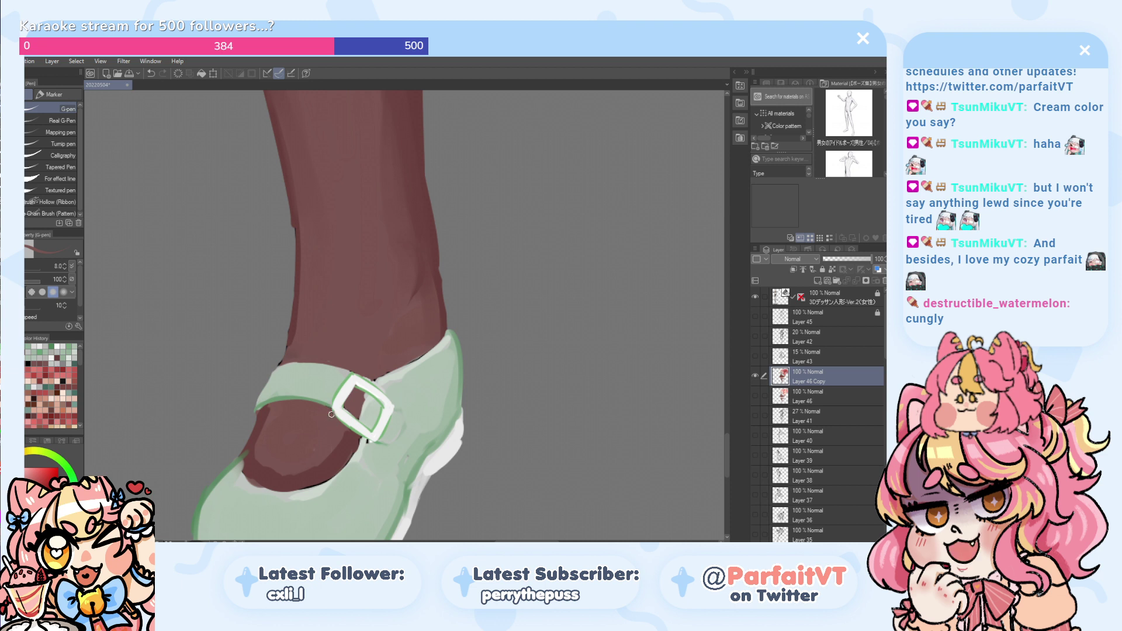
left_click(367, 408, "alt")
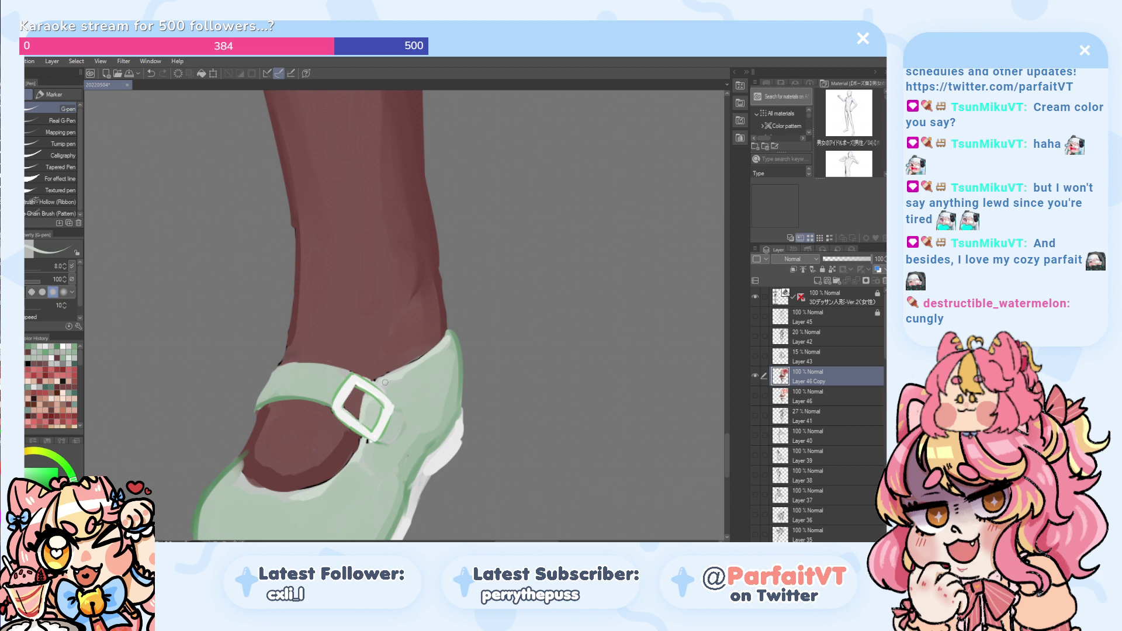
left_click(357, 412, "alt")
left_click_drag(366, 416, 356, 416)
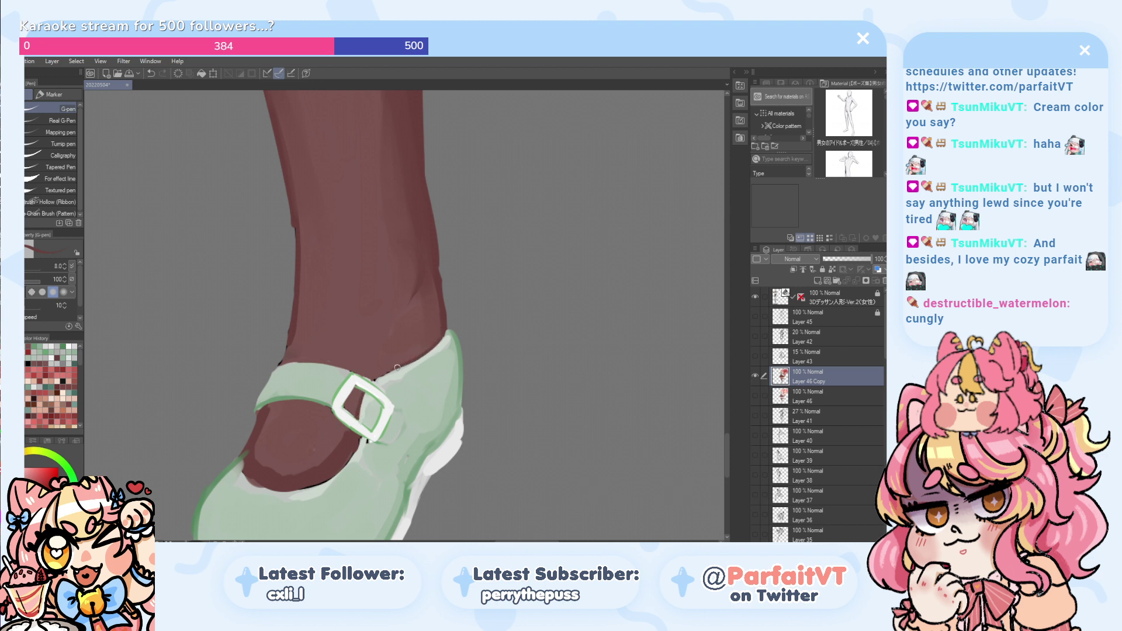
left_click_drag(416, 363, 376, 384)
key("ctrl+z")
- Sample the standing shoe's sole white, repaint the outer sole edge from heel to toe, and save the illustration
scroll(379, 335, "down", 3)
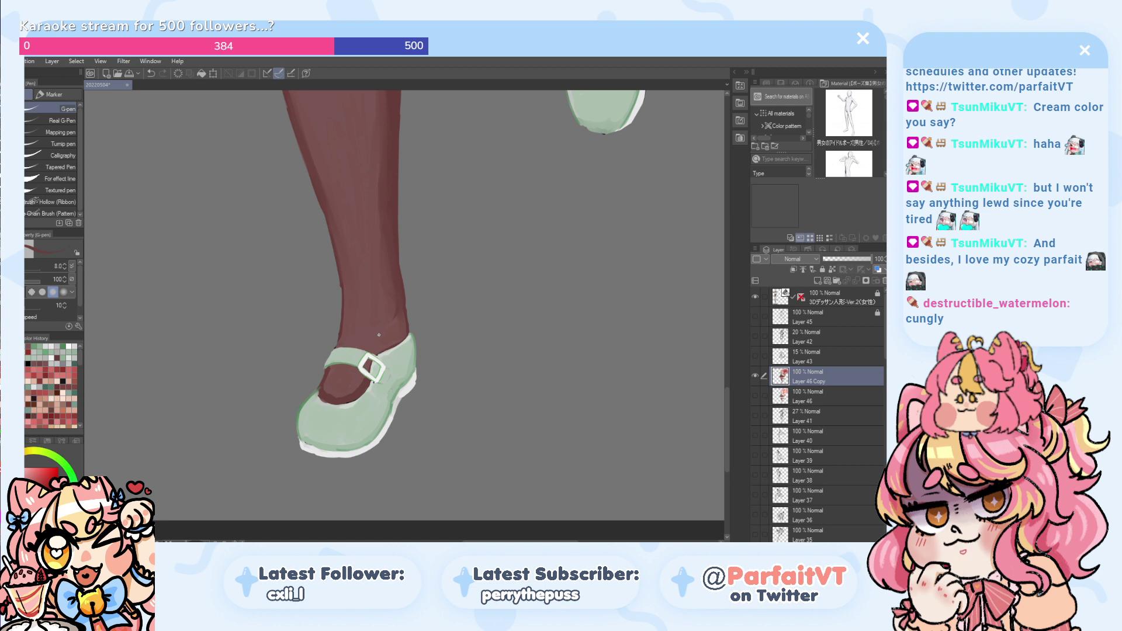
scroll(379, 335, "down", 2)
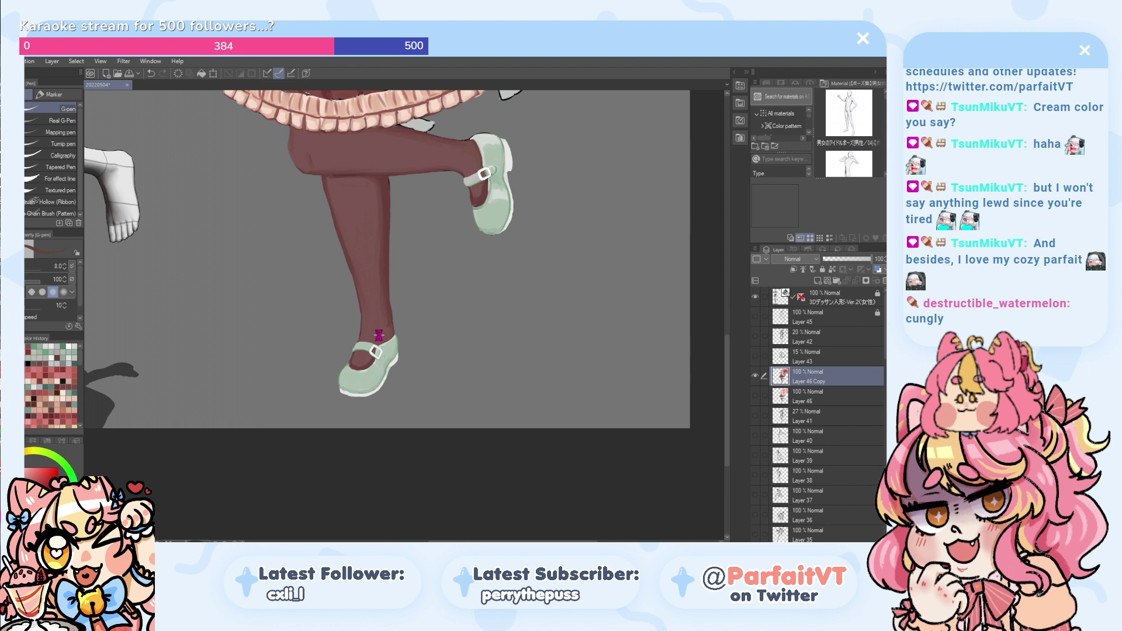
scroll(379, 335, "up", 3)
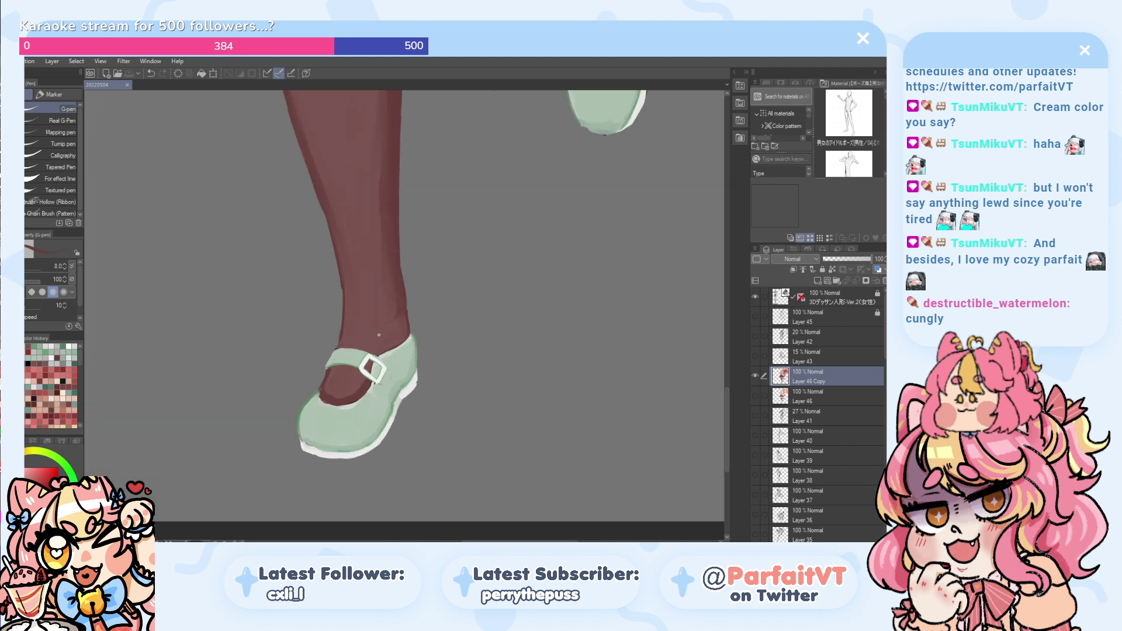
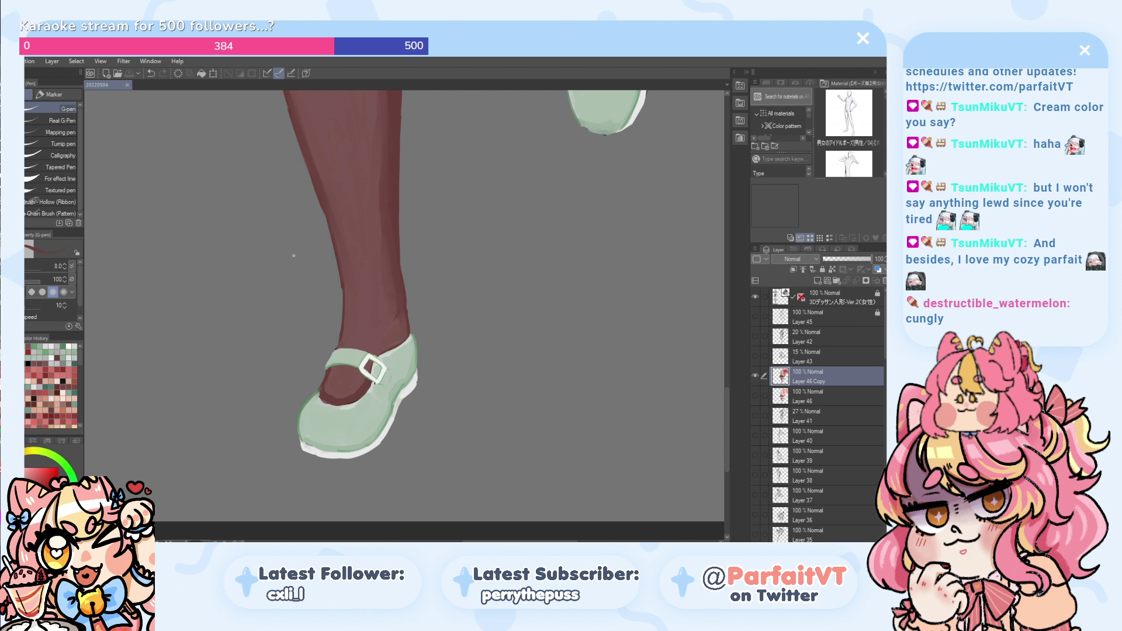
scroll(390, 405, "up", 4)
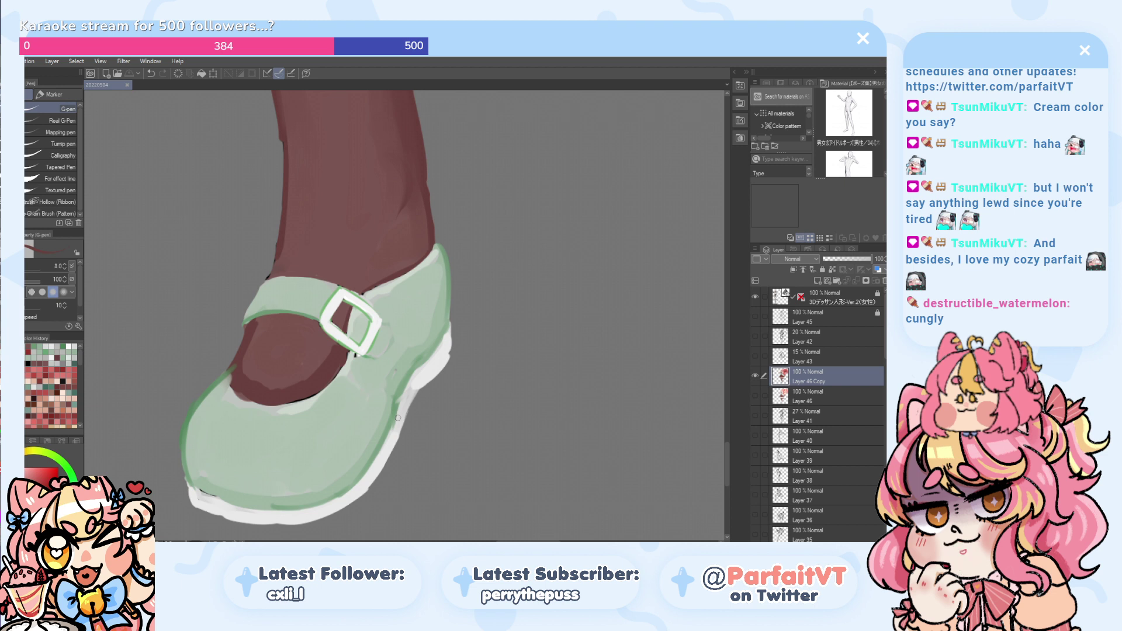
left_click(421, 384, "alt")
left_click_drag(417, 398, 372, 477)
key("ctrl+z")
left_click_drag(407, 409, 371, 478)
key("ctrl+z")
left_click_drag(406, 422, 384, 468)
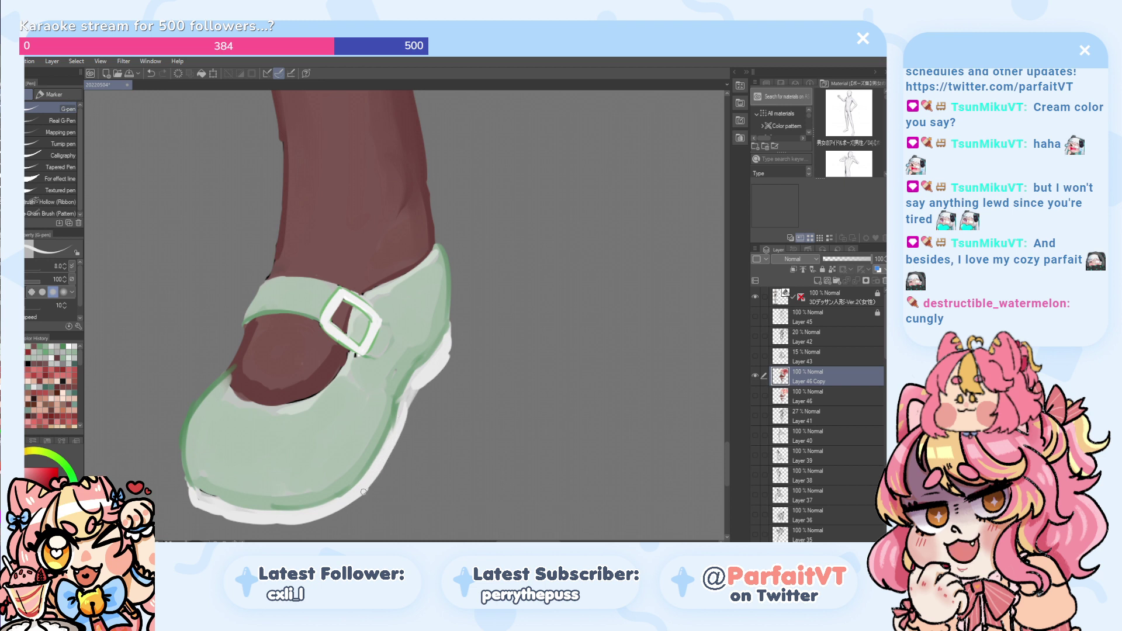
left_click_drag(402, 414, 377, 462)
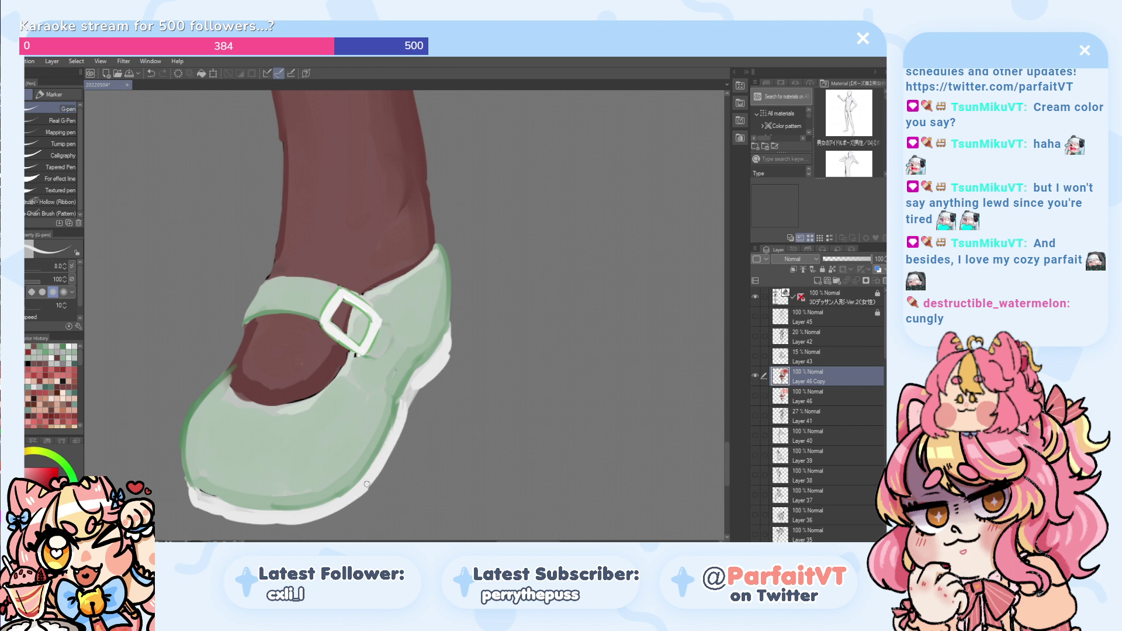
left_click_drag(401, 404, 365, 493)
scroll(393, 425, "down", 5)
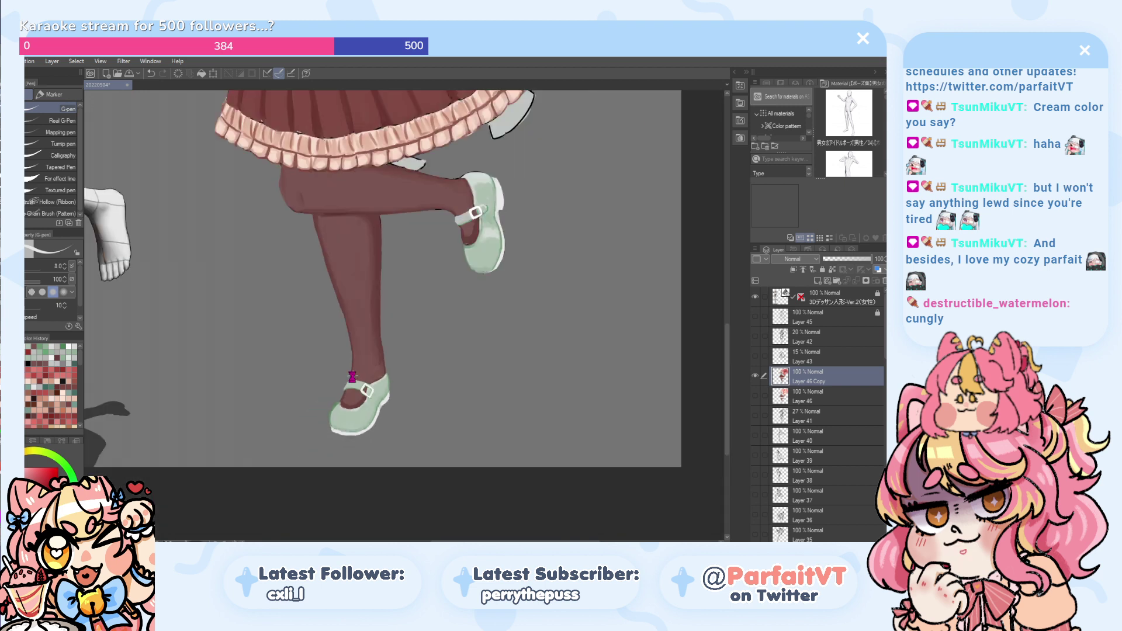
key("ctrl+s")
- Sample a light green from the standing shoe and paint a pale highlight on its toe with the Dense watercolor brush
scroll(374, 402, "up", 4)
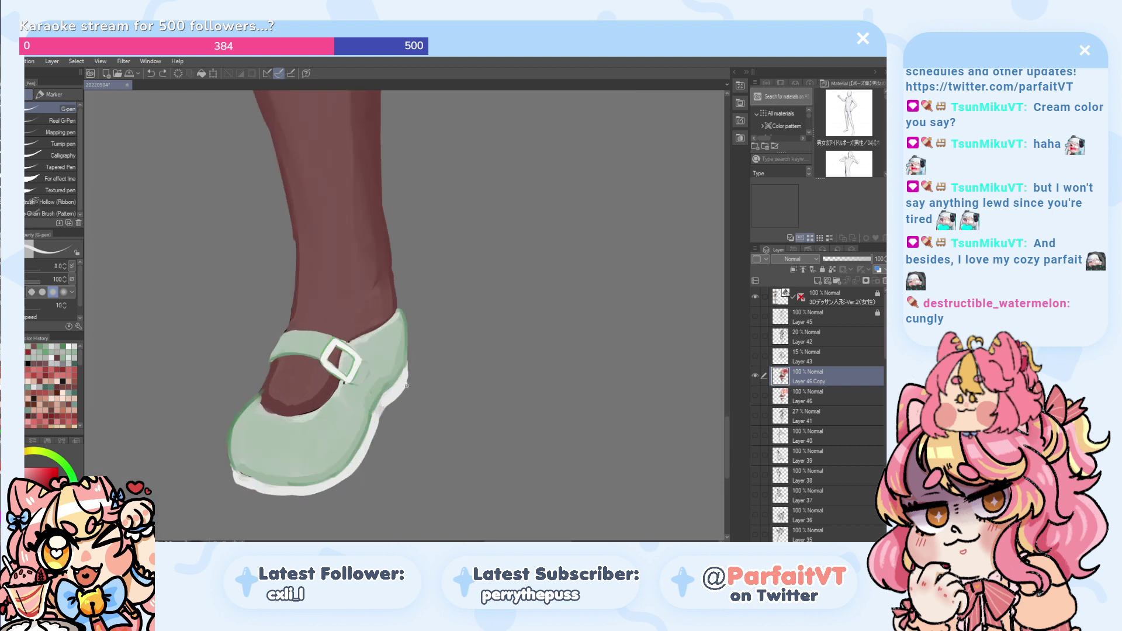
scroll(385, 376, "down", 2)
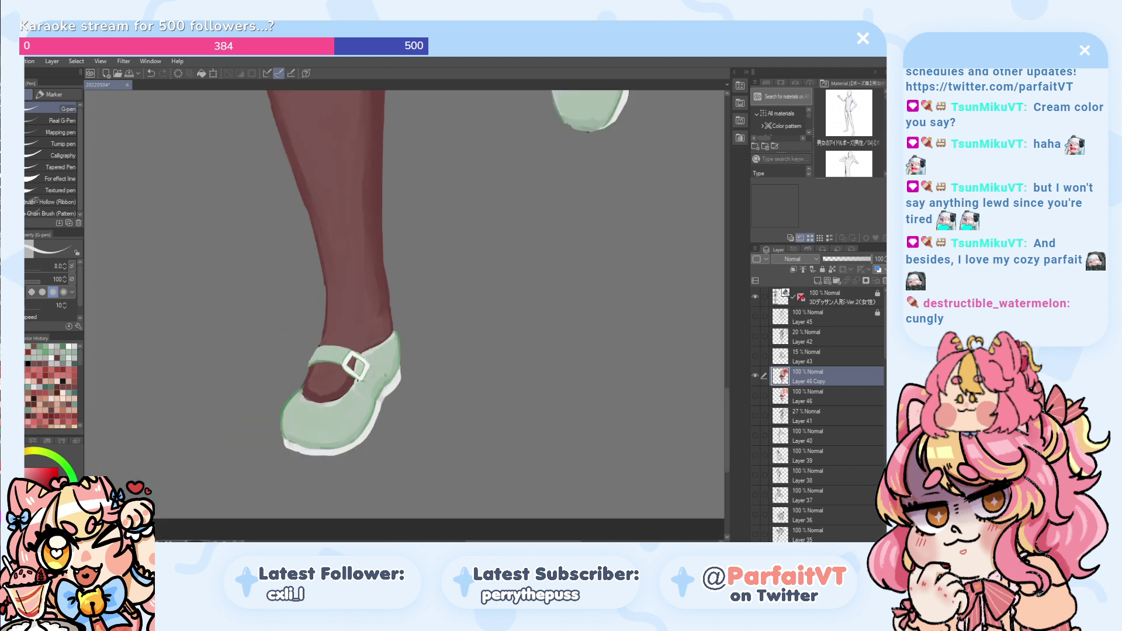
scroll(385, 375, "down", 3)
scroll(385, 375, "up", 4)
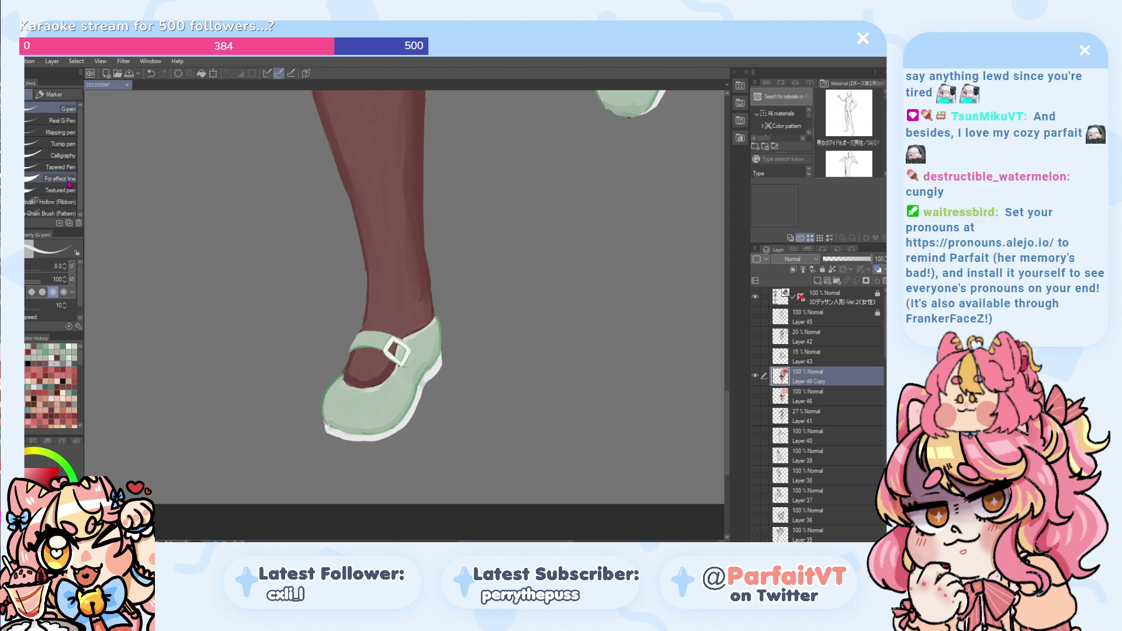
left_click(370, 400, "alt")
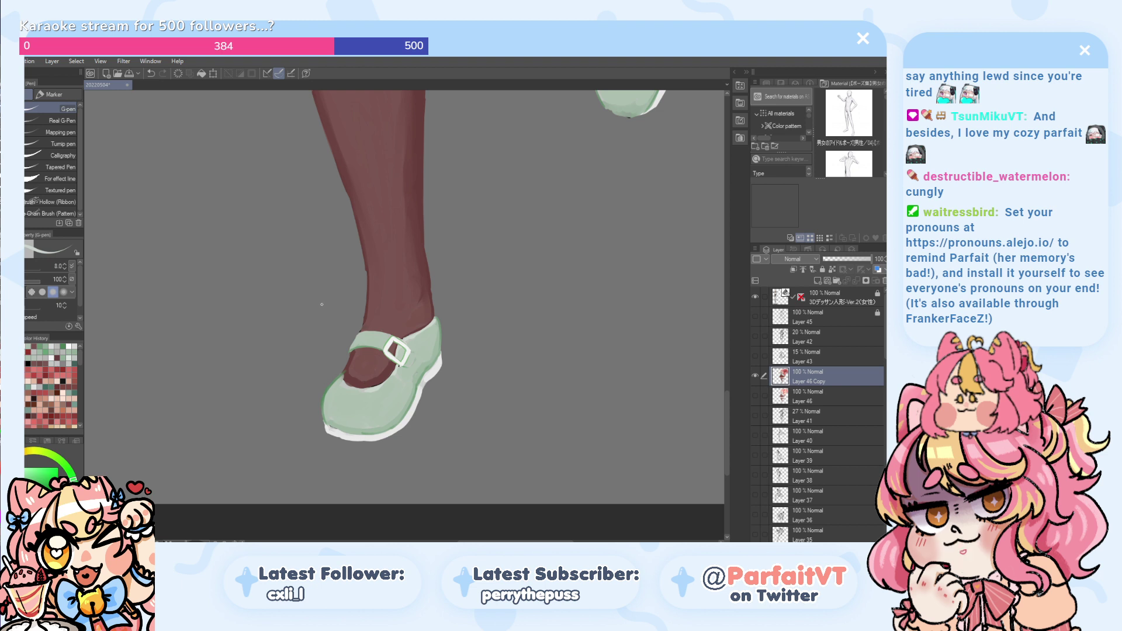
scroll(324, 300, "down", 3)
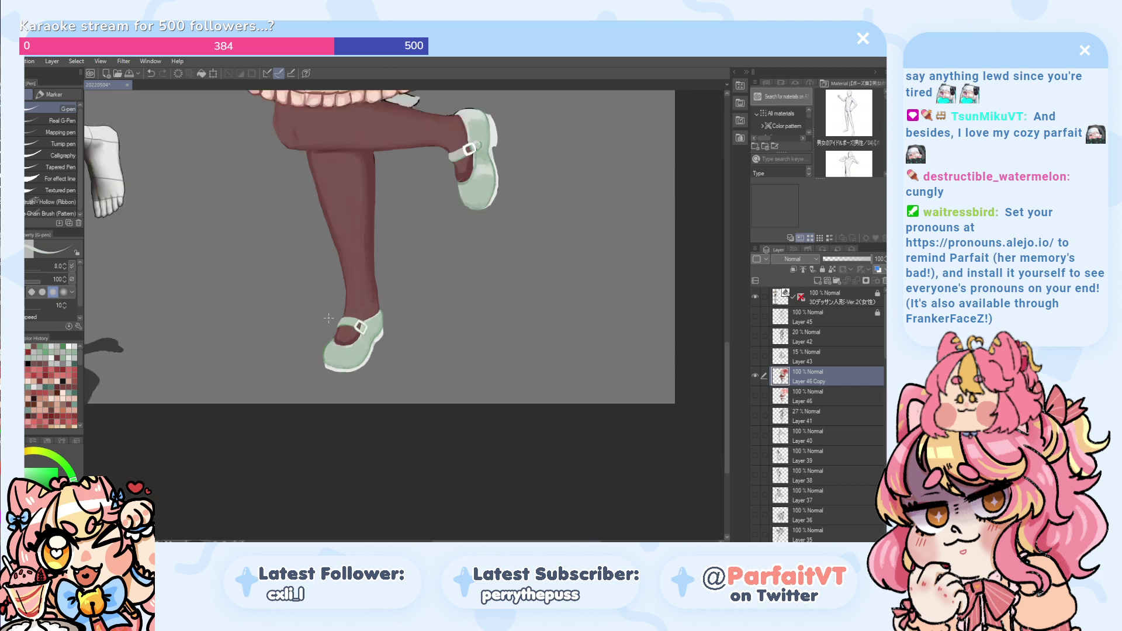
scroll(330, 316, "up", 2)
scroll(331, 317, "up", 2)
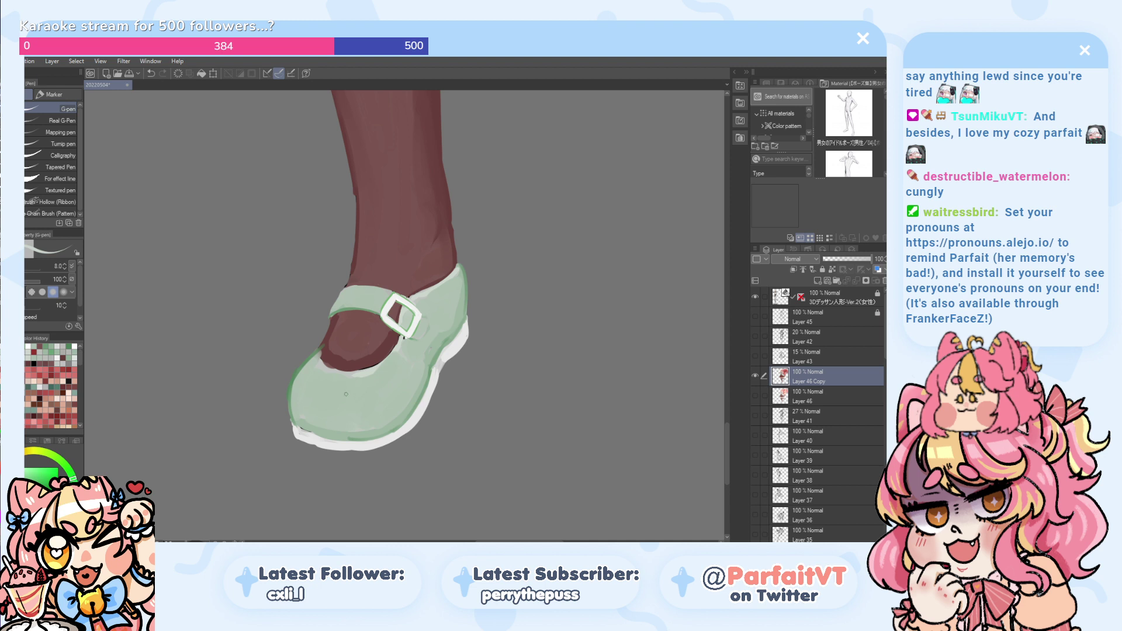
key("b")
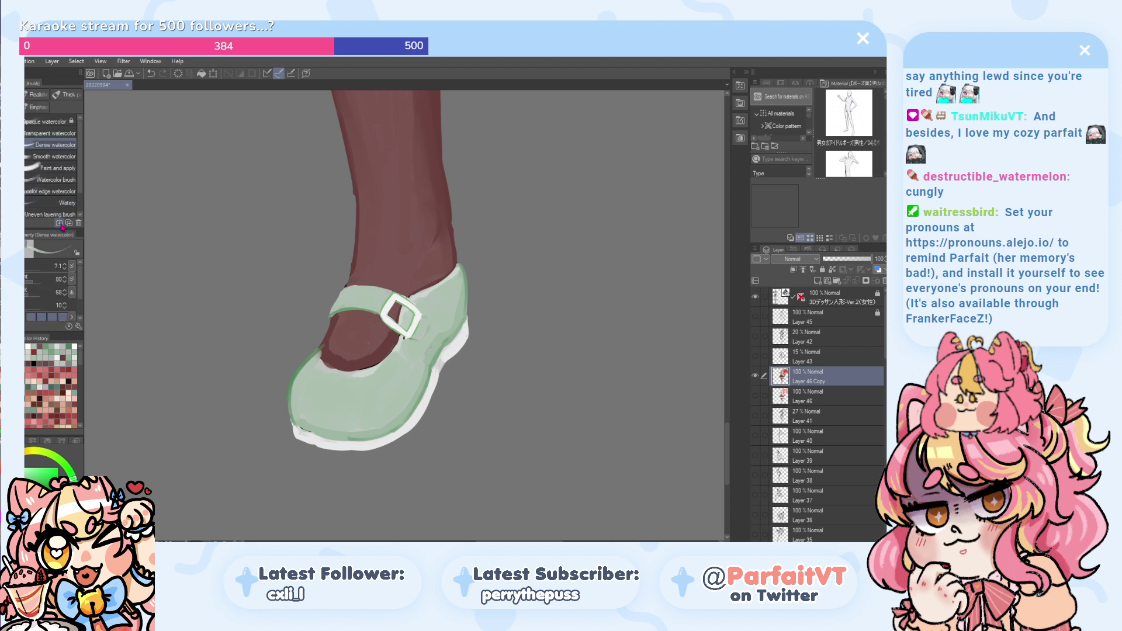
mouse_move(340, 407)
left_mouse_down()
mouse_move(365, 382)
mouse_move(330, 400)
mouse_move(328, 375)
mouse_move(314, 397)
mouse_move(308, 377)
mouse_move(310, 405)
mouse_move(353, 403)
mouse_move(335, 409)
left_mouse_up()
key("ctrl+z")
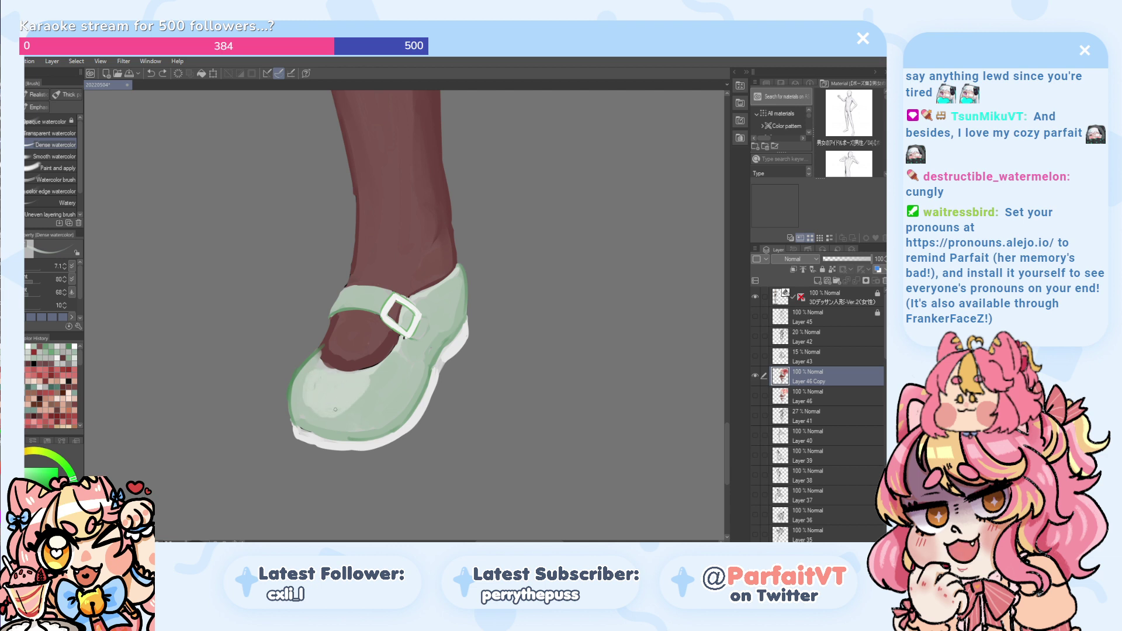
left_click(324, 402)
- Try the Smooth watercolor brush, resample the toe's color, and soften the highlight across the toe with the Dense watercolor brush
left_click(332, 350, "alt")
left_click(54, 157)
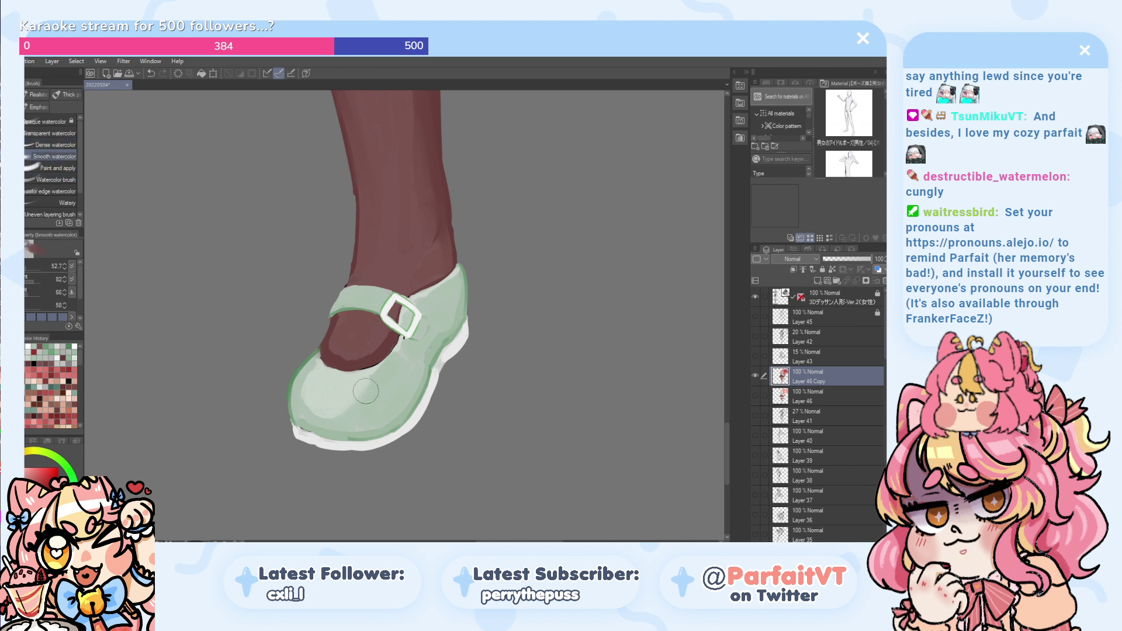
left_click(342, 391, "alt")
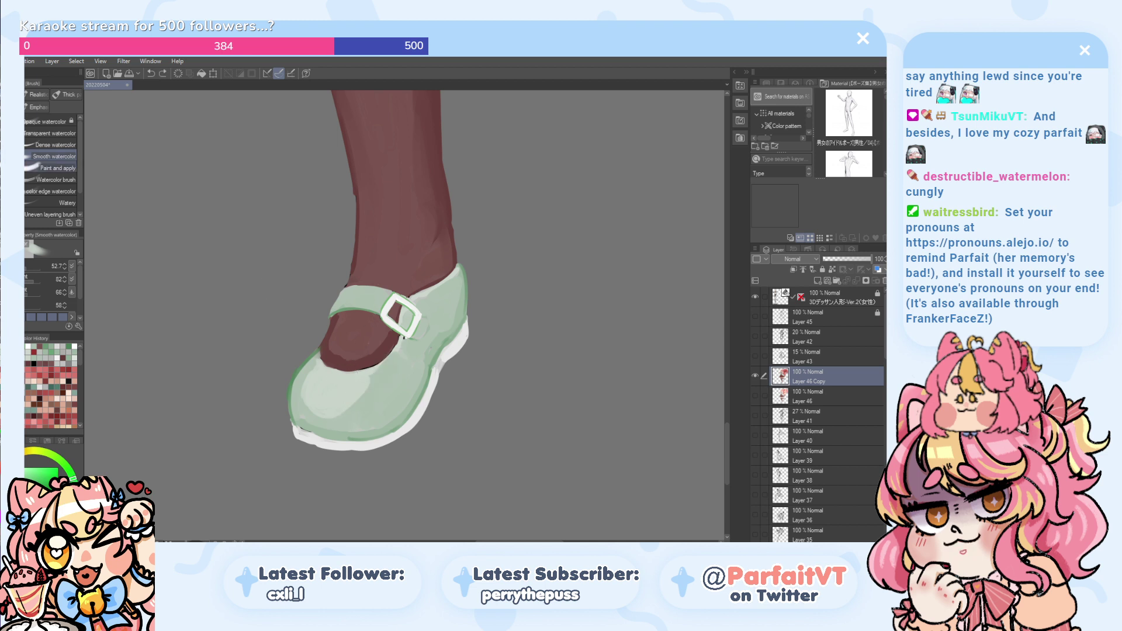
left_click(55, 145)
mouse_move(349, 413)
left_mouse_down()
mouse_move(383, 383)
mouse_move(349, 417)
left_mouse_up()
left_click_drag(349, 418, 389, 391)
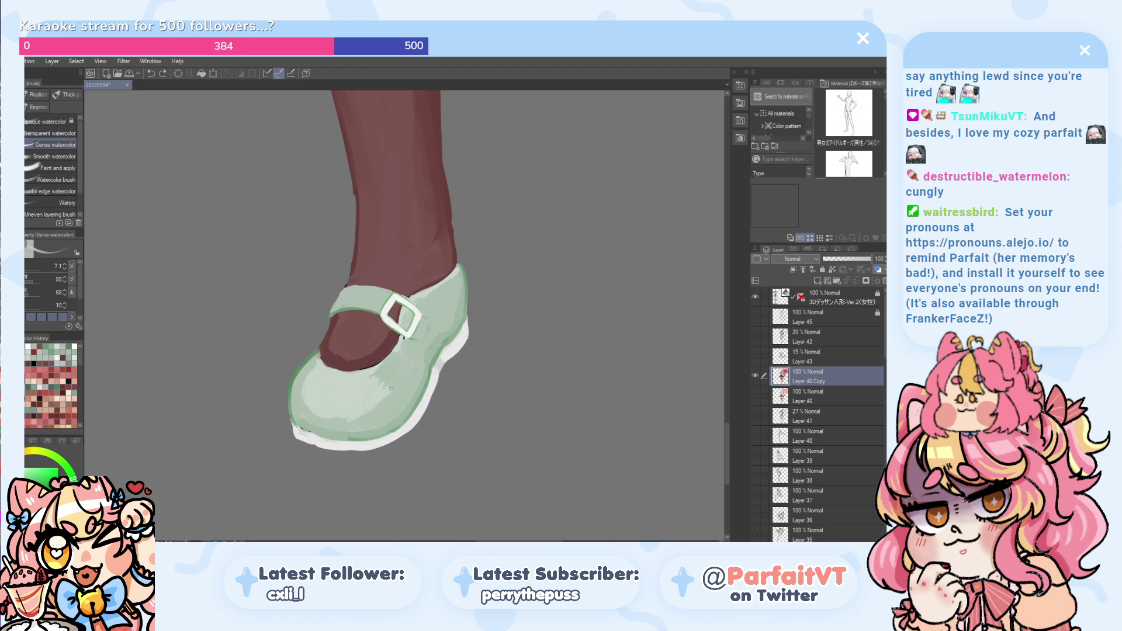
mouse_move(333, 421)
left_mouse_down()
mouse_move(371, 403)
mouse_move(343, 420)
left_mouse_up()
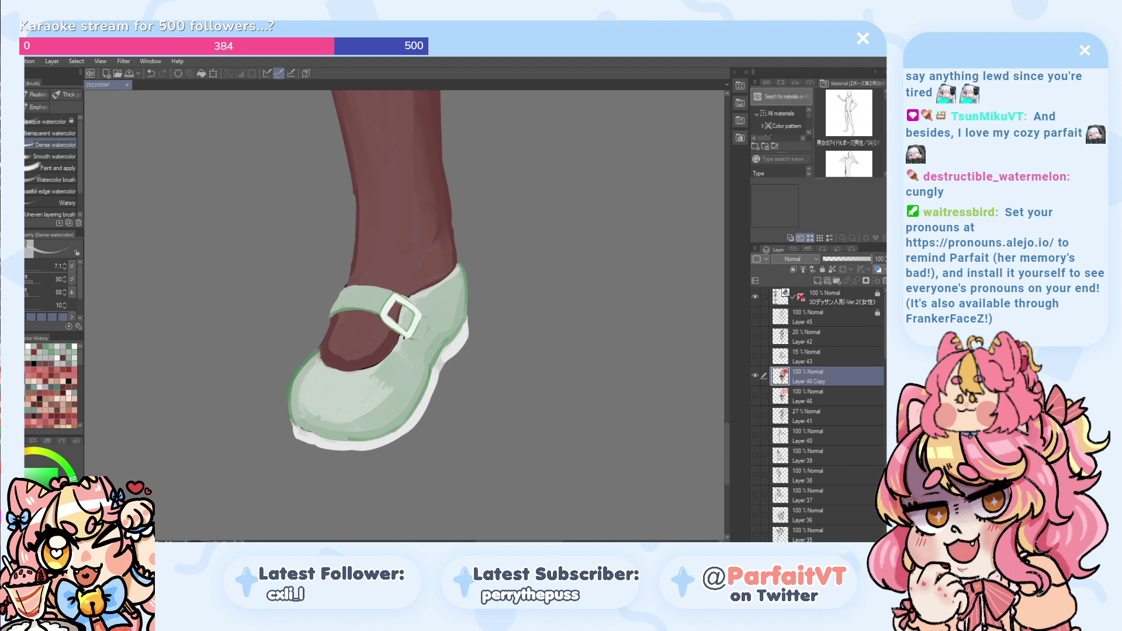
- Blend the highlight on the standing shoe's toe and touch up the raised shoe's toe highlight with the Dense watercolor brush, undoing an unsatisfactory stroke
left_click_drag(392, 399, 363, 418)
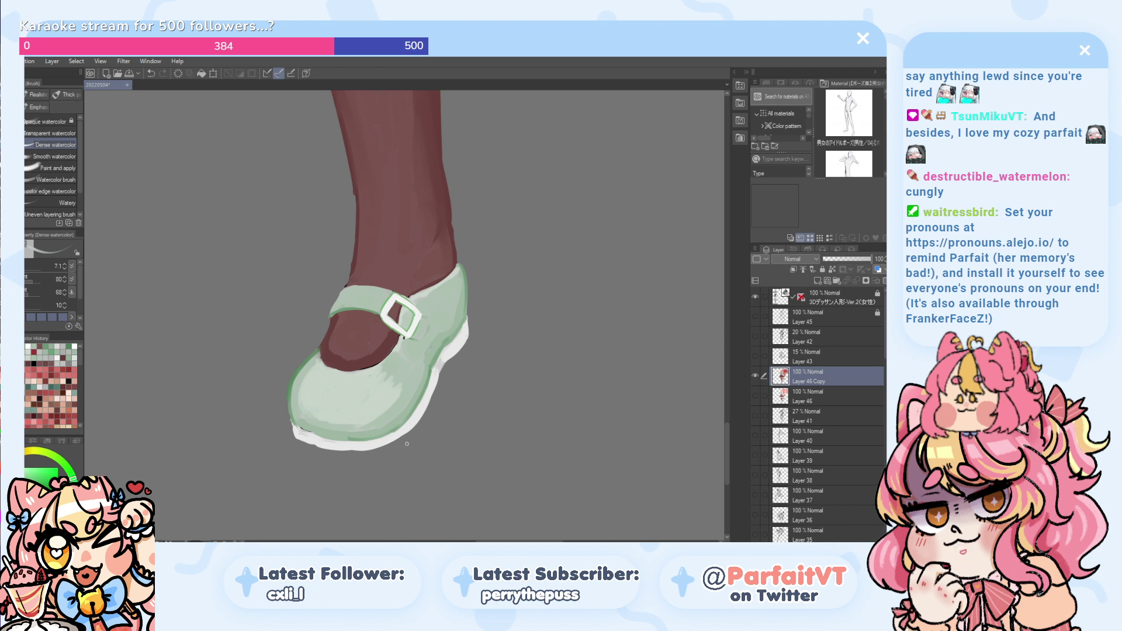
scroll(407, 444, "down", 3)
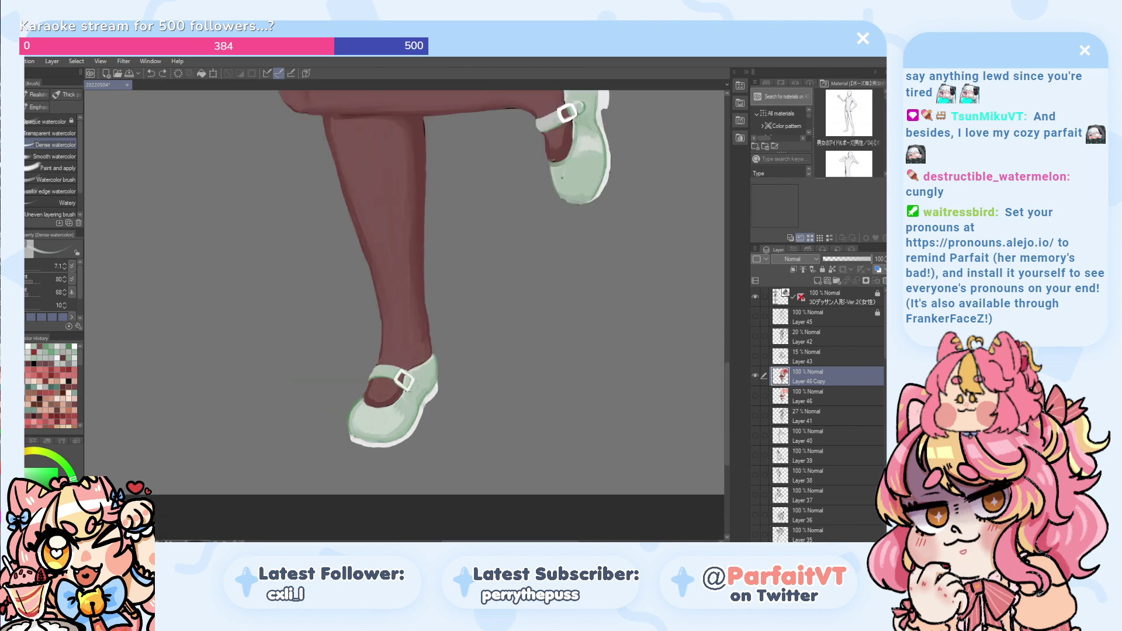
left_click_drag(562, 170, 561, 166)
scroll(558, 174, "up", 4)
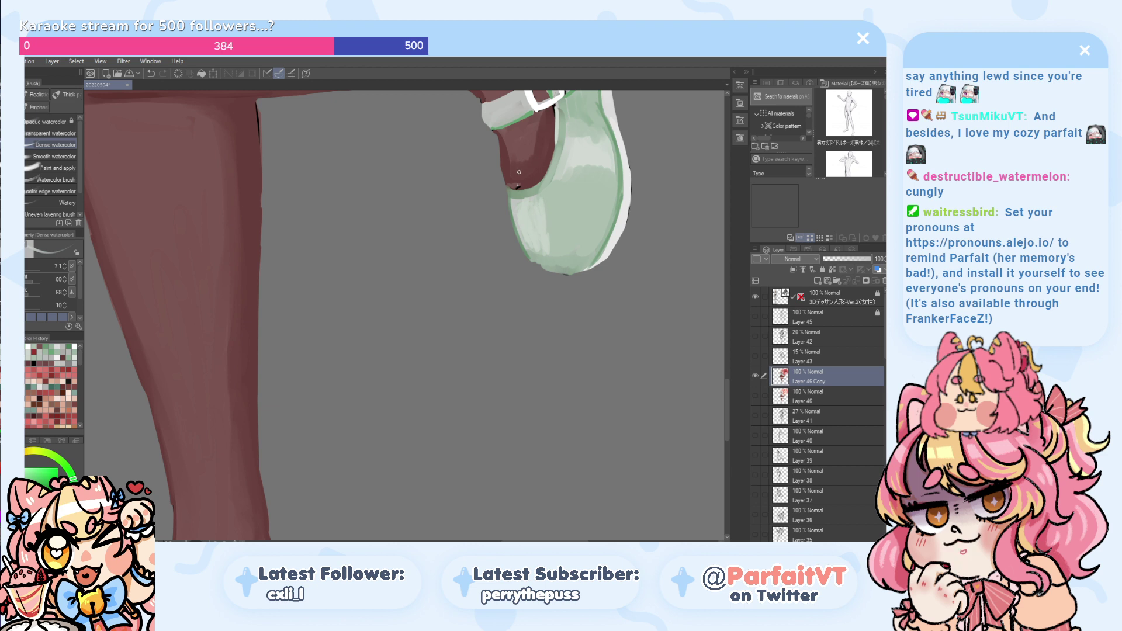
left_click_drag(546, 241, 555, 221)
key("ctrl+z")
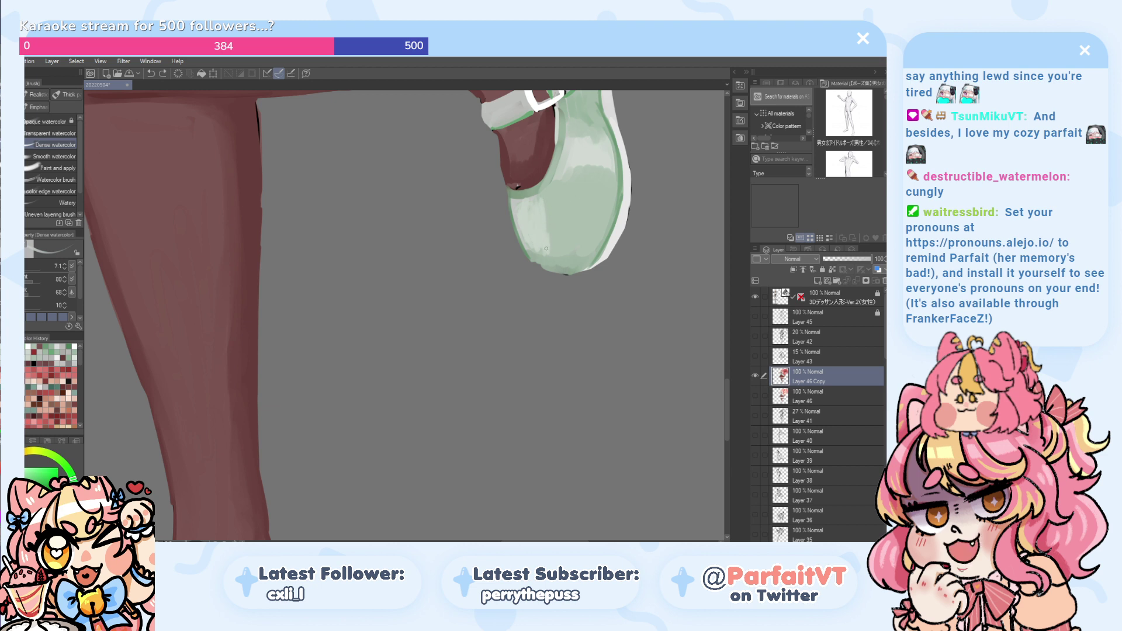
left_click_drag(549, 249, 547, 240)
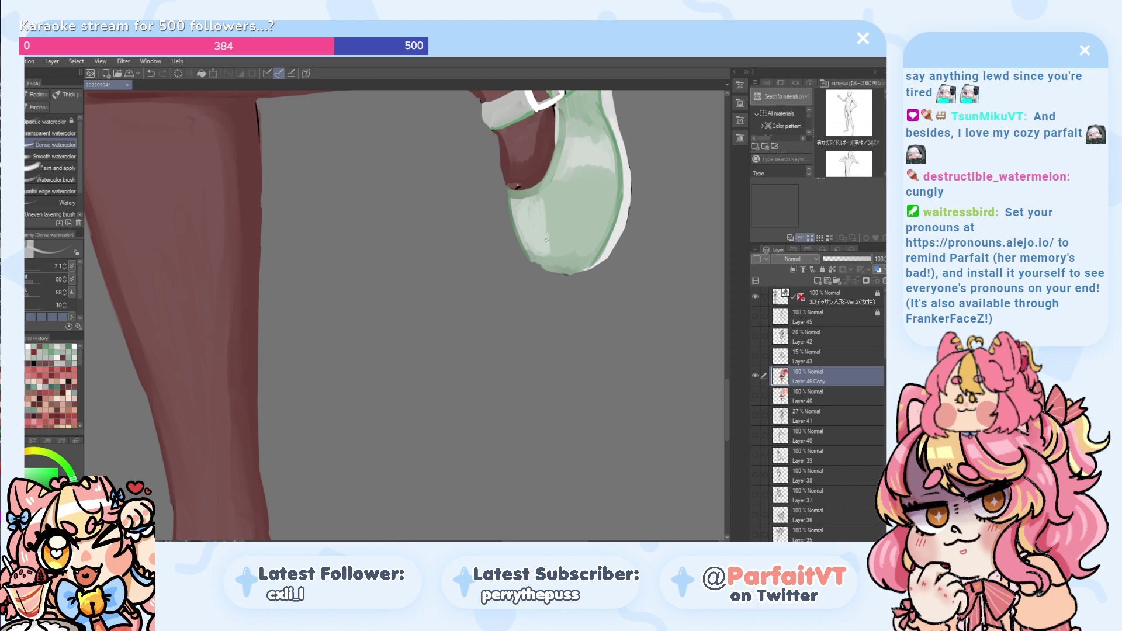
- Compare the raised shoe with and without the last stroke, and examine both shoes up close and against the whole figure
scroll(546, 240, "down", 5)
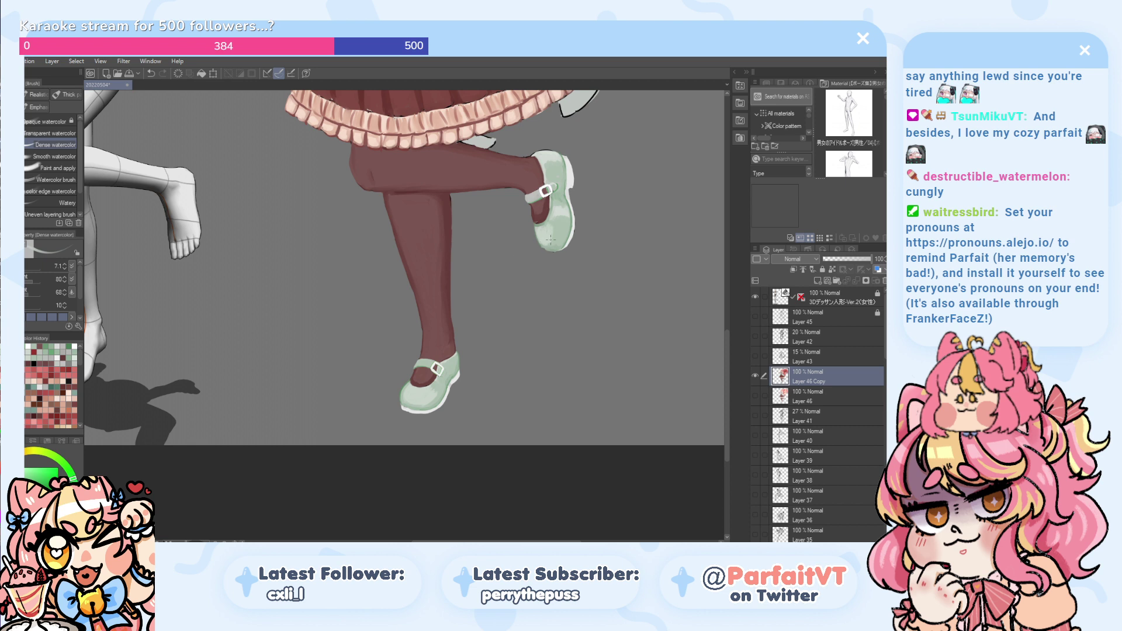
key("ctrl+z")
key("ctrl+y")
scroll(560, 232, "up", 3)
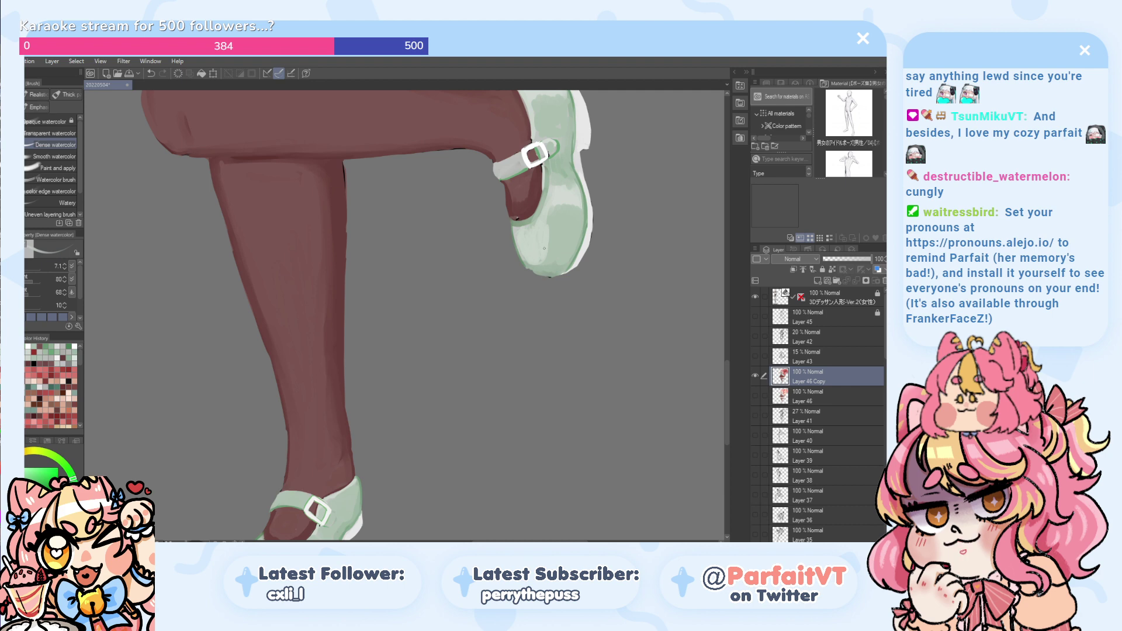
scroll(544, 248, "down", 4)
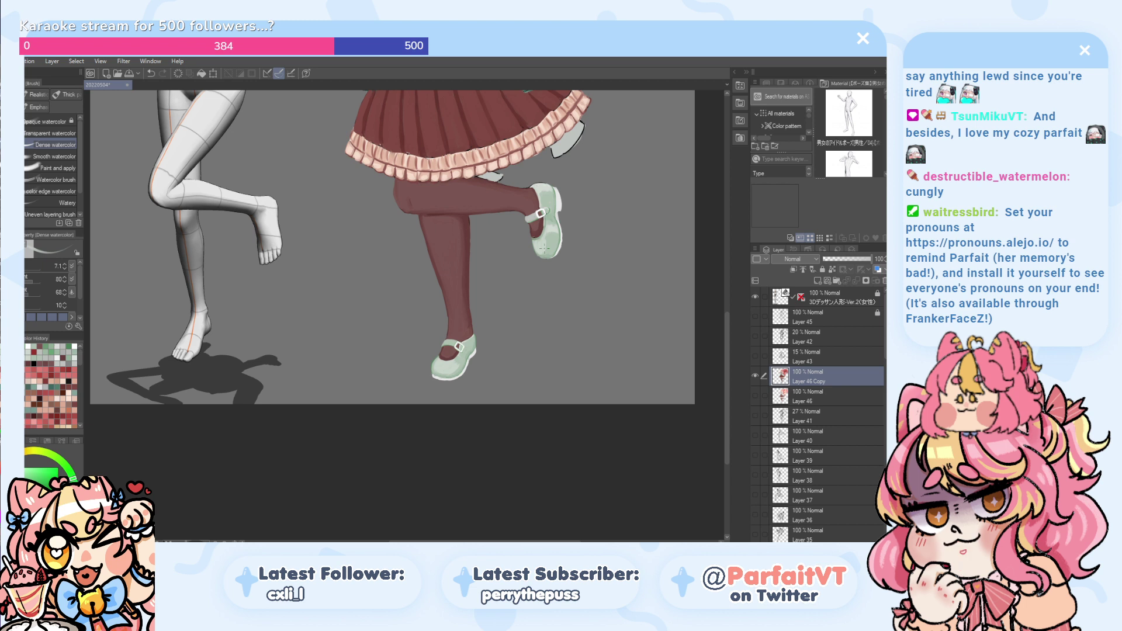
scroll(544, 249, "up", 2)
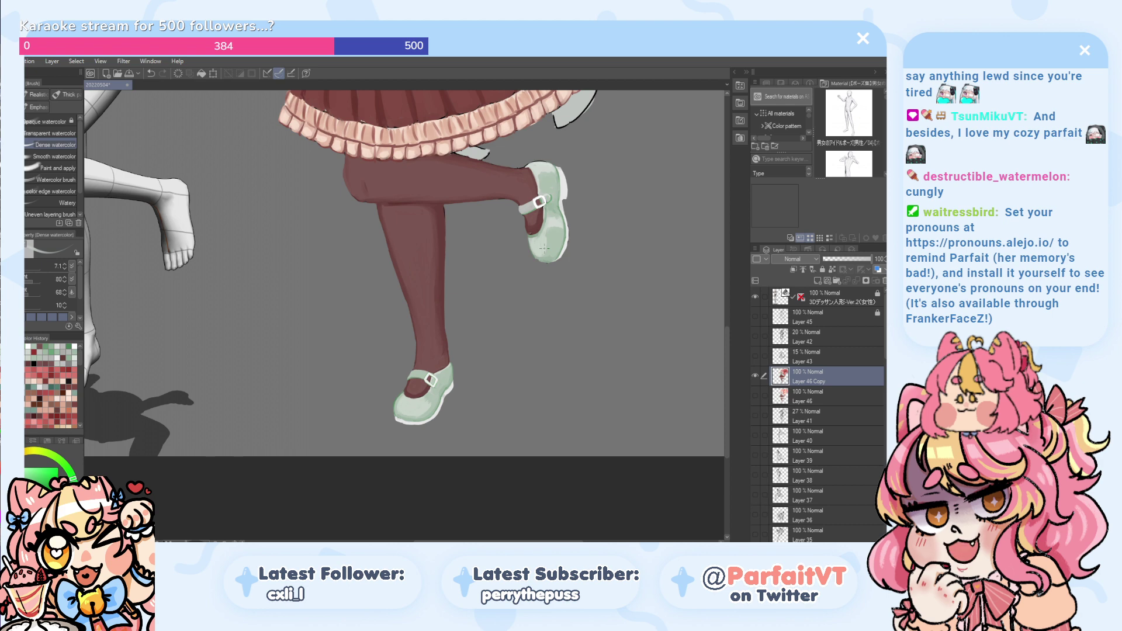
scroll(544, 248, "down", 5)
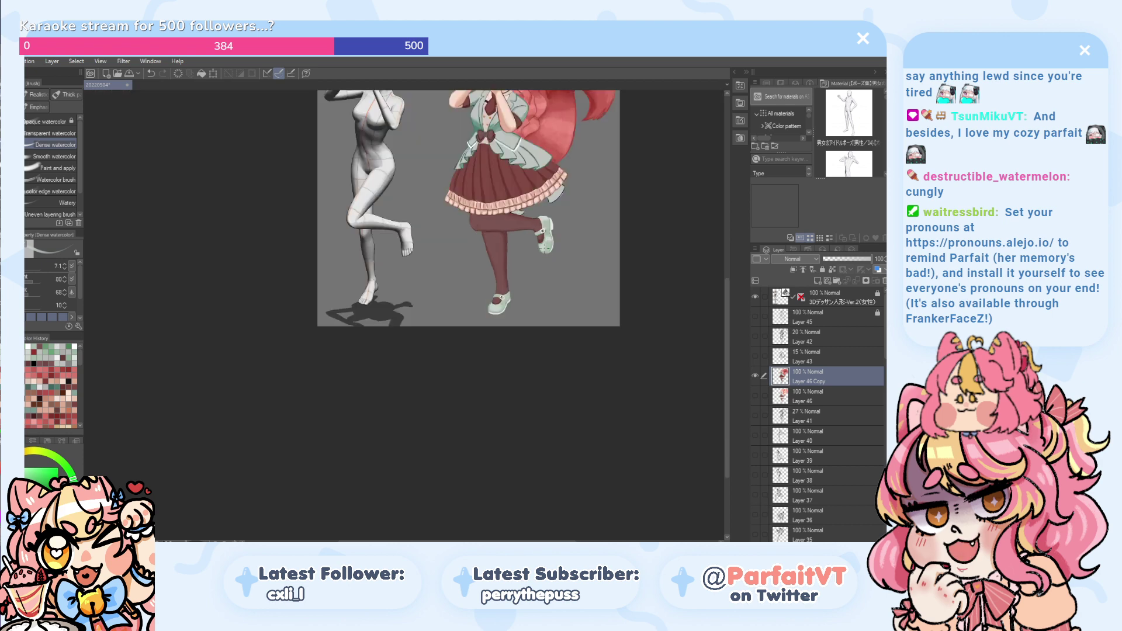
scroll(544, 248, "up", 5)
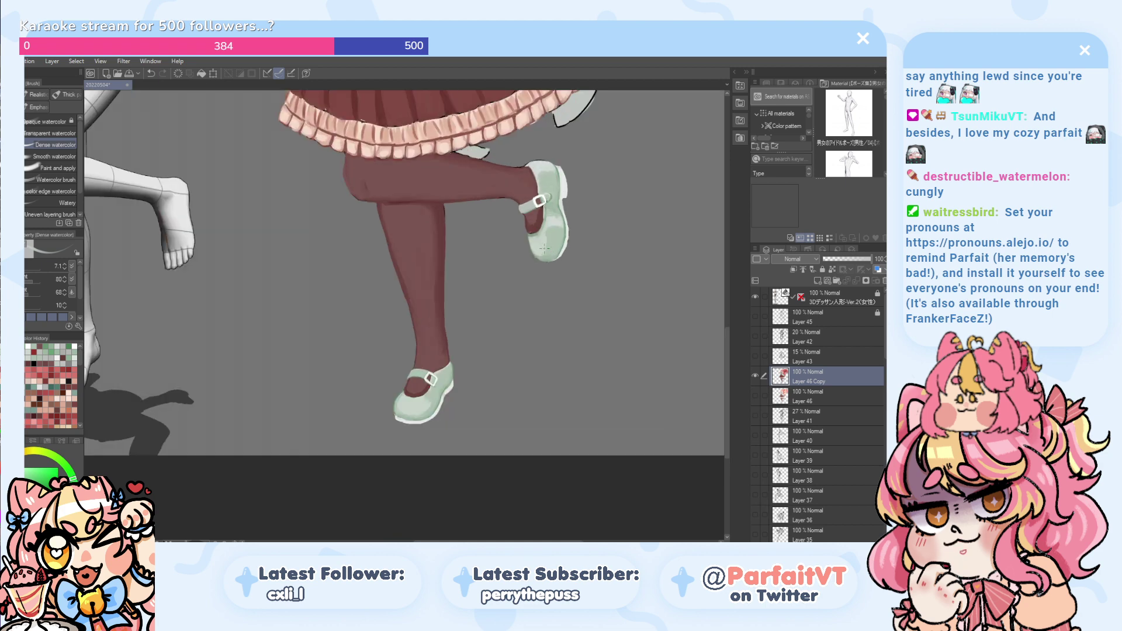
scroll(544, 248, "down", 6)
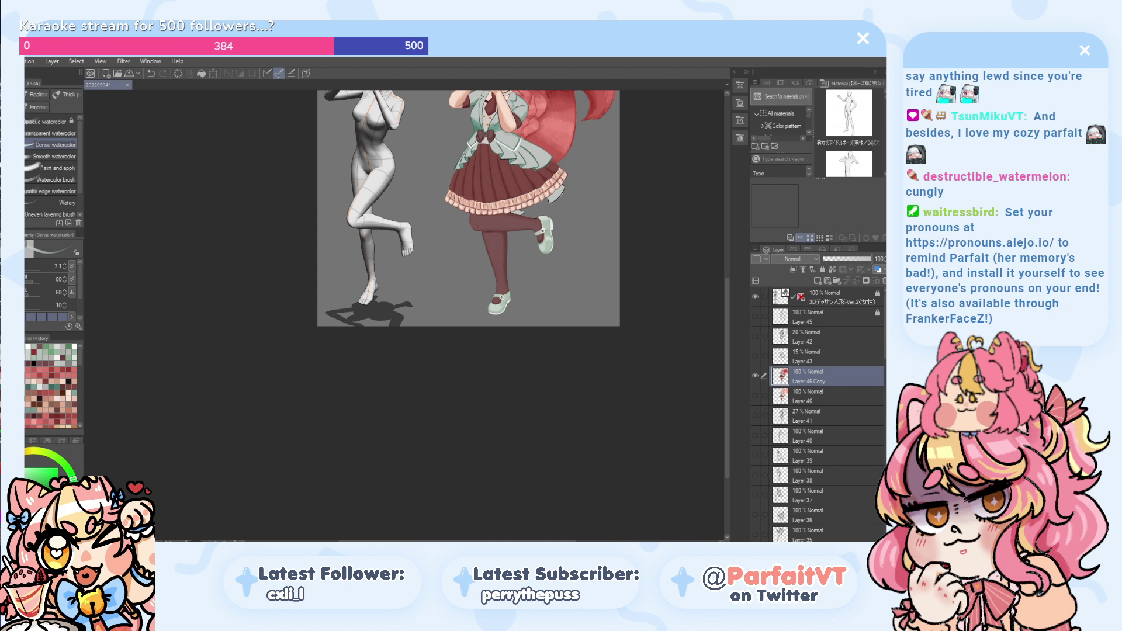
scroll(575, 185, "up", 5)
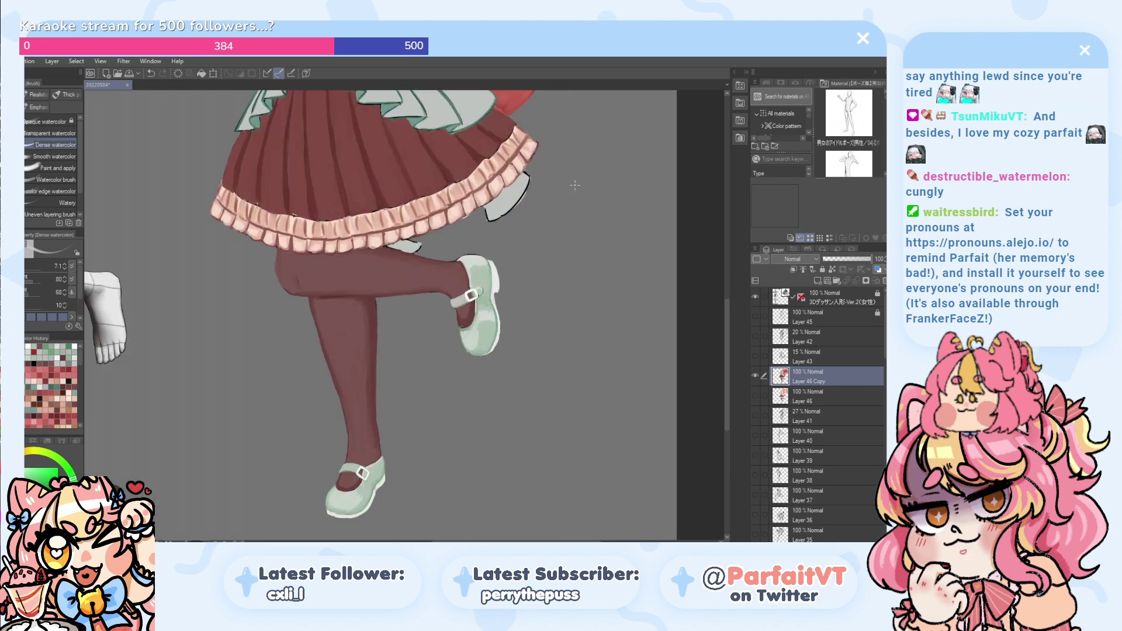
- Paint over the black outline of the larger pale grey-green fabric tail below the skirt's ruffled hem, reshaping its outer and lower edges
left_click_drag(248, 316, 227, 427)
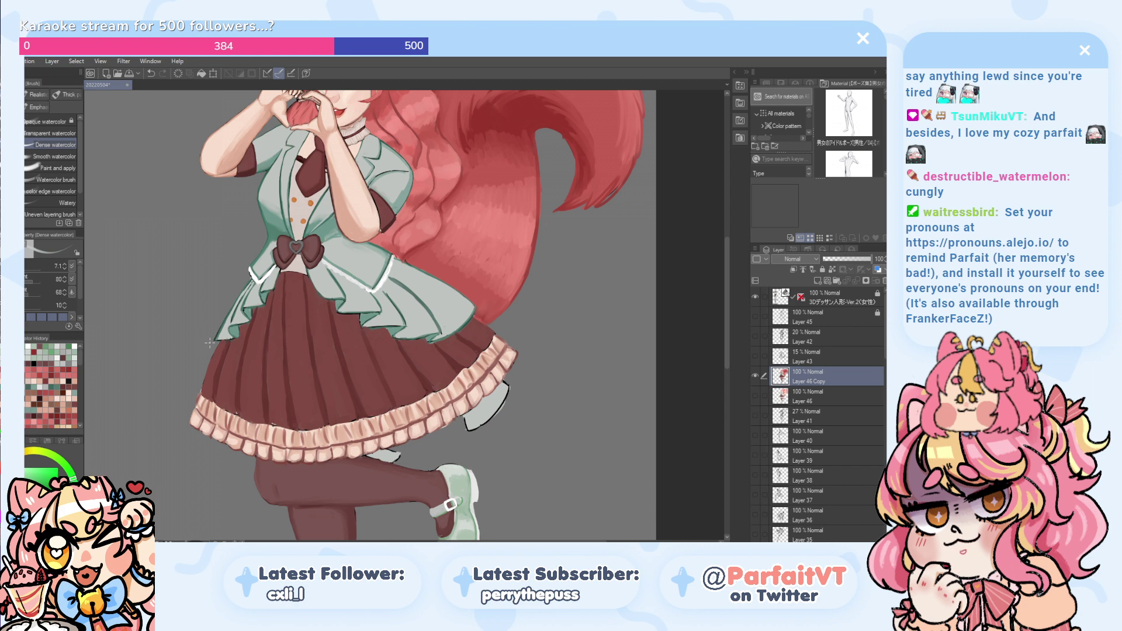
left_click_drag(217, 337, 166, 255)
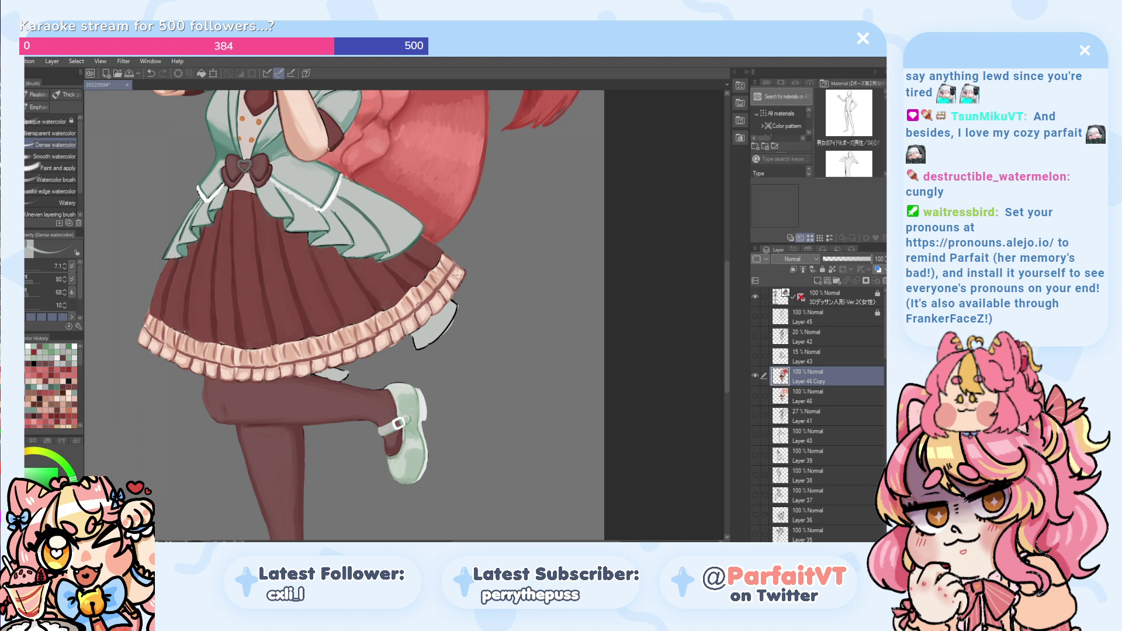
scroll(457, 274, "up", 2)
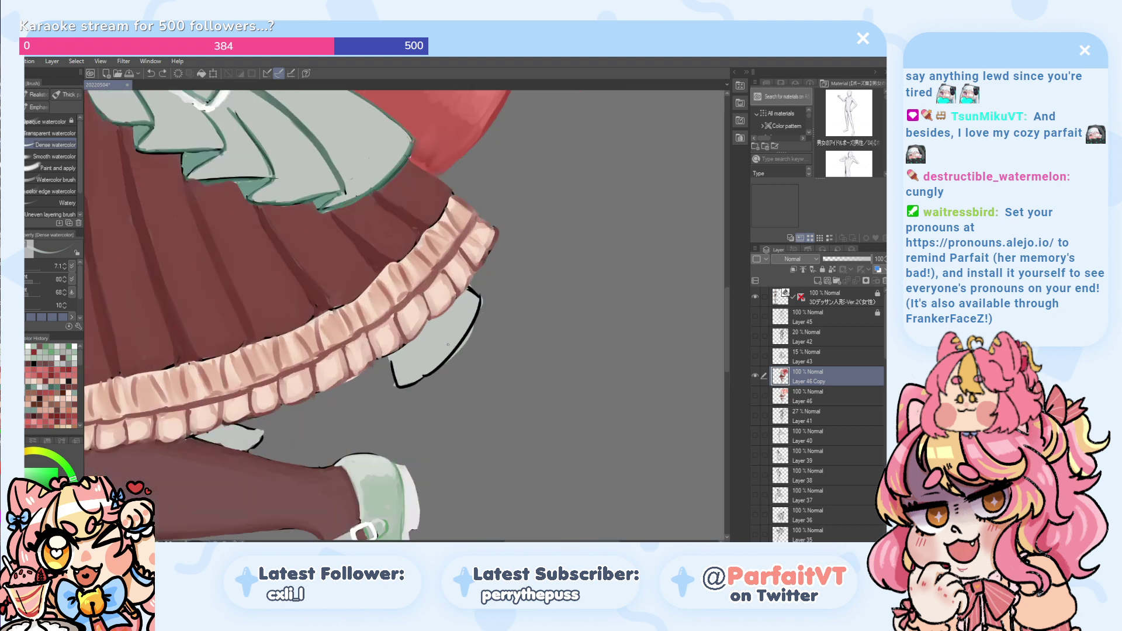
left_click_drag(476, 317, 411, 385)
key("ctrl+z")
left_click_drag(468, 341, 410, 385)
mouse_move(416, 378)
left_mouse_down()
mouse_move(459, 345)
mouse_move(410, 384)
mouse_move(449, 358)
mouse_move(481, 311)
mouse_move(456, 351)
mouse_move(478, 309)
left_mouse_up()
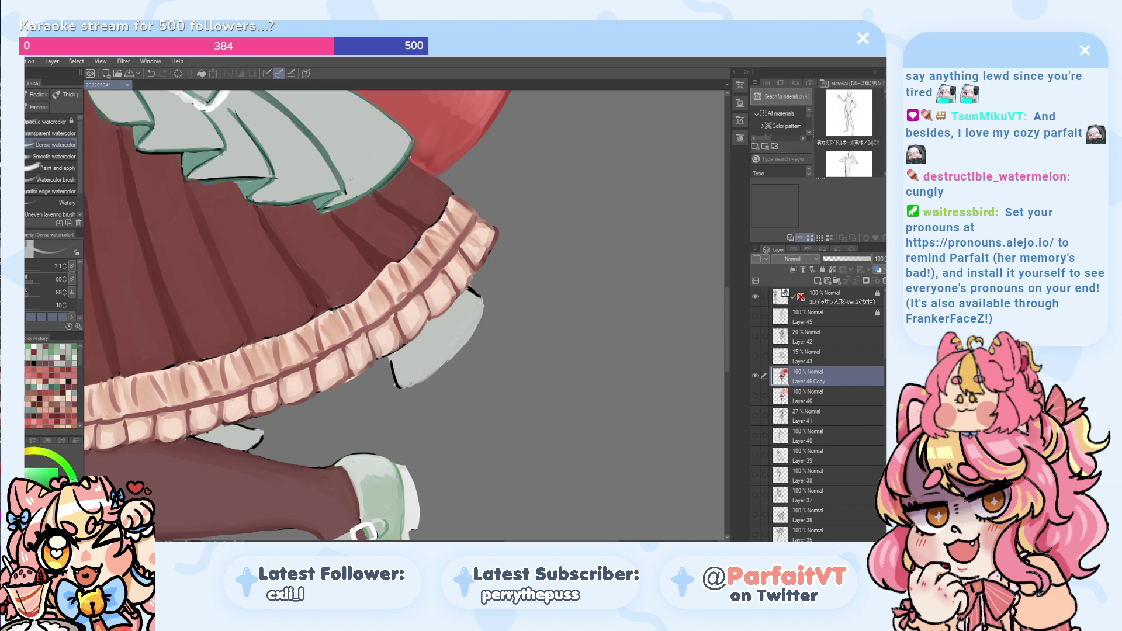
mouse_move(399, 363)
left_mouse_down()
mouse_move(394, 390)
mouse_move(432, 373)
left_mouse_up()
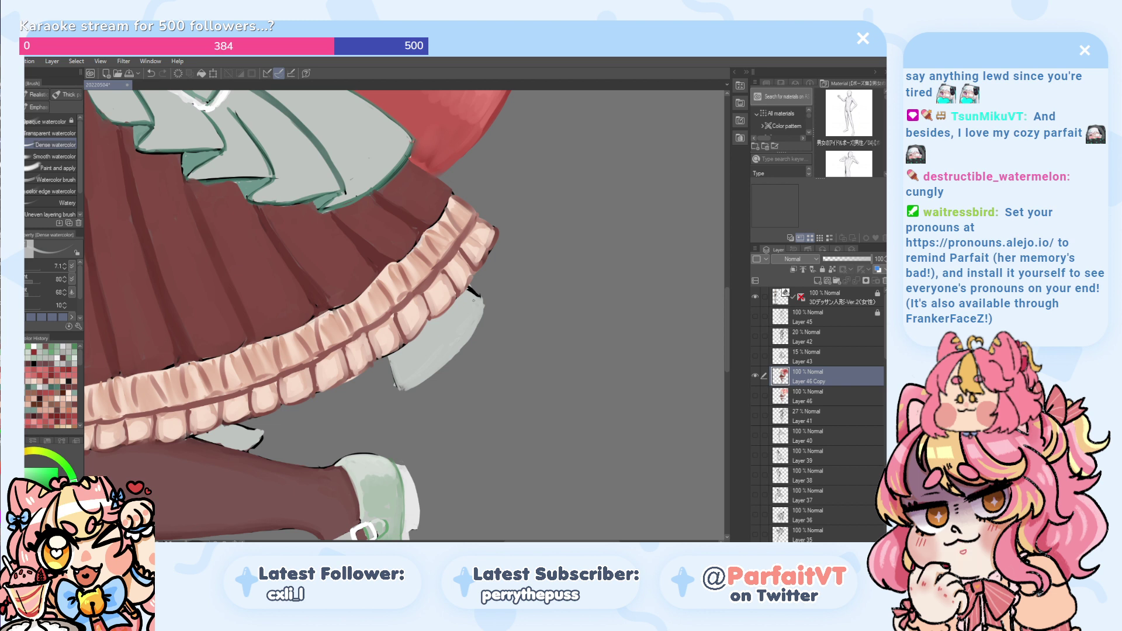
left_click_drag(474, 301, 485, 309)
- Cover the black outline of the small grey-green fabric piece between the hem and the raised leg, undoing unsatisfactory strokes
mouse_move(253, 448)
left_mouse_down()
mouse_move(263, 436)
mouse_move(250, 449)
left_mouse_up()
key("ctrl+z")
key("ctrl+z")
key("ctrl+z")
mouse_move(254, 430)
left_mouse_down()
mouse_move(242, 427)
mouse_move(254, 431)
left_mouse_up()
key("ctrl+z")
mouse_move(258, 434)
left_mouse_down()
mouse_move(232, 449)
mouse_move(206, 441)
left_mouse_up()
key("ctrl+z")
key("ctrl+z")
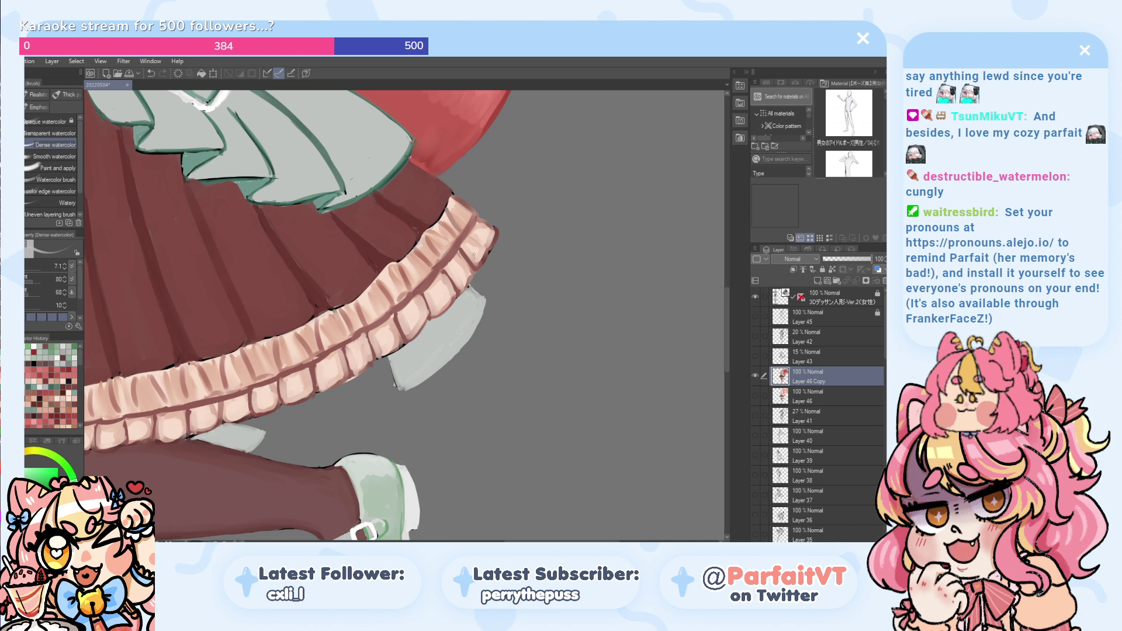
- Clean up the larger fabric tail's outer corner and lower tip, removing leftover black line and undoing unsatisfactory strokes
scroll(466, 287, "up", 2)
scroll(468, 287, "down", 5)
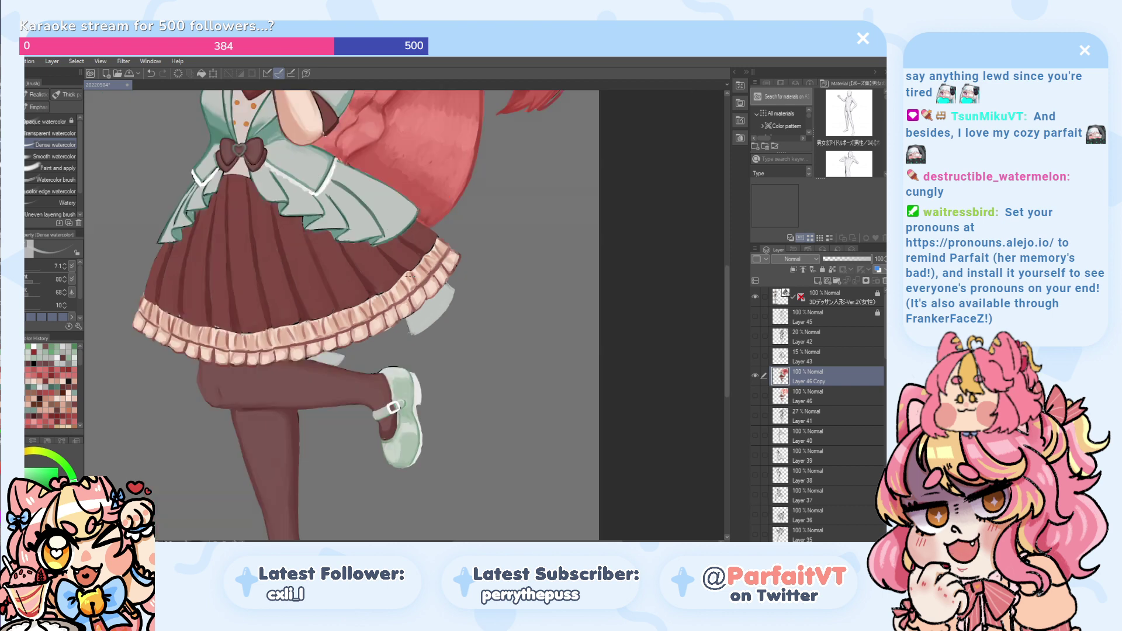
scroll(409, 276, "up", 3)
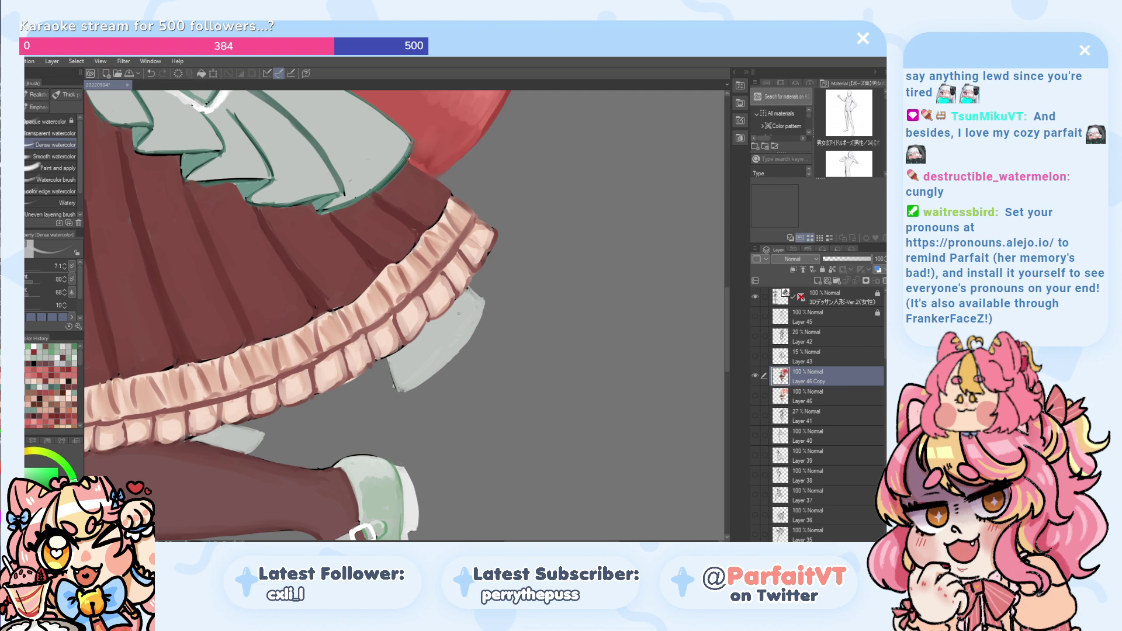
scroll(459, 313, "down", 4)
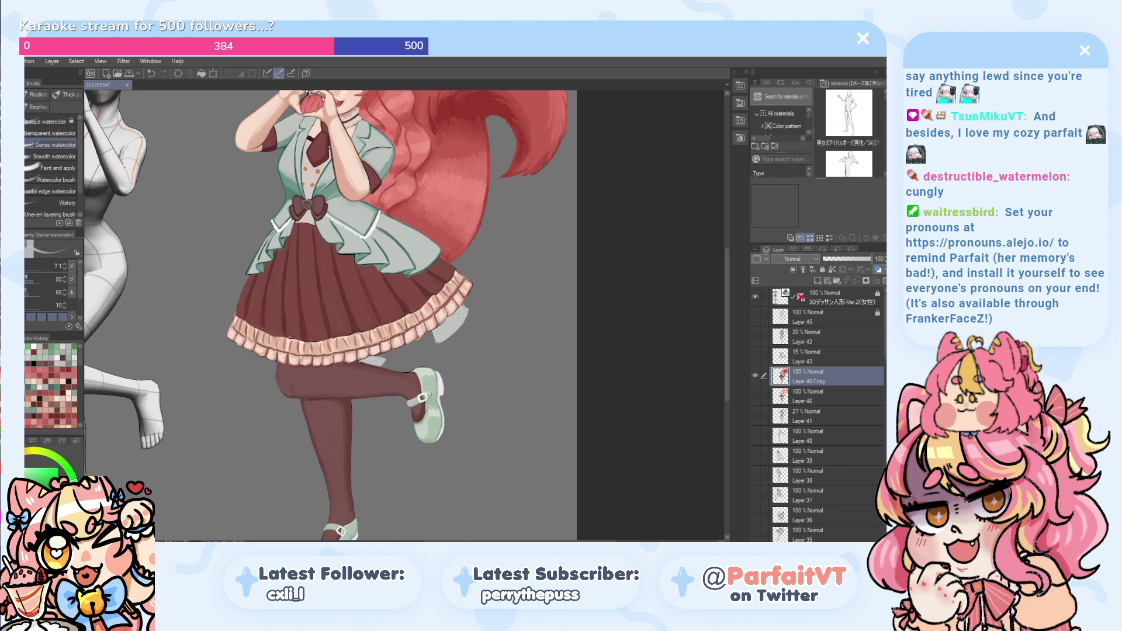
scroll(459, 313, "up", 5)
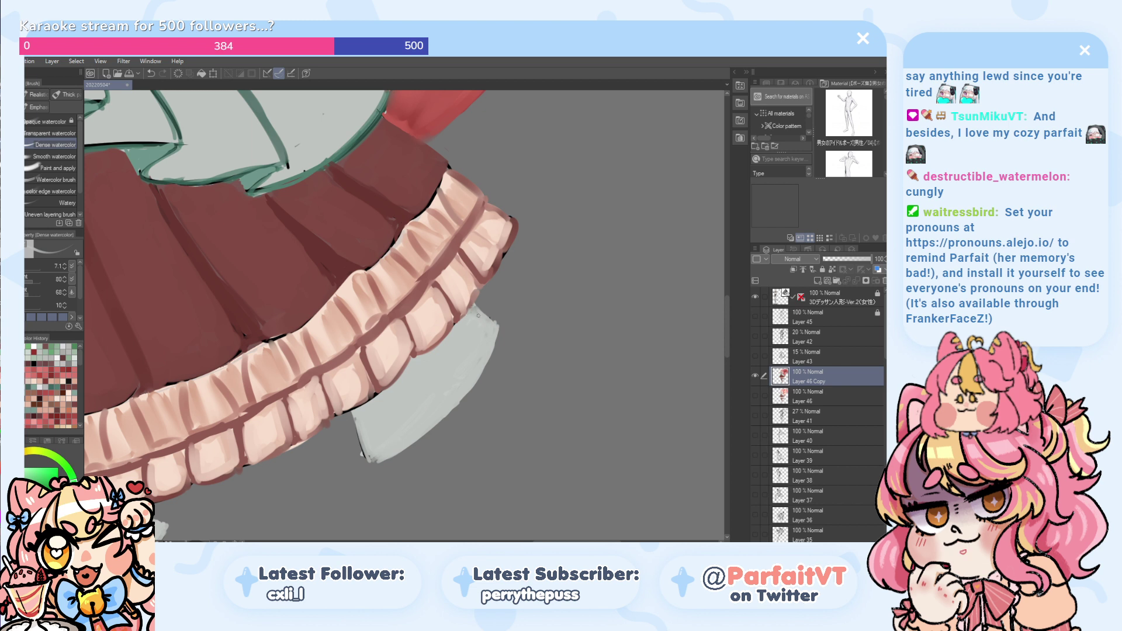
left_click_drag(480, 312, 493, 323)
key("ctrl+z")
mouse_move(365, 436)
left_mouse_down()
mouse_move(364, 467)
mouse_move(352, 441)
left_mouse_up()
key("ctrl+z")
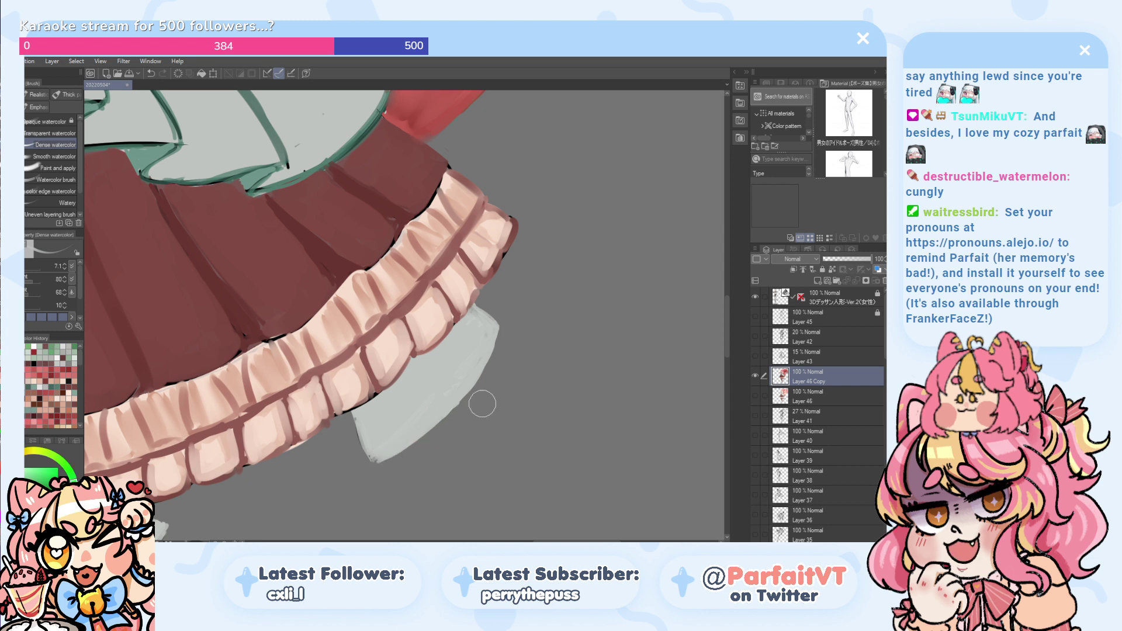
left_click_drag(381, 459, 372, 458)
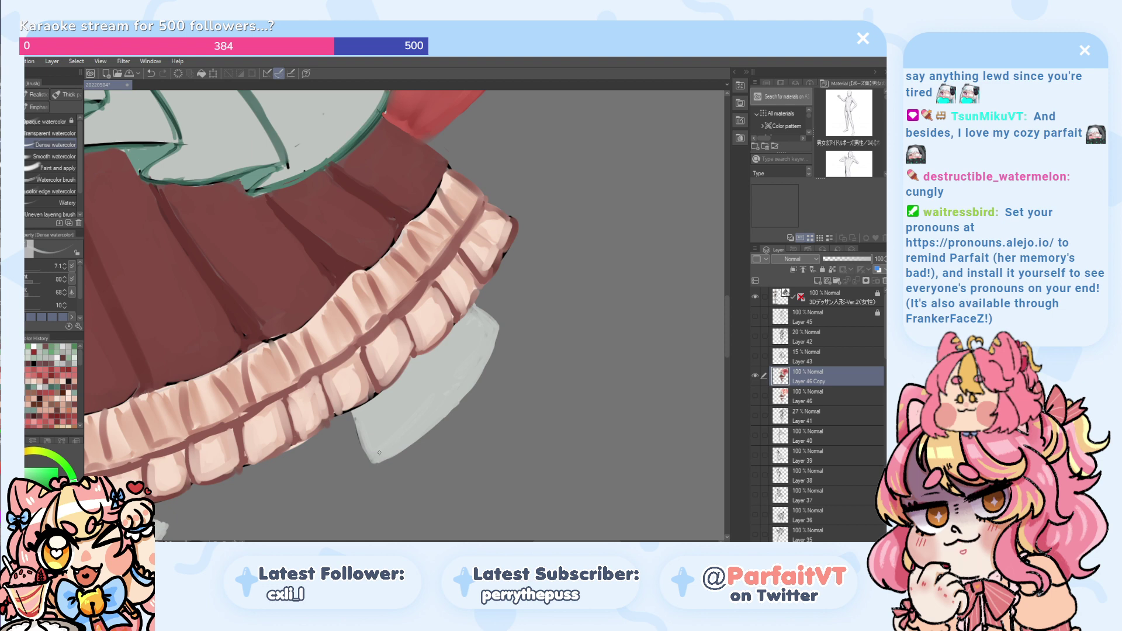
- Check the repainted fabric pieces under the skirt against the whole figure and save the illustration
scroll(464, 370, "down", 5)
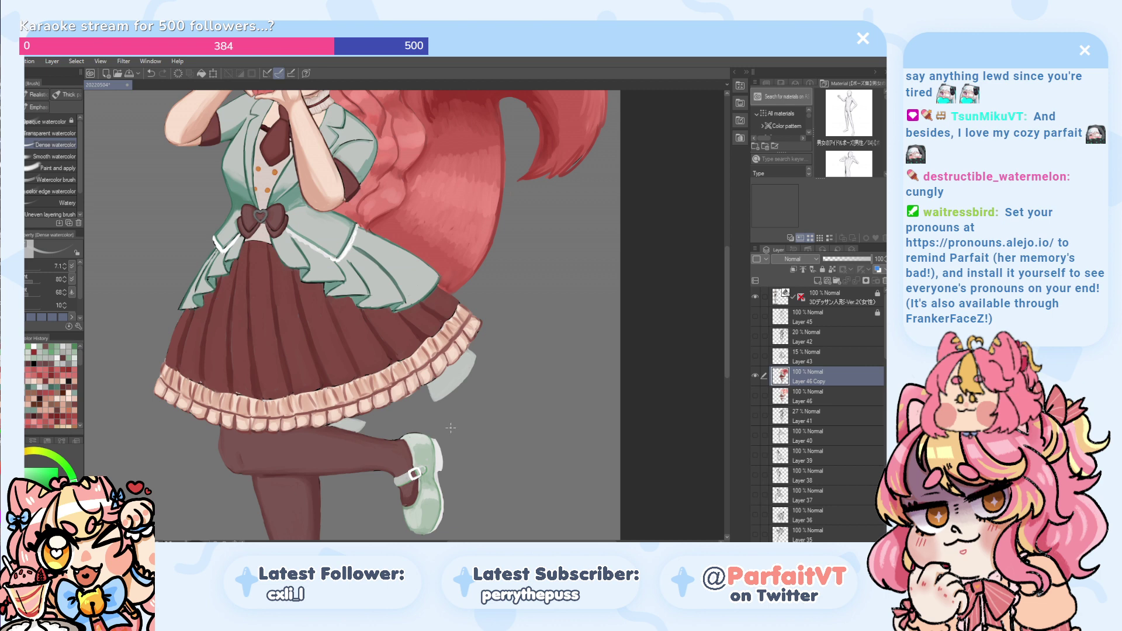
scroll(452, 429, "up", 6)
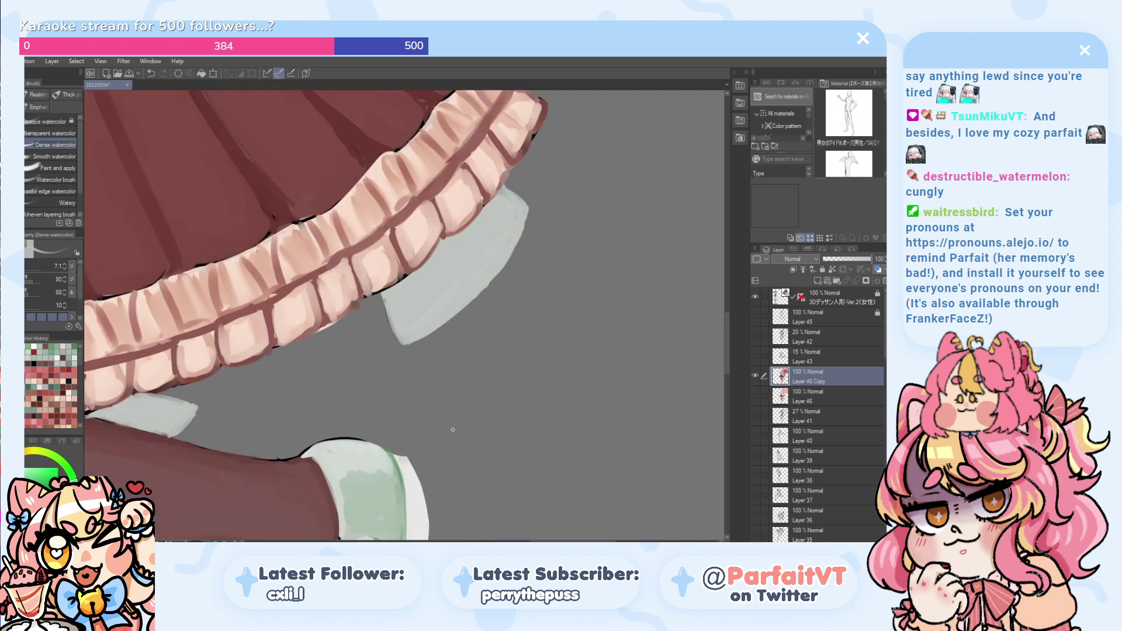
scroll(451, 426, "down", 4)
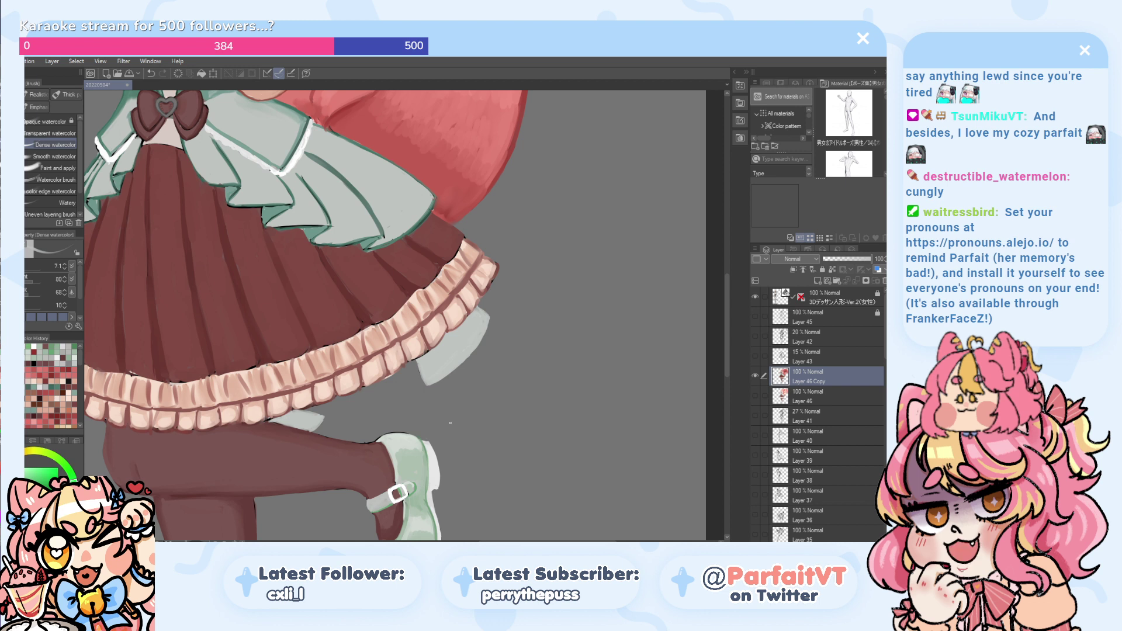
scroll(450, 422, "down", 3)
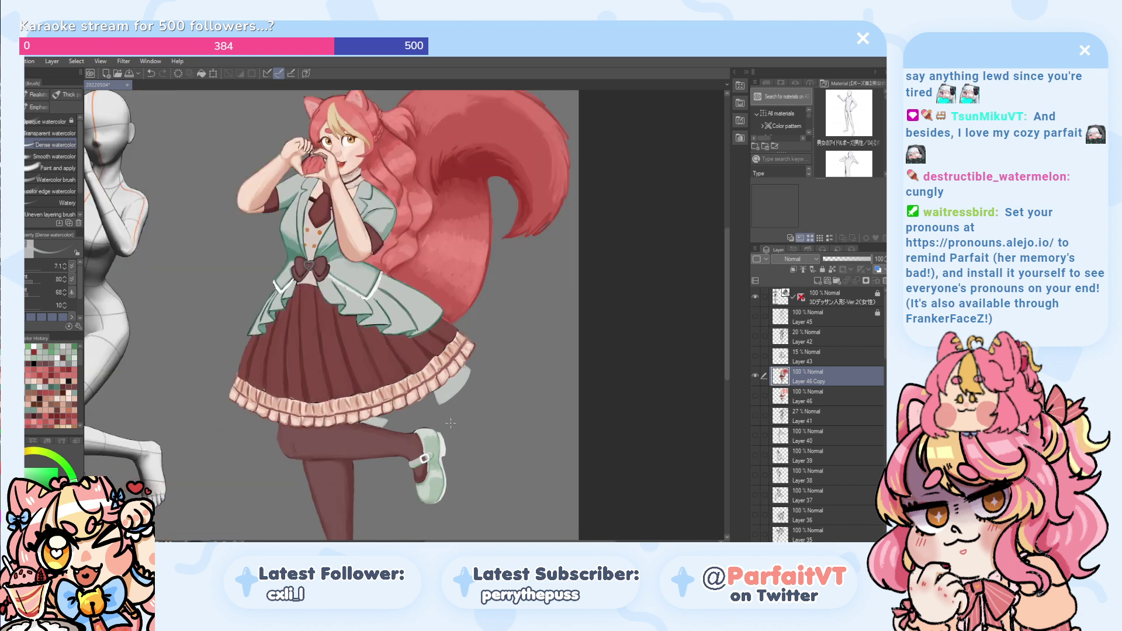
scroll(377, 445, "up", 4)
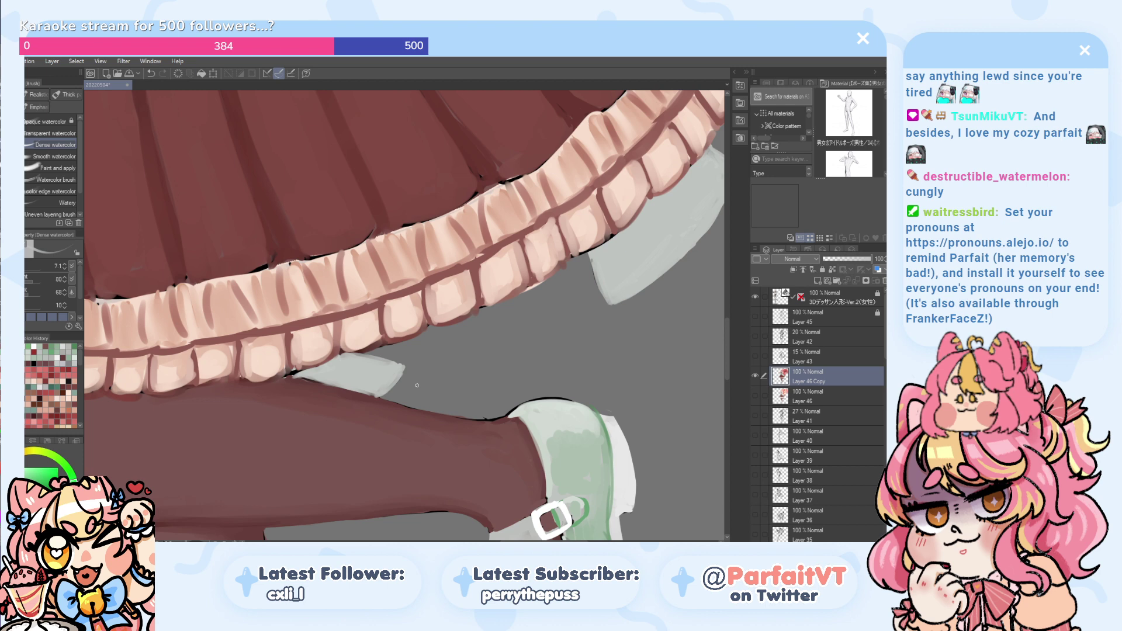
scroll(417, 386, "down", 5)
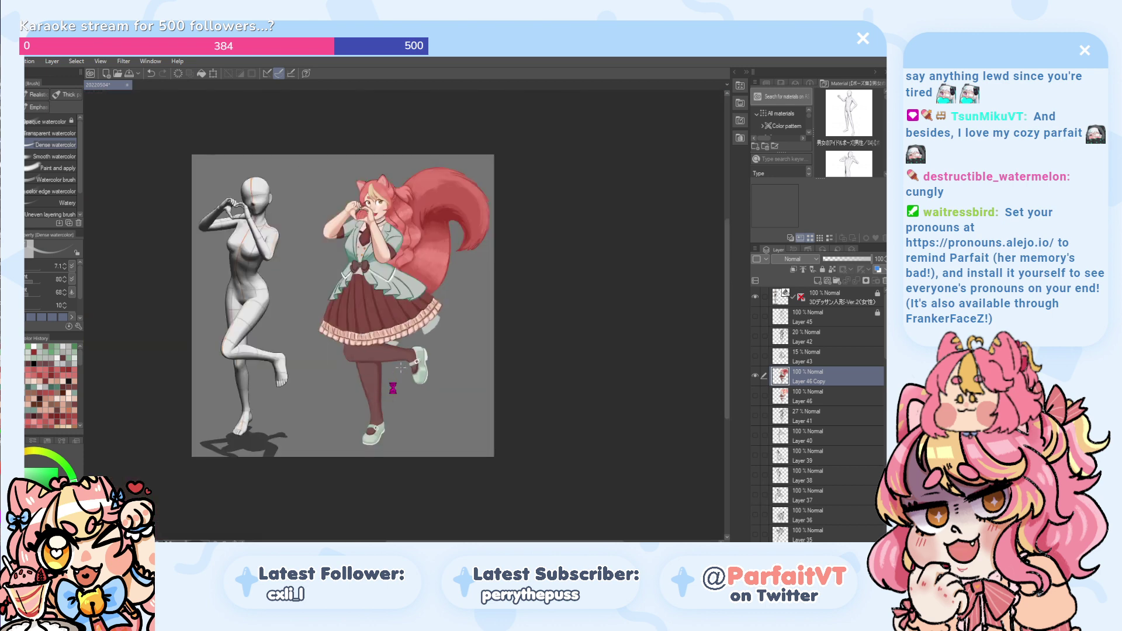
key("ctrl+s")
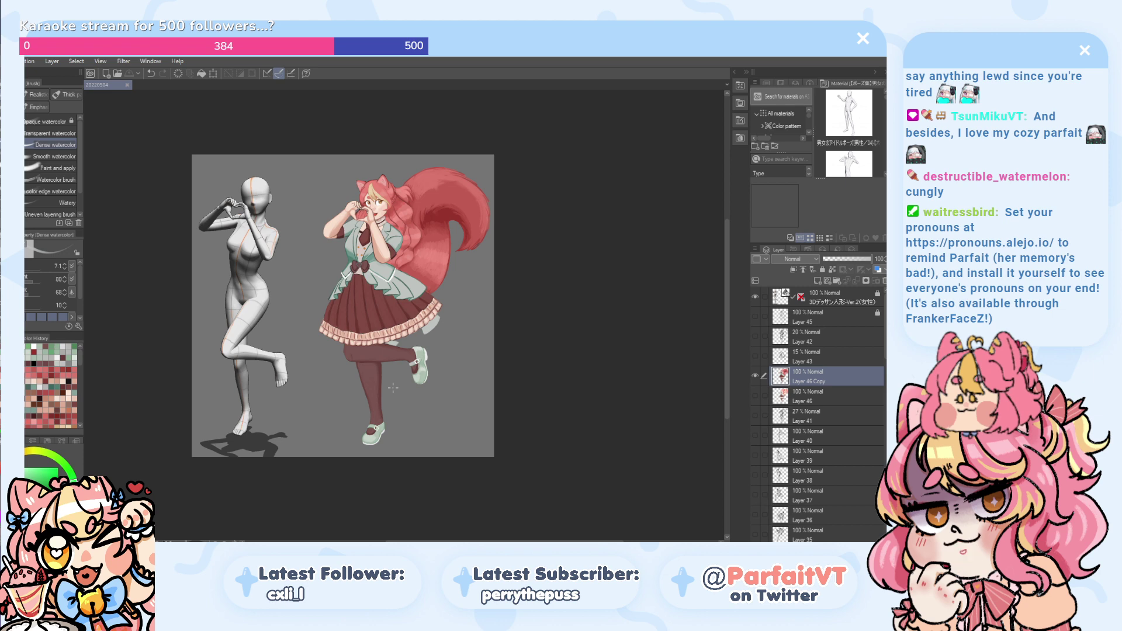
scroll(393, 388, "up", 4)
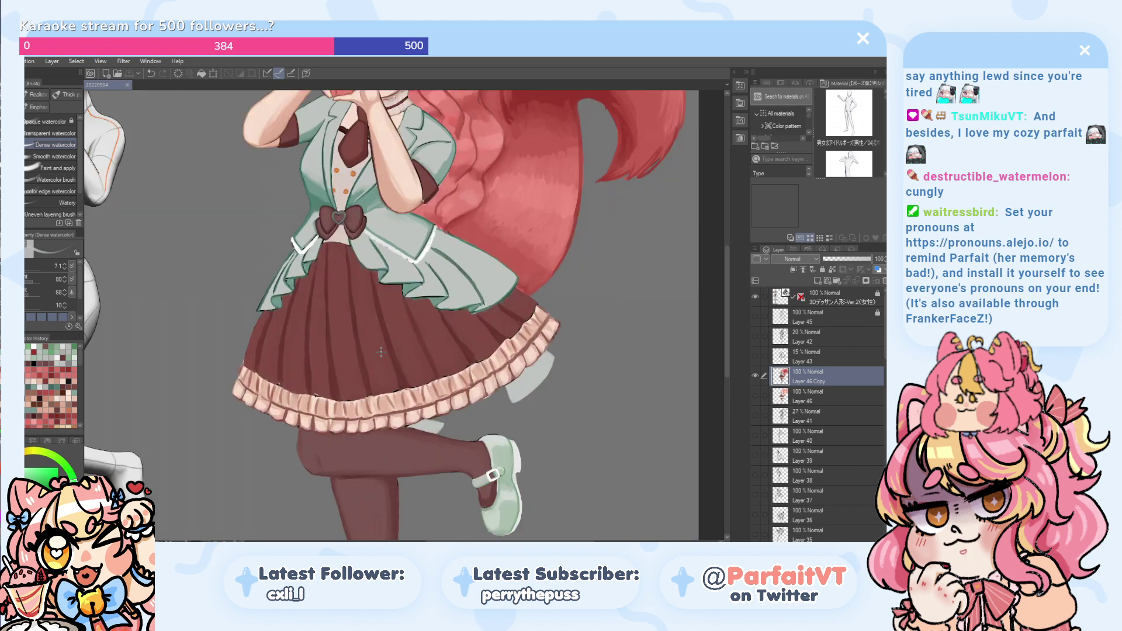
scroll(359, 281, "down", 4)
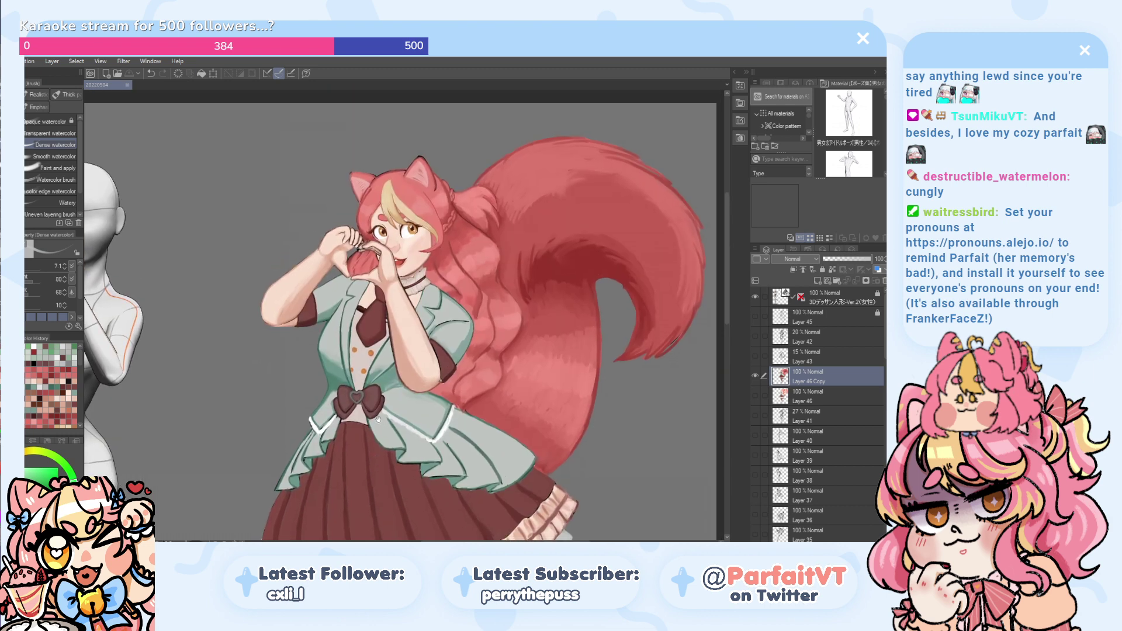
scroll(315, 234, "up", 4)
scroll(330, 315, "down", 3)
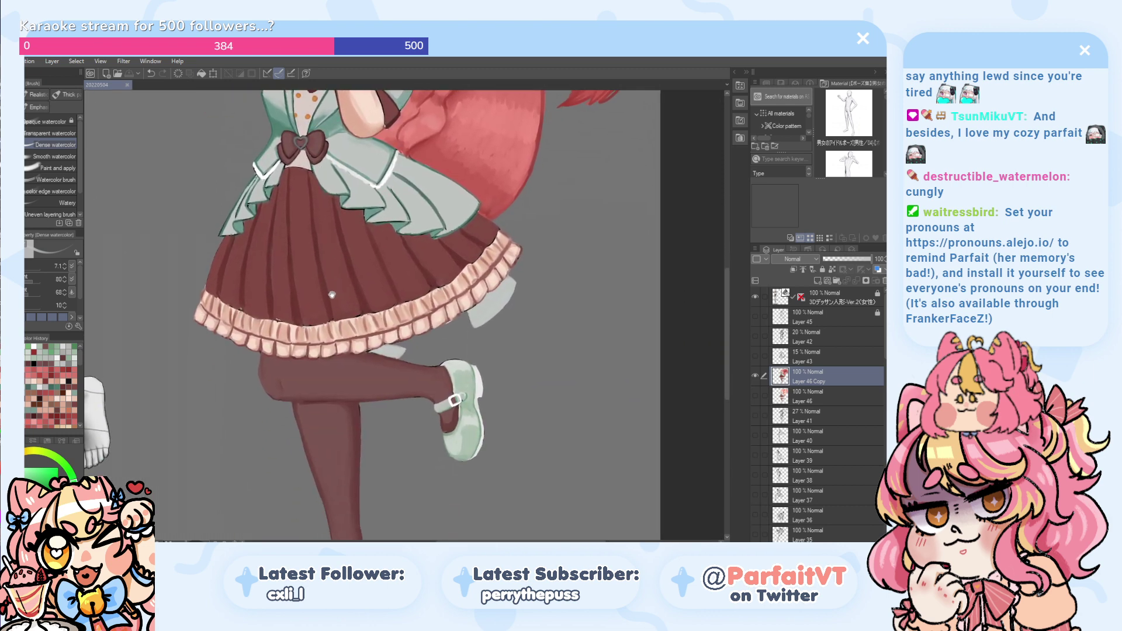
- Review the figure from the shoes up to the bow and jacket, trying and undoing one stroke at the waist
scroll(330, 304, "down", 4)
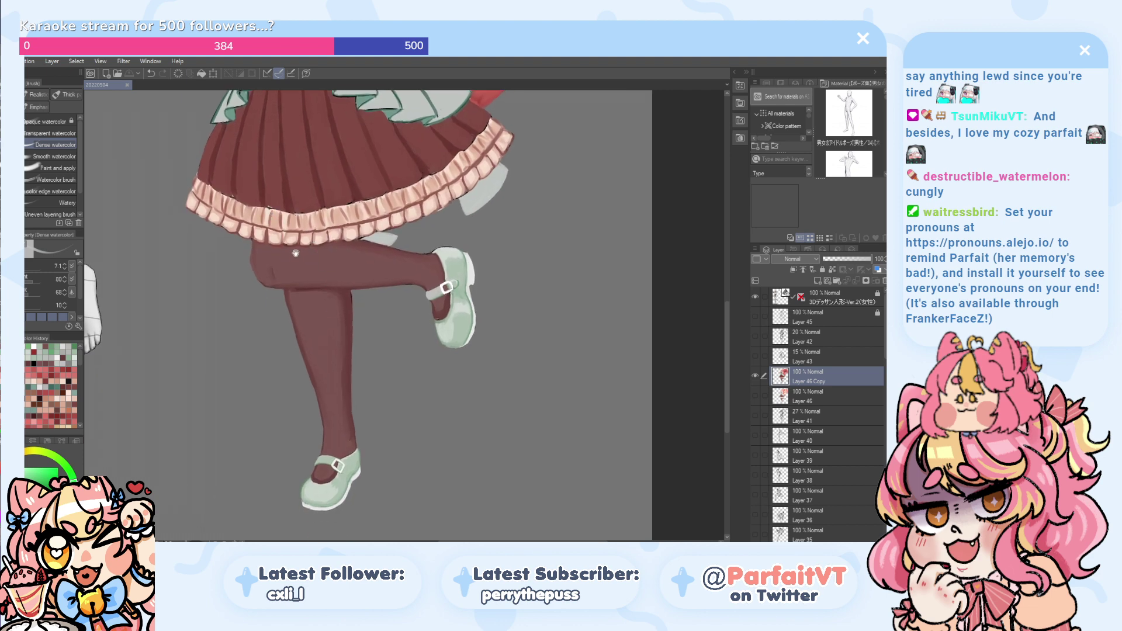
scroll(289, 251, "up", 7)
scroll(254, 339, "up", 3)
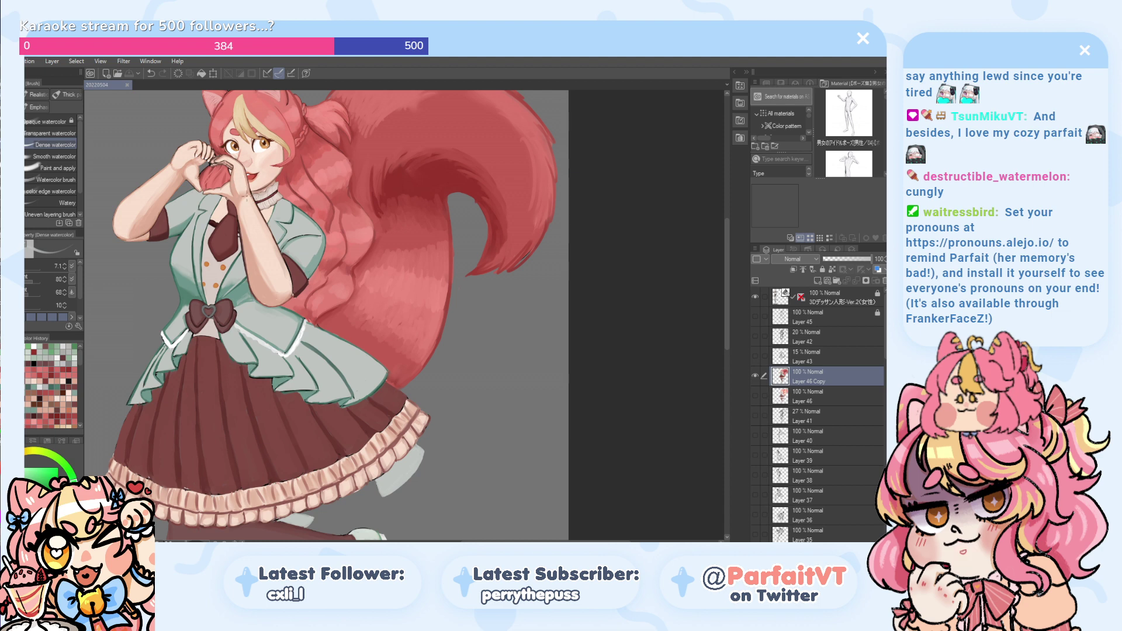
scroll(242, 174, "up", 1)
scroll(200, 379, "up", 1)
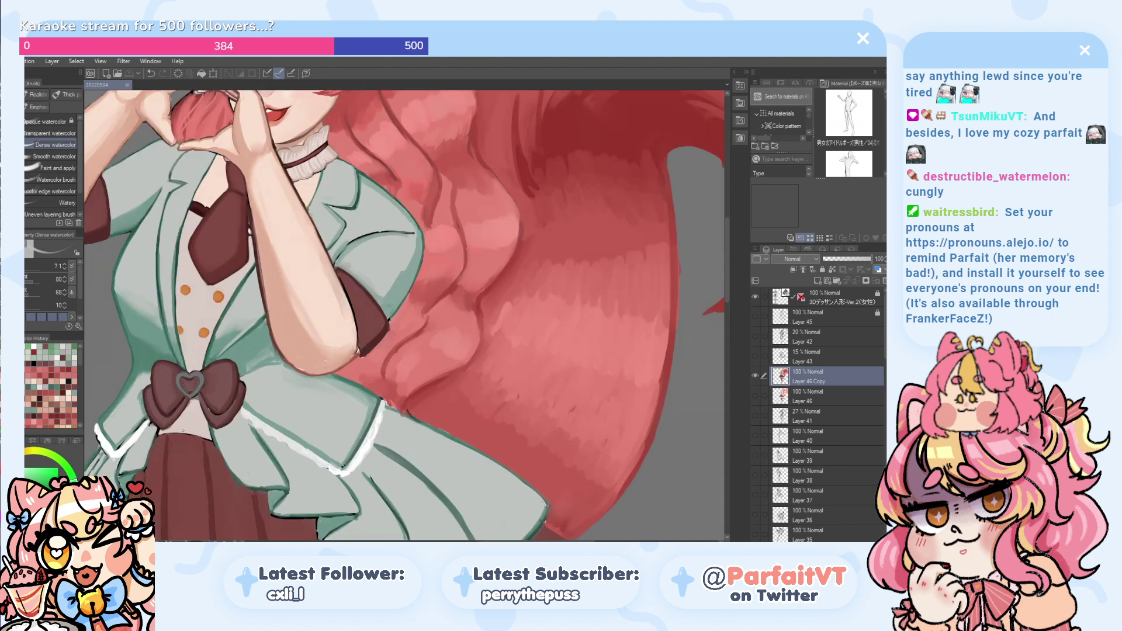
scroll(186, 427, "up", 1)
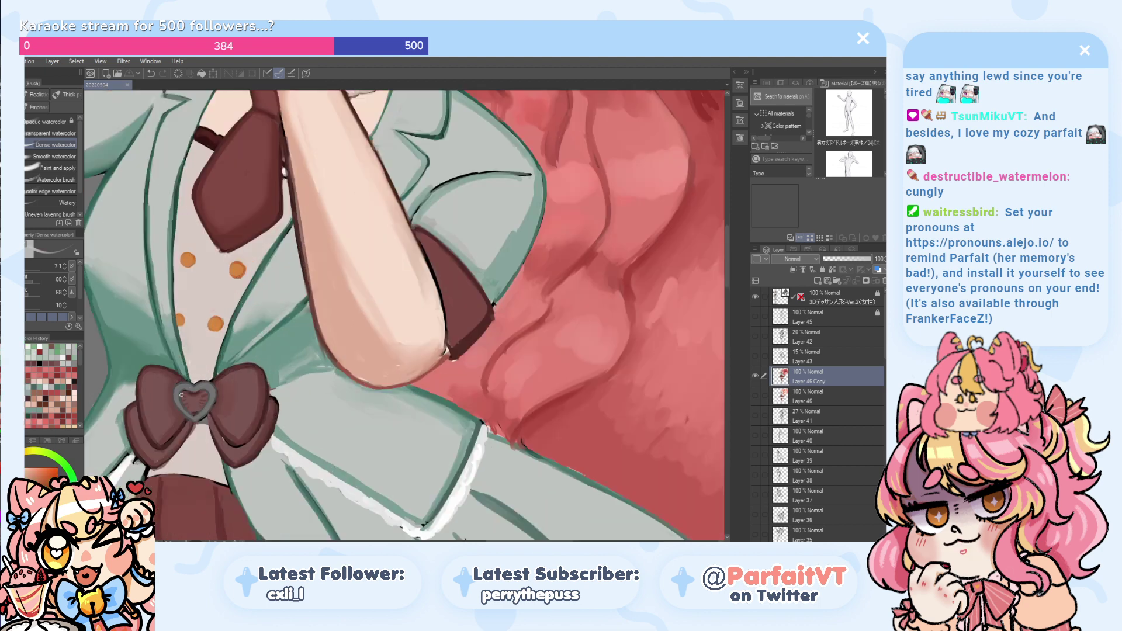
left_click_drag(226, 487, 178, 474)
key("ctrl+z")
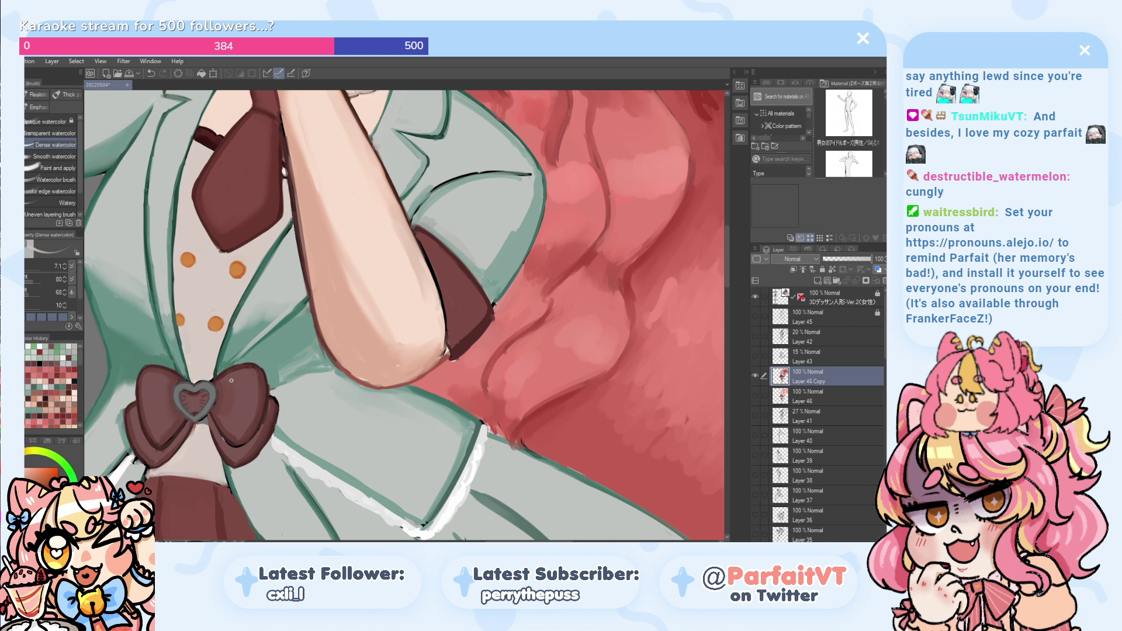
scroll(221, 474, "down", 6)
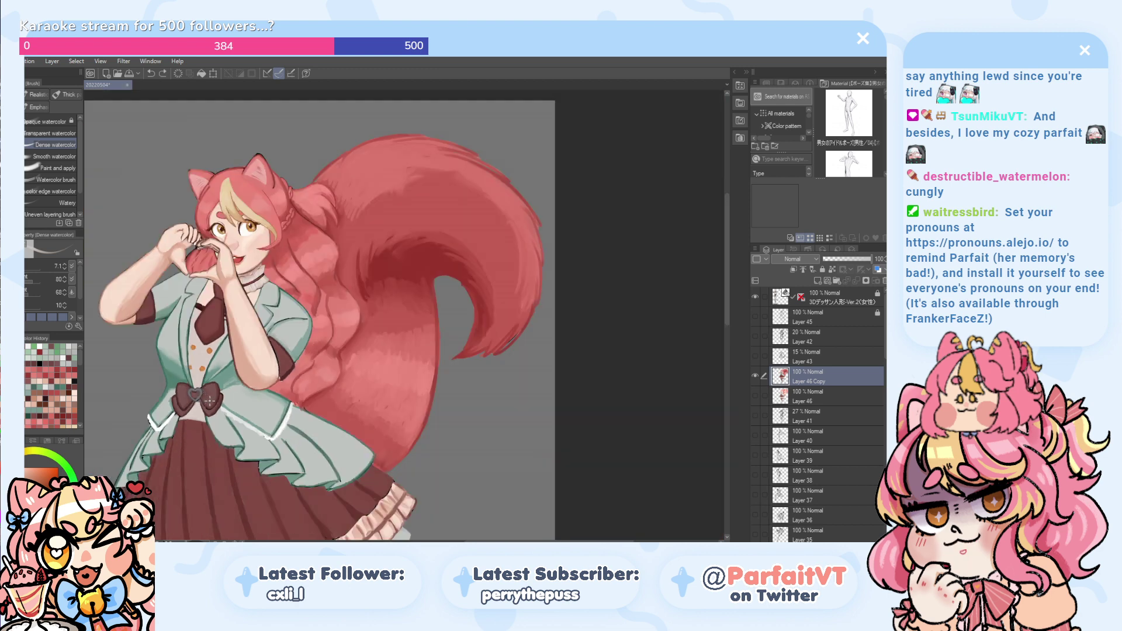
scroll(188, 407, "up", 2)
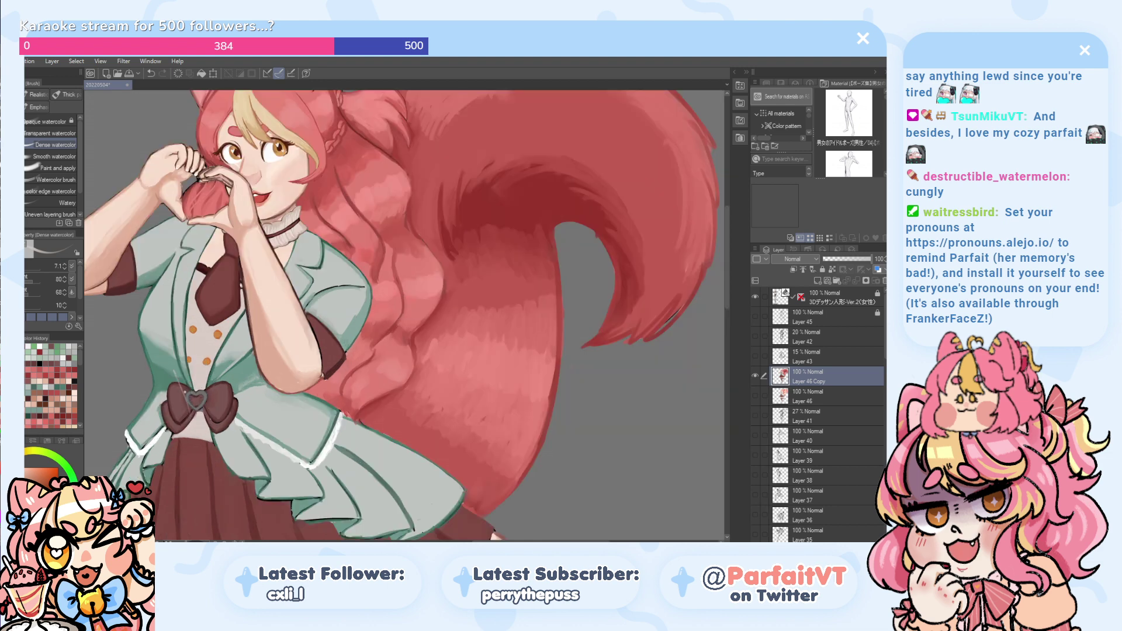
- Enlarge the Dense watercolor brush to 31.9 and start shading the larger grey-green fabric tail under the ruffled hem, undoing an unsatisfactory stroke
left_click_drag(249, 488, 167, 360)
left_click_drag(172, 407, 153, 352)
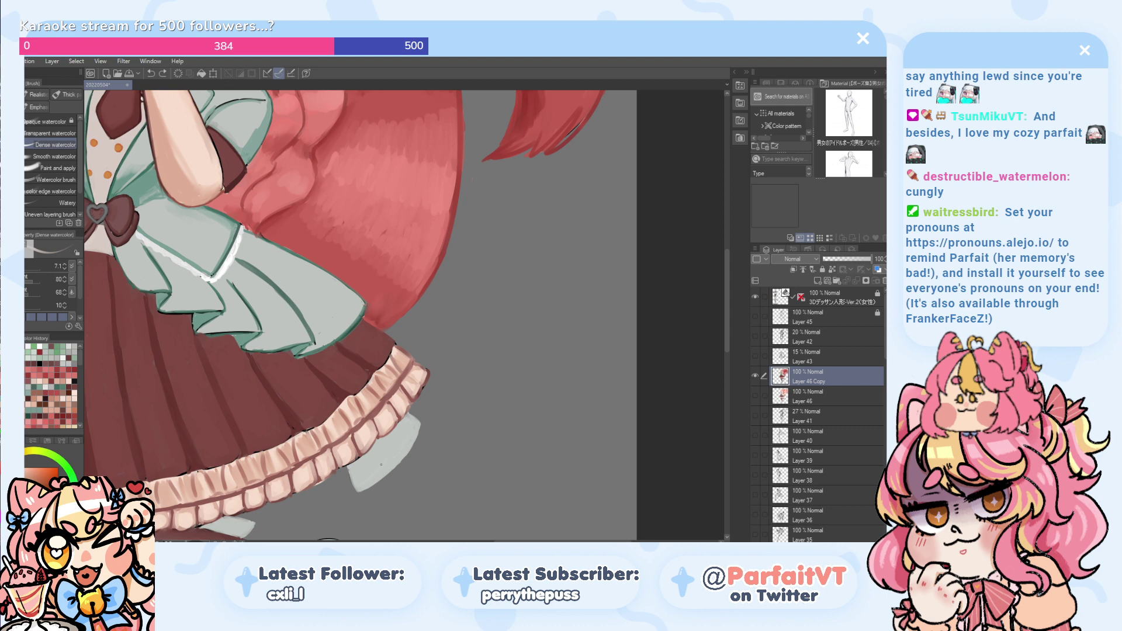
left_click(382, 465, "alt")
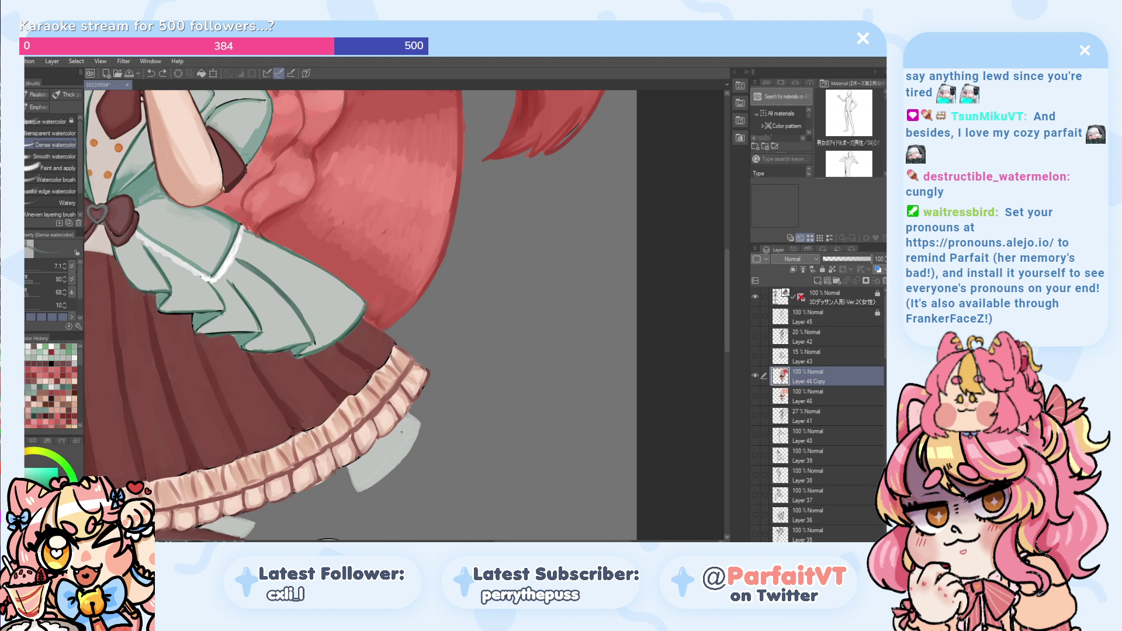
scroll(402, 432, "up", 1)
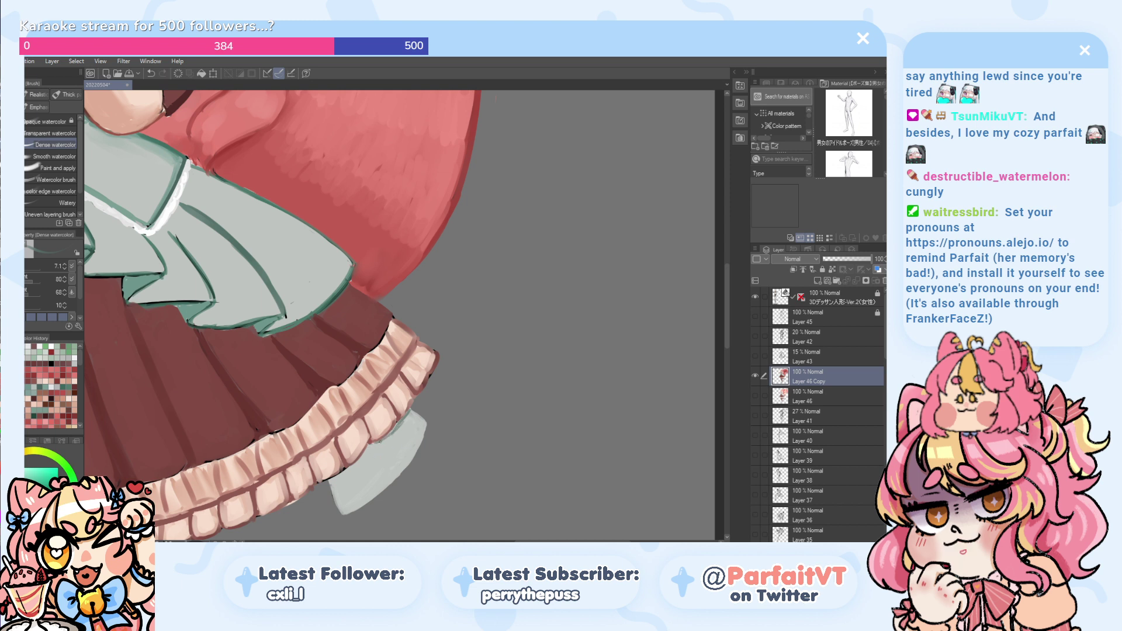
key("p")
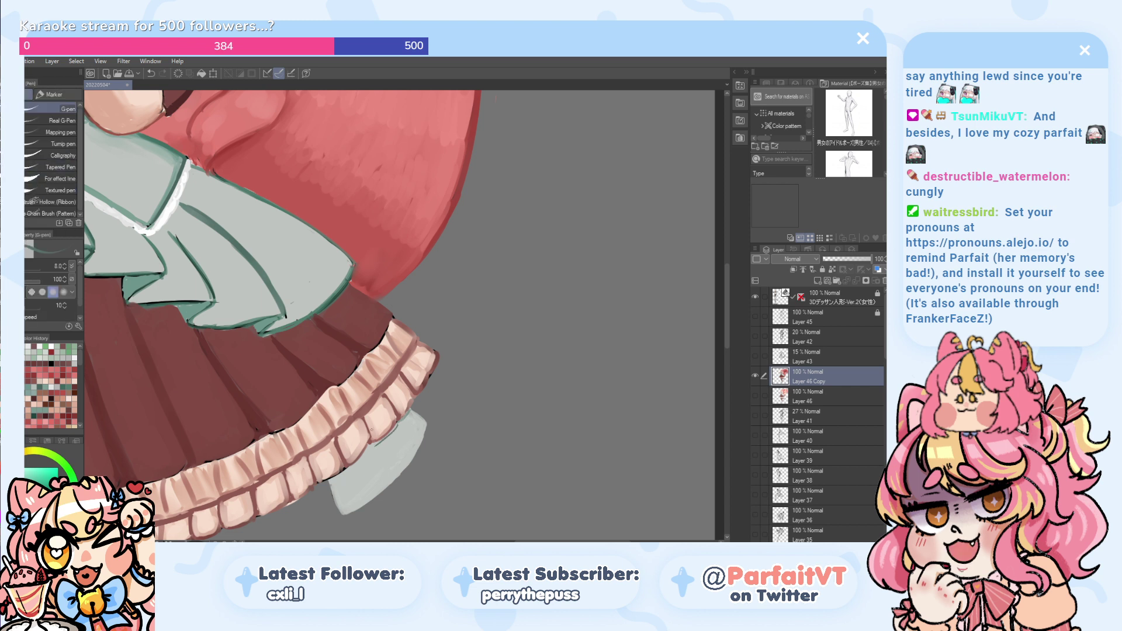
key("p")
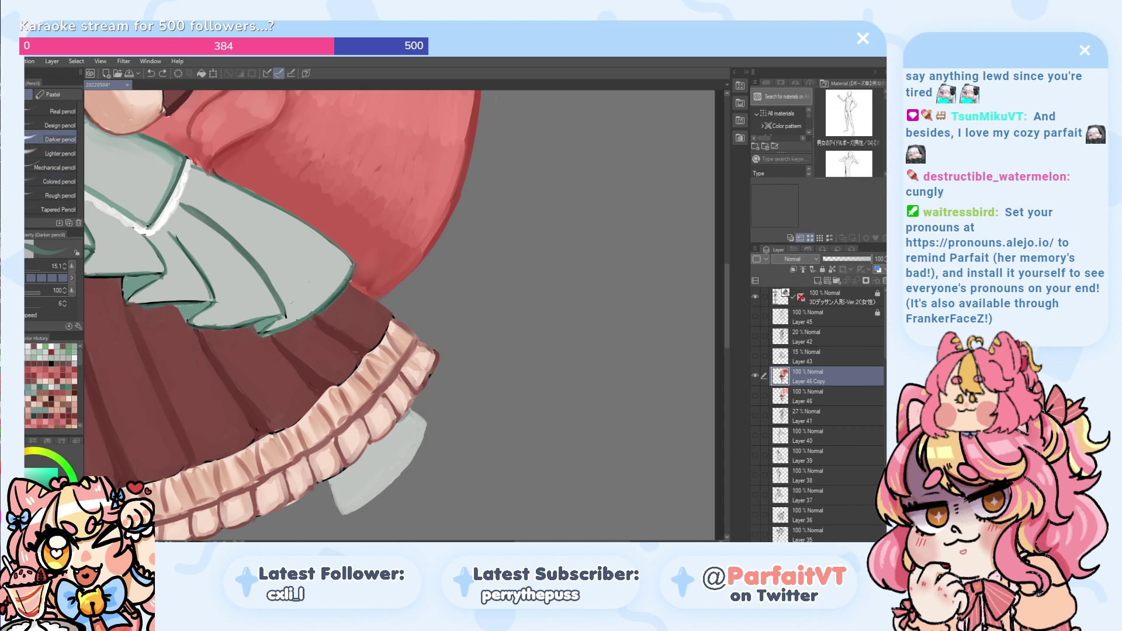
key("b")
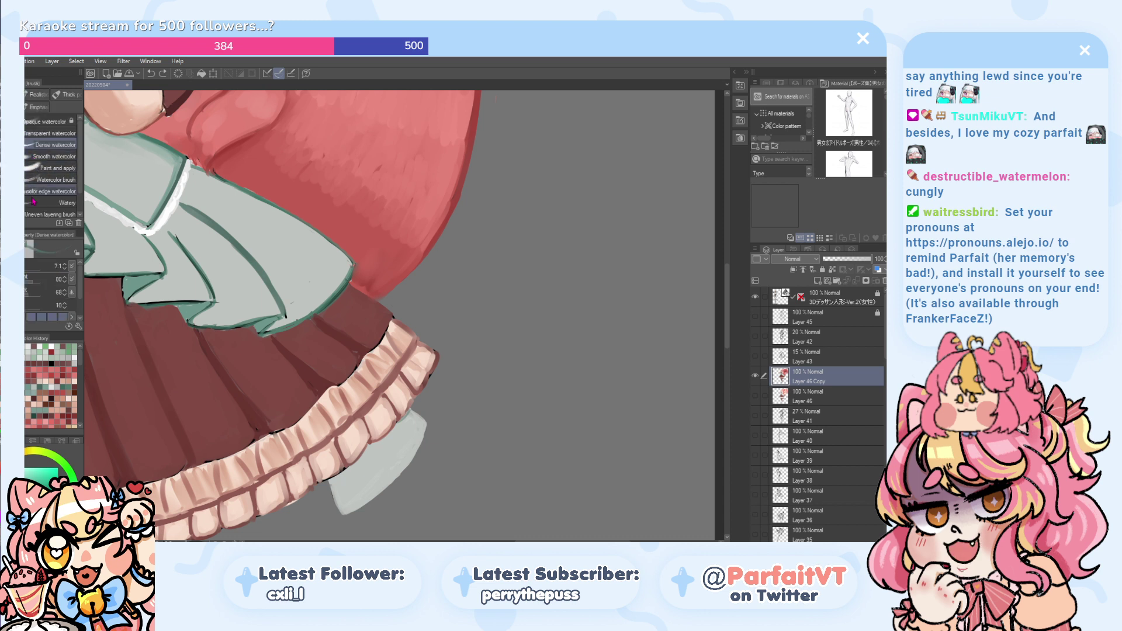
left_click(27, 269)
left_click(31, 269)
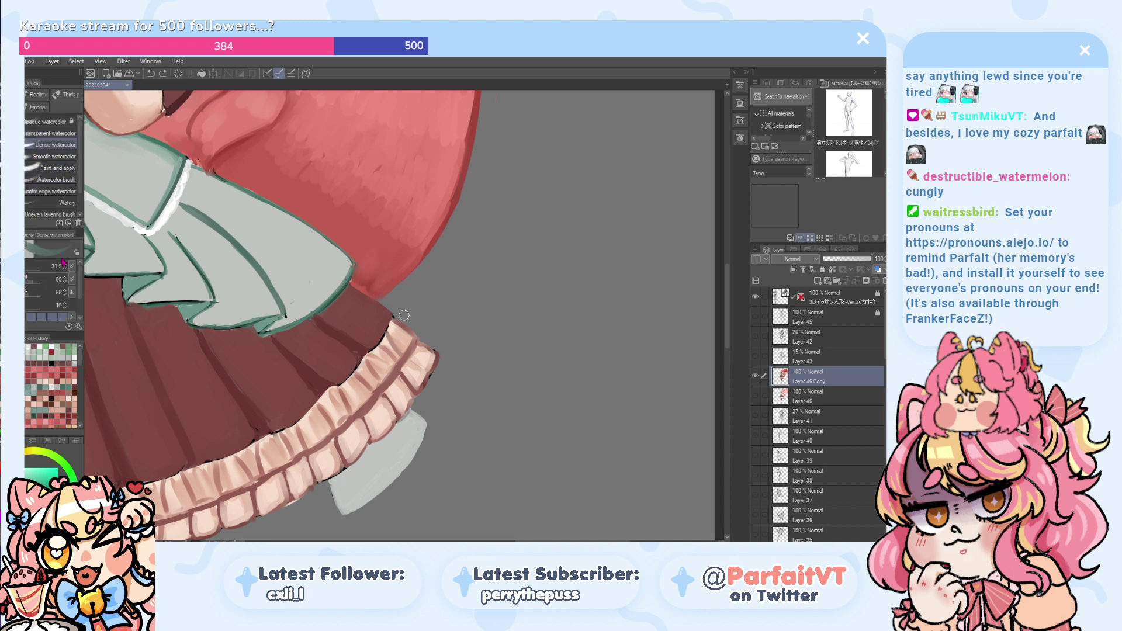
mouse_move(404, 416)
left_mouse_down()
mouse_move(335, 480)
mouse_move(368, 453)
left_mouse_up()
key("ctrl+z")
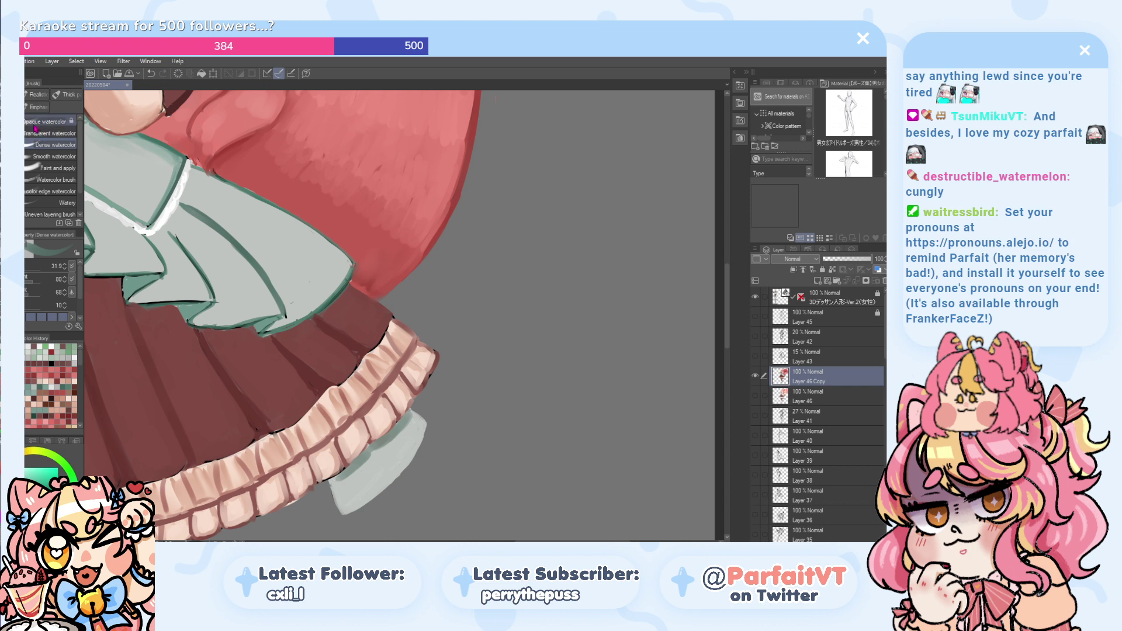
- Soften the shadow across the larger fabric tail with the Smooth watercolor brush, then return to Dense watercolor
left_click(54, 156)
mouse_move(419, 442)
left_mouse_down()
mouse_move(381, 459)
mouse_move(387, 448)
mouse_move(333, 488)
mouse_move(360, 461)
left_mouse_up()
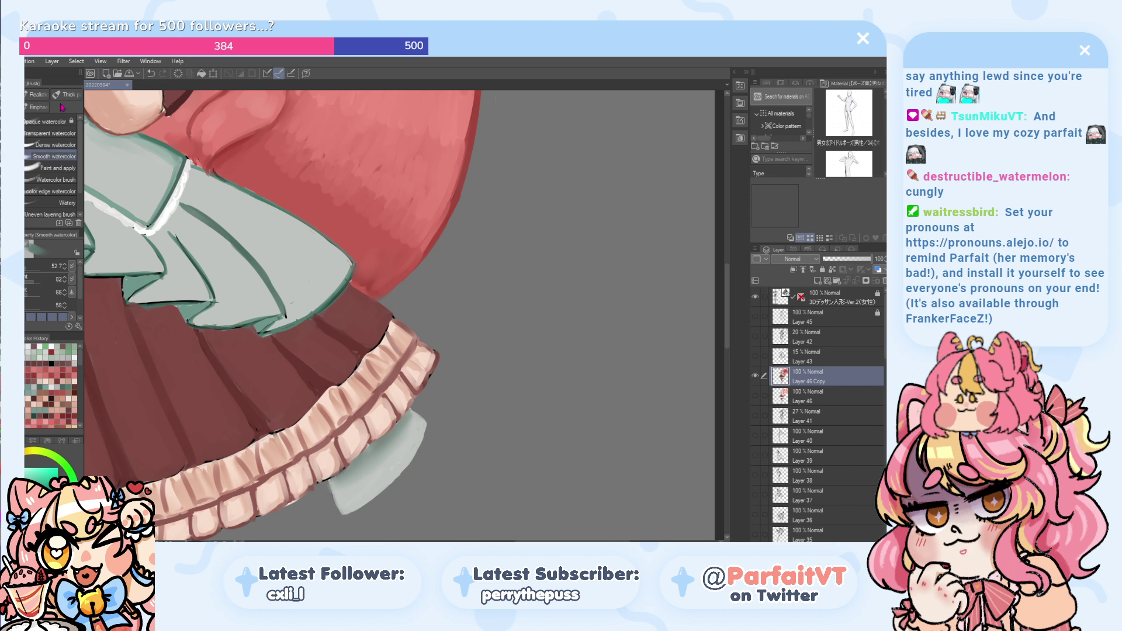
left_click(56, 145)
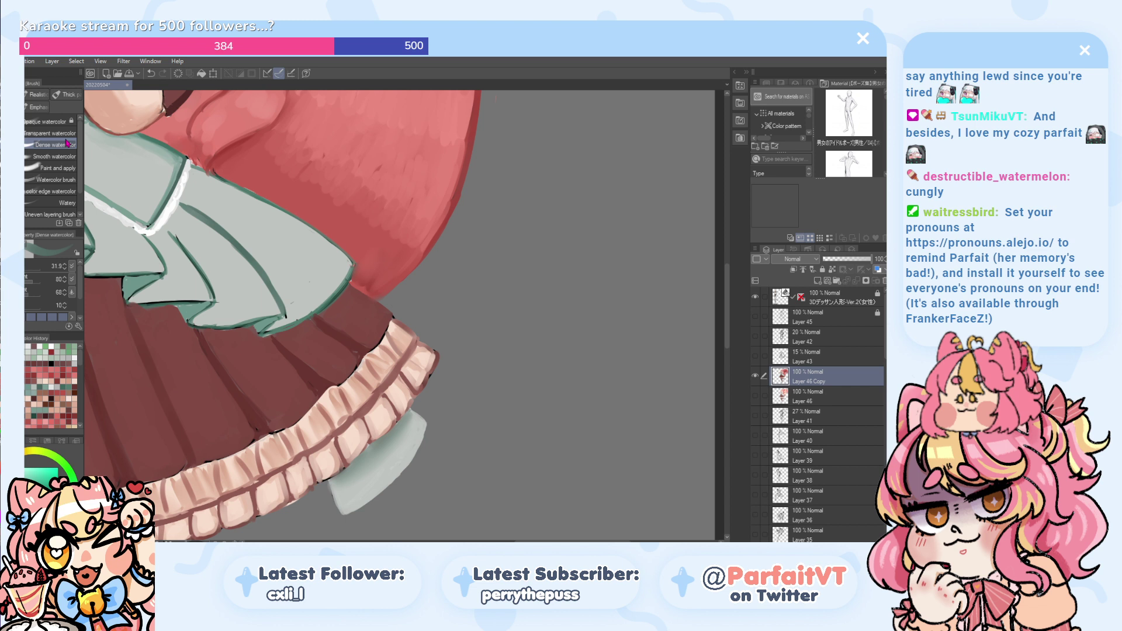
left_click(393, 422, "alt")
left_click_drag(393, 421, 394, 420)
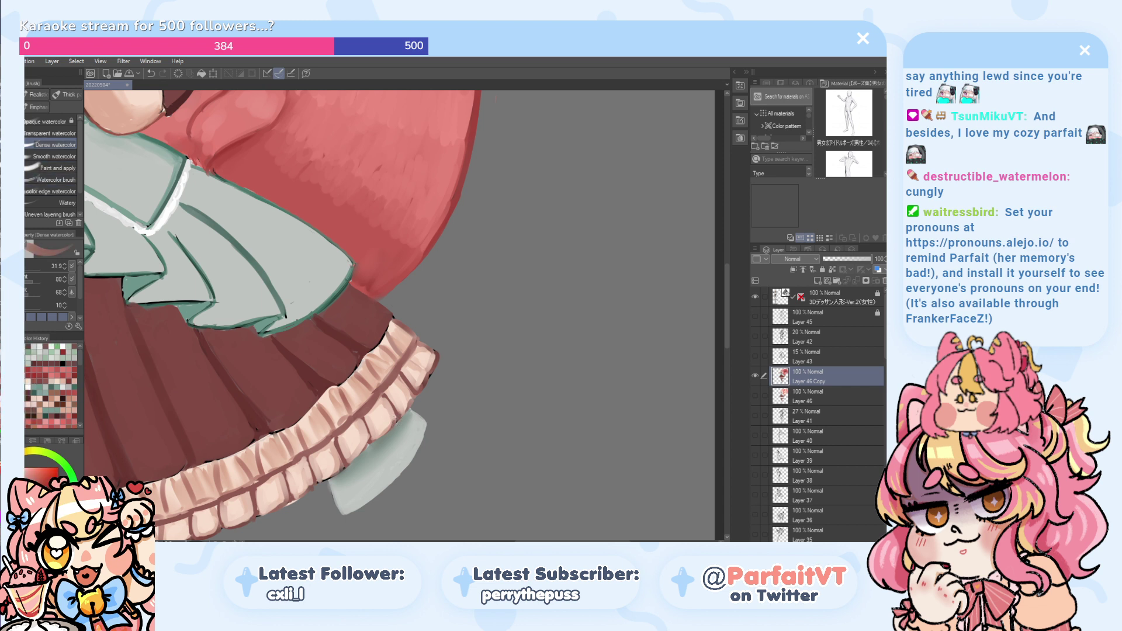
- Sample the fabric tail's colors and deepen the shadow beside the hem with Dense watercolor, undoing unsatisfactory strokes
key("p")
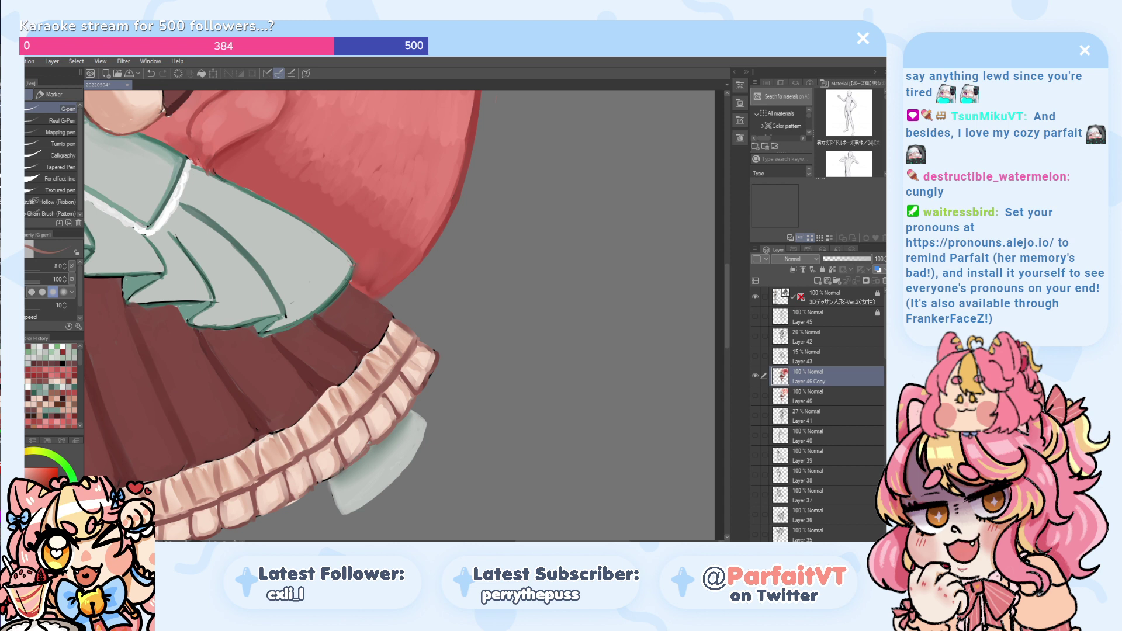
left_click(376, 444, "alt")
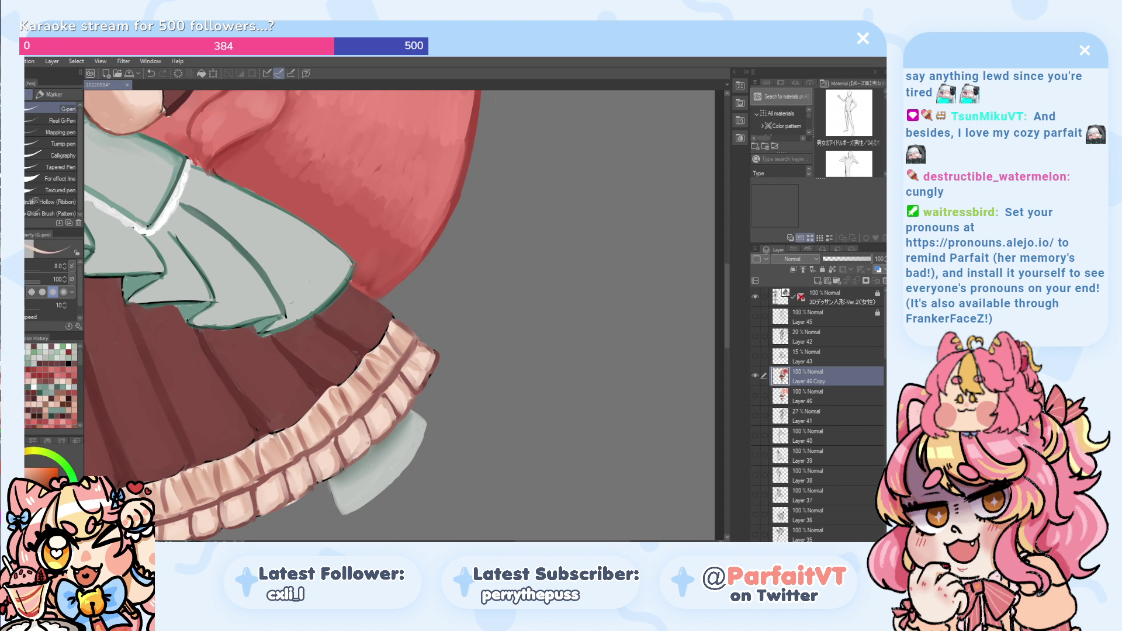
left_click(377, 443, "alt")
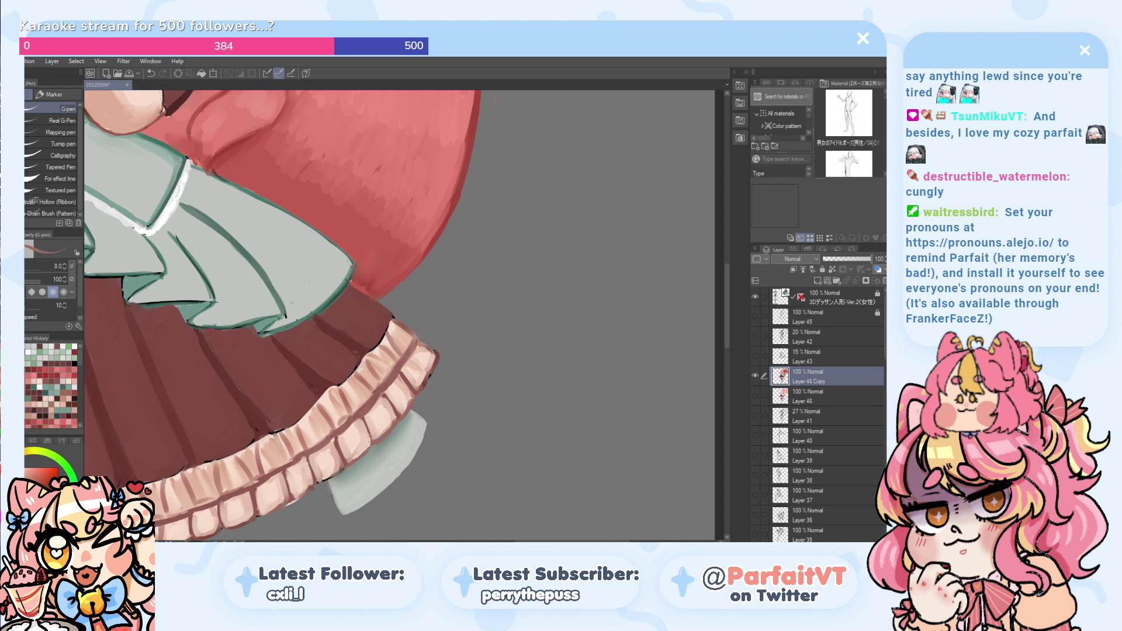
left_click(395, 437, "alt")
key("ctrl+z")
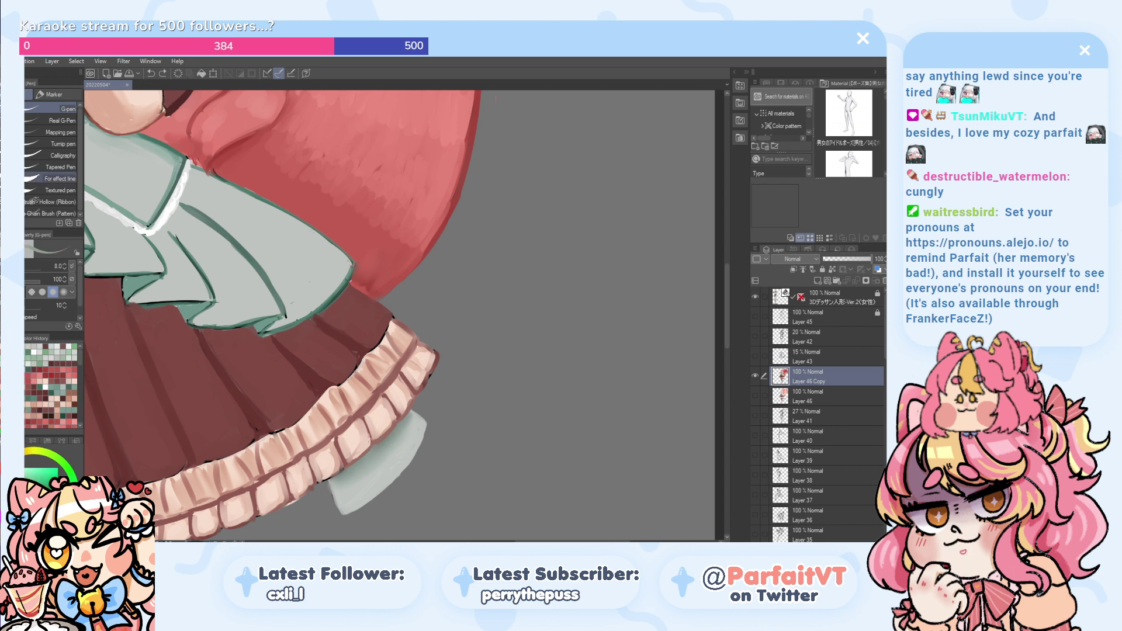
key("b")
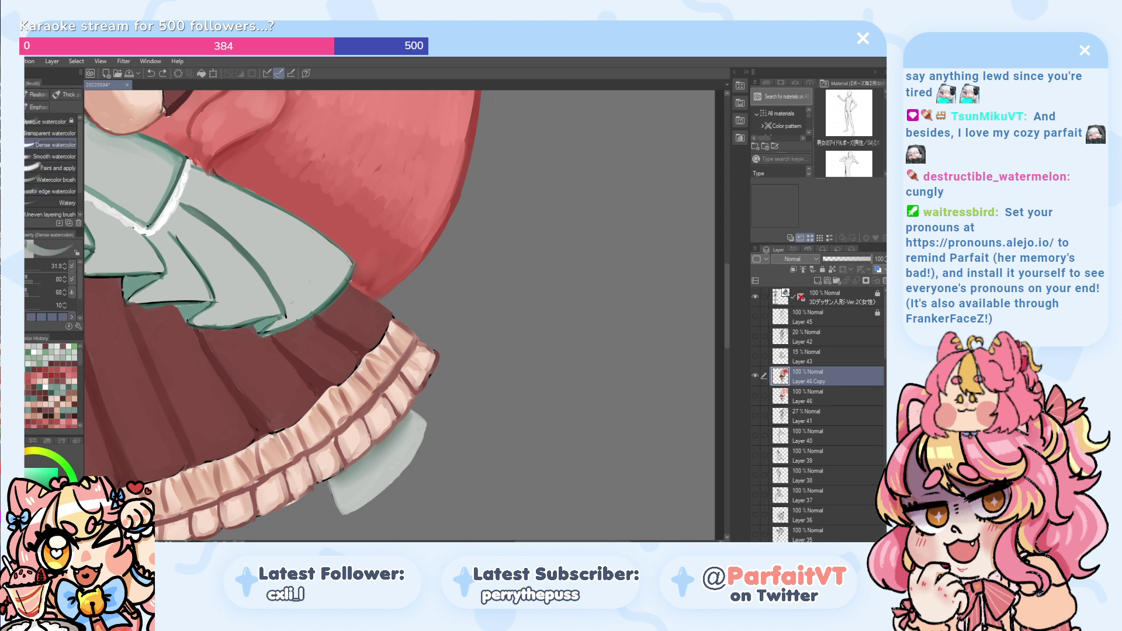
mouse_move(409, 428)
left_mouse_down()
mouse_move(352, 487)
mouse_move(383, 459)
mouse_move(345, 490)
left_mouse_up()
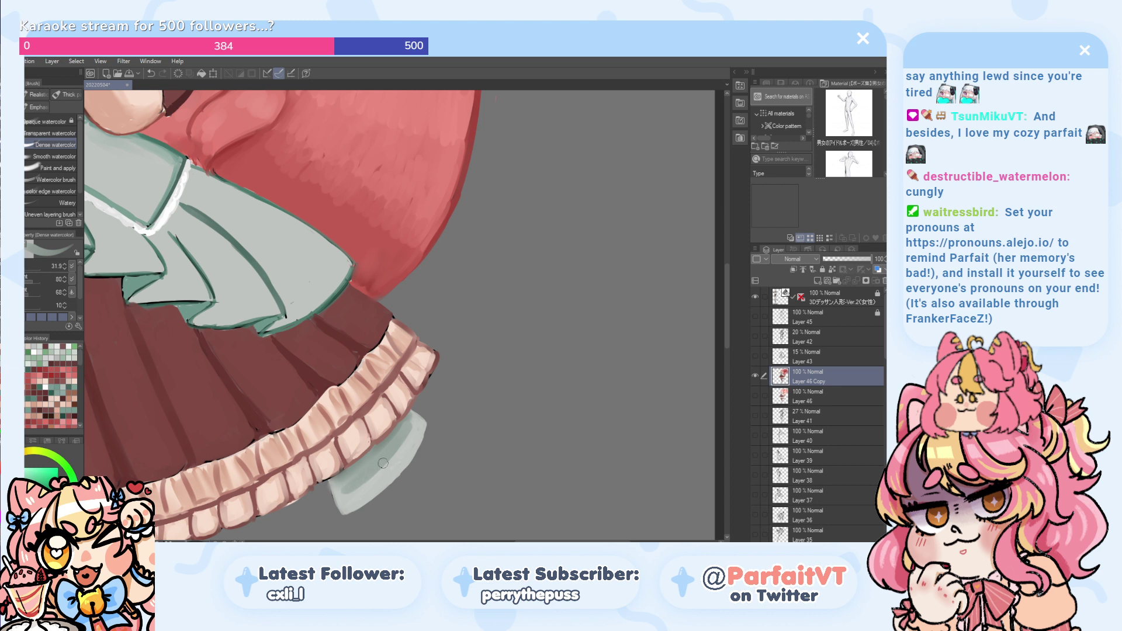
key("ctrl+z")
mouse_move(407, 433)
left_mouse_down()
mouse_move(386, 460)
mouse_move(411, 430)
mouse_move(343, 496)
mouse_move(404, 447)
mouse_move(365, 483)
left_mouse_up()
key("ctrl+z")
left_click(367, 469)
mouse_move(370, 462)
left_mouse_down()
mouse_move(364, 475)
mouse_move(331, 480)
left_mouse_up()
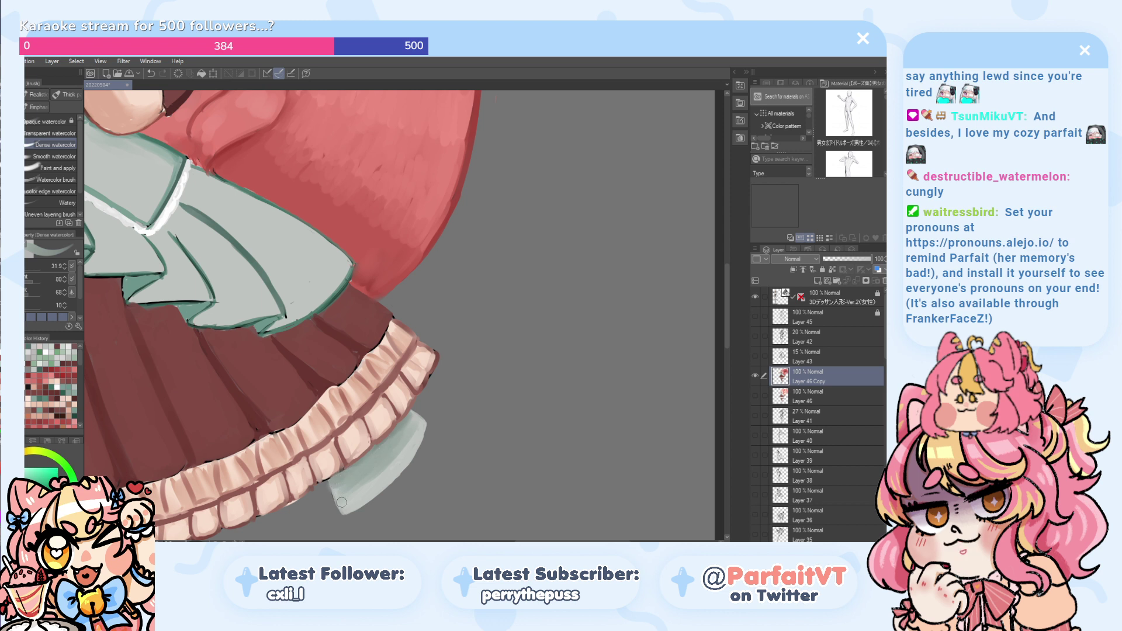
- Repaint the larger fabric tail's lower tip and outer edge in the sampled grey-green, undoing unsatisfactory strokes
mouse_move(343, 505)
left_mouse_down()
mouse_move(410, 452)
mouse_move(380, 487)
mouse_move(339, 513)
mouse_move(409, 452)
mouse_move(368, 498)
mouse_move(422, 429)
mouse_move(390, 474)
mouse_move(416, 428)
mouse_move(402, 436)
mouse_move(402, 415)
mouse_move(385, 465)
mouse_move(356, 495)
mouse_move(401, 439)
left_mouse_up()
key("ctrl+z")
left_click(370, 483, "alt")
key("ctrl+z")
mouse_move(372, 489)
left_mouse_down()
mouse_move(414, 437)
mouse_move(345, 506)
mouse_move(424, 426)
mouse_move(381, 484)
mouse_move(358, 502)
mouse_move(408, 438)
mouse_move(347, 511)
mouse_move(415, 432)
mouse_move(395, 467)
mouse_move(413, 434)
mouse_move(347, 506)
left_mouse_up()
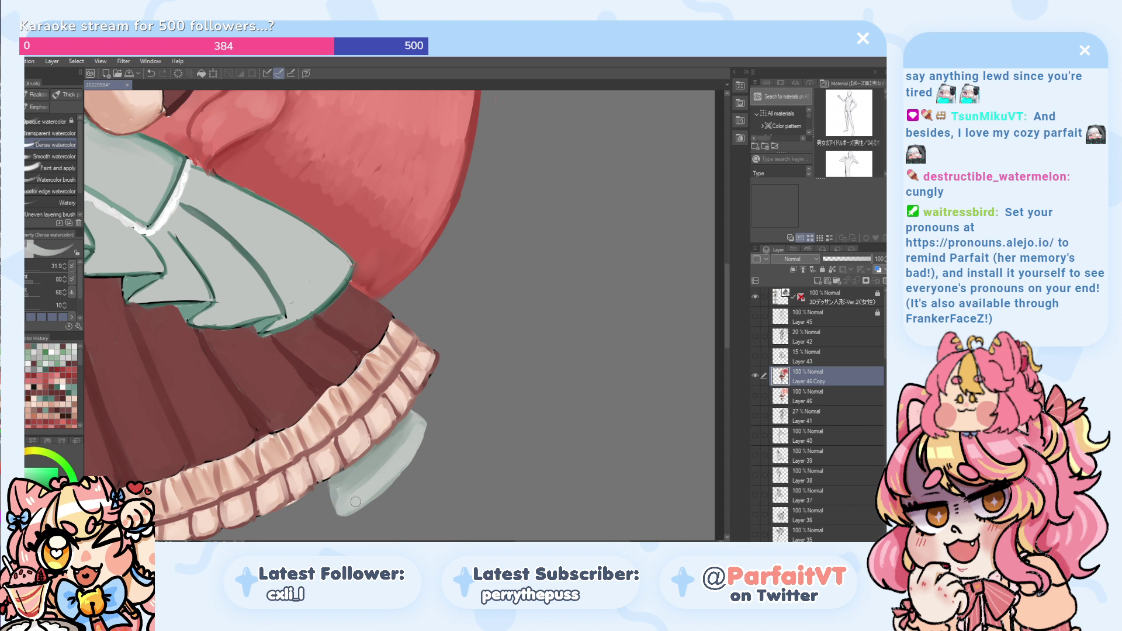
left_click_drag(357, 504, 431, 432)
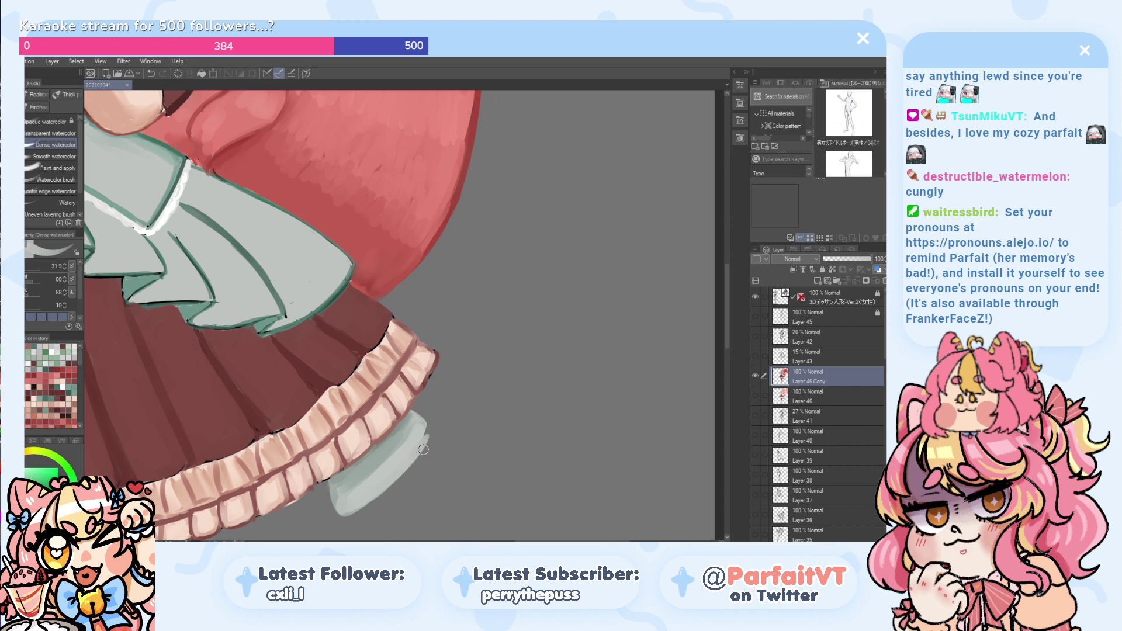
key("ctrl+z")
mouse_move(390, 473)
left_mouse_down()
mouse_move(410, 453)
mouse_move(390, 472)
mouse_move(425, 432)
left_mouse_up()
- Resample the tail's tone, paint a darker diagonal band down its middle and blend it with Smooth watercolor
key("p")
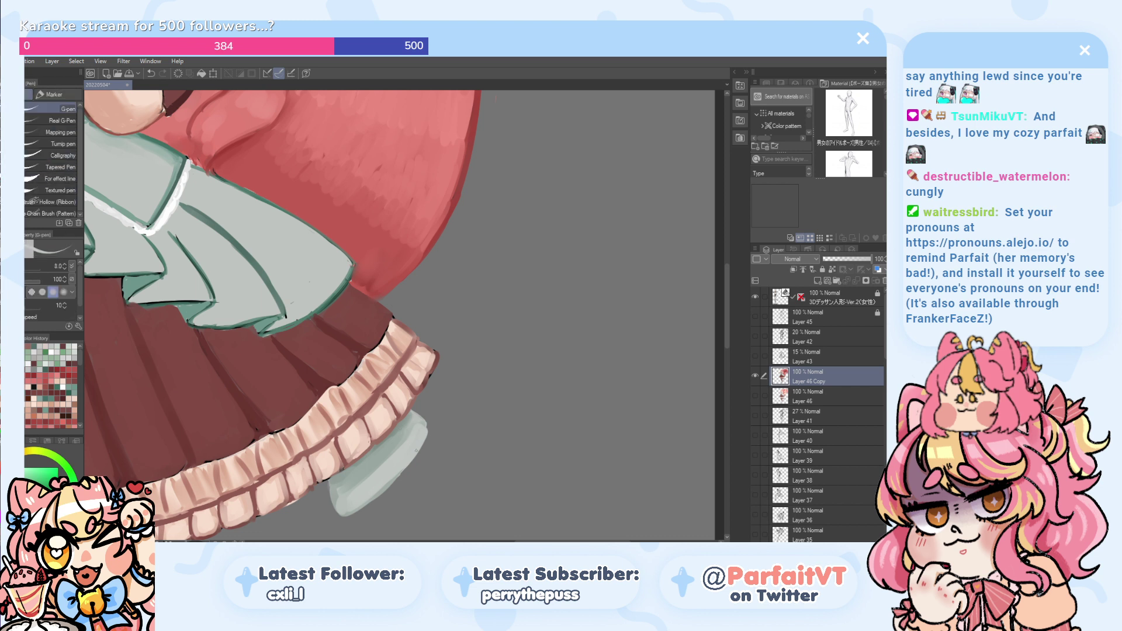
left_click(402, 448, "alt")
key("b")
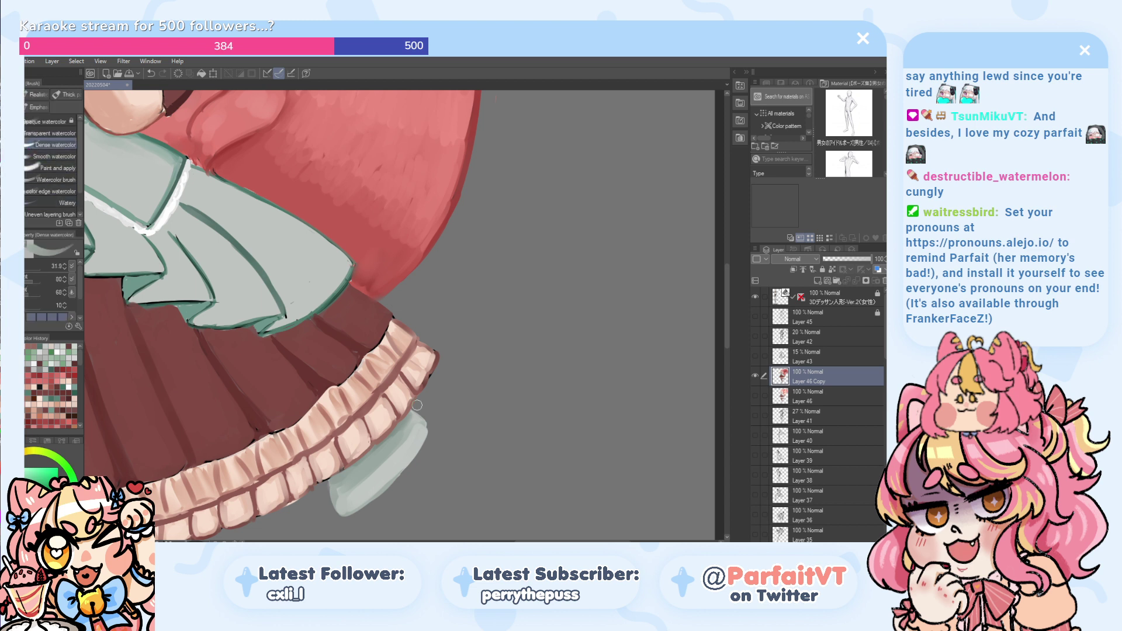
left_click_drag(395, 441, 348, 493)
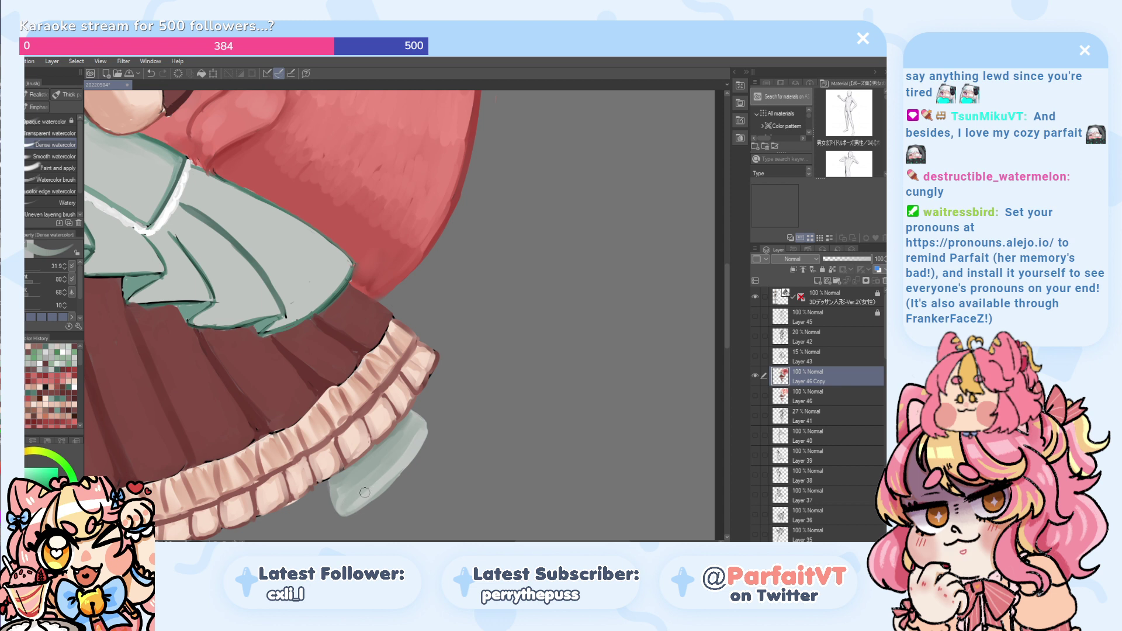
left_click(54, 156)
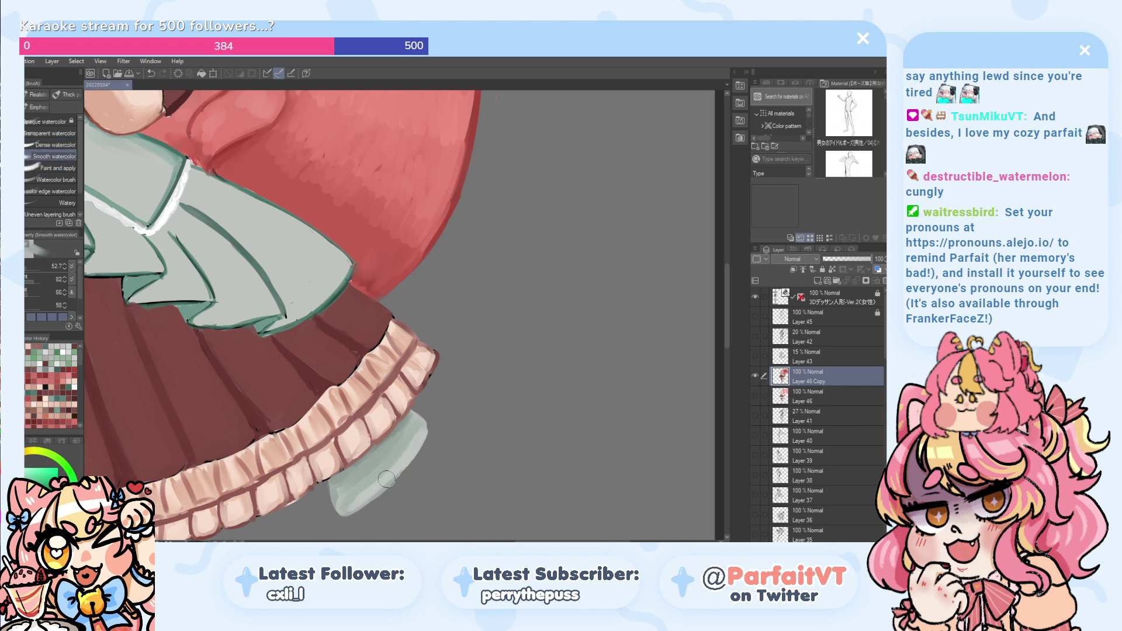
- Paint a lighter sampled tone along the larger fabric tail's outer edge down to its tip with Dense watercolor
left_click(27, 148)
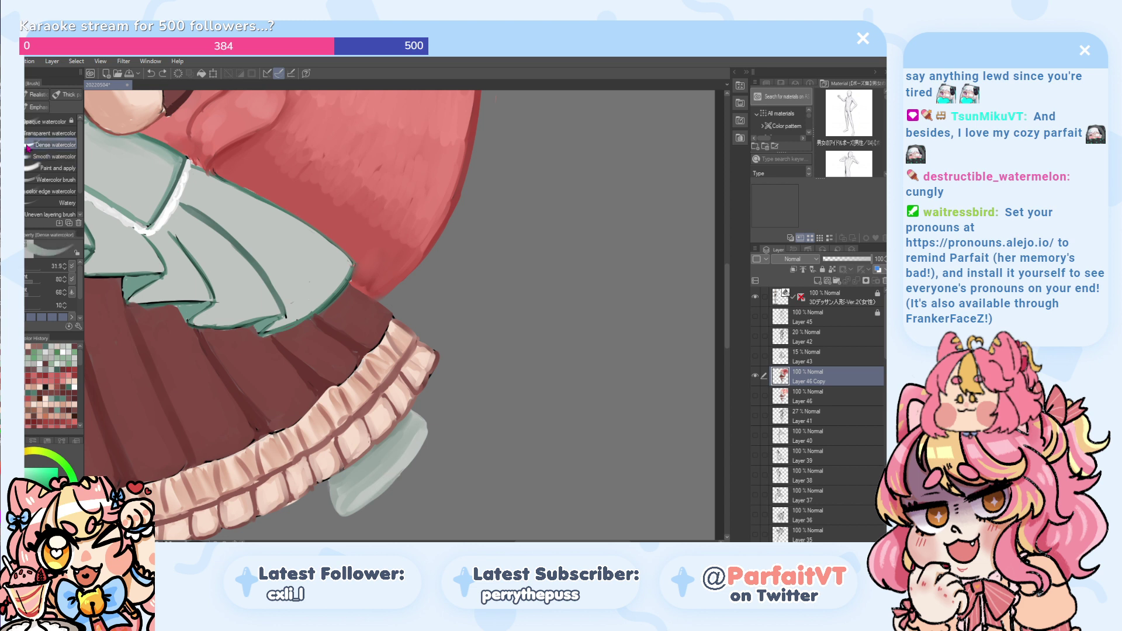
left_click(422, 441, "alt")
mouse_move(422, 434)
left_mouse_down()
mouse_move(381, 489)
mouse_move(397, 477)
mouse_move(413, 450)
mouse_move(344, 512)
left_mouse_up()
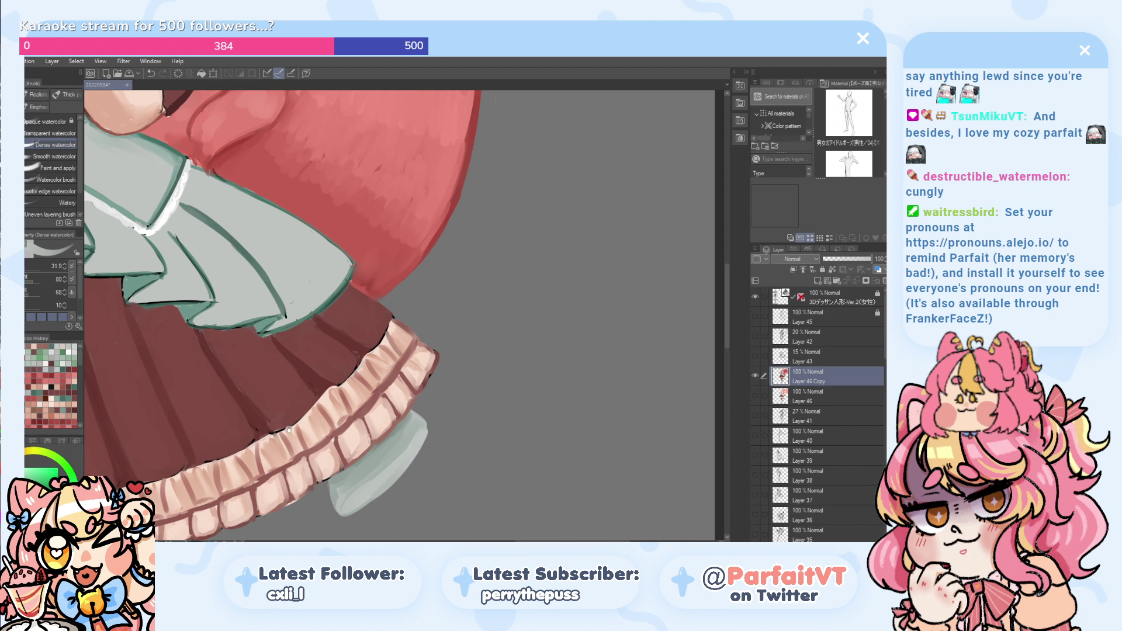
- Sample grey-green tones and paint the small fabric piece above the raised leg with Dense watercolor, undoing the first stroke
left_click_drag(284, 529, 323, 374)
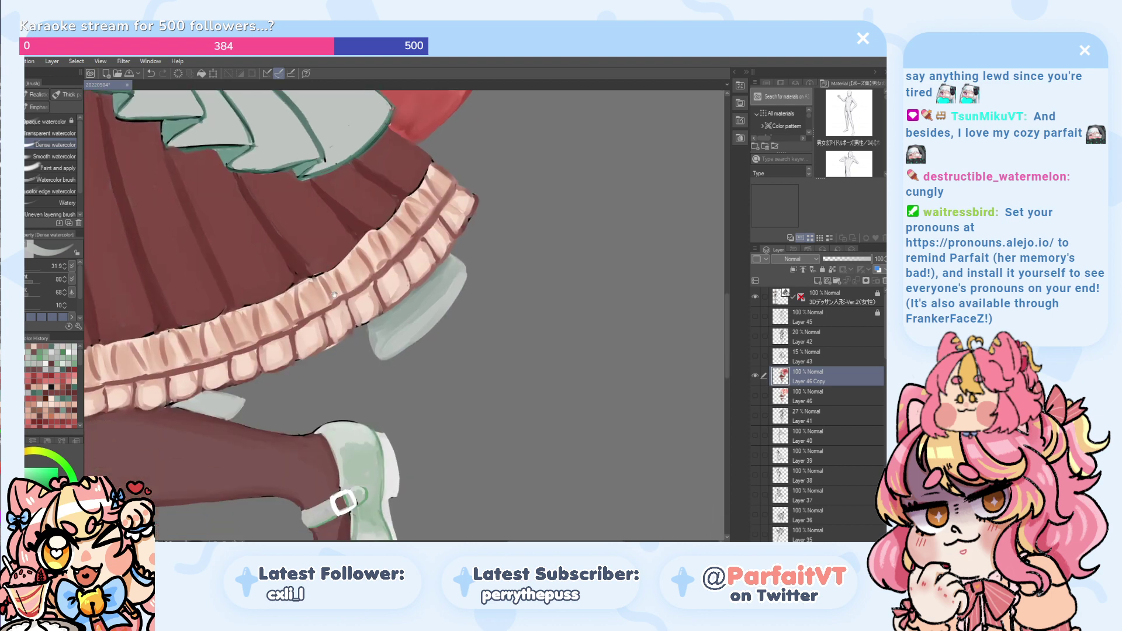
left_click(411, 316, "alt")
mouse_move(232, 400)
left_mouse_down()
mouse_move(211, 401)
mouse_move(236, 403)
left_mouse_up()
key("ctrl+z")
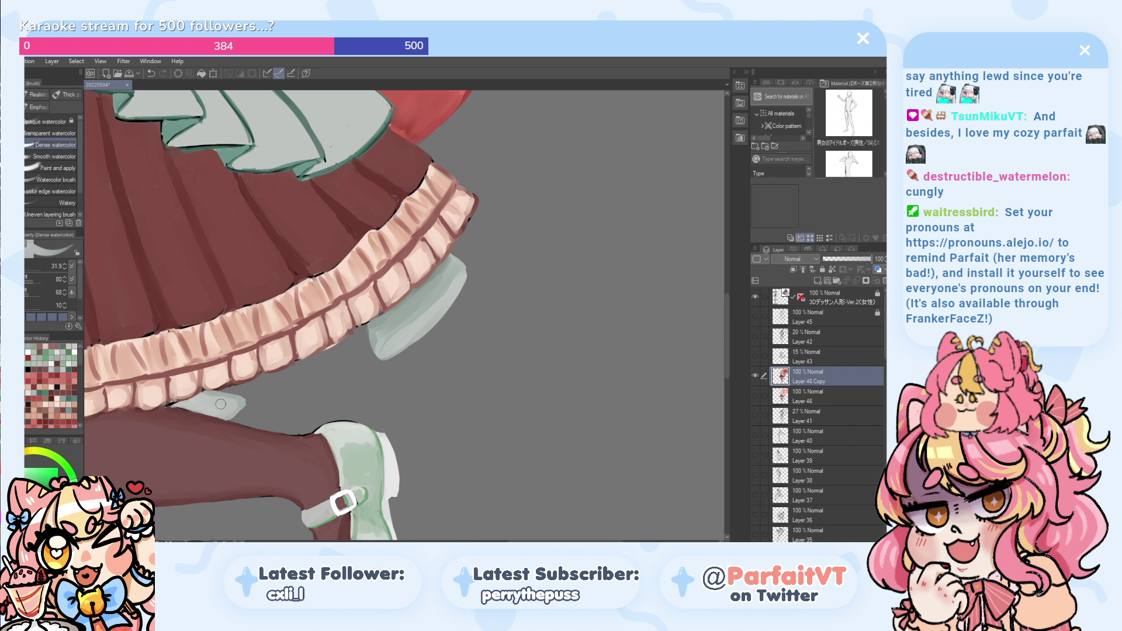
left_click(239, 402, "alt")
left_click_drag(240, 402, 236, 404)
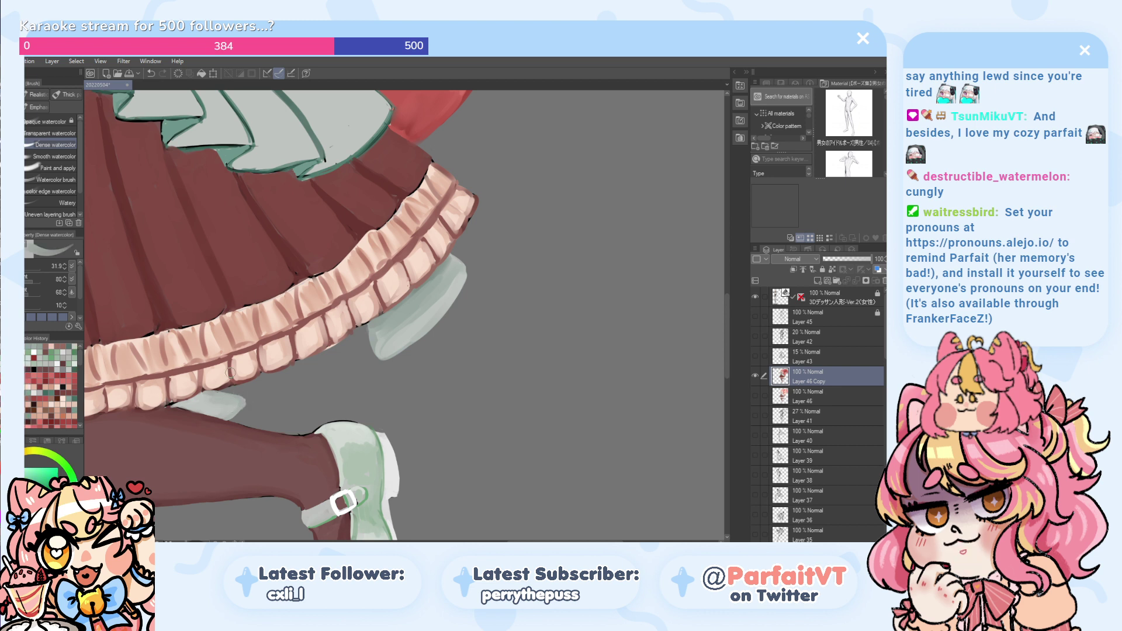
key("p")
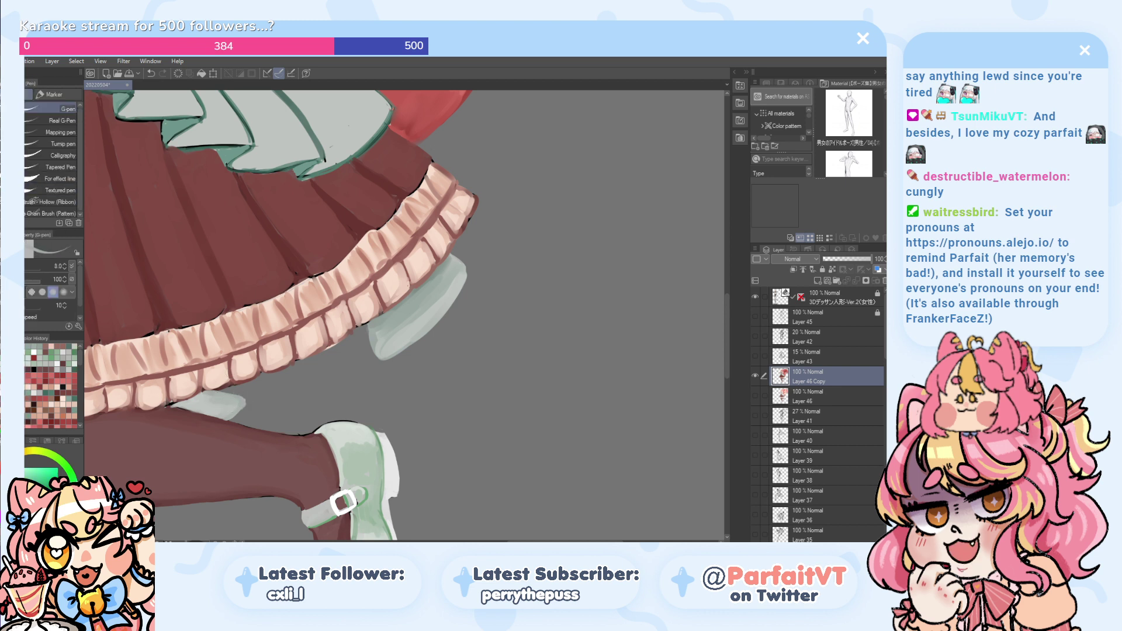
key("b")
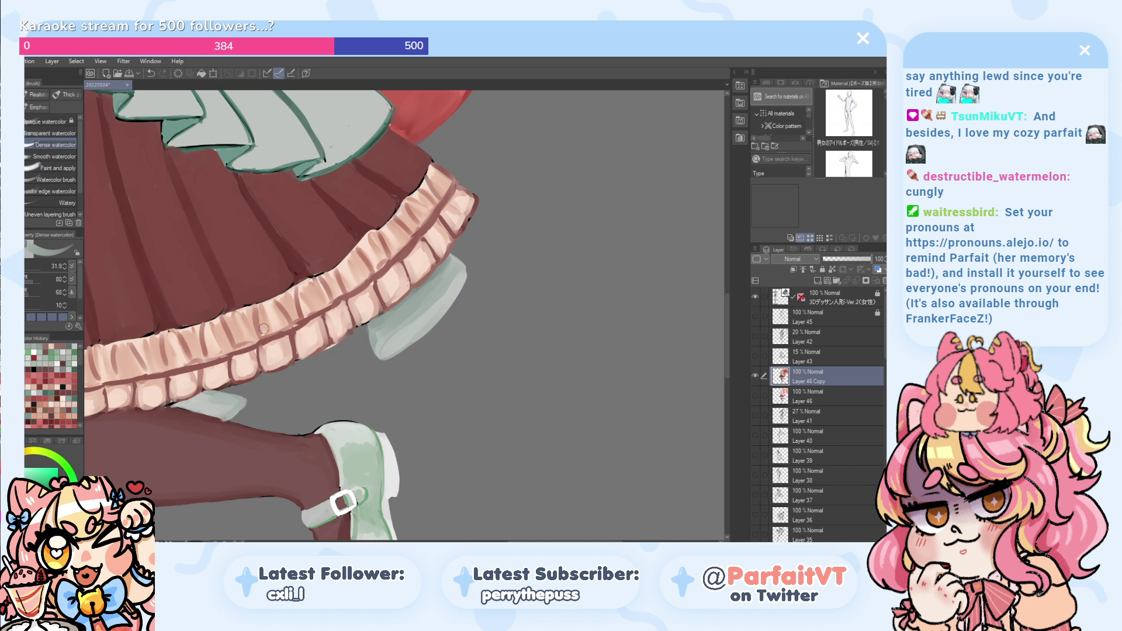
- Sample the larger fabric tail's darker grey-green and shade the small piece's inner end under the hem with Dense watercolor
left_click(231, 423, "alt")
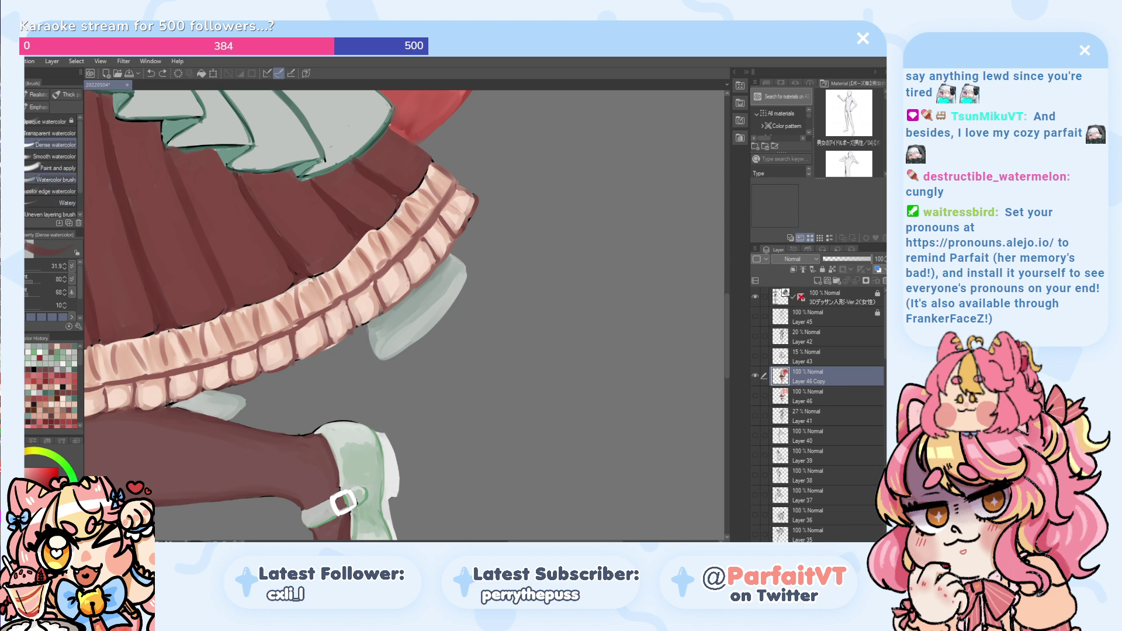
key("p")
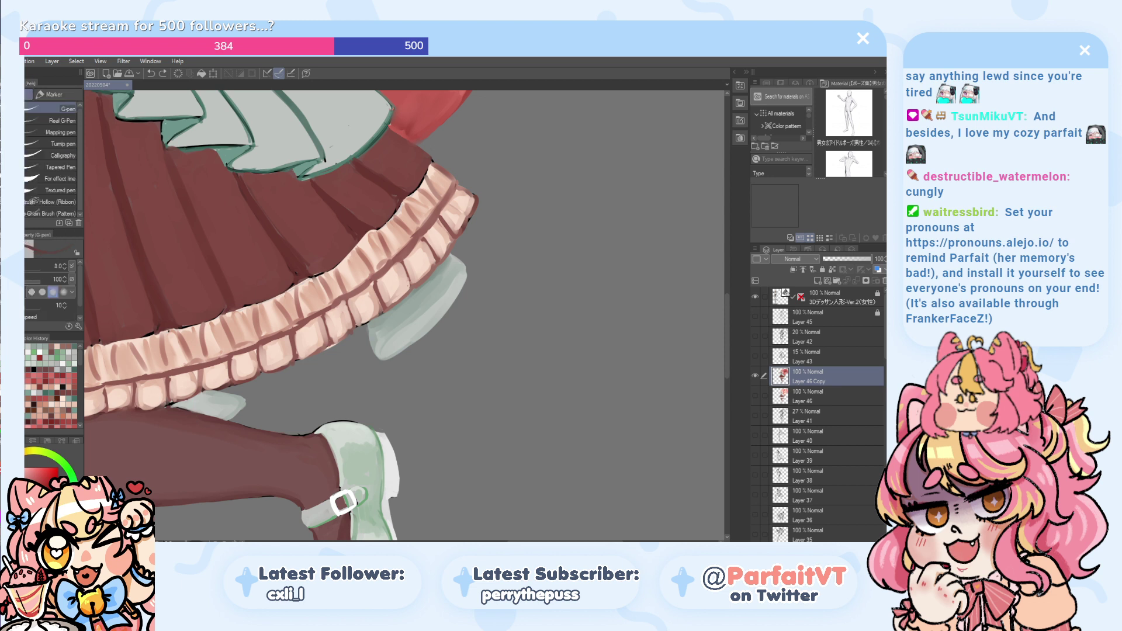
key("b")
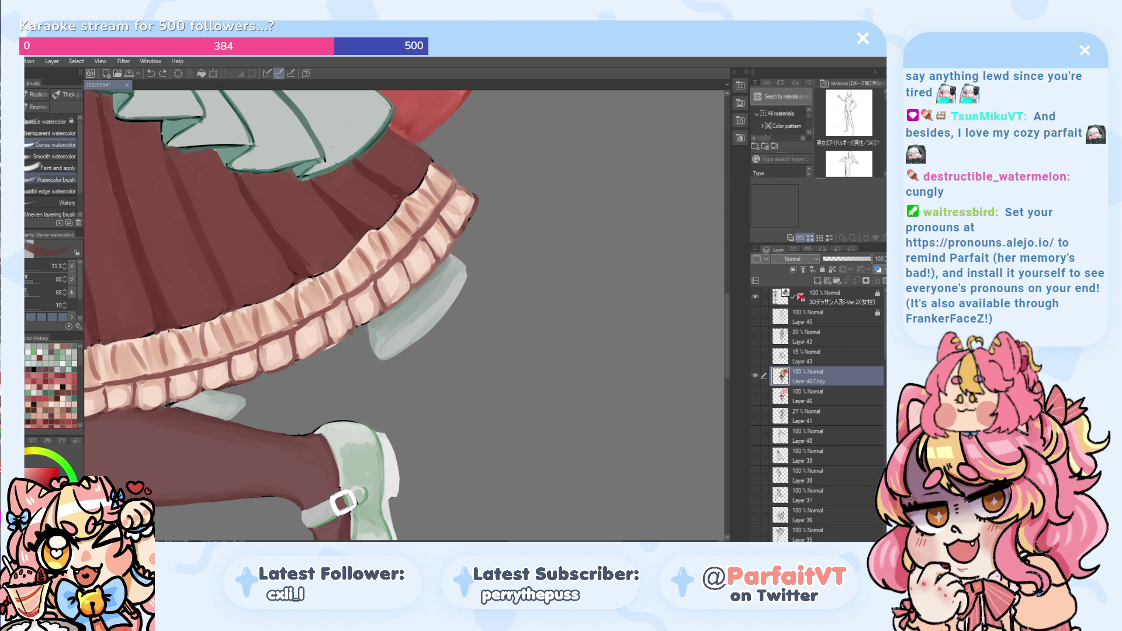
left_click(443, 270, "alt")
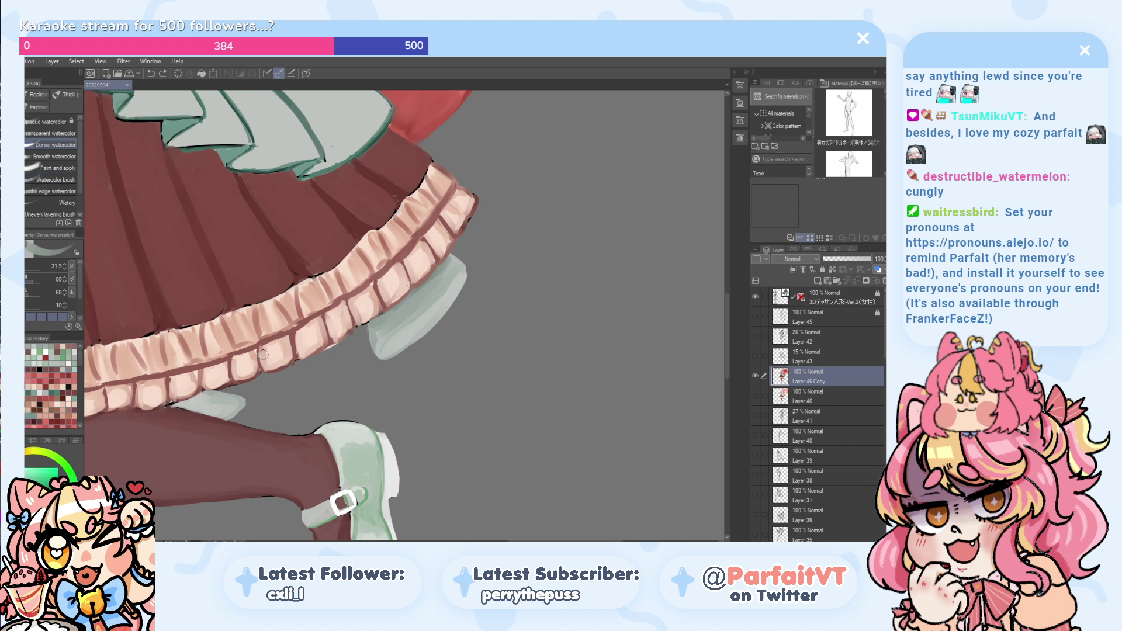
left_click_drag(198, 397, 184, 402)
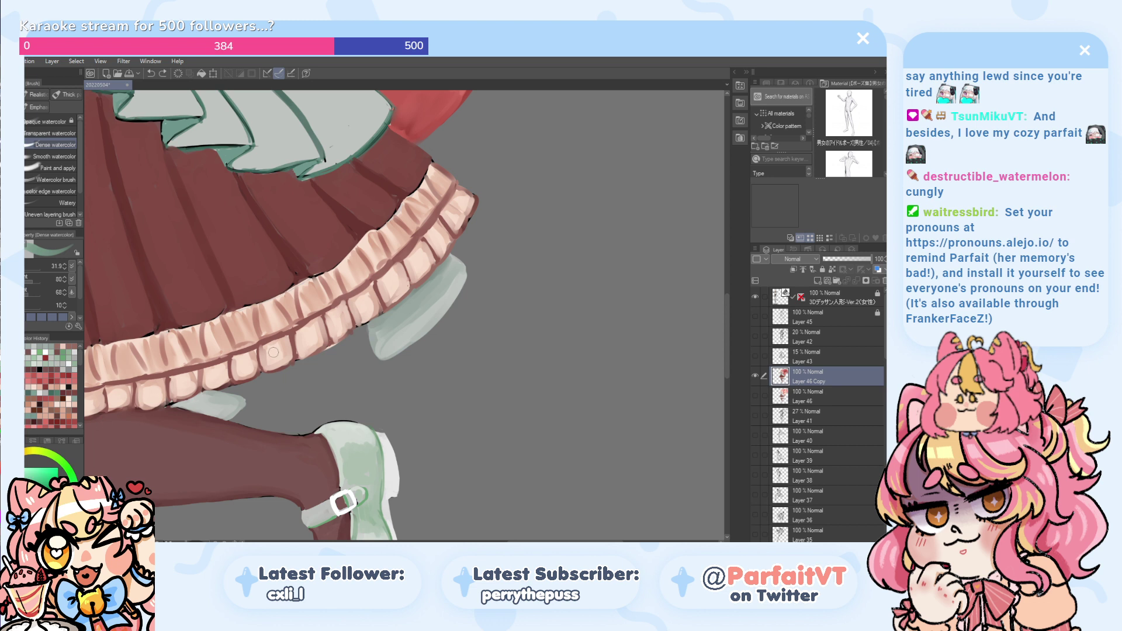
left_click_drag(188, 406, 197, 400)
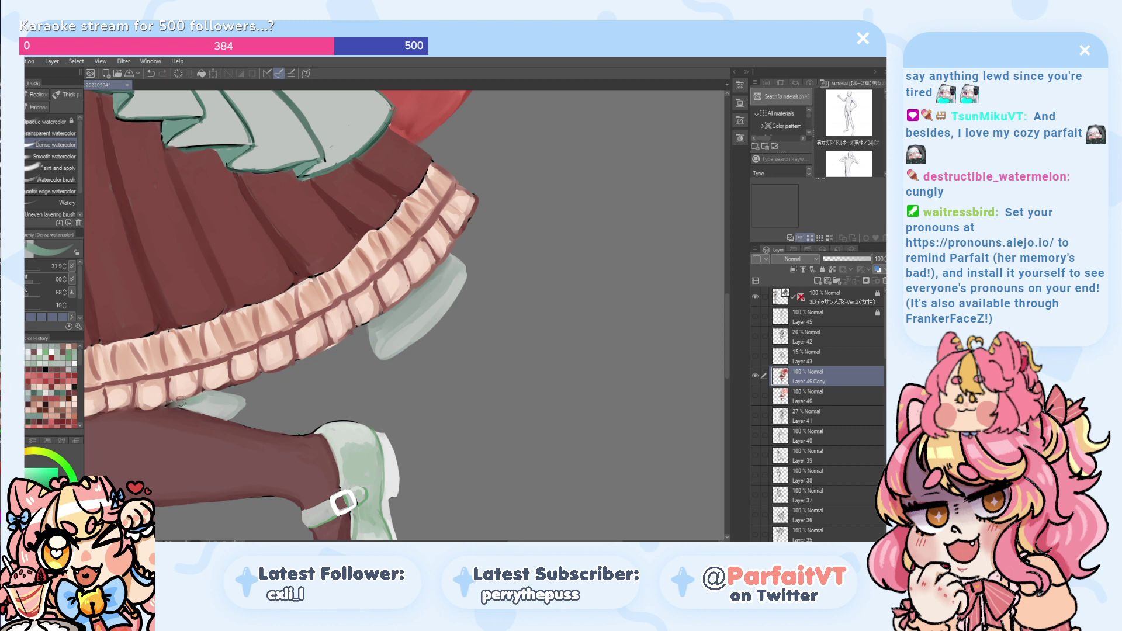
- Sample the ruffle's tones and touch up its lower edge above the small fabric piece with the G-pen, undoing a stray mark
key("p")
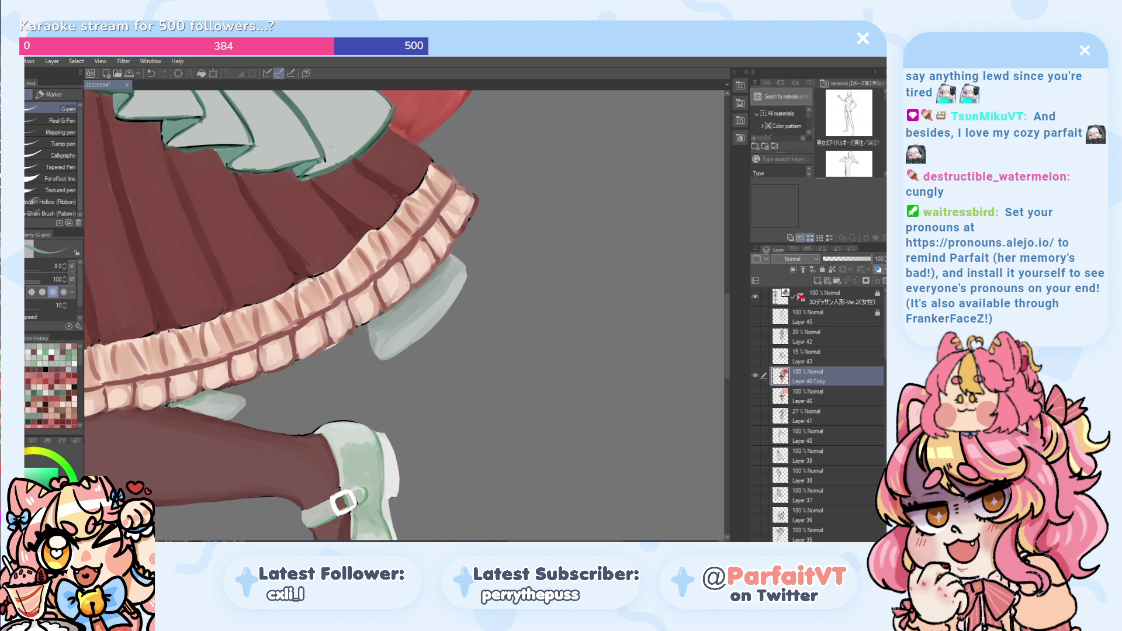
left_click(223, 389, "alt")
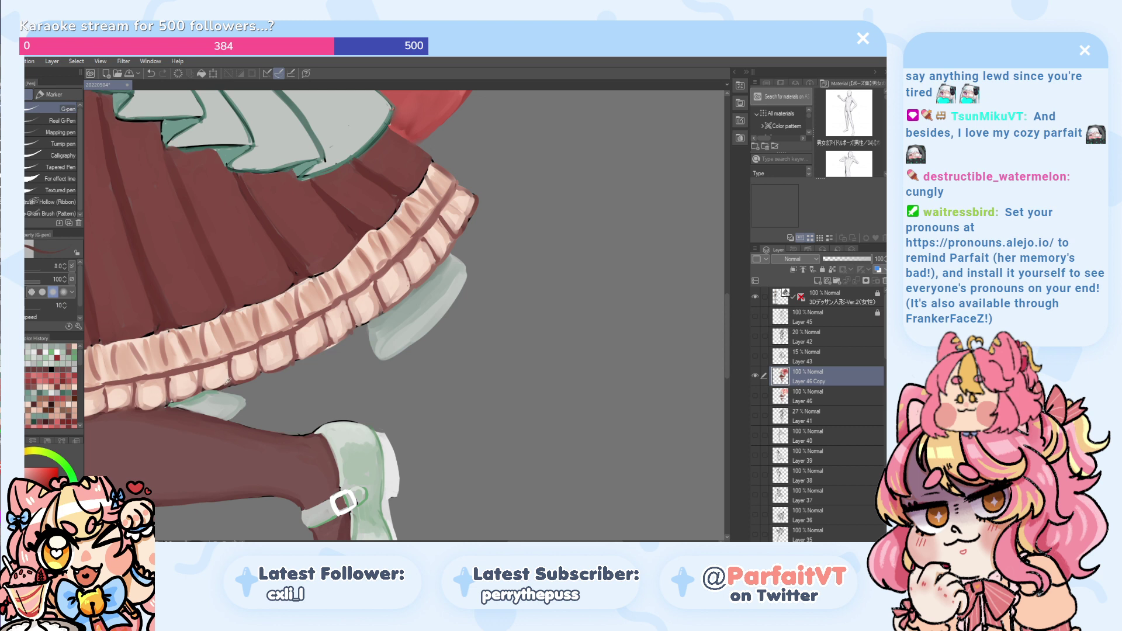
left_click(226, 384, "alt")
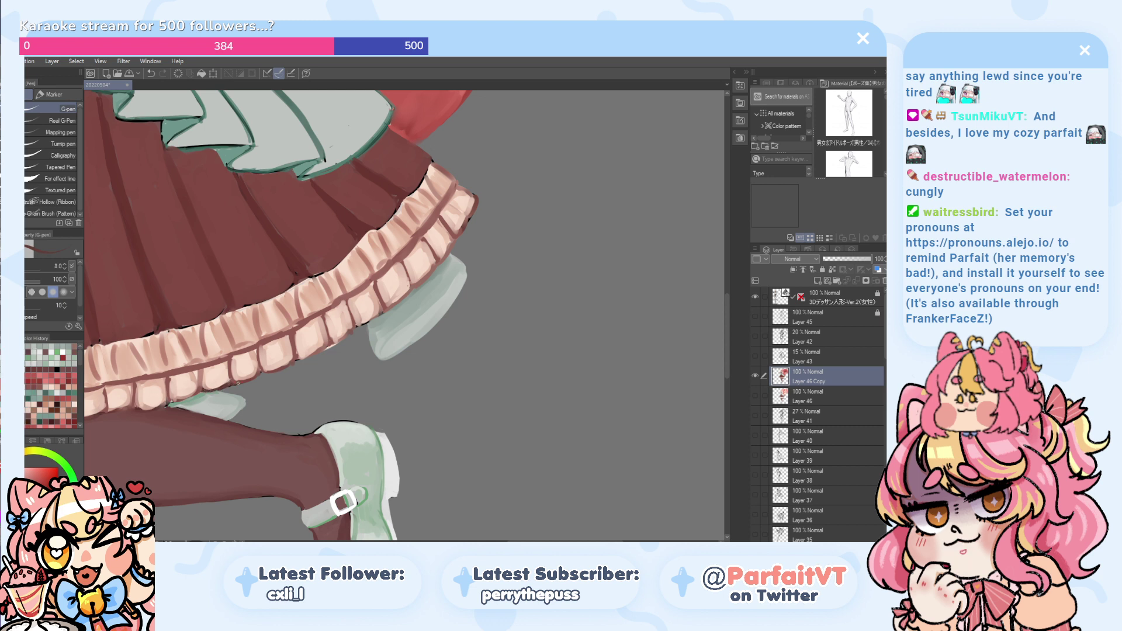
left_click(237, 383)
key("ctrl+z")
left_click(242, 380, "alt")
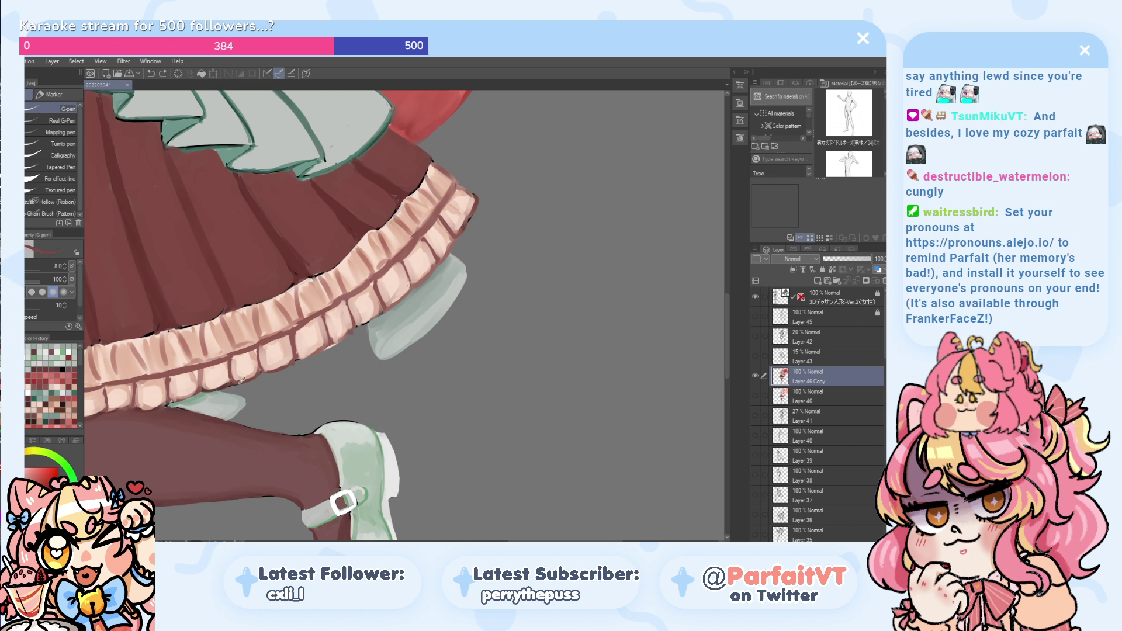
left_click(211, 389)
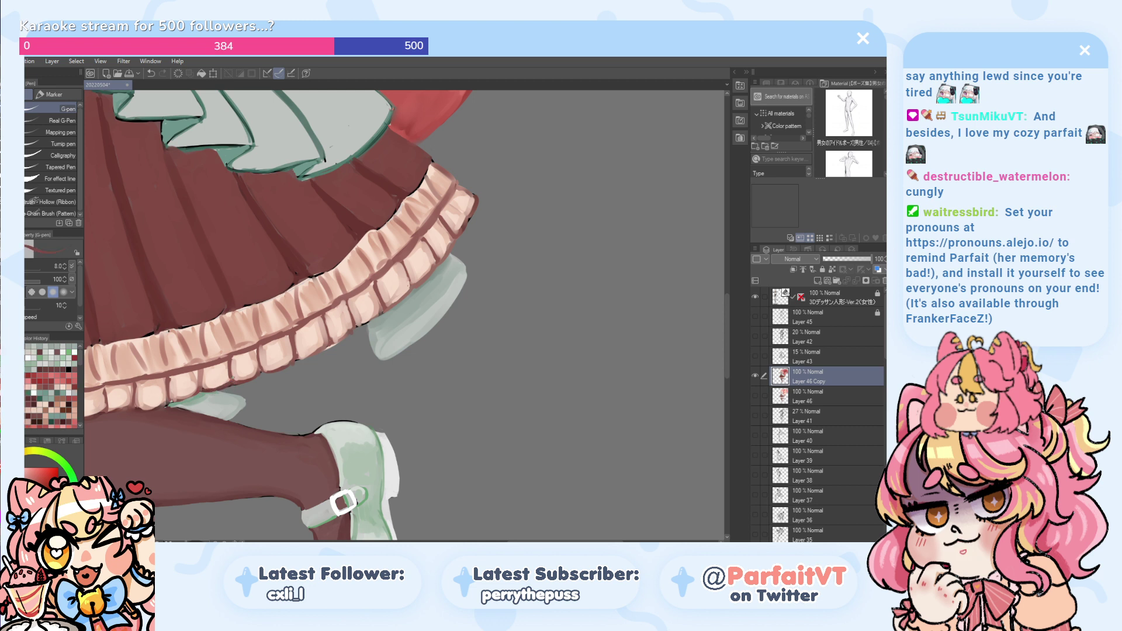
- Review the shaded fabric pieces against the whole figure
key("p")
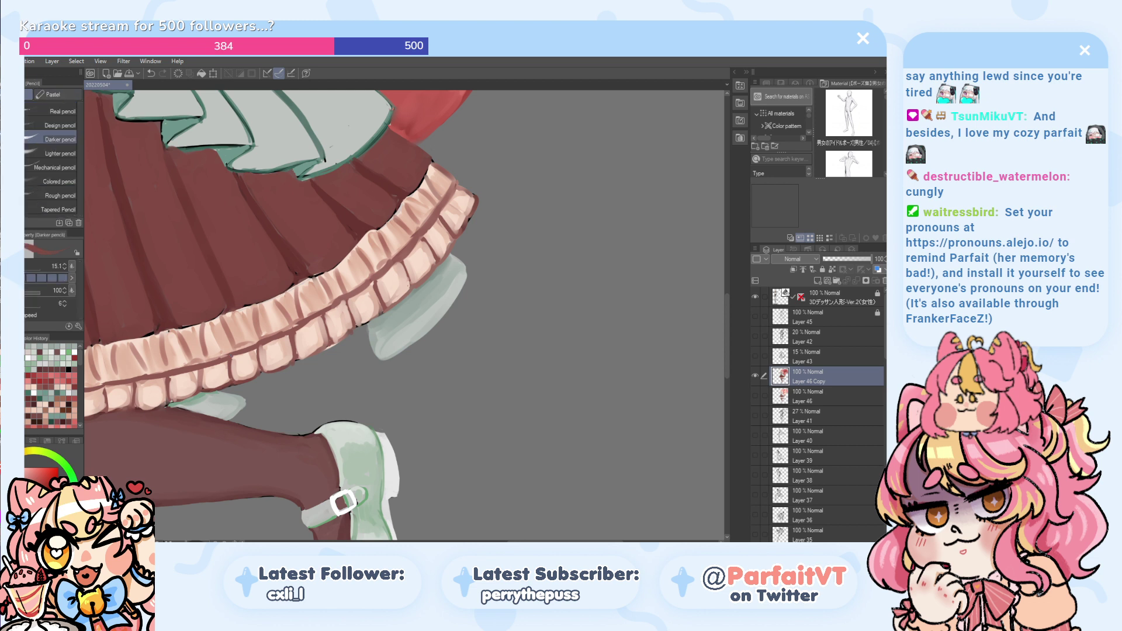
key("b")
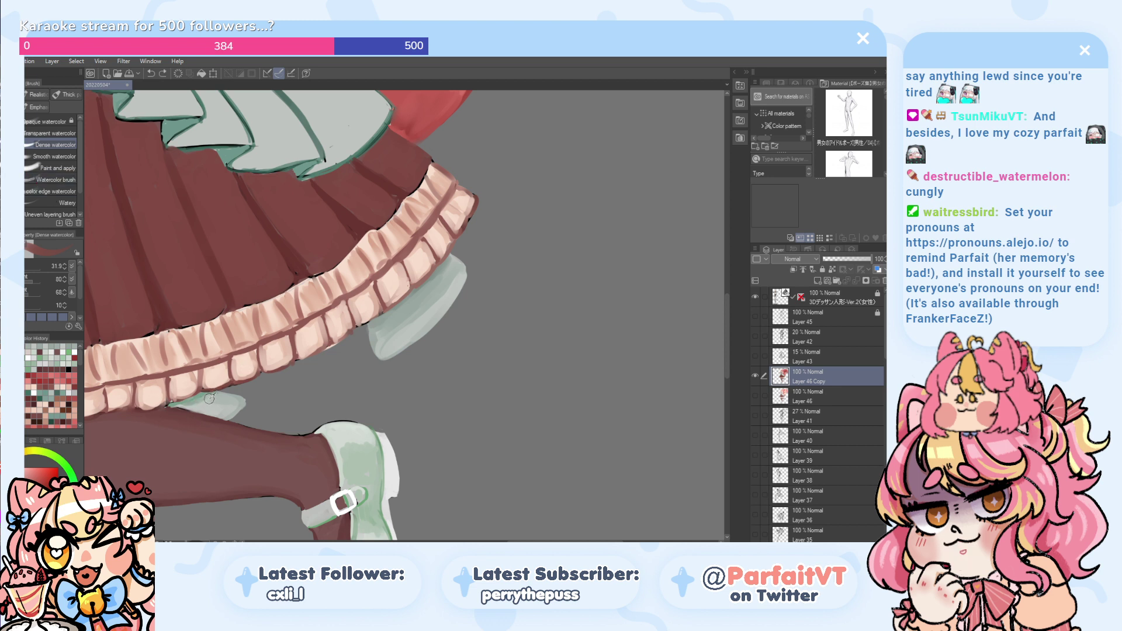
left_click(210, 399, "alt")
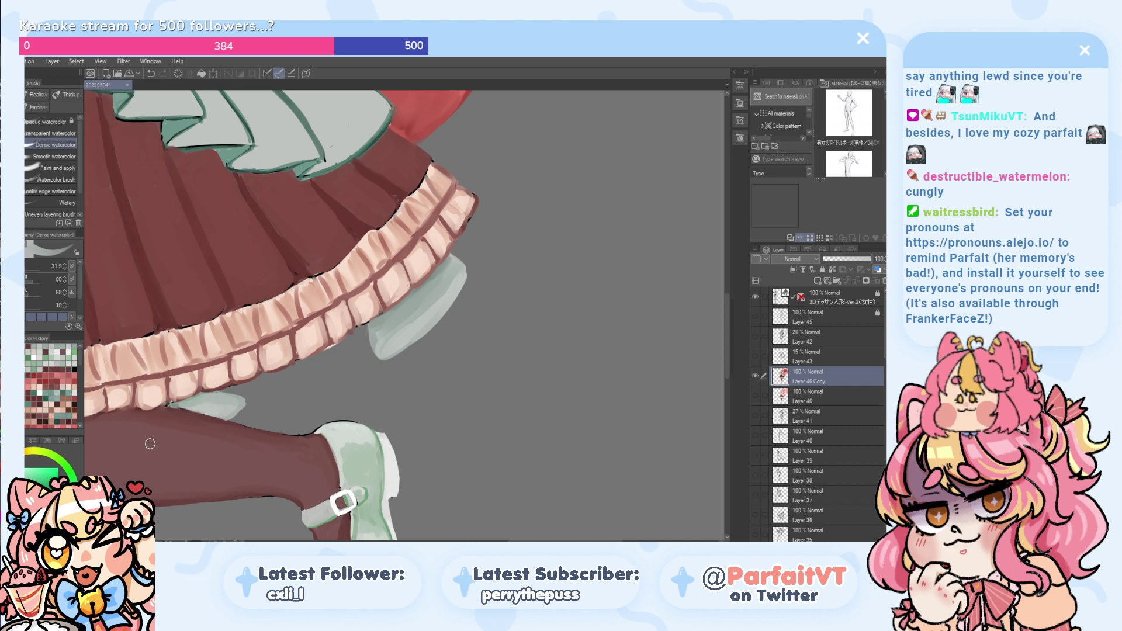
scroll(179, 355, "down", 5)
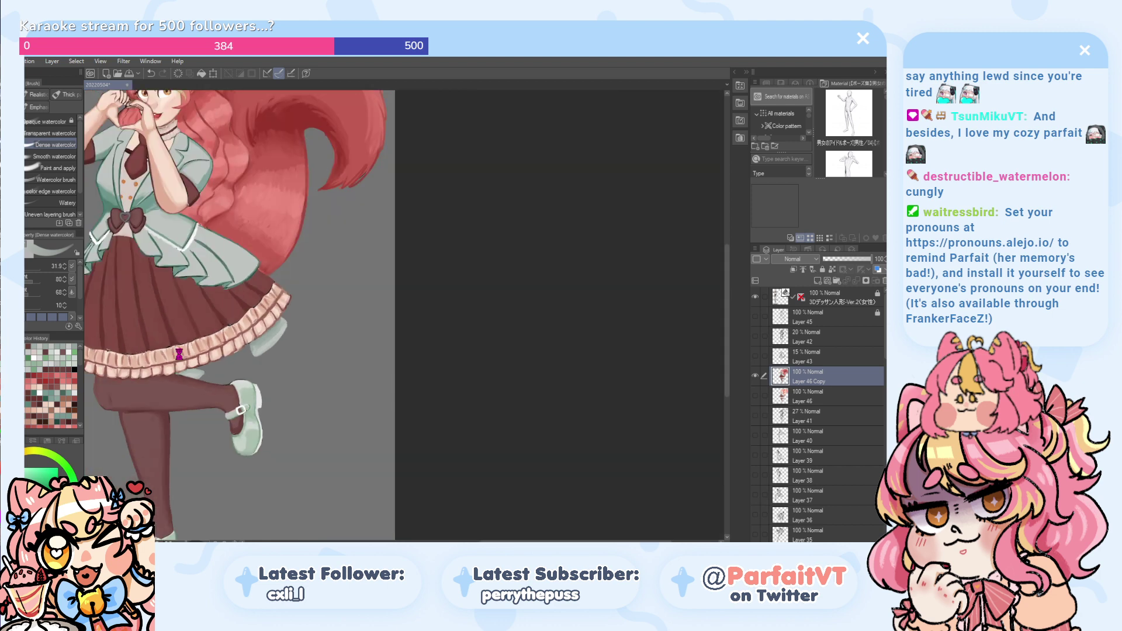
scroll(179, 354, "down", 2)
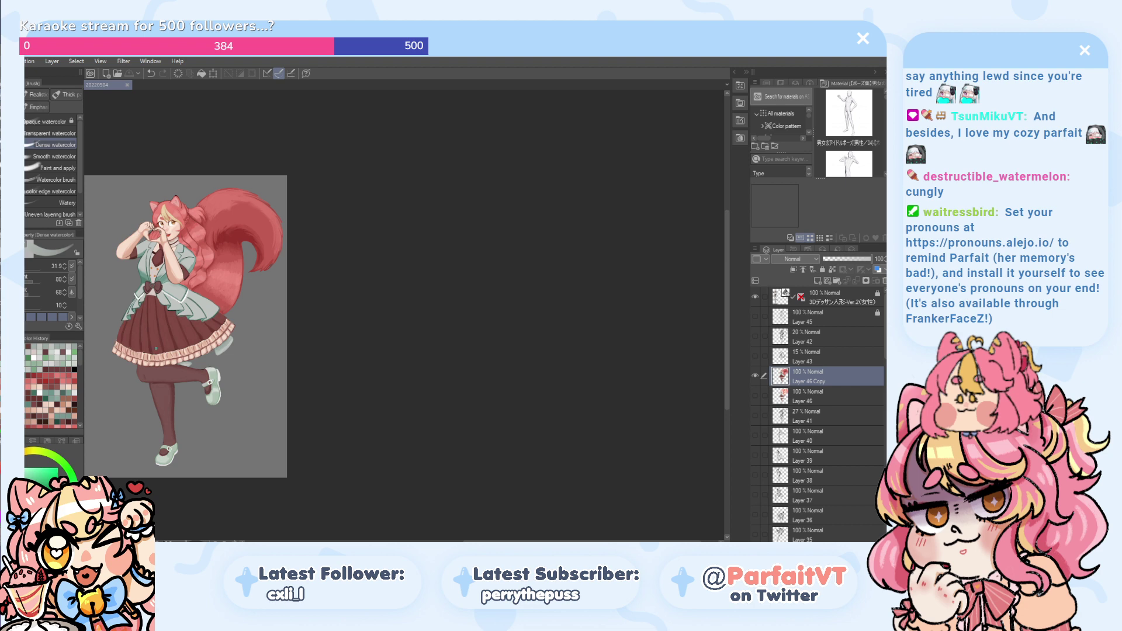
scroll(155, 348, "up", 4)
left_click_drag(156, 332, 227, 415)
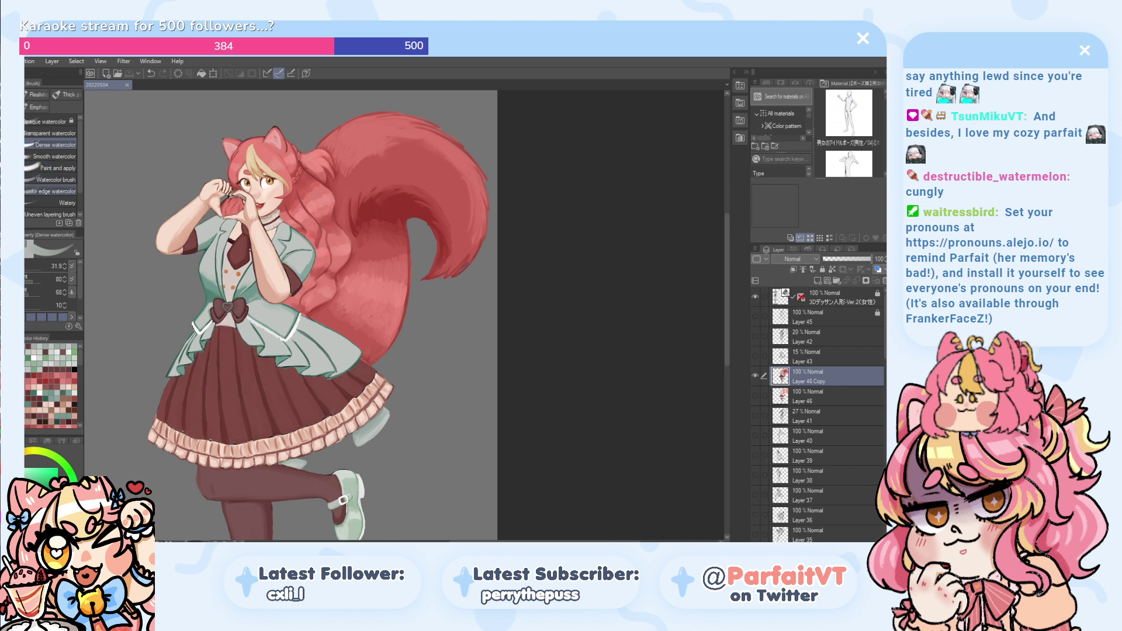
- Paint the ruffle's lower edge beside the larger fabric tail in a peach tone with Dense watercolor
key("p")
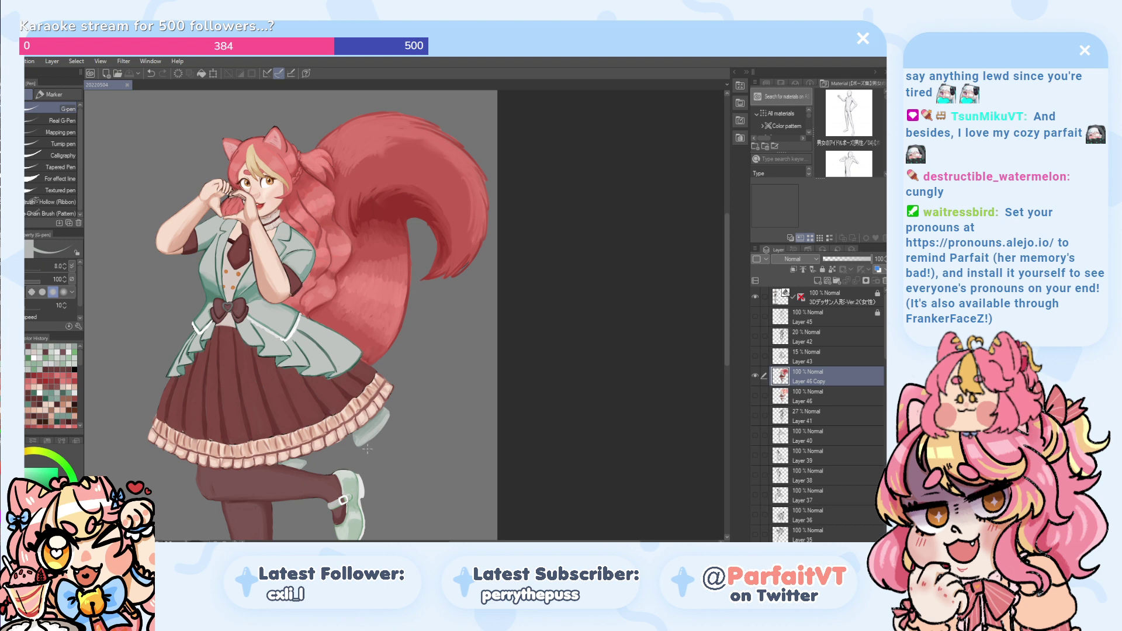
scroll(367, 449, "up", 3)
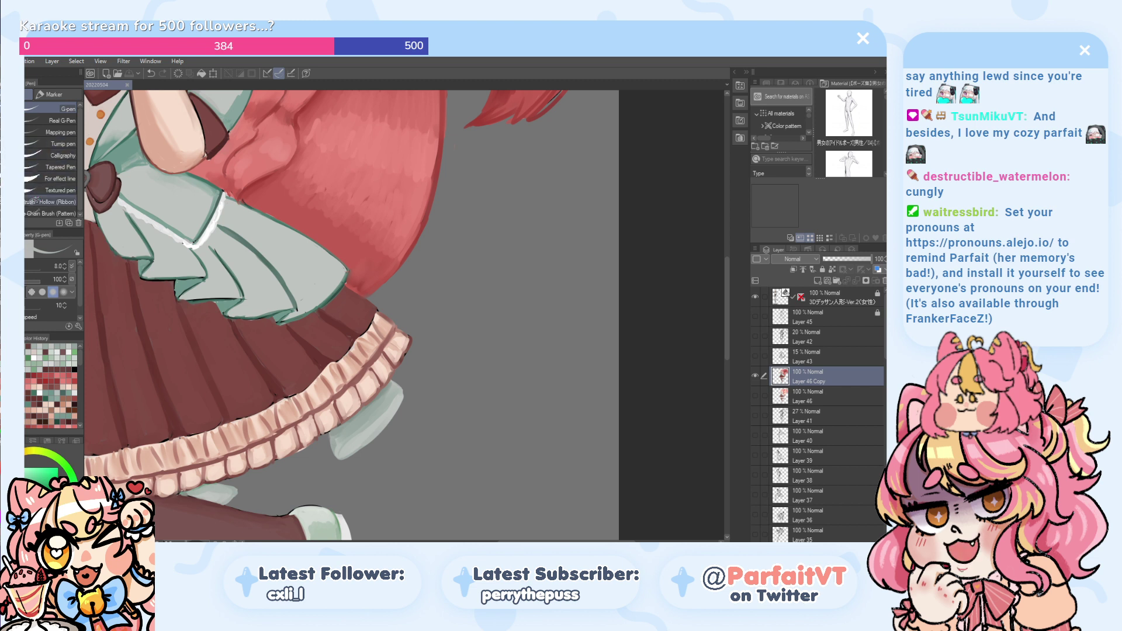
key("b")
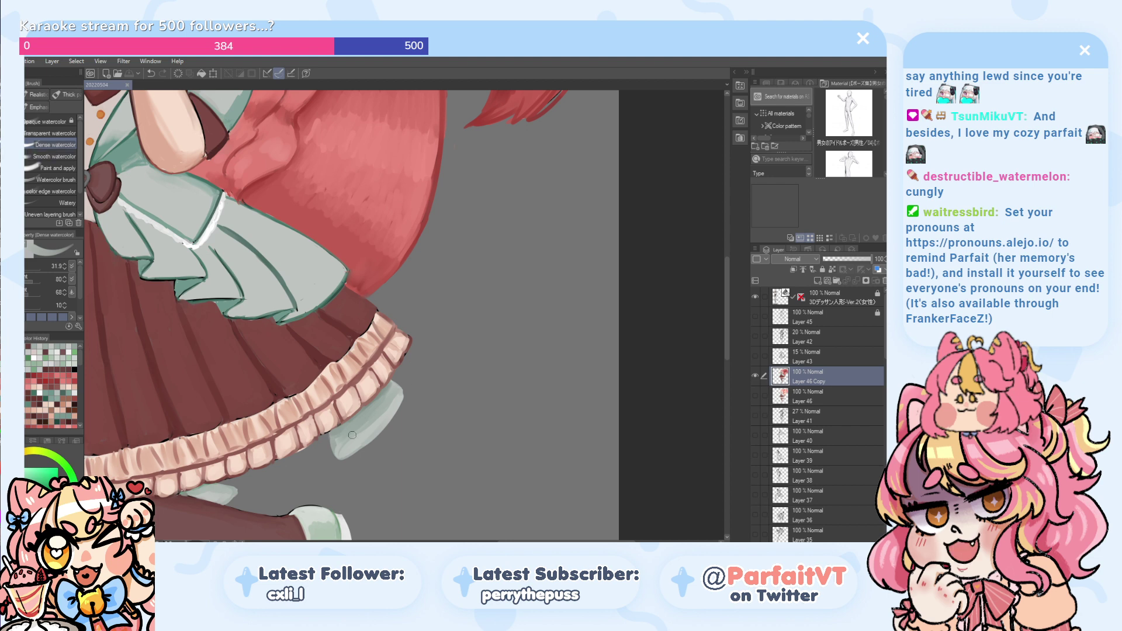
scroll(339, 431, "up", 1)
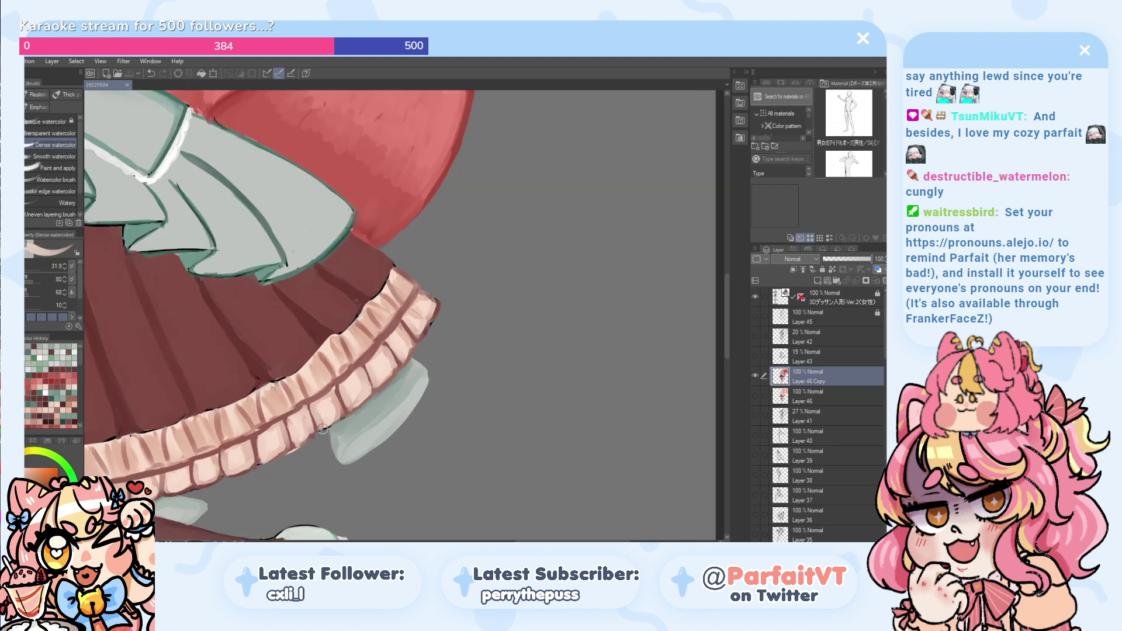
left_click_drag(323, 432, 336, 415)
- Refine the ruffle's lower outline and pleat line beside the larger fabric tail with the G-pen in sampled tones, undoing one stroke
key("p")
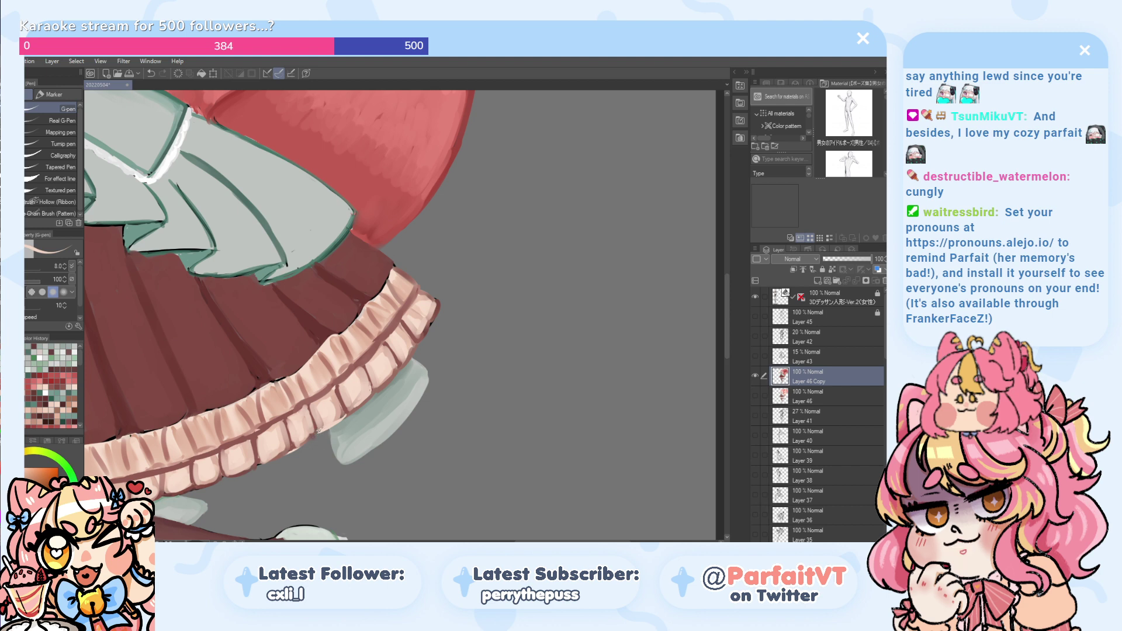
scroll(319, 431, "up", 4)
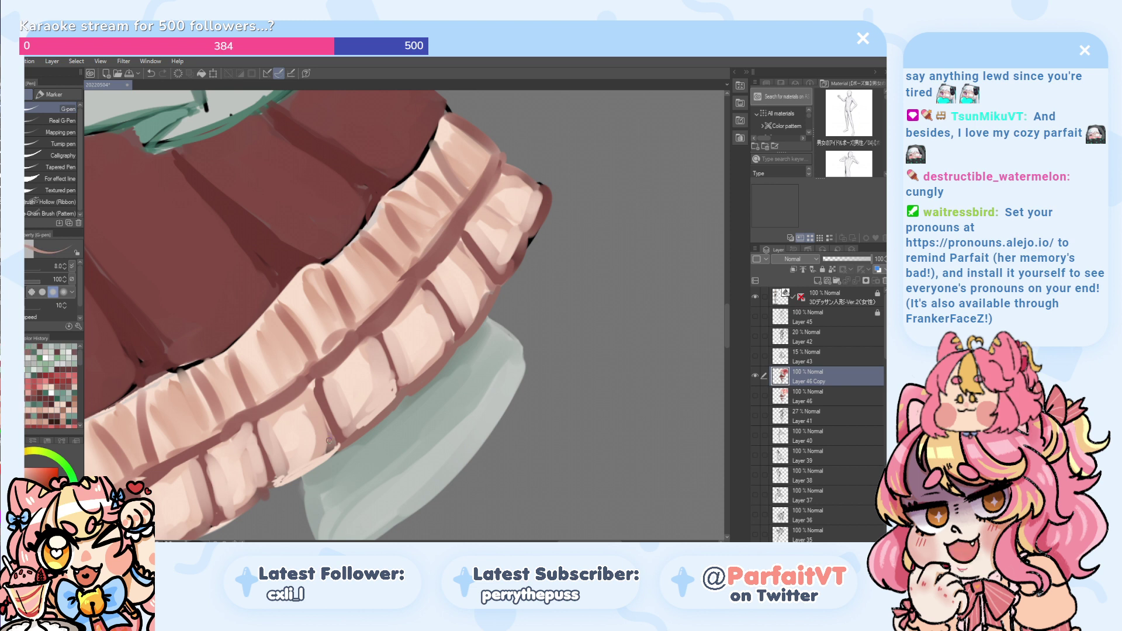
mouse_move(325, 455)
left_mouse_down()
mouse_move(327, 437)
mouse_move(328, 455)
left_mouse_up()
left_click(320, 441, "alt")
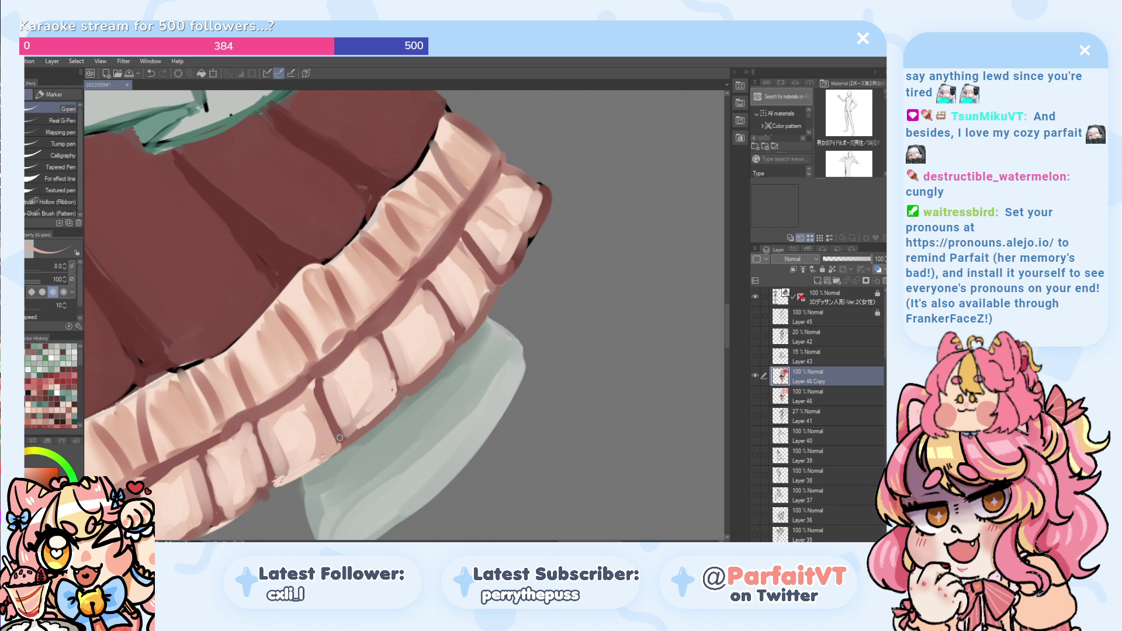
left_click(338, 436, "alt")
left_click_drag(342, 450, 344, 458)
key("ctrl+z")
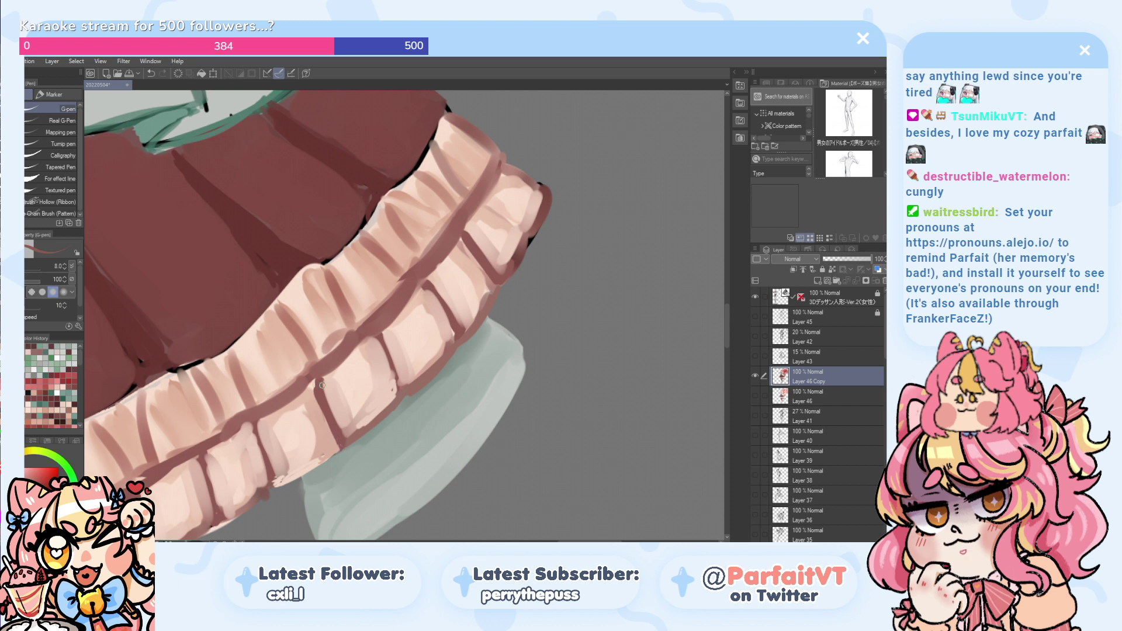
mouse_move(318, 384)
left_mouse_down()
mouse_move(319, 397)
mouse_move(328, 382)
left_mouse_up()
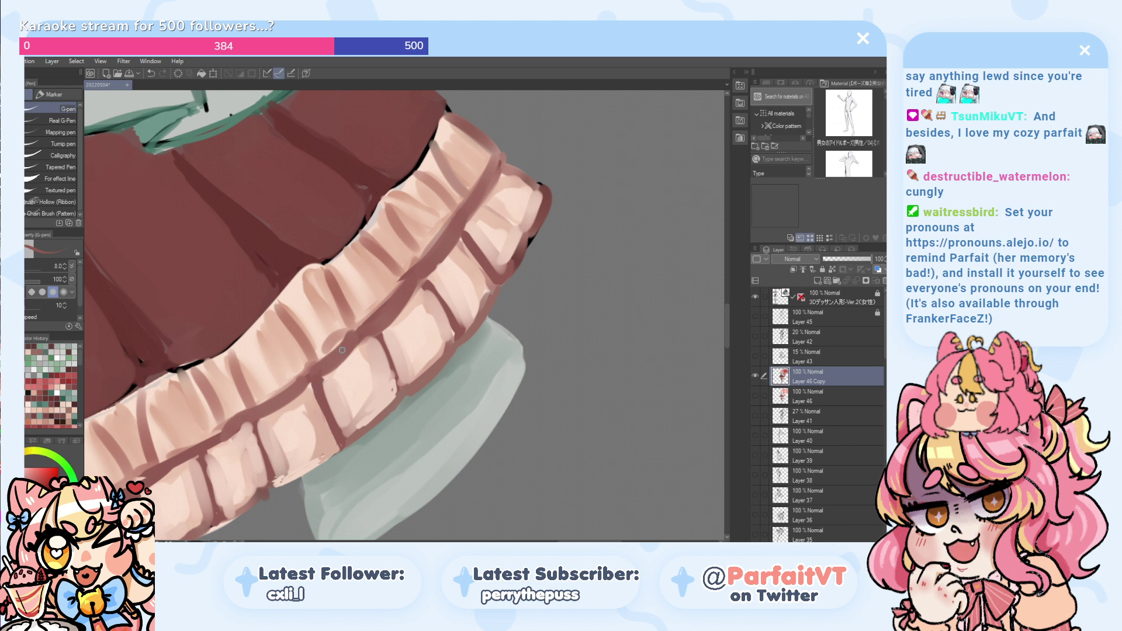
- Sample peach tones and clean up the same ruffle pleat's lower corner and upper edge with the G-pen, undoing an unsatisfactory stroke
left_click(281, 460, "alt")
left_click_drag(281, 467, 280, 476)
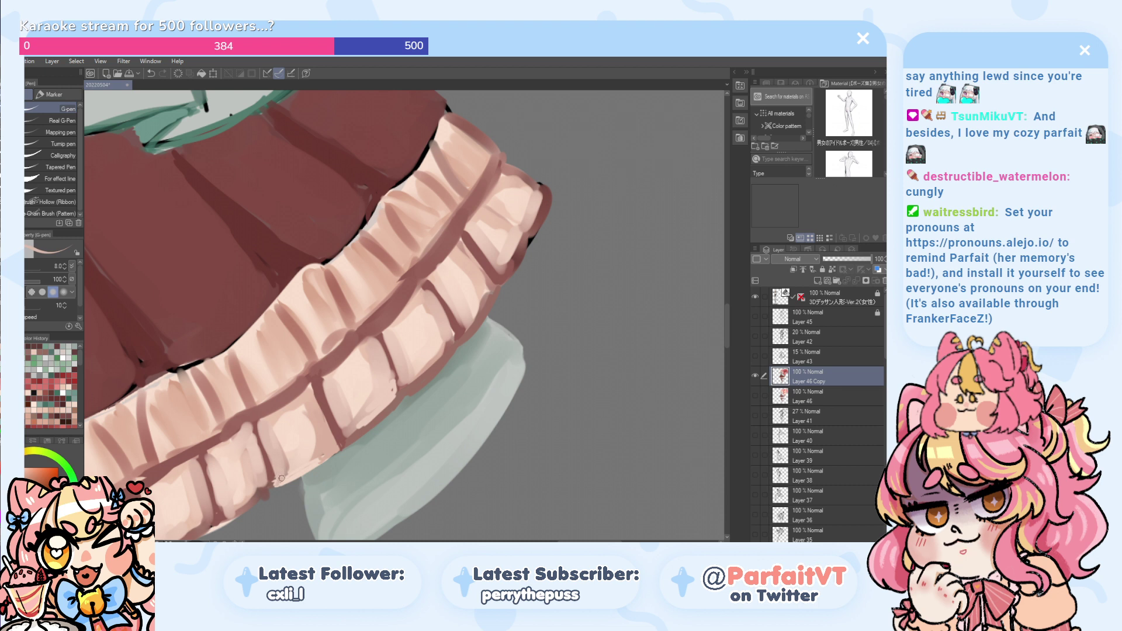
left_click(302, 455, "alt")
mouse_move(291, 455)
left_mouse_down()
mouse_move(278, 438)
mouse_move(292, 474)
mouse_move(301, 455)
mouse_move(318, 458)
mouse_move(308, 413)
mouse_move(325, 454)
left_mouse_up()
key("ctrl+z")
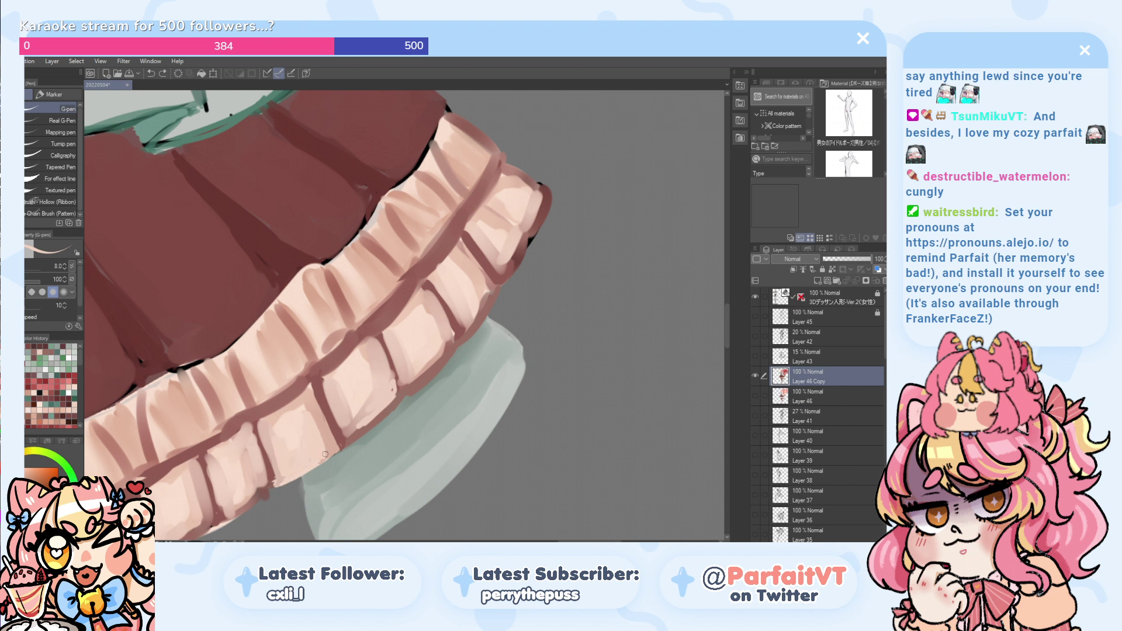
left_click(309, 401, "alt")
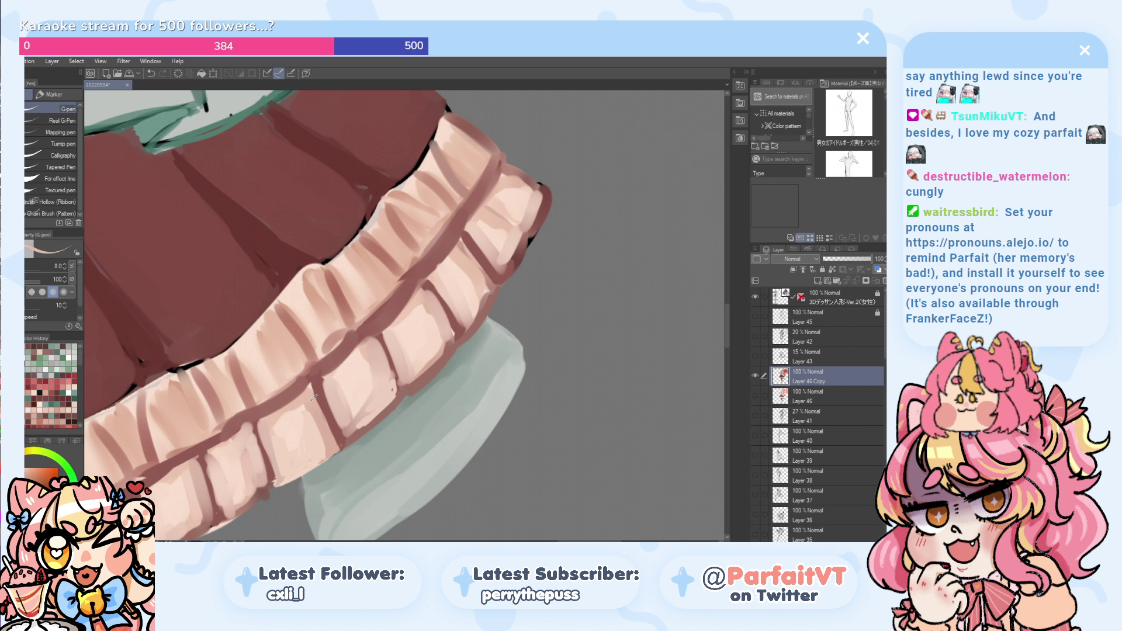
left_click_drag(314, 398, 313, 403)
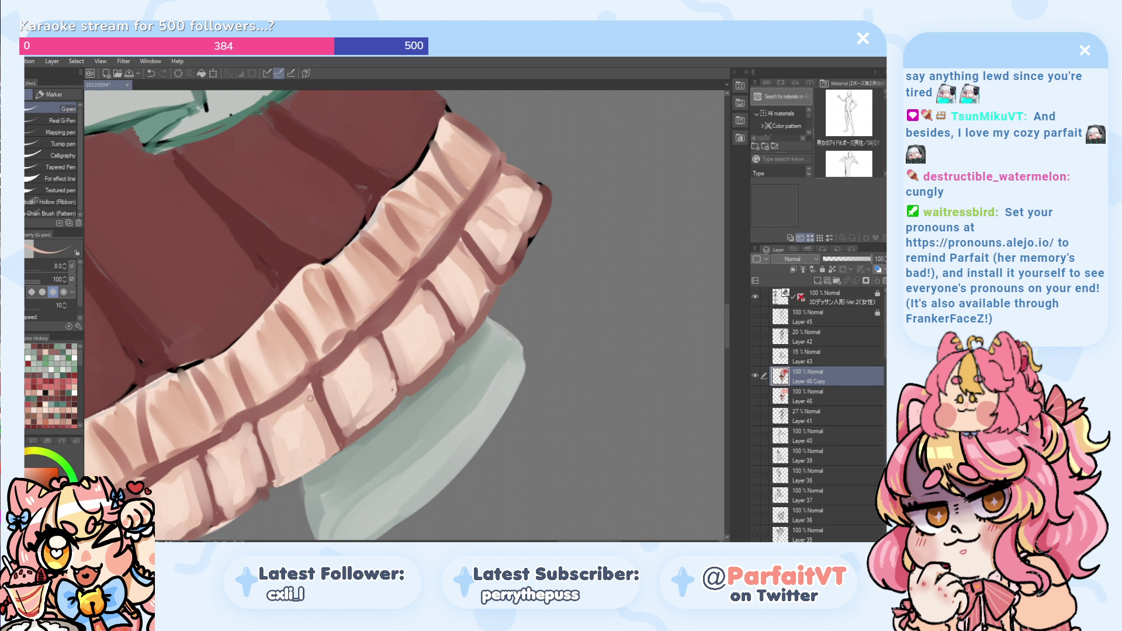
- Retouch the pleat line and lower corner of the ruffle beside the larger fabric tail with the G-pen, undoing unsatisfactory strokes
left_click_drag(270, 429, 275, 482)
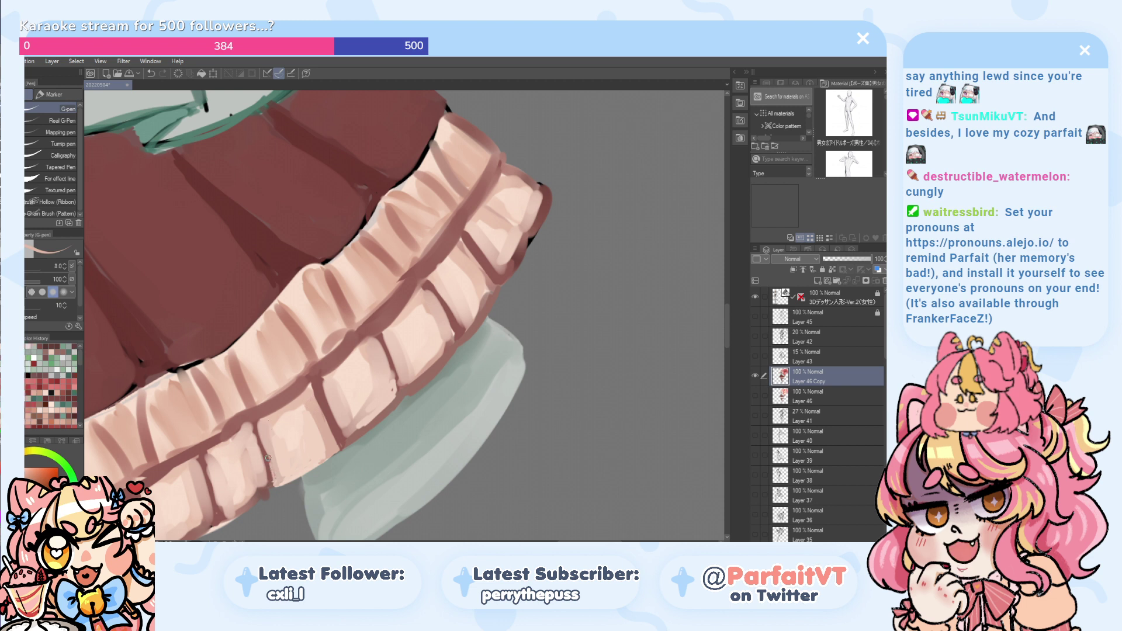
key("ctrl+z")
left_click_drag(263, 442, 275, 475)
key("ctrl+z")
key("ctrl+z")
left_click(295, 469, "alt")
left_click(299, 467)
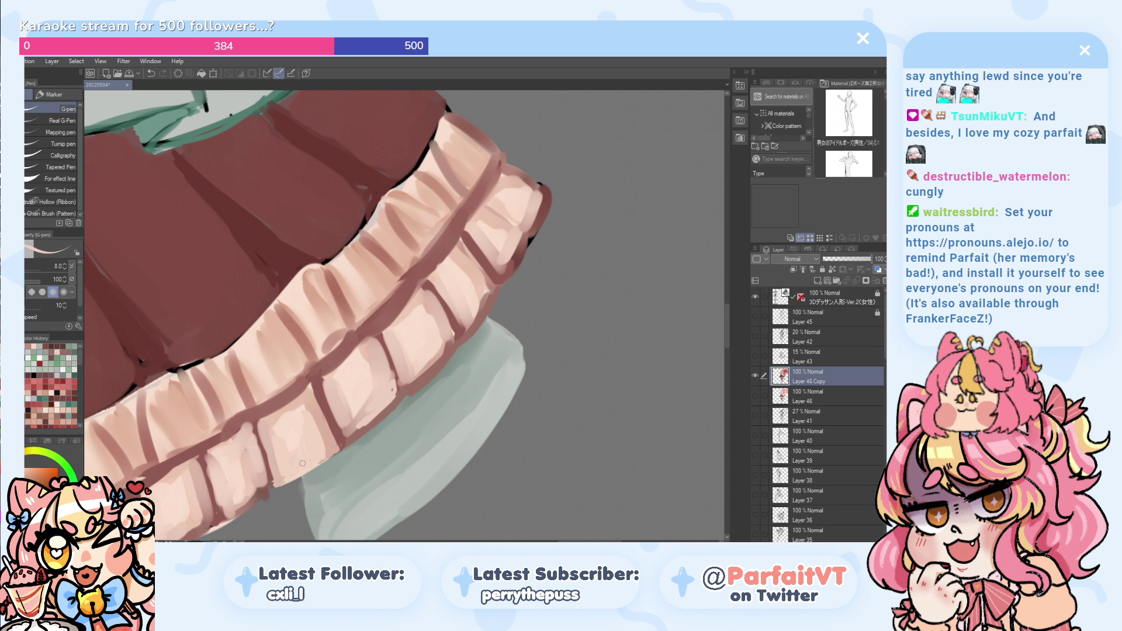
mouse_move(279, 468)
left_mouse_down()
mouse_move(282, 482)
mouse_move(280, 468)
left_mouse_up()
key("ctrl+z")
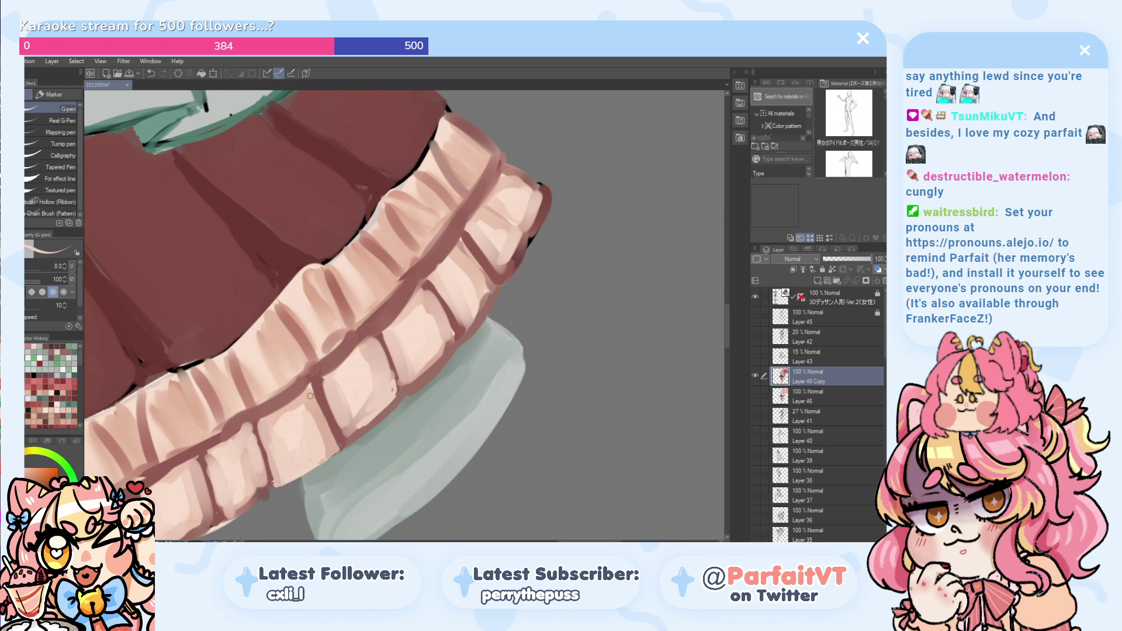
- Clean up the same ruffle pleat's lower edge with the G-pen in sampled peach tones, undoing strokes that miss the contour
left_click(333, 437, "alt")
mouse_move(323, 452)
left_mouse_down()
mouse_move(278, 492)
mouse_move(326, 457)
mouse_move(282, 485)
left_mouse_up()
key("ctrl+z")
key("ctrl+z")
key("ctrl+z")
mouse_move(331, 451)
left_mouse_down()
mouse_move(305, 469)
mouse_move(325, 456)
left_mouse_up()
mouse_move(277, 490)
left_mouse_down()
mouse_move(331, 456)
mouse_move(271, 493)
mouse_move(312, 471)
mouse_move(337, 415)
mouse_move(292, 476)
mouse_move(308, 471)
mouse_move(282, 488)
left_mouse_up()
key("ctrl+z")
key("ctrl+z")
left_click(310, 441, "alt")
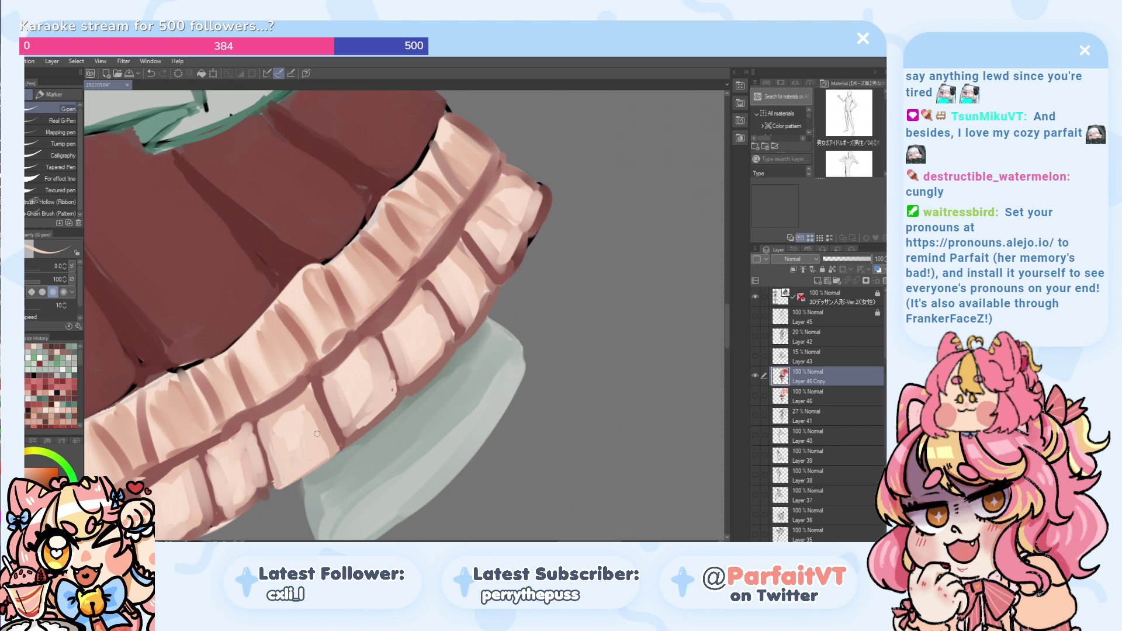
key("ctrl+z")
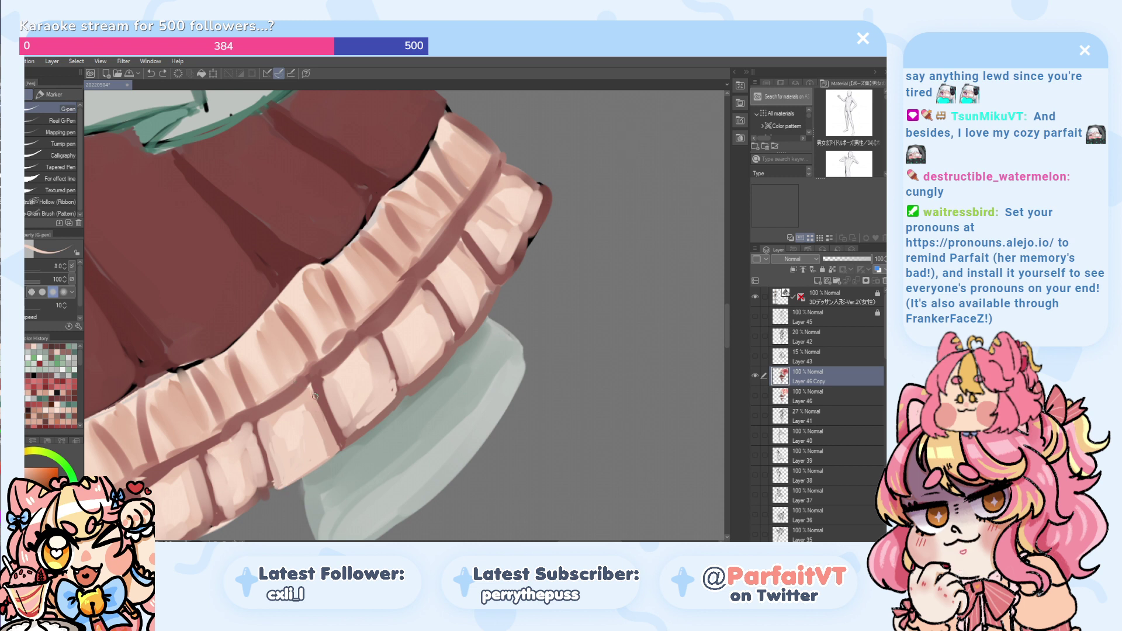
- Sample the dark pleat tone and redraw the line along the ruffle pleat's other side, undoing one stroke
left_click(314, 399, "alt")
mouse_move(336, 438)
left_mouse_down()
mouse_move(324, 416)
mouse_move(333, 440)
left_mouse_up()
key("ctrl+z")
left_click_drag(313, 391, 327, 445)
left_click(301, 431, "alt")
scroll(300, 385, "down", 2)
scroll(303, 374, "down", 1)
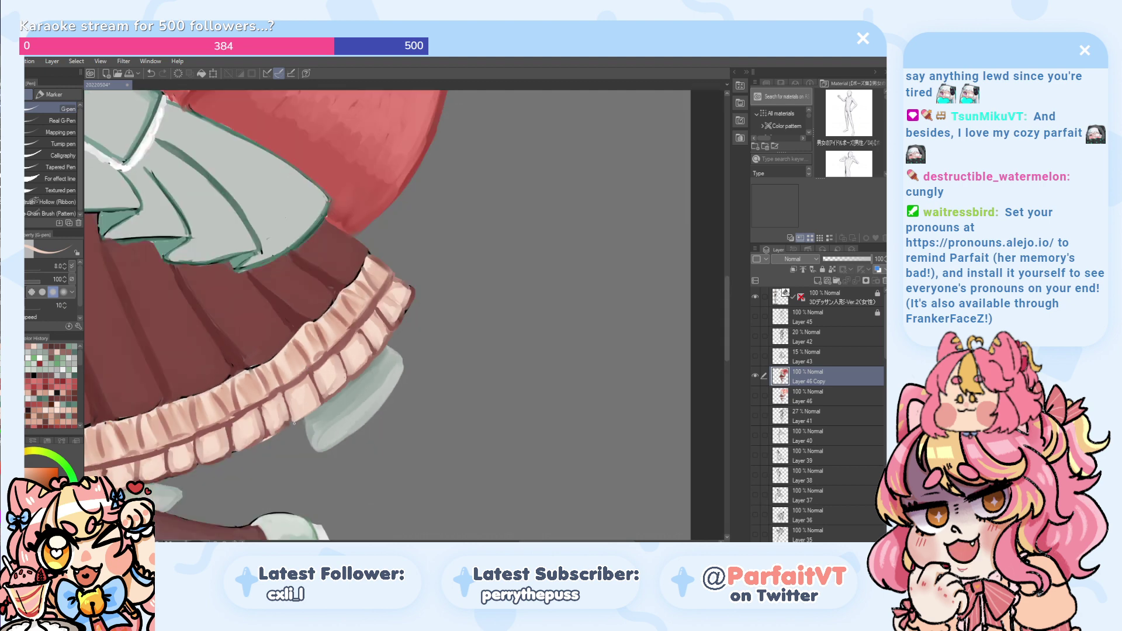
- Fill the neighbouring ruffle pleat in sampled peach and redefine its side line, lower edge and upper edge with the G-pen
scroll(314, 384, "up", 2)
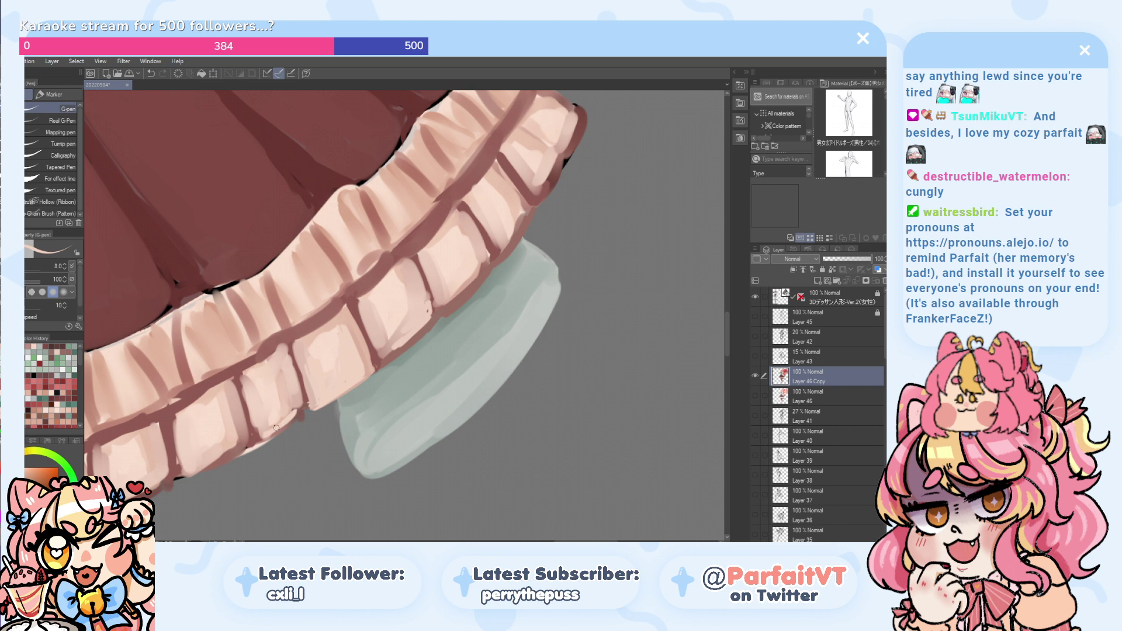
left_click(280, 419, "alt")
mouse_move(281, 419)
left_mouse_down()
mouse_move(258, 443)
mouse_move(294, 420)
mouse_move(299, 402)
mouse_move(305, 411)
mouse_move(289, 424)
mouse_move(289, 365)
mouse_move(306, 410)
mouse_move(278, 353)
left_mouse_up()
mouse_move(259, 433)
left_mouse_down()
mouse_move(240, 374)
mouse_move(244, 391)
mouse_move(252, 377)
mouse_move(276, 388)
mouse_move(258, 393)
mouse_move(287, 359)
mouse_move(259, 403)
mouse_move(246, 378)
mouse_move(283, 407)
left_mouse_up()
left_click(284, 363, "alt")
mouse_move(280, 368)
left_mouse_down()
mouse_move(294, 397)
mouse_move(284, 377)
mouse_move(283, 410)
mouse_move(265, 398)
mouse_move(265, 428)
mouse_move(298, 403)
mouse_move(251, 310)
mouse_move(300, 346)
mouse_move(289, 367)
mouse_move(284, 354)
mouse_move(301, 404)
mouse_move(280, 357)
mouse_move(303, 401)
left_mouse_up()
left_click(300, 347, "alt")
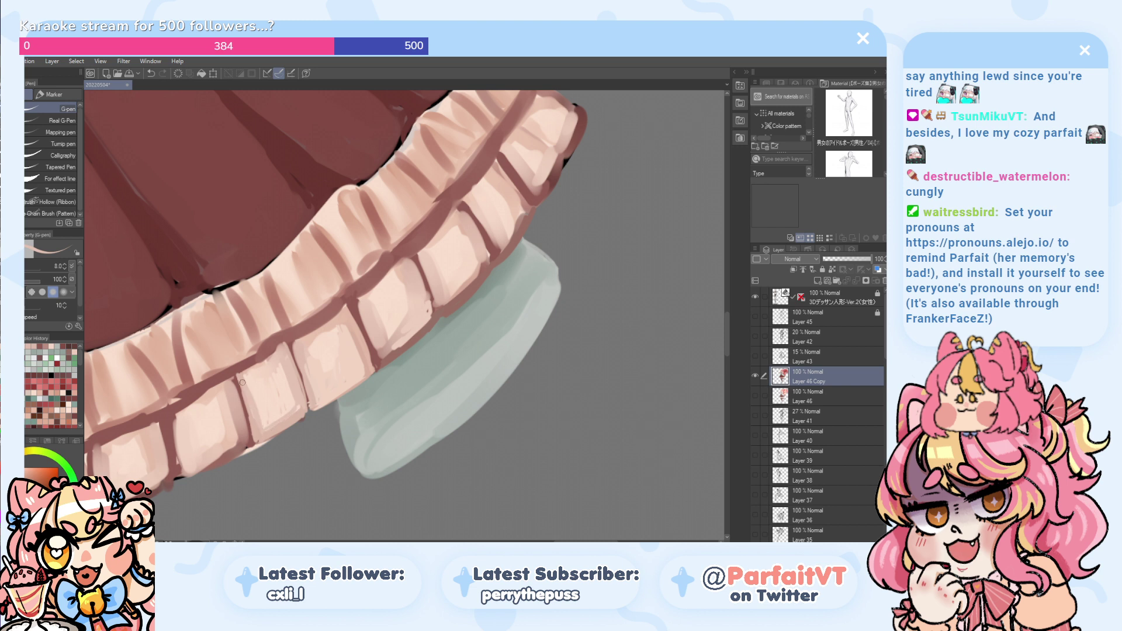
left_click_drag(269, 356, 253, 365)
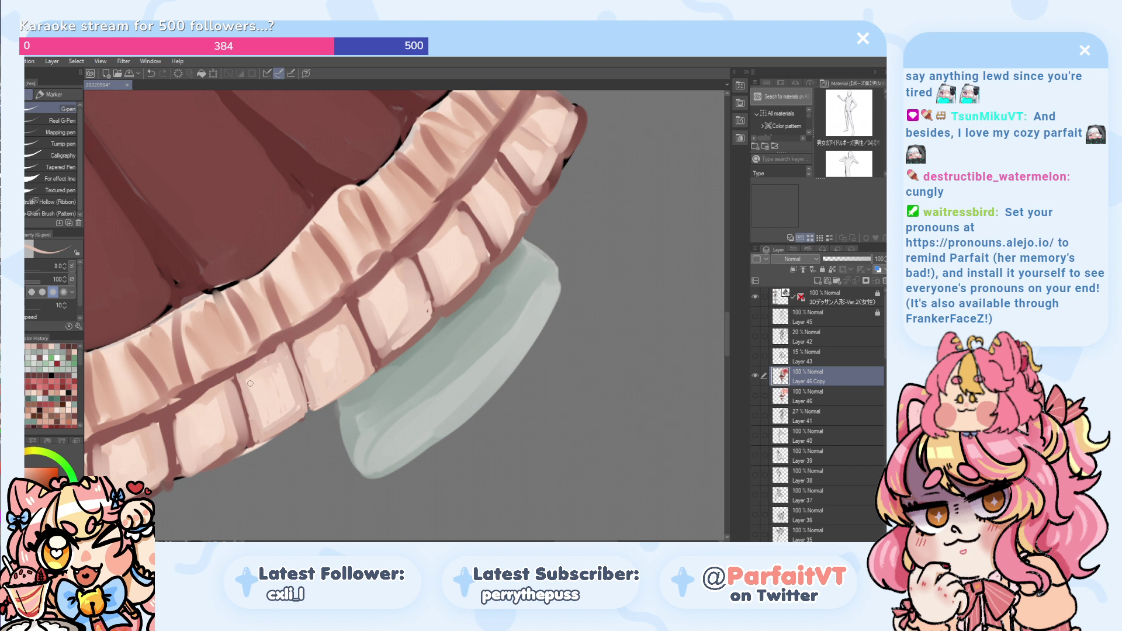
scroll(248, 347, "down", 10)
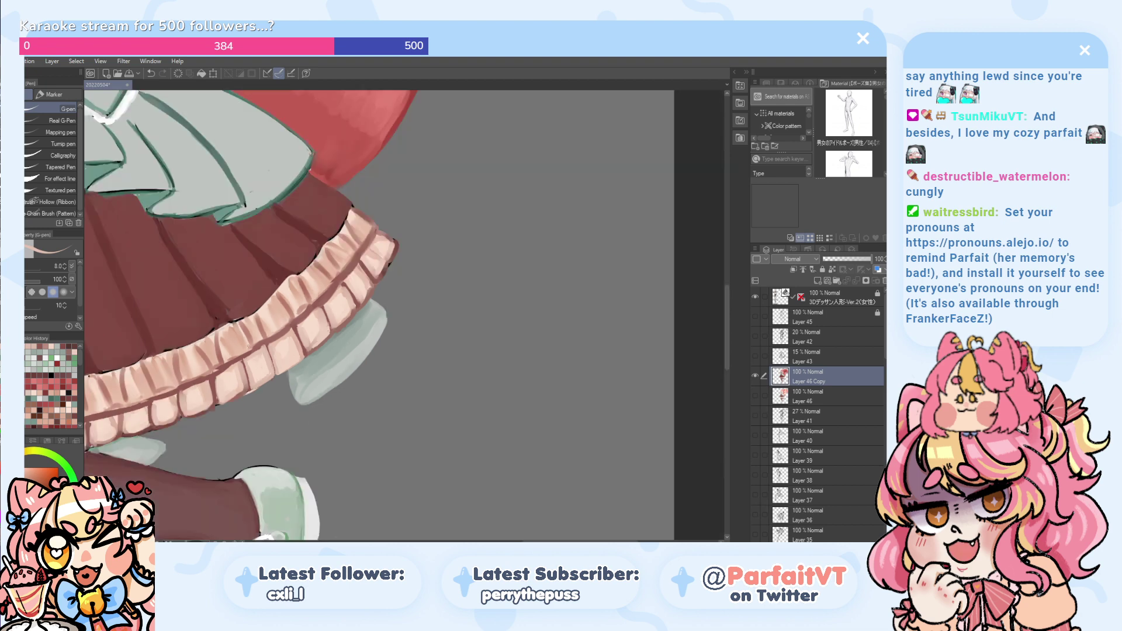
scroll(260, 323, "down", 4)
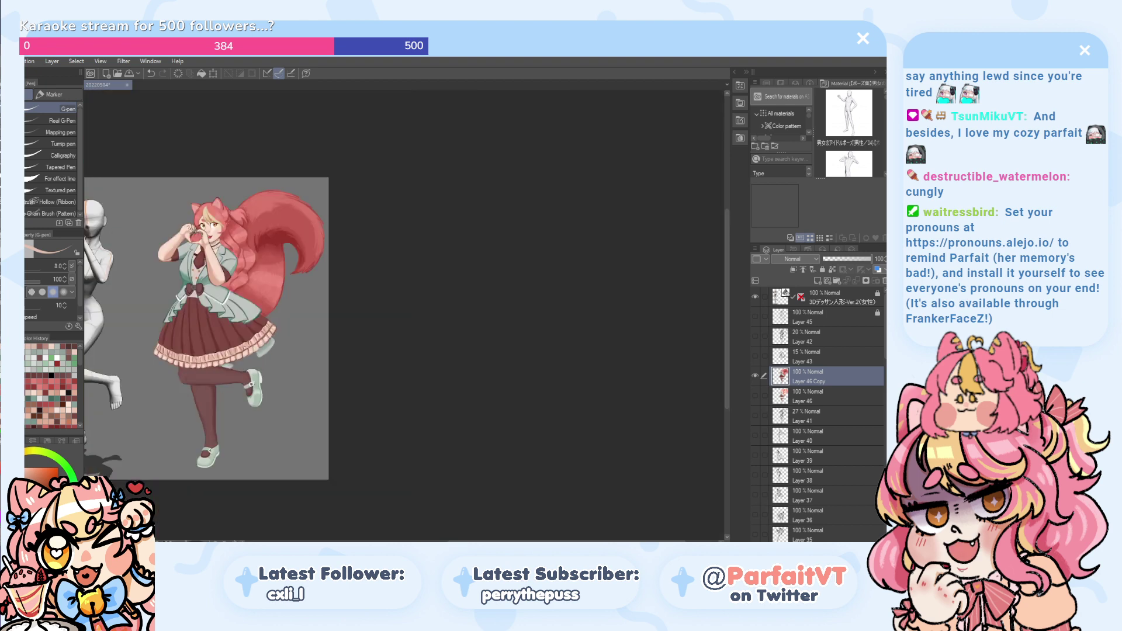
- Smooth the larger fabric tail's upper outer corner with the G-pen in a sampled grey-green tone
scroll(250, 351, "up", 10)
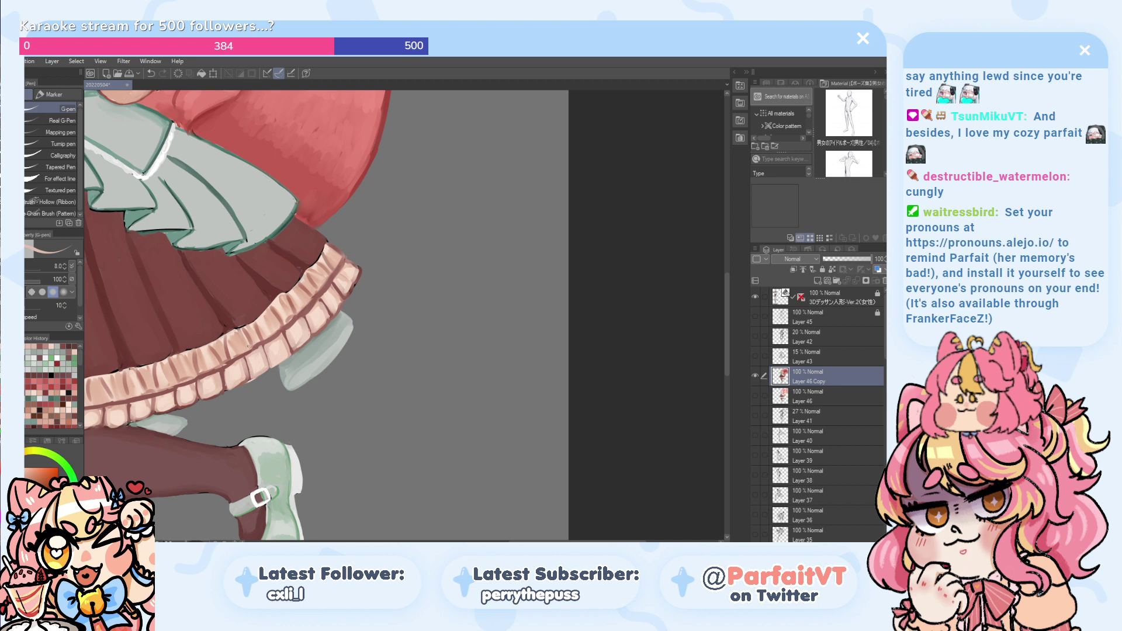
left_click(341, 319, "alt")
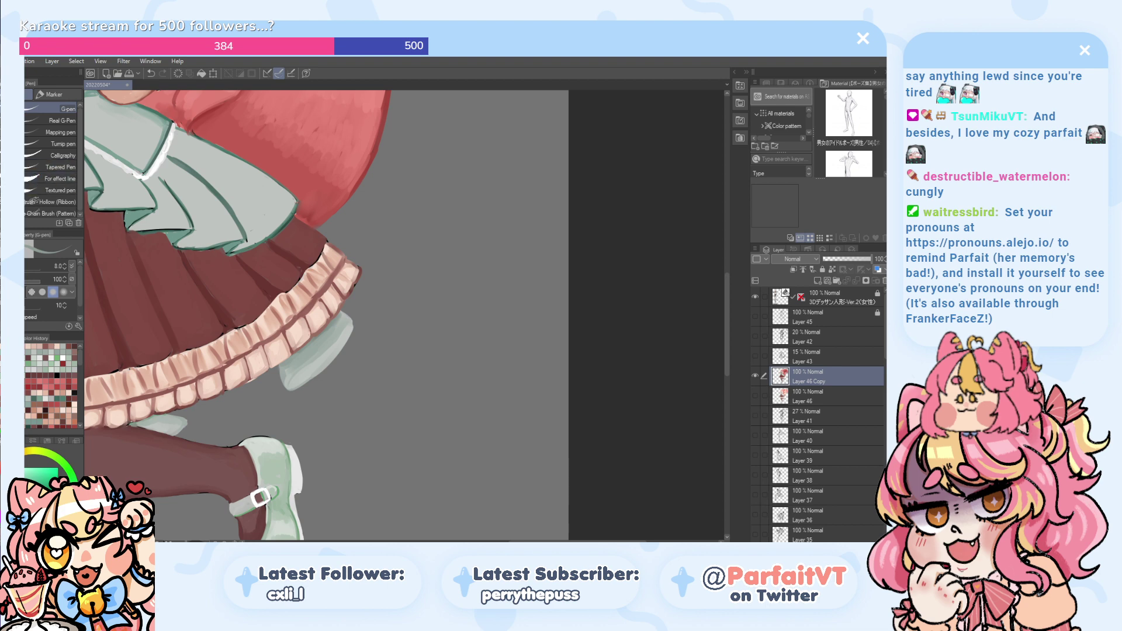
scroll(353, 325, "up", 2)
key("ctrl+z")
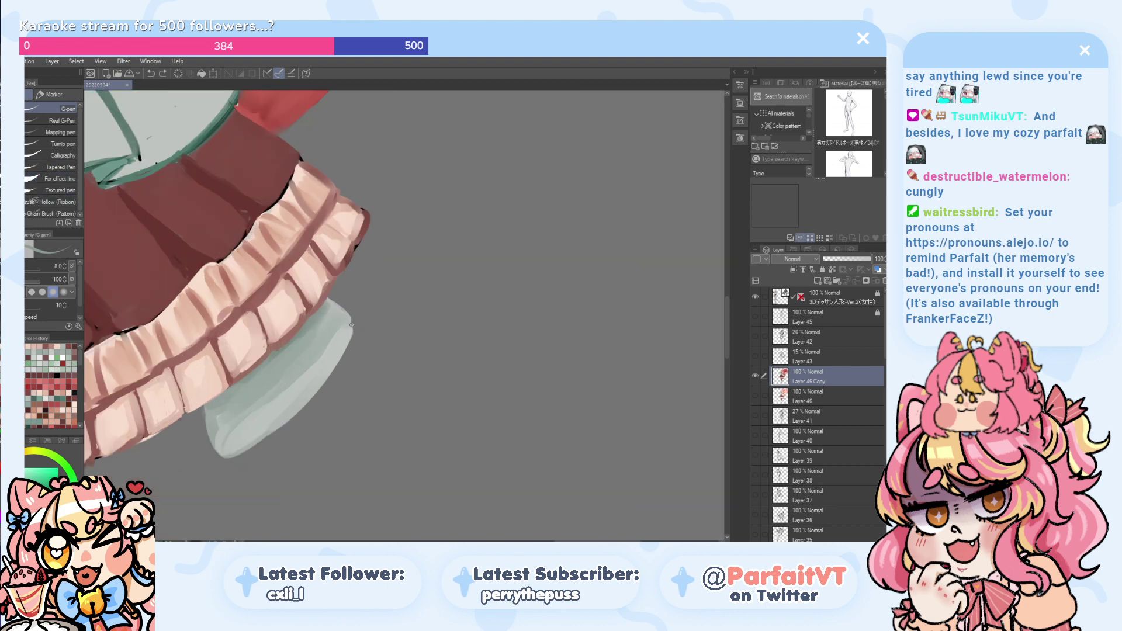
left_click_drag(329, 302, 351, 323)
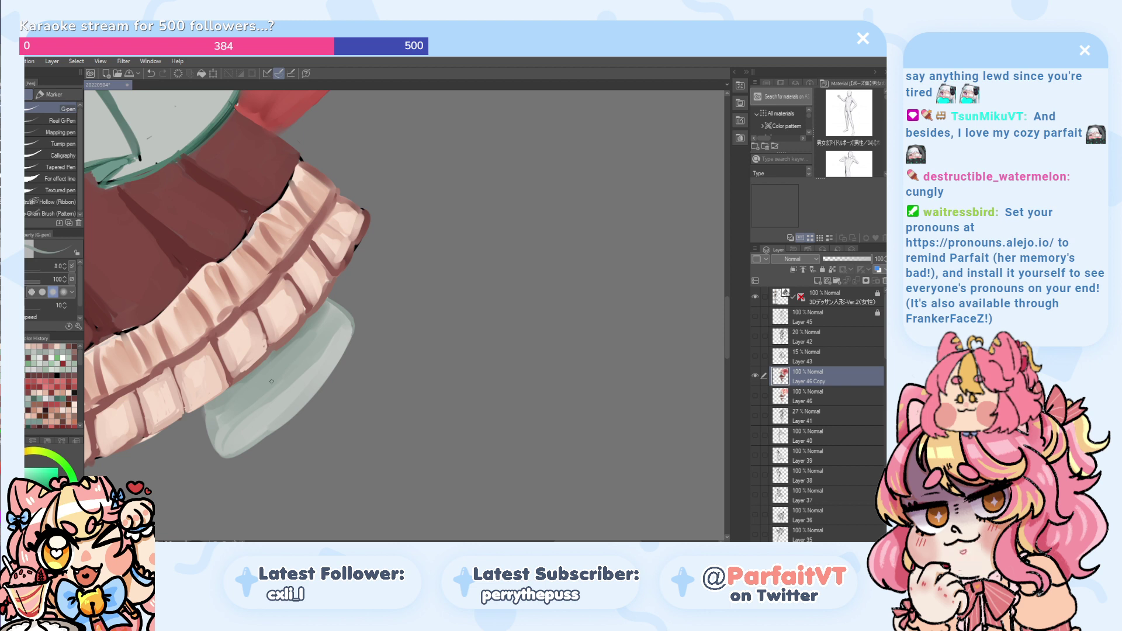
- Cover the black outline at the ruffle's outer end in sampled dark red and touch up the last pleats in peach
left_click(361, 240, "alt")
left_click_drag(367, 229, 352, 258)
key("ctrl+z")
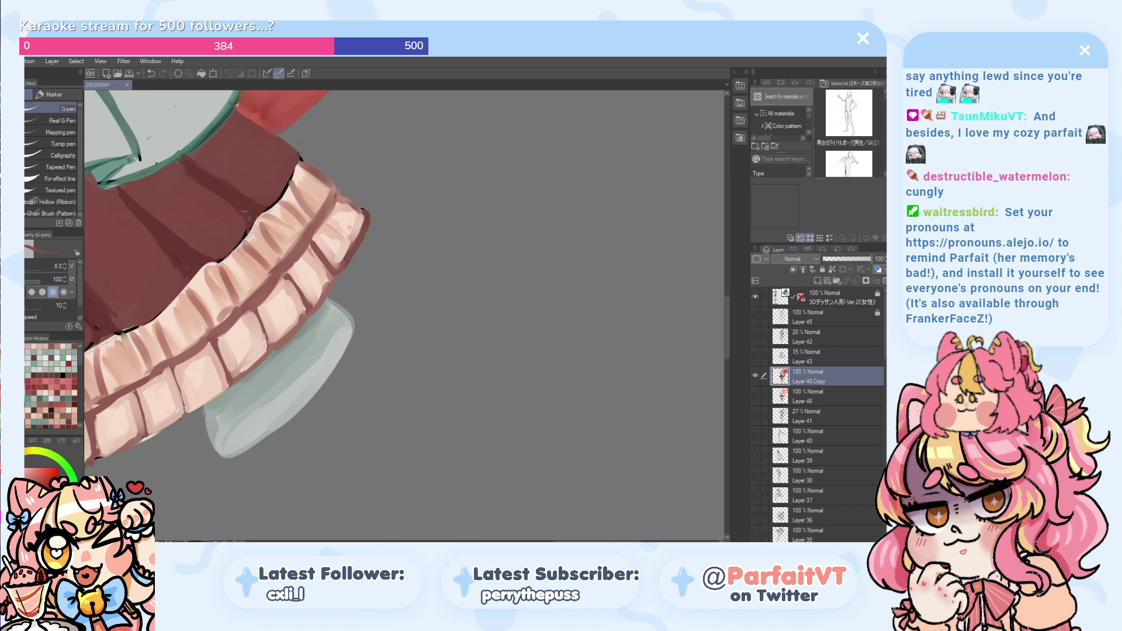
left_click(351, 228, "alt")
mouse_move(338, 224)
left_mouse_down()
mouse_move(328, 237)
mouse_move(338, 250)
left_mouse_up()
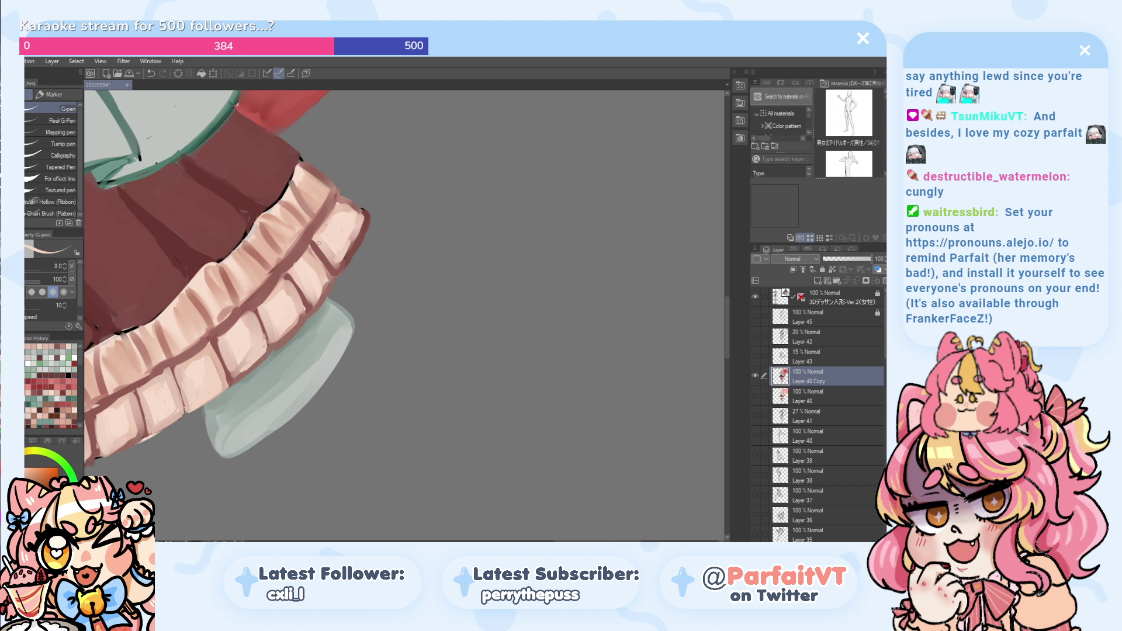
- Retouch the larger fabric tail's lower corner with the G-pen in sampled grey-green, undoing one stroke
left_click(235, 395, "alt")
left_click_drag(210, 433, 221, 454)
key("ctrl+z")
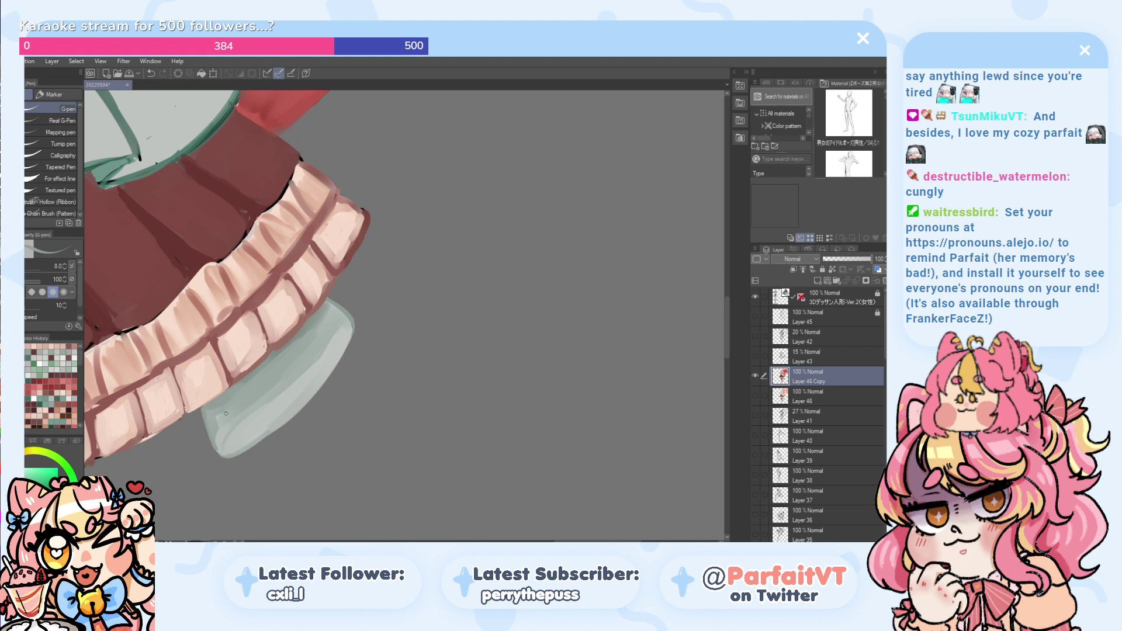
- Sample the teal of the jacket's flared hem and retouch its folded edge above the skirt, undoing one stroke
scroll(224, 418, "down", 2)
scroll(128, 363, "down", 2)
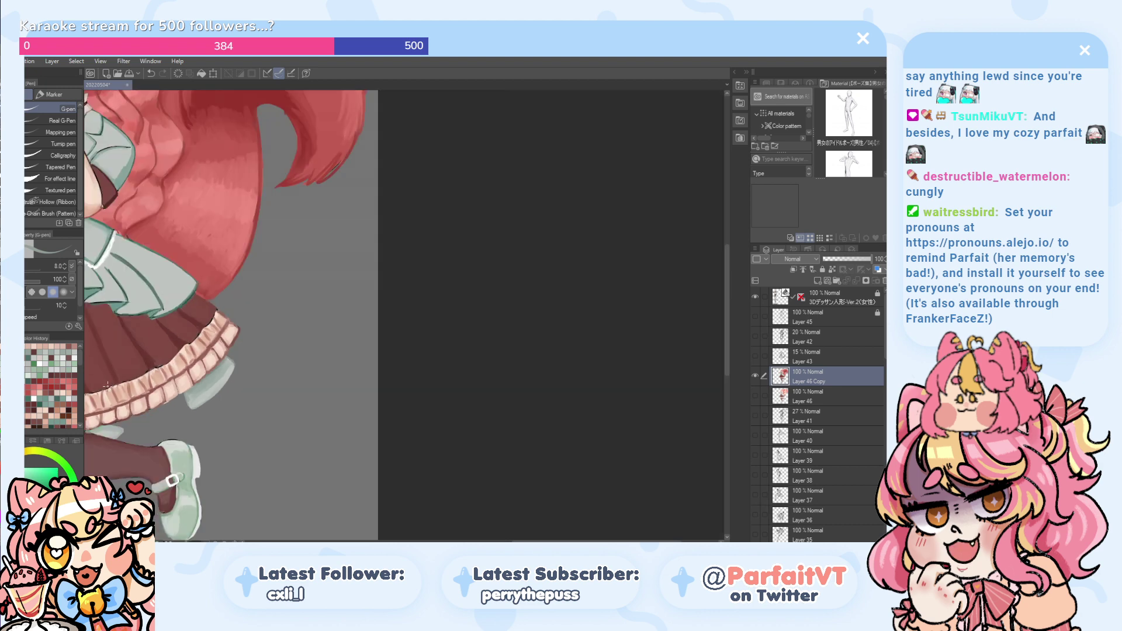
left_click_drag(94, 430, 310, 359)
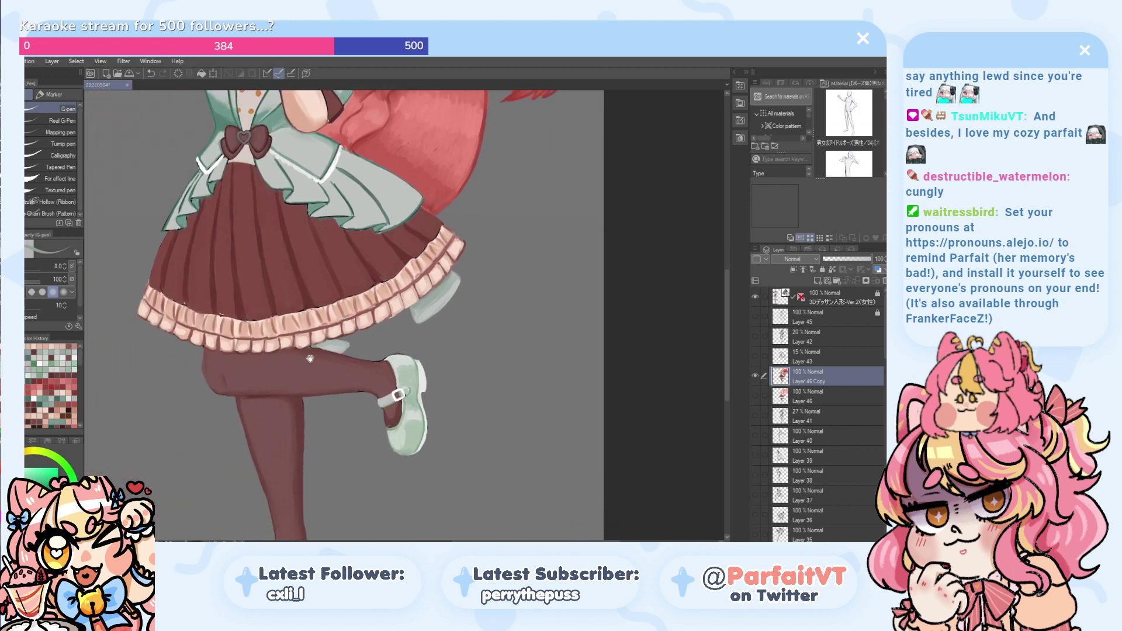
left_click_drag(234, 358, 249, 473)
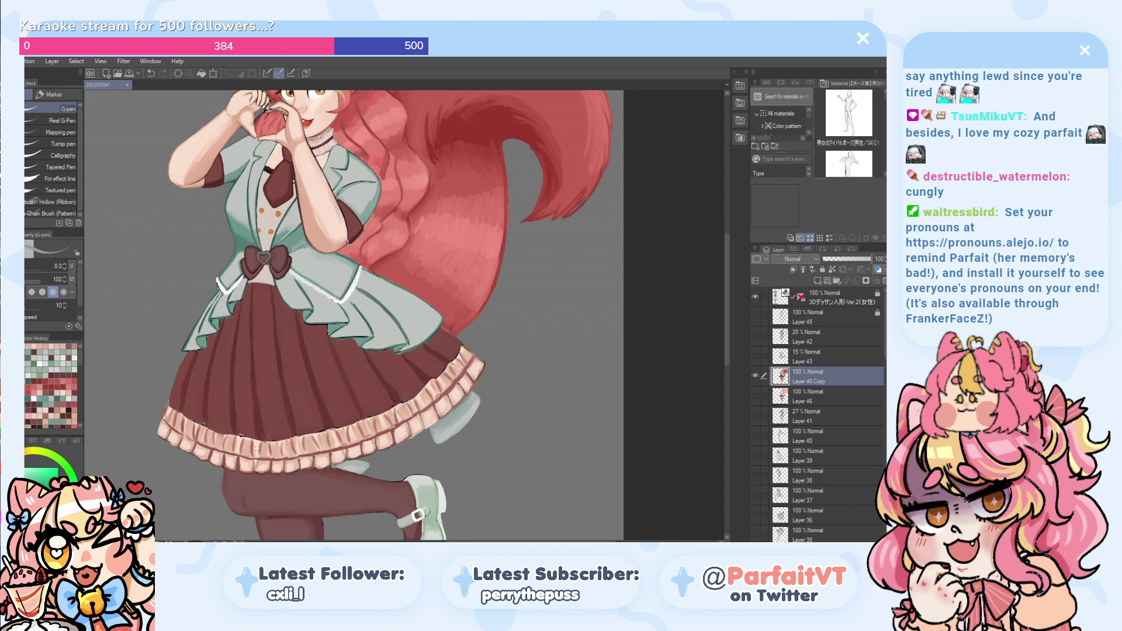
scroll(269, 422, "up", 2)
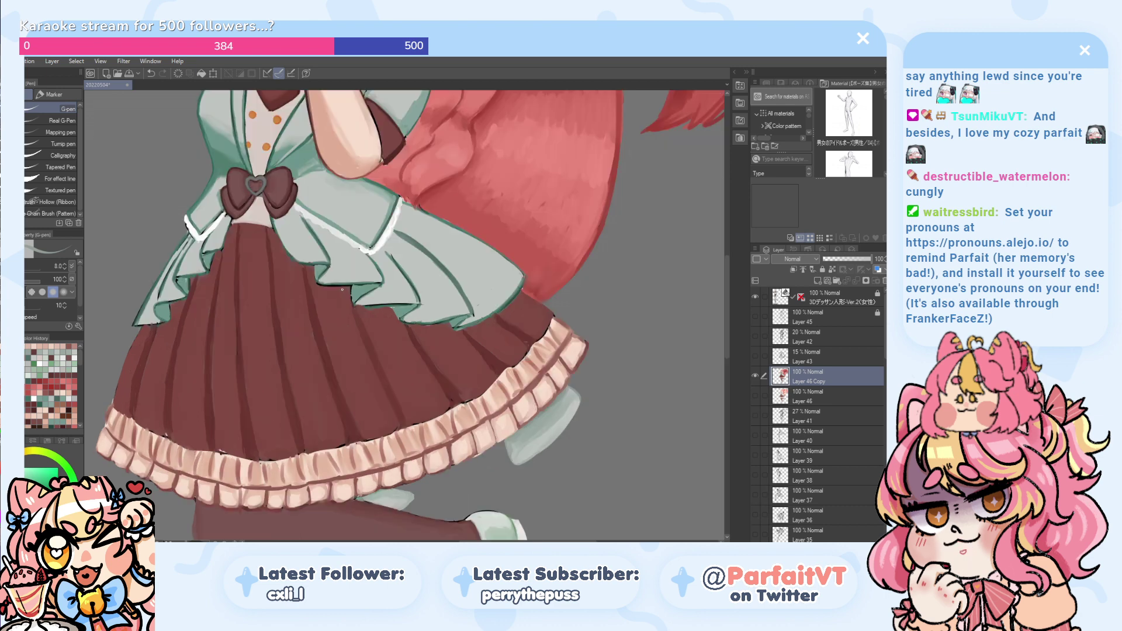
scroll(347, 304, "up", 1)
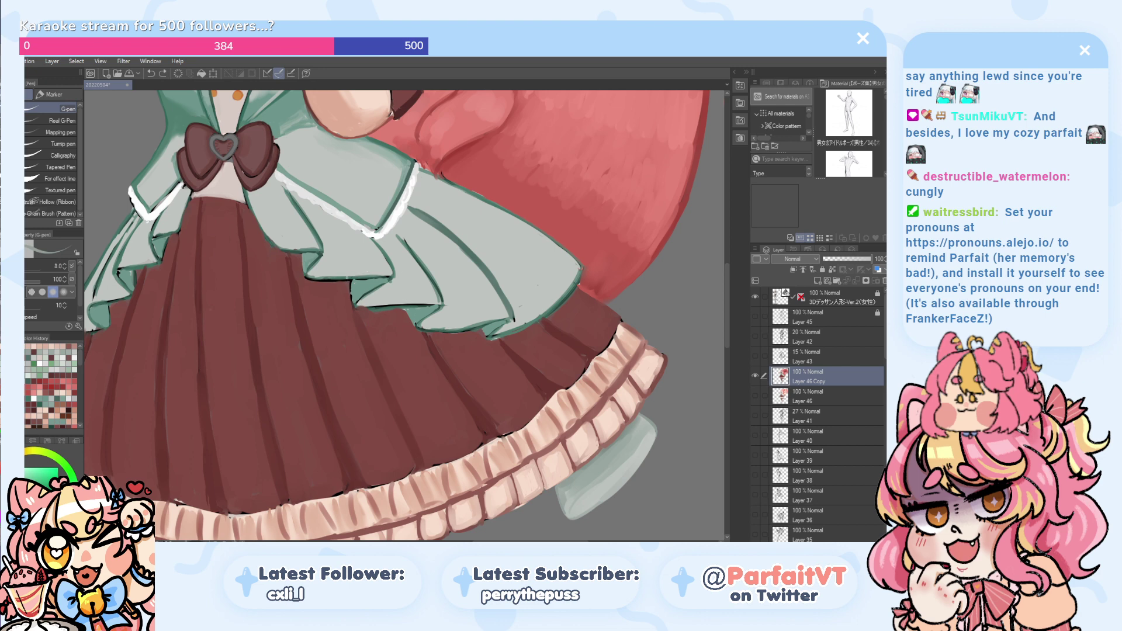
left_click(350, 277, "alt")
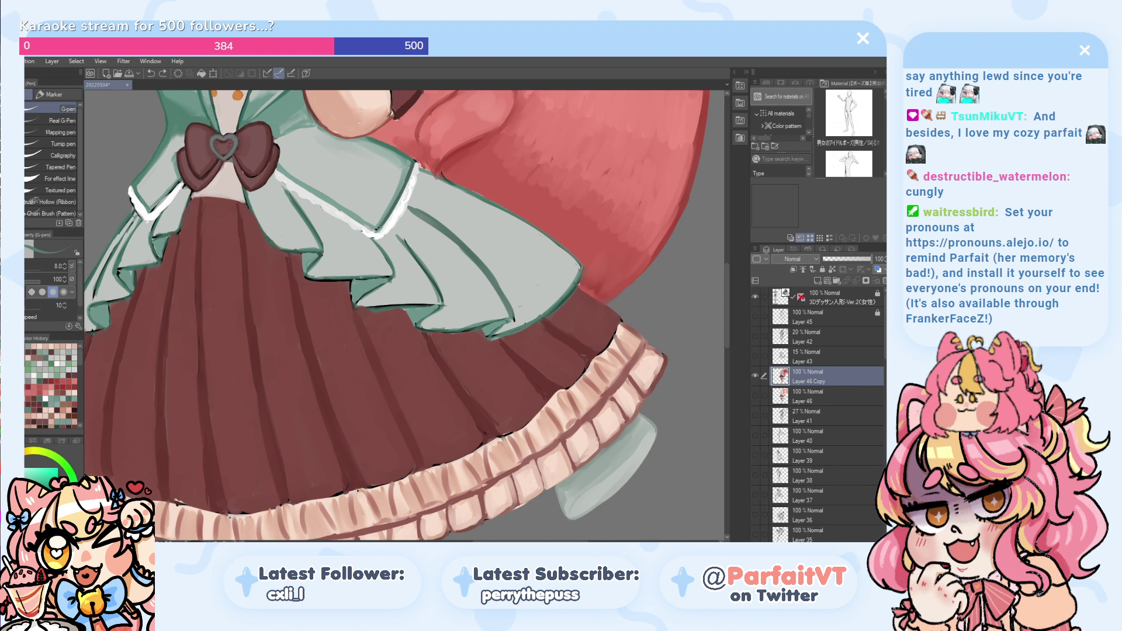
left_click_drag(362, 277, 315, 281)
key("ctrl+z")
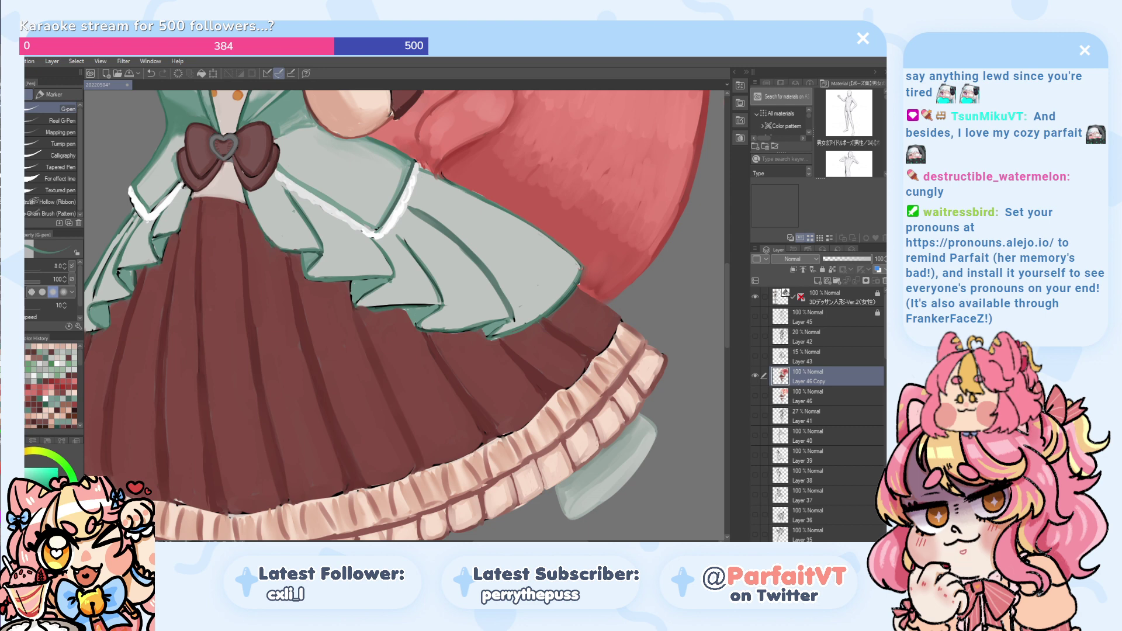
- Sample a tone beside the jacket panel's white trim and retouch the slanted side of its pointed corner, undoing one stroke
scroll(379, 239, "up", 2)
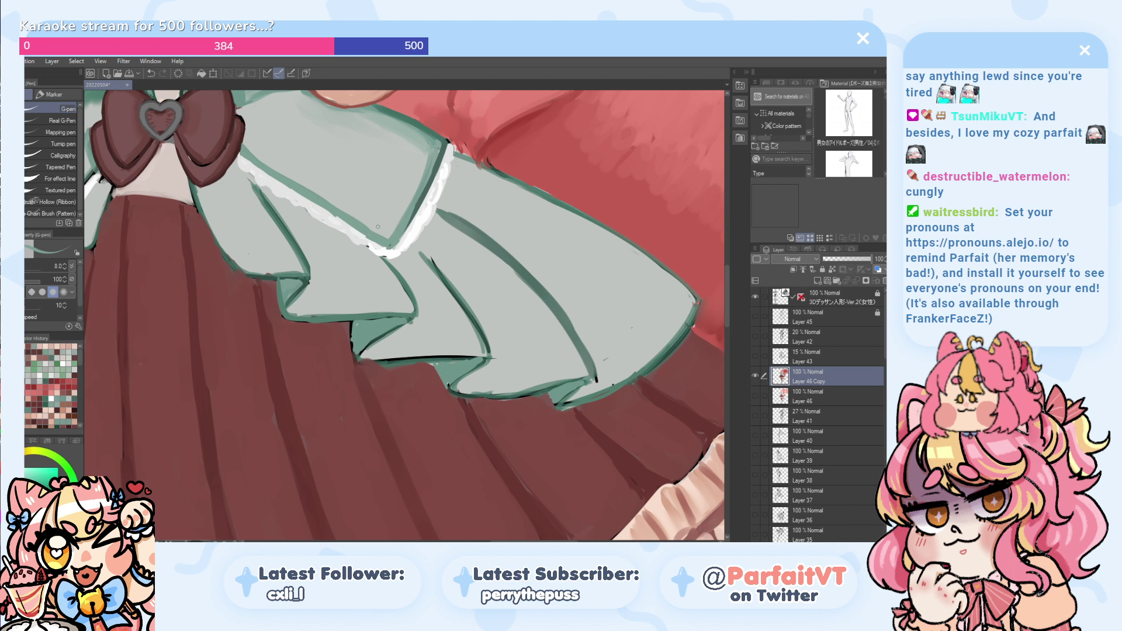
left_click(429, 187, "alt")
left_click_drag(431, 181, 394, 244)
key("ctrl+z")
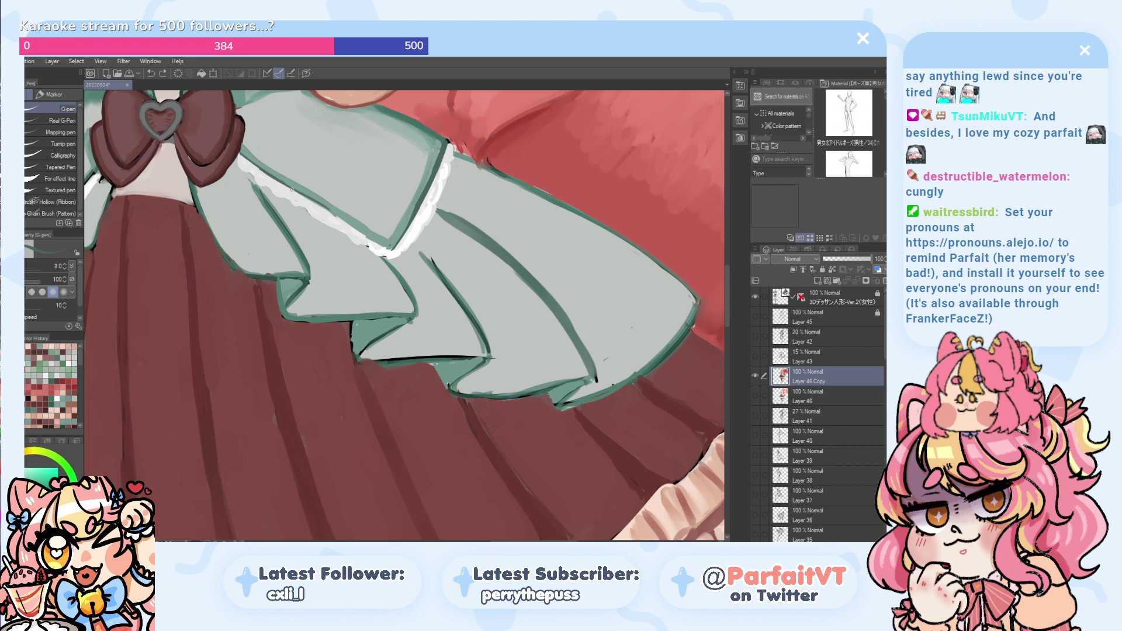
- Refine the jacket panel's lower edge along the white trim with repeated G-pen strokes, undoing the unsatisfactory ones
left_click_drag(292, 189, 392, 249)
key("ctrl+z")
left_click_drag(341, 218, 391, 250)
key("ctrl+z")
left_click_drag(325, 207, 379, 244)
left_click_drag(301, 193, 363, 236)
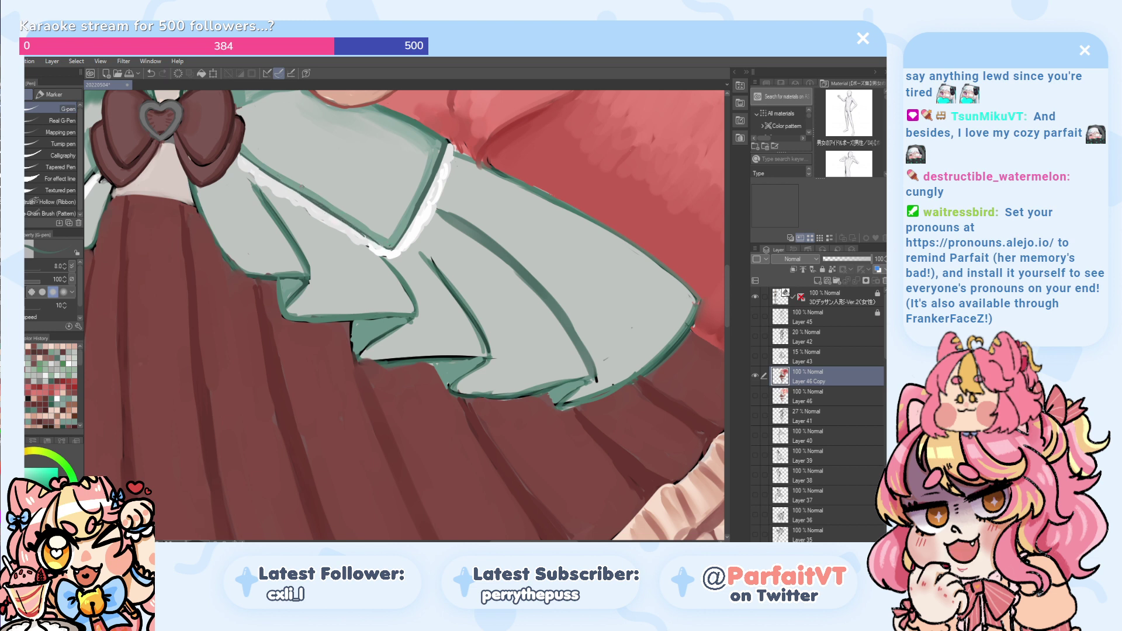
left_click_drag(301, 192, 357, 229)
mouse_move(282, 183)
left_mouse_down()
mouse_move(309, 202)
mouse_move(267, 166)
left_mouse_up()
key("ctrl+z")
left_click(451, 125, "alt")
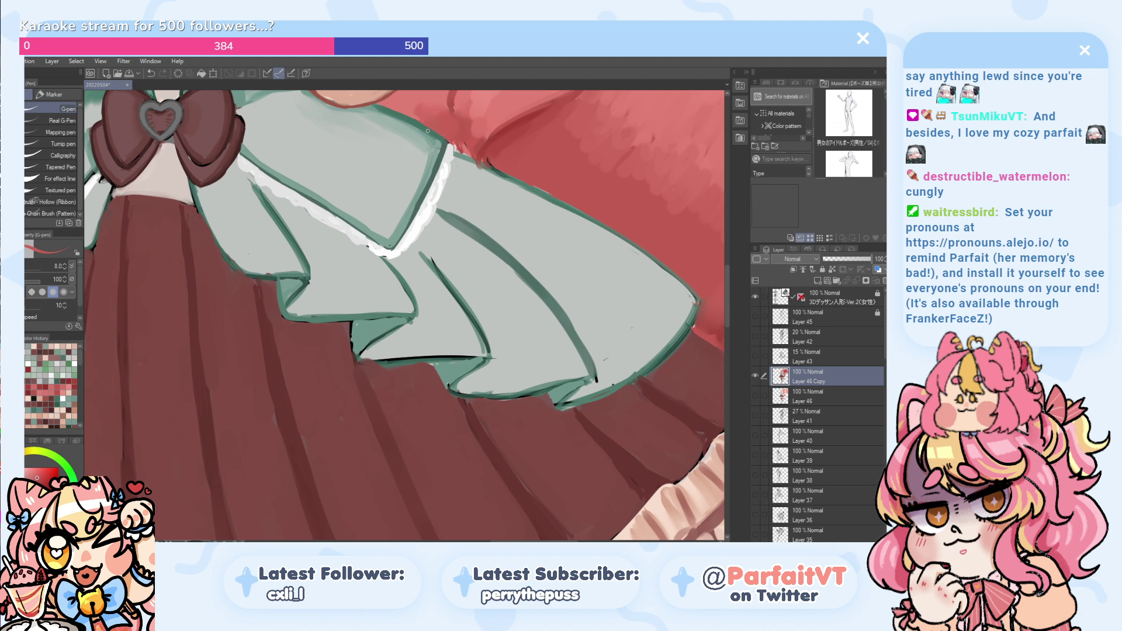
- Cover the black outline at the side of the jacket hem's middle fold with sampled teal
scroll(428, 131, "down", 3)
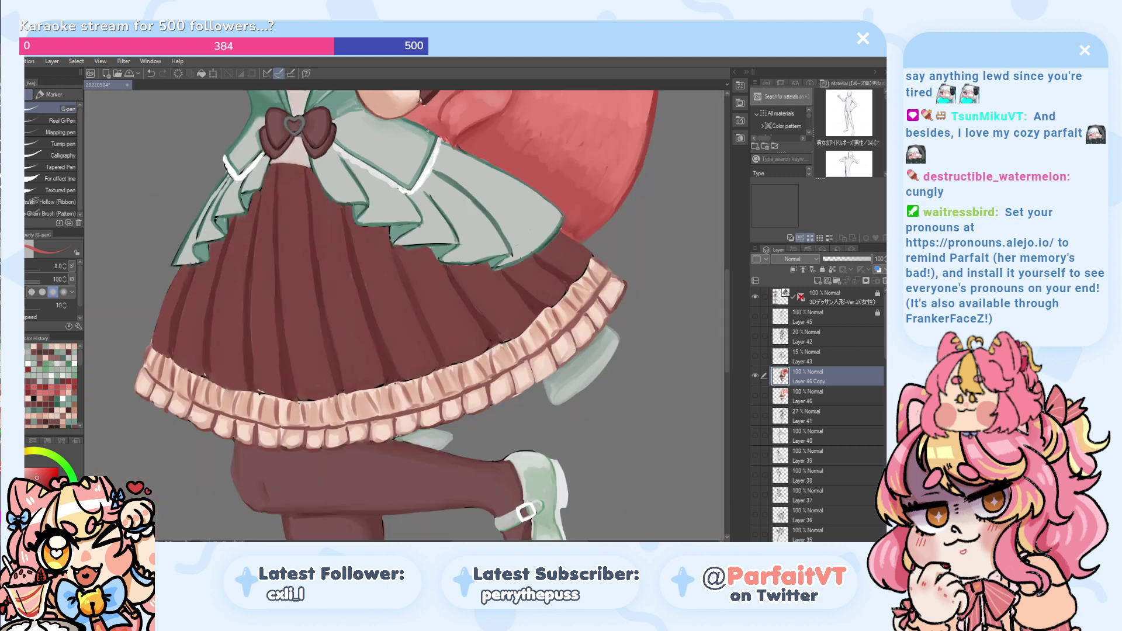
scroll(404, 230, "up", 4)
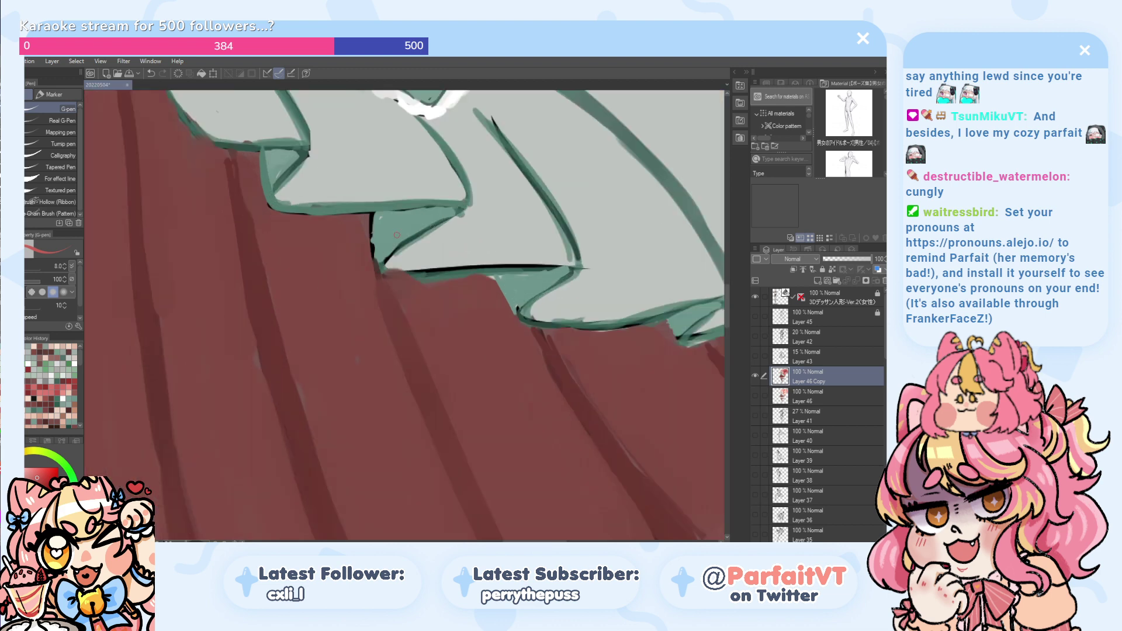
left_click(377, 249, "alt")
mouse_move(374, 251)
left_mouse_down()
mouse_move(371, 221)
mouse_move(378, 264)
mouse_move(370, 229)
mouse_move(377, 266)
left_mouse_up()
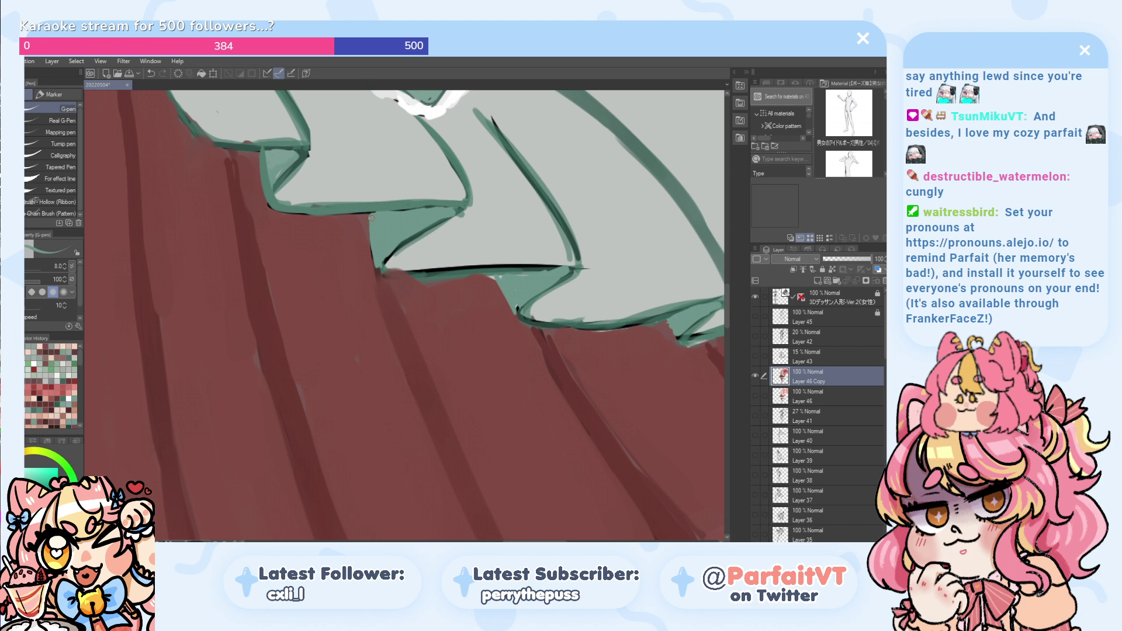
scroll(372, 218, "down", 2)
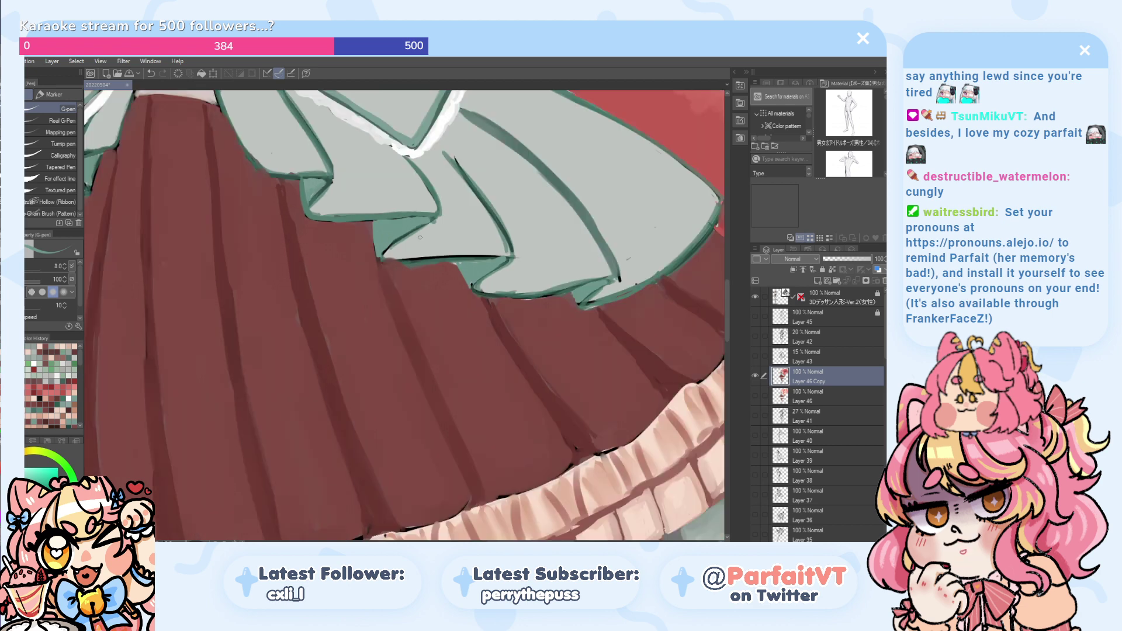
scroll(465, 267, "up", 1)
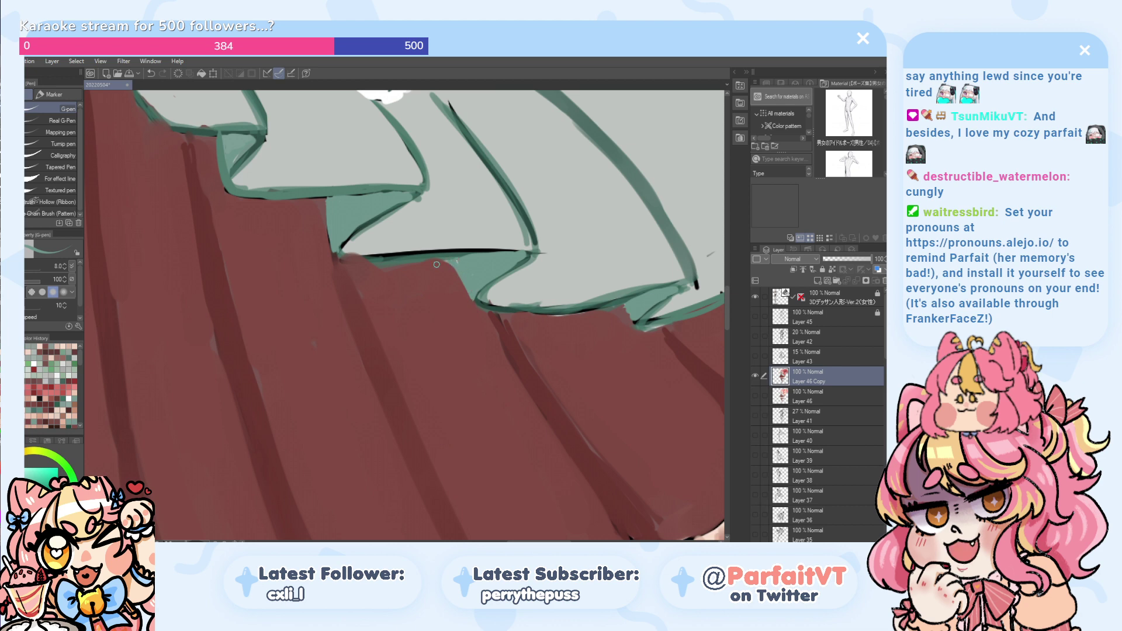
scroll(456, 262, "down", 2)
scroll(436, 264, "down", 3)
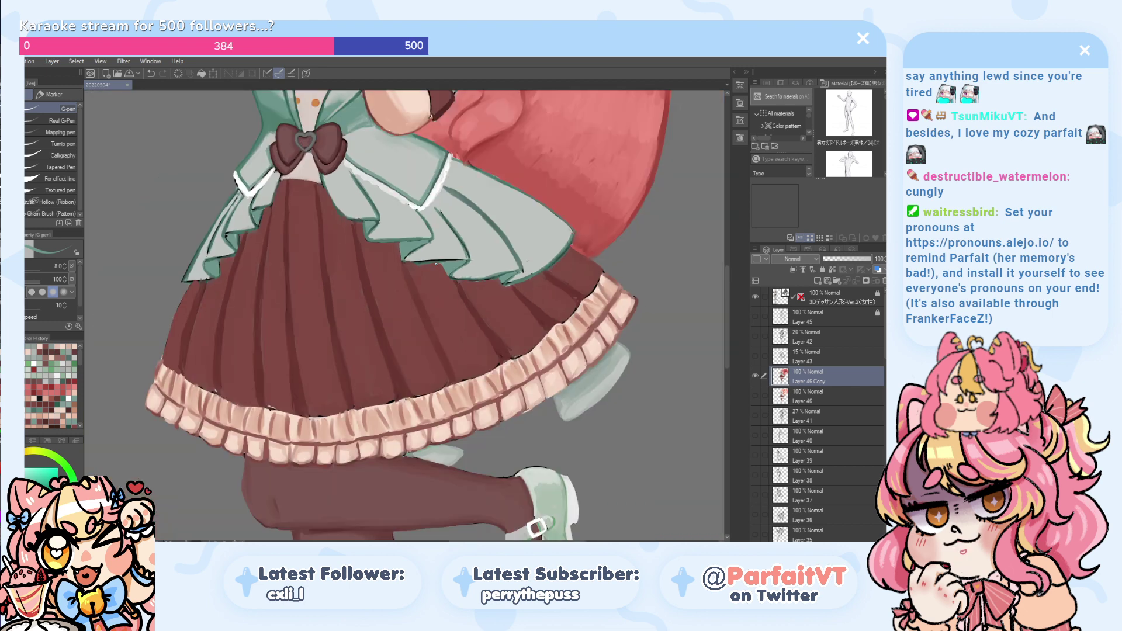
- Sample the teal and pale grey-green around the jacket hem's middle fold and retouch its edges above the skirt, undoing one stroke
scroll(221, 237, "up", 5)
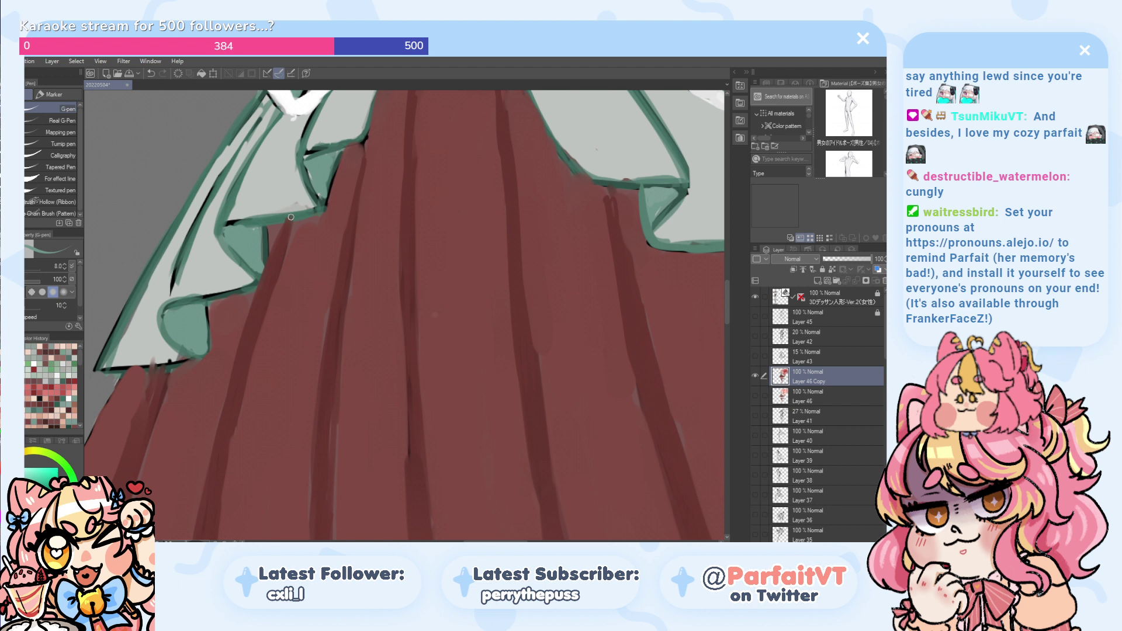
left_click(267, 251, "alt")
left_click_drag(269, 242, 261, 279)
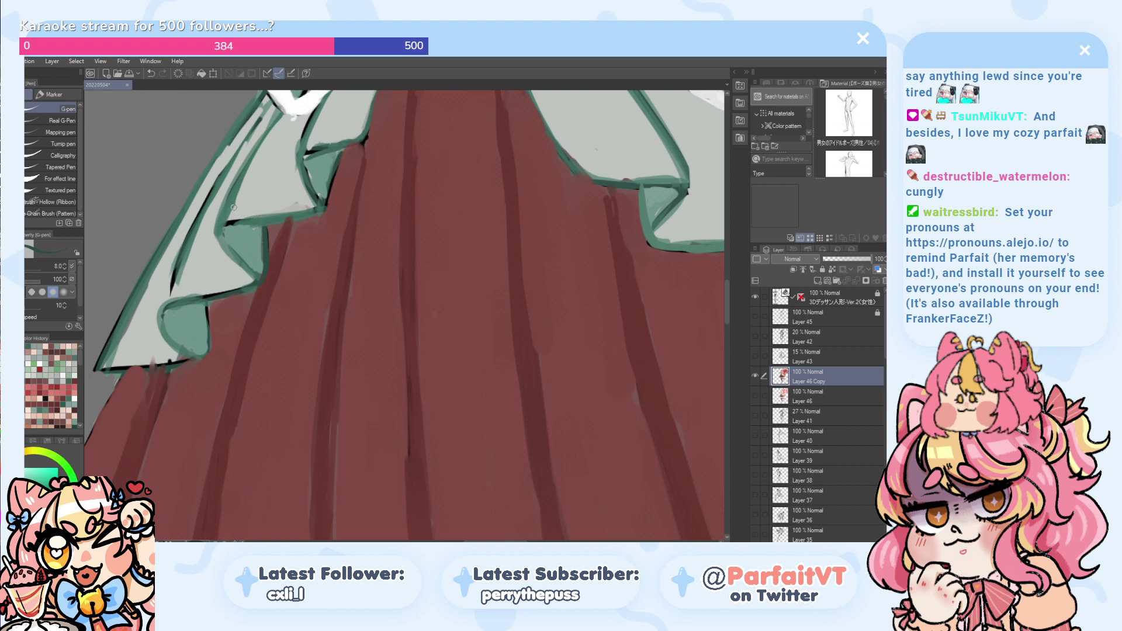
left_click(236, 205, "alt")
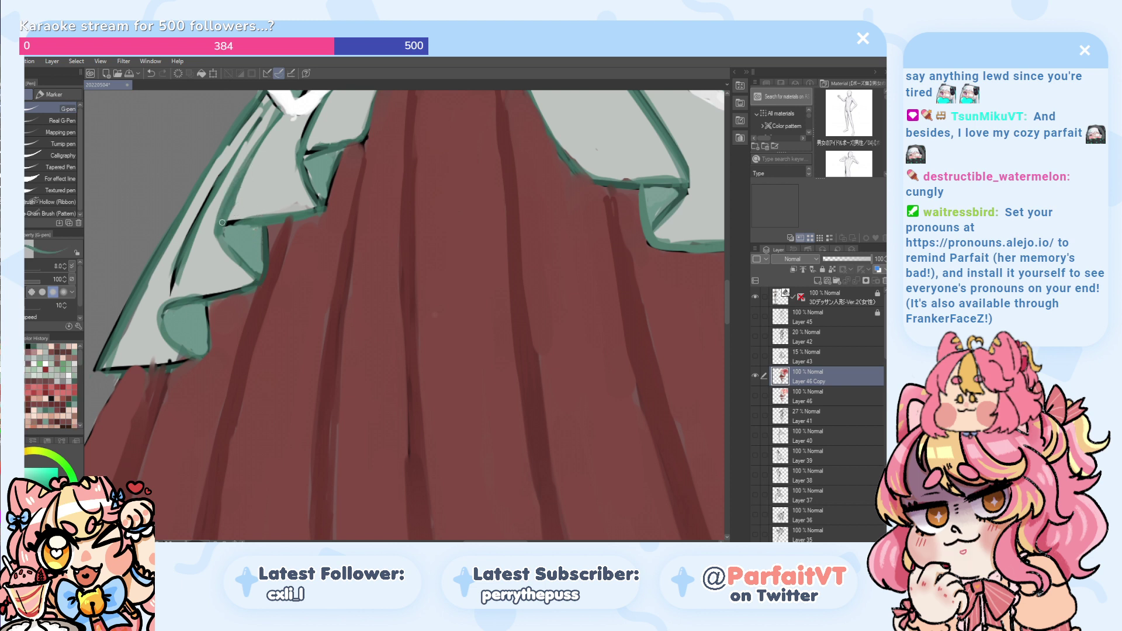
left_click(259, 177, "alt")
left_click_drag(229, 216, 246, 174)
key("ctrl+z")
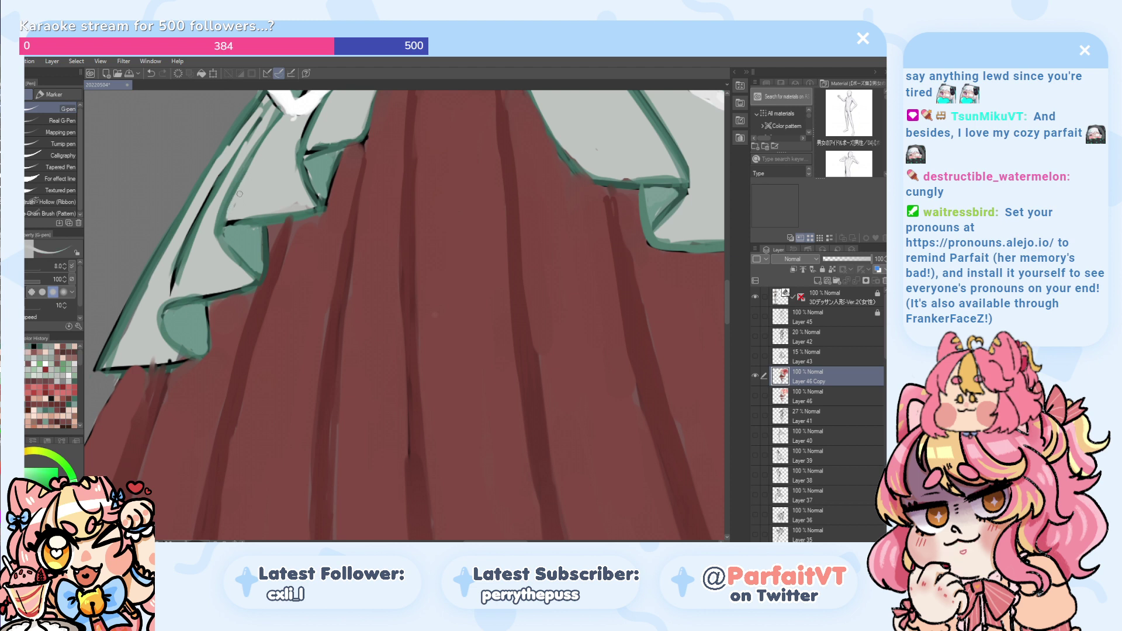
- Sample the upper hem fold's teal and rework its slanted edge beside the skirt, undoing the unsatisfactory strokes
left_click(321, 180, "alt")
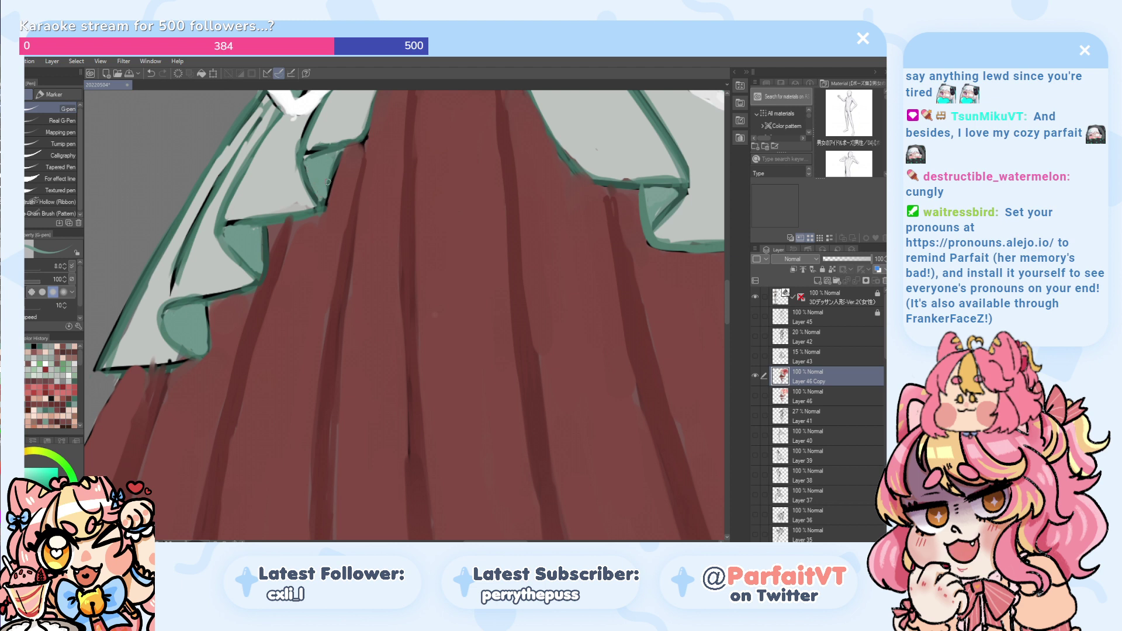
key("ctrl+z")
left_click_drag(321, 201, 343, 147)
key("ctrl+z")
left_click_drag(326, 192, 340, 161)
key("ctrl+z")
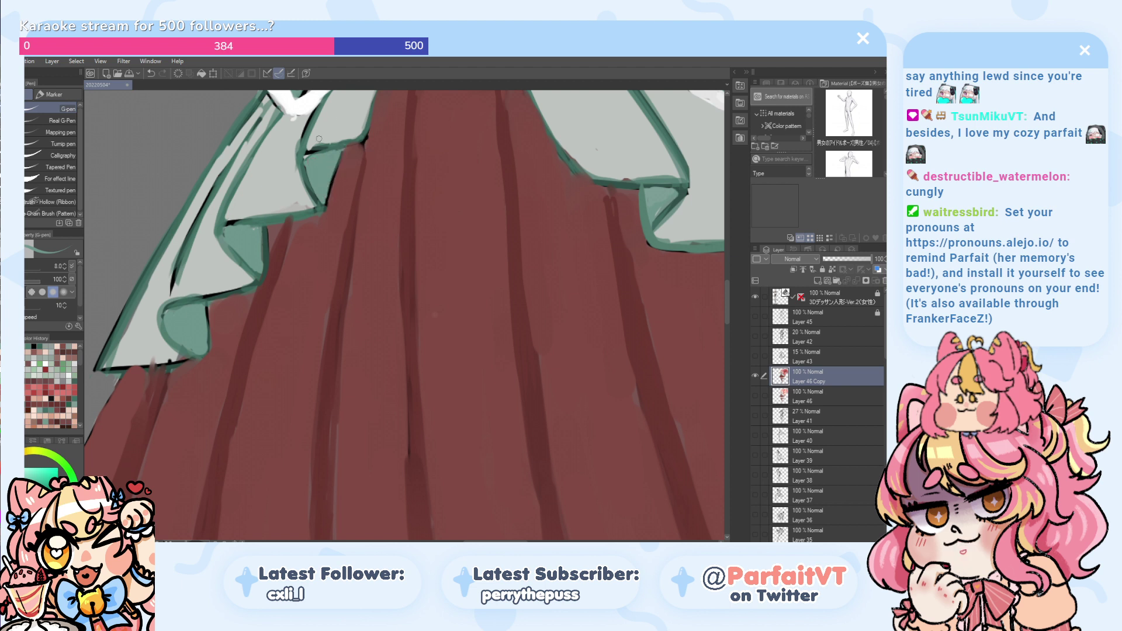
- Sample the pale grey-green of the jacket hem and retouch the area between the white trim and the upper fold, undoing unsatisfactory strokes
left_click(311, 132, "alt")
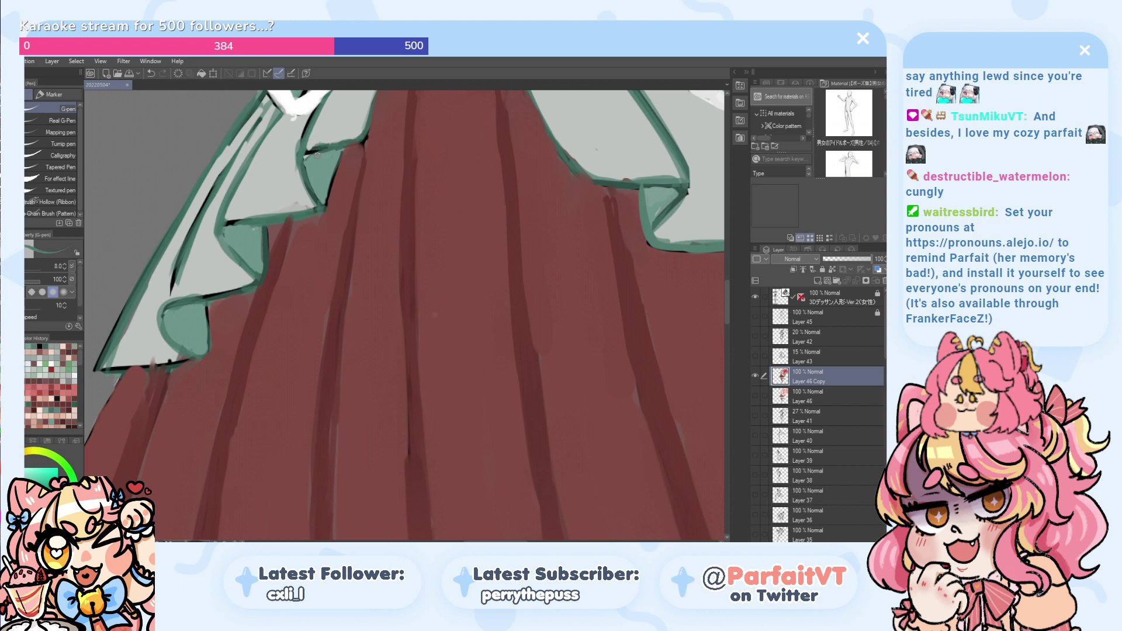
mouse_move(312, 100)
left_mouse_down()
mouse_move(328, 164)
mouse_move(365, 139)
mouse_move(354, 245)
left_mouse_up()
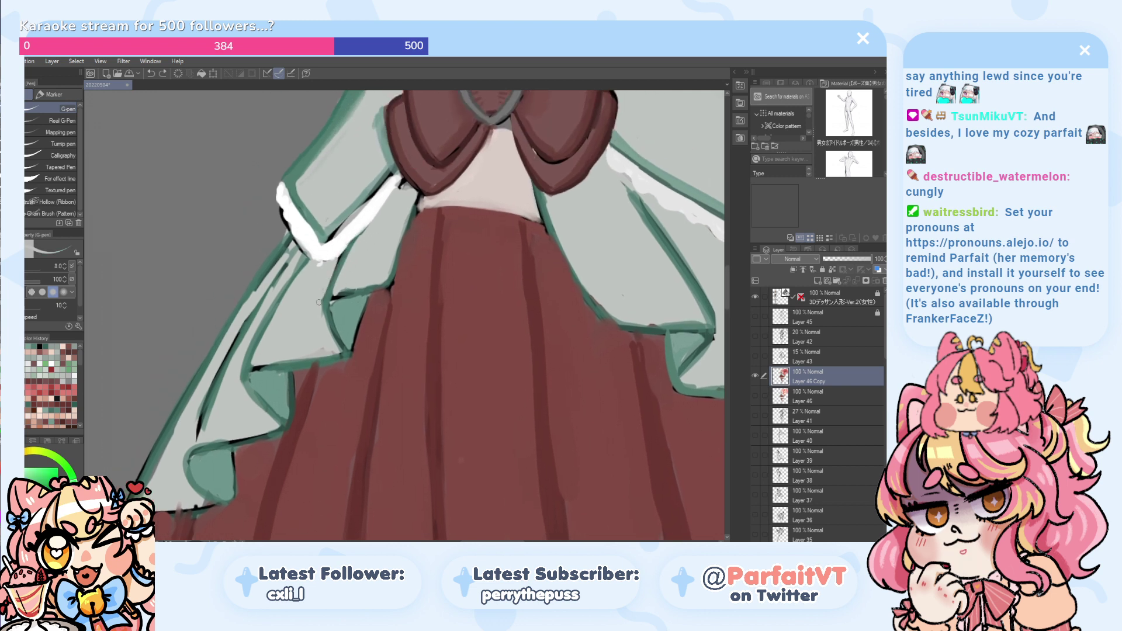
left_click_drag(342, 256, 327, 289)
key("ctrl+z")
key("ctrl+z")
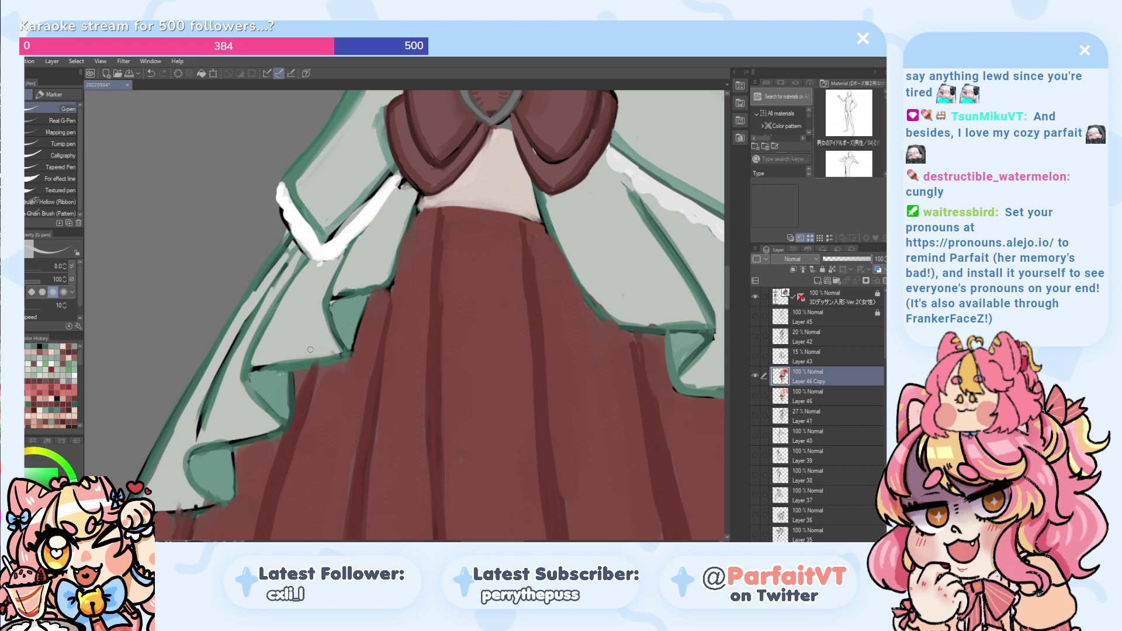
- Clean the black outline along the ruffle edge above the middle fold with sampled jacket and skirt tones, undoing unsatisfactory strokes
left_click(299, 366, "alt")
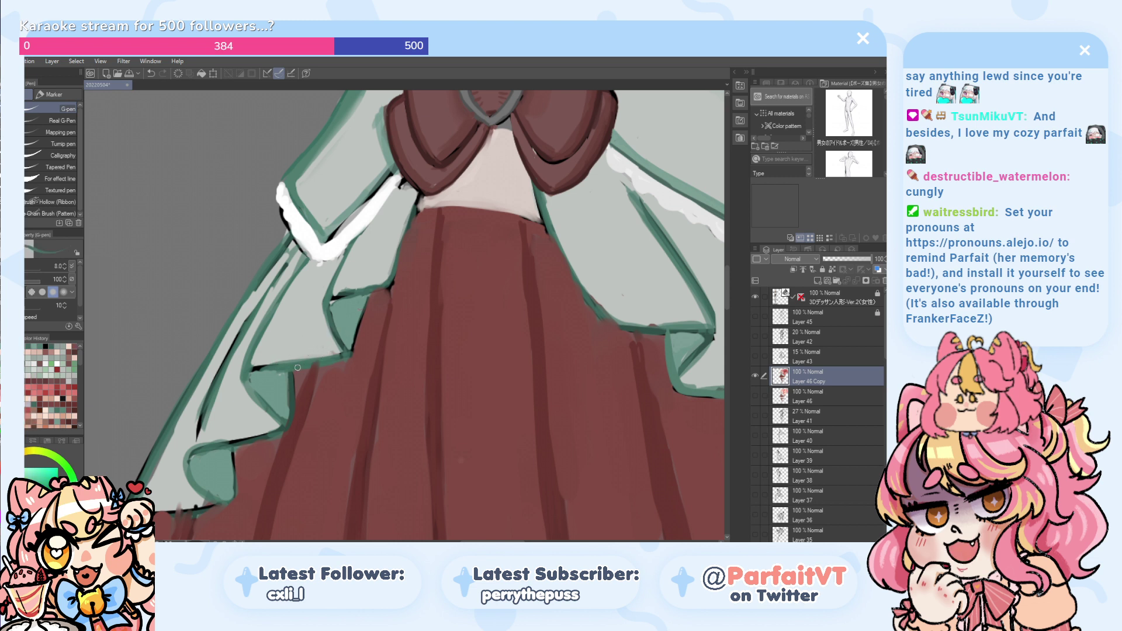
key("ctrl+z")
mouse_move(331, 358)
left_mouse_down()
mouse_move(284, 365)
mouse_move(336, 356)
mouse_move(250, 369)
left_mouse_up()
key("ctrl+z")
key("ctrl+z")
left_click(303, 342, "alt")
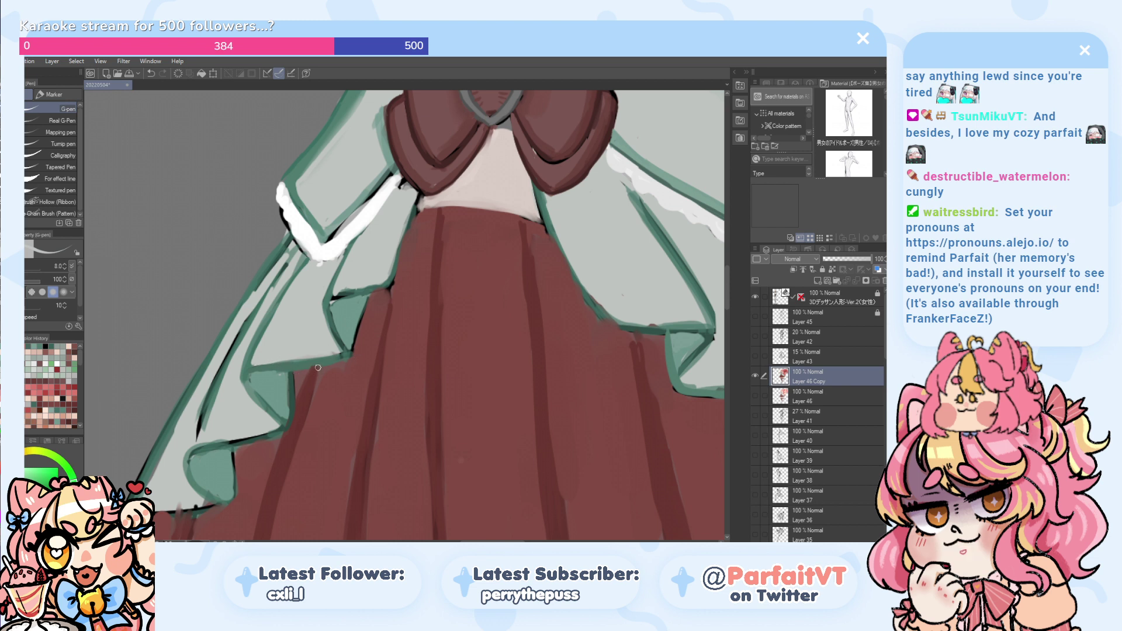
left_click(342, 373, "alt")
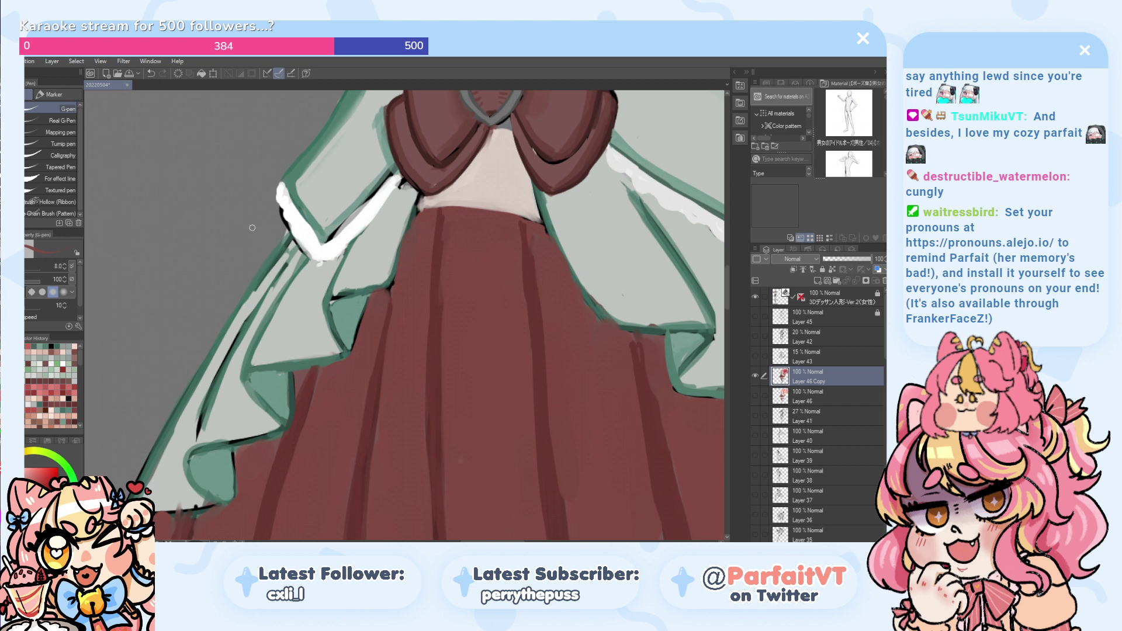
- Sample a tone below the white trim's pointed corner and redraw the slanted fold line descending from it, undoing unsatisfactory strokes
left_click(286, 268, "alt")
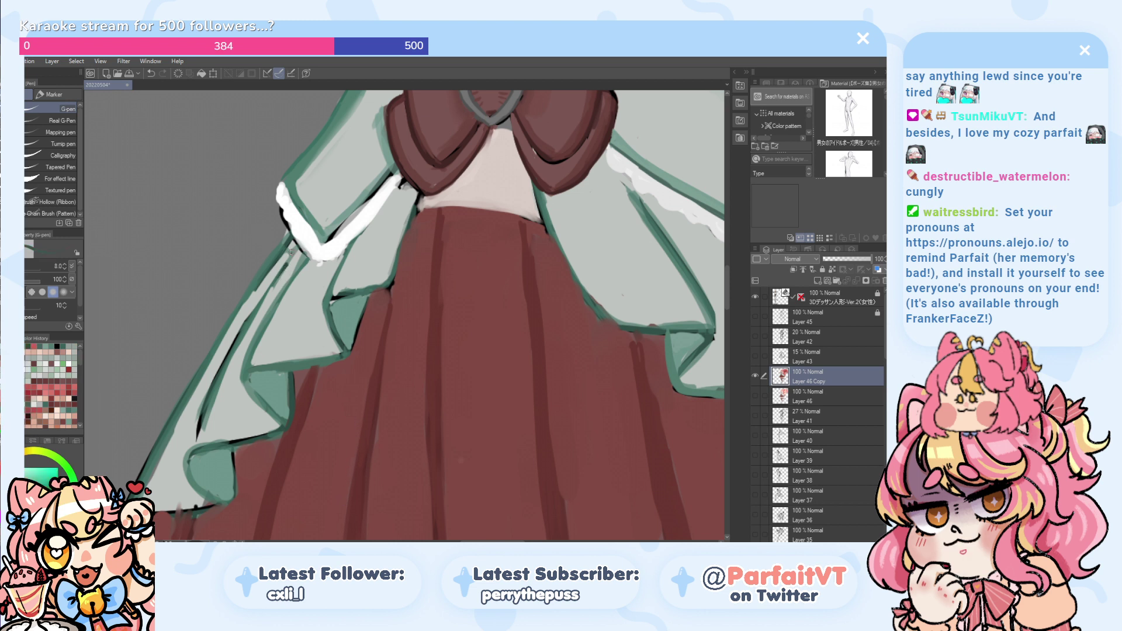
key("ctrl+z")
left_click_drag(296, 251, 273, 292)
key("ctrl+z")
mouse_move(294, 250)
left_mouse_down()
mouse_move(268, 292)
mouse_move(262, 324)
left_mouse_up()
key("ctrl+z")
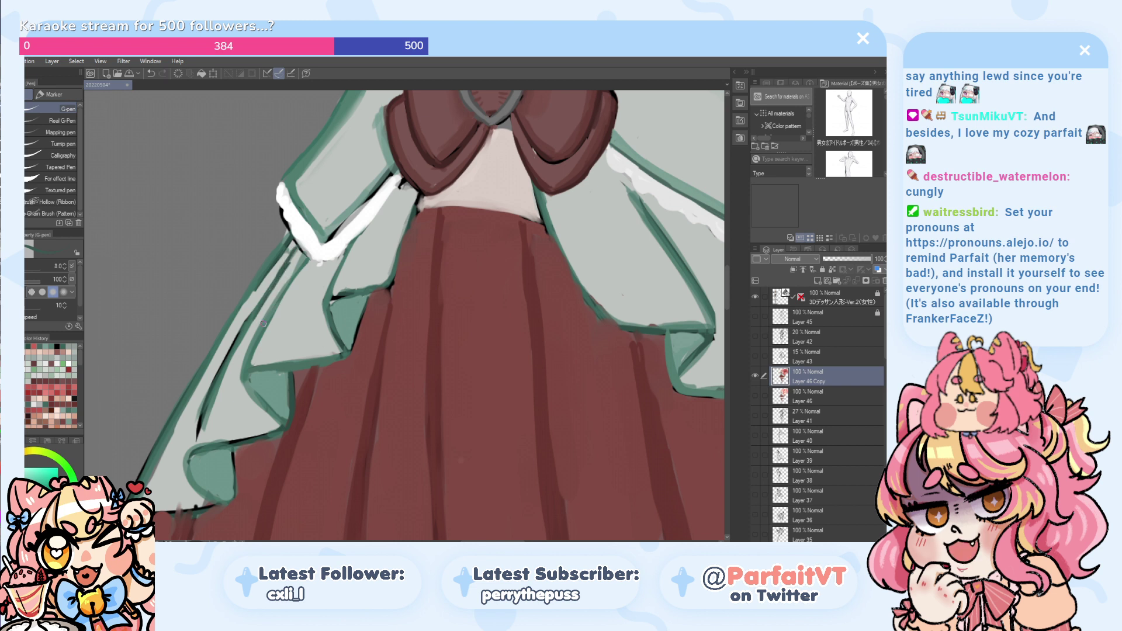
key("ctrl+z")
left_click_drag(282, 262, 251, 322)
key("ctrl+z")
key("ctrl+z")
- Retouch the light strip beside the slanted fold line with tones sampled near the white trim, undoing the unsatisfactory strokes
left_click(338, 223, "alt")
left_click_drag(293, 265, 266, 310)
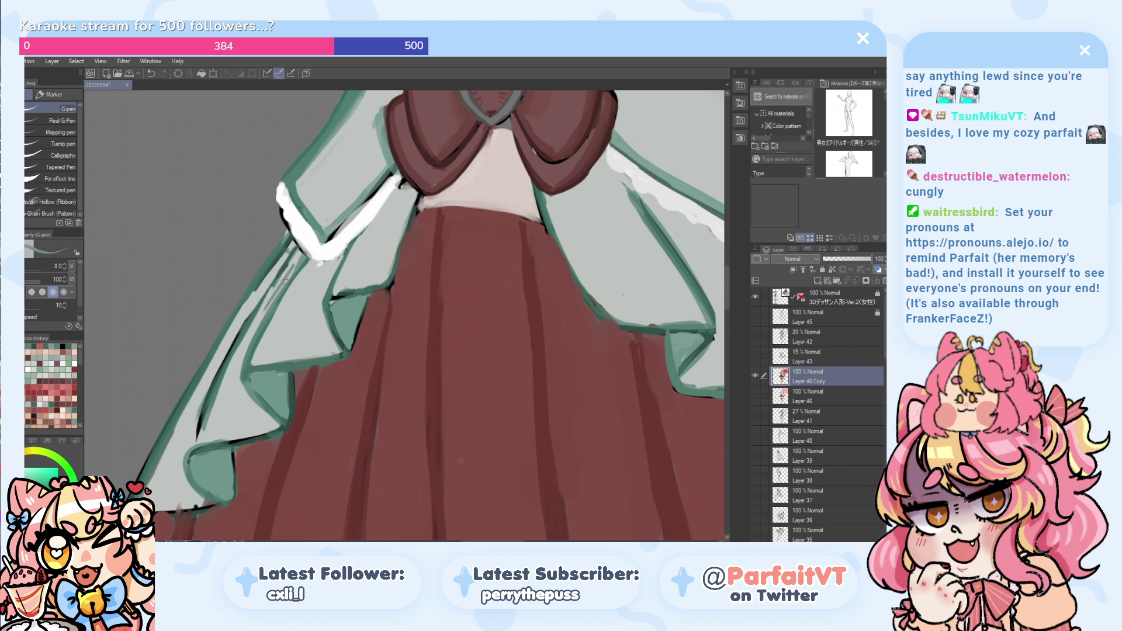
key("ctrl+z")
left_click(293, 274, "alt")
mouse_move(298, 250)
left_mouse_down()
mouse_move(260, 321)
mouse_move(270, 311)
mouse_move(238, 348)
left_mouse_up()
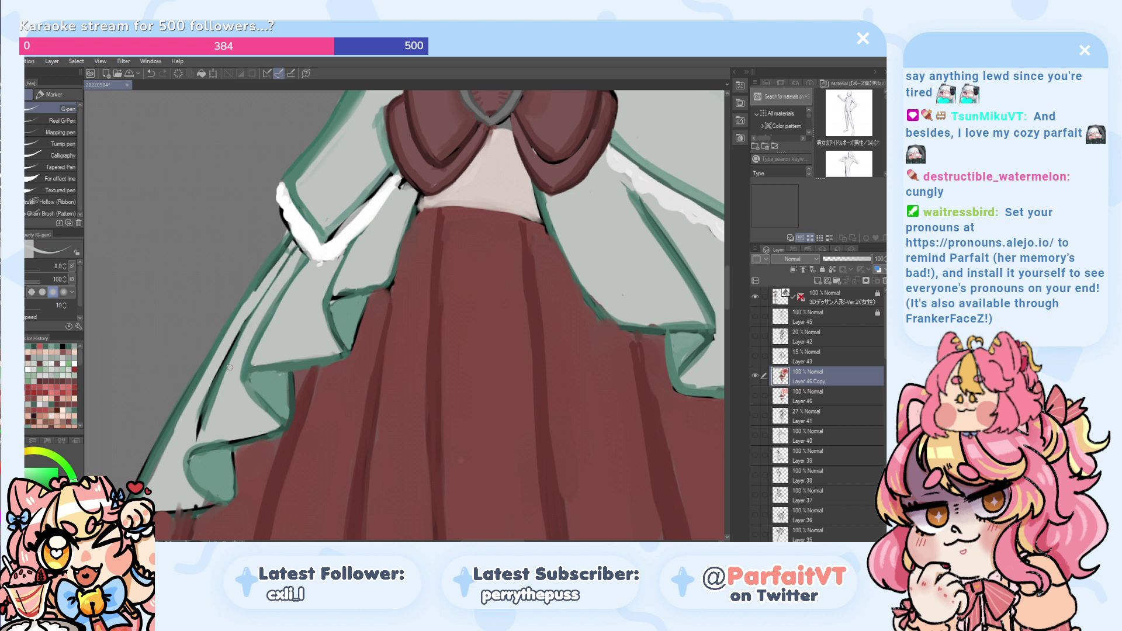
key("ctrl+z")
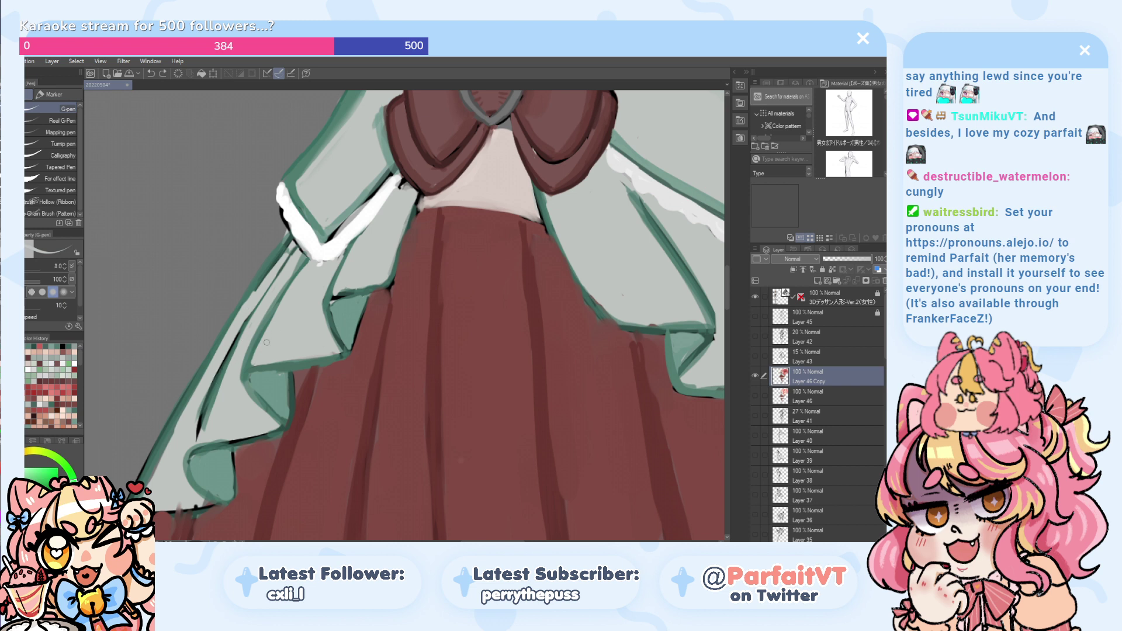
- Refine the upper part of the jacket hem's two slanted fold lines with resampled hem tones, undoing the unsatisfactory strokes
left_click(253, 349, "alt")
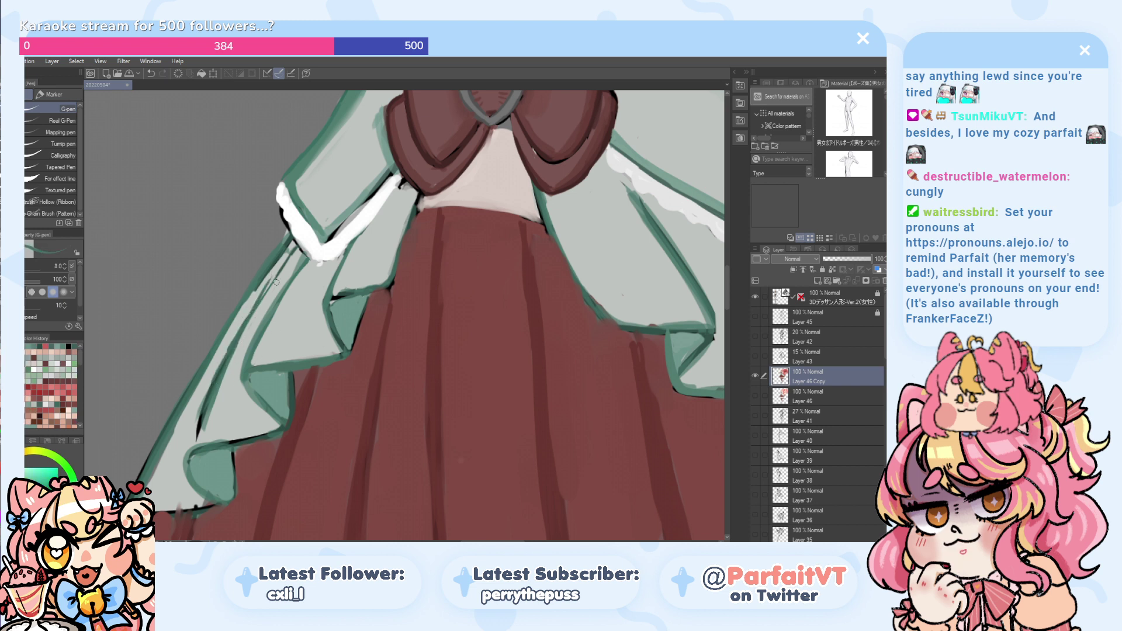
left_click_drag(288, 256, 238, 338)
key("ctrl+z")
key("ctrl+z")
left_click(266, 287, "alt")
mouse_move(262, 287)
left_mouse_down()
mouse_move(254, 300)
mouse_move(273, 267)
left_mouse_up()
key("ctrl+z")
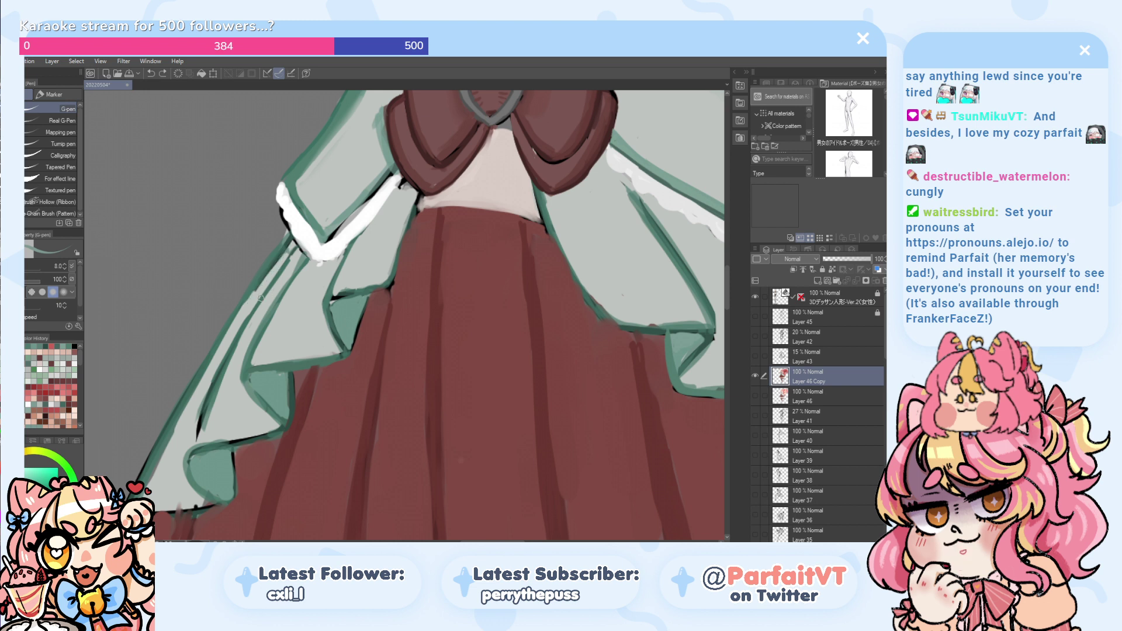
mouse_move(262, 291)
left_mouse_down()
mouse_move(290, 245)
mouse_move(255, 292)
left_mouse_up()
key("ctrl+z")
key("ctrl+z")
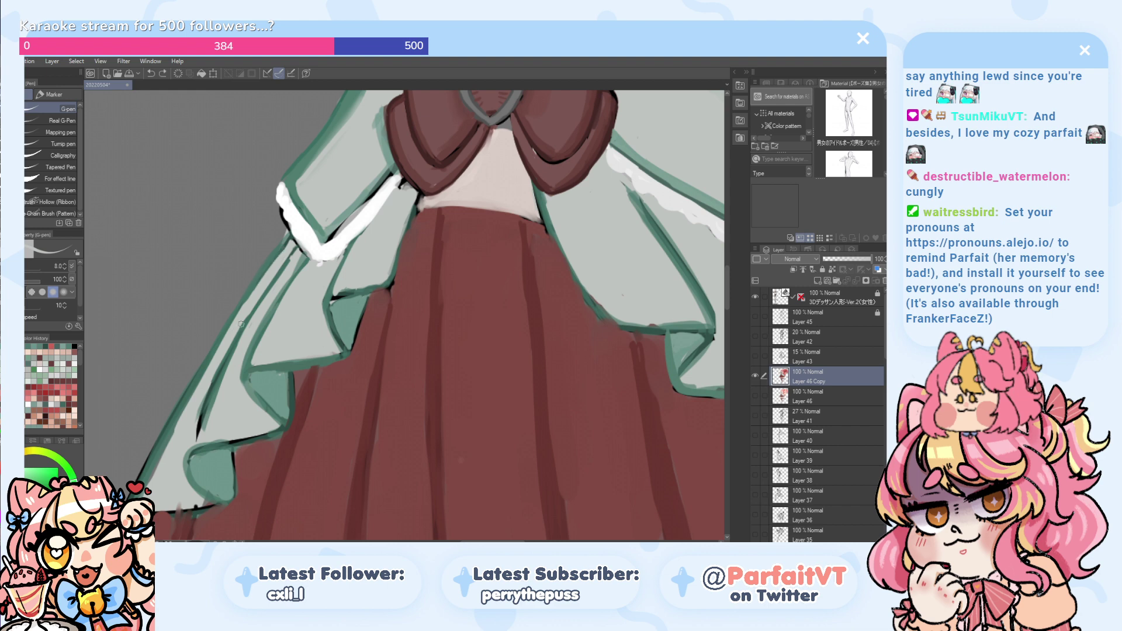
scroll(241, 325, "down", 4)
scroll(241, 324, "down", 3)
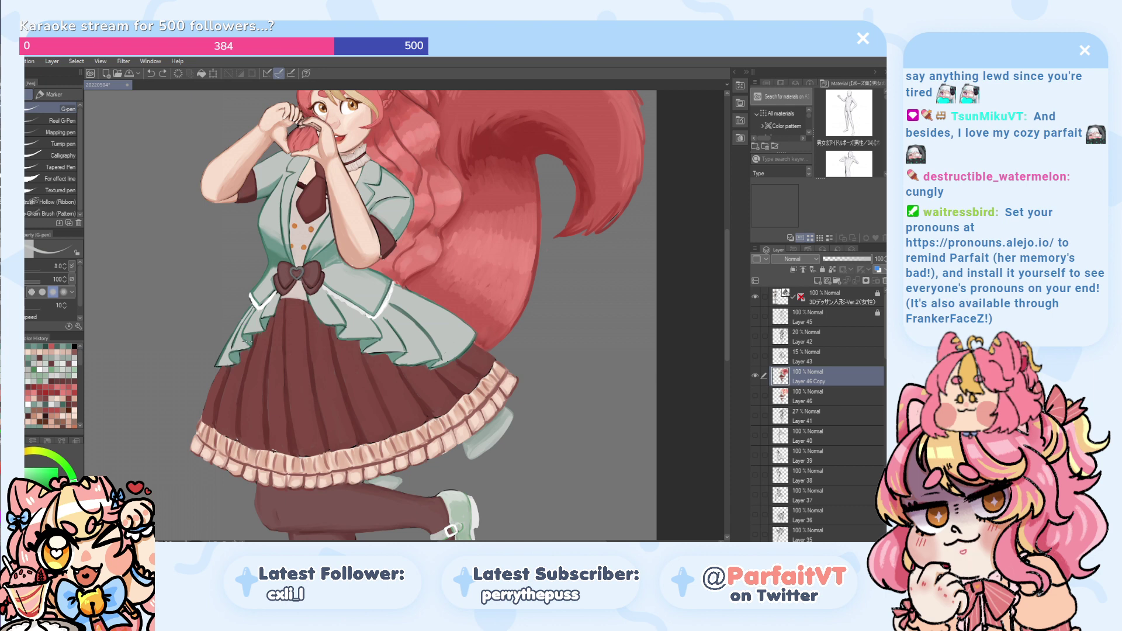
scroll(251, 319, "up", 6)
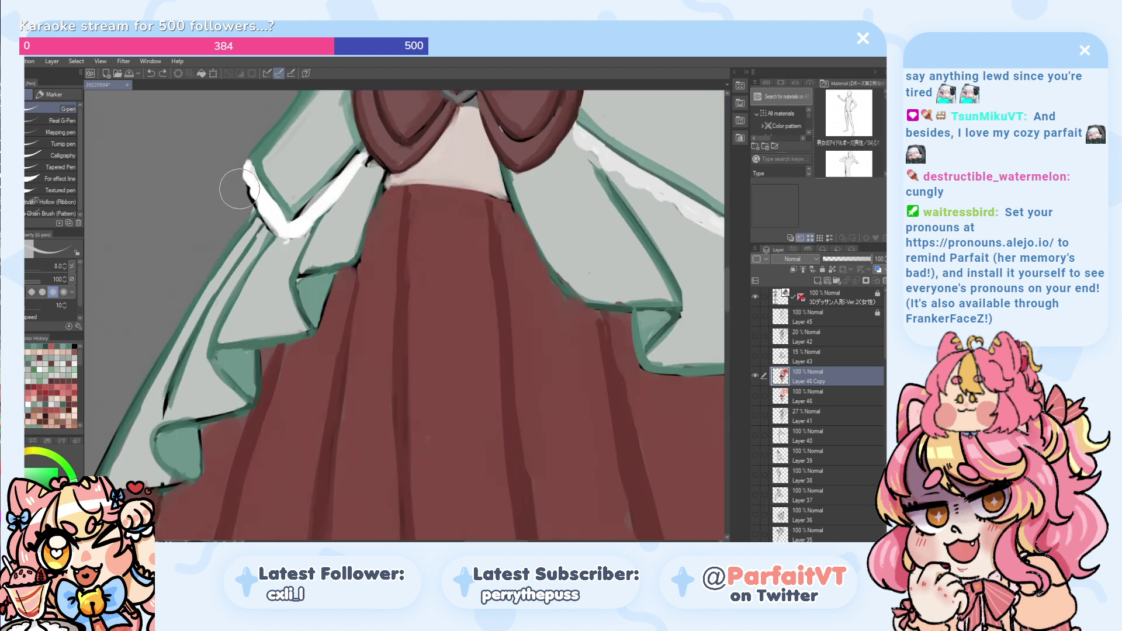
left_click_drag(238, 192, 234, 202)
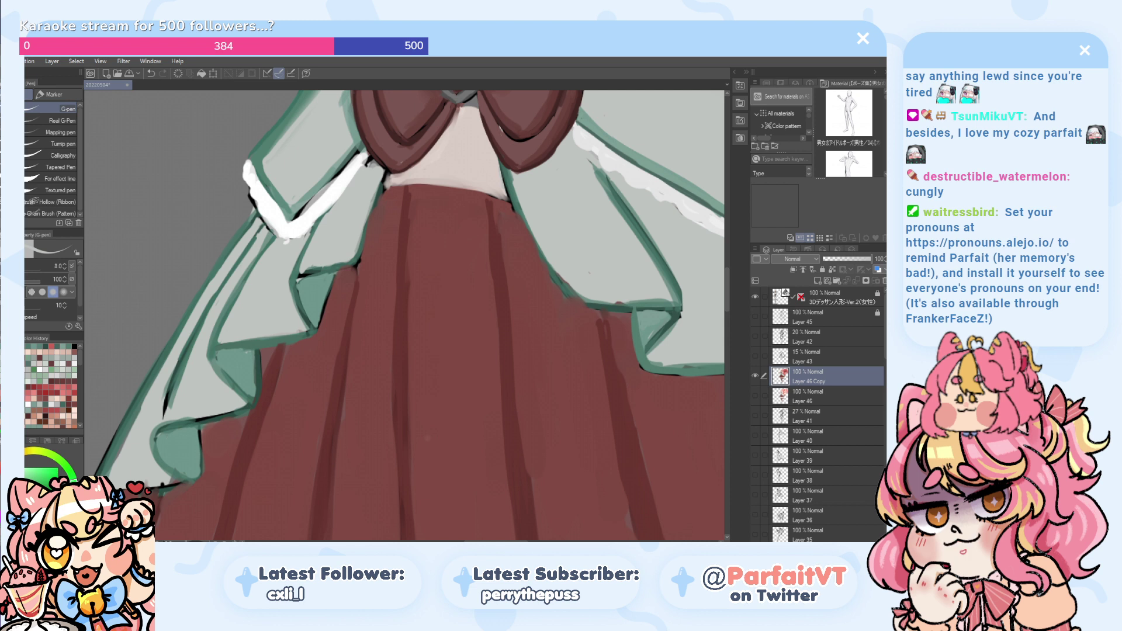
key("e")
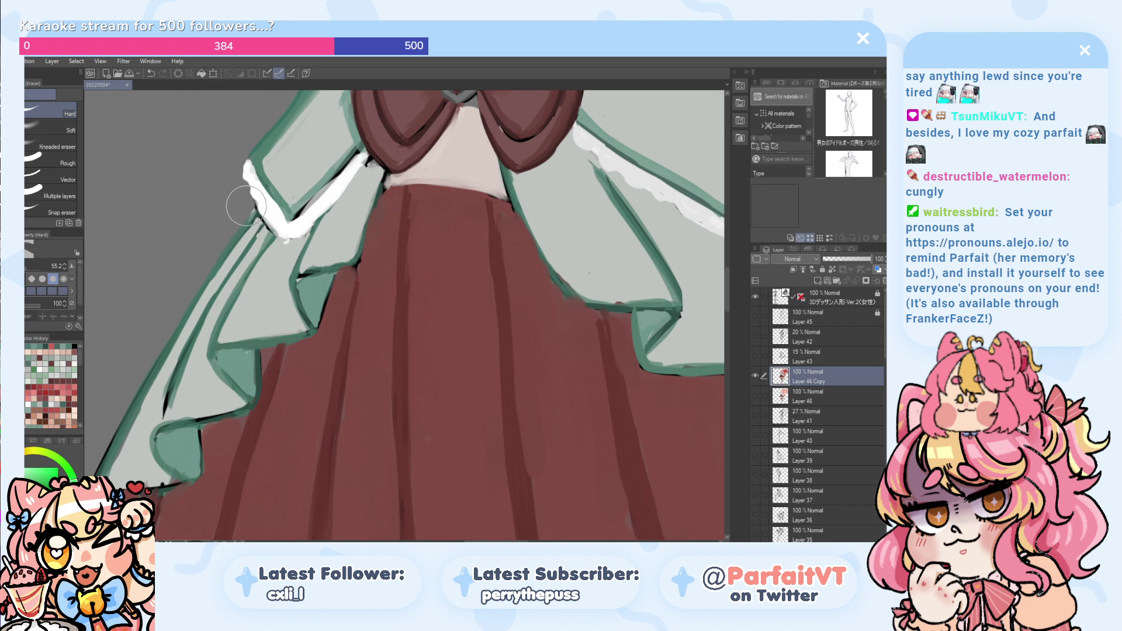
scroll(219, 317, "down", 2)
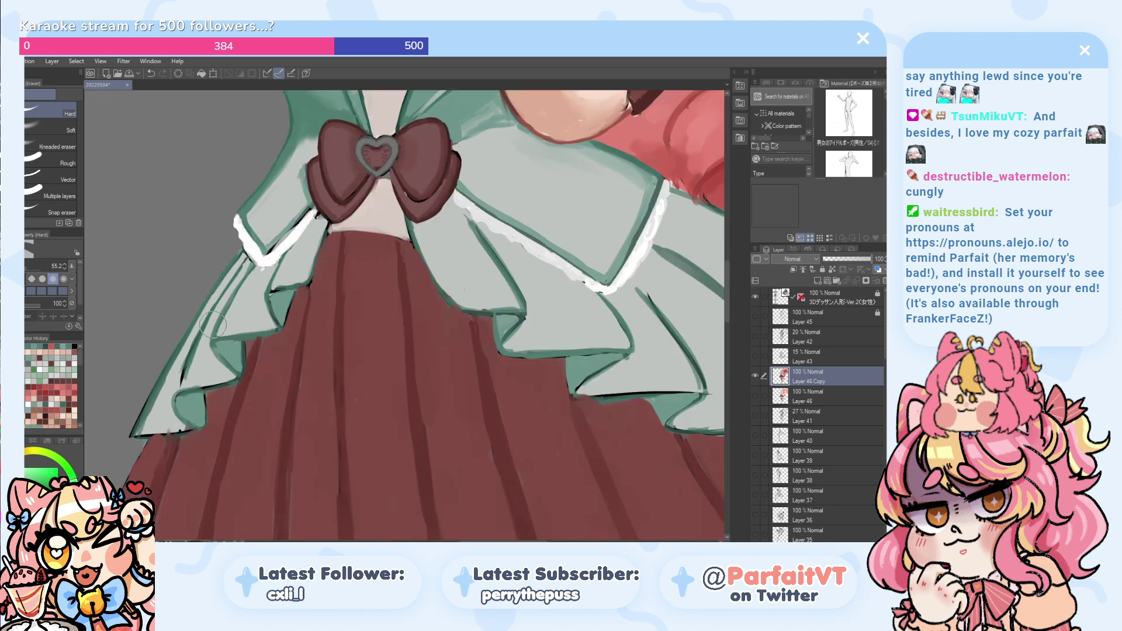
scroll(228, 321, "up", 2)
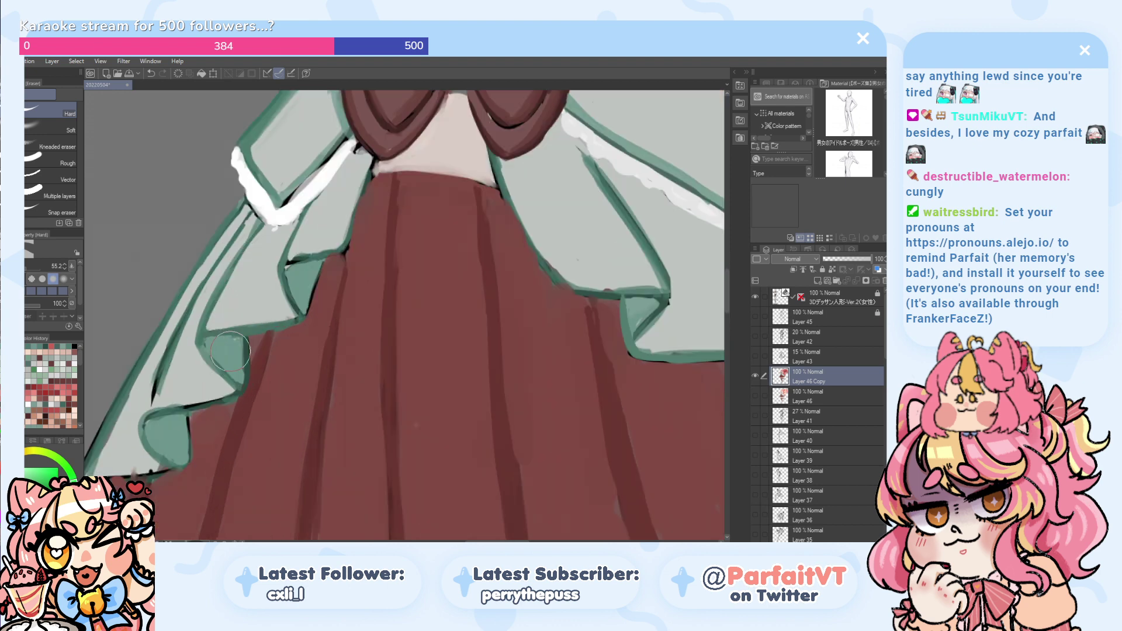
left_click(250, 351, "alt")
left_click_drag(182, 351, 158, 397)
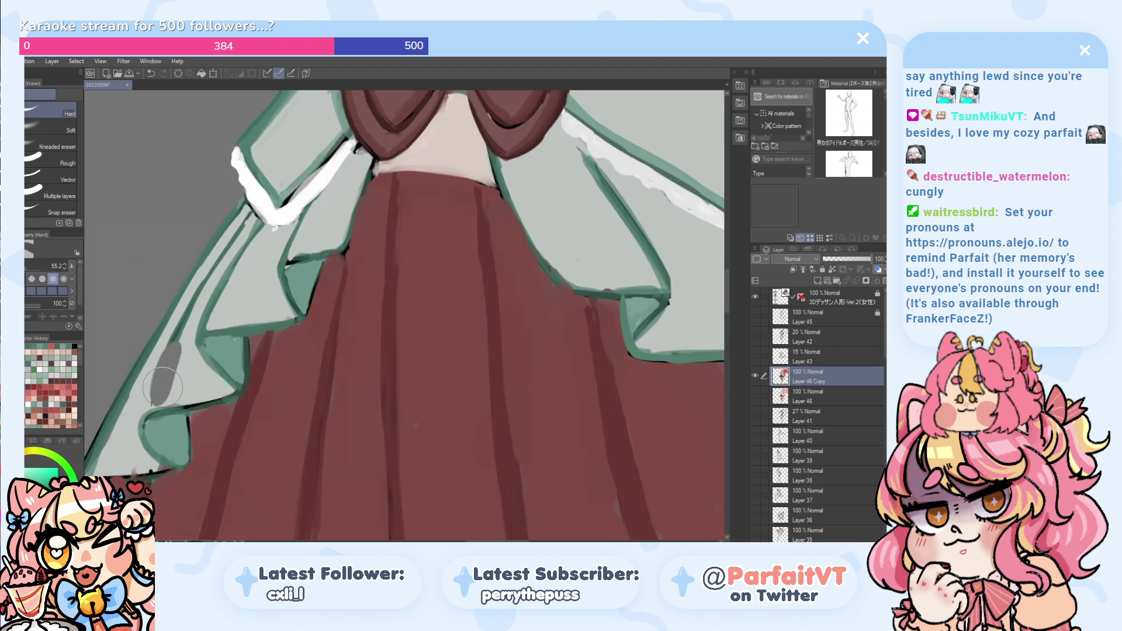
key("ctrl+z")
- Cover the black end of the slanted fold line above the lowest ruffle with sampled pale grey-green using the Darker pencil, undoing unsatisfactory strokes
left_click(181, 367, "alt")
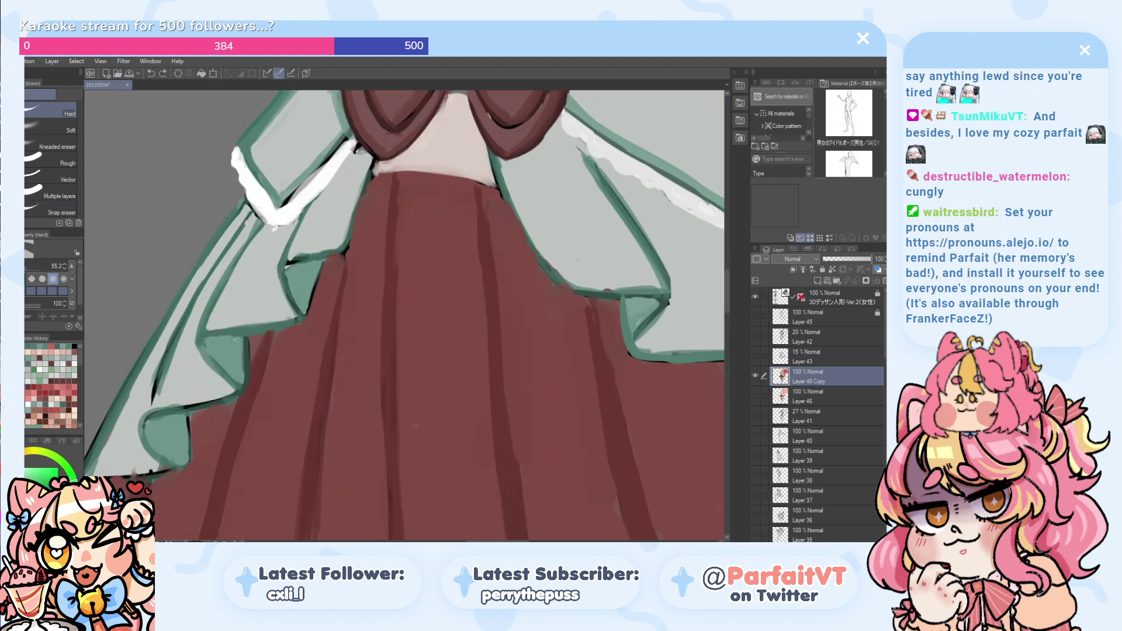
key("p")
left_click_drag(155, 395, 168, 353)
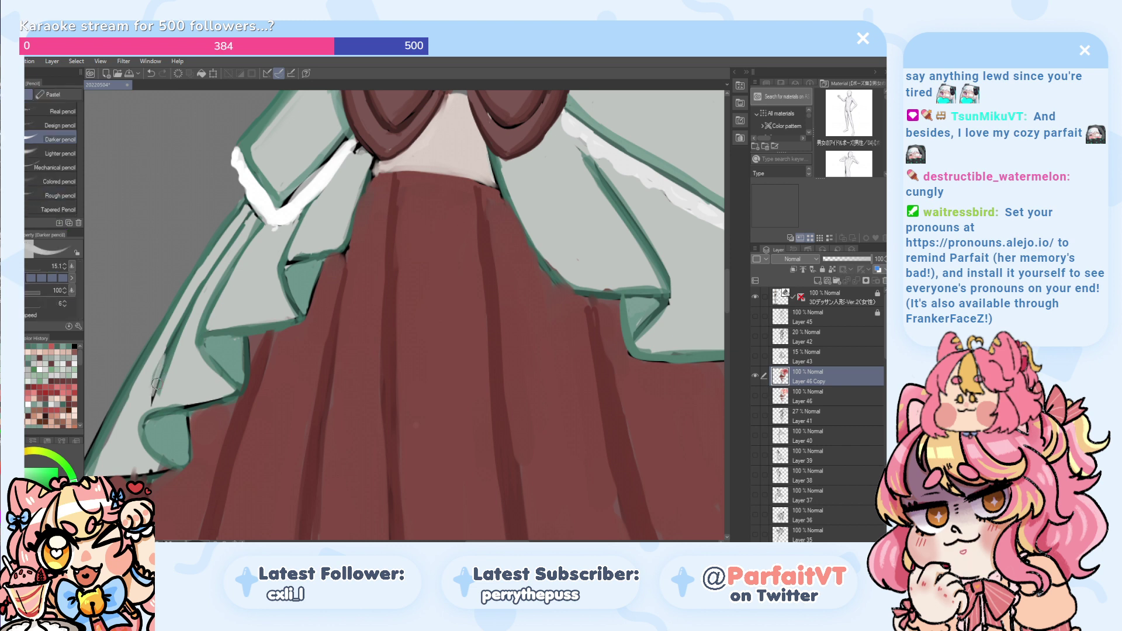
key("ctrl+z")
mouse_move(152, 404)
left_mouse_down()
mouse_move(166, 346)
mouse_move(154, 401)
mouse_move(151, 399)
left_mouse_up()
key("ctrl+z")
key("ctrl+z")
left_click_drag(175, 339, 161, 402)
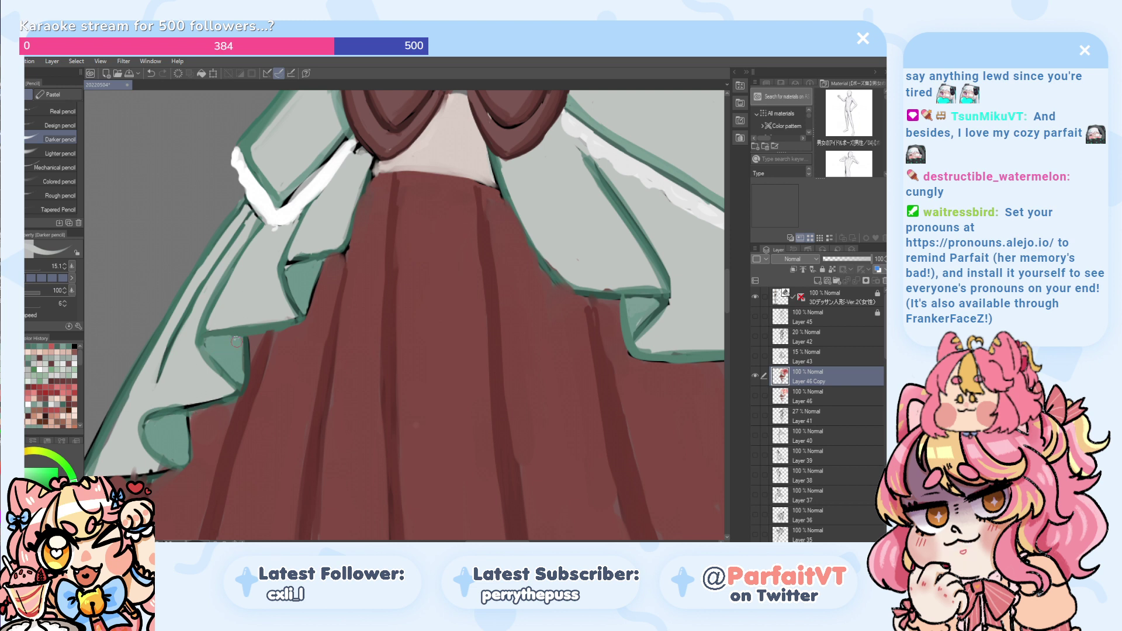
- Retouch the lowest hem fold's upper edge and the adjacent outer jacket edge with sampled teal and pale grey-green, undoing unsatisfactory strokes
left_click(174, 413, "alt")
mouse_move(172, 412)
left_mouse_down()
mouse_move(227, 392)
mouse_move(188, 405)
left_mouse_up()
key("ctrl+z")
left_click(174, 409, "alt")
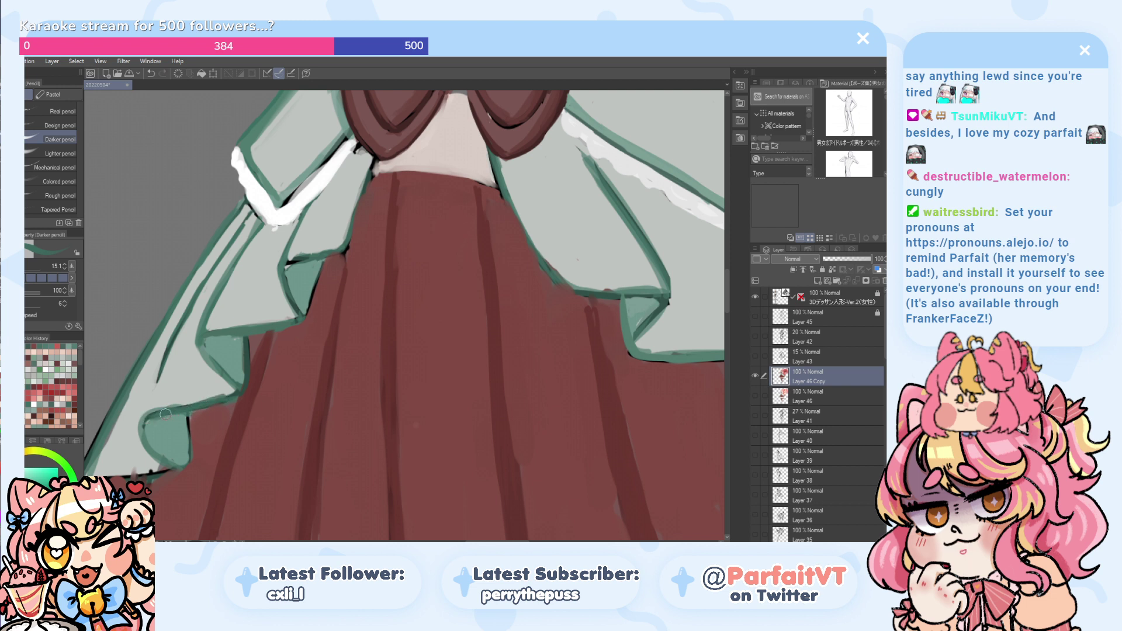
left_click(183, 389, "alt")
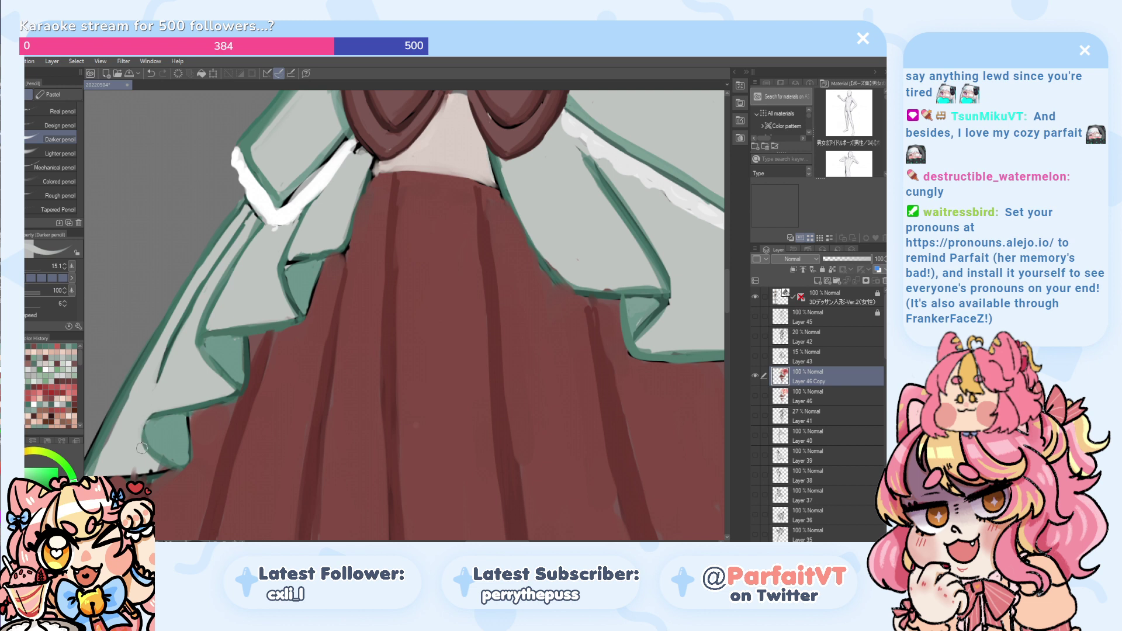
left_click_drag(94, 471, 142, 372)
key("ctrl+z")
key("ctrl+z")
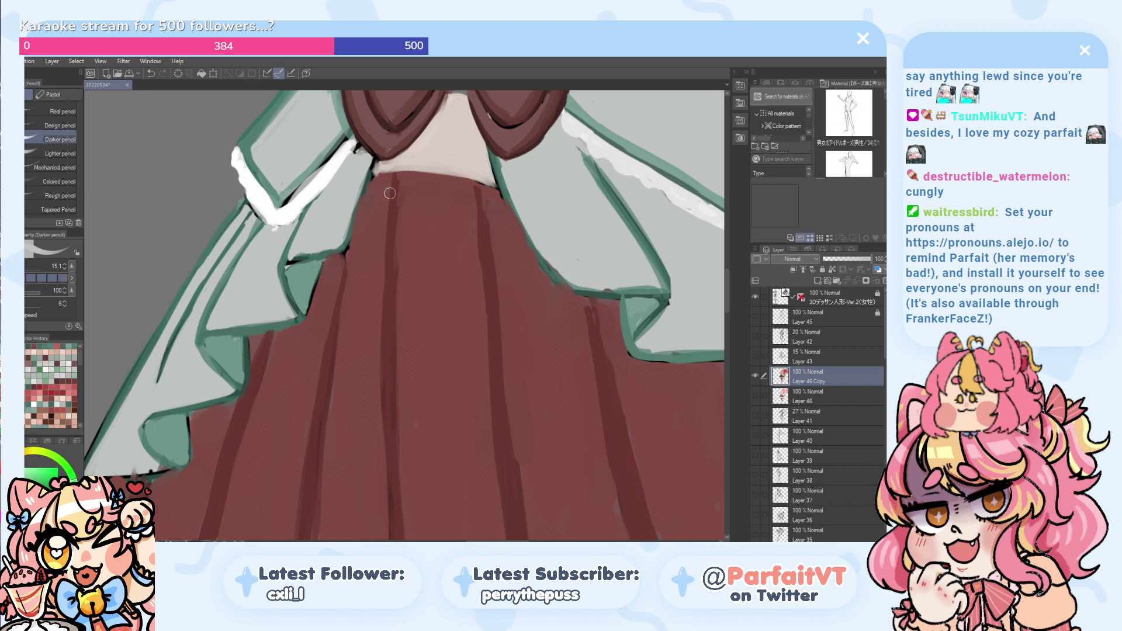
- Clean up the skirt waistline and adjoining jacket edge below the bow, covering black outline with sampled maroon, blouse beige and pale grey-green
left_click(343, 249, "alt")
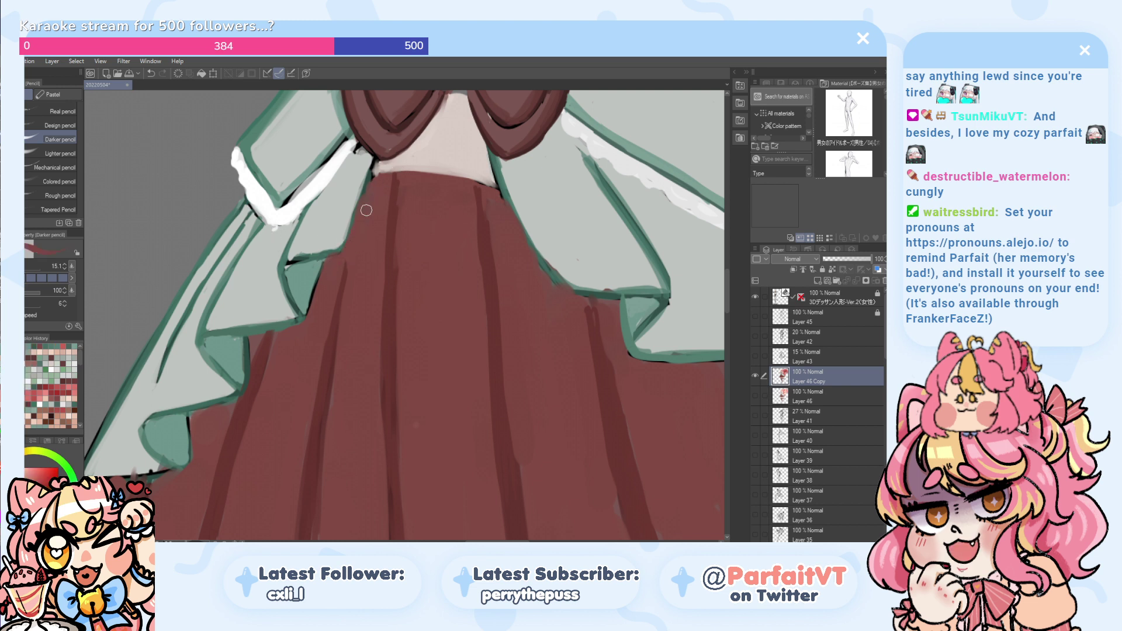
left_click(437, 153, "alt")
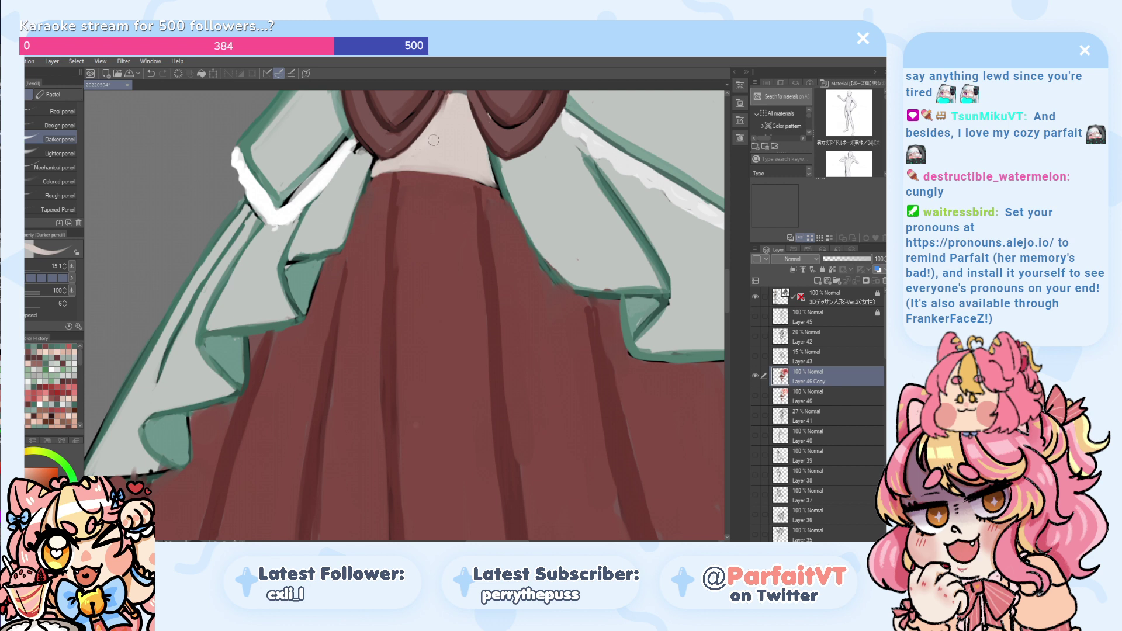
left_click_drag(384, 180, 300, 299)
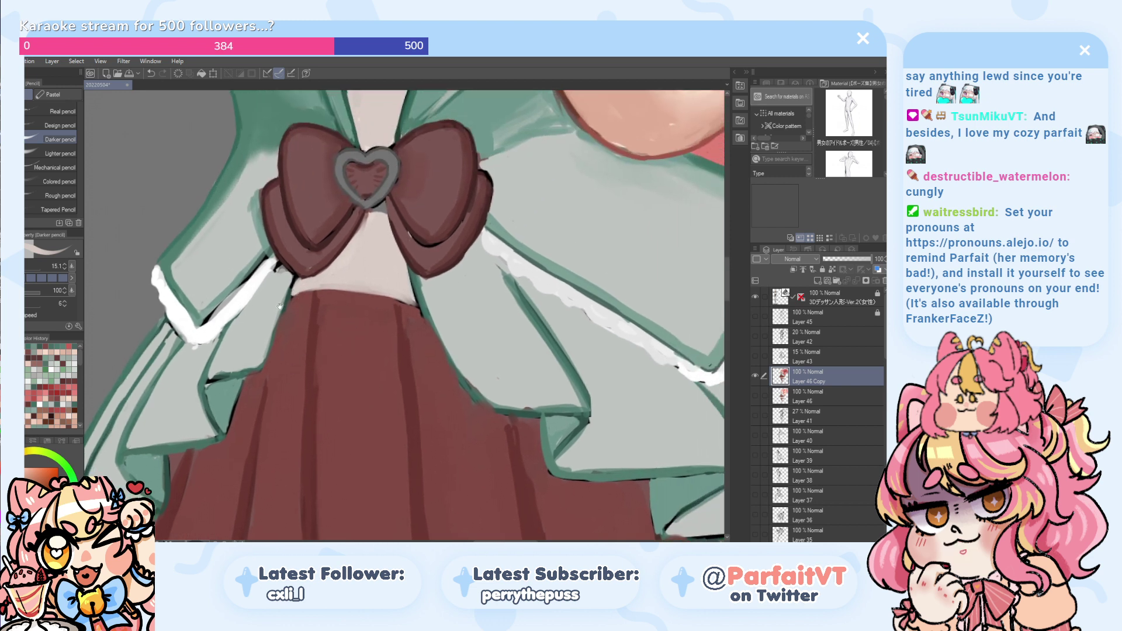
left_click(273, 298, "alt")
left_click_drag(272, 283, 281, 275)
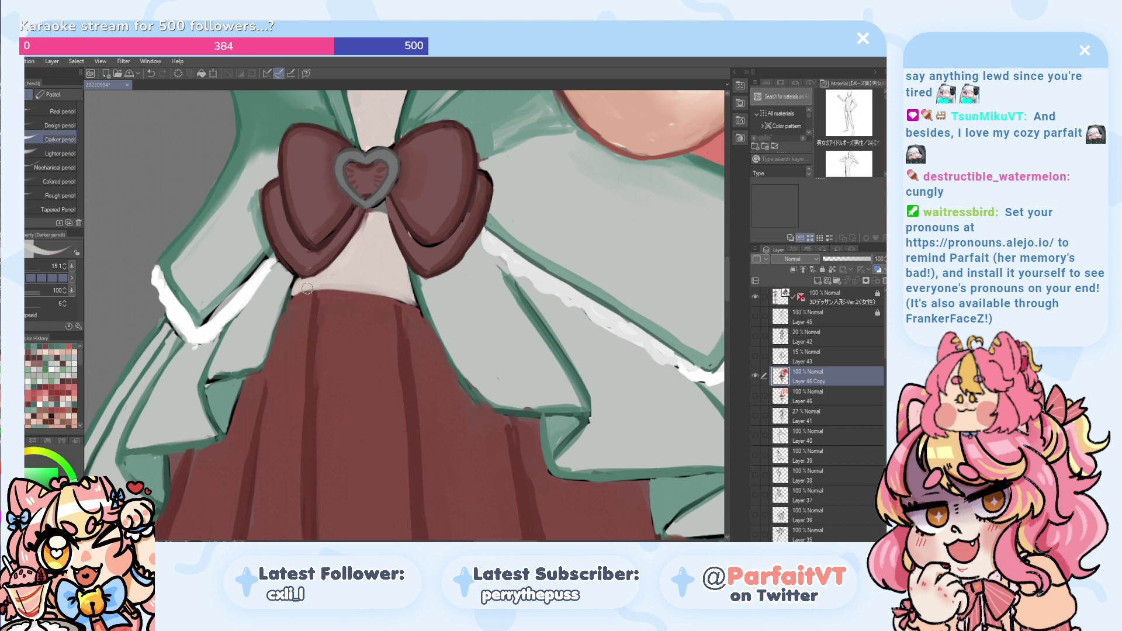
left_click(324, 278, "alt")
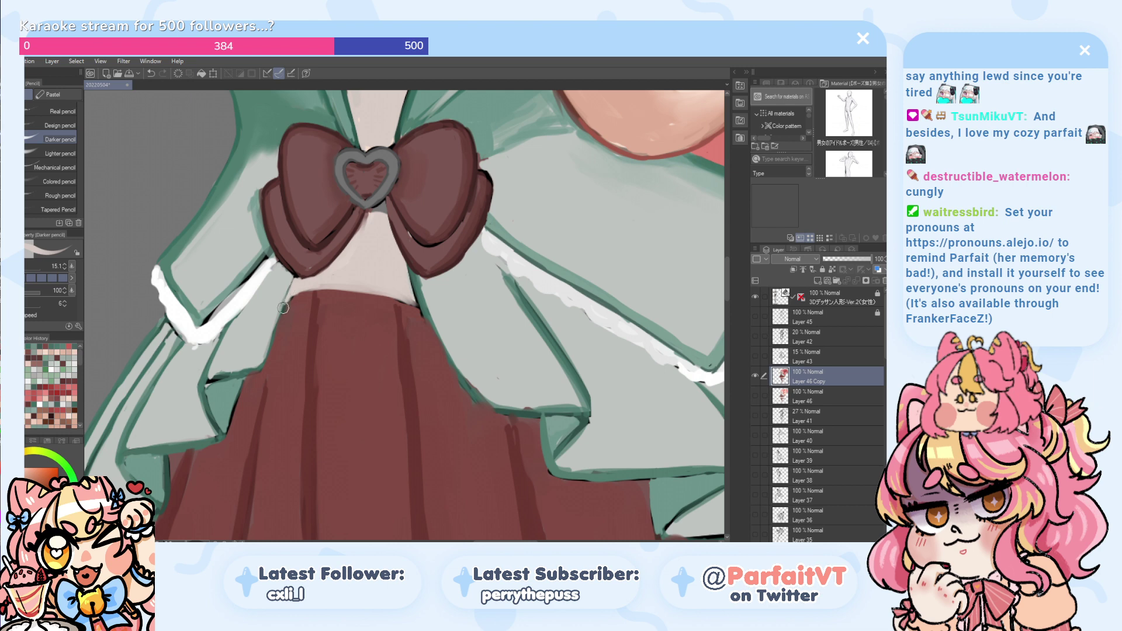
left_click(292, 299, "alt")
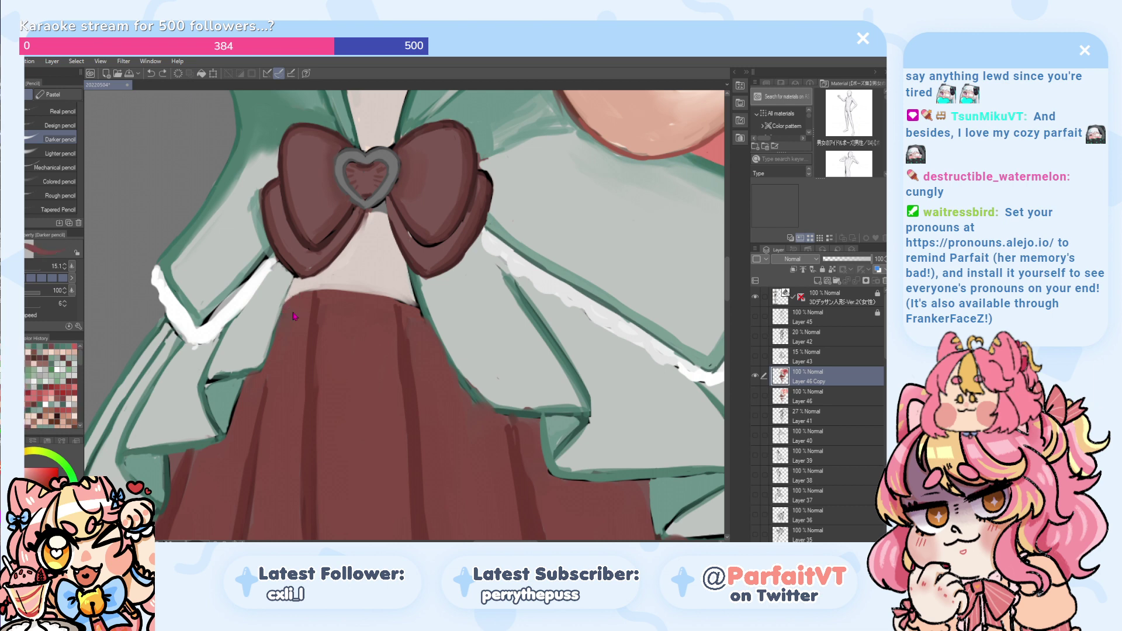
- Refine the edge of the small upper ruffle beside the skirt's waist with teal sampled from the jacket
scroll(295, 313, "down", 5)
scroll(301, 267, "down", 5)
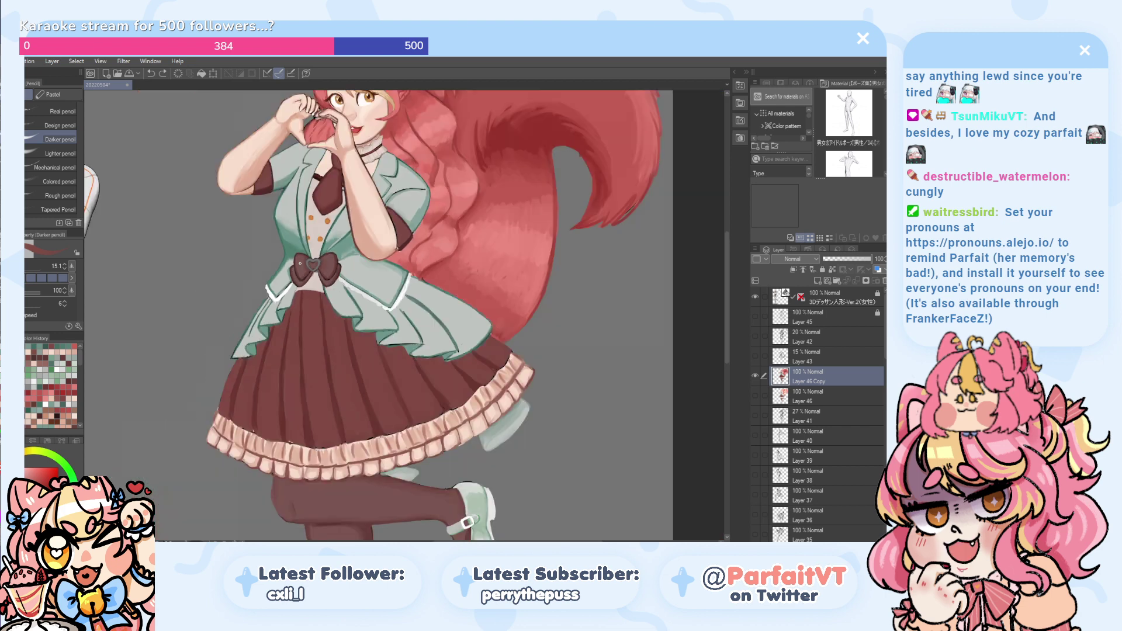
scroll(359, 304, "up", 5)
scroll(359, 305, "up", 2)
left_click(238, 292, "alt")
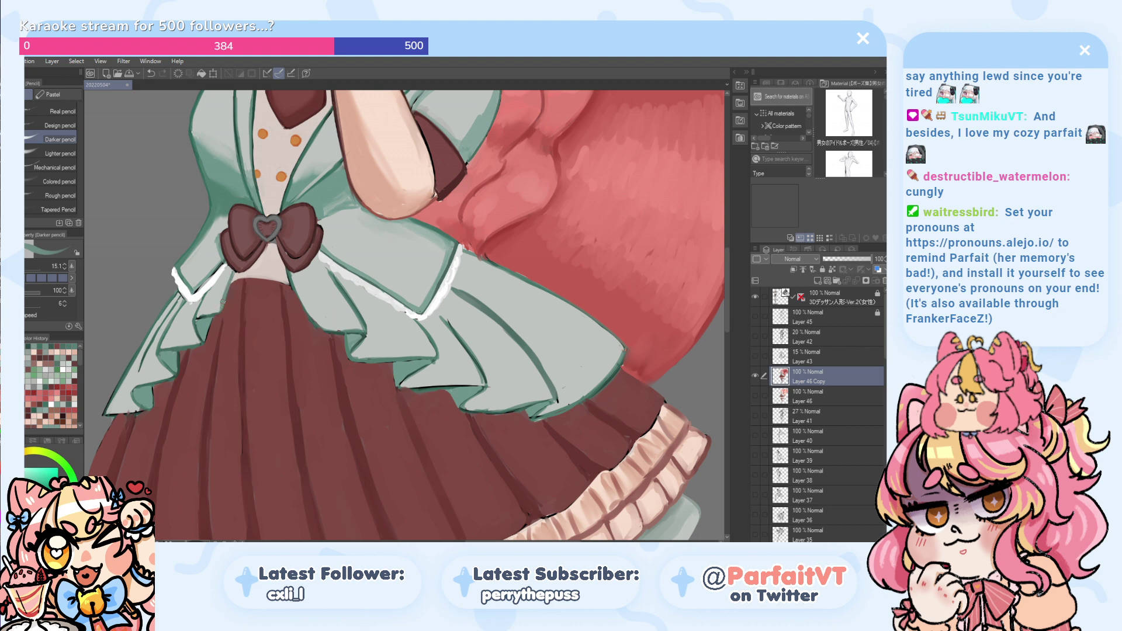
scroll(198, 305, "up", 2)
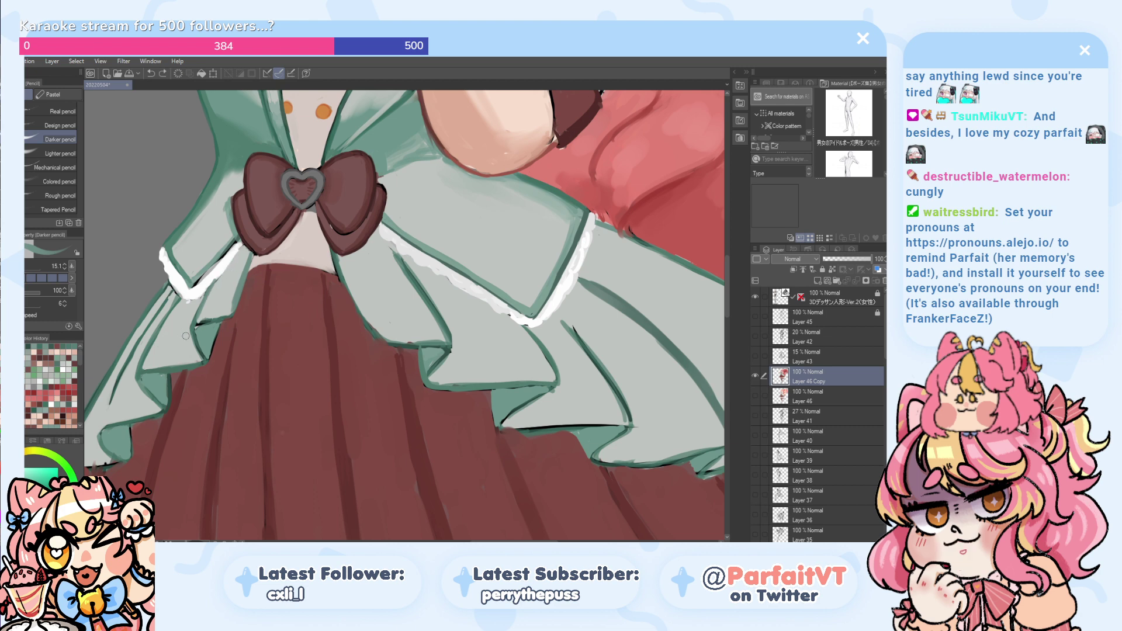
scroll(193, 336, "up", 1)
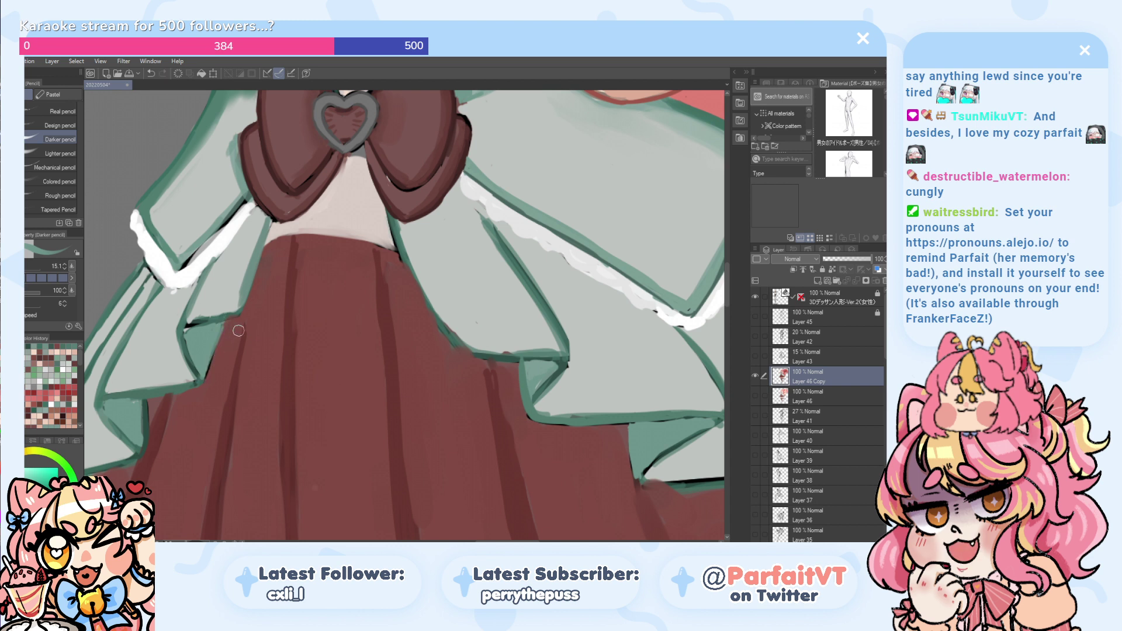
- Retouch the jacket panel between the white trim and its skirt-side edge with pale grey-green, undoing the unsatisfactory strokes
mouse_move(528, 294)
left_mouse_down()
mouse_move(500, 259)
mouse_move(513, 273)
mouse_move(476, 200)
left_mouse_up()
key("ctrl+z")
key("ctrl+z")
left_click_drag(539, 301, 474, 199)
key("ctrl+z")
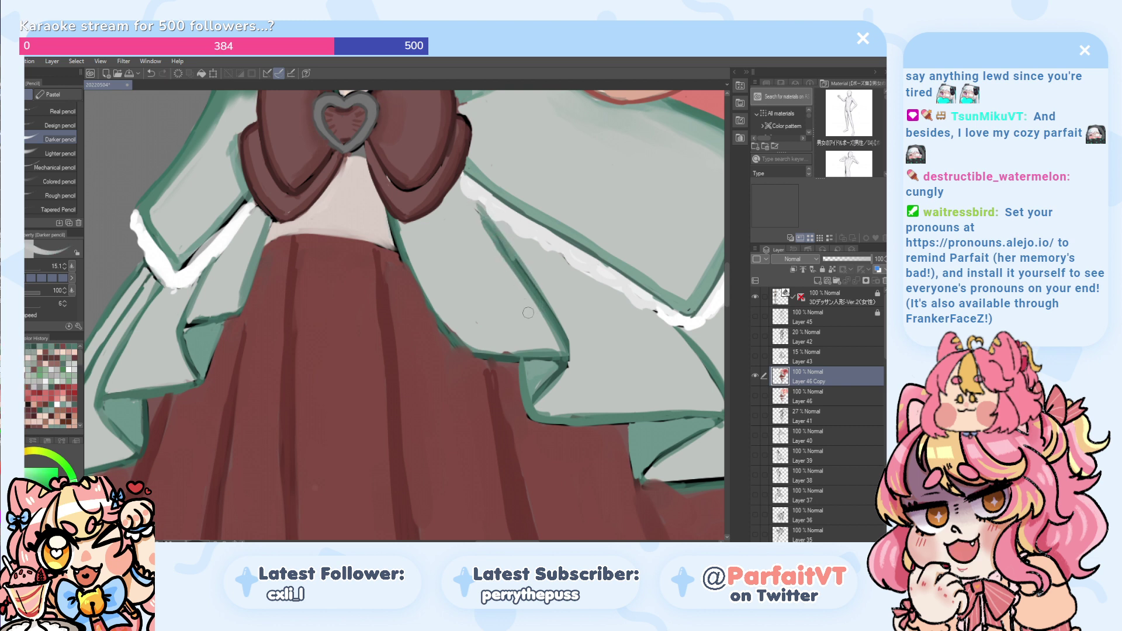
left_click_drag(530, 307, 477, 213)
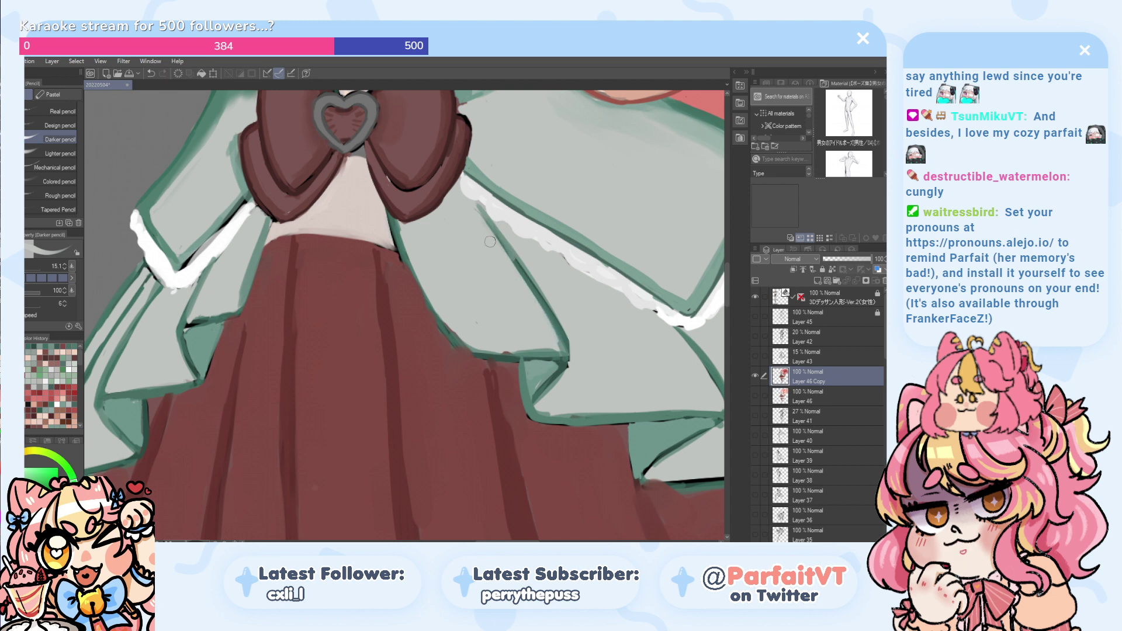
mouse_move(556, 342)
left_mouse_down()
mouse_move(543, 310)
mouse_move(552, 337)
mouse_move(521, 328)
mouse_move(553, 345)
mouse_move(504, 351)
mouse_move(535, 354)
mouse_move(488, 353)
mouse_move(514, 319)
mouse_move(462, 332)
mouse_move(446, 320)
mouse_move(462, 338)
mouse_move(445, 320)
mouse_move(471, 344)
mouse_move(461, 349)
mouse_move(488, 351)
mouse_move(464, 356)
mouse_move(457, 324)
left_mouse_up()
key("ctrl+z")
key("ctrl+z")
key("ctrl+z")
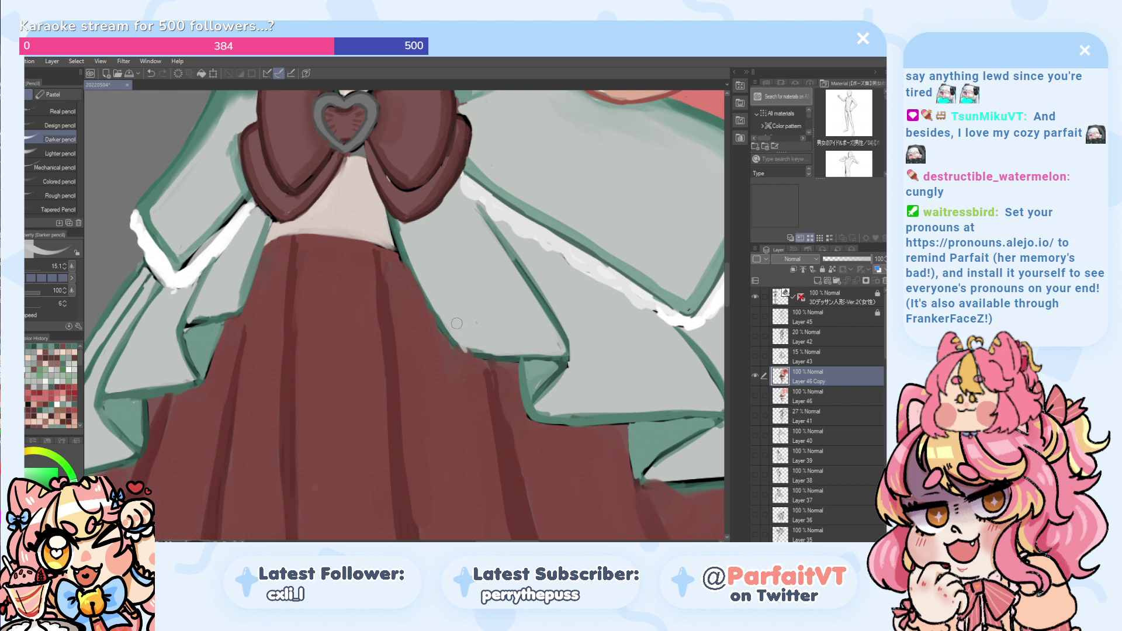
- Redraw the curved corner where the jacket's inner edge meets the hem over the skirt with sampled teal, undoing unsatisfactory strokes
left_click(528, 276, "alt")
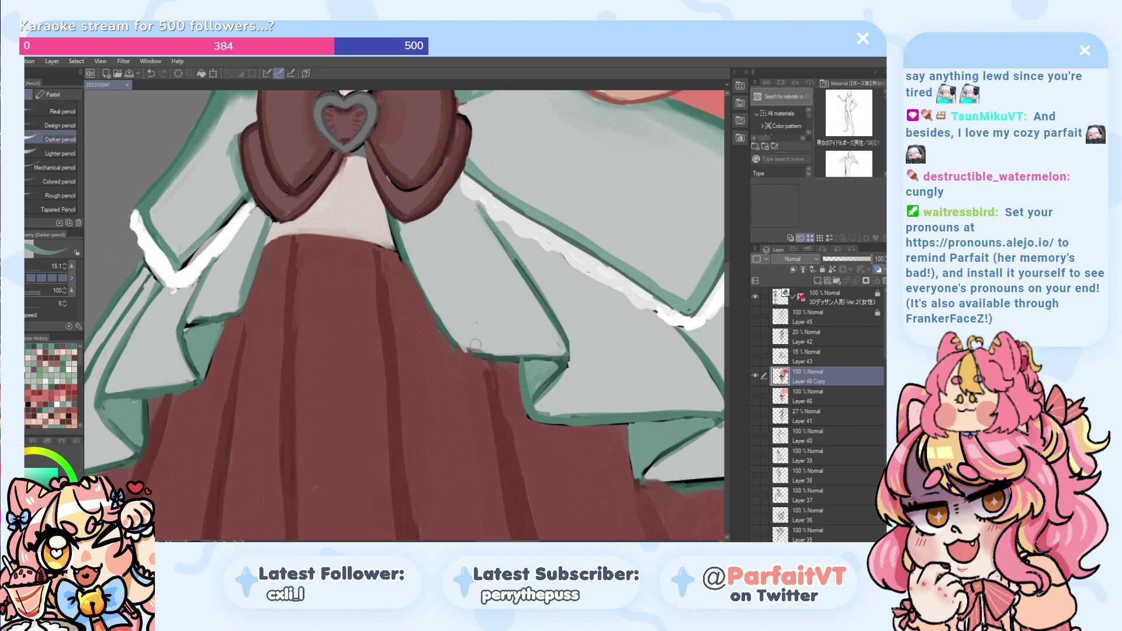
mouse_move(488, 350)
left_mouse_down()
mouse_move(468, 356)
mouse_move(456, 345)
mouse_move(464, 356)
mouse_move(461, 339)
left_mouse_up()
key("ctrl+z")
left_click(538, 293, "alt")
key("ctrl+z")
key("ctrl+z")
key("ctrl+z")
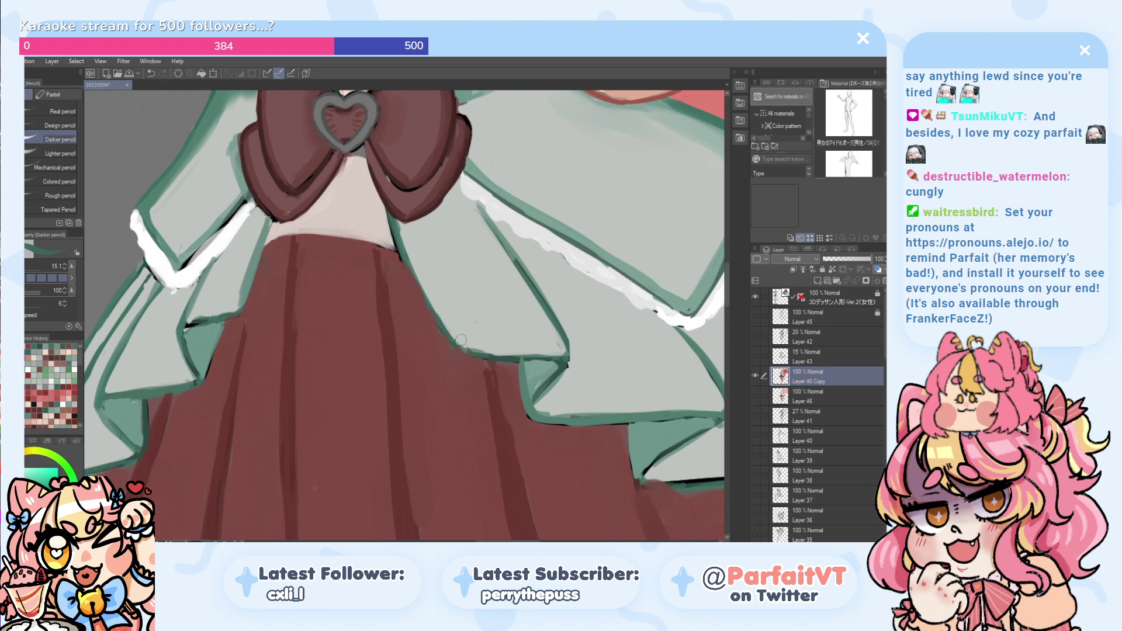
- Cover the black outline at the jacket hem's lowest outer corner with sampled teal and pale grey-green, and save the illustration
scroll(469, 287, "down", 3)
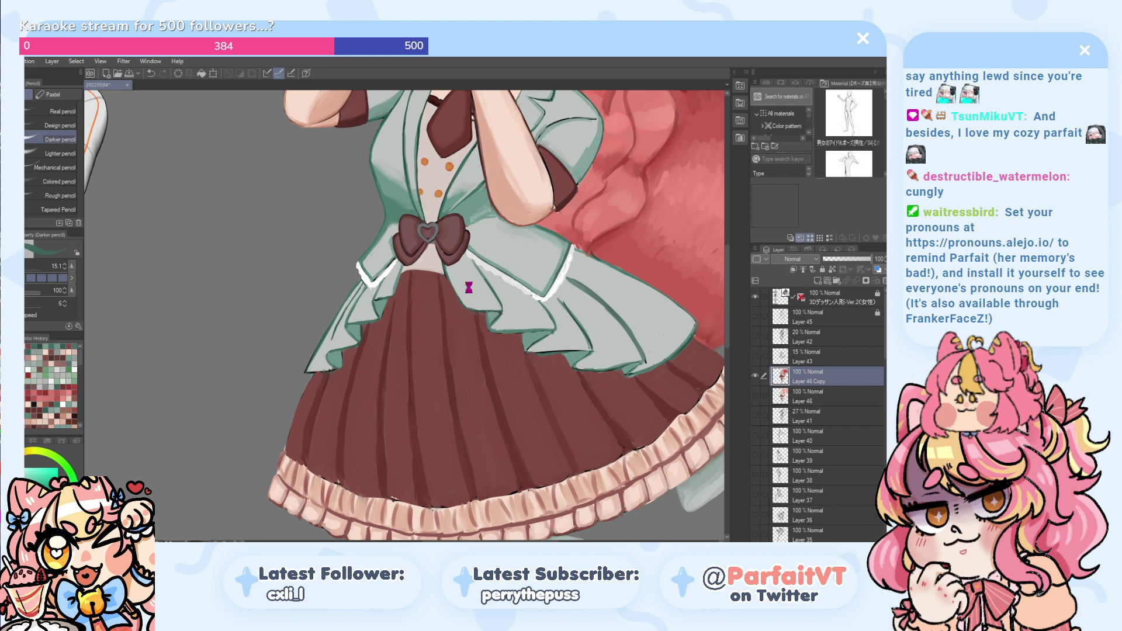
left_click(690, 339, "alt")
scroll(307, 389, "up", 1)
left_click_drag(308, 368, 305, 382)
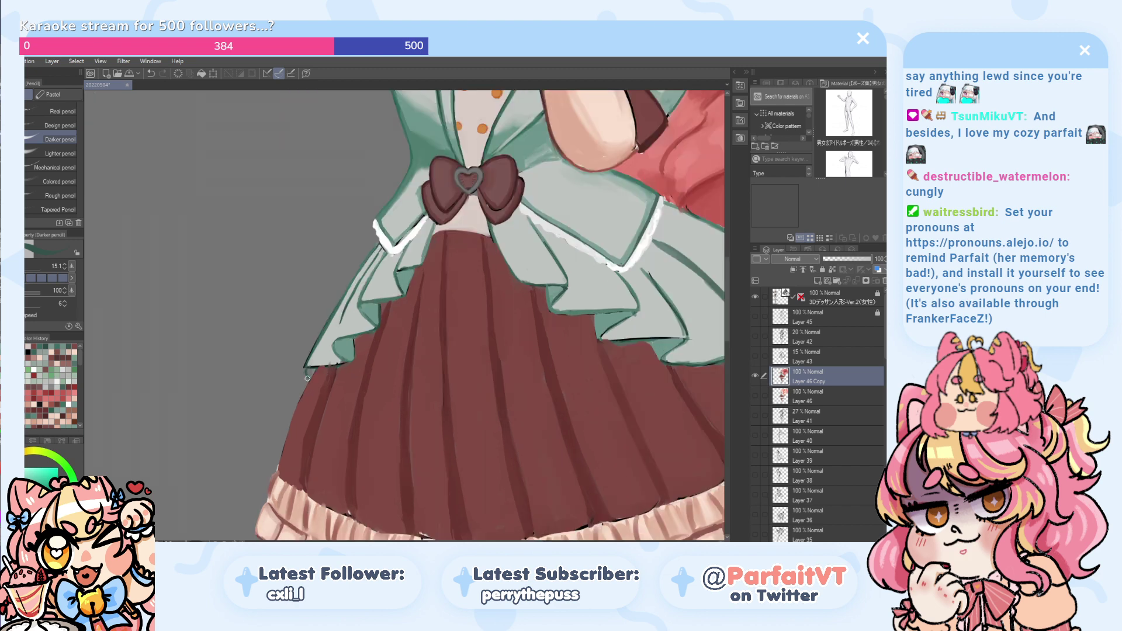
scroll(312, 370, "up", 1)
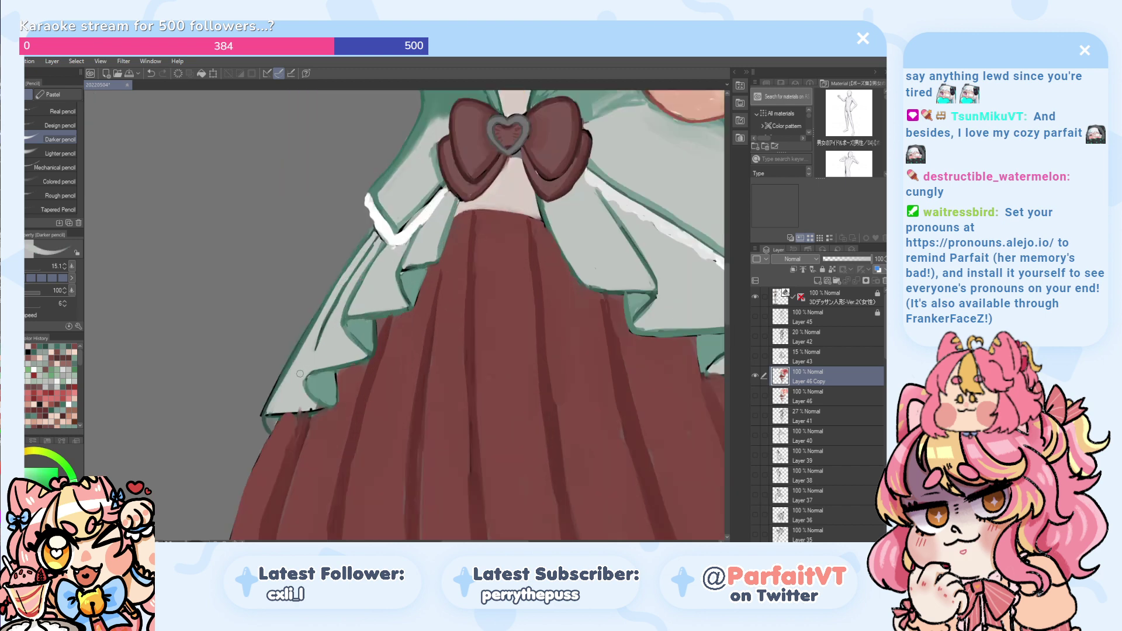
left_click_drag(276, 416, 270, 428)
key("ctrl+z")
left_click(325, 381, "alt")
left_click(326, 371, "alt")
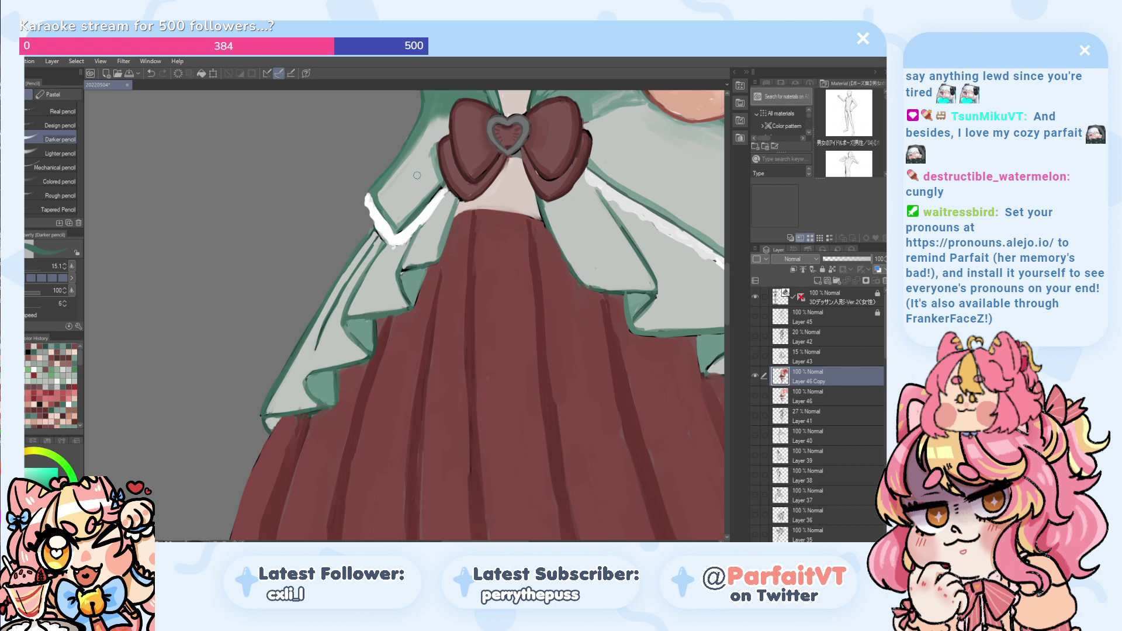
scroll(417, 175, "down", 5)
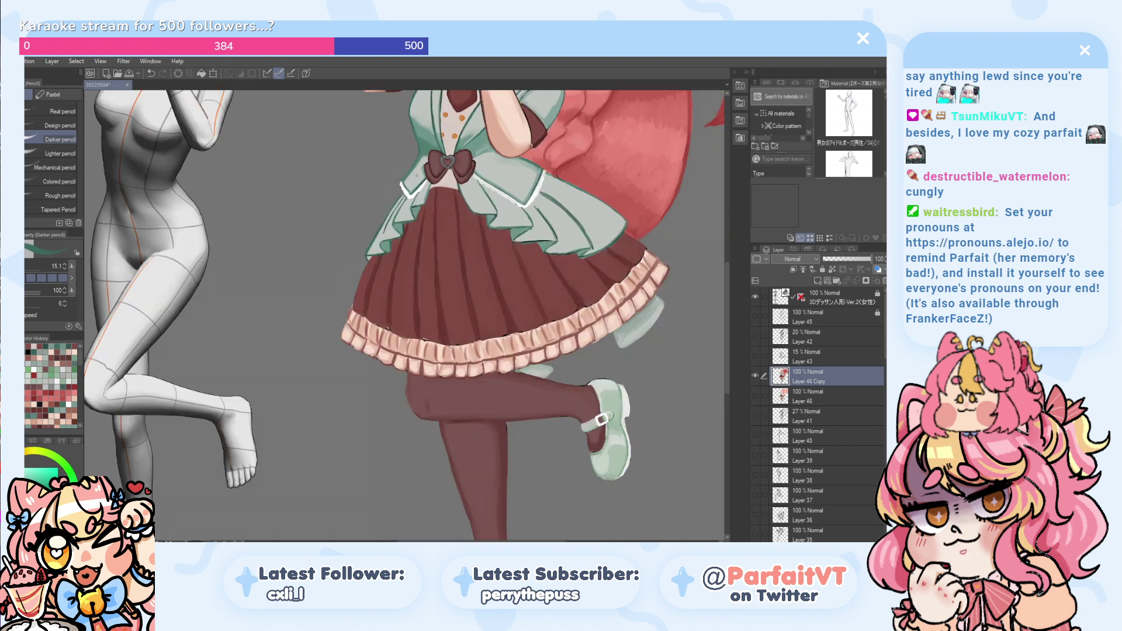
key("ctrl+s")
- Cover the black outline at the tip of the tail-side ear with sampled red using the Darker pencil, undoing unsatisfactory strokes
left_click_drag(356, 251, 178, 424)
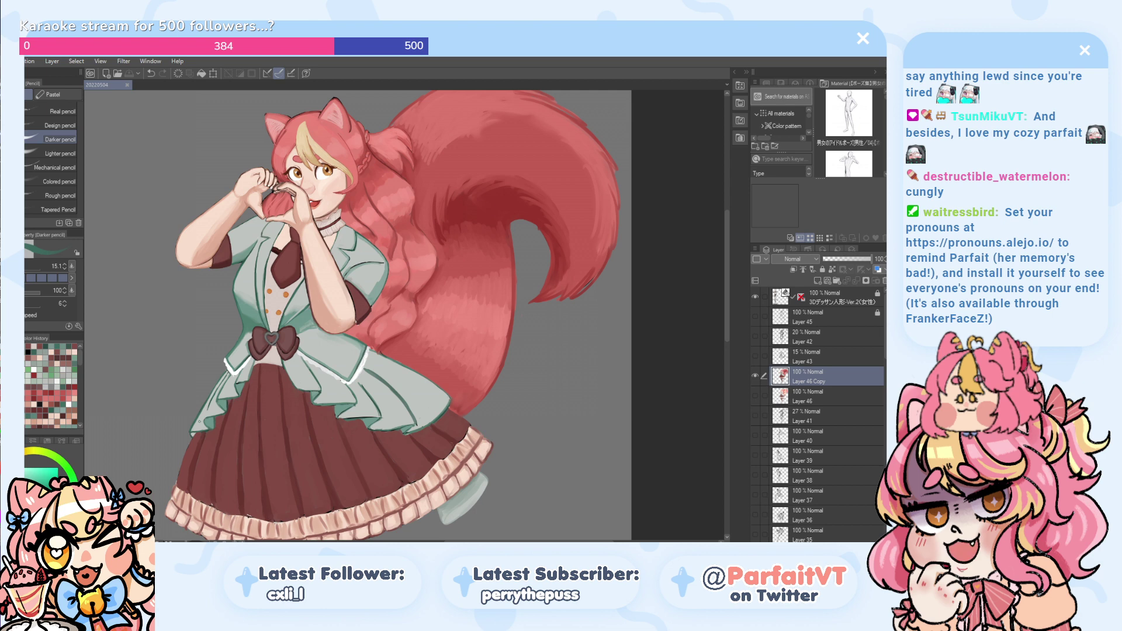
scroll(349, 100, "up", 3)
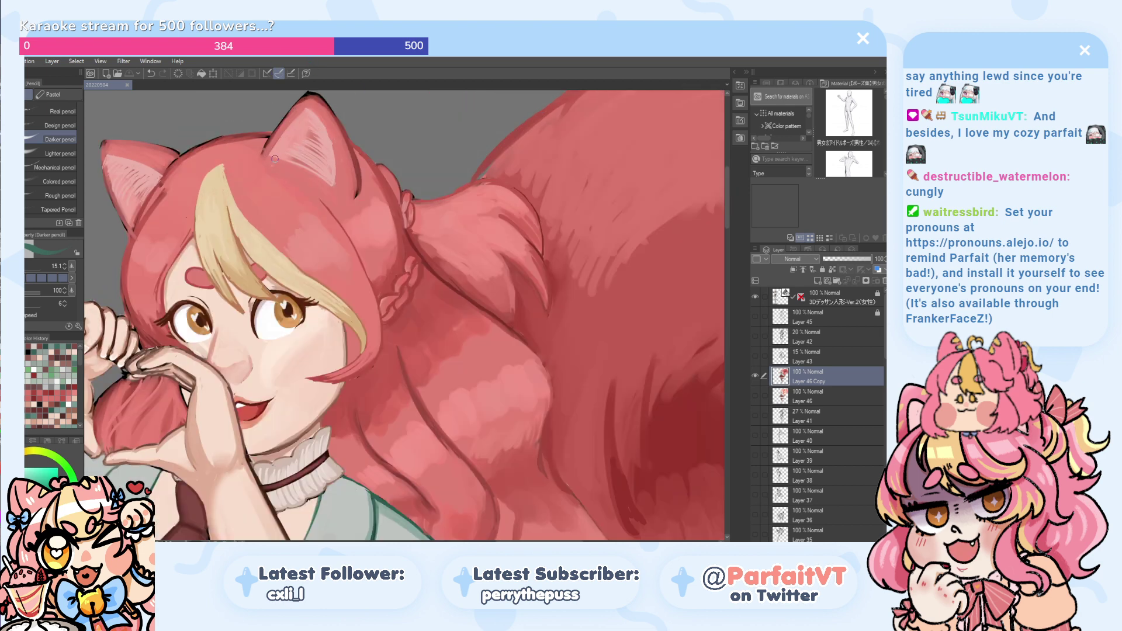
left_click_drag(274, 159, 293, 363)
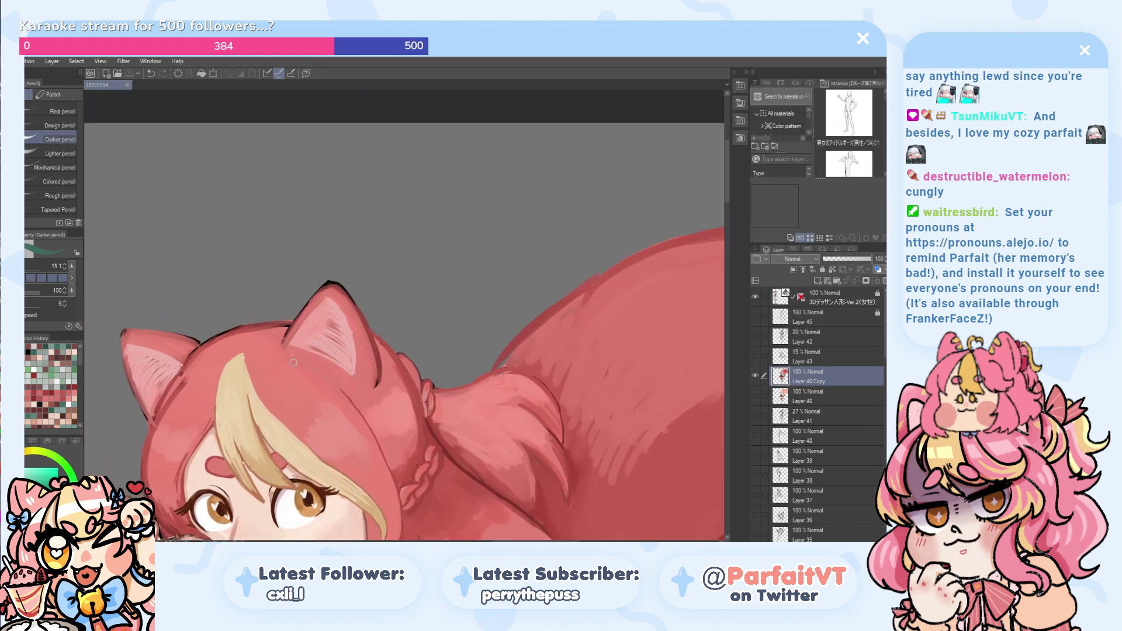
mouse_move(328, 279)
left_mouse_down()
mouse_move(298, 301)
mouse_move(327, 282)
mouse_move(350, 283)
mouse_move(333, 268)
mouse_move(355, 305)
mouse_move(323, 279)
mouse_move(326, 268)
mouse_move(359, 313)
mouse_move(335, 275)
mouse_move(344, 285)
left_mouse_up()
key("ctrl+z")
left_click(245, 334, "alt")
left_click_drag(197, 350, 255, 327)
key("ctrl+z")
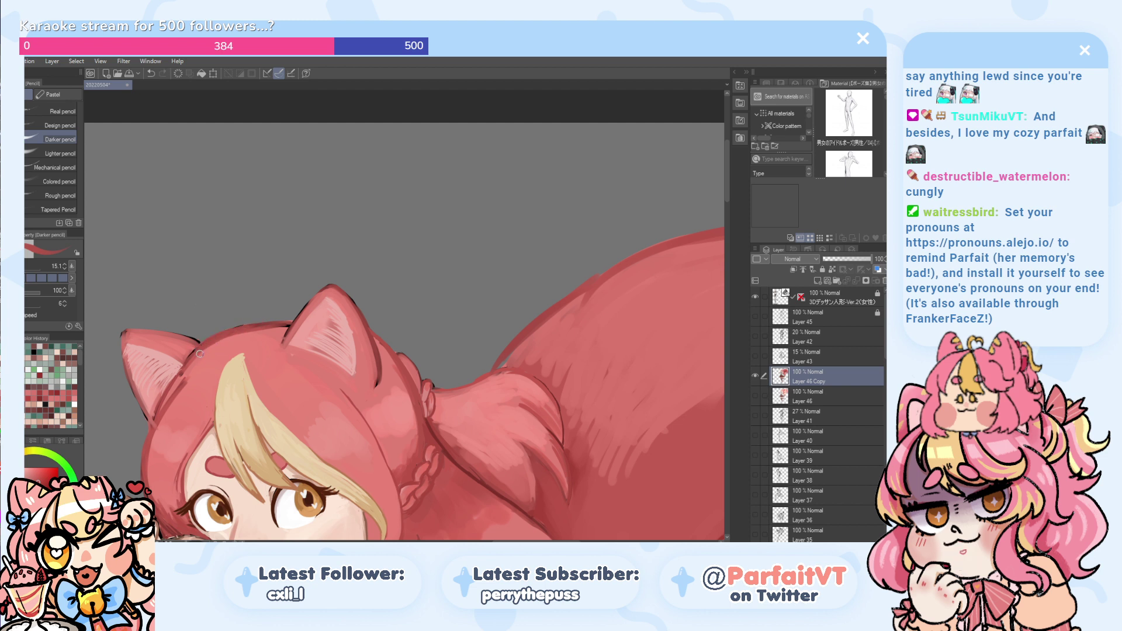
- Replace the black outline along the crown of the hair between the ears with red, undoing the unsatisfactory strokes
left_click_drag(194, 354, 223, 333)
key("ctrl+z")
key("ctrl+z")
key("ctrl+z")
key("ctrl+z")
key("ctrl+z")
key("ctrl+z")
- Clean the black outline off the tail-side ear's inner edge where it meets the hair with sampled red, undoing unsatisfactory strokes
mouse_move(341, 296)
left_mouse_down()
mouse_move(363, 319)
mouse_move(342, 296)
mouse_move(298, 321)
mouse_move(329, 287)
mouse_move(283, 347)
left_mouse_up()
key("ctrl+z")
key("ctrl+z")
key("ctrl+z")
key("ctrl+z")
key("ctrl+z")
left_click(267, 348, "alt")
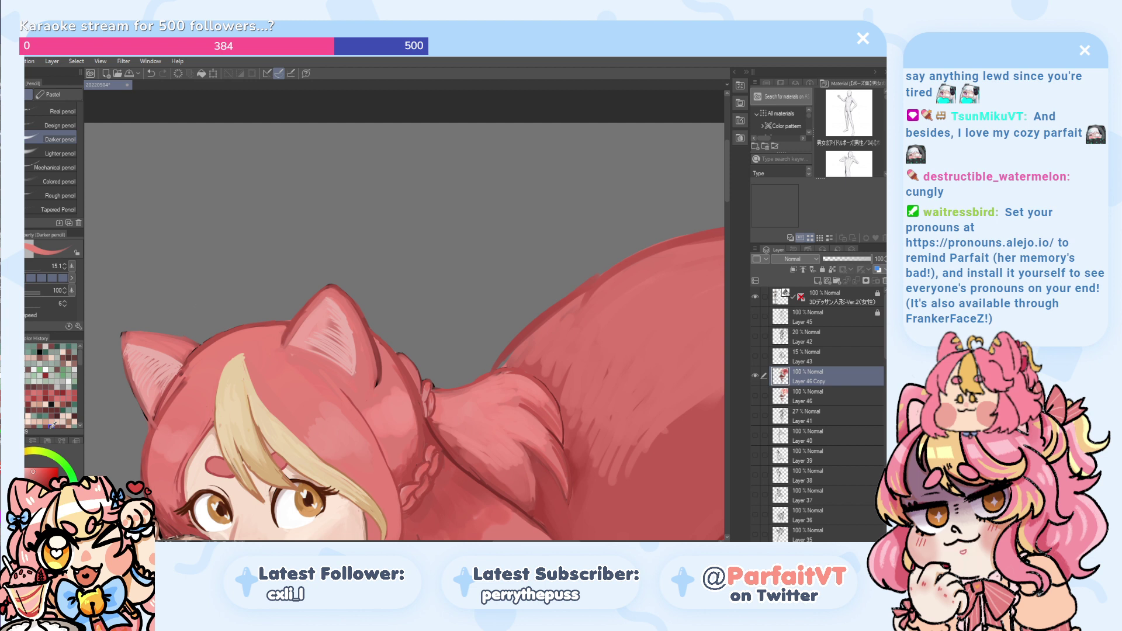
- Clean up the upper edge and tip of the ear farther from the tail with sampled red, switching to the G-pen
left_click(190, 337, "alt")
left_click_drag(192, 336, 176, 338)
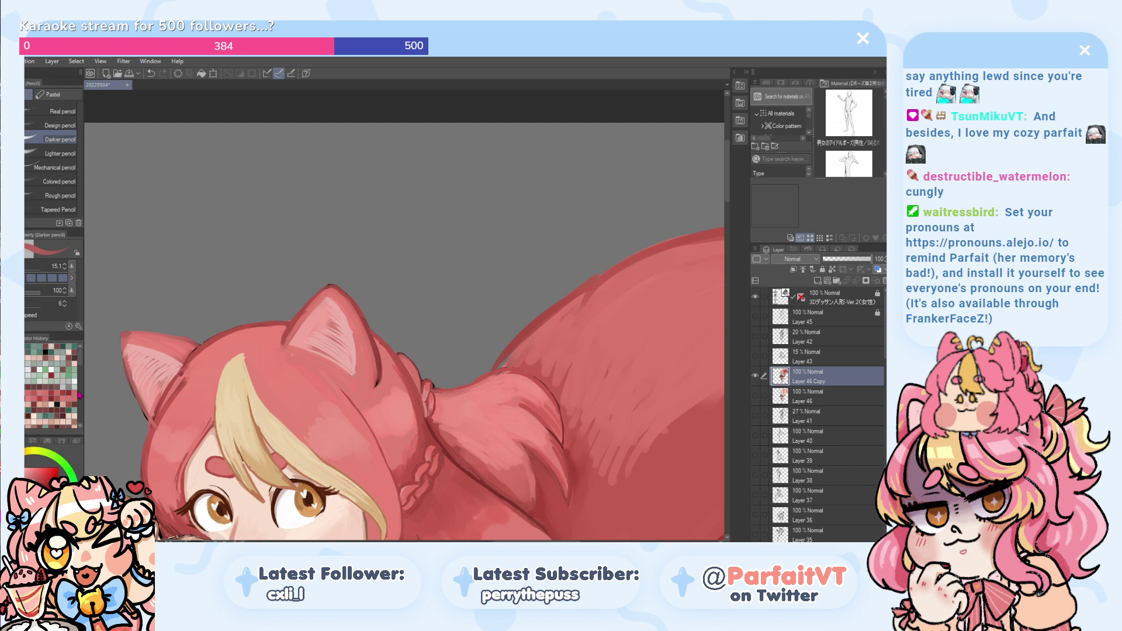
key("p")
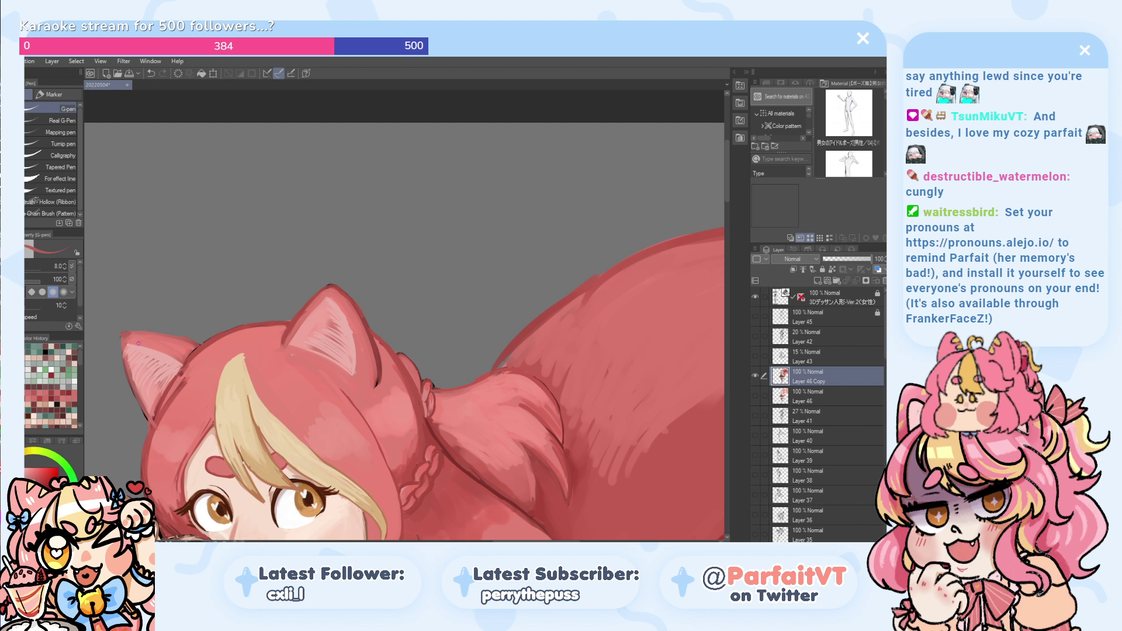
left_click(129, 343, "alt")
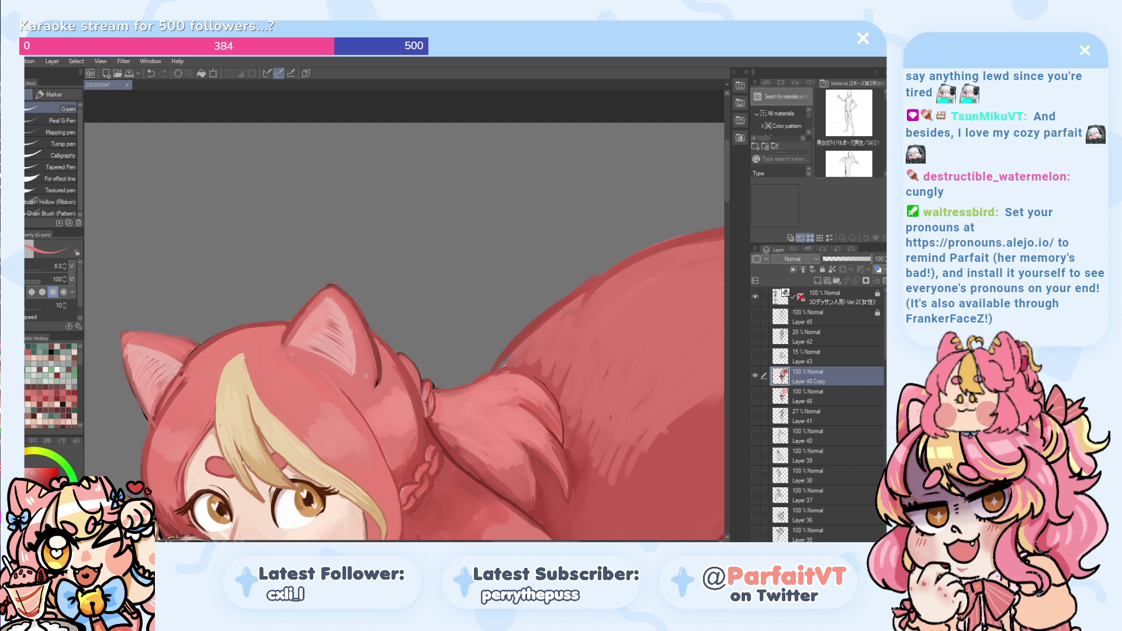
- Cover the black line at the base of the tail-side ear with sampled reds using the G-pen, and save the illustration
left_click(379, 367, "alt")
key("ctrl+z")
left_click_drag(379, 375, 376, 389)
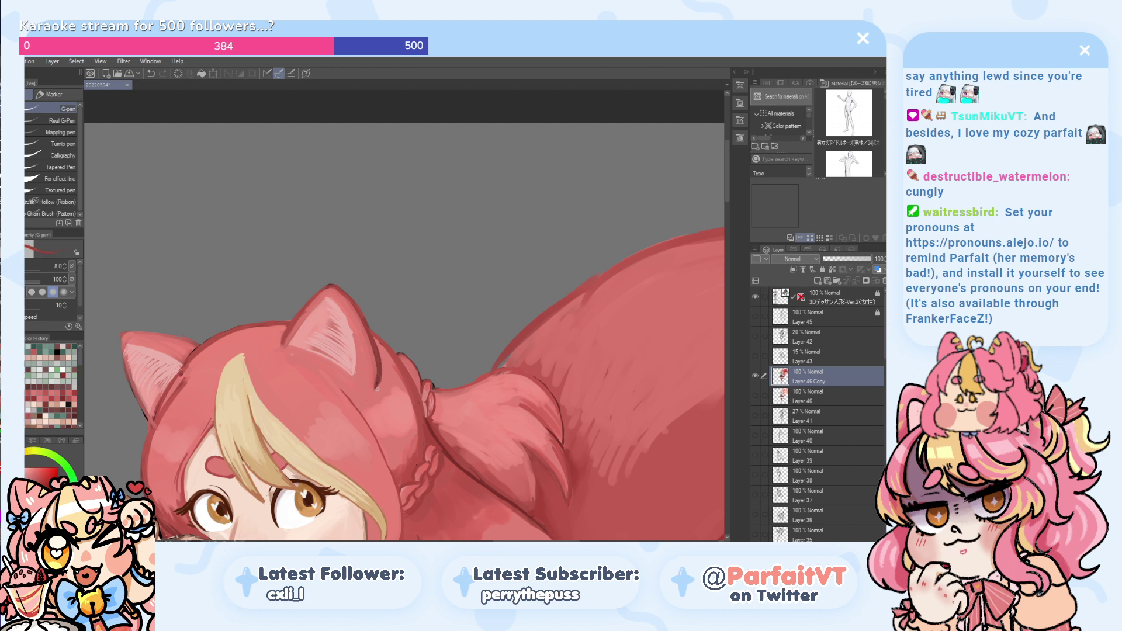
key("ctrl+z")
left_click(380, 359, "alt")
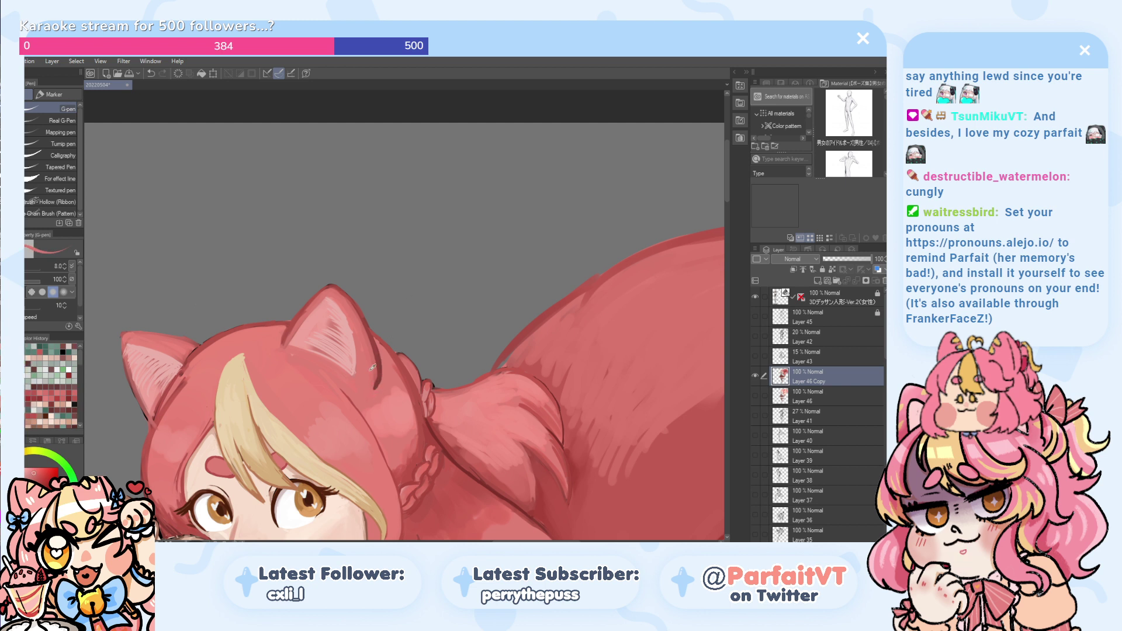
left_click(373, 367, "alt")
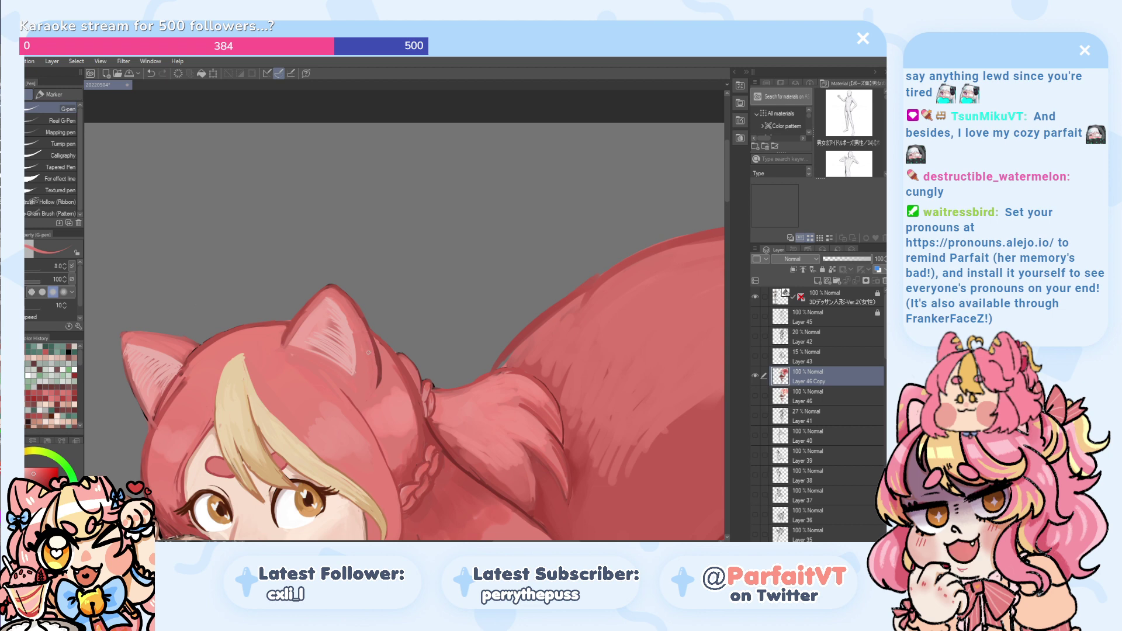
scroll(369, 351, "down", 3)
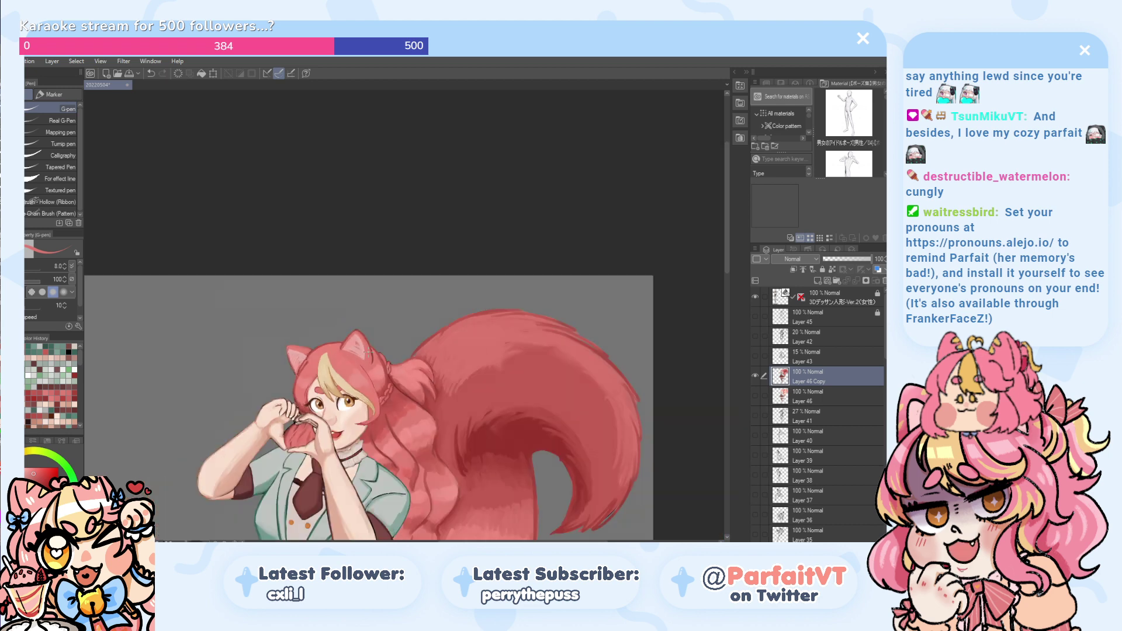
key("ctrl+s")
left_click_drag(340, 392, 268, 221)
left_click_drag(278, 304, 321, 225)
left_click_drag(295, 342, 311, 243)
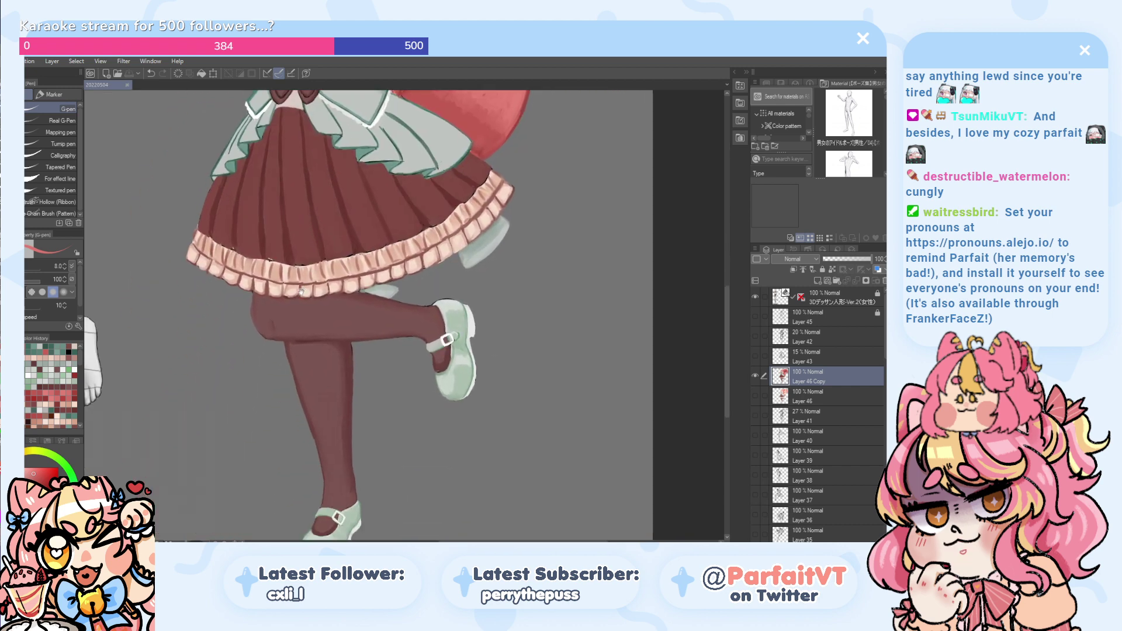
left_click_drag(310, 319, 307, 362)
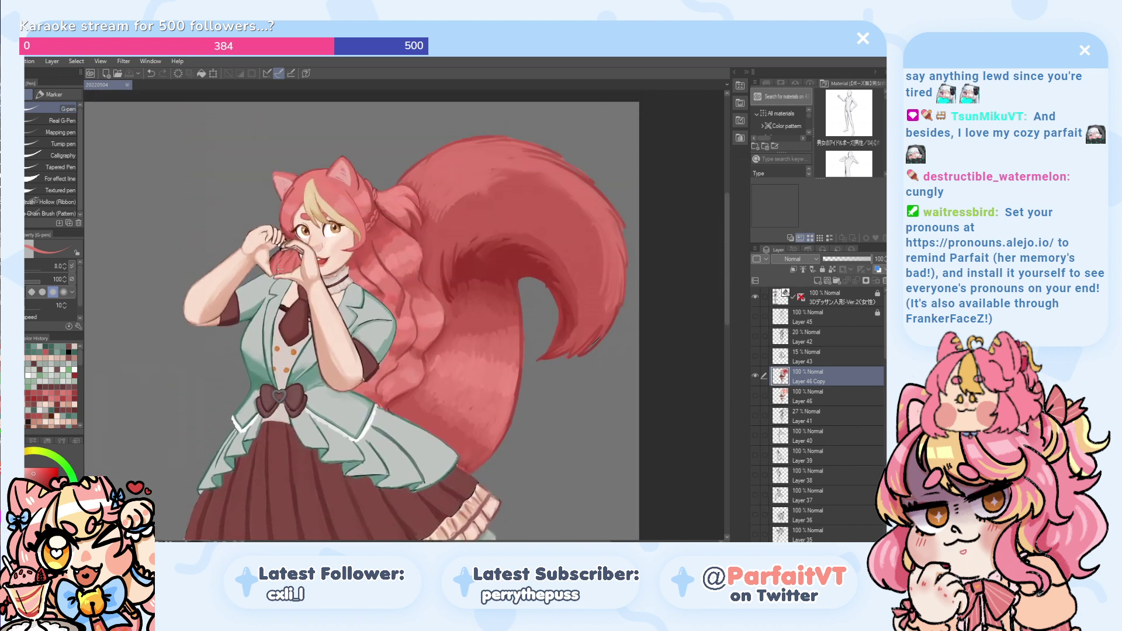
scroll(279, 270, "down", 4)
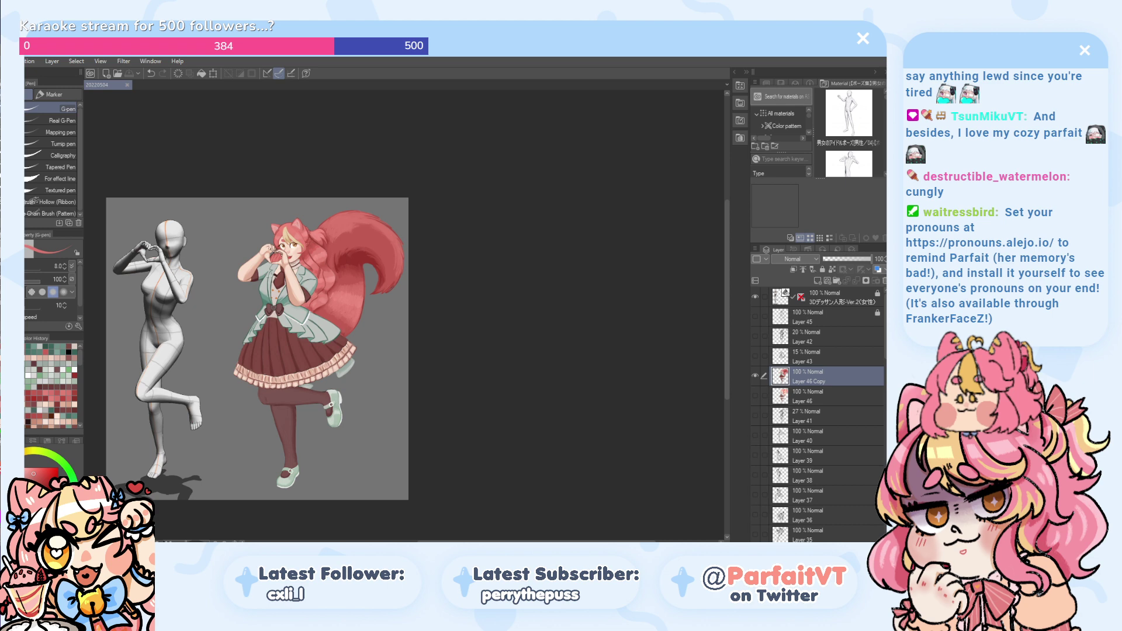
- Inspect the character up close from the face and jacket down over the skirt ruffle, legs and raised shoe for remaining black outlines
key("ctrl+plus")
key("ctrl+plus")
key("ctrl+plus")
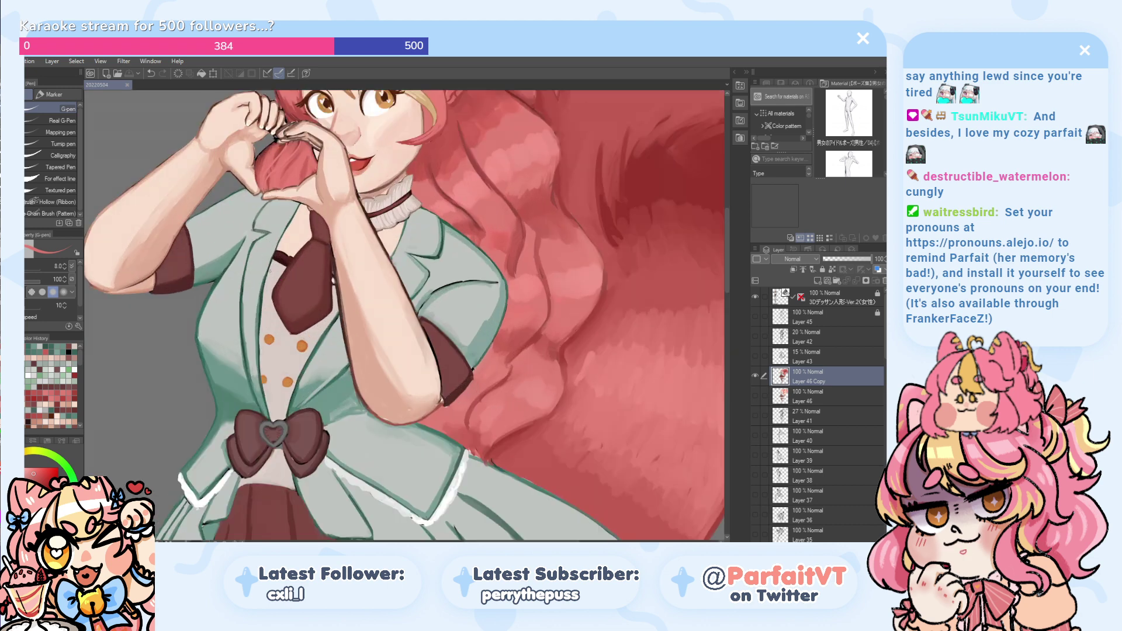
left_click_drag(218, 108, 164, 265)
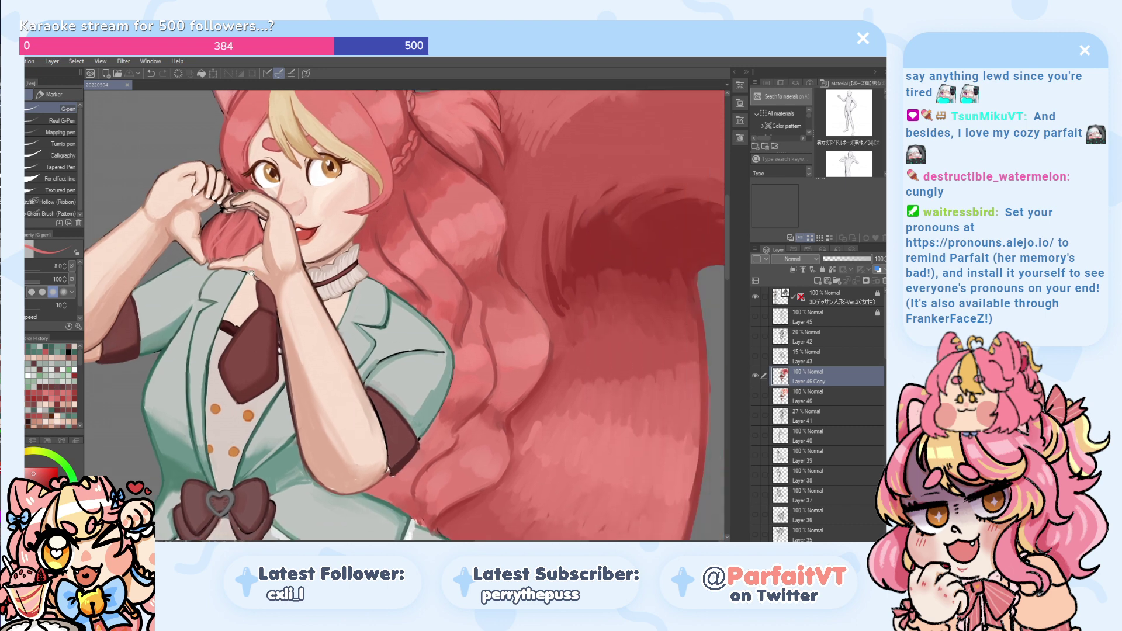
left_click_drag(317, 283, 294, 312)
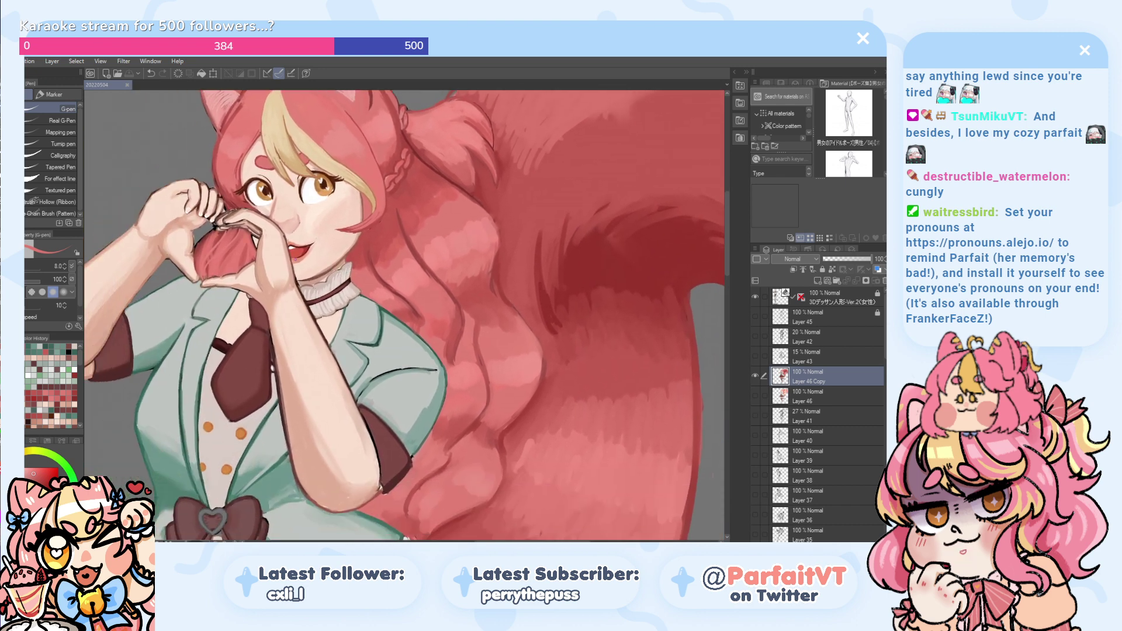
left_click_drag(221, 341, 311, 224)
left_click_drag(281, 353, 307, 184)
left_click_drag(297, 312, 283, 180)
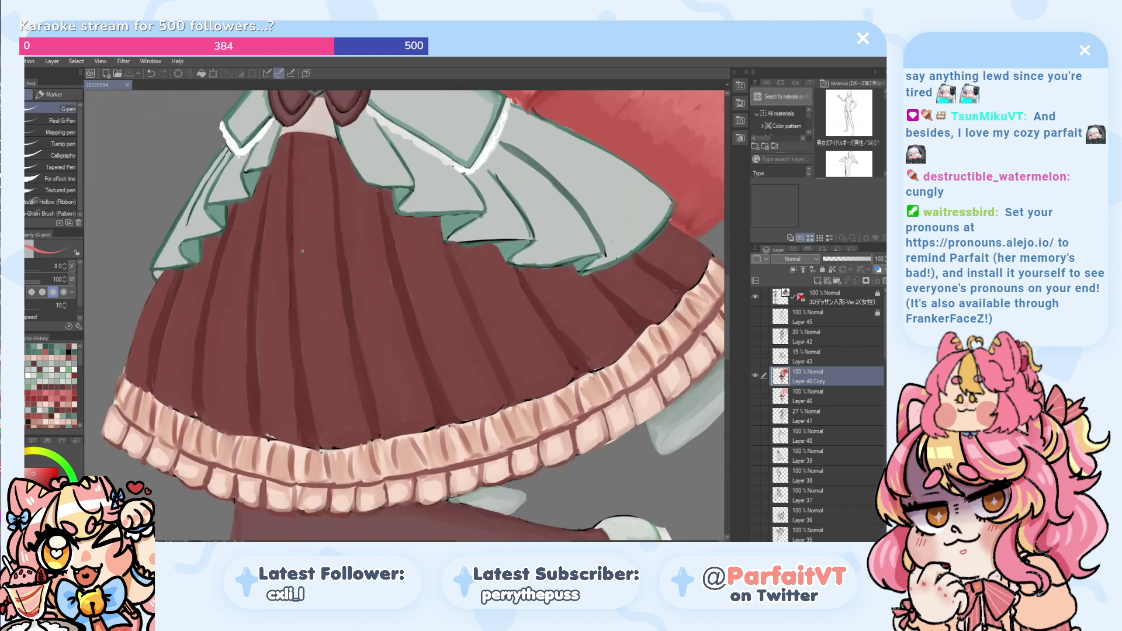
left_click_drag(301, 317, 262, 160)
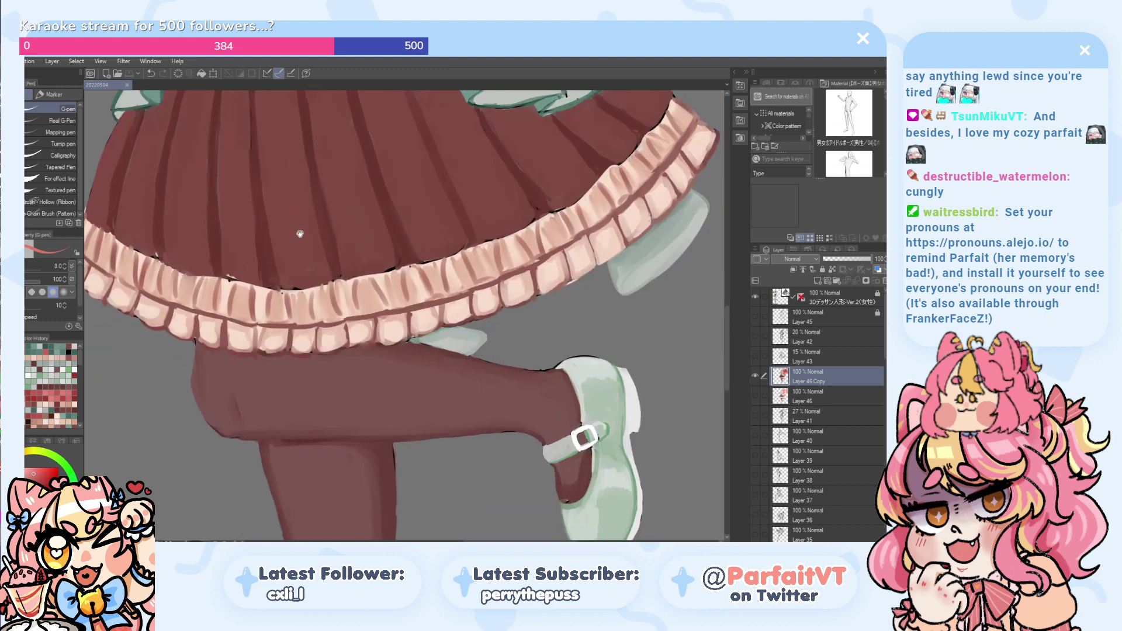
left_click_drag(303, 283, 243, 143)
mouse_move(344, 373)
left_mouse_down()
mouse_move(285, 257)
mouse_move(313, 294)
left_mouse_up()
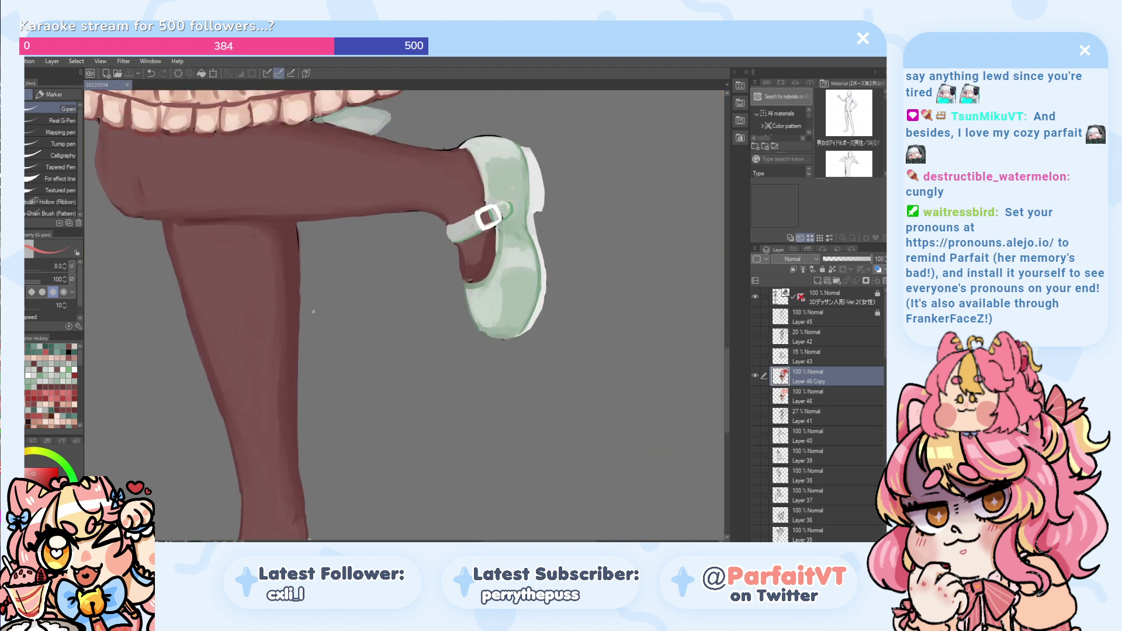
- Review the whole figure at a smaller scale, comparing the legs and shoes with the skirt, jacket, head and tail
scroll(306, 304, "down", 1)
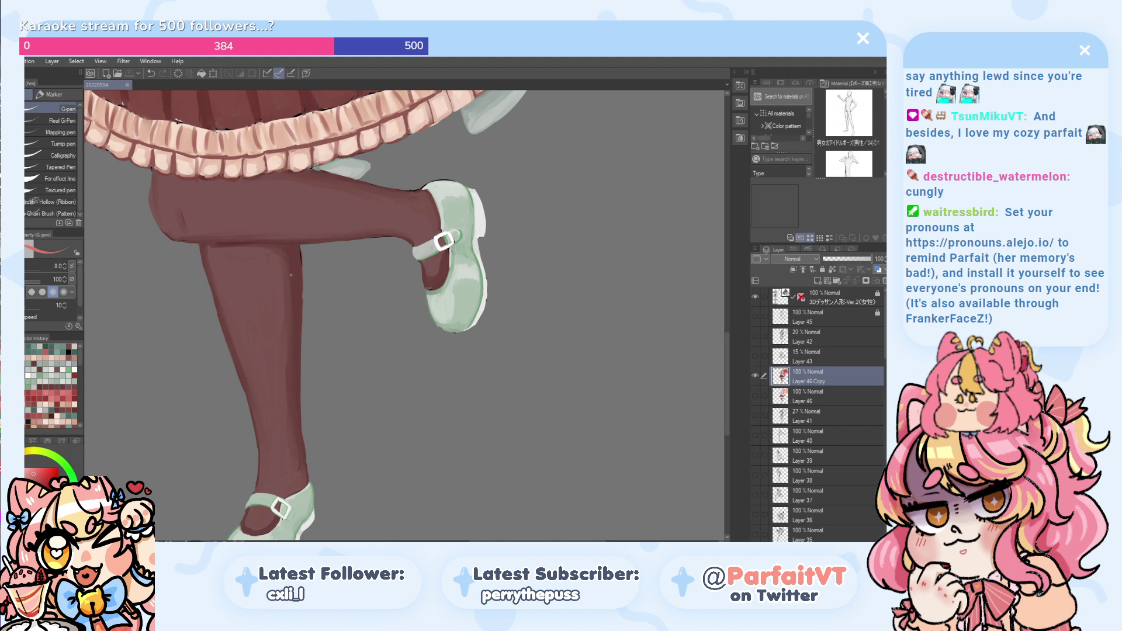
scroll(296, 283, "down", 1)
left_click_drag(268, 180, 306, 367)
left_click_drag(306, 323, 329, 426)
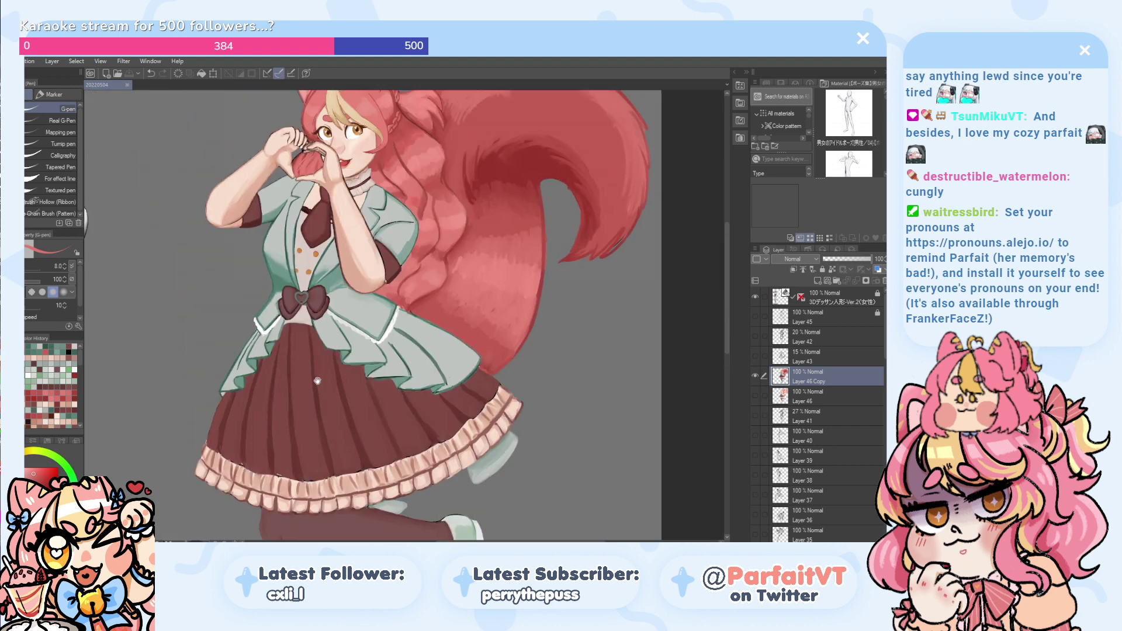
left_click_drag(295, 239, 283, 297)
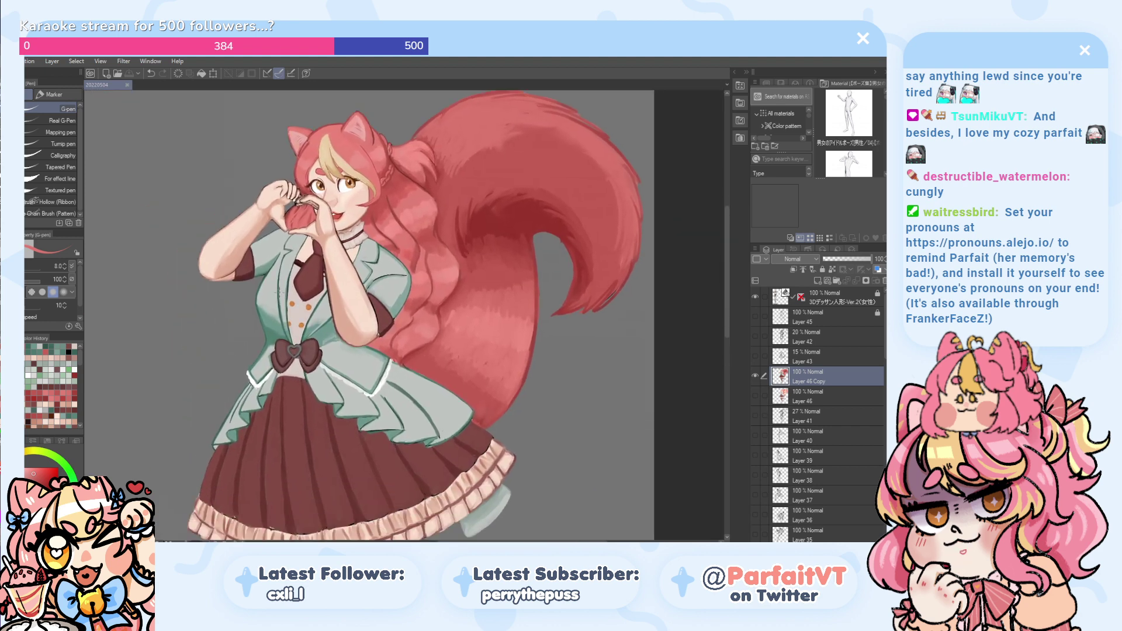
left_click_drag(251, 339, 255, 223)
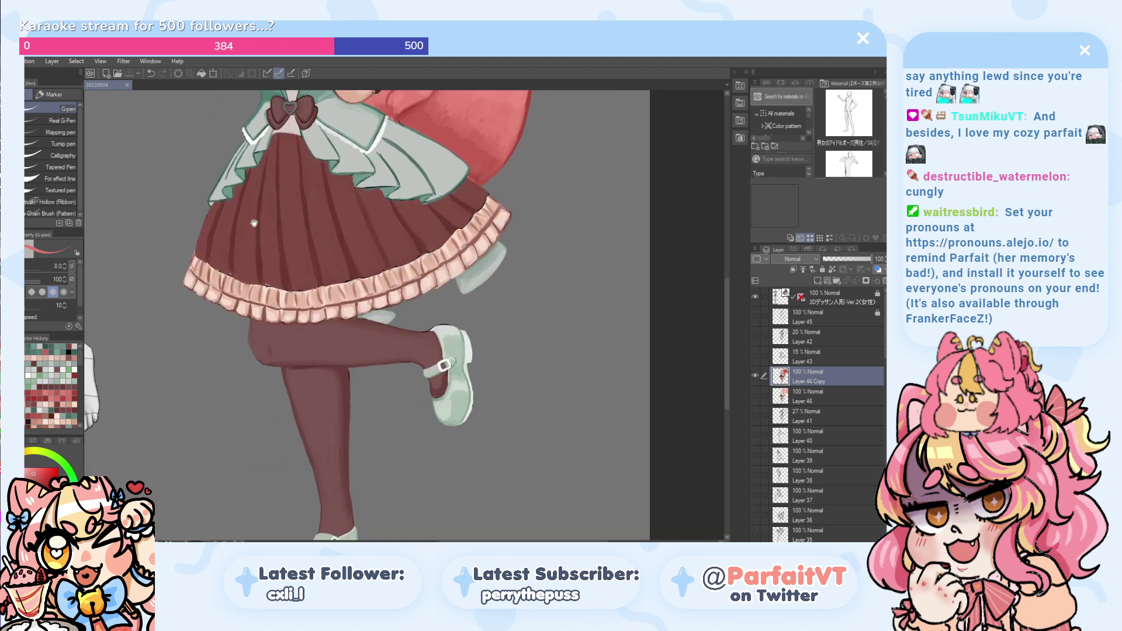
left_click_drag(257, 283, 259, 214)
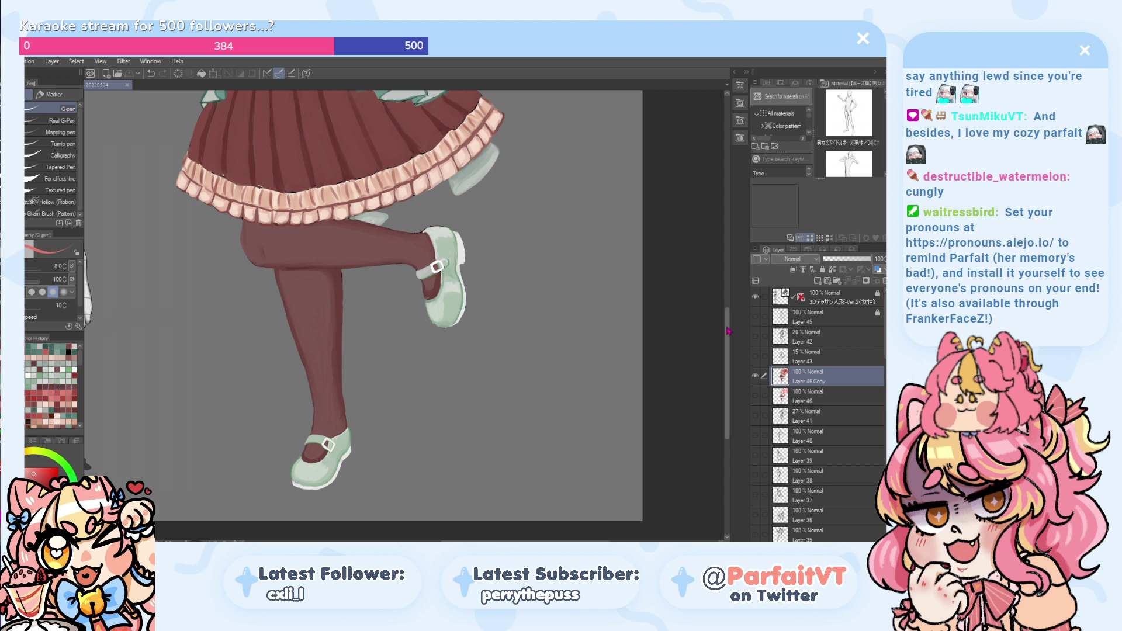
left_click_drag(729, 331, 734, 241)
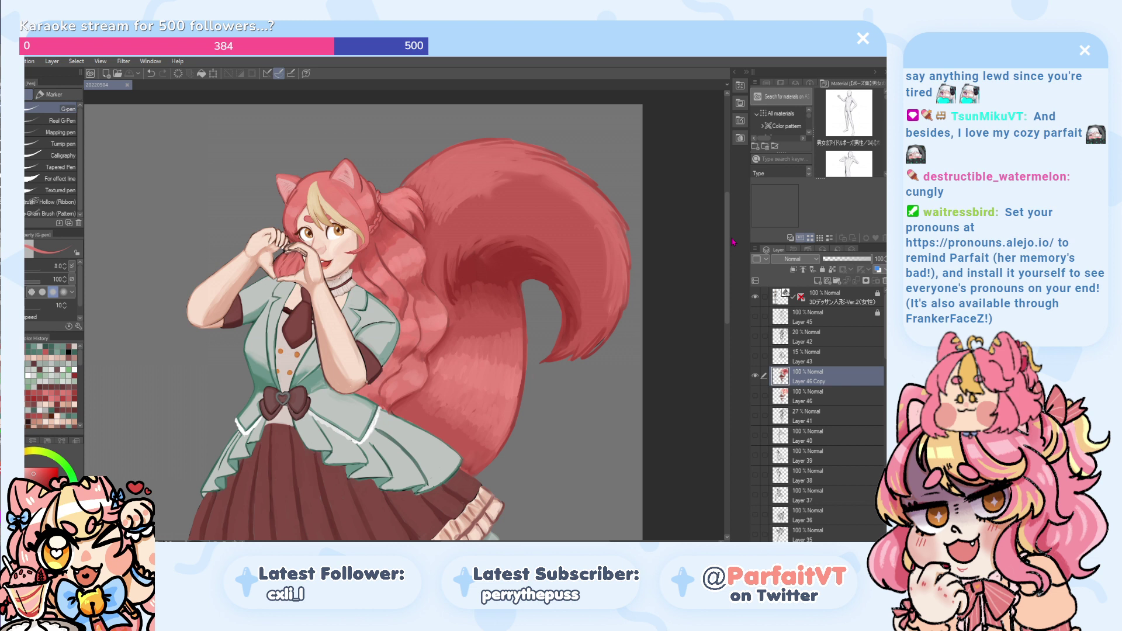